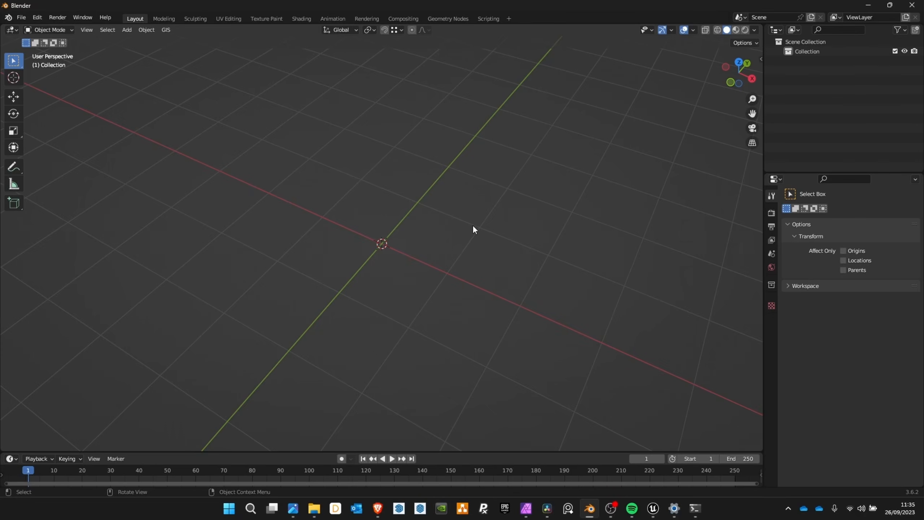
- Add a UV sphere mesh at the world origin
shift+middle_drag(443, 260, 451, 247)
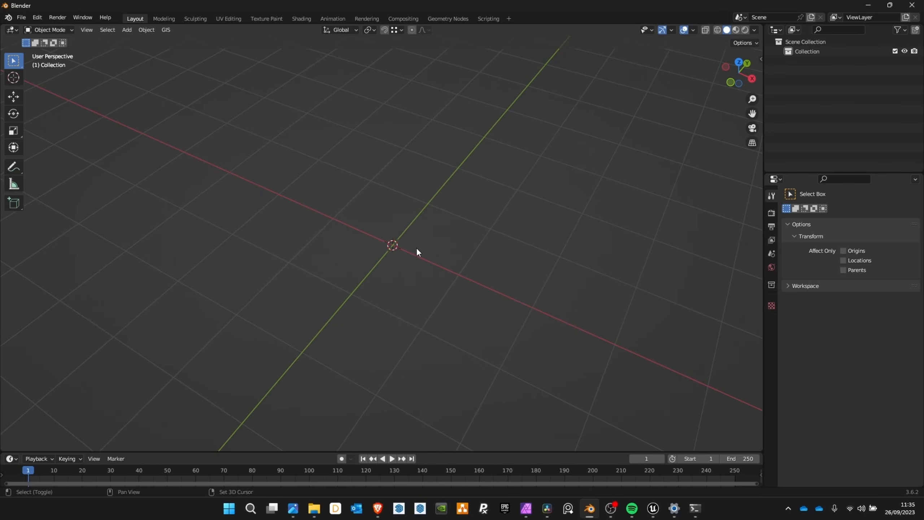
key(shift+a)
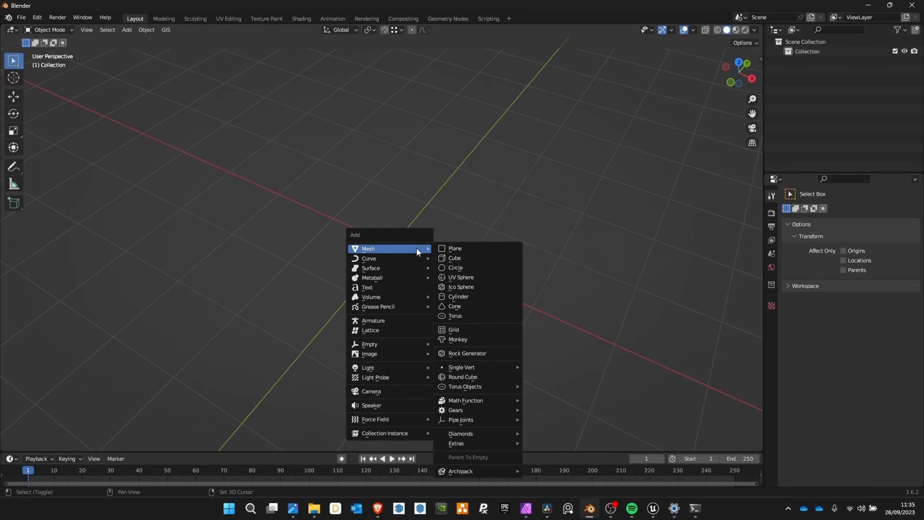
click(460, 276)
middle_drag(459, 277, 414, 225)
scroll(414, 224, up, 4)
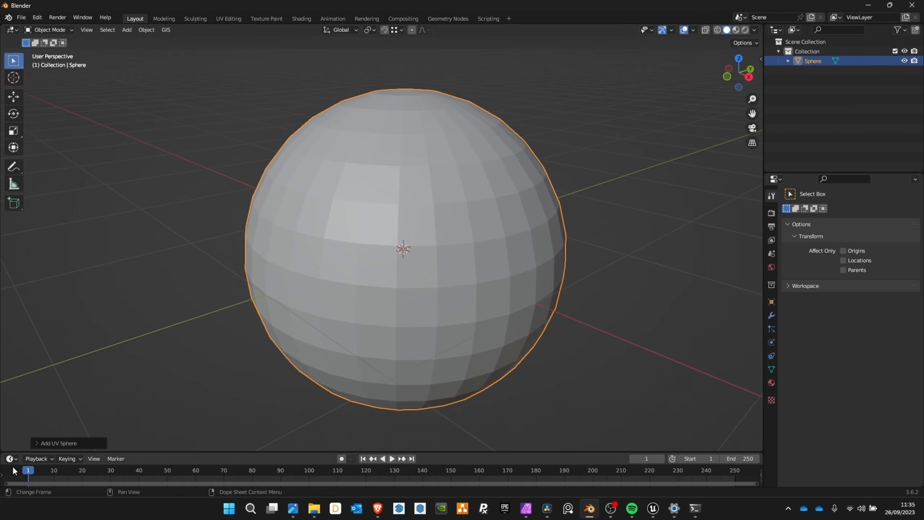
- Set the new UV sphere's resolution to 64 segments and 32 rings
click(39, 443)
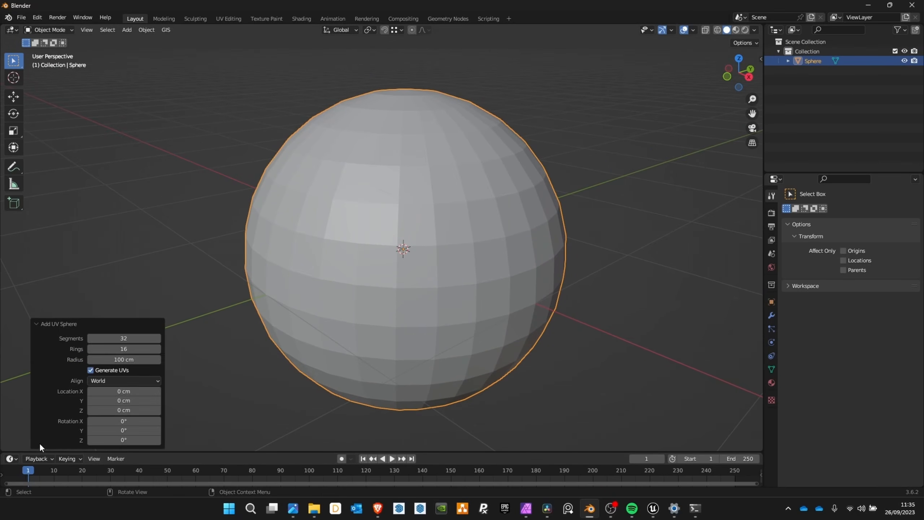
click(125, 339)
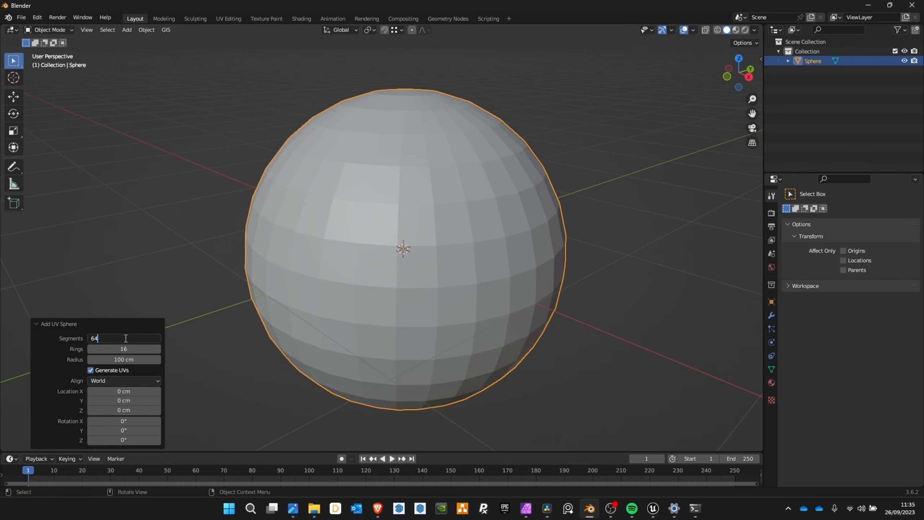
key(Return)
click(127, 348)
text(3)
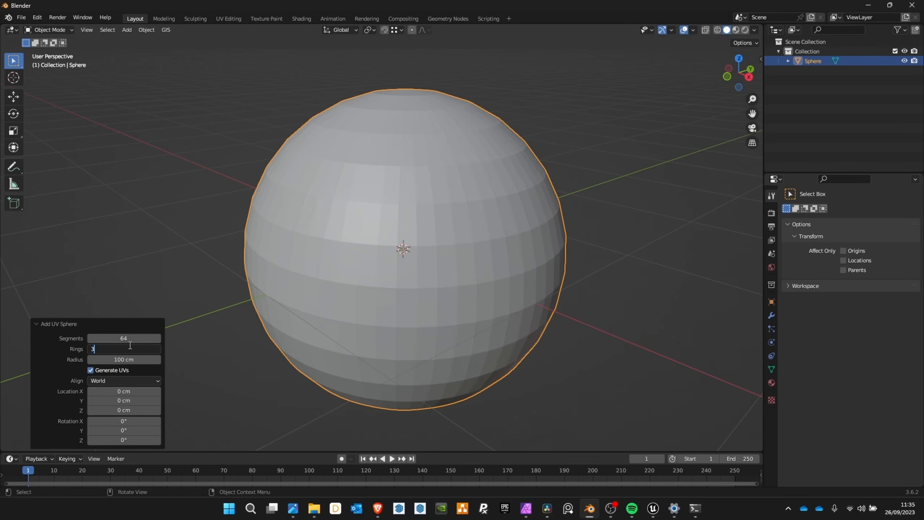
text(2)
key(Return)
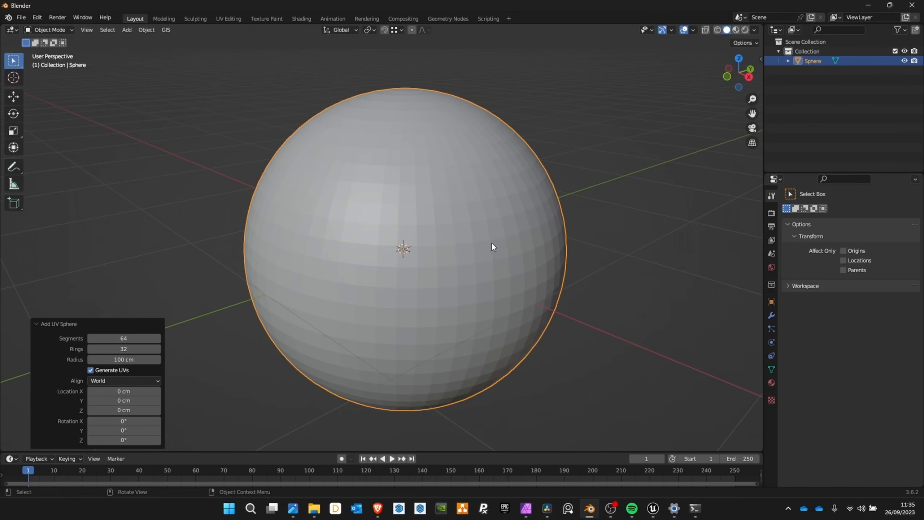
- Set the sphere's scale to 500 on the X, Y and Z axes
click(473, 203)
middle_drag(473, 204, 504, 209)
click(761, 59)
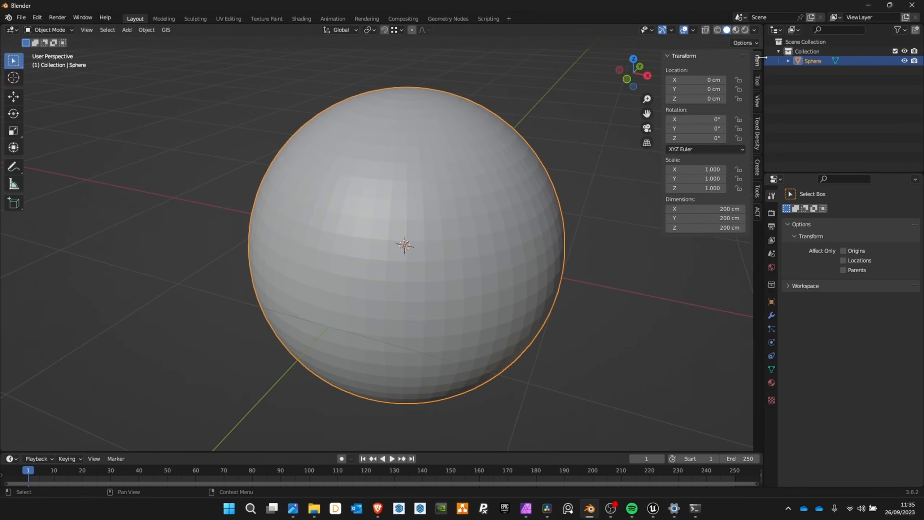
click(694, 170)
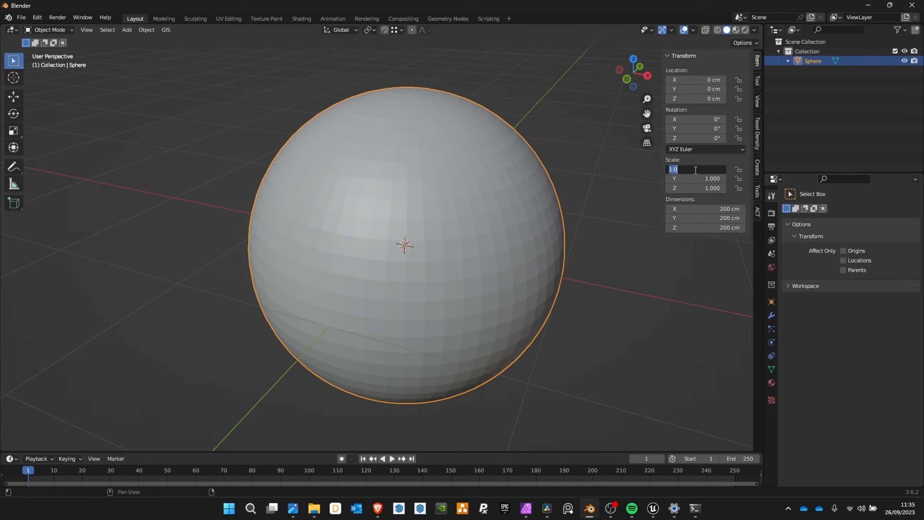
text(500)
key(Tab)
text(500)
key(Tab)
text(500)
key(Return)
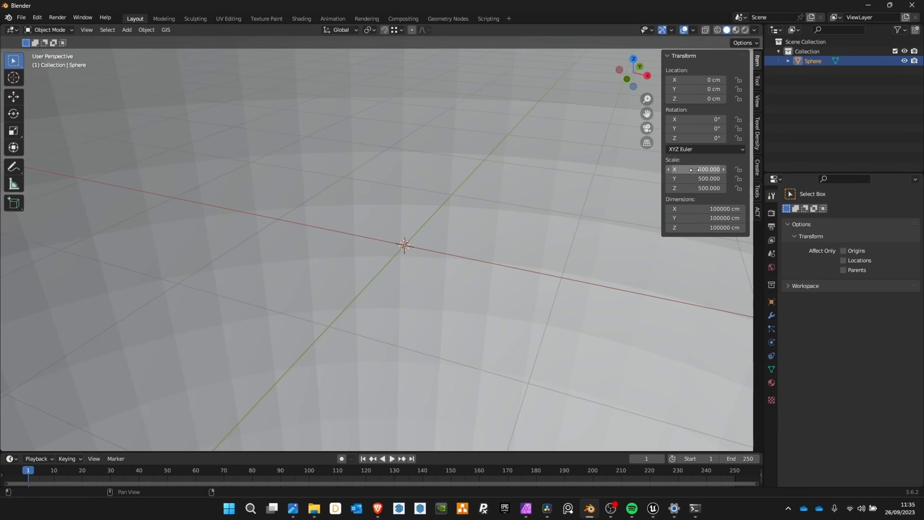
- Apply all transforms to the scaled sphere
middle_drag(458, 200, 482, 202)
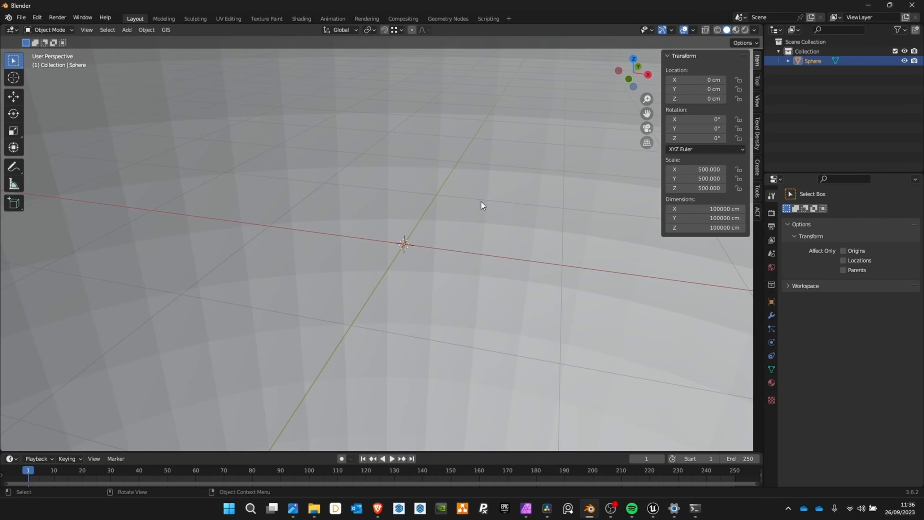
key(ctrl+a)
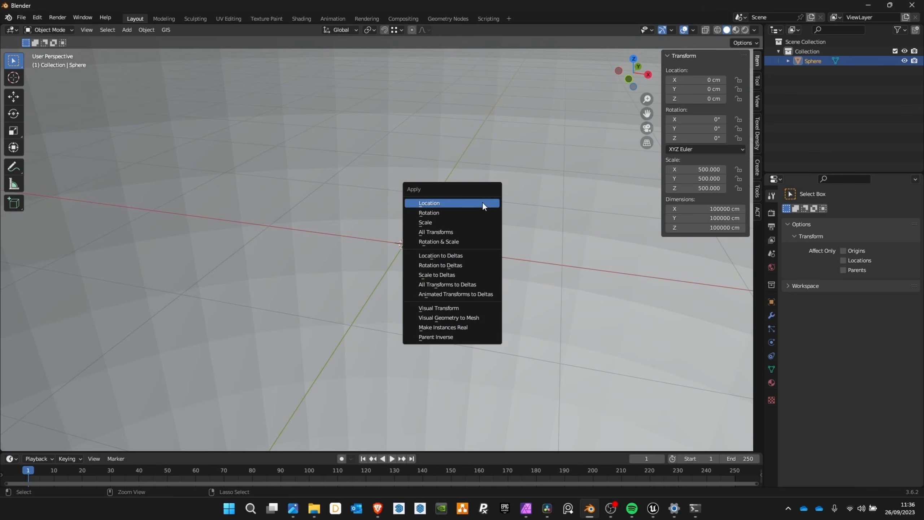
click(441, 233)
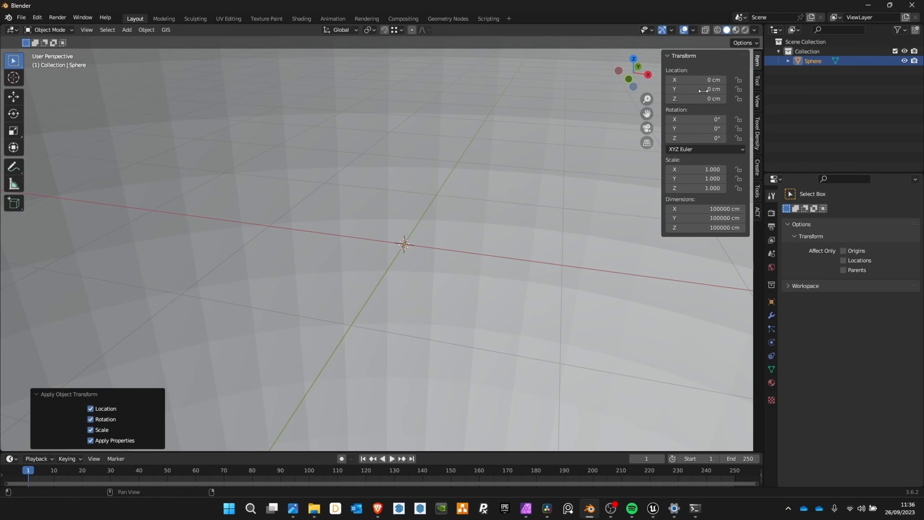
middle_drag(376, 163, 558, 240)
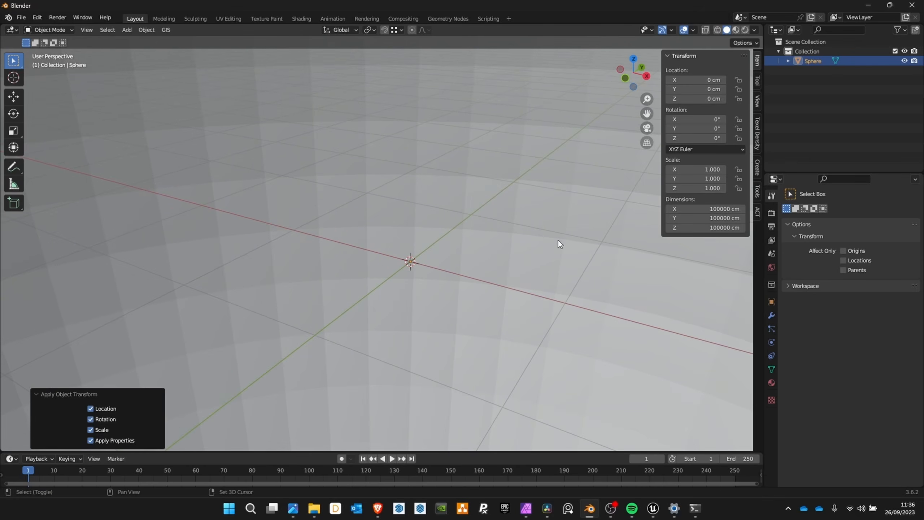
- Check the scene's unit settings, including the unit system, unit scale and length unit
click(771, 253)
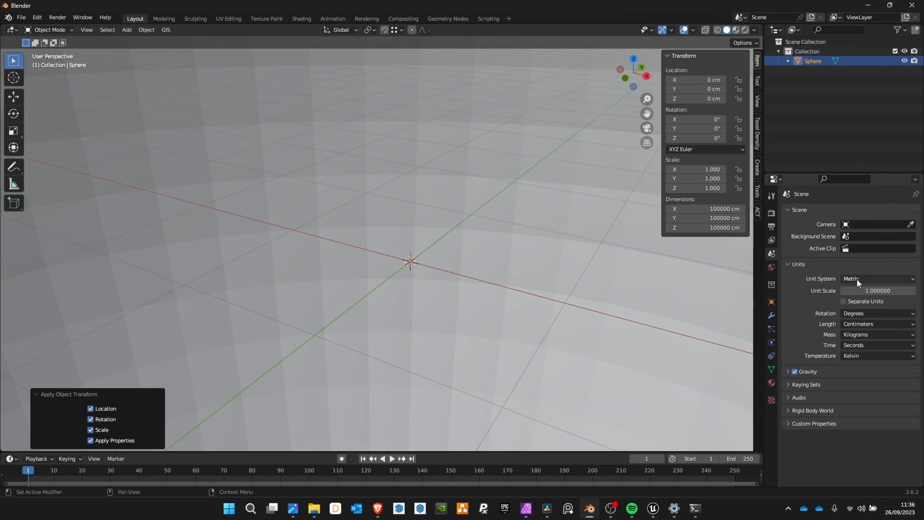
click(792, 265)
click(788, 264)
click(857, 329)
- Apply smooth shading to the sphere
middle_drag(486, 138, 419, 252)
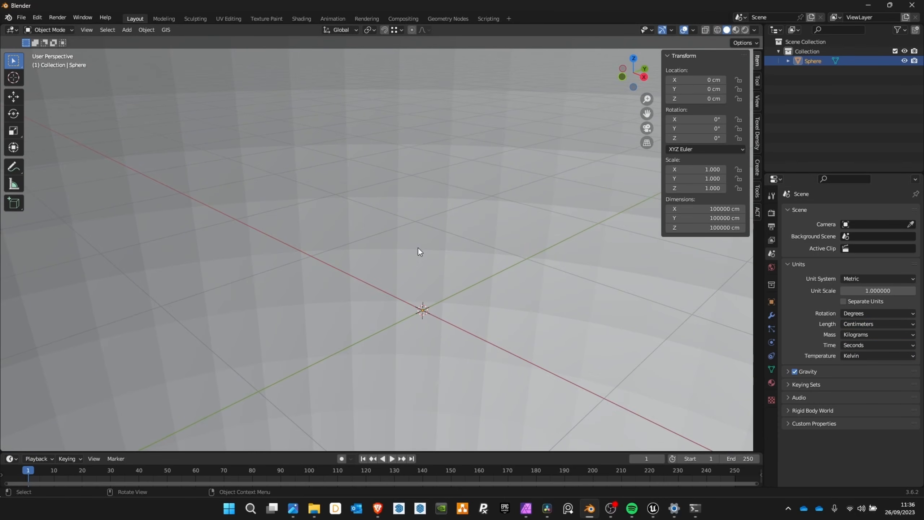
shift+middle_drag(409, 156, 386, 186)
right_click(317, 129)
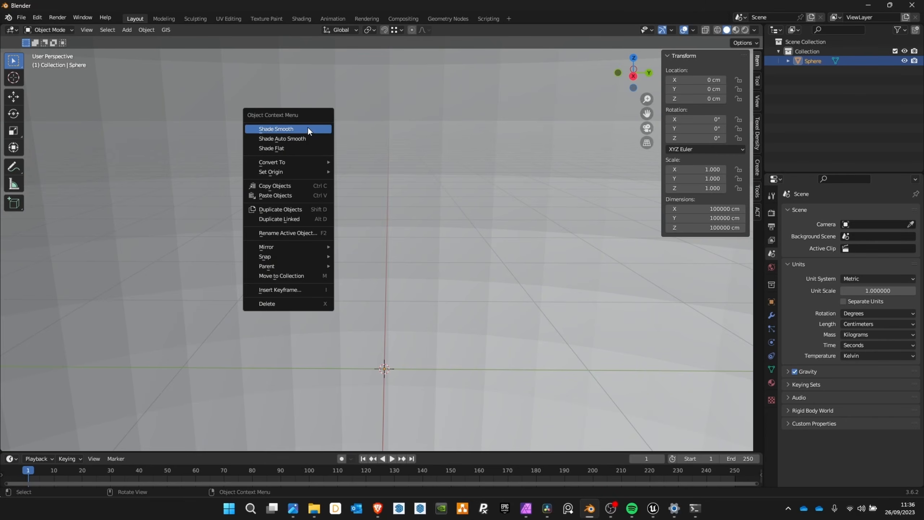
click(273, 129)
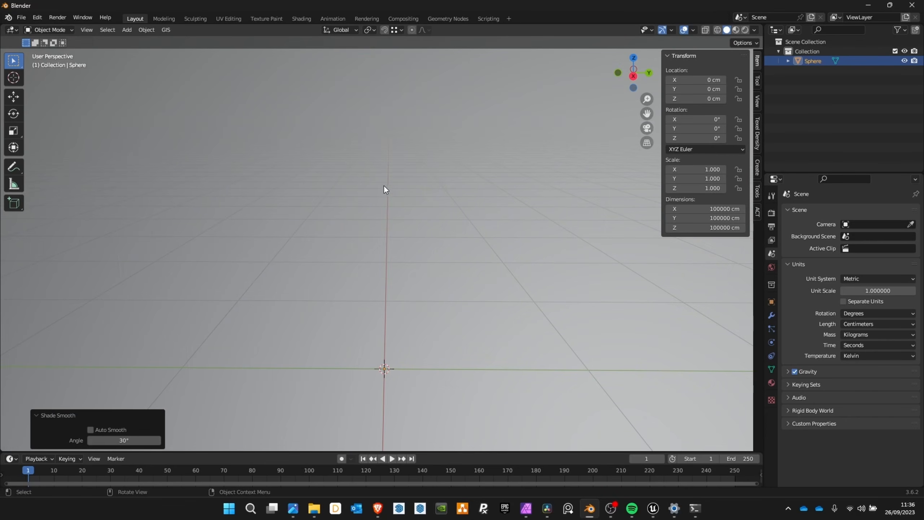
middle_drag(386, 189, 426, 138)
- Recalculate all of the sphere's normals to face inside in Edit Mode, and return to Object Mode
key(Tab)
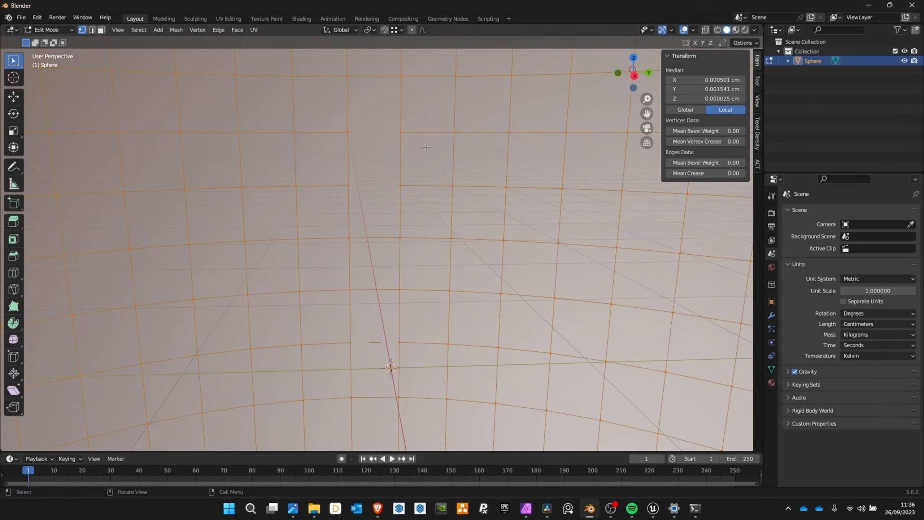
middle_drag(454, 196, 359, 177)
key(Tab)
key(Tab)
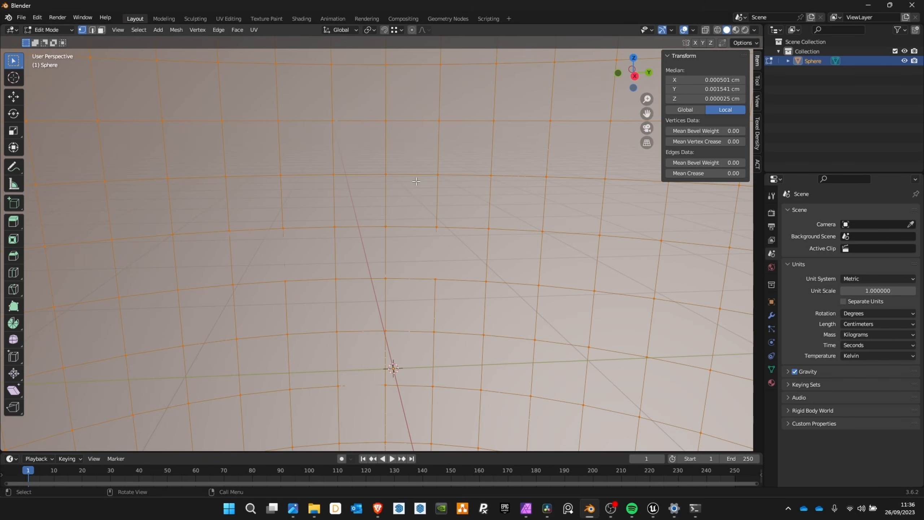
key(ctrl+shift+n)
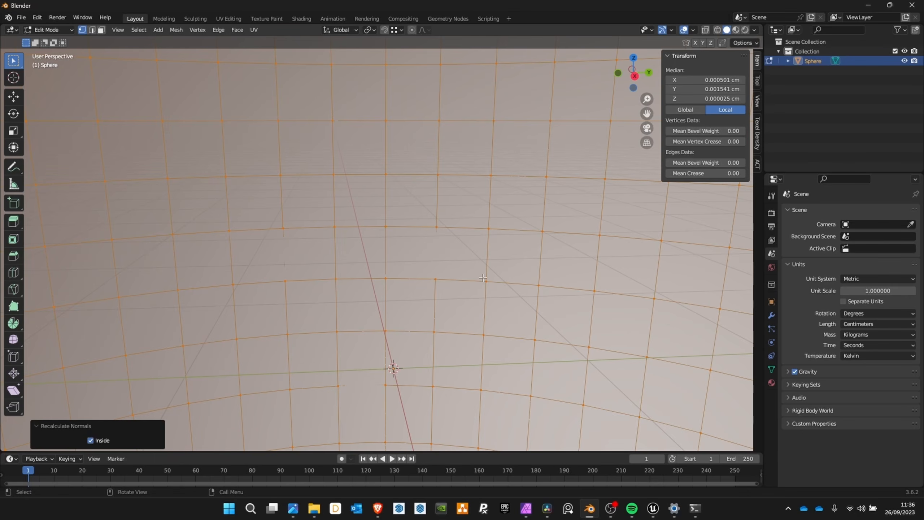
middle_drag(483, 278, 461, 279)
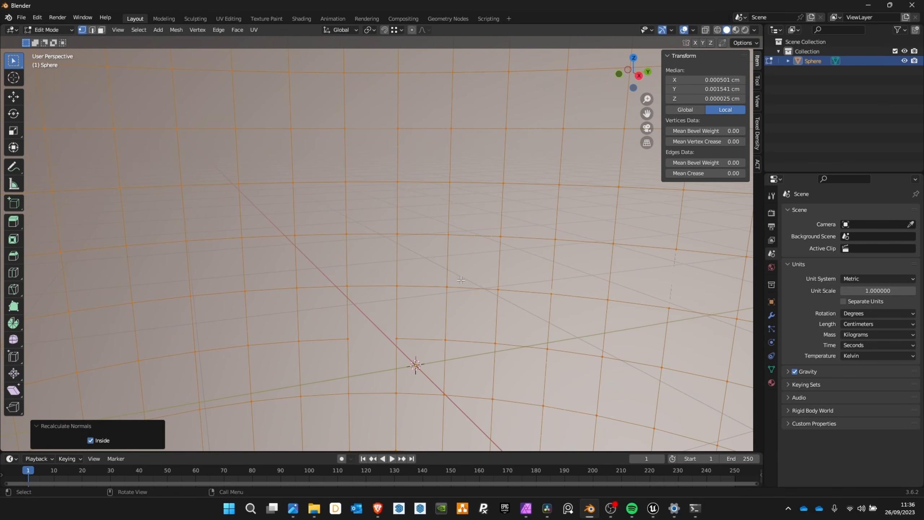
key(Tab)
- Show the Face Orientation overlay to check the sphere's normals, and inspect its UV layout in the UV Editing workspace
click(693, 30)
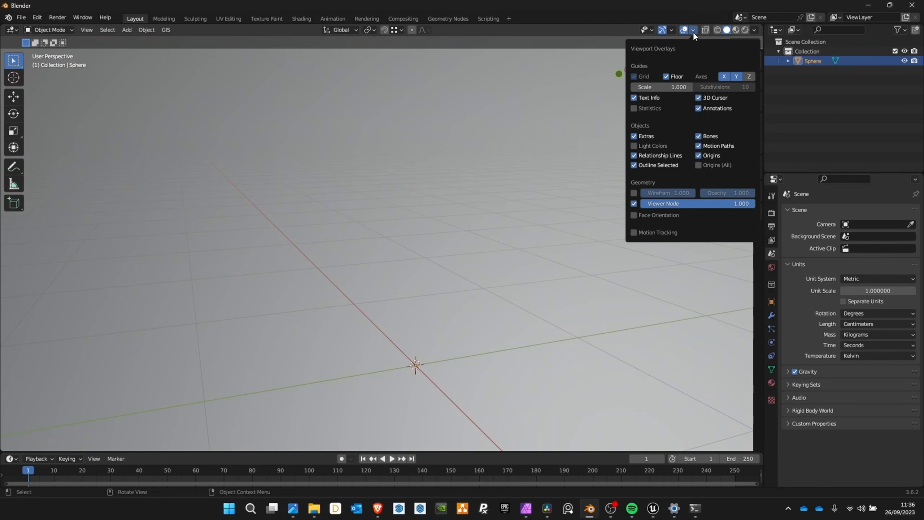
click(633, 215)
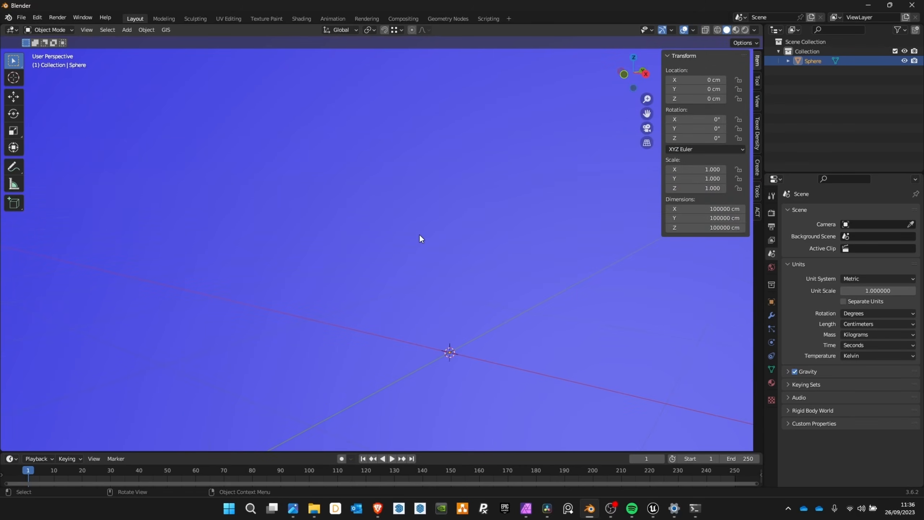
middle_drag(520, 235, 724, 90)
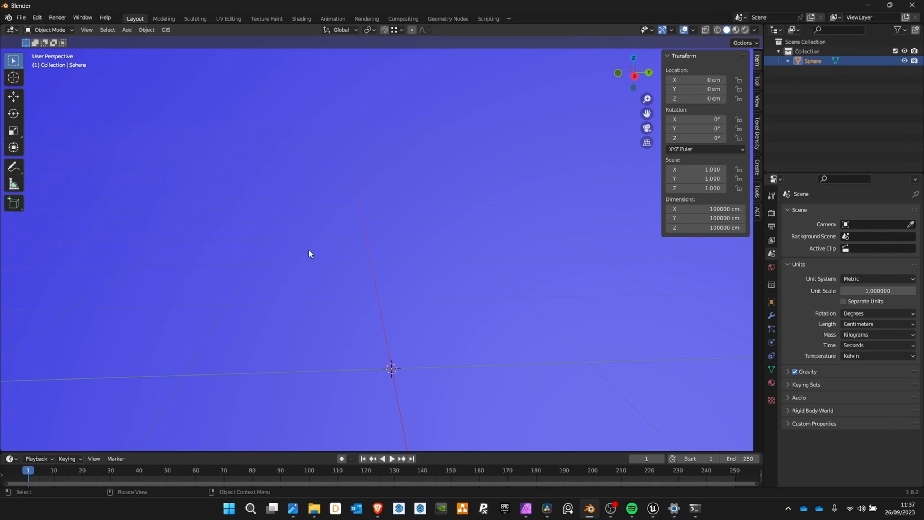
click(225, 18)
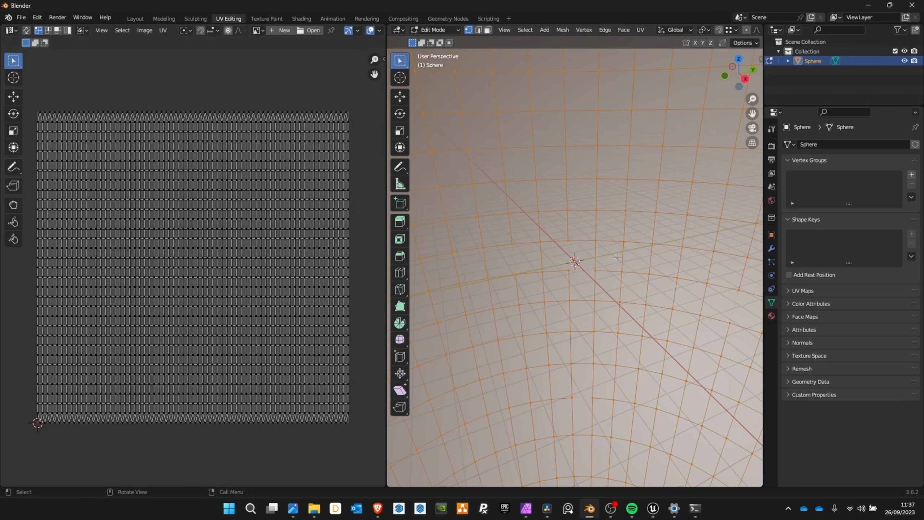
key(Tab)
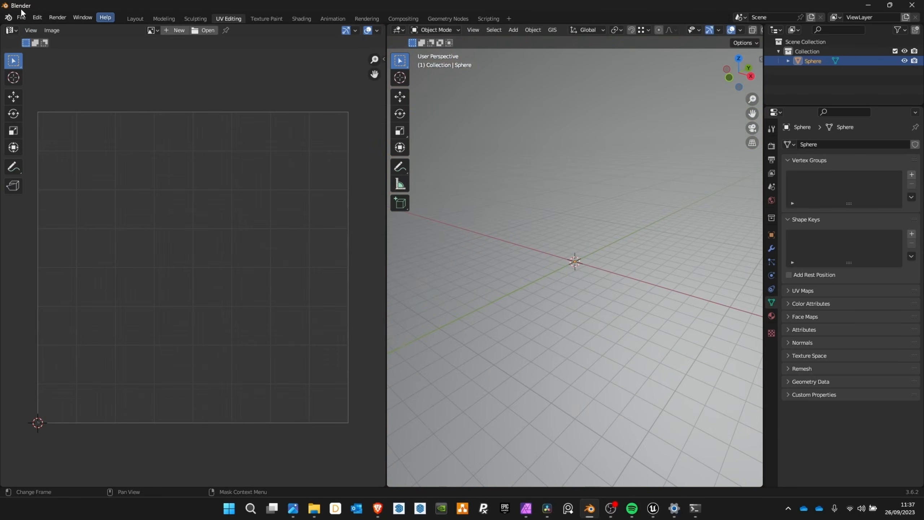
- Start an FBX export to the HDRI_Backdrop folder on the Desktop, using the existing file name SM_Dev_World.fbx
click(21, 18)
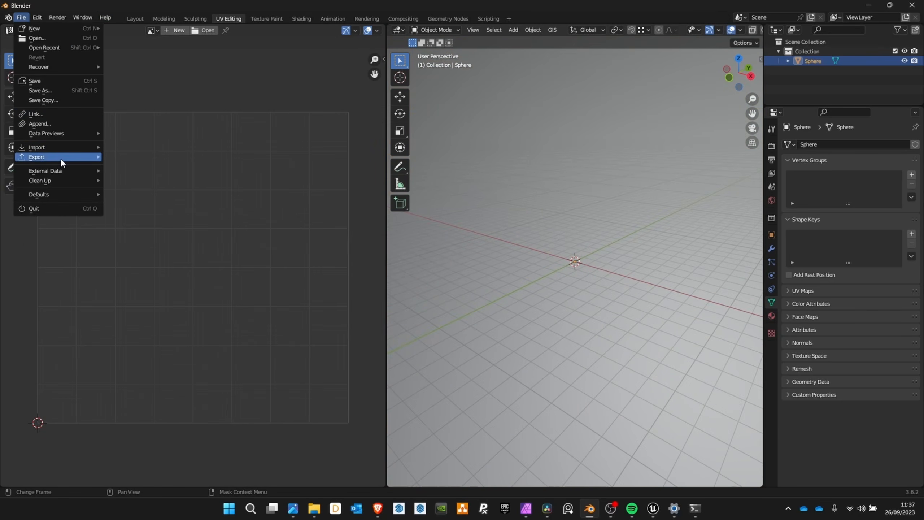
mouse_move(61, 158)
click(138, 252)
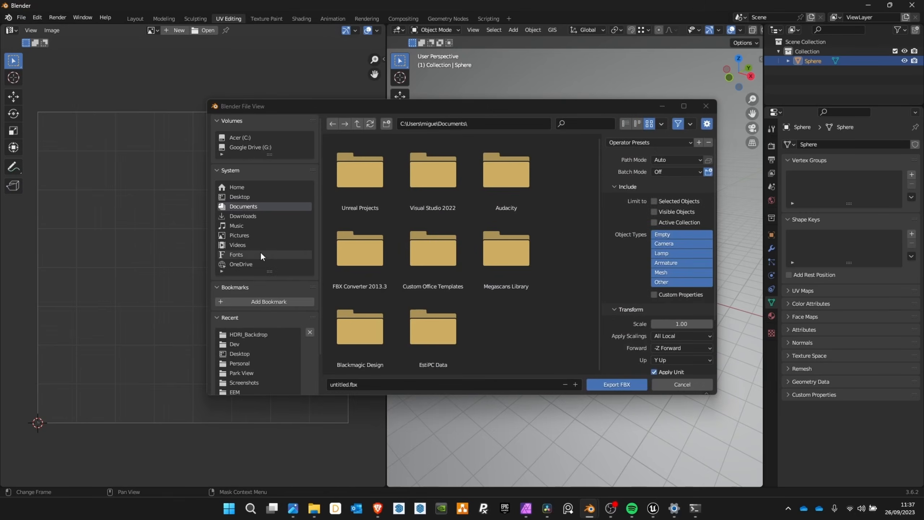
click(241, 196)
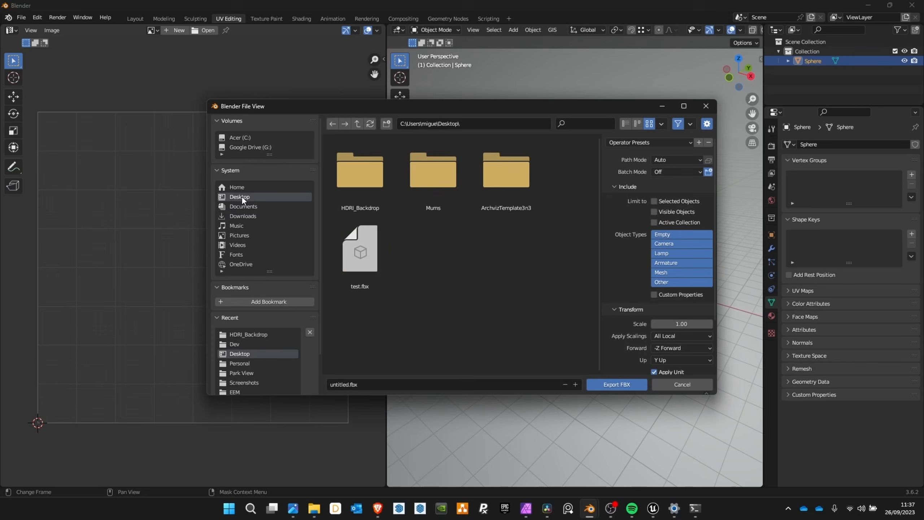
double_click(368, 170)
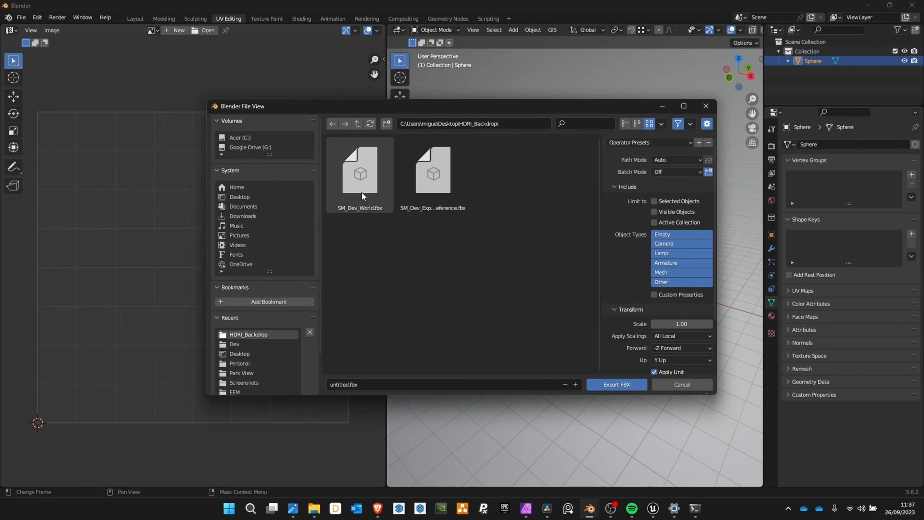
click(363, 181)
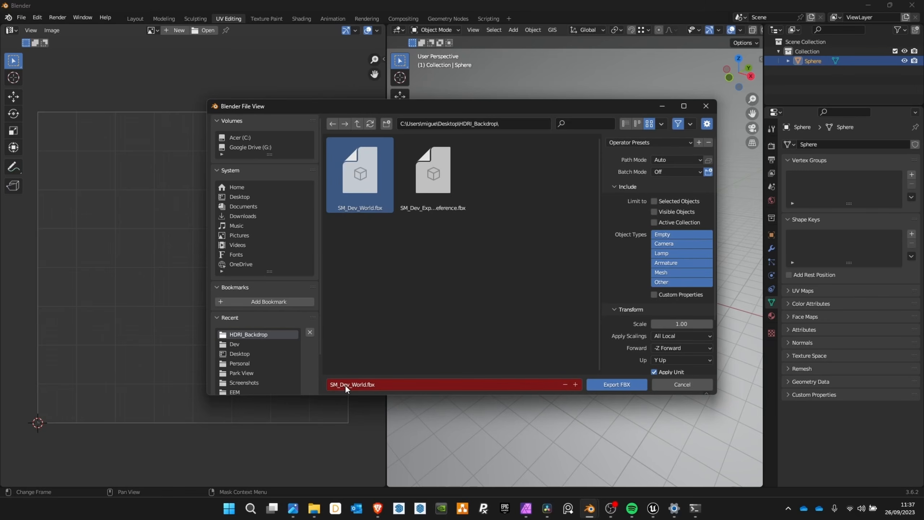
- Limit the FBX export to selected objects and enable Apply Transform
click(654, 201)
scroll(645, 278, down, 4)
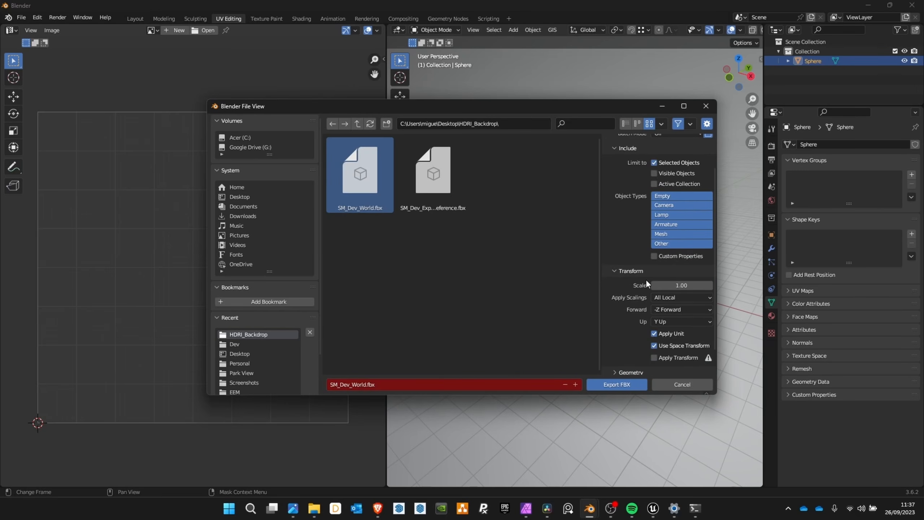
click(654, 329)
click(615, 344)
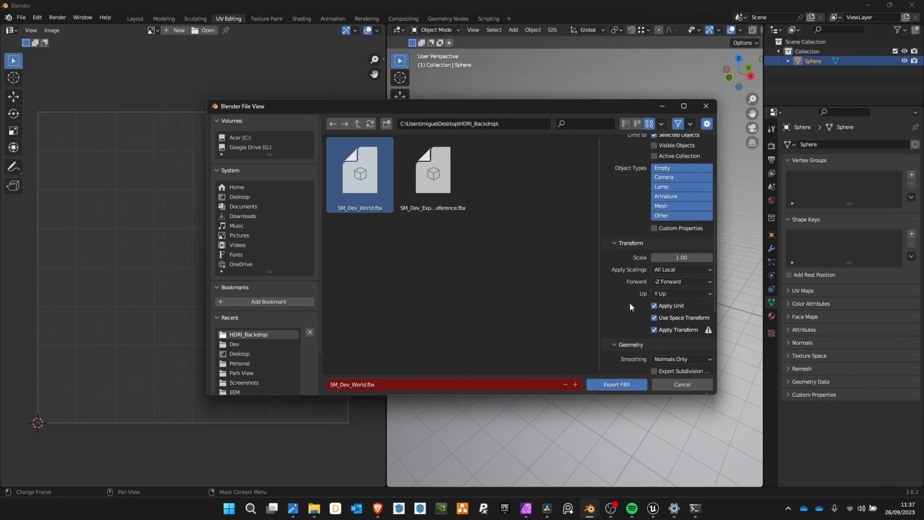
- Set the geometry smoothing to Face and export the sphere over the existing SM_Dev_World.fbx
scroll(640, 298, down, 5)
click(679, 282)
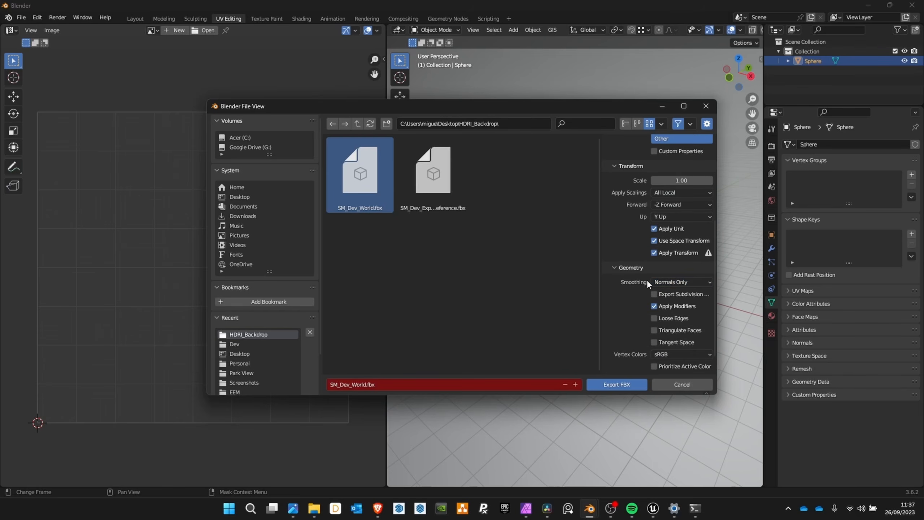
click(677, 284)
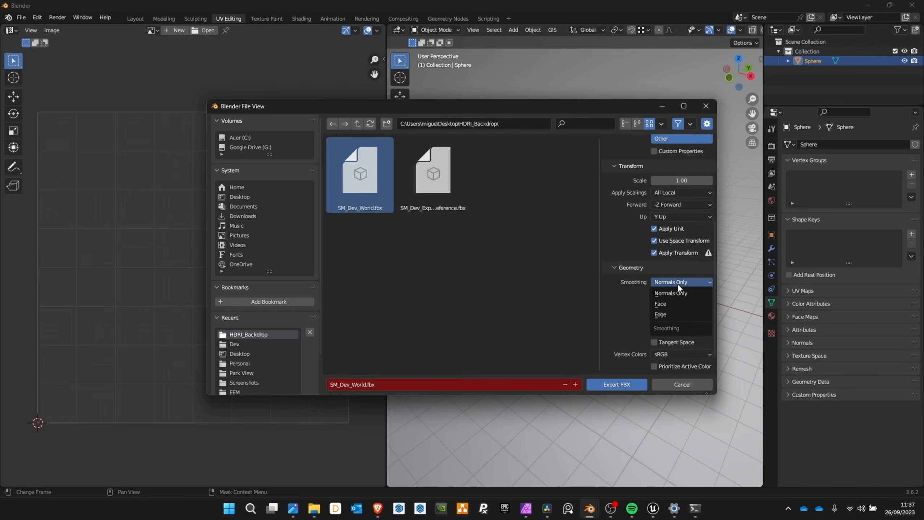
click(664, 303)
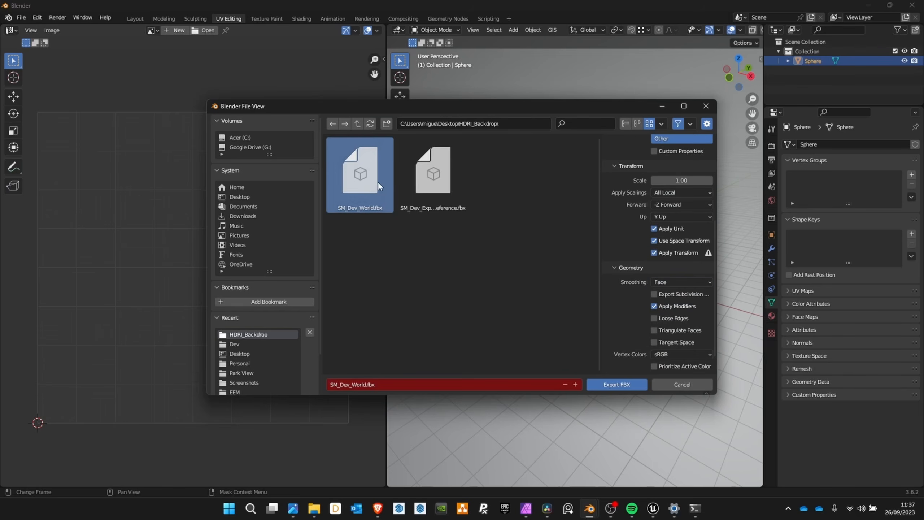
click(611, 386)
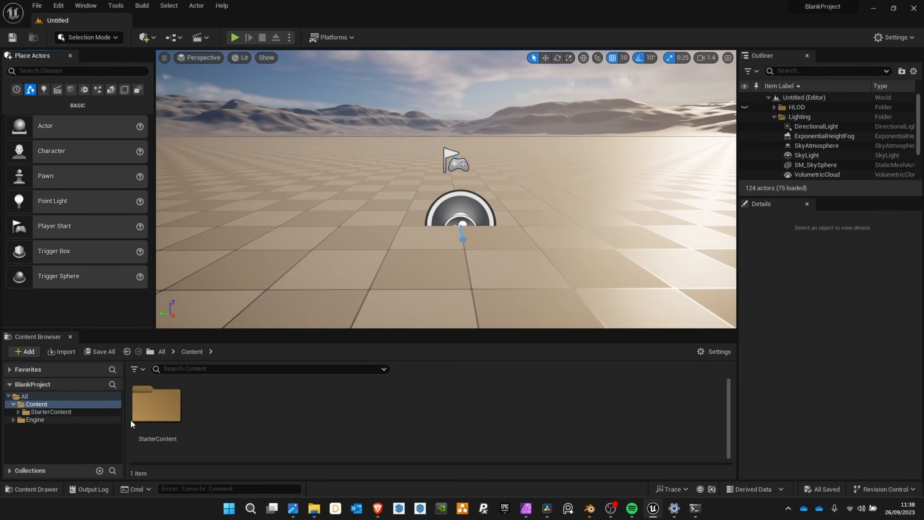
- In Unreal Engine, create a folder named HDRI_Backdrop_Work inside the Content folder
right_click(241, 424)
click(277, 117)
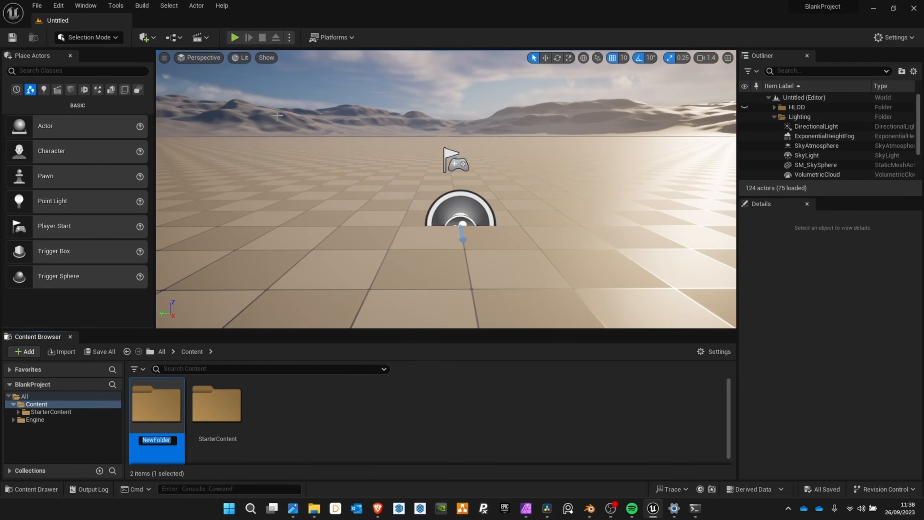
text(HDRI)
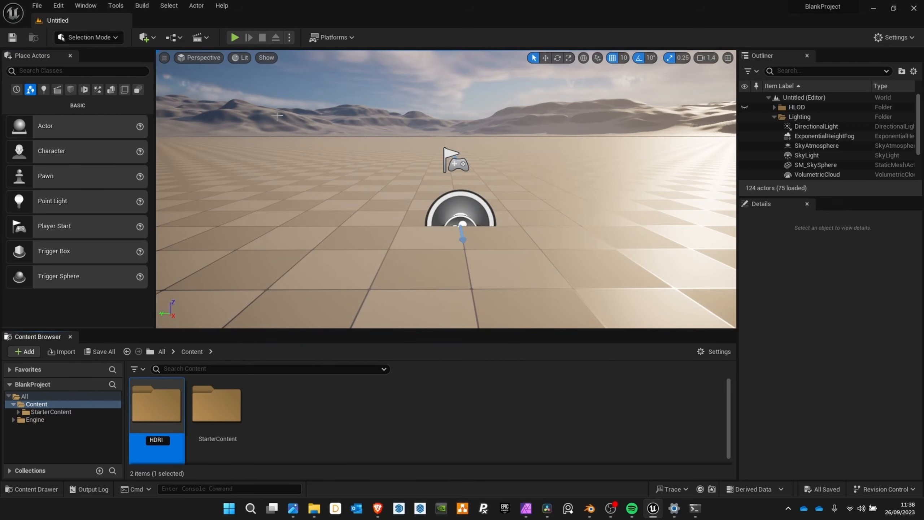
text(_Backdrop)
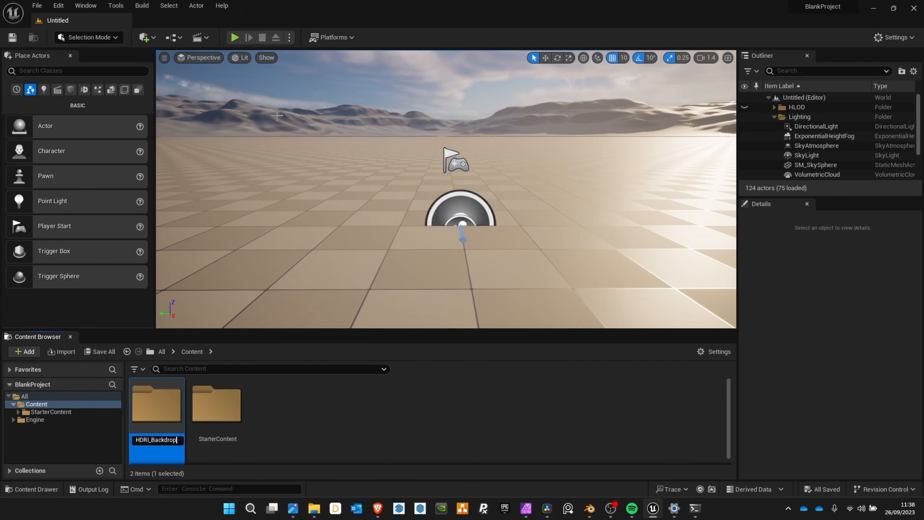
text(_Work)
key(Return)
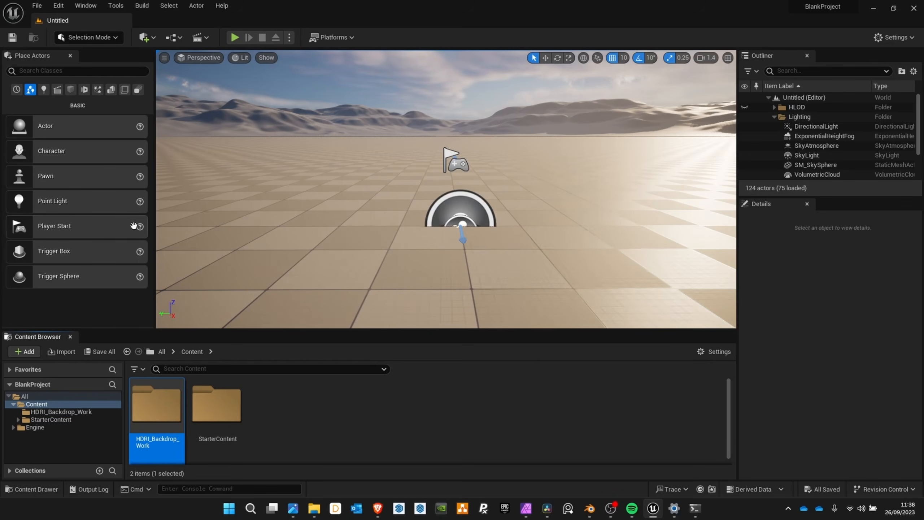
- Create a Geometries subfolder inside the HDRI_Backdrop_Work folder
double_click(173, 401)
right_click(186, 427)
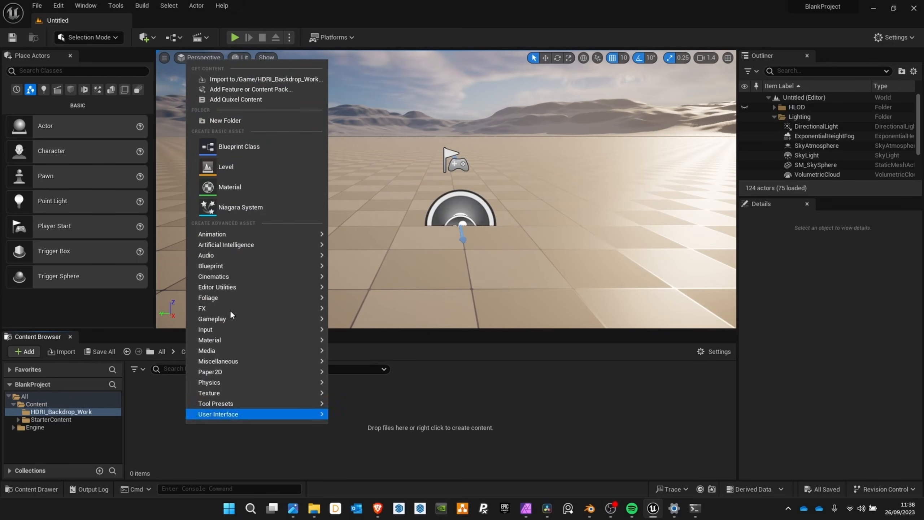
click(230, 120)
text(Ge)
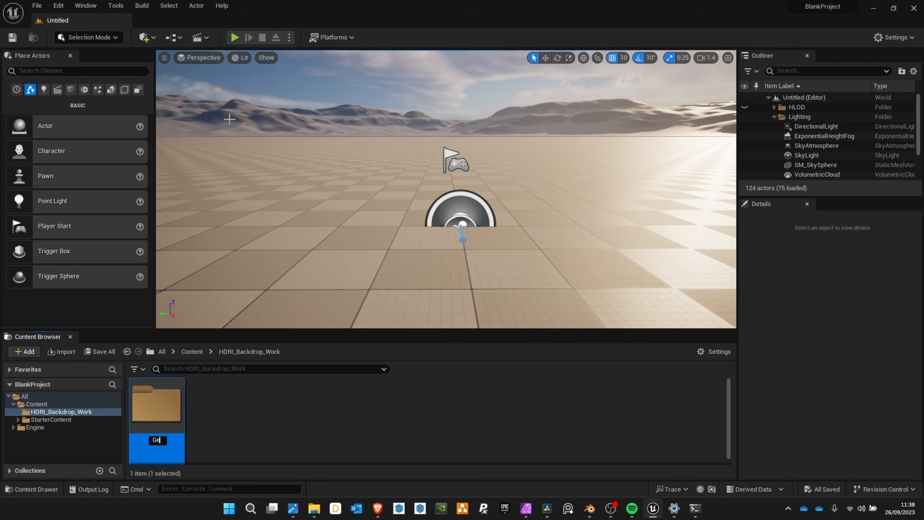
text(ometries)
key(Return)
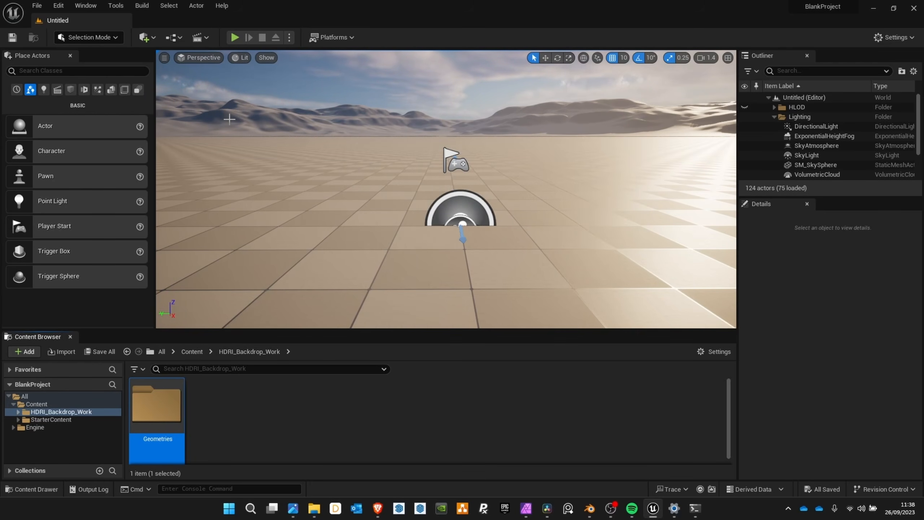
- Add a Materials subfolder to HDRI_Backdrop_Work
right_click(231, 414)
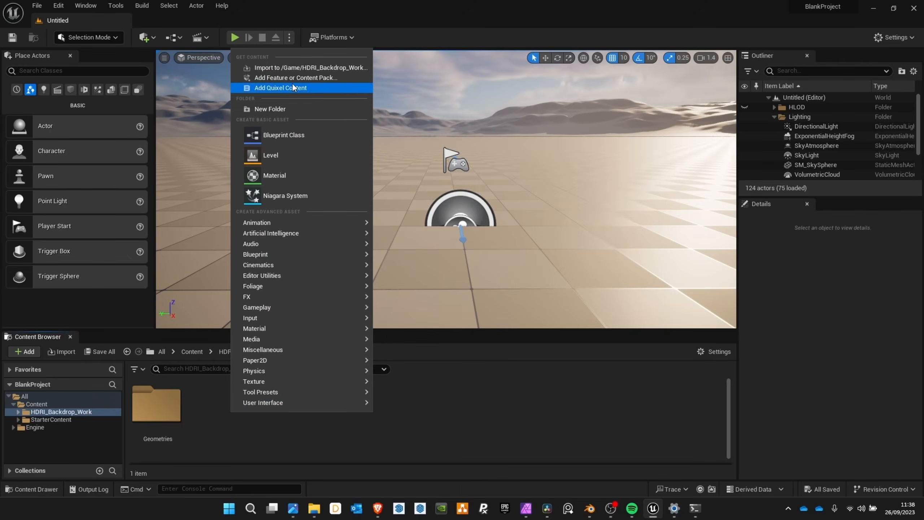
click(284, 108)
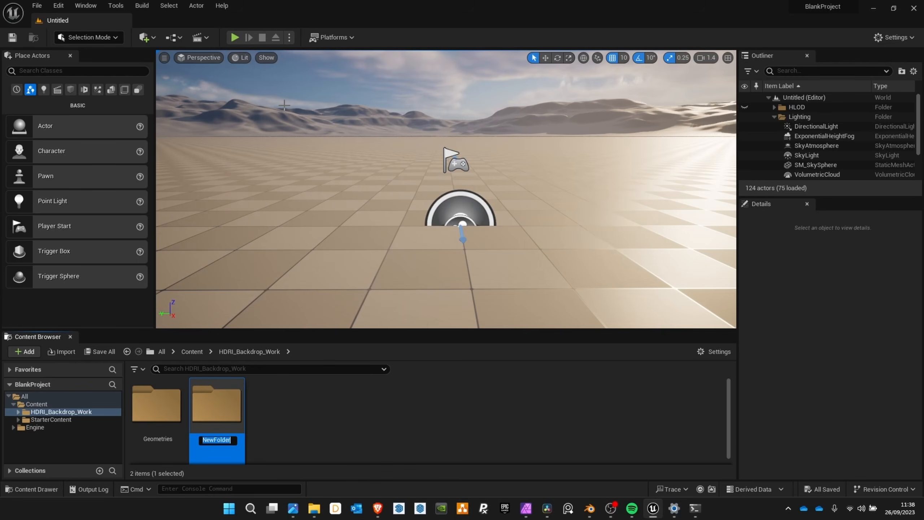
text(Materials)
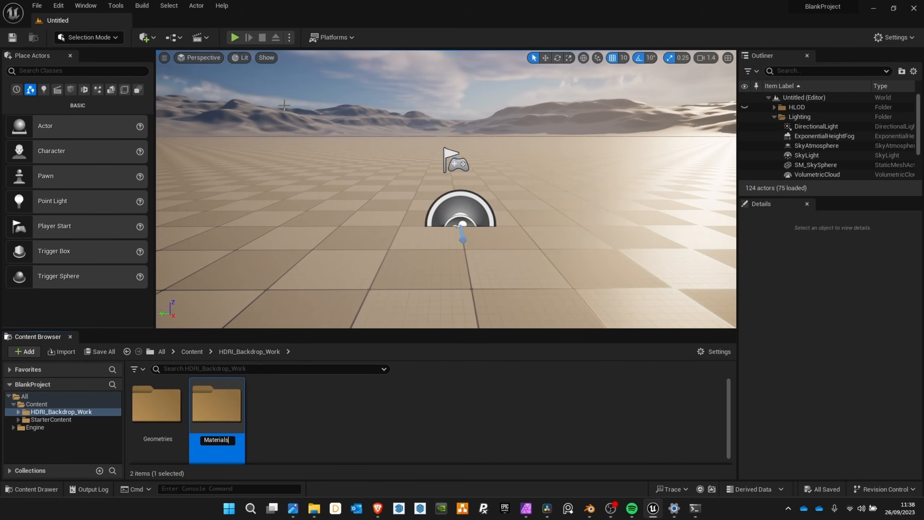
key(Return)
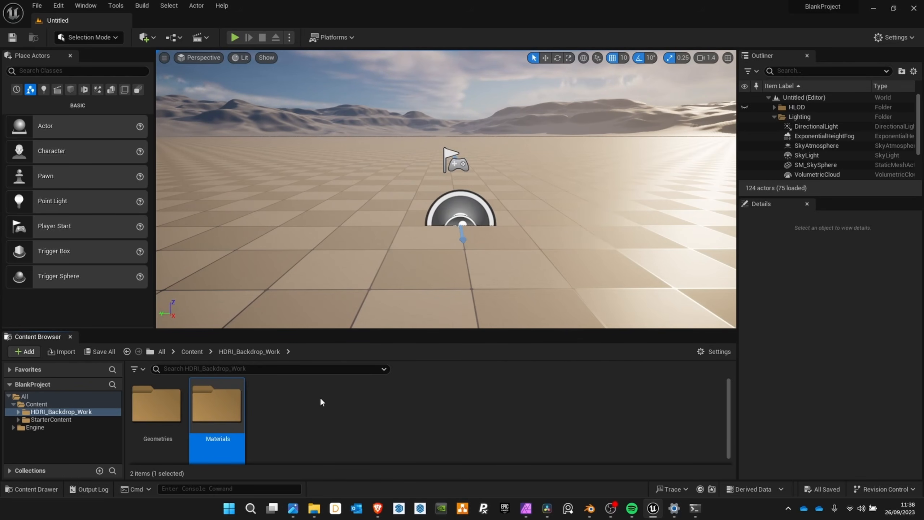
- Add a Blueprints subfolder beside the Geometries and Materials folders
click(266, 414)
right_click(261, 412)
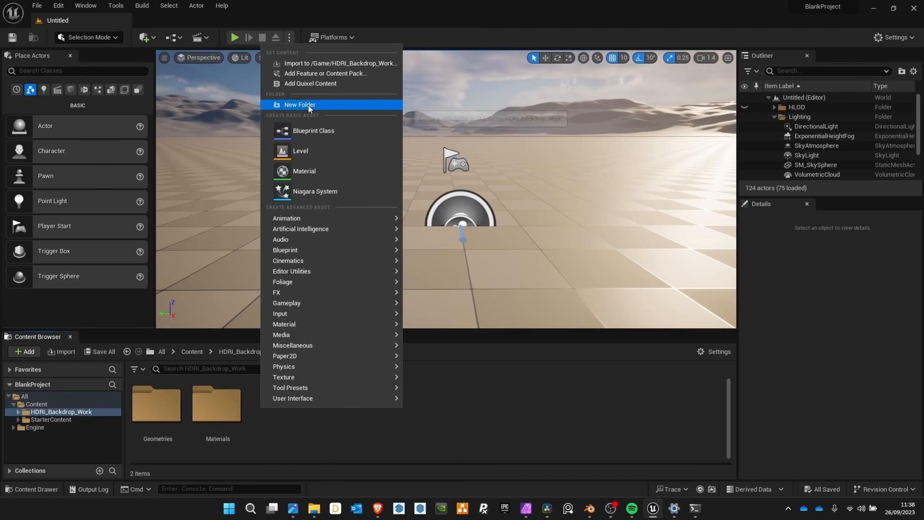
click(315, 100)
text(Blueprints)
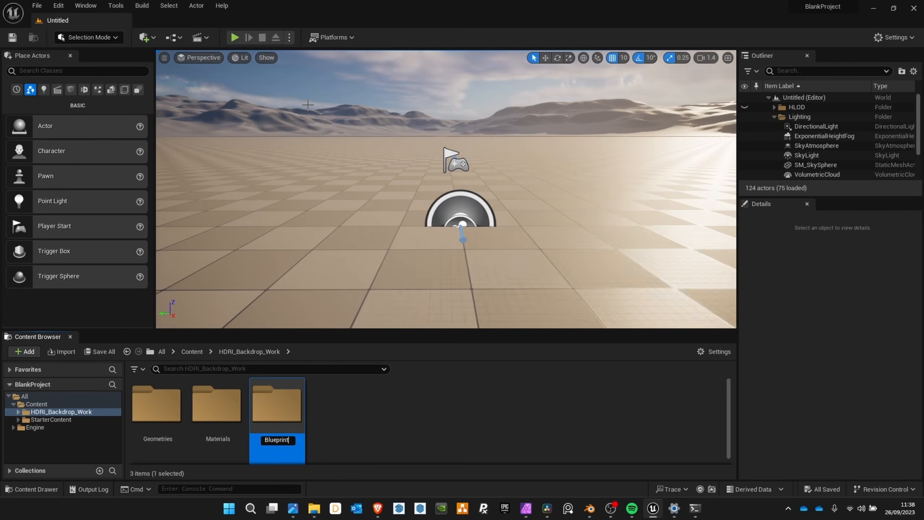
key(Return)
click(332, 437)
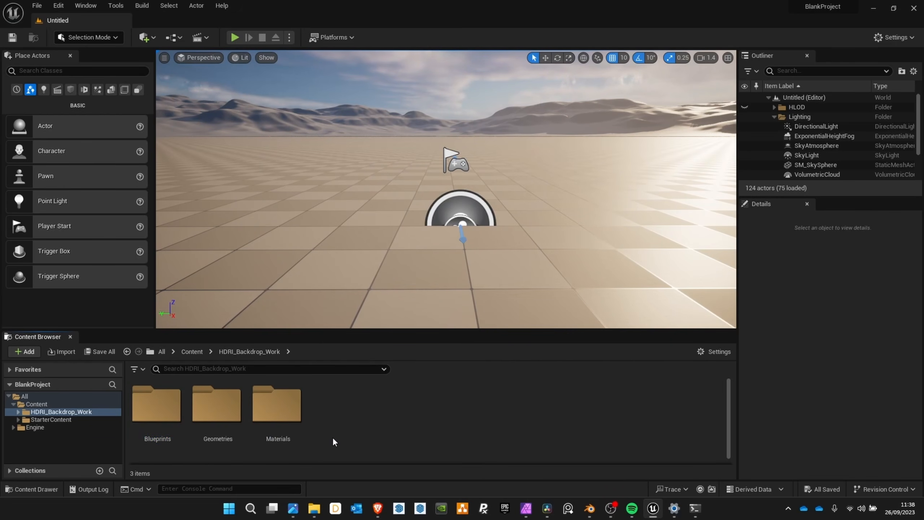
- Start importing SM_Dev_World.fbx and SM_Dev_Exposure_Reference.fbx from the Desktop's HDRI_Backdrop folder into the Geometries folder
click(209, 406)
double_click(208, 406)
right_click(234, 422)
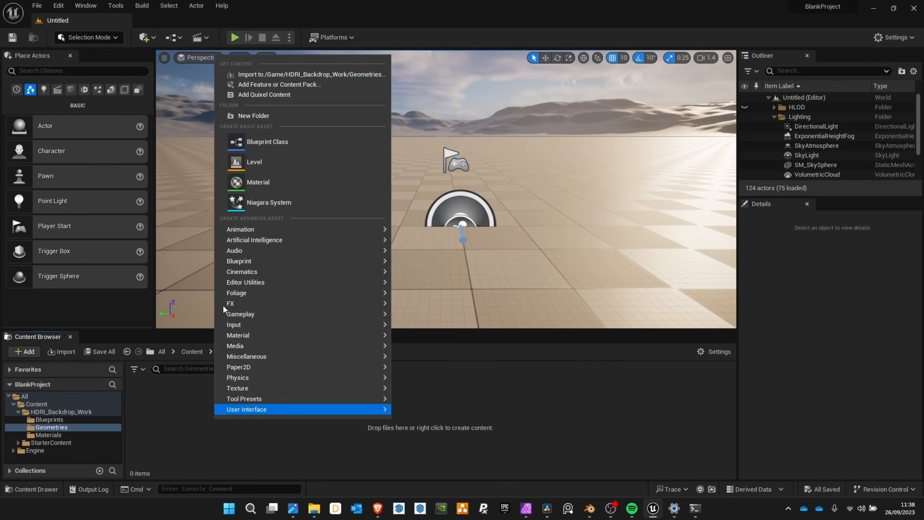
click(272, 75)
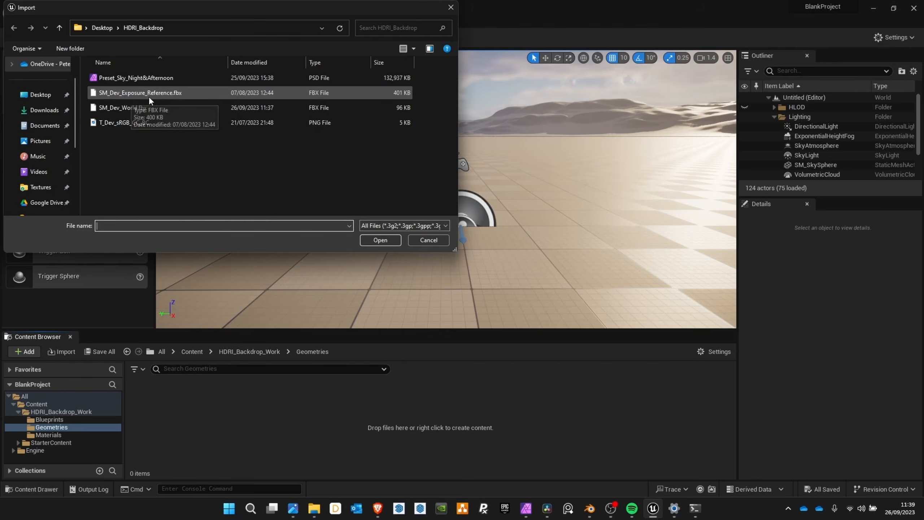
click(131, 107)
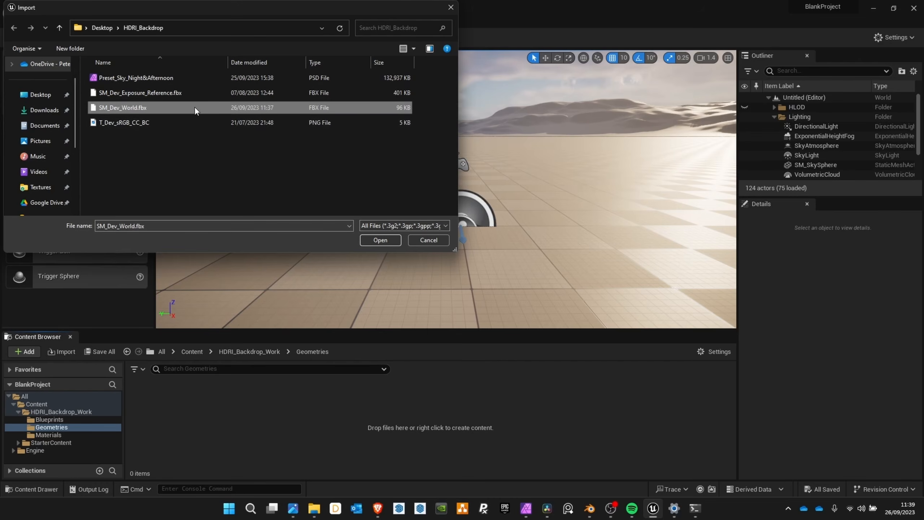
ctrl+click(146, 91)
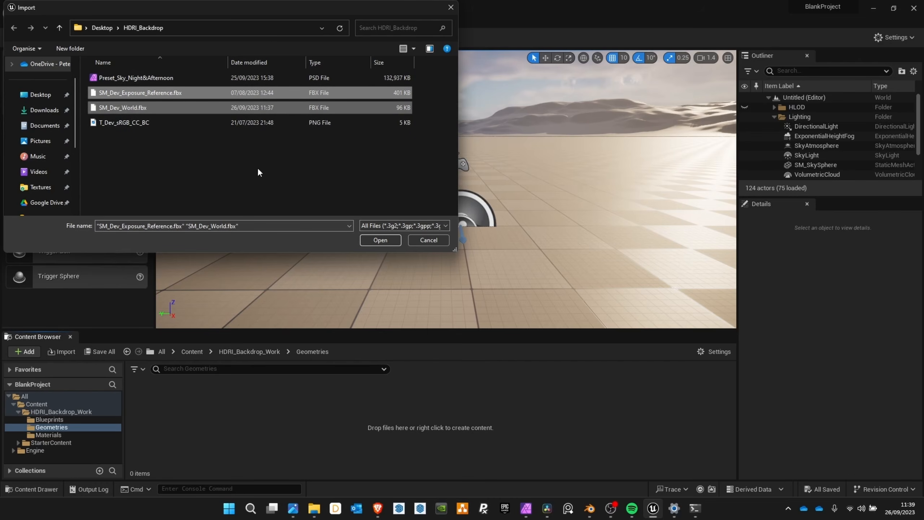
click(380, 240)
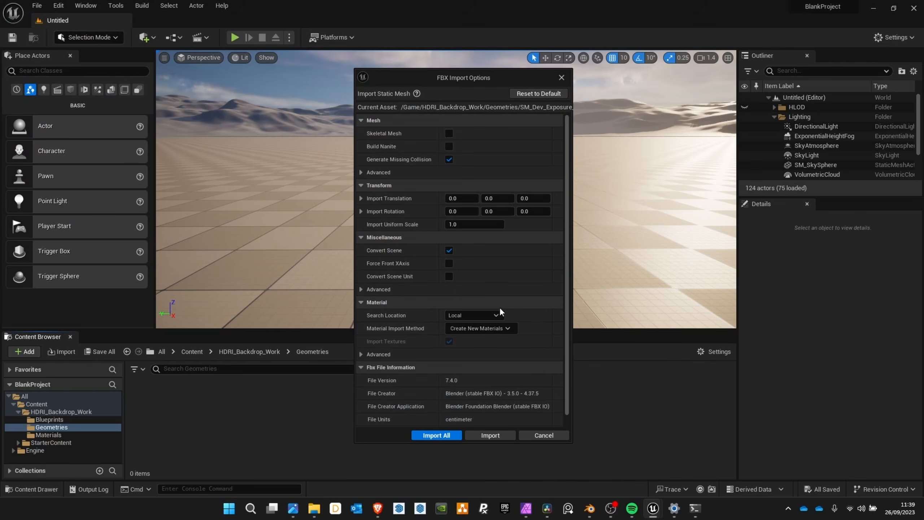
- Disable Generate Missing Collision, show the advanced mesh options, and import all of the chosen FBX files
click(450, 159)
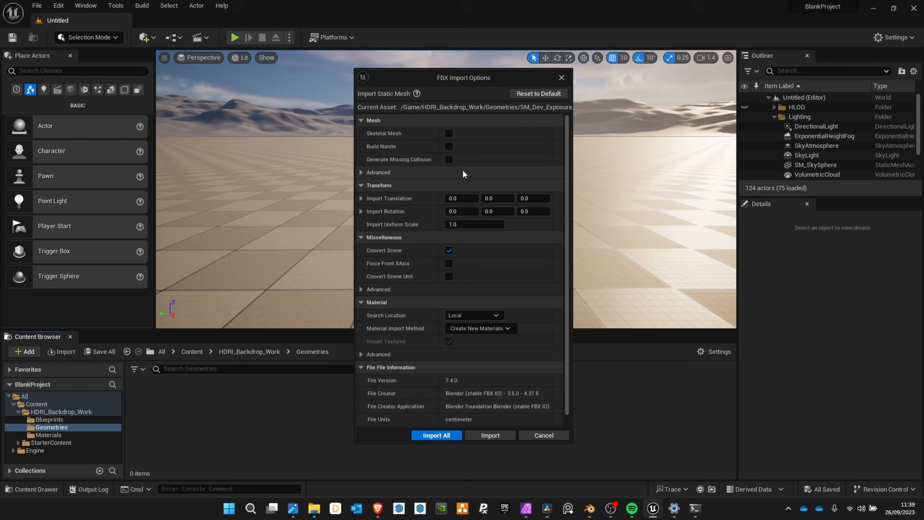
click(361, 171)
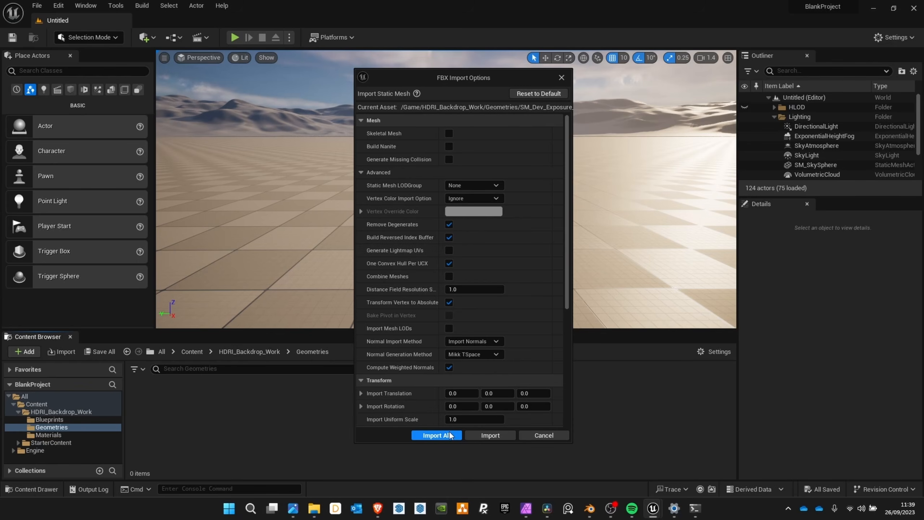
click(441, 435)
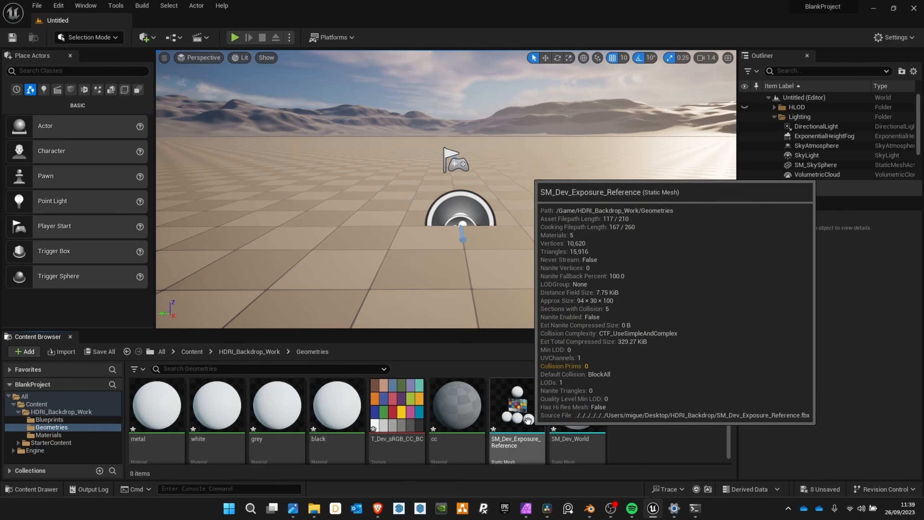
- Place the SM_Dev_Exposure_Reference mesh in the level near the player start
drag(534, 416, 499, 137)
key(e)
key(w)
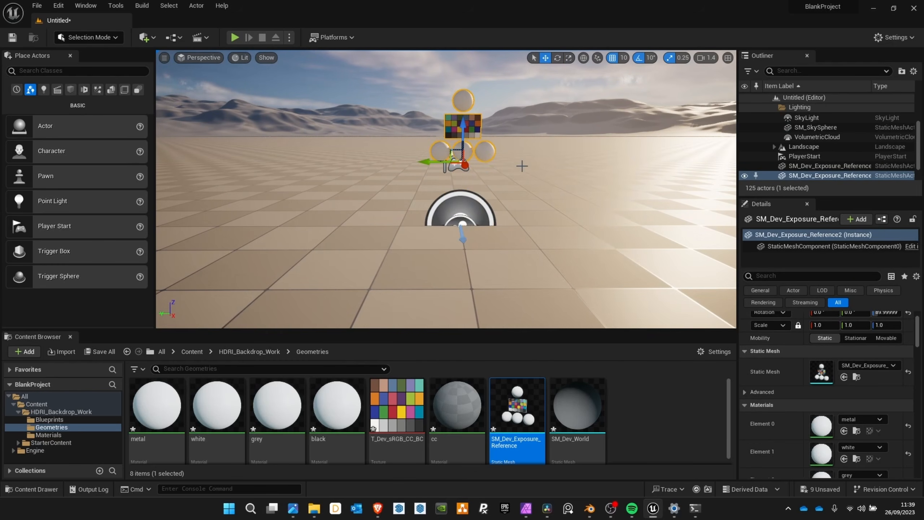
key(w)
right_drag(577, 274, 578, 275)
scroll(578, 274, down, 3)
key(s)
- Create a new material named M_Dev_Reference in the Materials folder
click(48, 434)
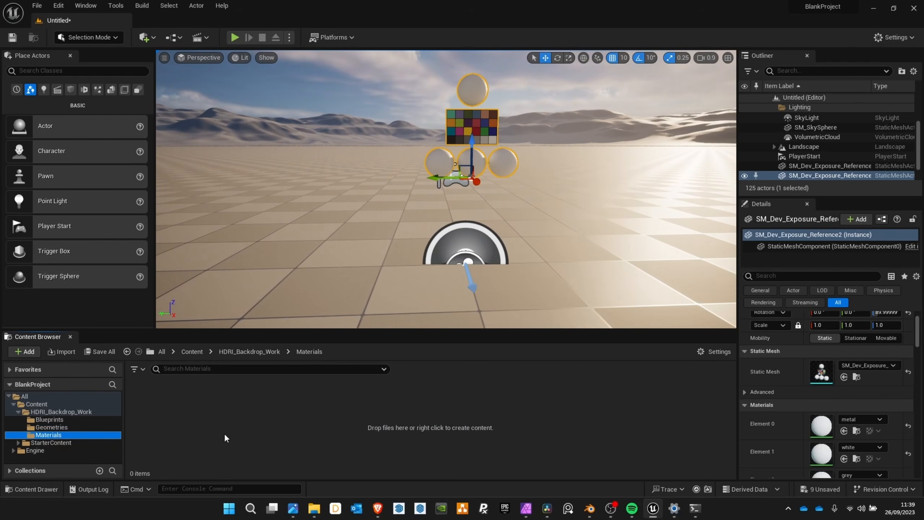
right_click(226, 432)
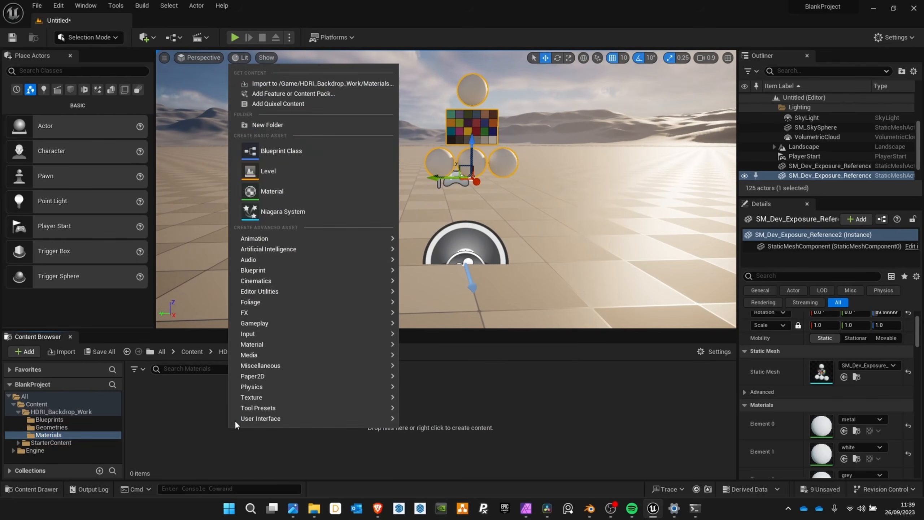
click(260, 190)
text(M_Dev_)
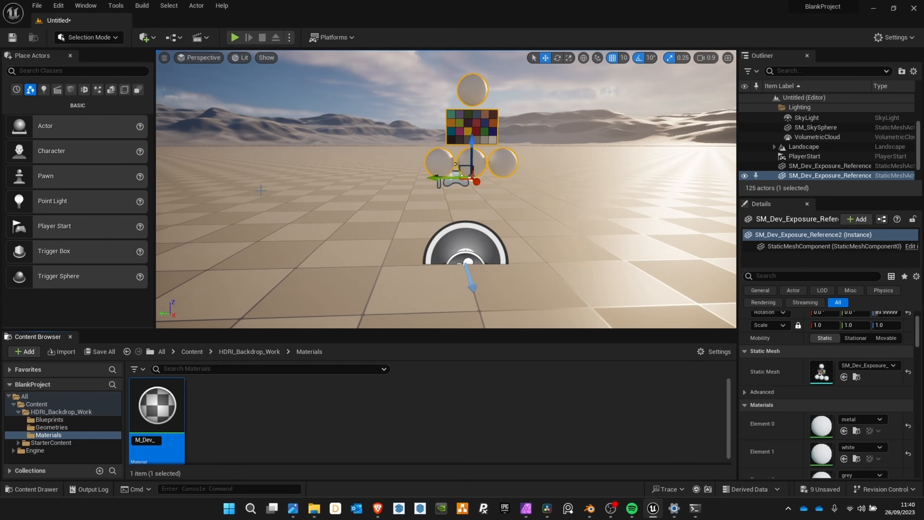
text(Refer)
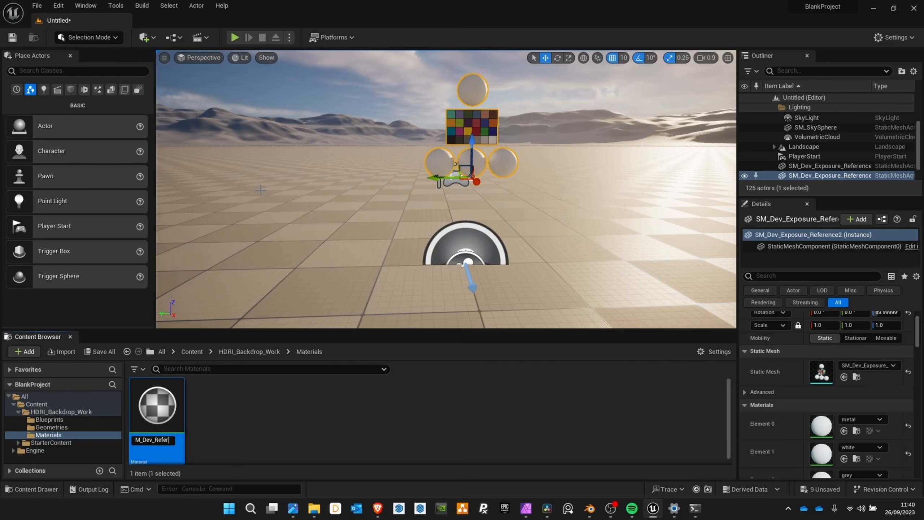
text(ence)
key(Return)
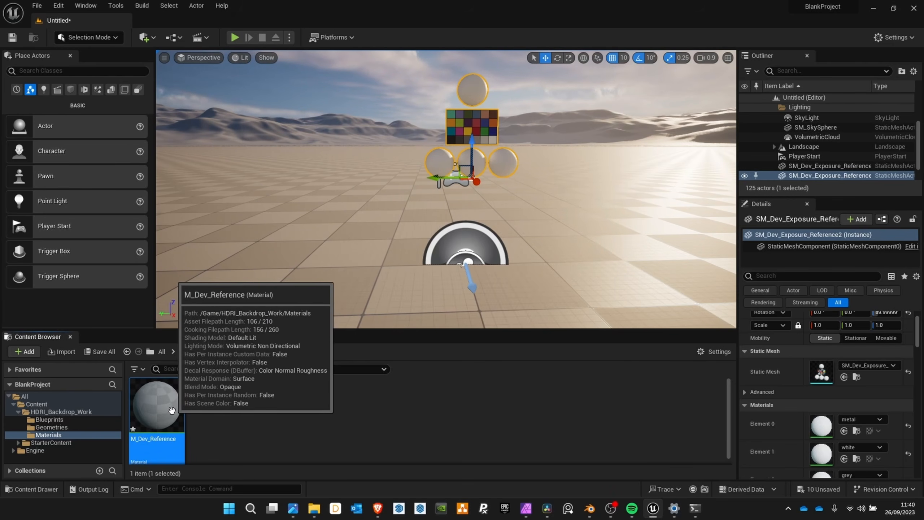
- Rename the new material as M_Dev_ExposureRef
click(158, 441)
click(159, 440)
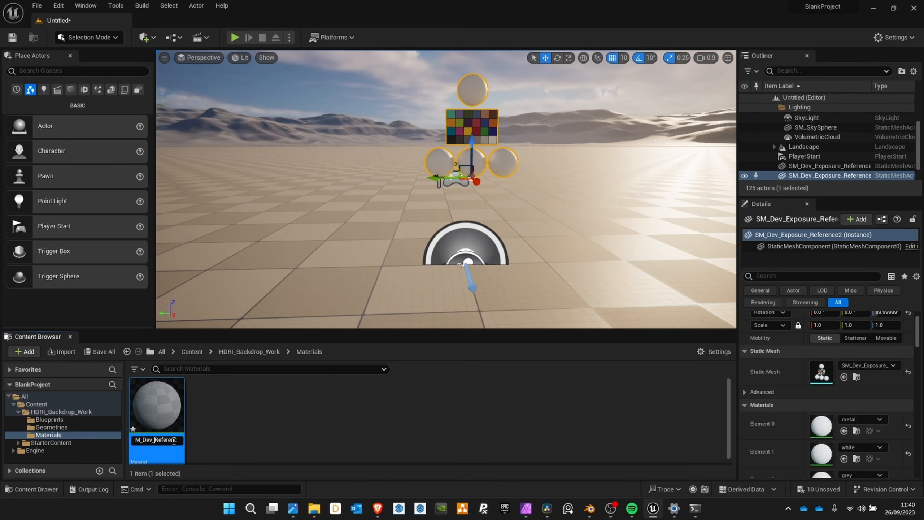
text(Ex[)
key(BackSpace)
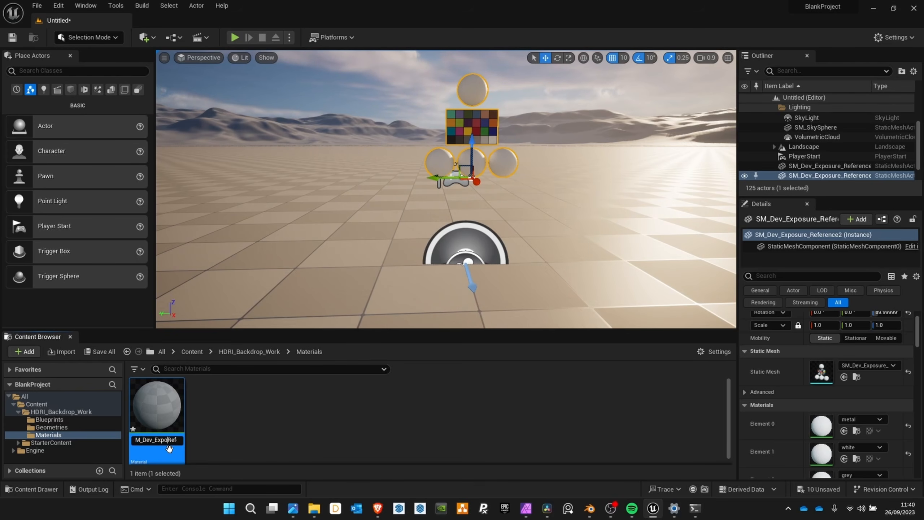
text(posureReferenc)
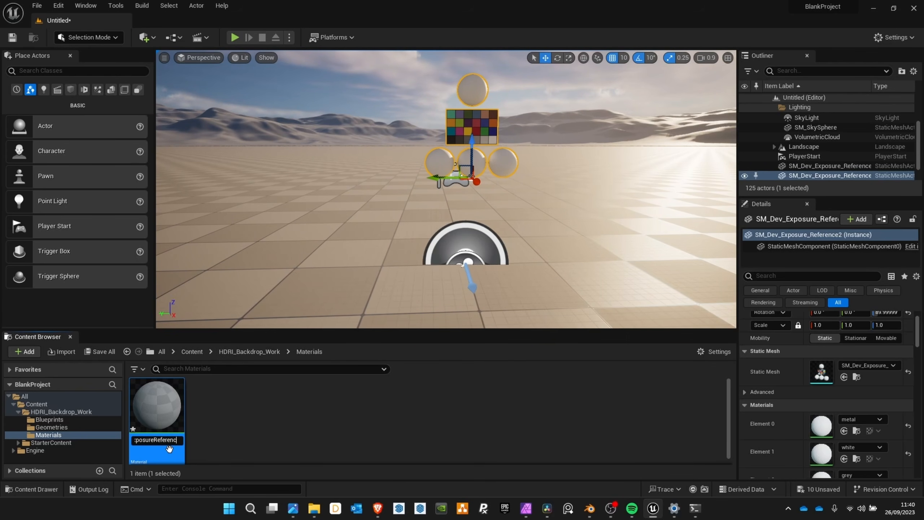
key(BackSpace)
key(BackSpace)
key(BackSpace)
key(BackSpace)
key(BackSpace)
key(Return)
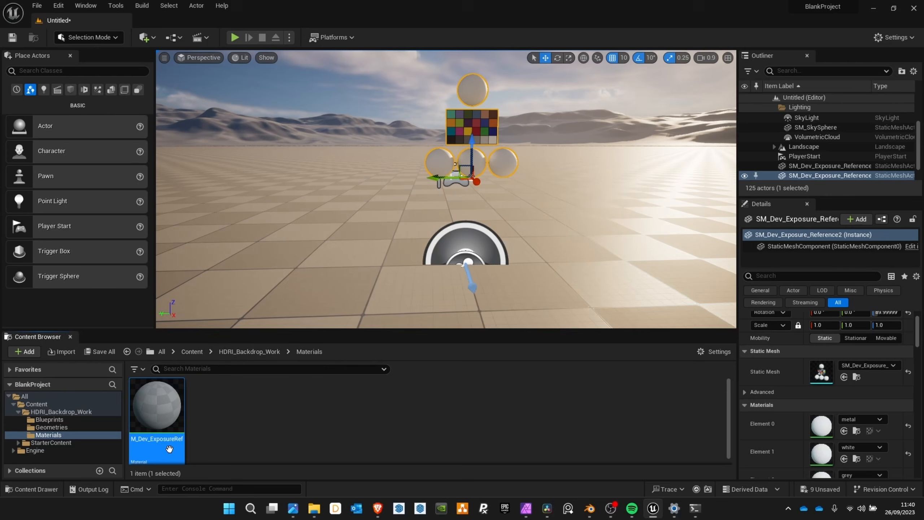
- Open M_Dev_ExposureRef for editing and add a Constant3Vector node to its graph, beside the main material node
double_click(170, 418)
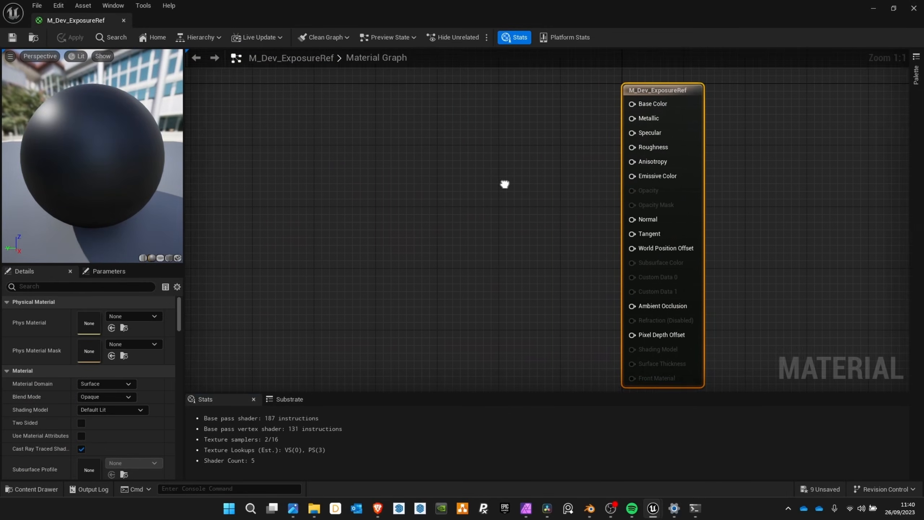
right_drag(505, 184, 518, 188)
scroll(371, 174, down, 1)
right_drag(324, 163, 438, 185)
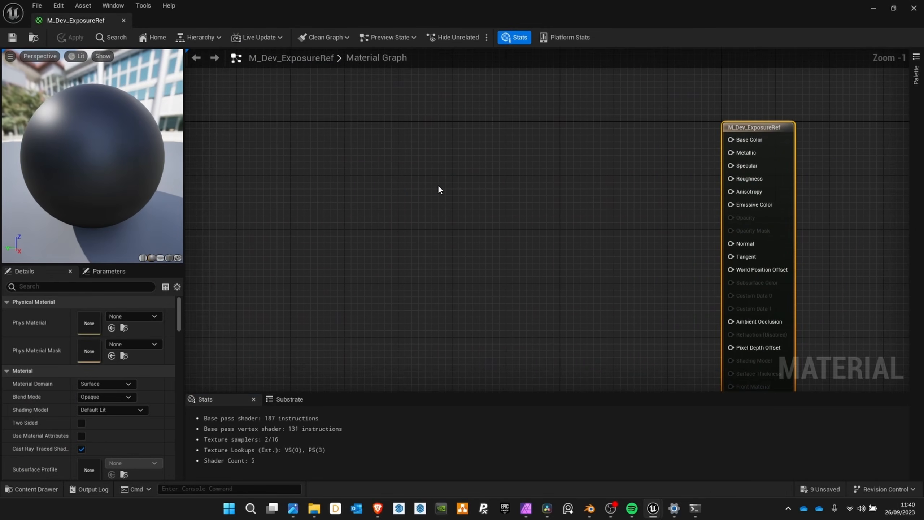
right_click(471, 160)
text(consta)
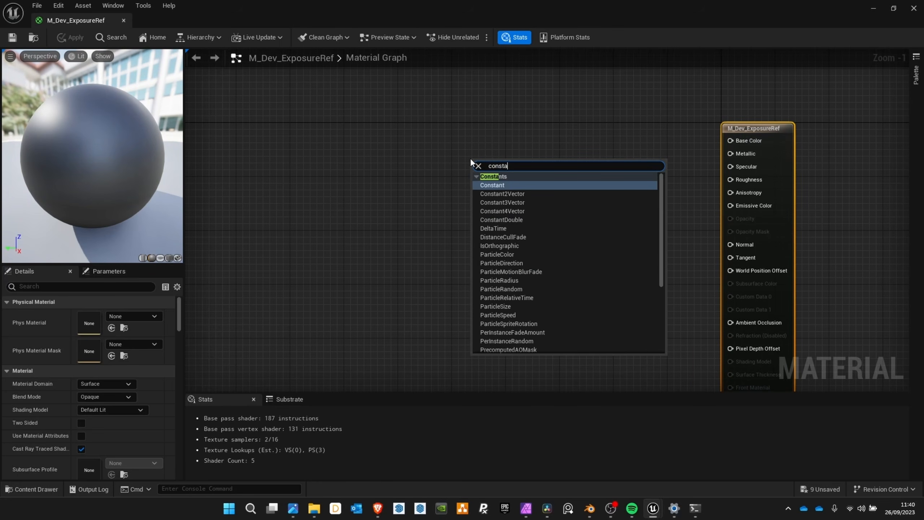
click(507, 205)
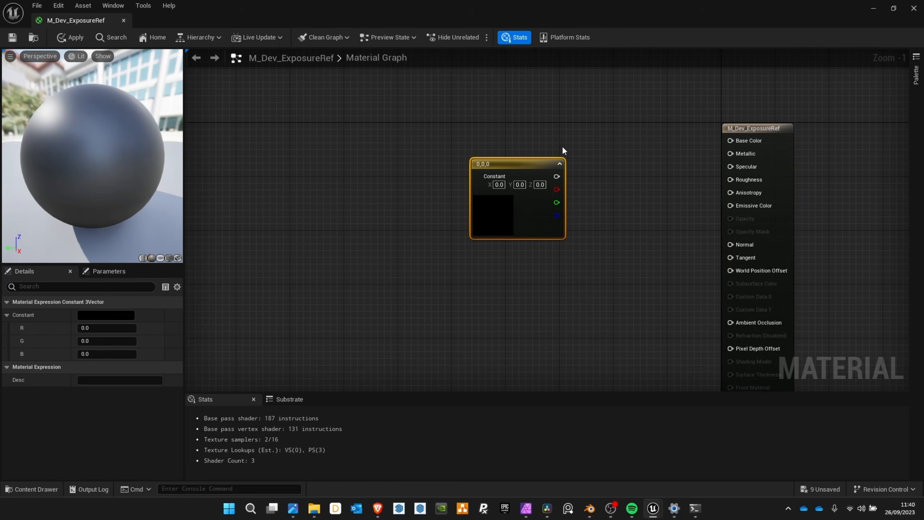
right_drag(531, 176, 426, 178)
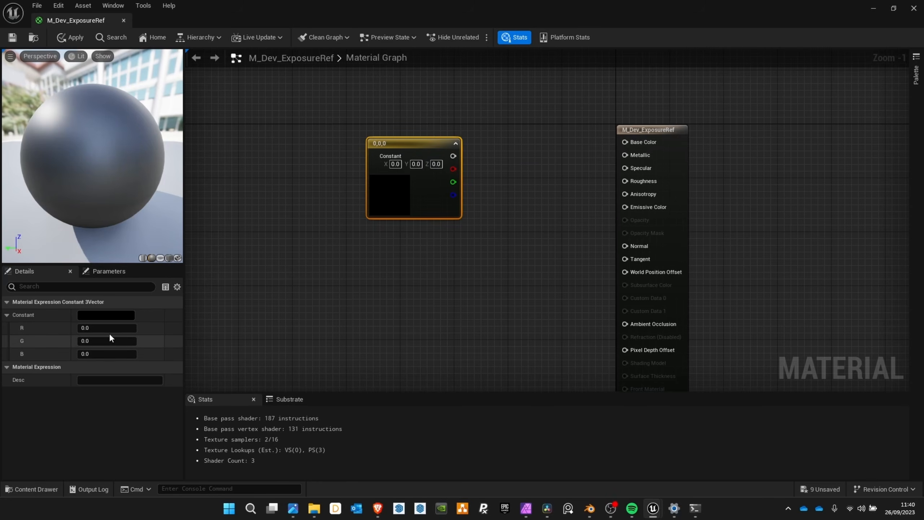
- Set the Constant3Vector colour to a neutral grey with a value (V) of 0.02
double_click(419, 145)
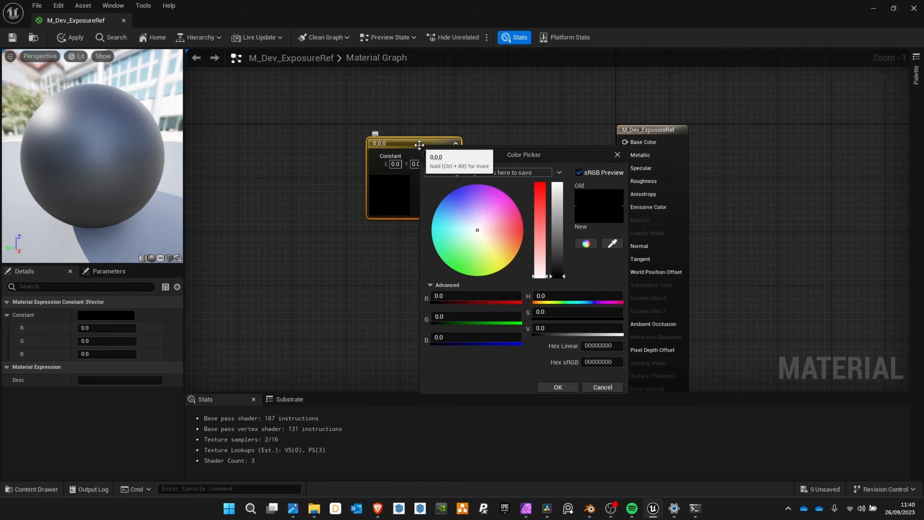
click(558, 326)
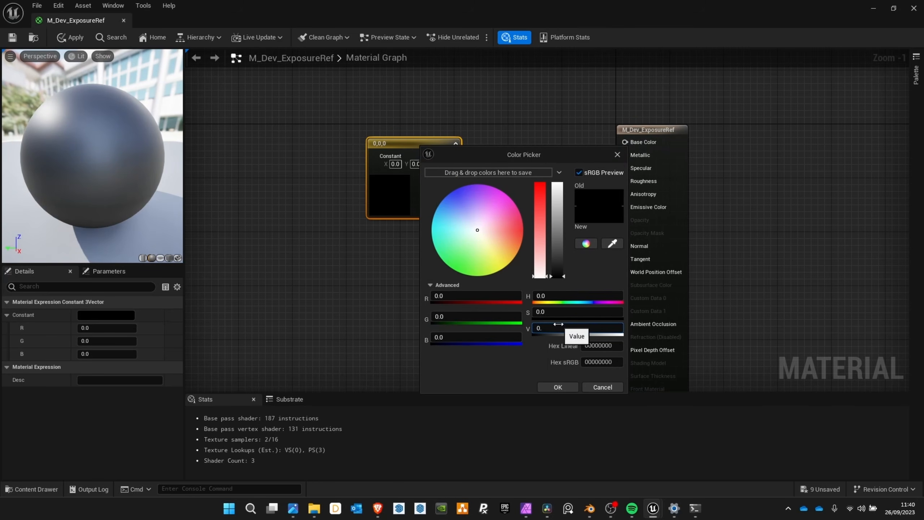
text(0.02)
key(Return)
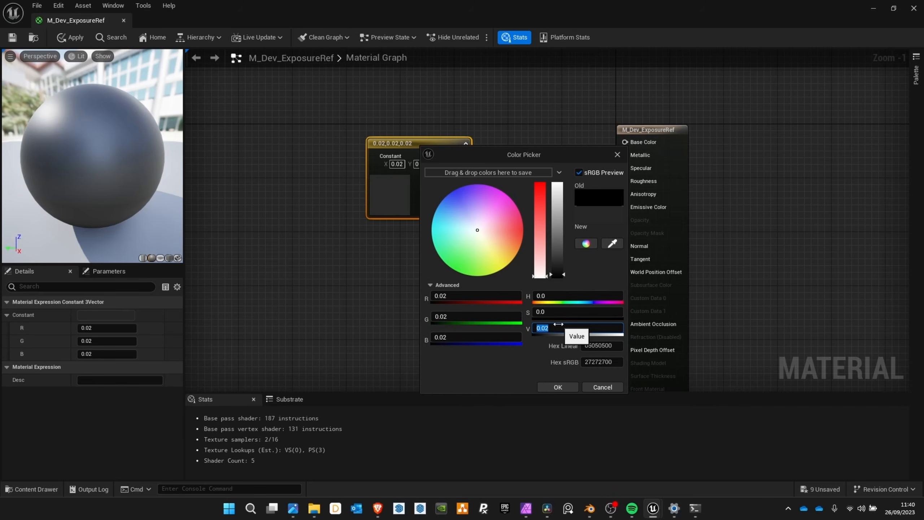
click(557, 387)
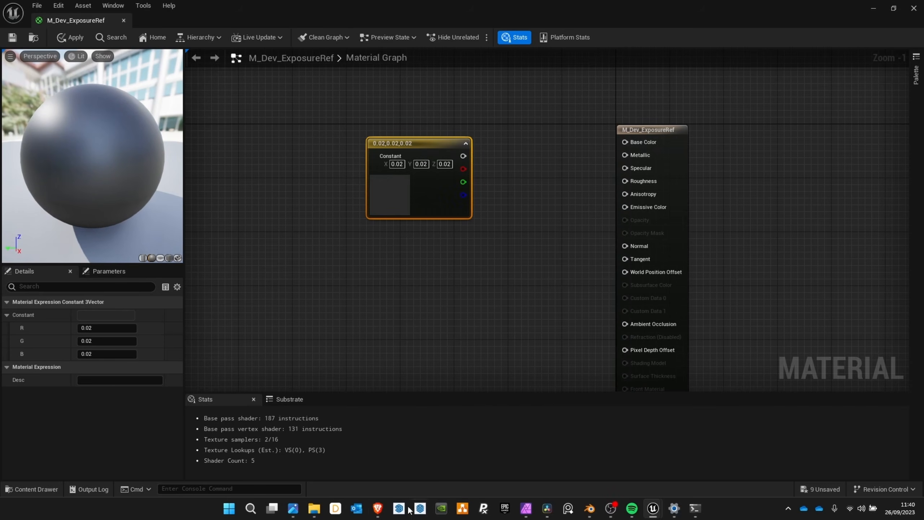
- Check the charcoal base colour intensity in the browser's Physically Based Materials documentation, glance at the Poly Haven HDRIs page, and return to the material
click(377, 508)
scroll(432, 192, up, 15)
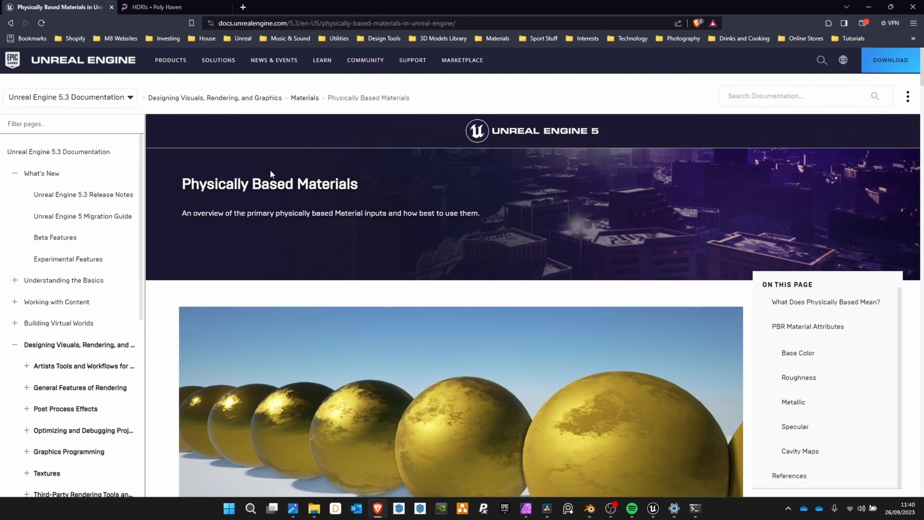
scroll(270, 168, down, 10)
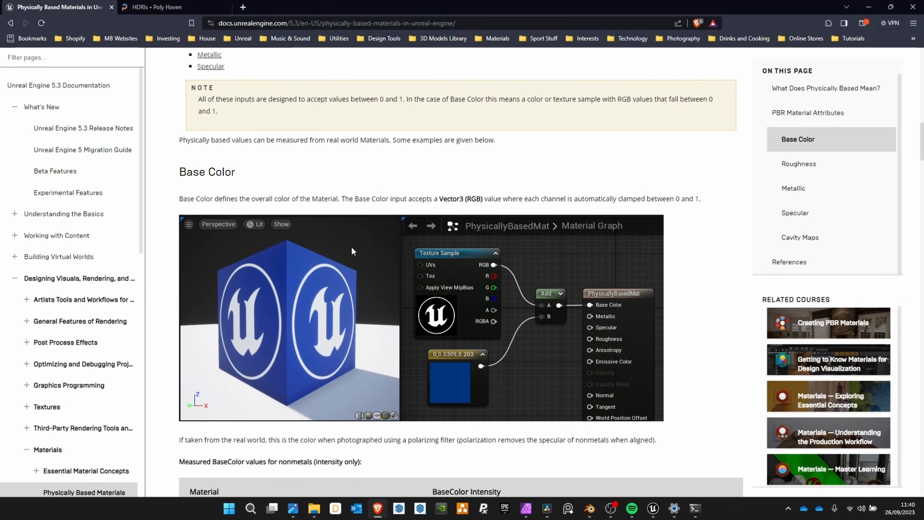
scroll(351, 250, down, 8)
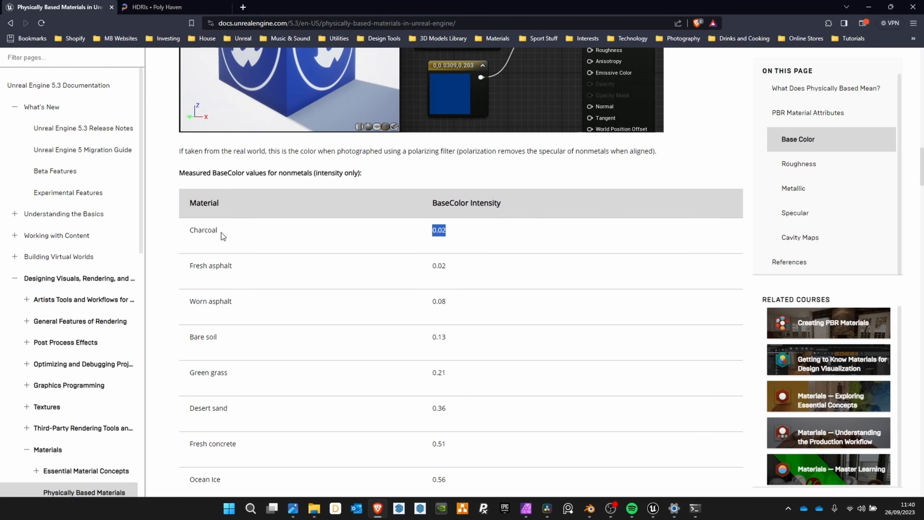
click(153, 6)
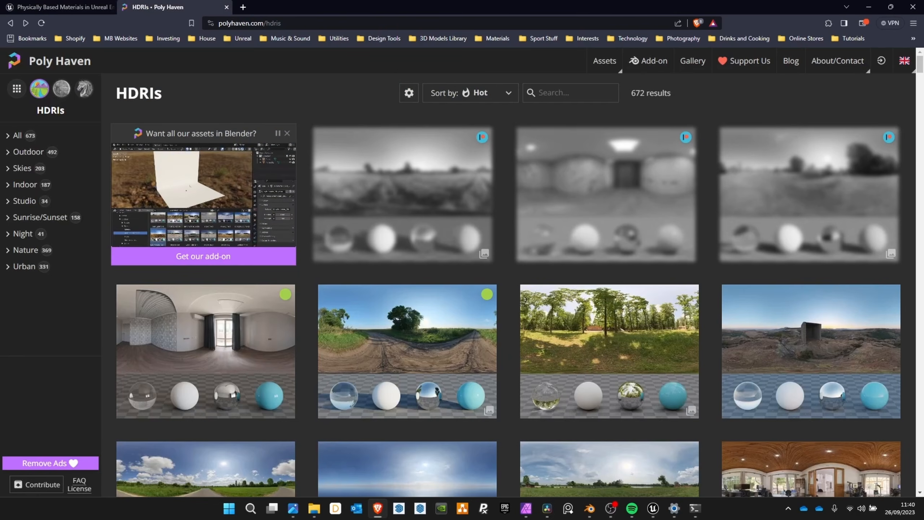
click(106, 4)
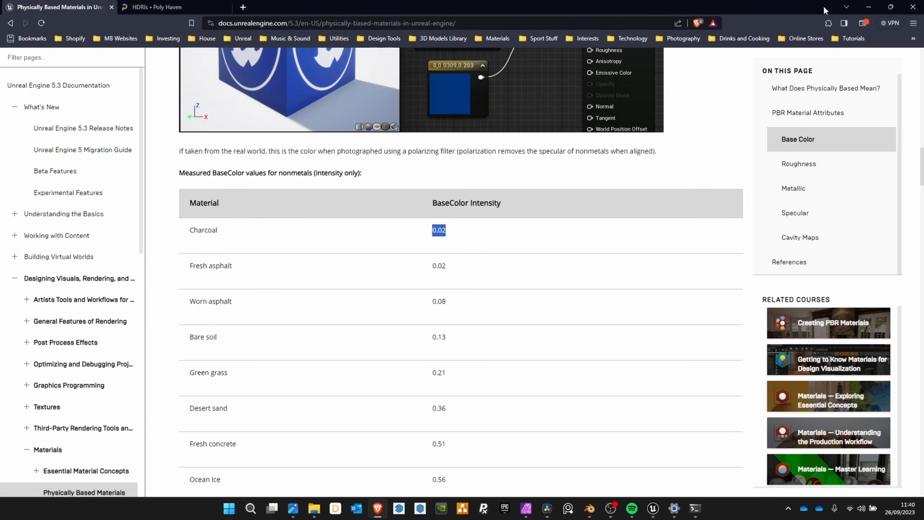
click(868, 7)
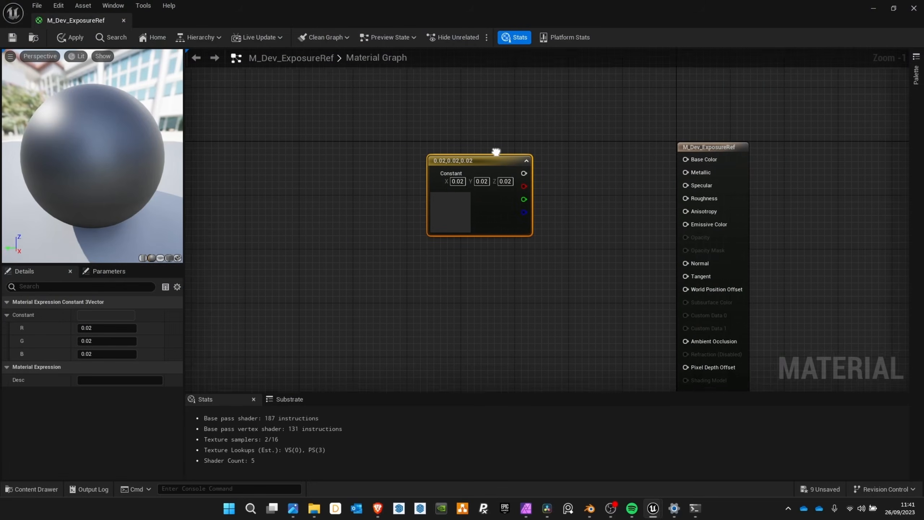
- Move the Constant3Vector node away from the material node and connect its output to Base Color
right_drag(496, 152, 534, 157)
drag(526, 166, 479, 172)
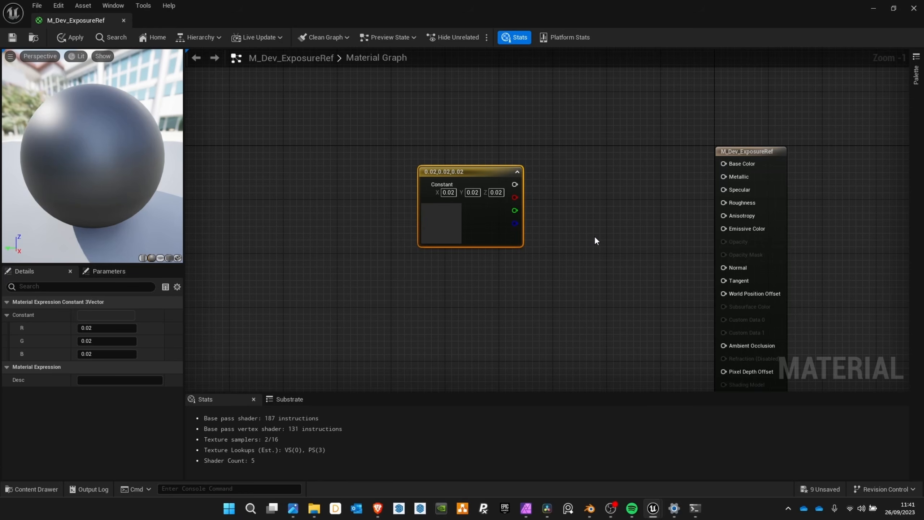
right_drag(598, 202, 501, 189)
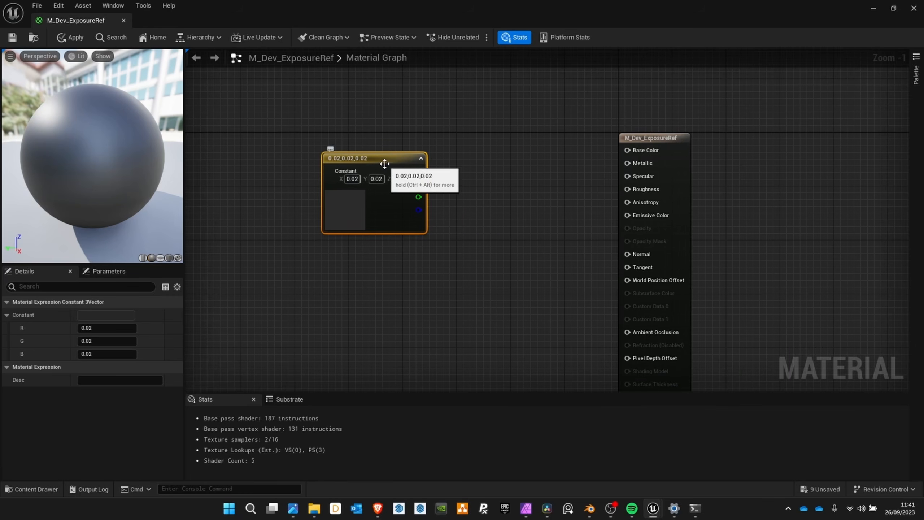
drag(382, 160, 370, 137)
click(464, 241)
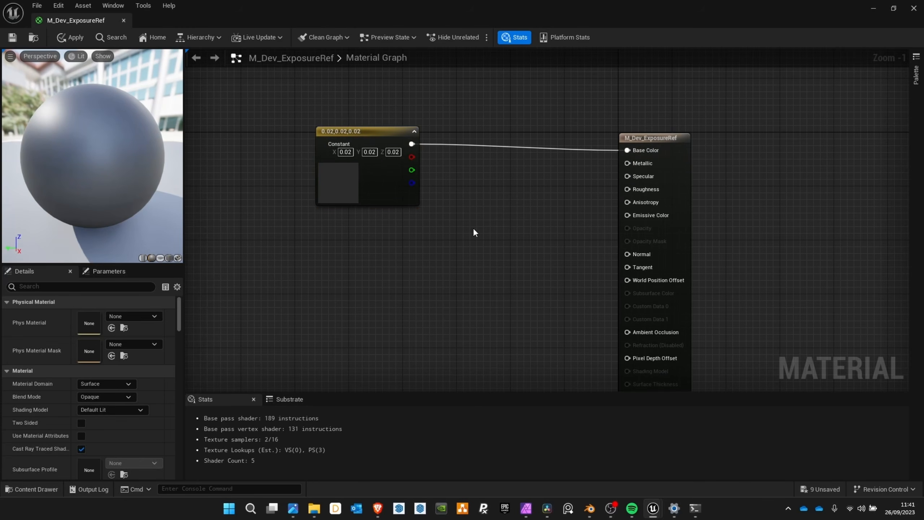
- Add a Constant node, convert it to a parameter named Metallic, connect it to the Metallic input, and place it beside the colour node
right_click(448, 224)
text(consta)
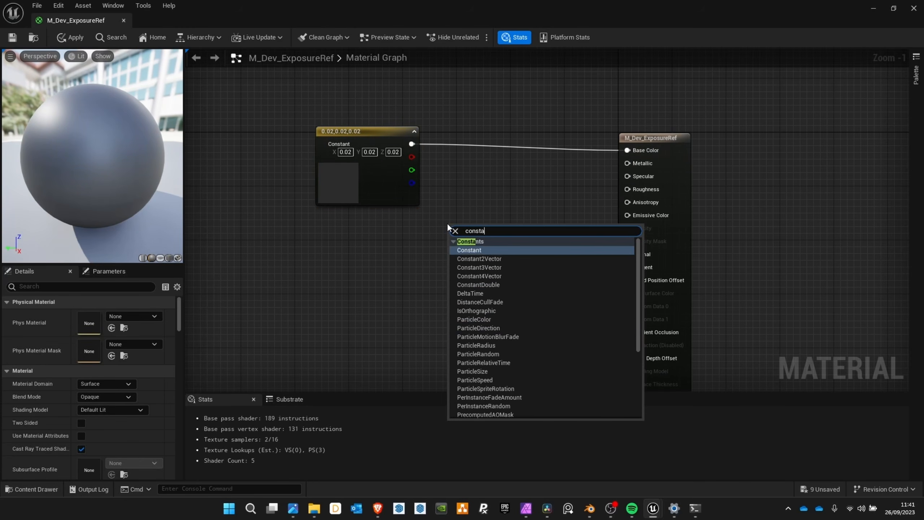
key(Return)
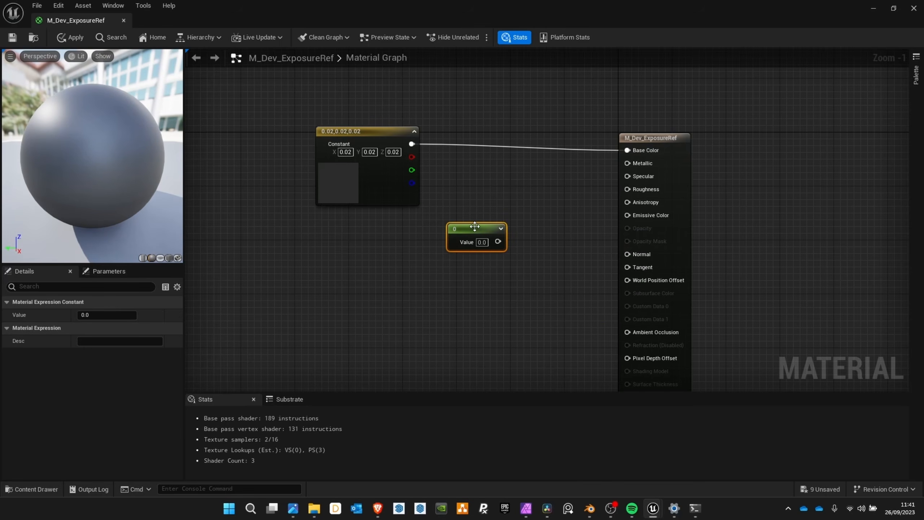
right_click(475, 228)
click(515, 247)
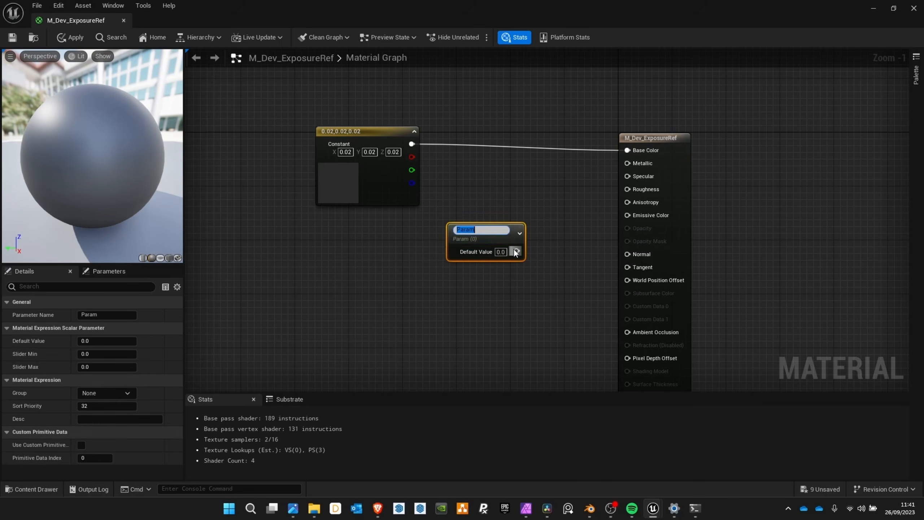
text(Metallic)
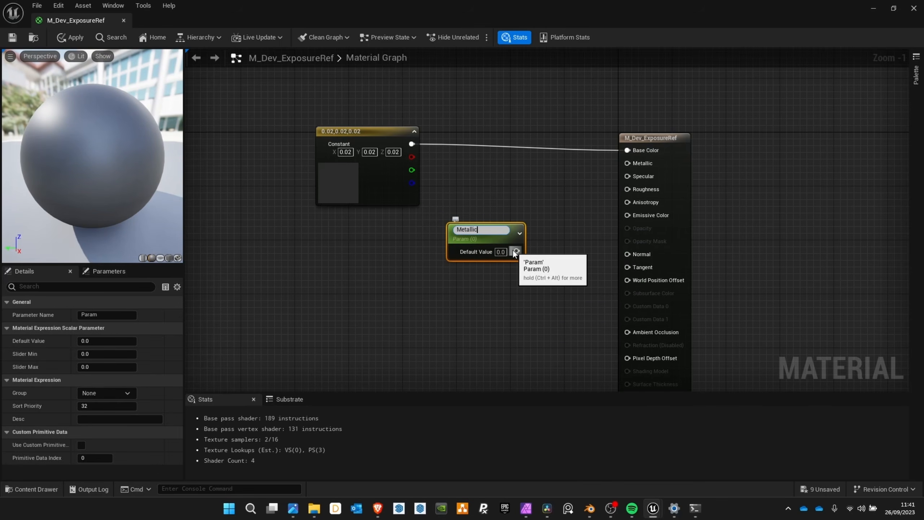
key(Return)
drag(516, 248, 628, 163)
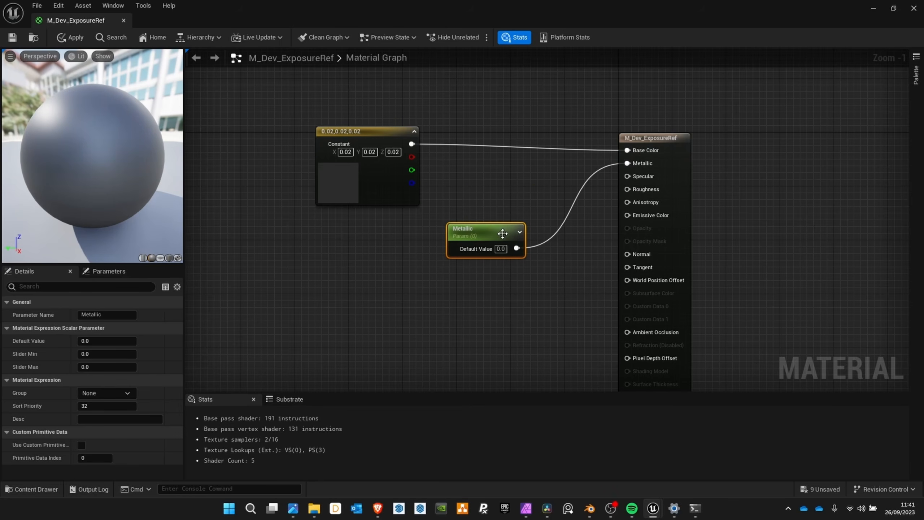
click(530, 226)
right_drag(491, 233, 494, 205)
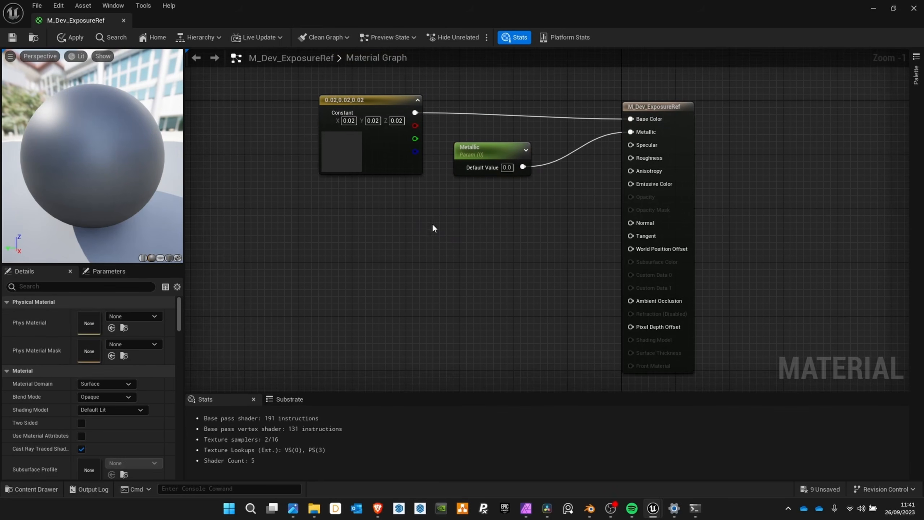
- Add another Constant node below Metallic and convert it to a parameter named Specular
key(1)
click(477, 212)
drag(494, 215, 467, 215)
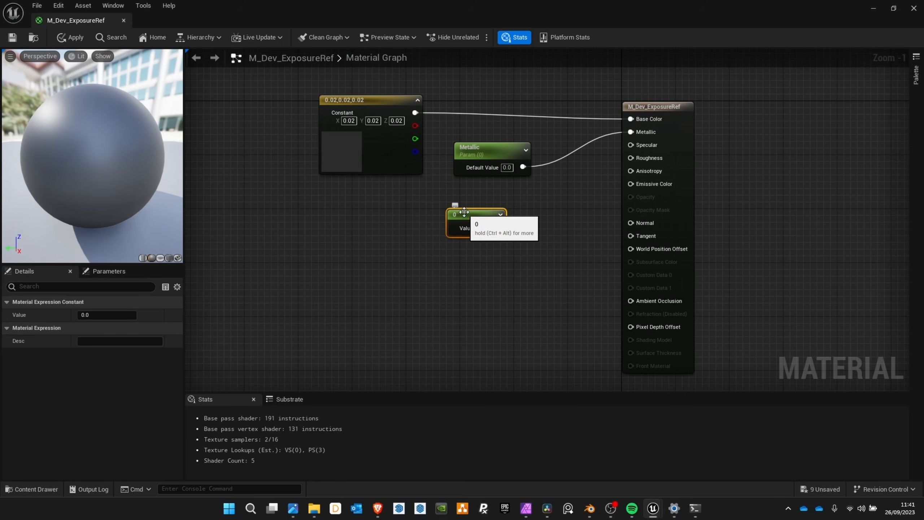
right_click(467, 216)
click(503, 231)
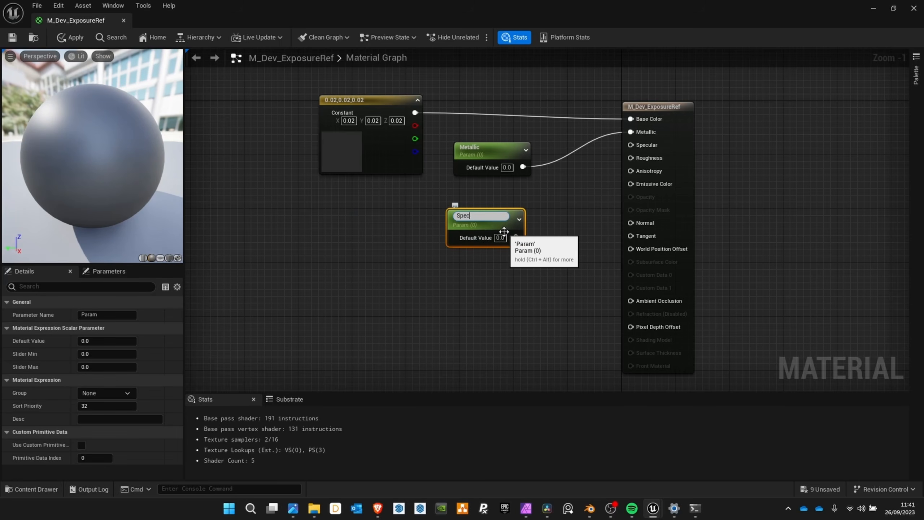
key(Return)
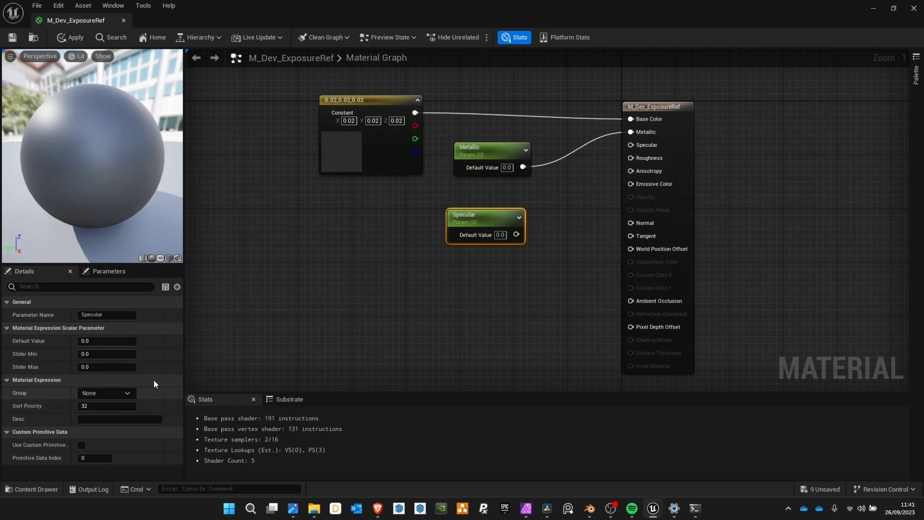
- Set the Specular parameter's default value to 0.5 and the Metallic parameter's maximum slider value to 1
click(114, 367)
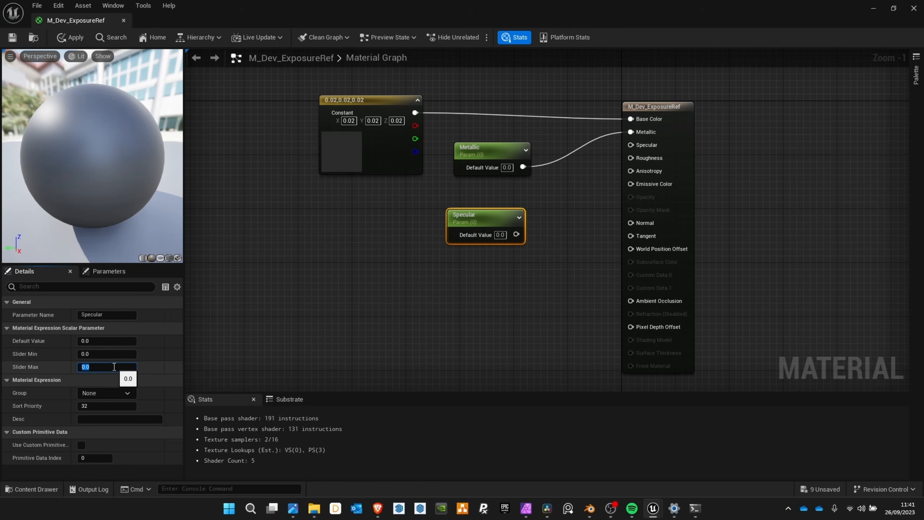
click(101, 340)
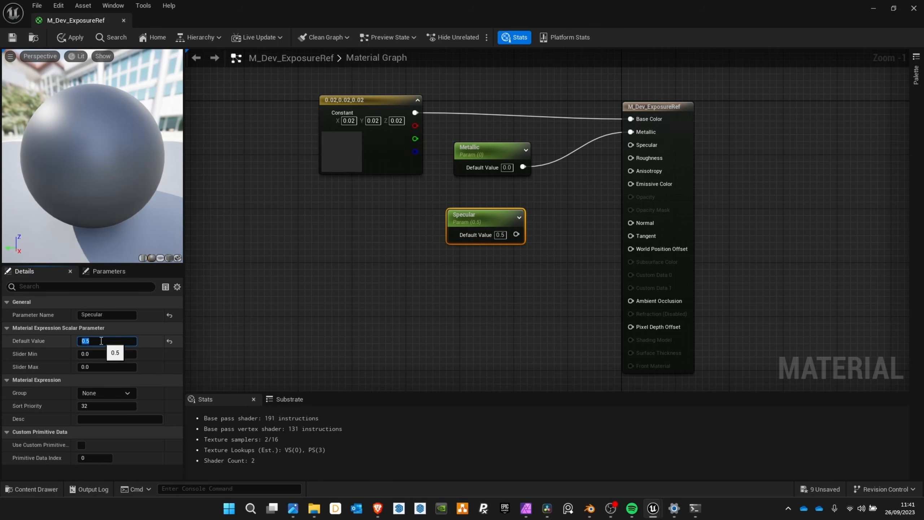
click(503, 160)
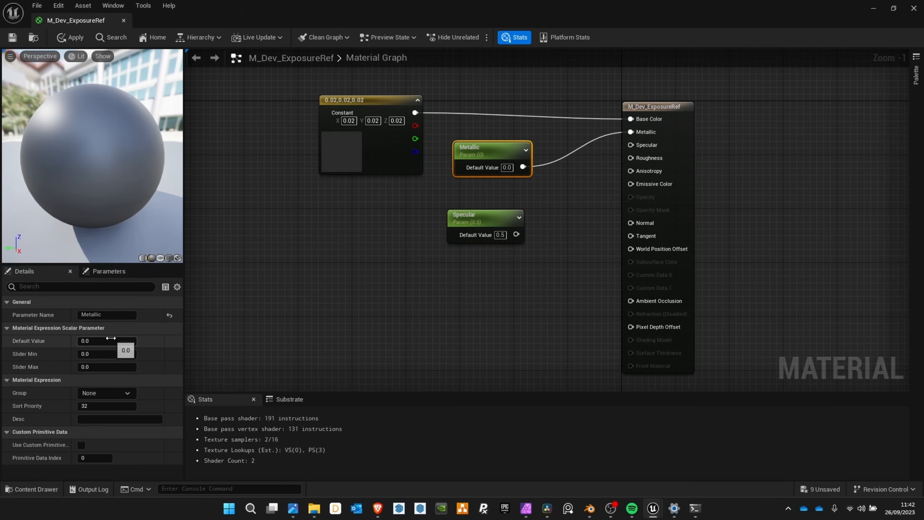
click(105, 367)
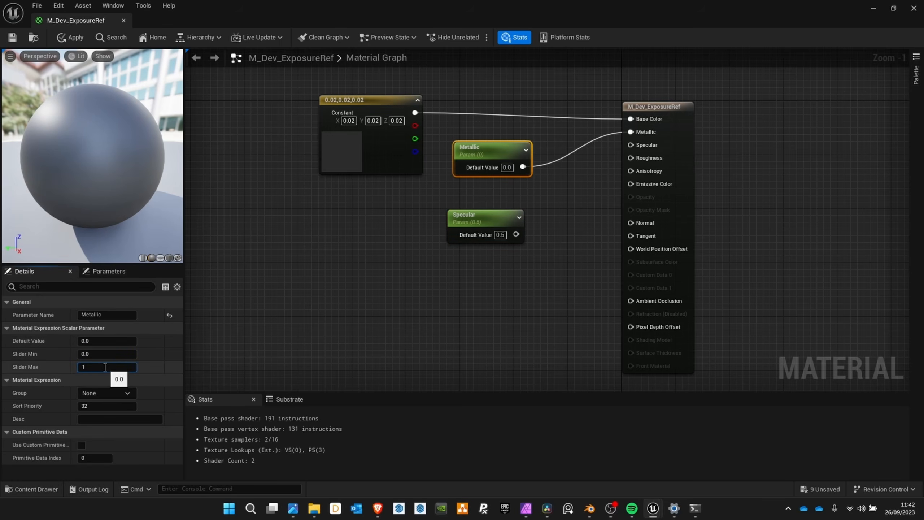
key(Return)
- Connect the Specular parameter to the material's Specular input and line the node up beneath Metallic
drag(485, 226, 641, 145)
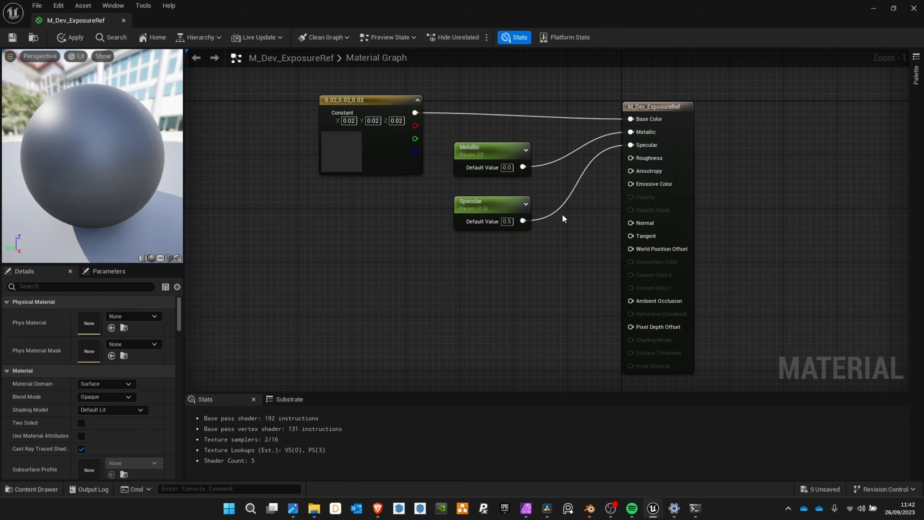
right_drag(561, 215, 582, 182)
drag(522, 137, 514, 147)
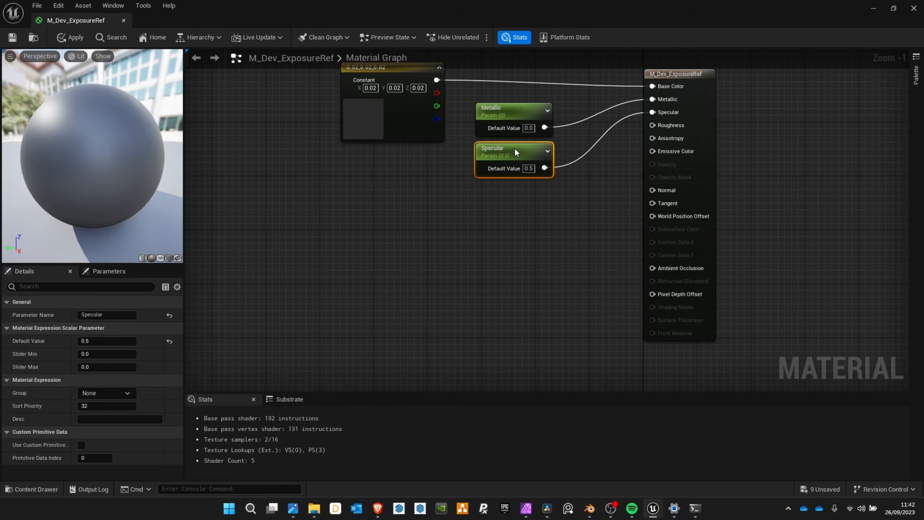
click(523, 208)
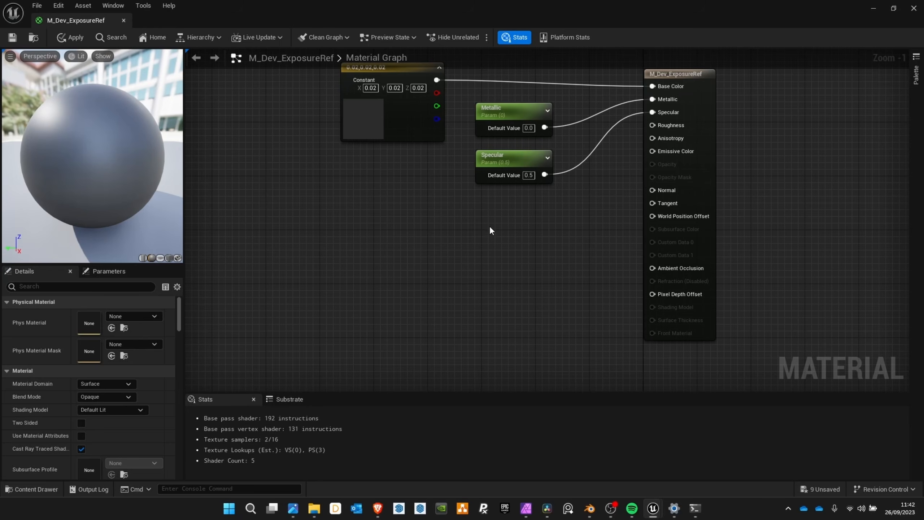
- Add a scalar parameter named Roughness below Specular with default value 0.3 and connect it to the Roughness input
click(489, 216)
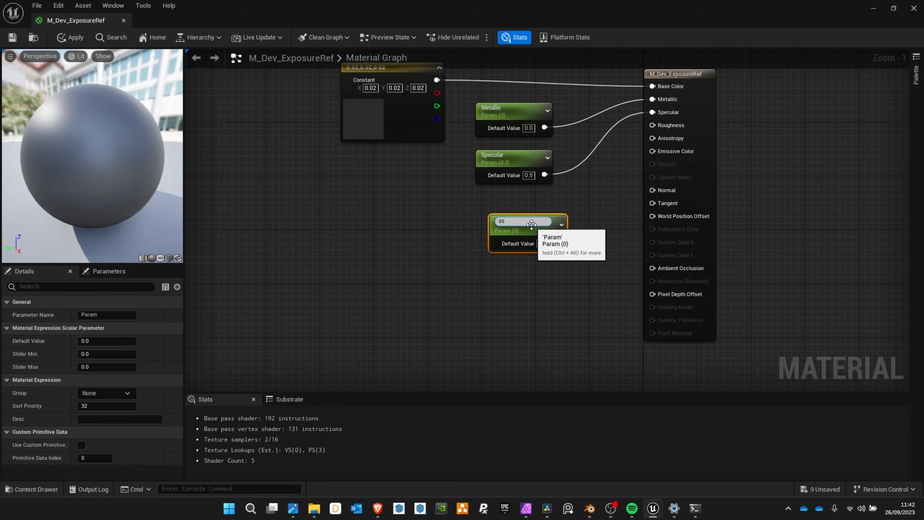
text(ss)
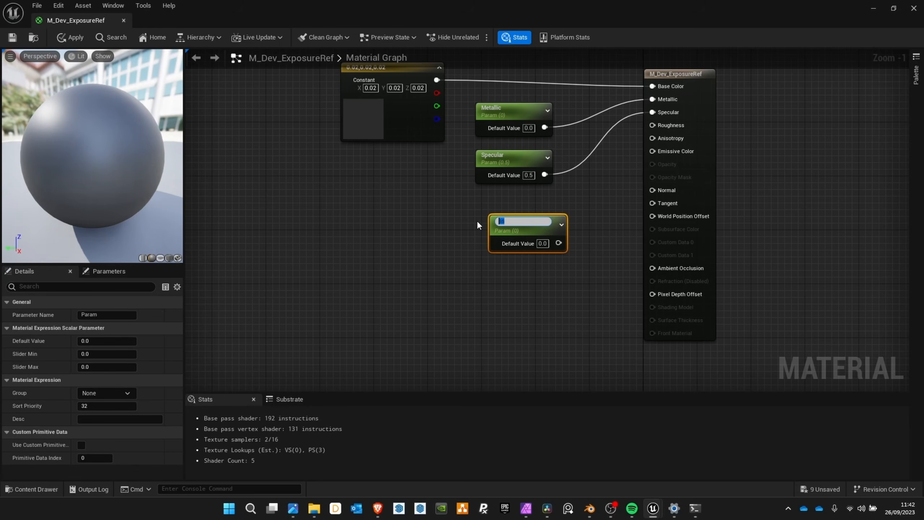
text(Roughness)
key(Return)
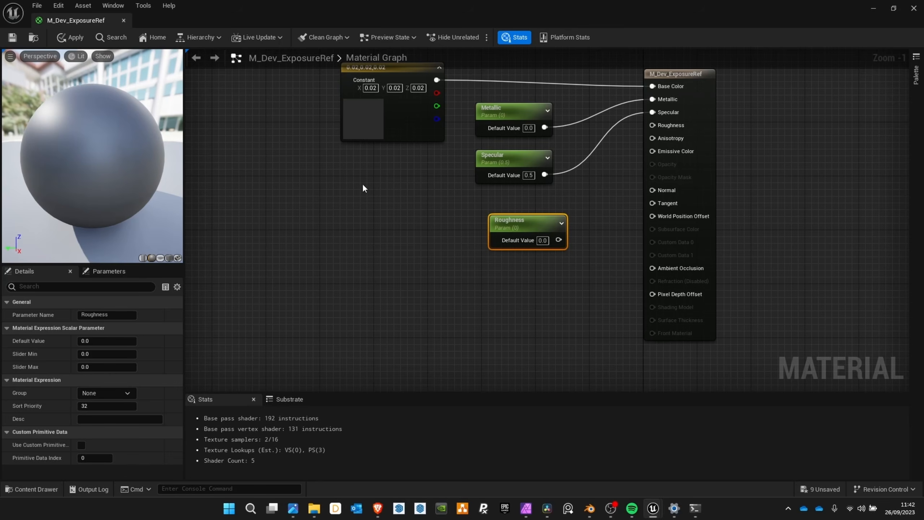
click(97, 339)
drag(558, 239, 652, 128)
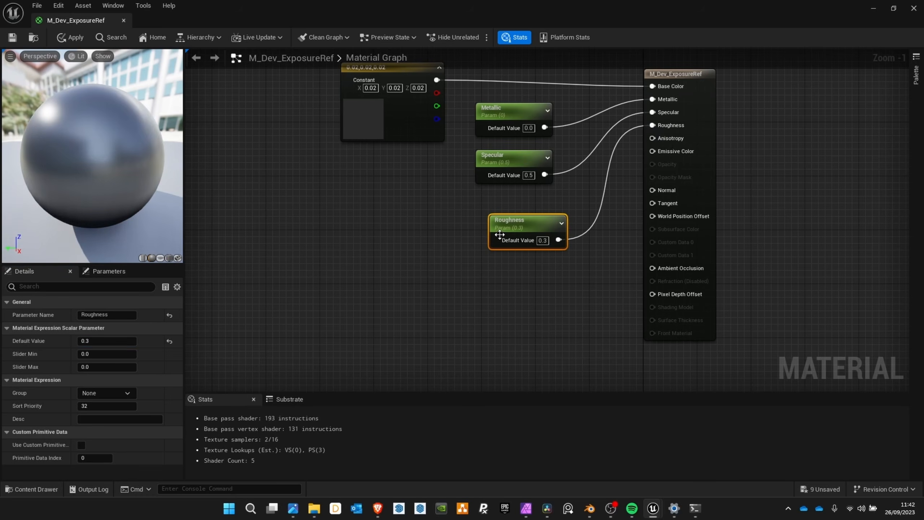
- Convert the base colour constant to a parameter named Color, and apply and save the material before closing its editor
right_drag(388, 107, 439, 195)
right_click(433, 157)
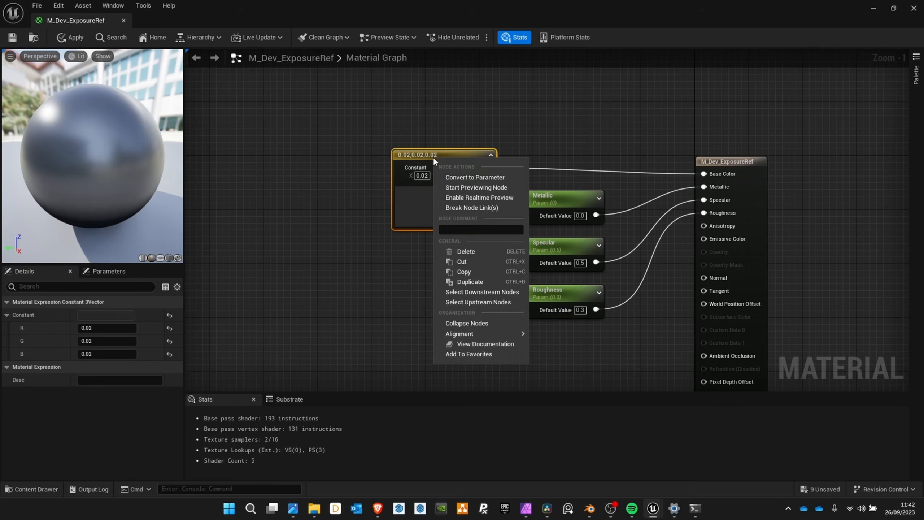
click(482, 177)
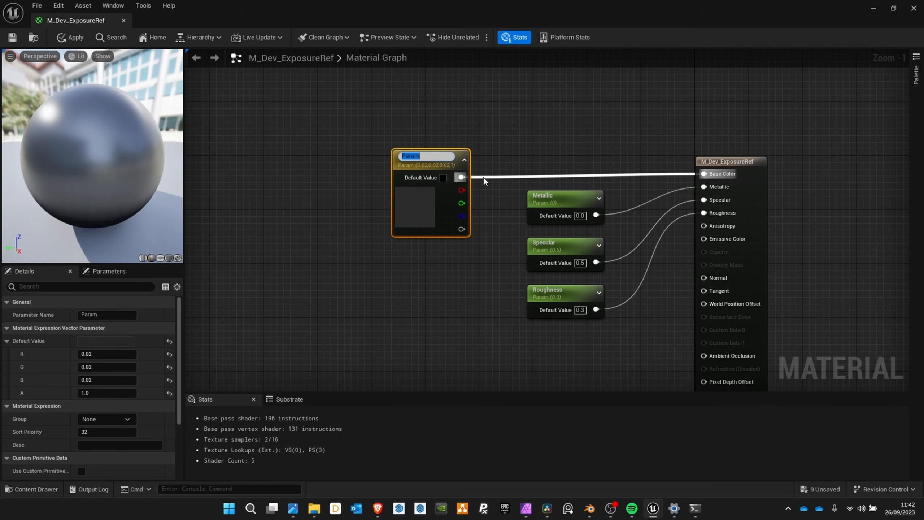
text(Color)
key(Return)
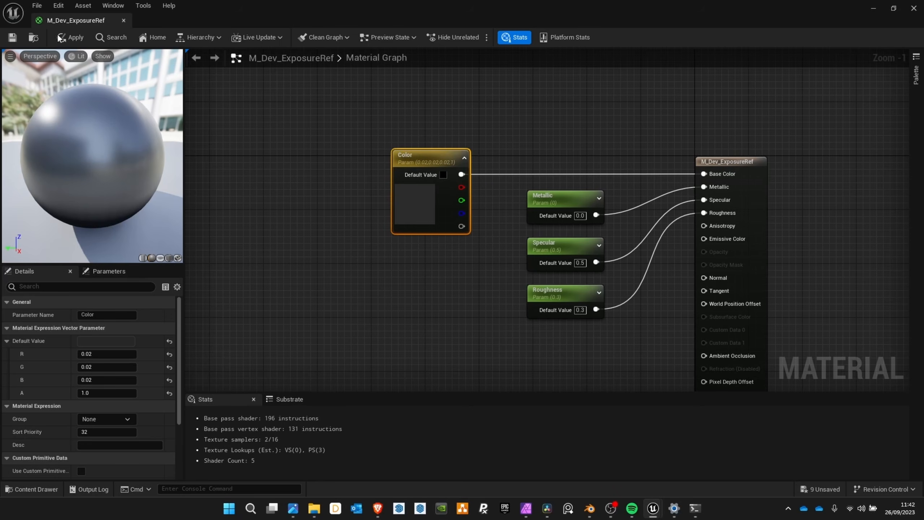
click(70, 37)
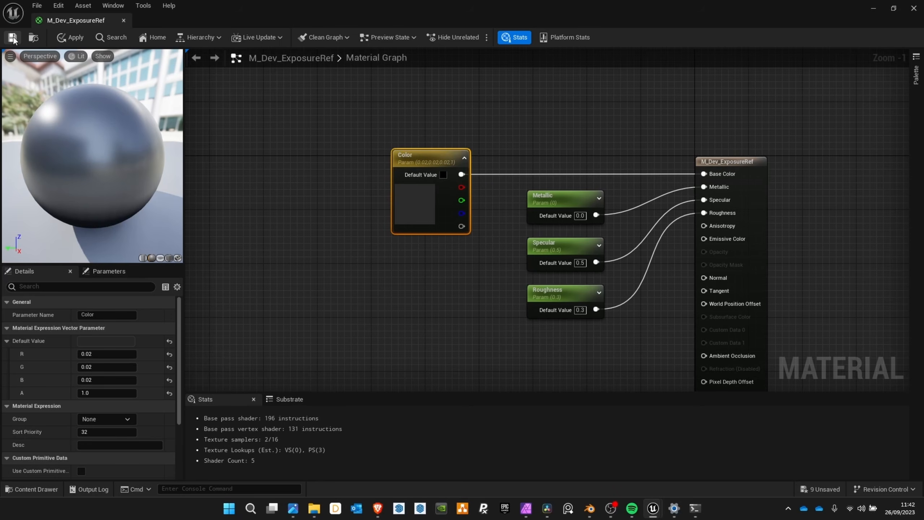
click(914, 9)
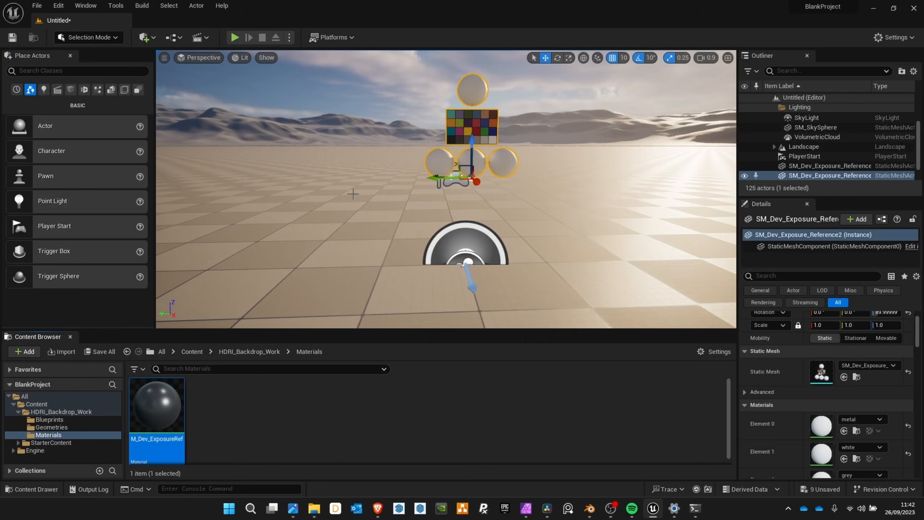
- Create a material instance of M_Dev_ExposureRef and name it MI_Dev_ExposureRef_Black
right_click(168, 403)
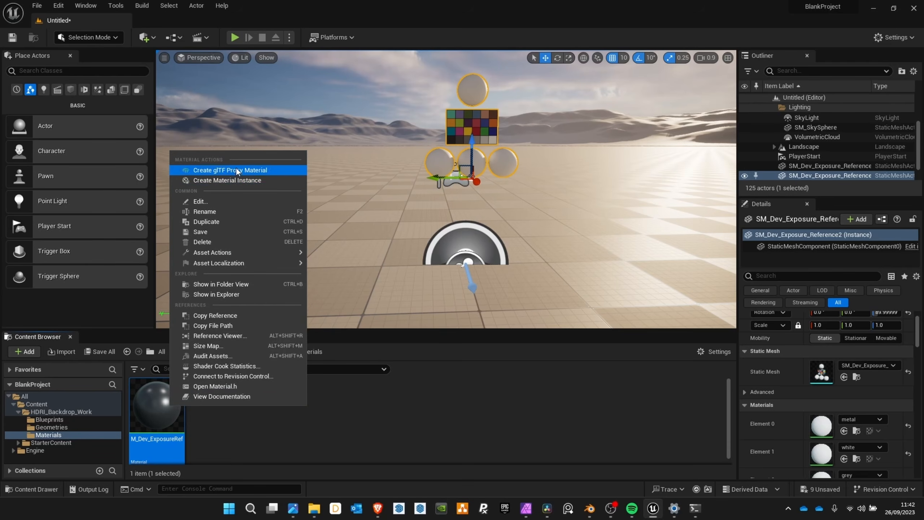
click(232, 180)
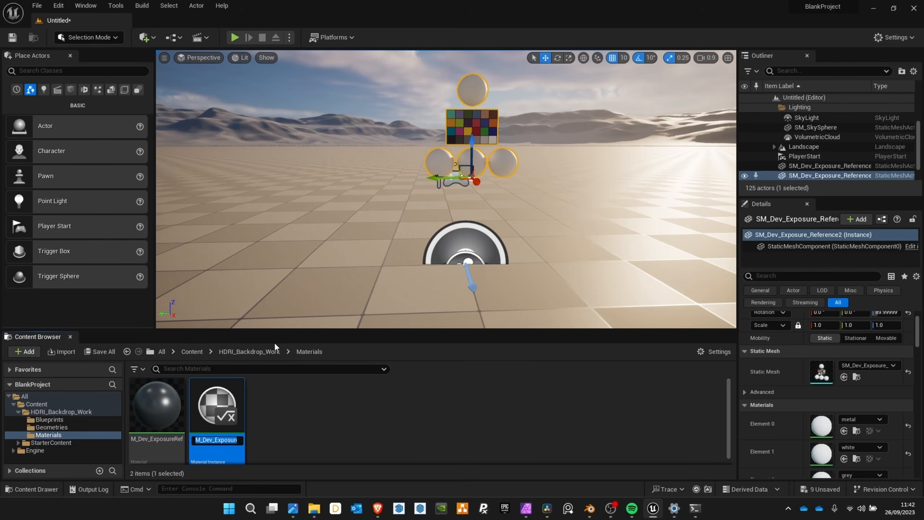
key(End)
key(shift+Left)
key(shift+Left)
key(shift+Left)
key(shift+Left)
text(Black)
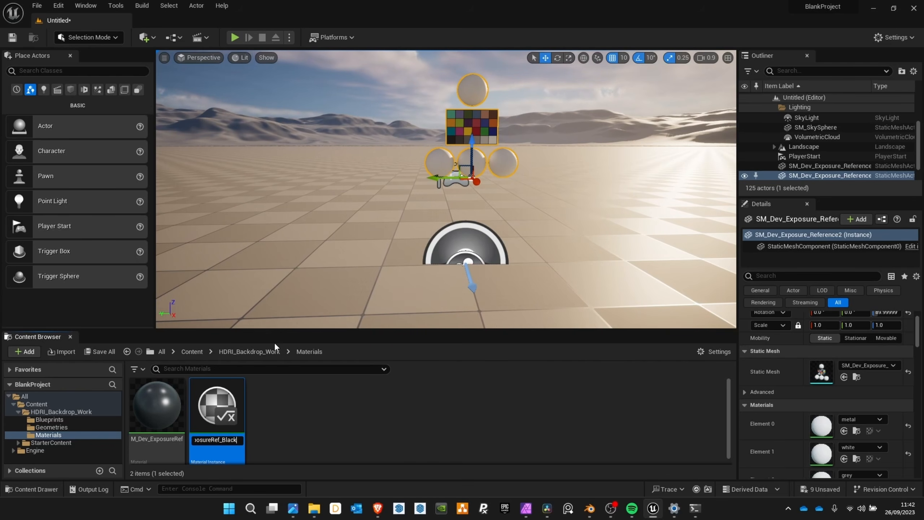
key(Left)
key(Left)
key(Left)
key(Left)
key(Left)
key(Left)
key(Left)
key(Left)
key(Left)
key(Left)
key(Left)
key(Left)
key(Left)
key(Left)
key(Left)
key(Left)
key(Left)
key(Left)
key(Left)
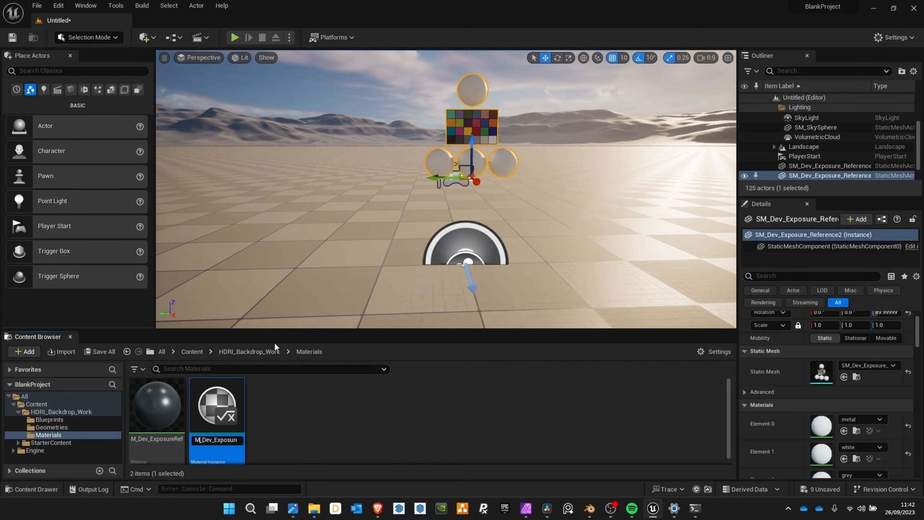
text(I)
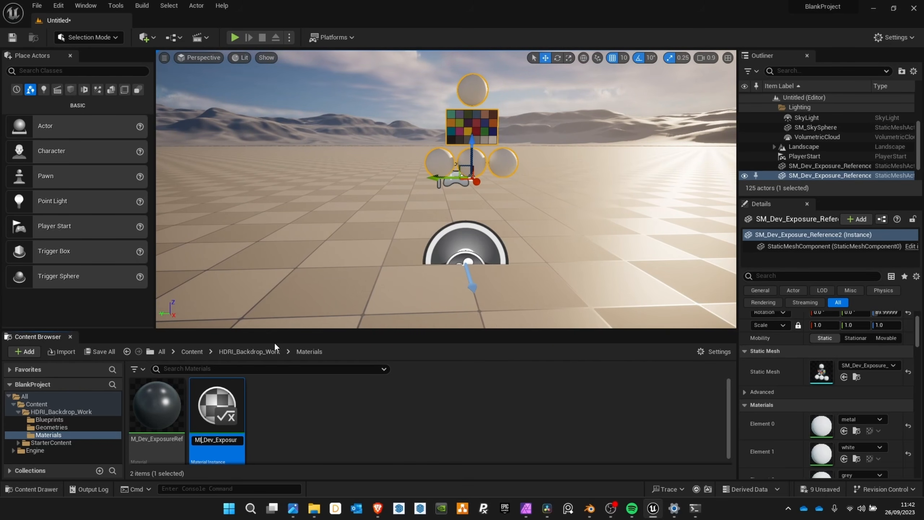
key(Return)
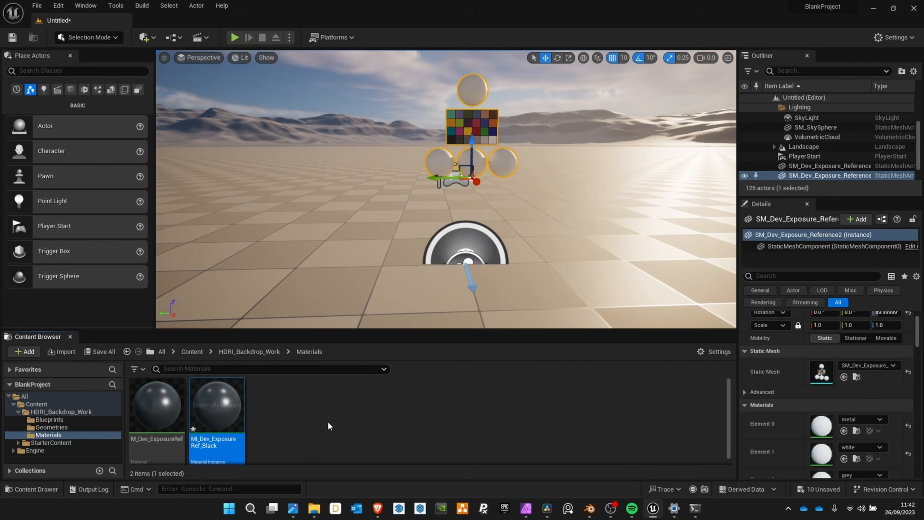
- Duplicate the Black material instance and name the copy MI_Dev_ExposureRef_Grey
right_click(231, 406)
click(285, 222)
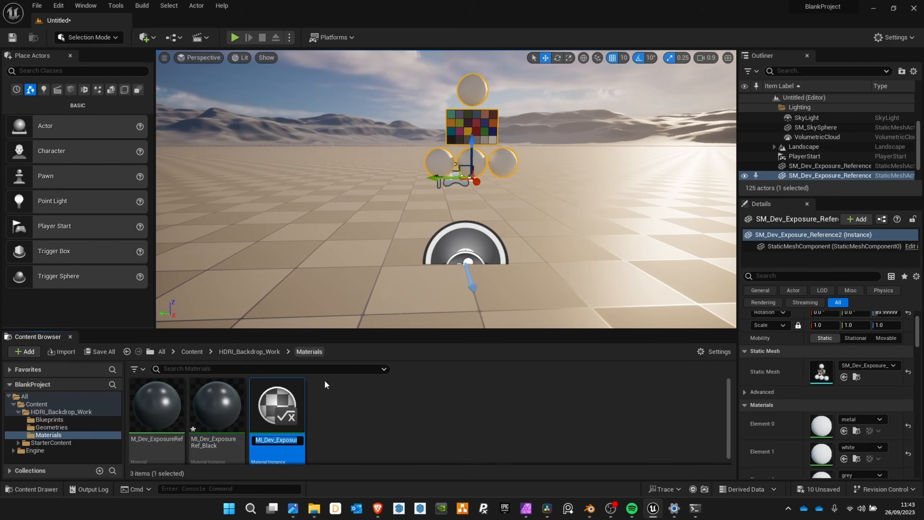
key(BackSpace)
key(BackSpace)
key(BackSpace)
key(BackSpace)
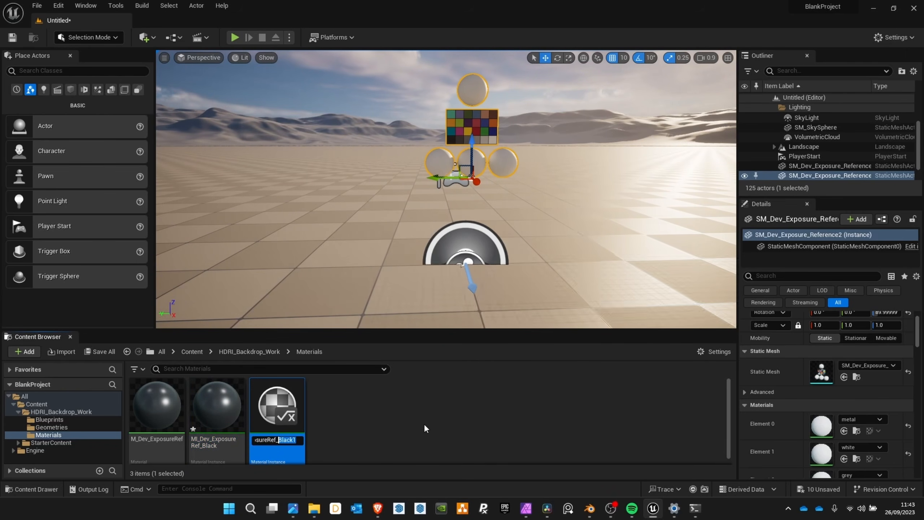
text(Grey)
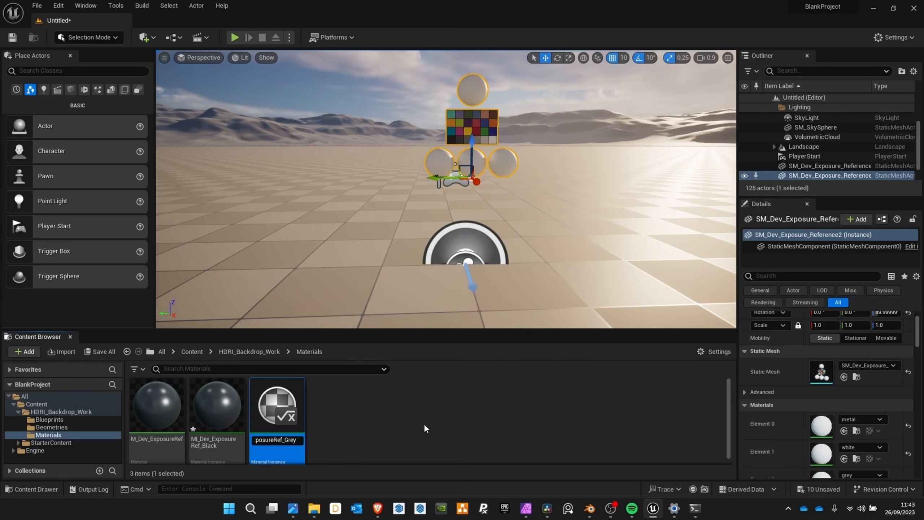
key(Return)
- Duplicate the Grey material instance and name the copy MI_Dev_ExposureRef_White
right_click(278, 418)
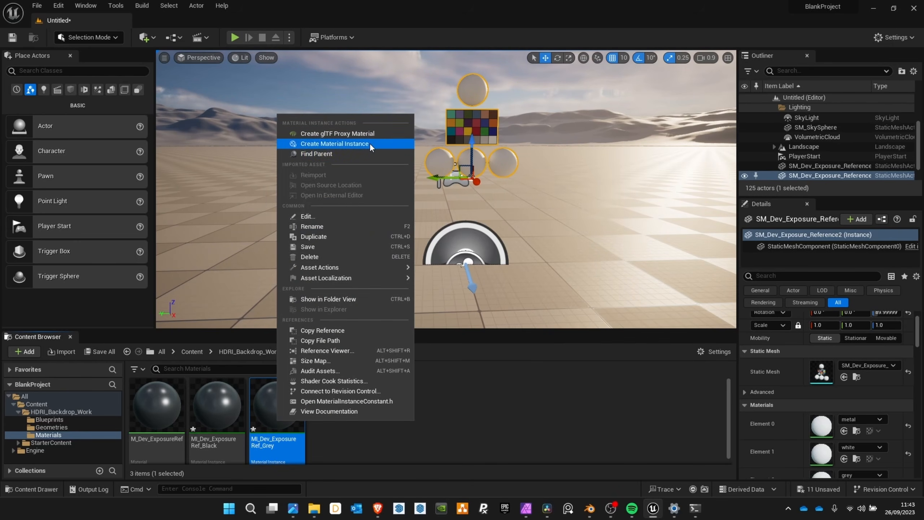
click(327, 236)
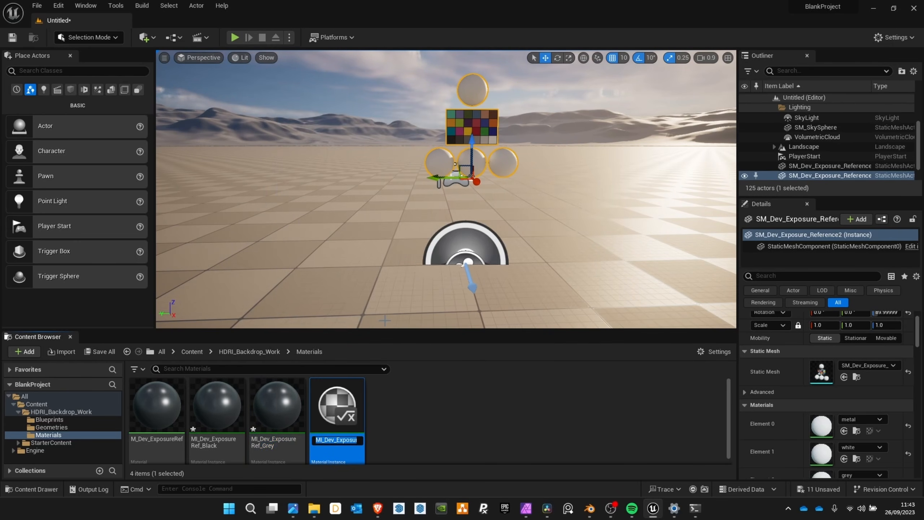
key(End)
key(shift+Left)
key(shift+Left)
key(shift+Left)
key(shift+Left)
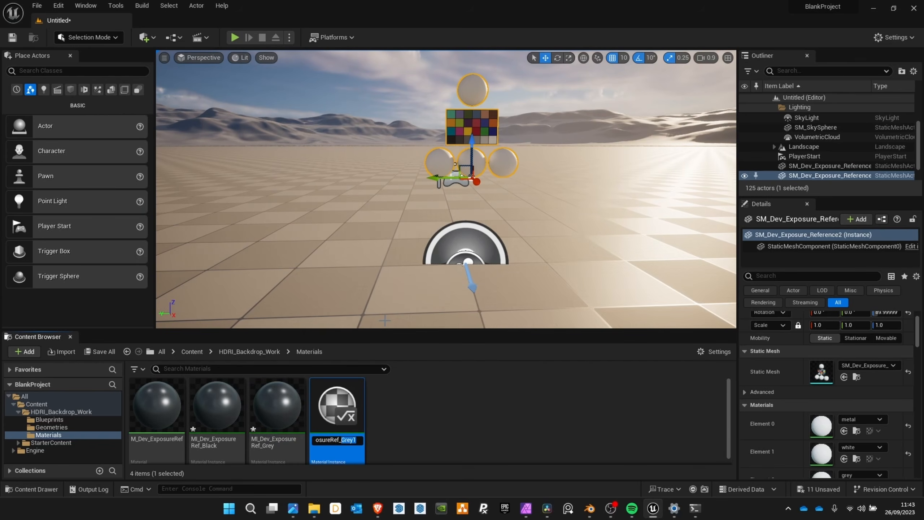
text(White)
key(Return)
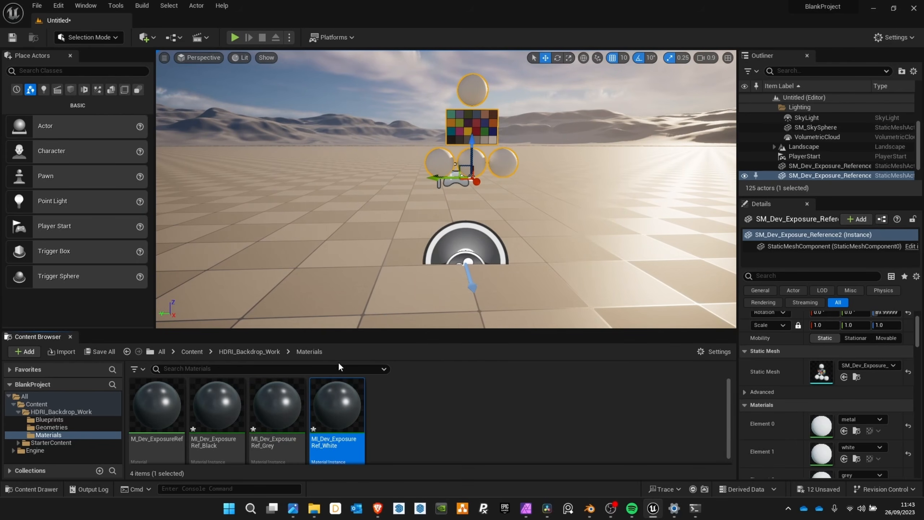
- Duplicate the White material instance and name the copy MI_Dev_ExposureRef_Chrome
right_click(341, 402)
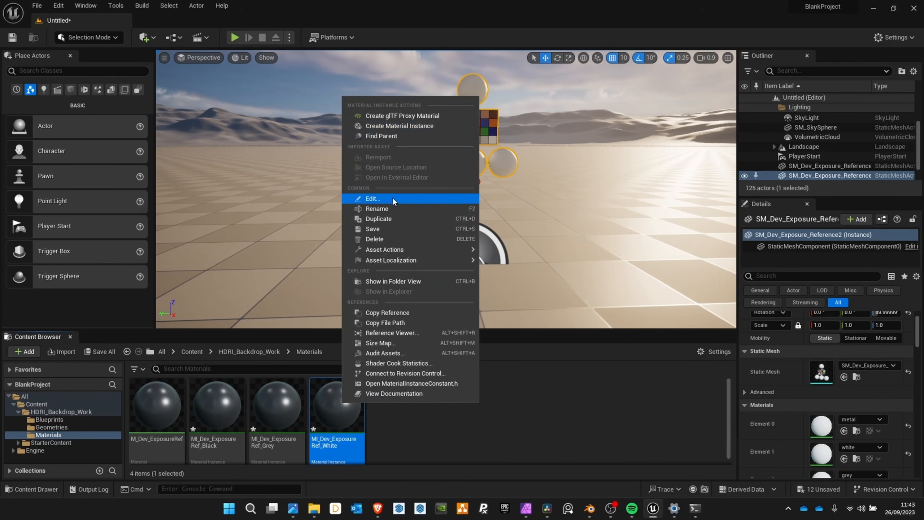
click(392, 218)
key(End)
key(shift+Left)
key(shift+Left)
key(shift+Left)
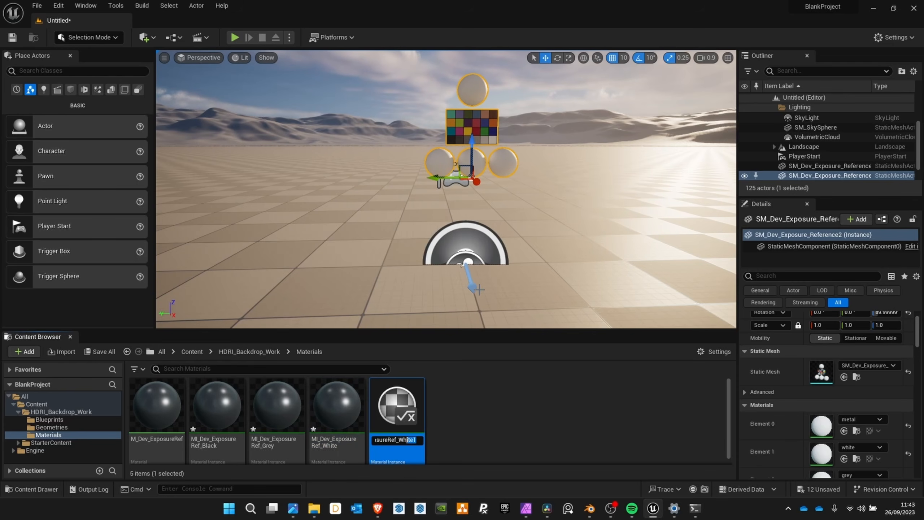
key(shift+Left)
key(shift+Left)
key(shift+Left)
text(Chrome)
key(Return)
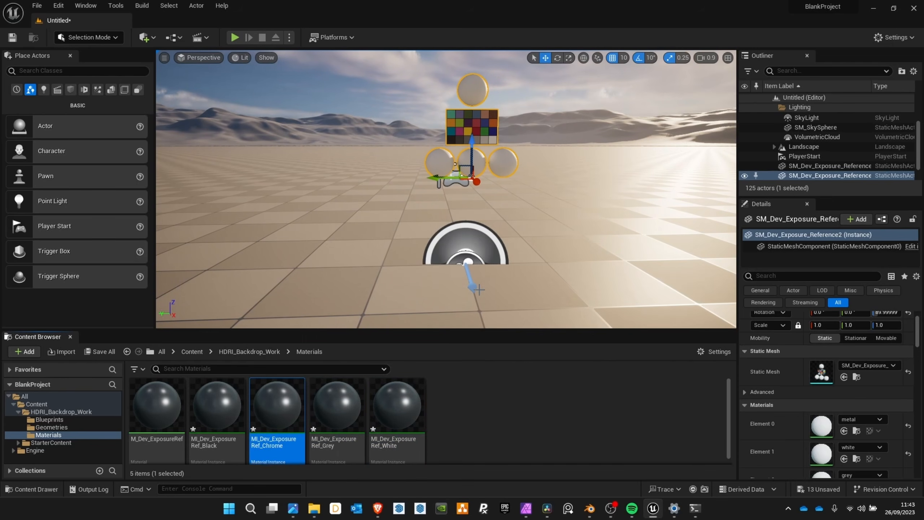
- Assign MI_Dev_ExposureRef_Black to material slot Element 3 of the selected exposure reference mesh
click(217, 403)
scroll(851, 401, down, 2)
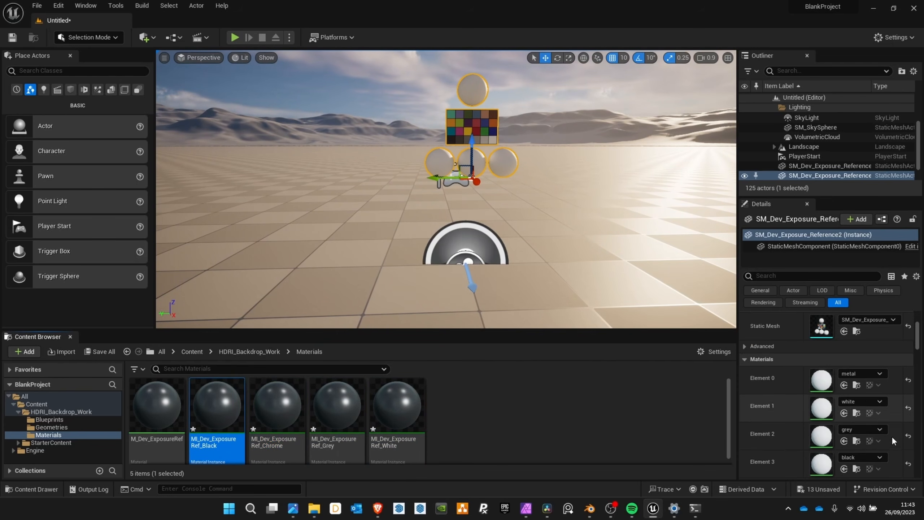
drag(227, 420, 823, 462)
- Open MI_Dev_ExposureRef_Chrome for editing and override Metallic to 1.0 and Roughness to 0.0
click(272, 407)
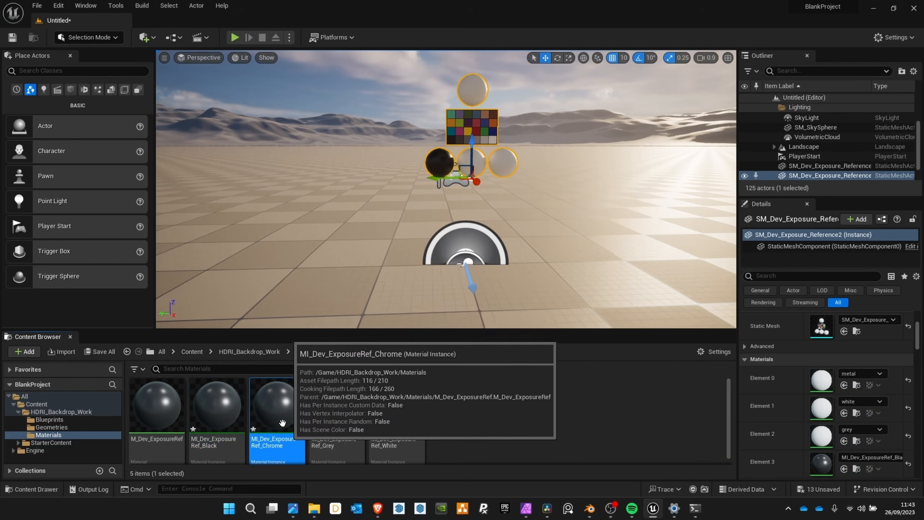
right_click(278, 408)
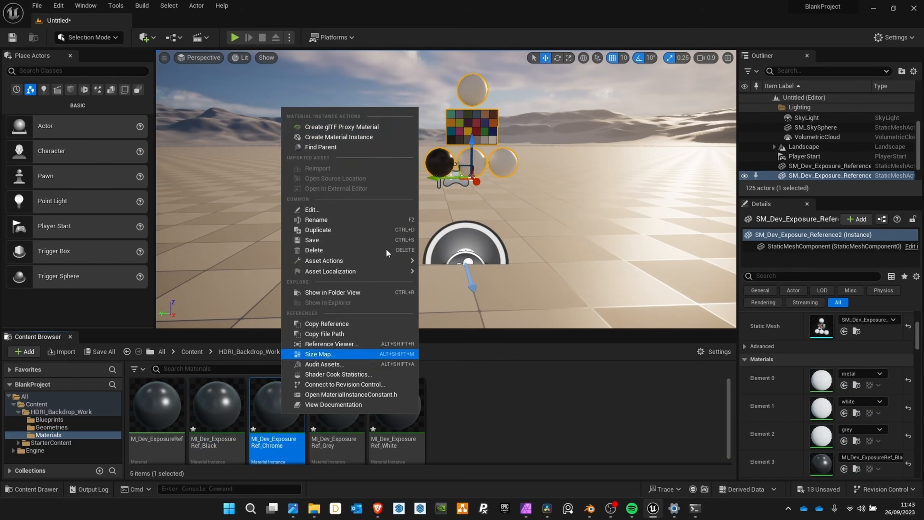
click(313, 211)
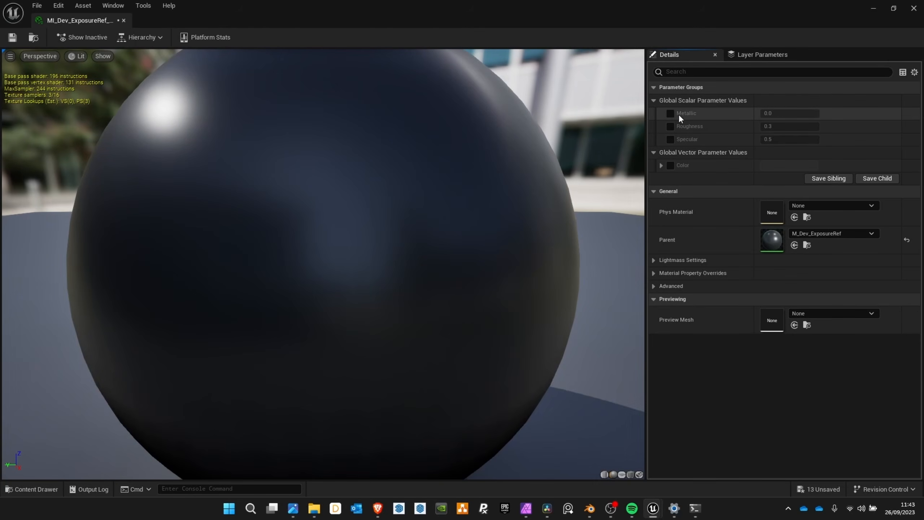
drag(773, 114, 819, 114)
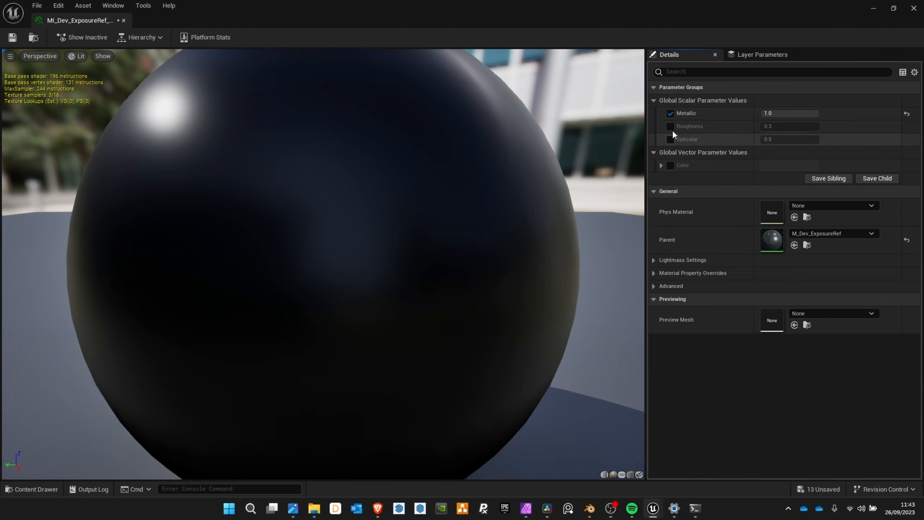
click(671, 128)
drag(771, 127, 742, 127)
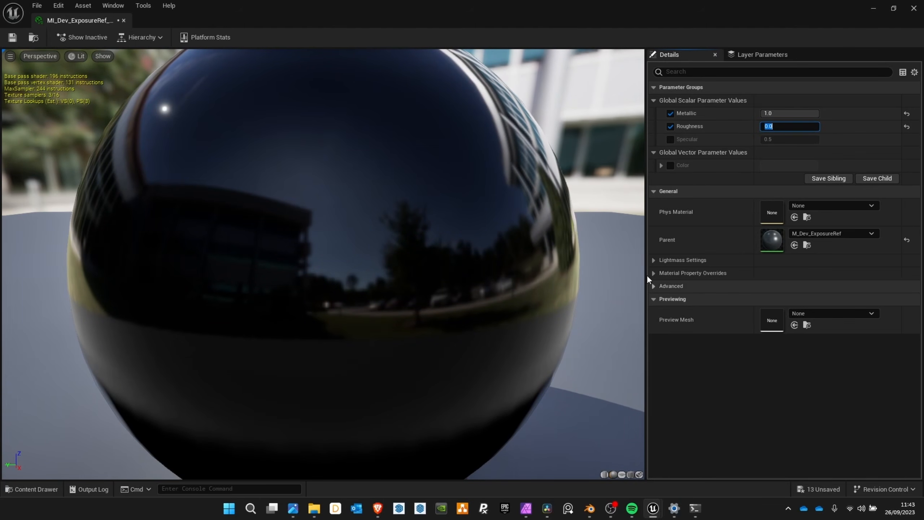
- Override the Chrome instance's Color with a brightness value (V) of 0.81, and save and close the instance
click(670, 166)
click(661, 165)
click(765, 166)
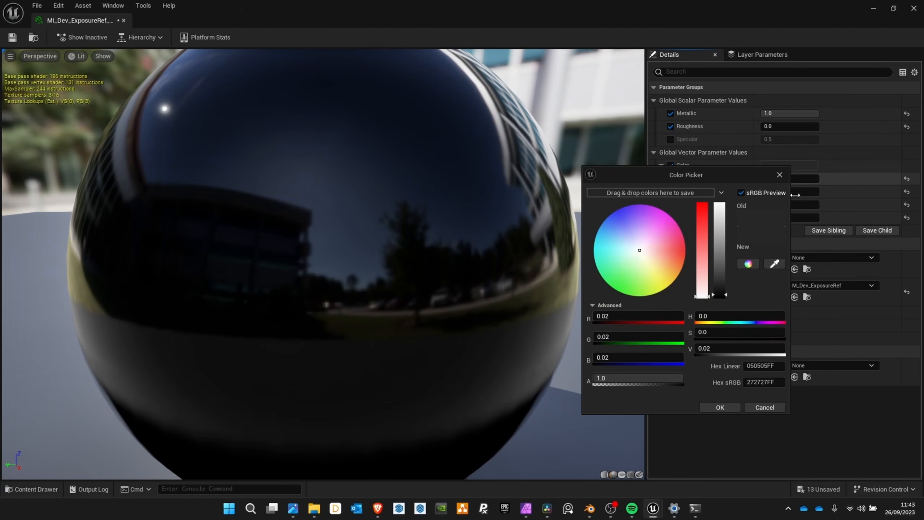
click(729, 346)
text(.81)
key(Return)
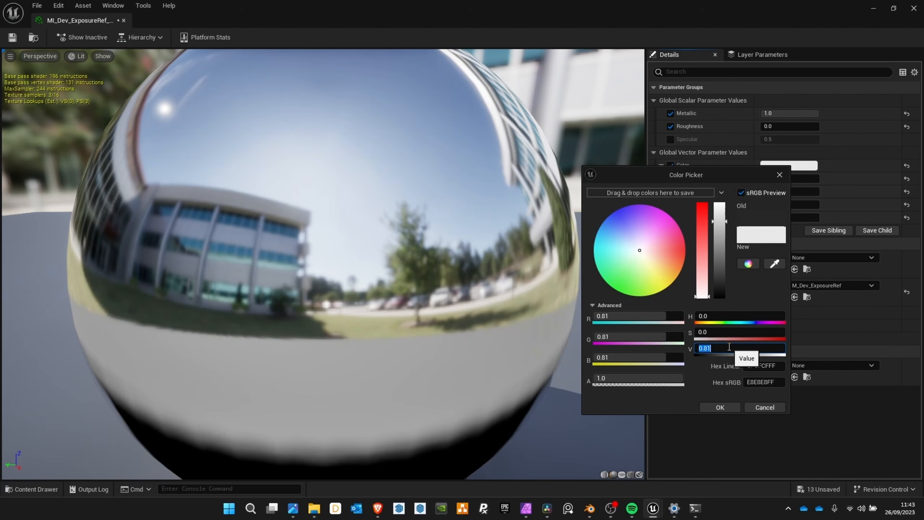
click(726, 406)
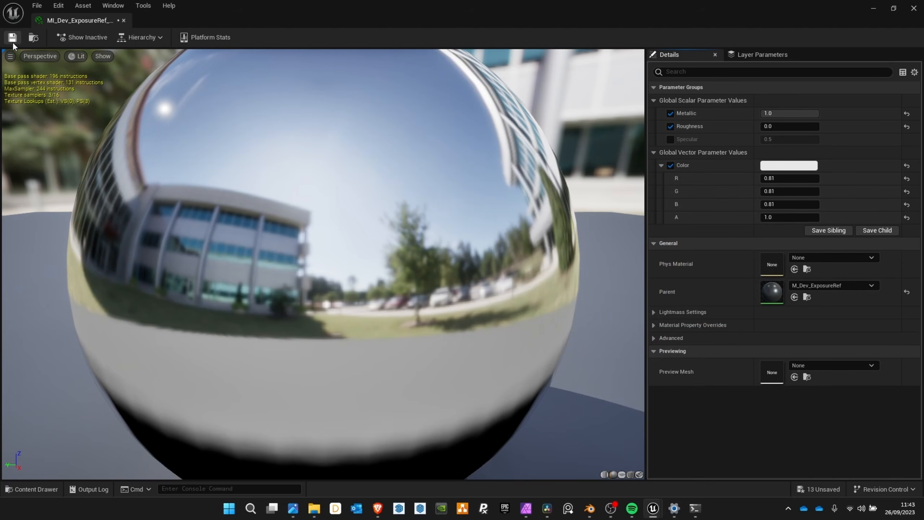
click(914, 8)
- Assign MI_Dev_ExposureRef_Chrome to material slot Element 0 of the selected exposure reference mesh
drag(277, 407, 822, 377)
right_drag(582, 226, 545, 220)
key(w)
scroll(582, 225, down, 3)
key(s)
key(q)
- Override MI_Dev_ExposureRef_Grey's Color with a V of 0.18, save it, and assign it to slot Element 2 of the exposure reference mesh
click(336, 414)
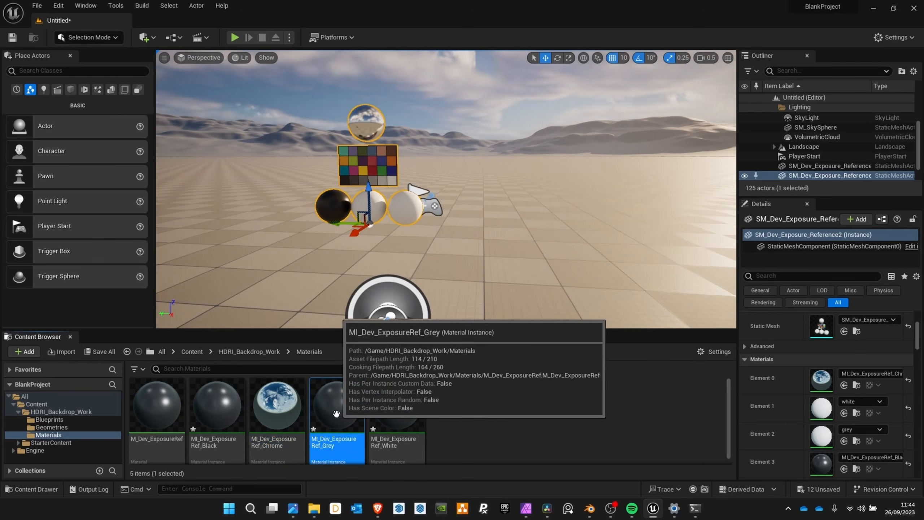
double_click(336, 413)
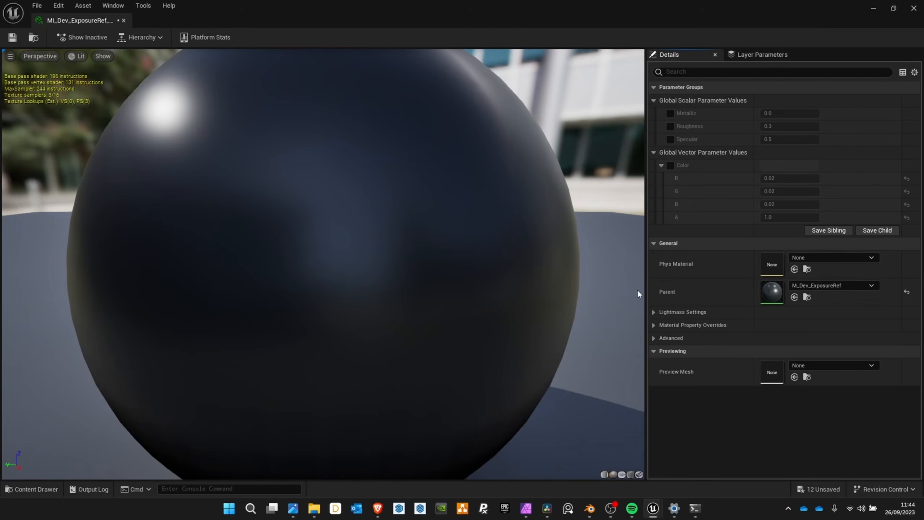
click(784, 166)
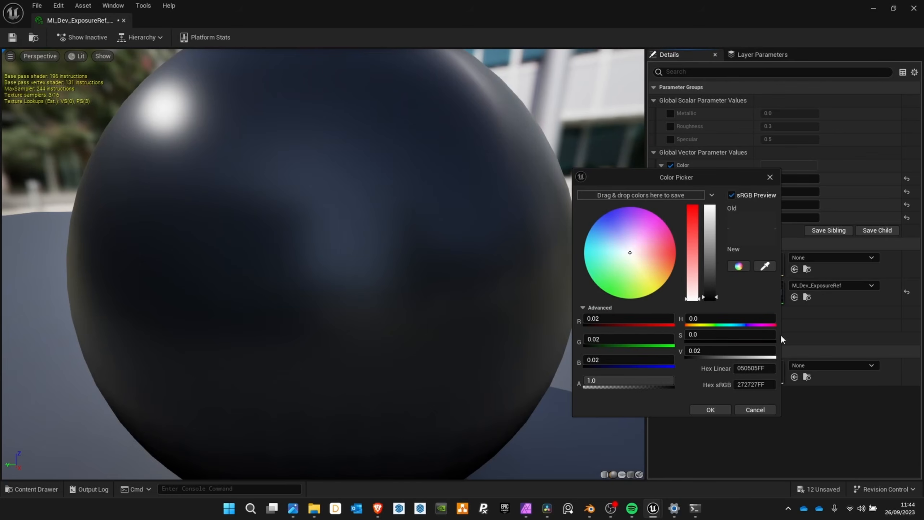
click(723, 349)
text(.18)
key(Return)
click(717, 409)
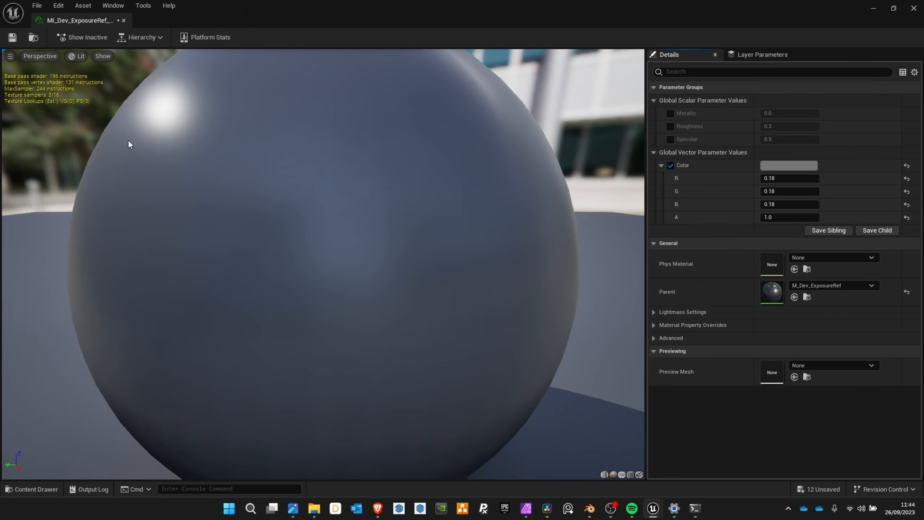
click(915, 9)
drag(359, 422, 821, 435)
- Open MI_Dev_ExposureRef_White for editing and override its Color with a brightness value (V) of 0.81
double_click(388, 405)
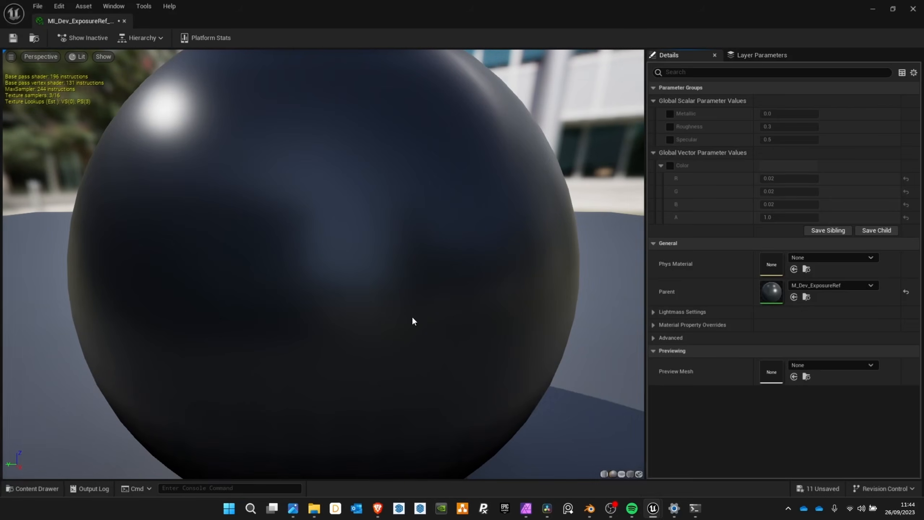
click(670, 166)
click(785, 167)
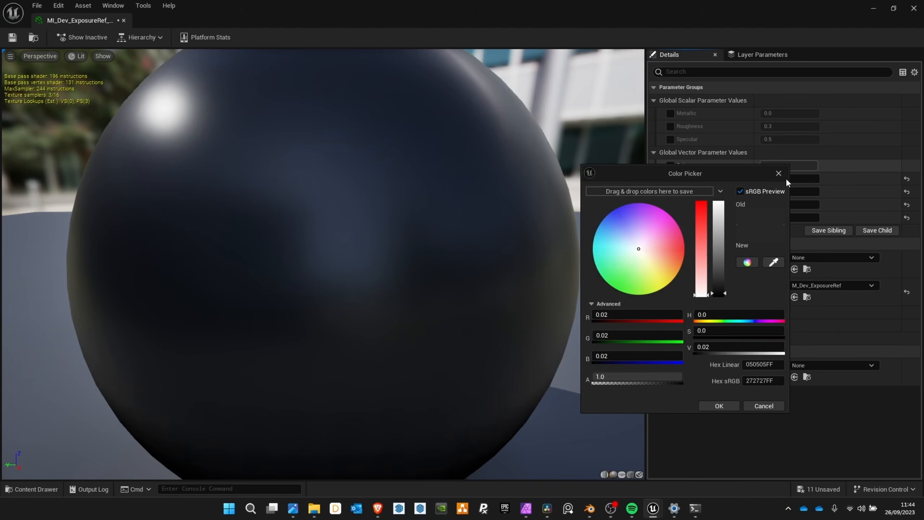
click(713, 344)
text(0.81)
key(Return)
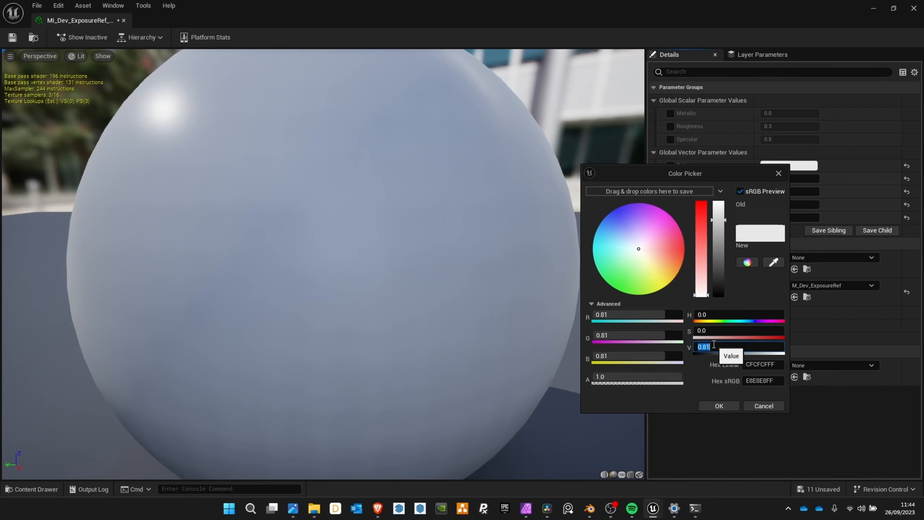
click(734, 405)
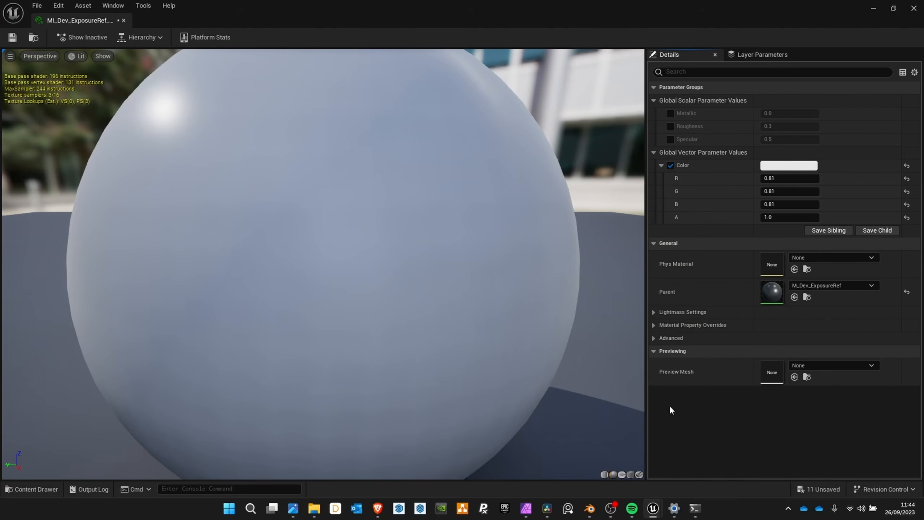
- Check the fresh snow base color intensity in the browser's Unreal documentation, and save and close the White material instance
click(377, 510)
scroll(438, 322, down, 5)
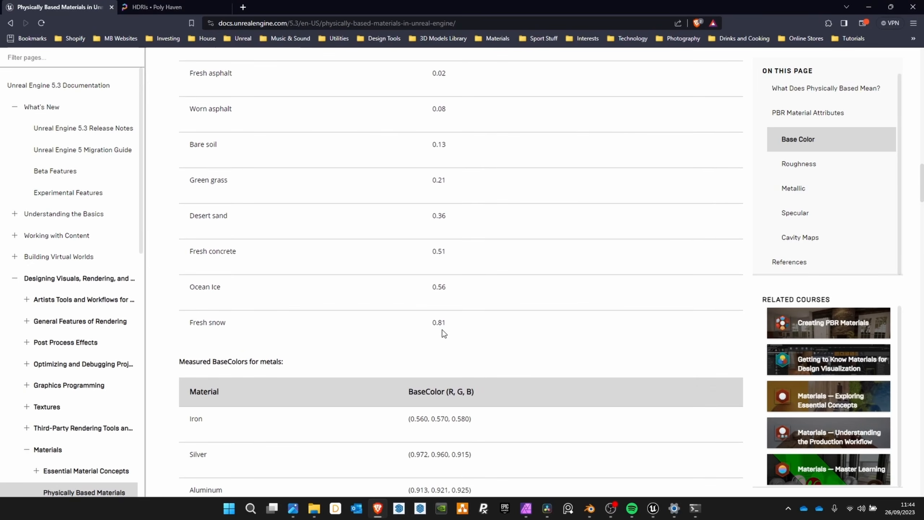
scroll(449, 180, up, 3)
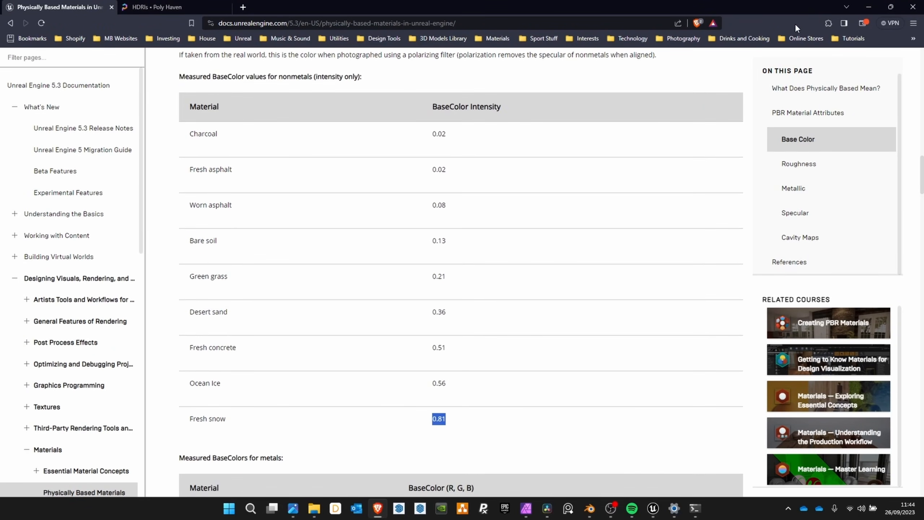
click(867, 7)
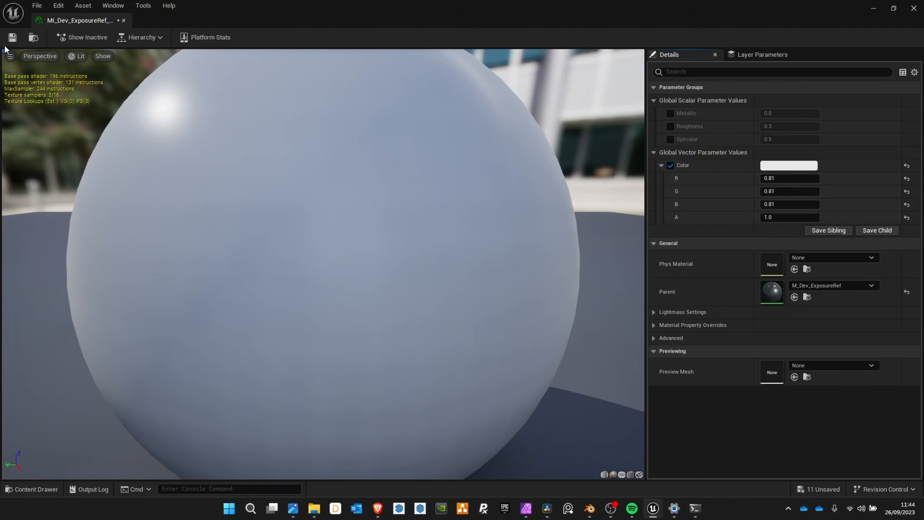
click(914, 8)
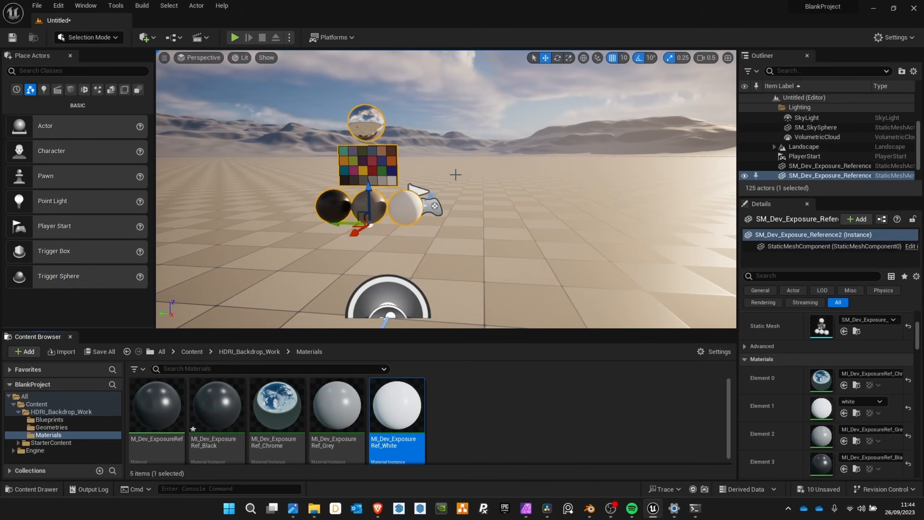
- Shift the exposure reference mesh a short distance along the Y axis in the level and deselect it
middle_drag(390, 197, 390, 218)
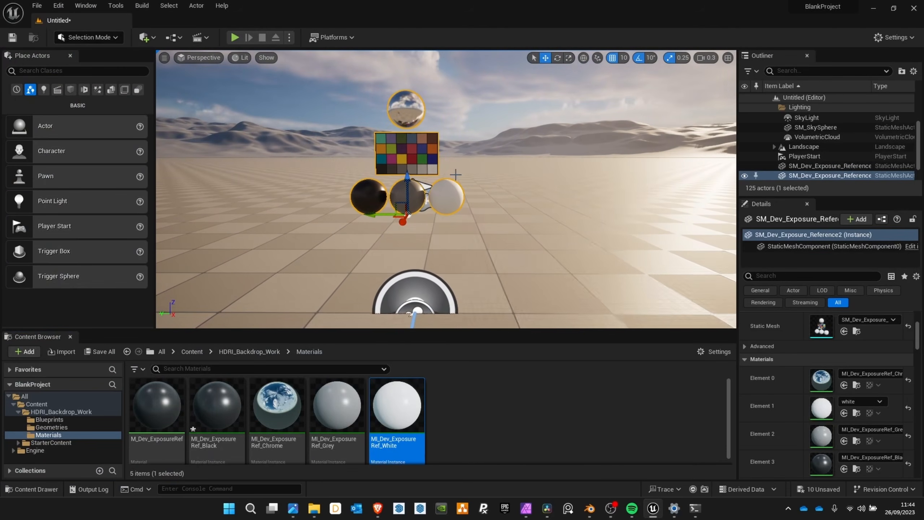
drag(377, 215, 401, 215)
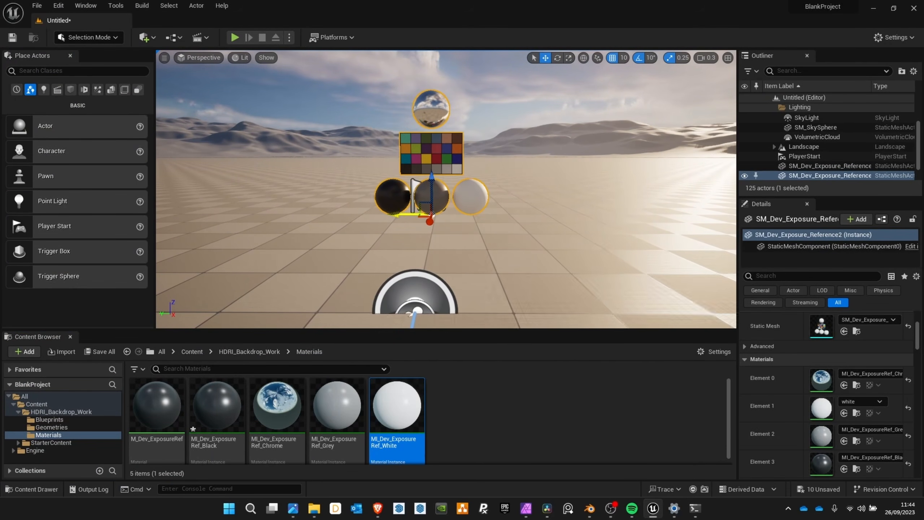
right_drag(404, 219, 437, 232)
click(405, 221)
key(a)
scroll(439, 134, up, 1)
right_drag(440, 134, 411, 129)
key(d)
right_drag(445, 163, 374, 156)
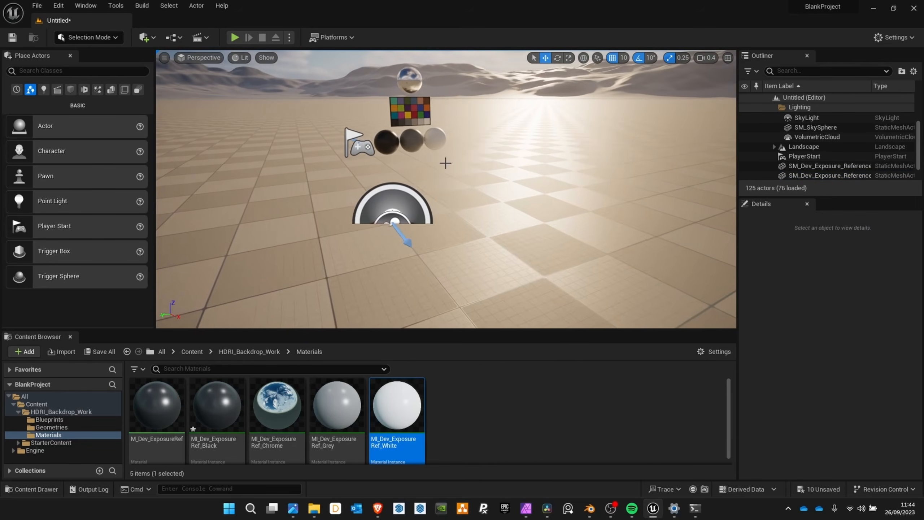
- Start saving the level and create a folder named Levels inside HDRI_Backdrop_Work
click(12, 37)
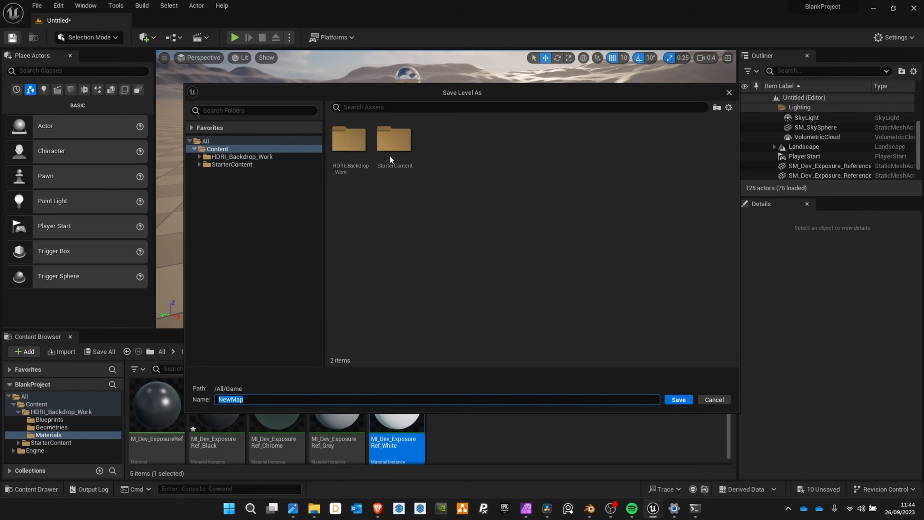
right_click(465, 183)
double_click(347, 138)
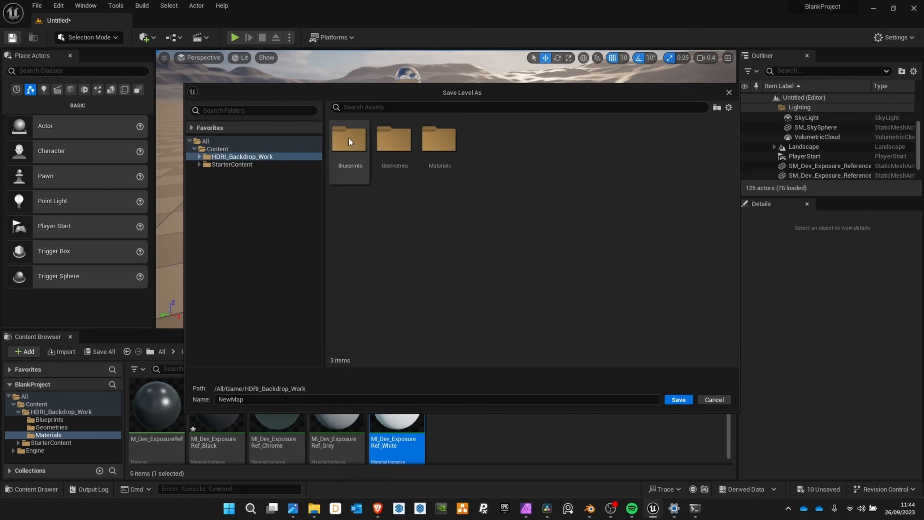
right_click(480, 183)
click(515, 204)
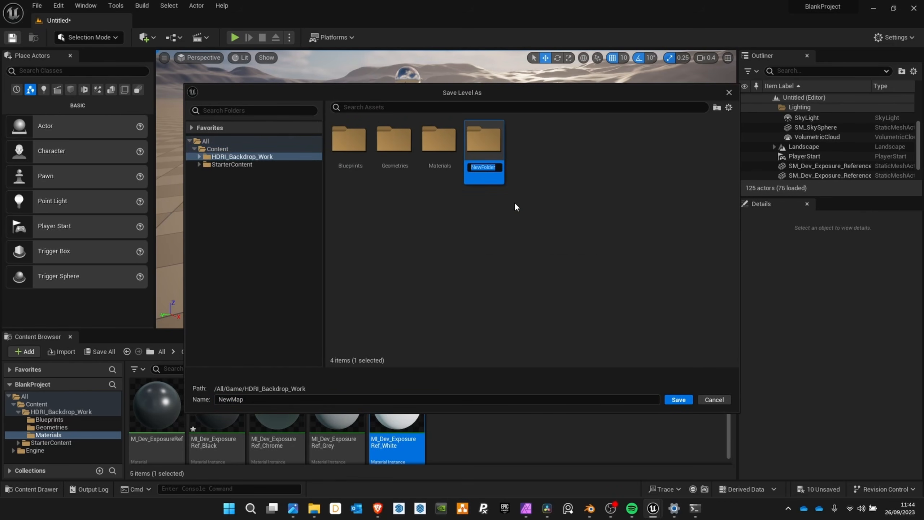
text(Levels)
key(Return)
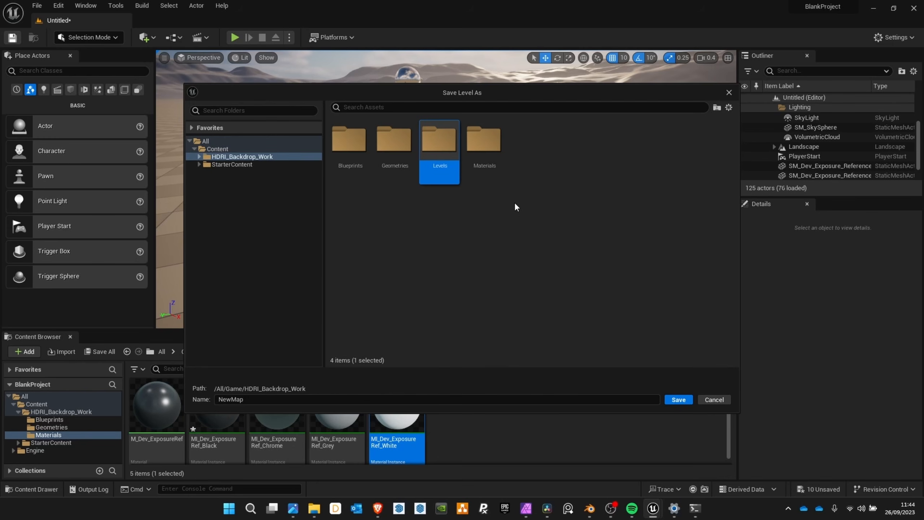
- Save the level in the Levels folder under the name HDRI_Backdrop
double_click(438, 138)
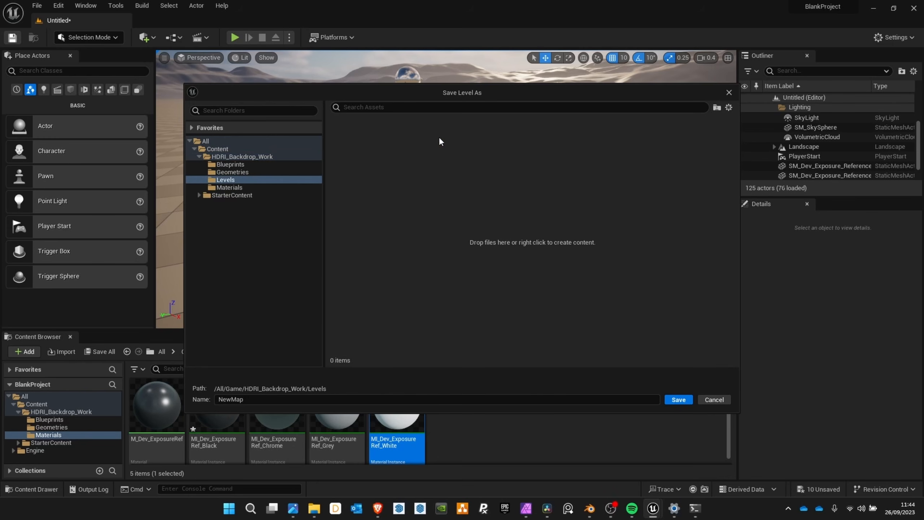
double_click(299, 396)
text(HDRI_Backdrop)
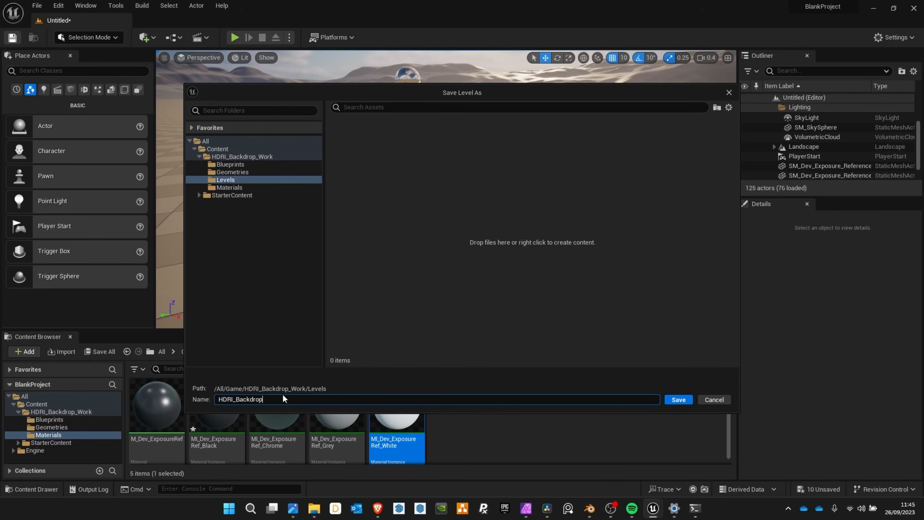
key(Return)
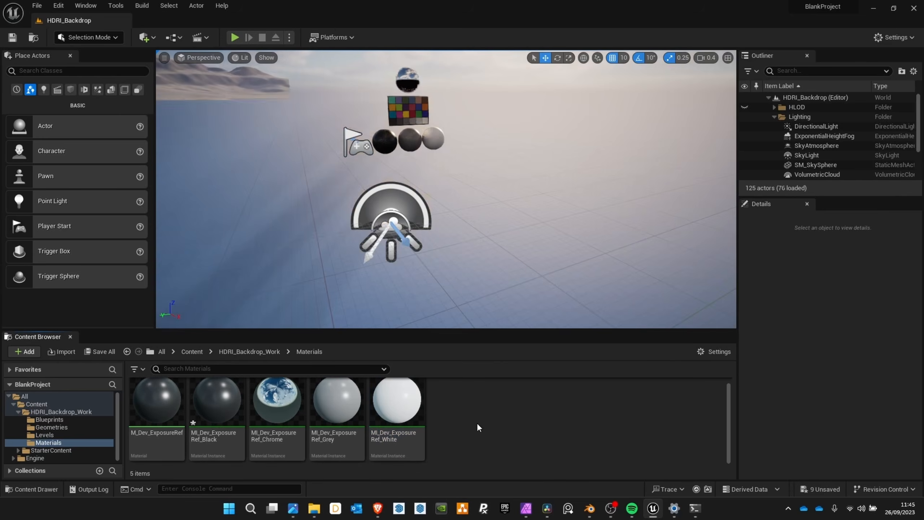
- Create a folder named Instances inside the Materials folder
right_click(534, 436)
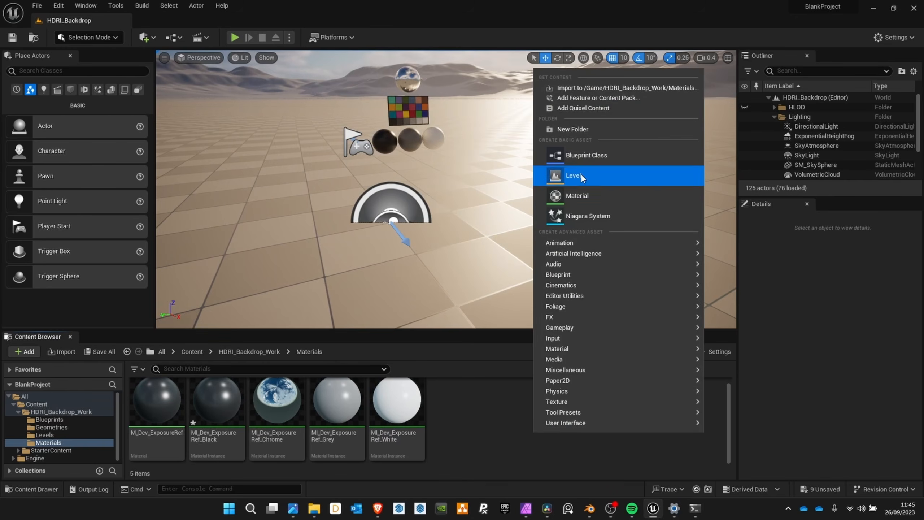
click(569, 129)
text(Instan)
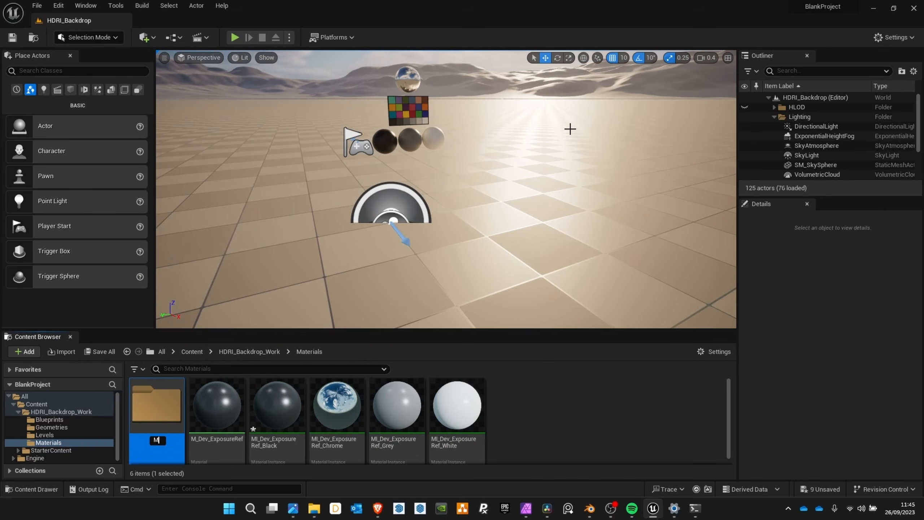
text(ces)
- Create a folder named Masters inside the Materials folder
right_click(541, 400)
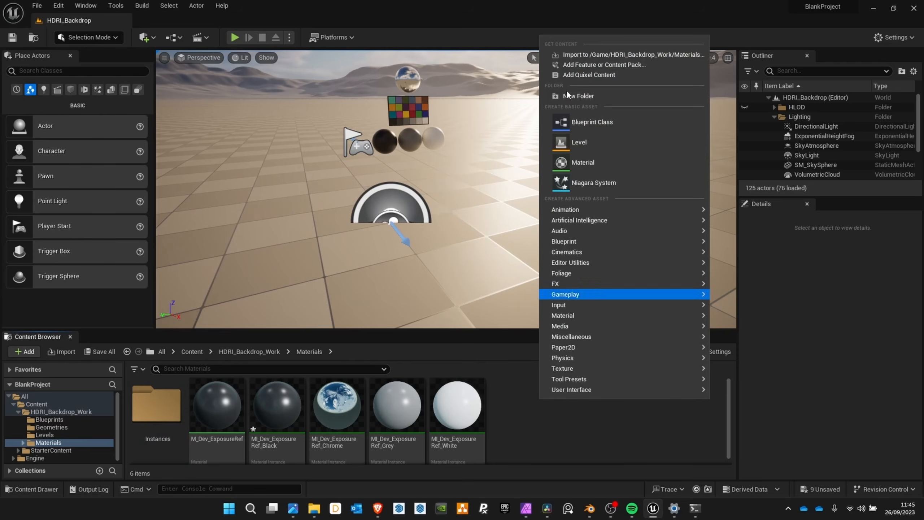
click(569, 96)
text(Ma)
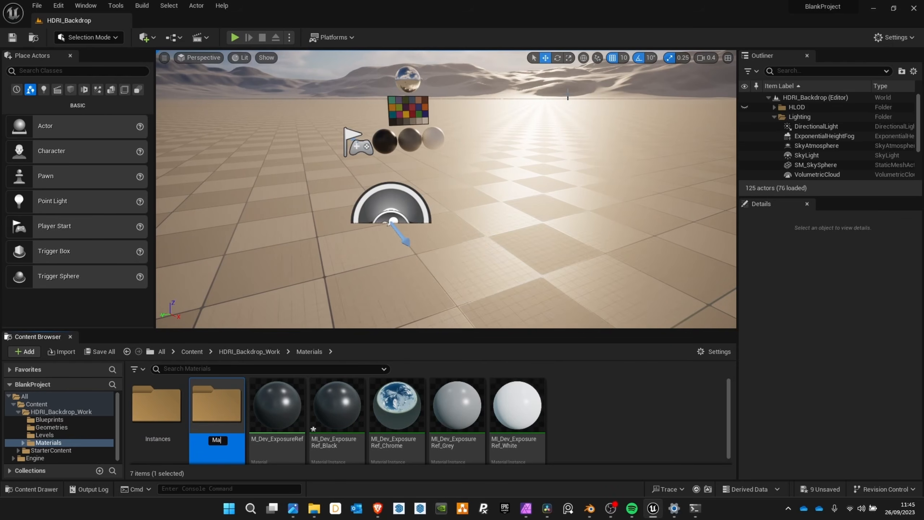
text(sters)
key(Return)
- Give the Masters folder a new green color (hex sRGB 40C040FF) sampled from the M_Dev_ExposureRef material's thumbnail strip
right_click(224, 410)
mouse_move(273, 280)
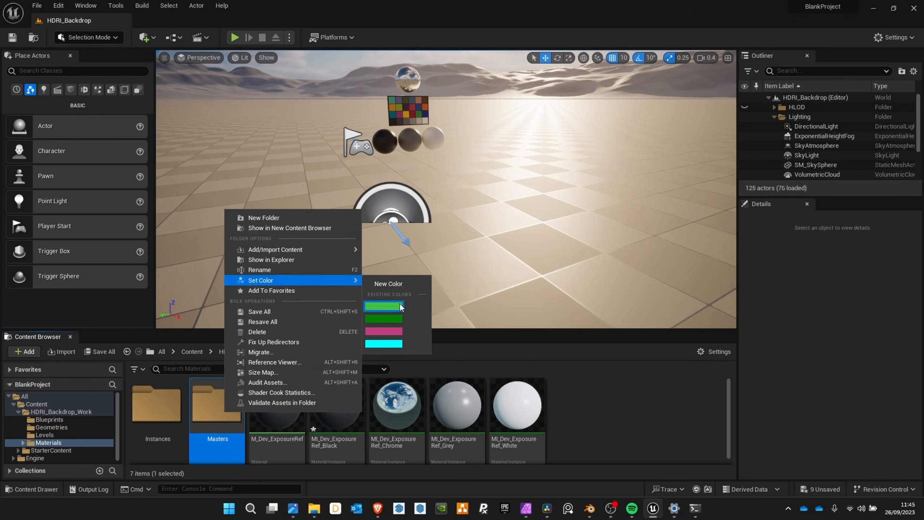
click(399, 283)
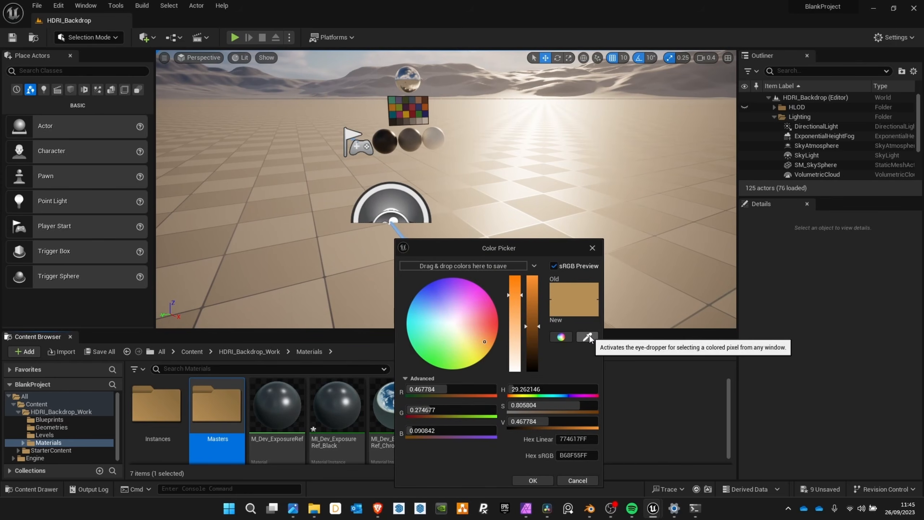
click(588, 336)
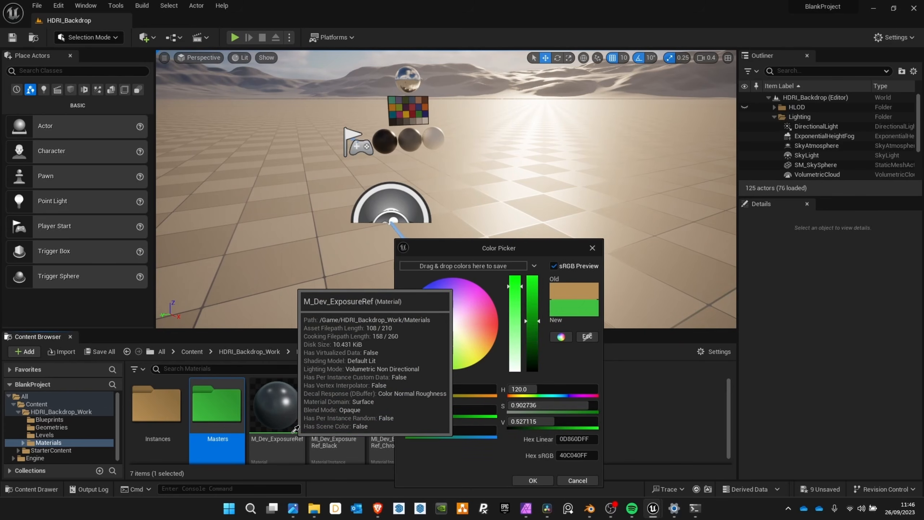
click(293, 431)
click(532, 480)
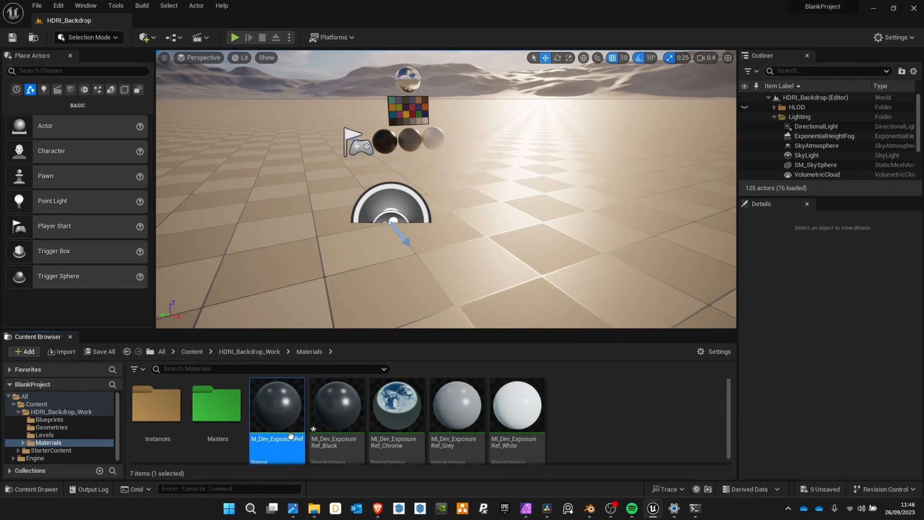
- Move the M_Dev_ExposureRef material into the Masters folder
scroll(500, 421, down, 1)
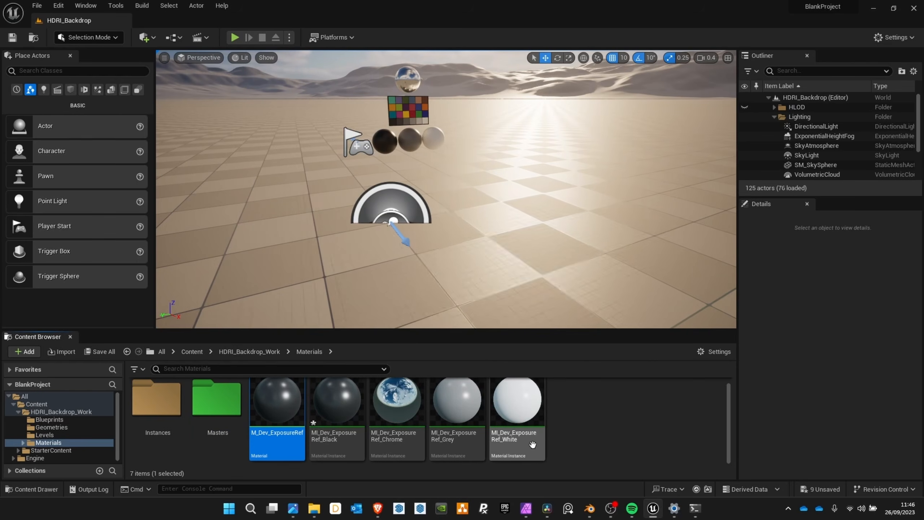
drag(280, 415, 217, 411)
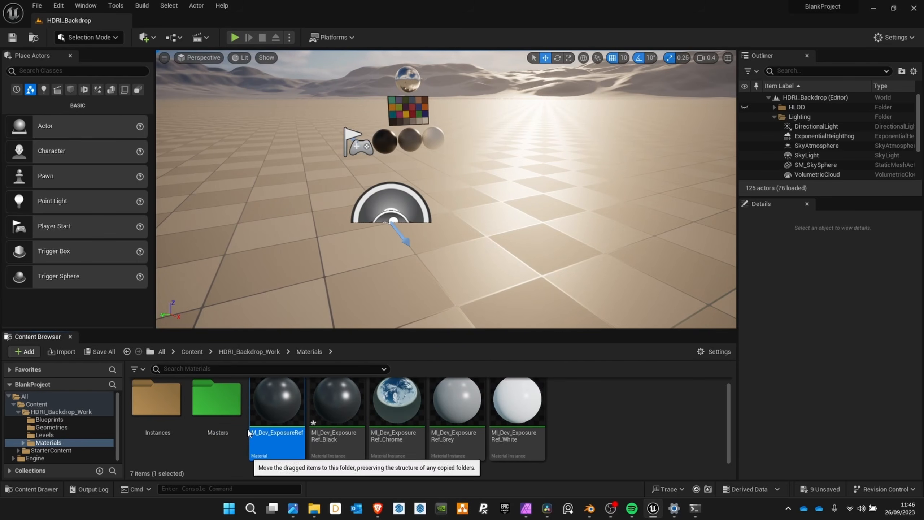
click(243, 427)
- Set the Instances folder's color to the existing dark green
click(160, 402)
right_click(165, 409)
mouse_move(249, 276)
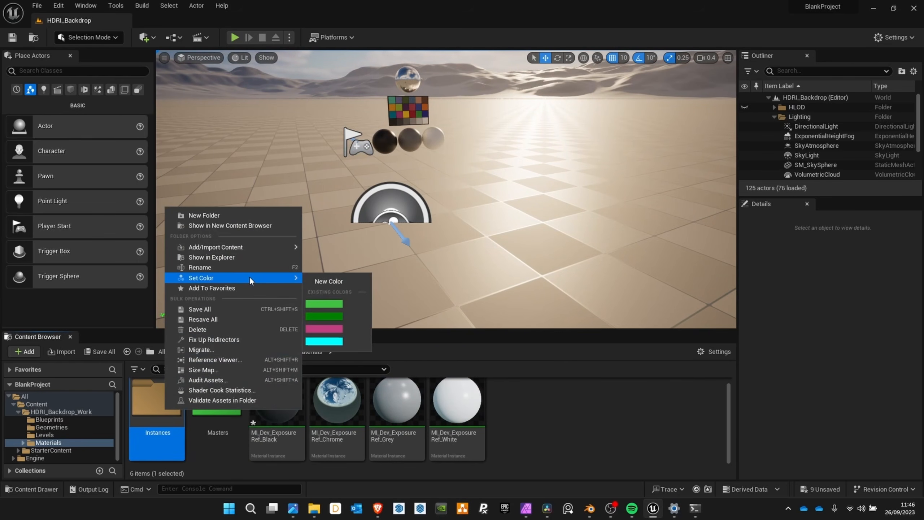
click(338, 316)
- Move the Black, Chrome, Grey and White exposure reference material instances into the Instances folder
click(276, 400)
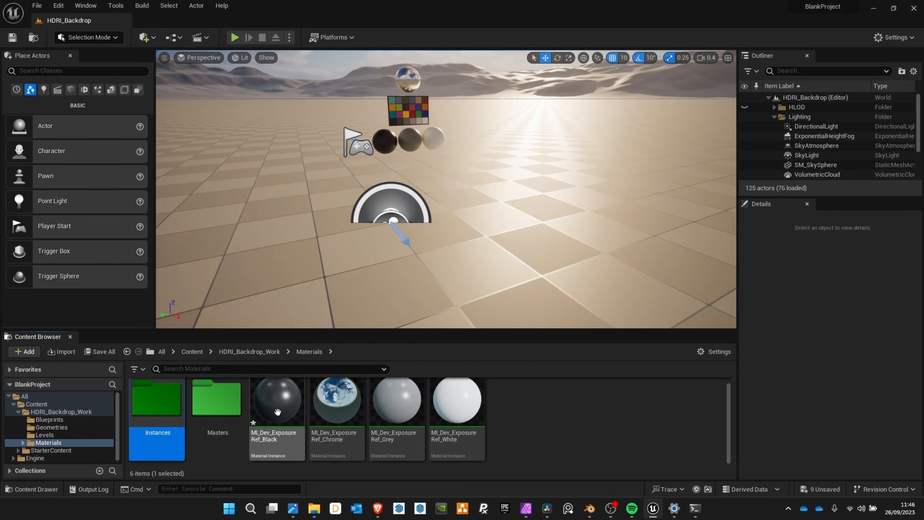
shift+click(449, 415)
drag(449, 415, 171, 411)
click(172, 421)
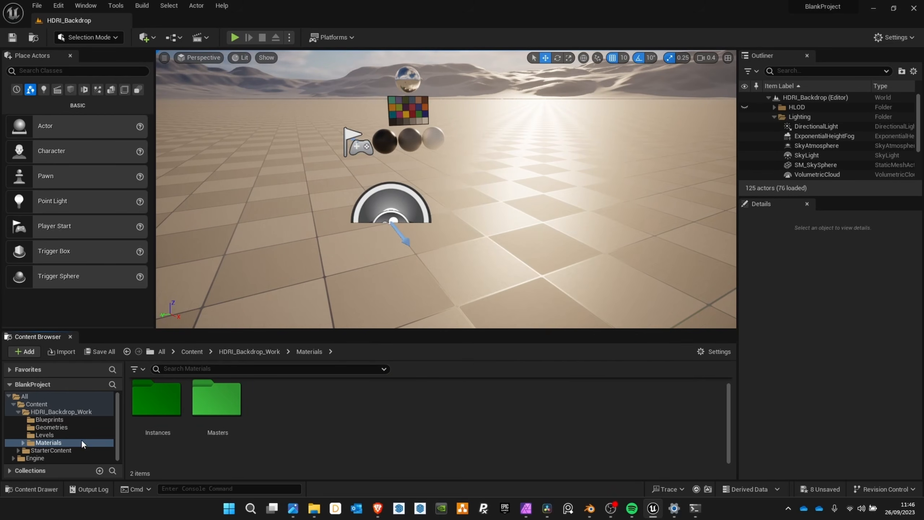
- Set the Materials folder's color to one of the existing greens
right_click(30, 442)
mouse_move(114, 301)
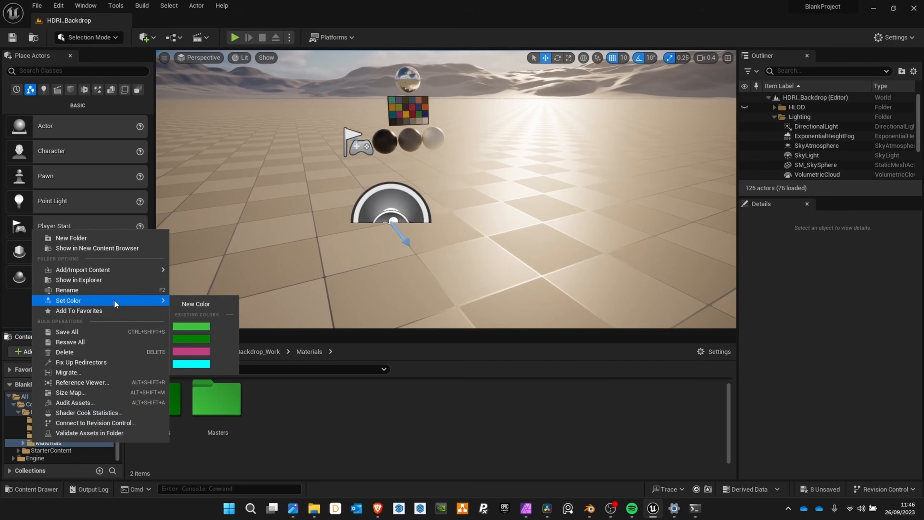
click(196, 339)
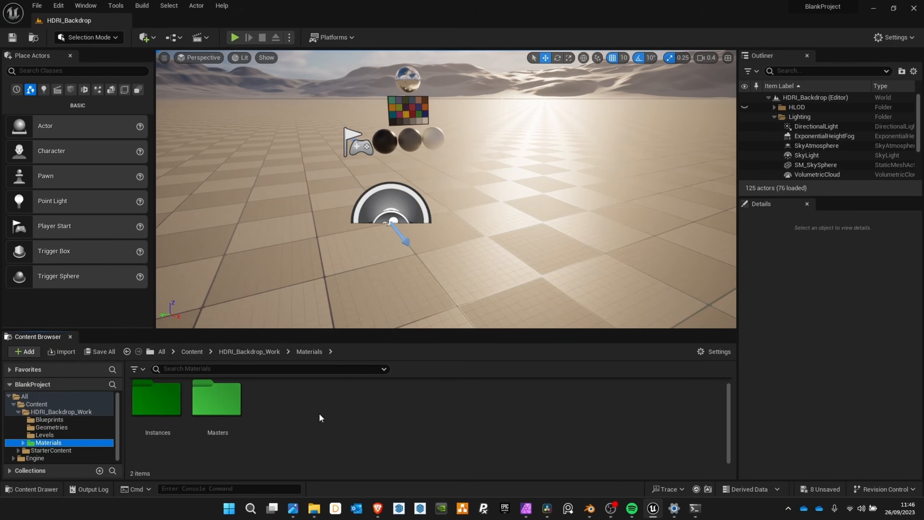
- Set the Geometries folder's color to the existing cyan
click(33, 427)
right_click(32, 429)
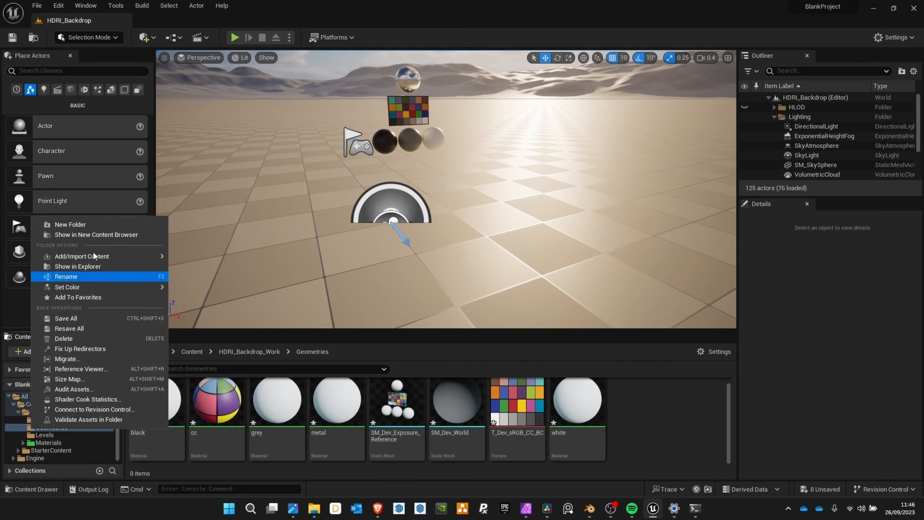
mouse_move(92, 286)
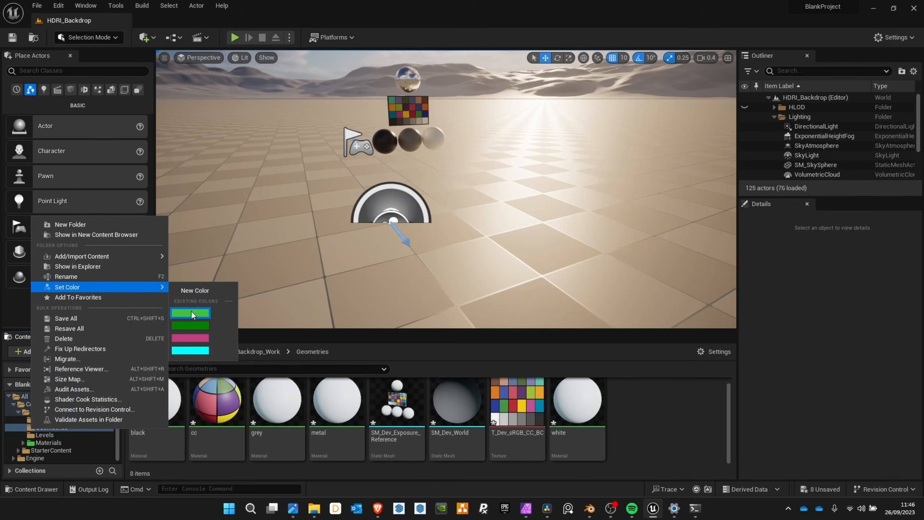
click(201, 351)
- Create a Blueprint class with Actor as parent in the Blueprints folder and name it BP_Environment
click(36, 419)
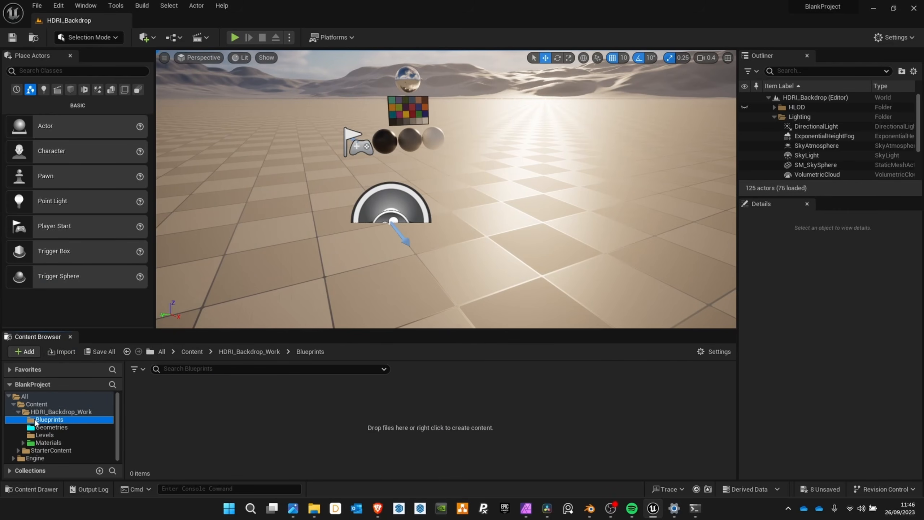
right_click(178, 416)
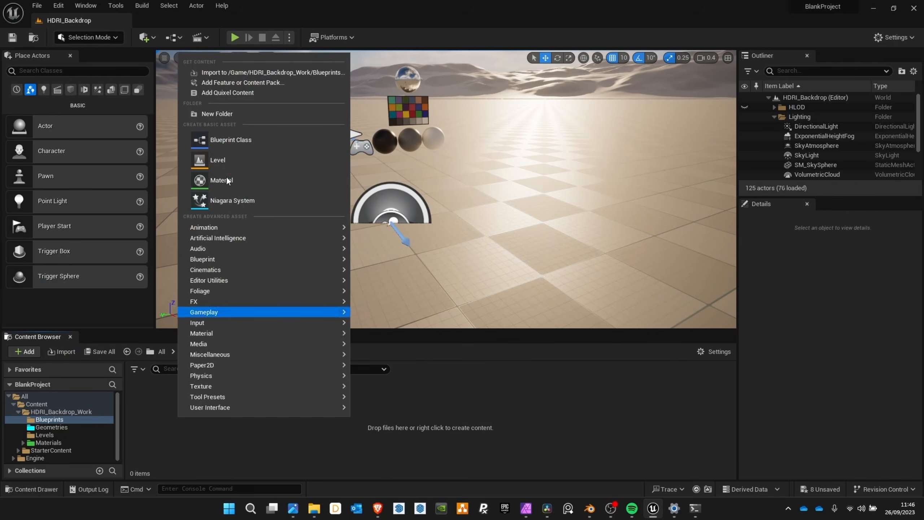
click(242, 148)
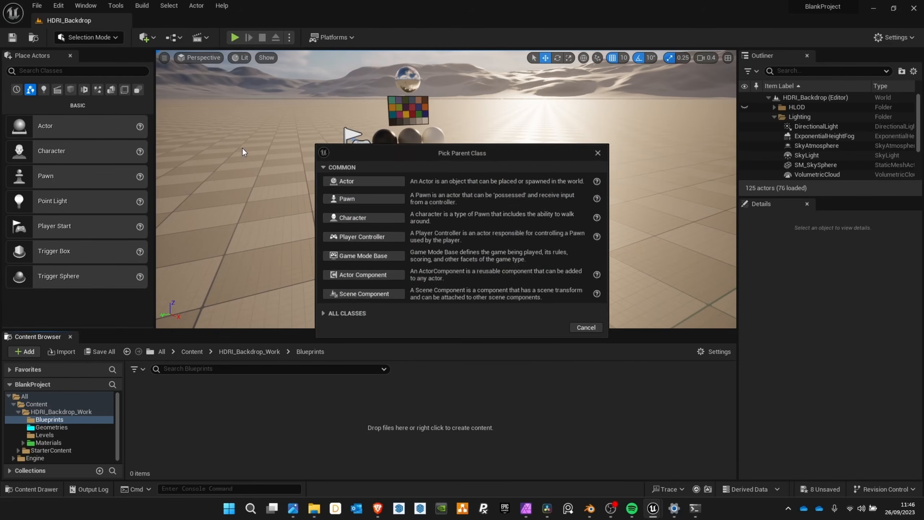
click(354, 181)
text(B)
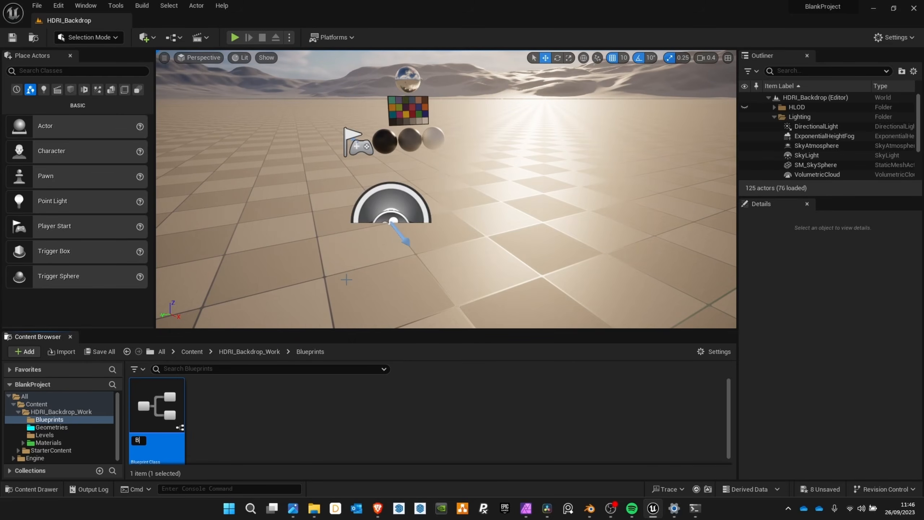
text(P_Environment)
key(Return)
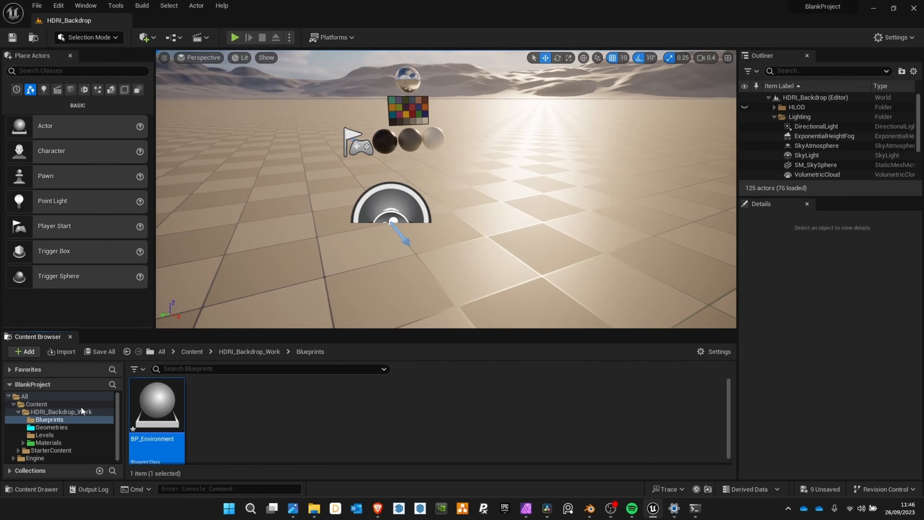
- Give the Blueprints folder a new blue color (hex sRGB 3F7EFFFF) sampled from the BP_Environment thumbnail strip
right_click(49, 420)
mouse_move(174, 248)
mouse_move(171, 277)
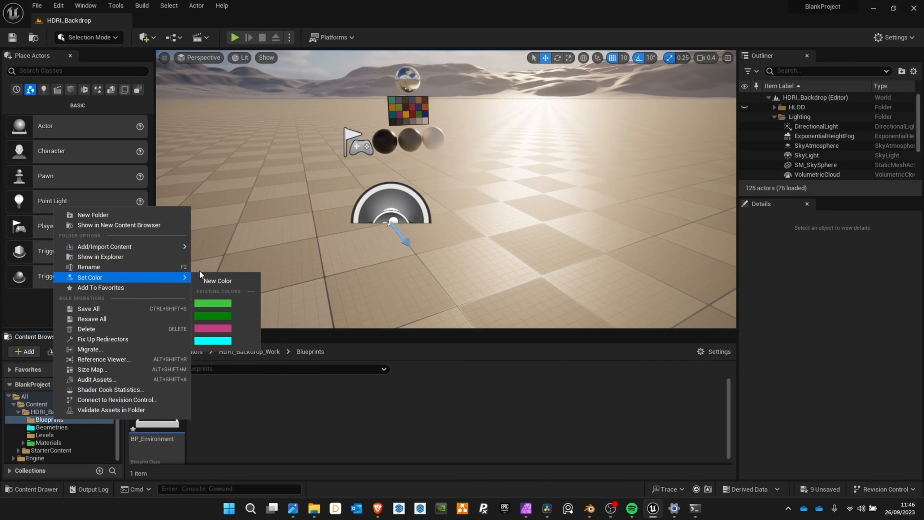
click(218, 278)
click(414, 336)
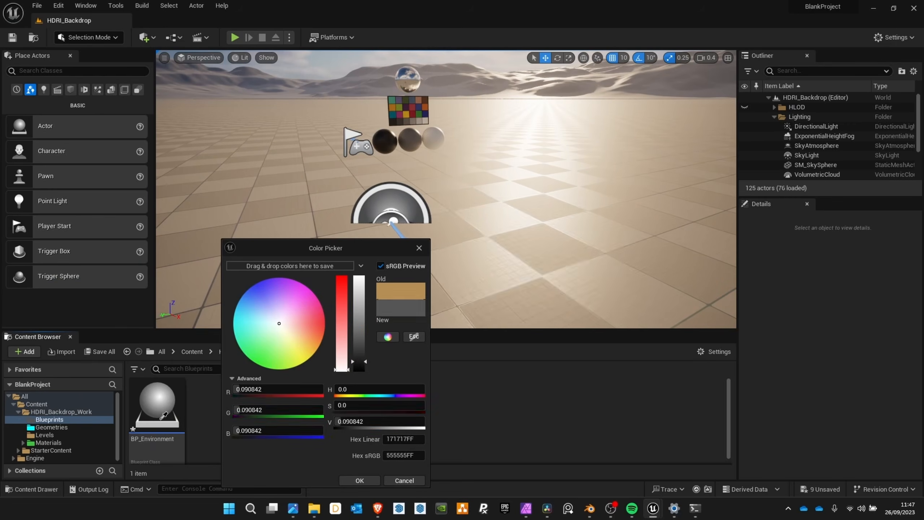
click(164, 430)
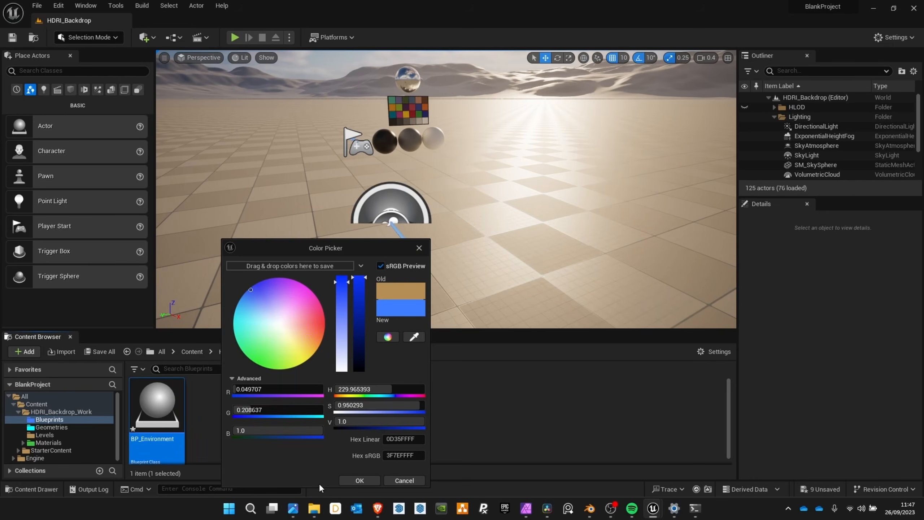
click(359, 481)
- Create a new material named M_HDRI_Backdrop in the Materials/Masters folder
click(48, 442)
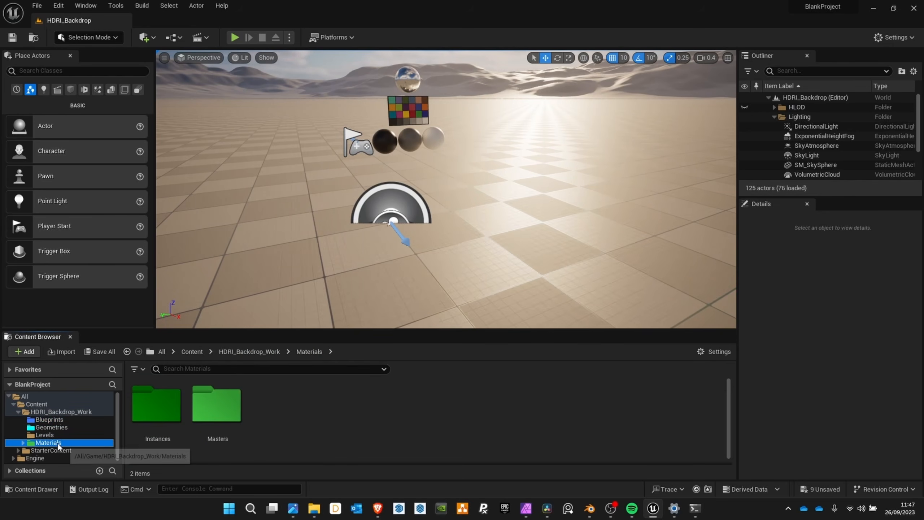
double_click(228, 415)
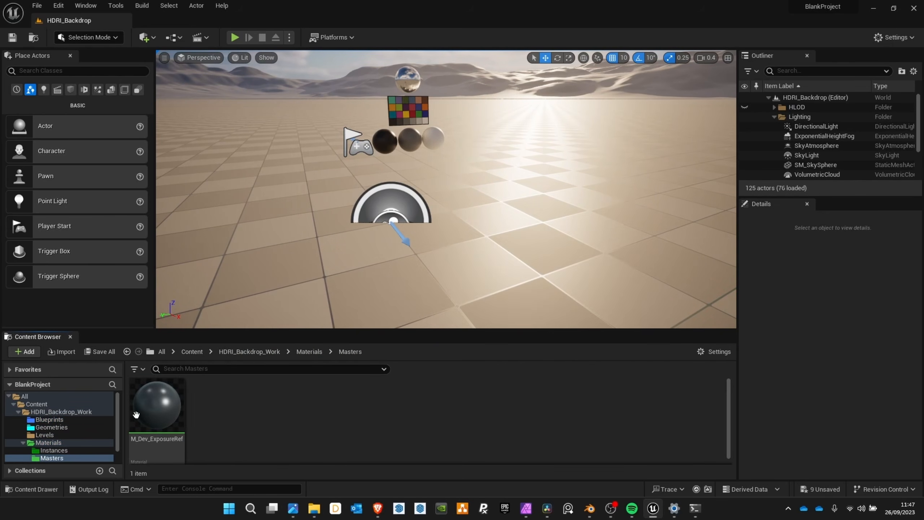
right_click(247, 420)
click(330, 181)
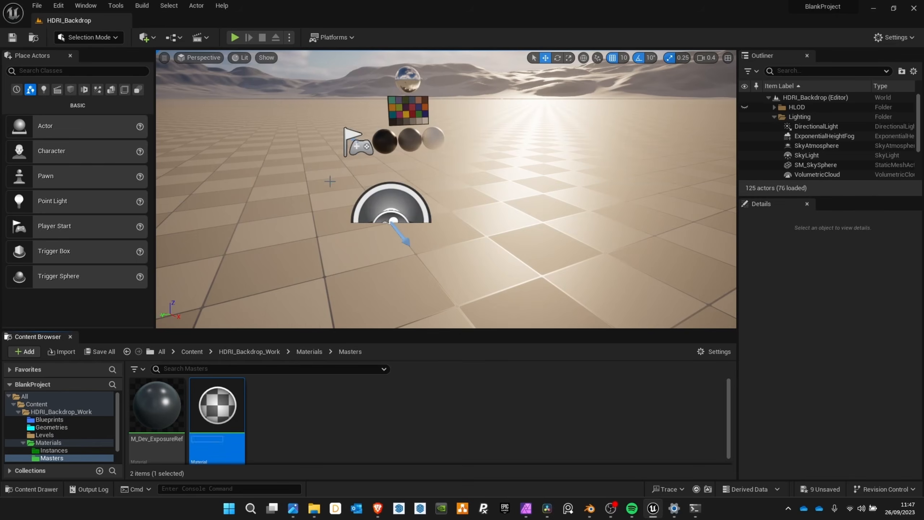
text(M_HDRI)
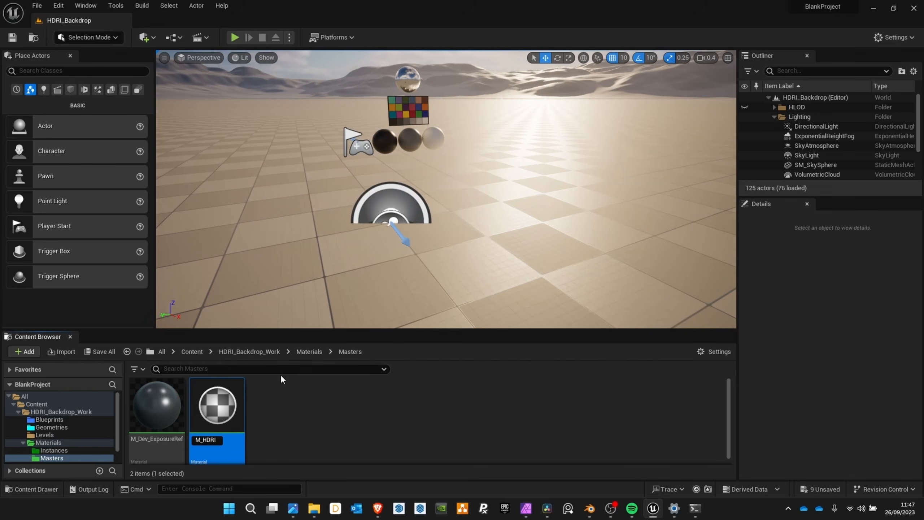
text(_Backdrop)
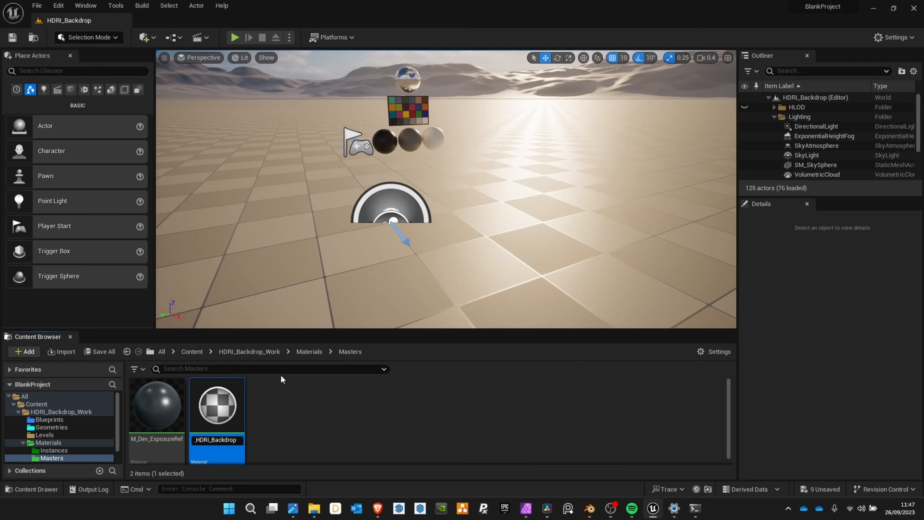
key(Return)
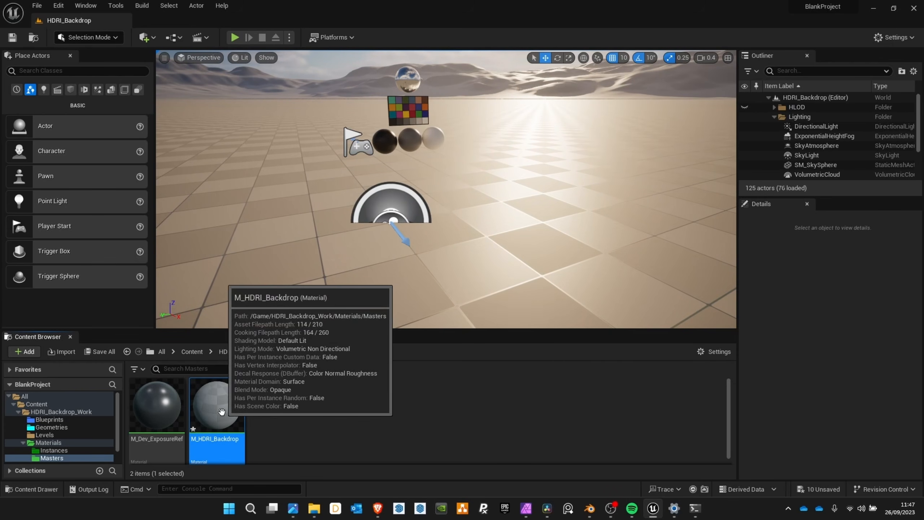
- Open the M_HDRI_Backdrop material for editing and maximize its editor window
double_click(222, 412)
right_drag(435, 179, 545, 198)
double_click(561, 17)
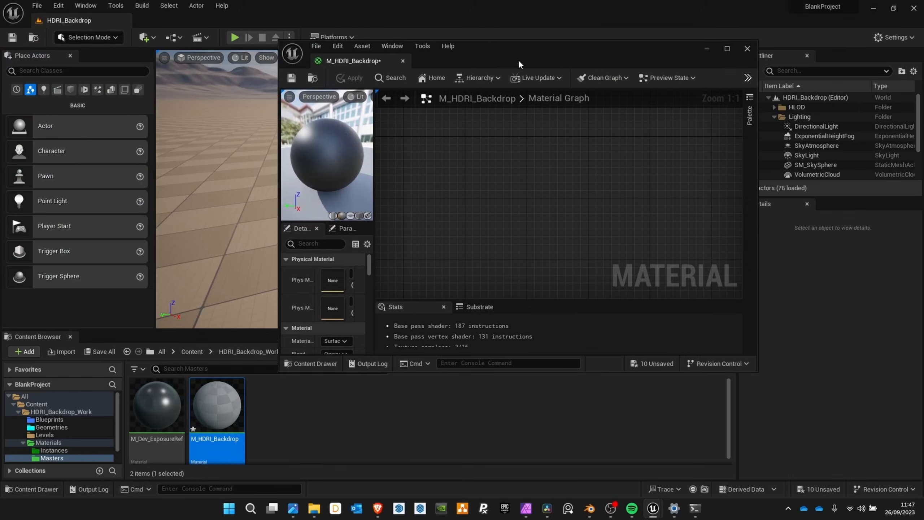
double_click(547, 56)
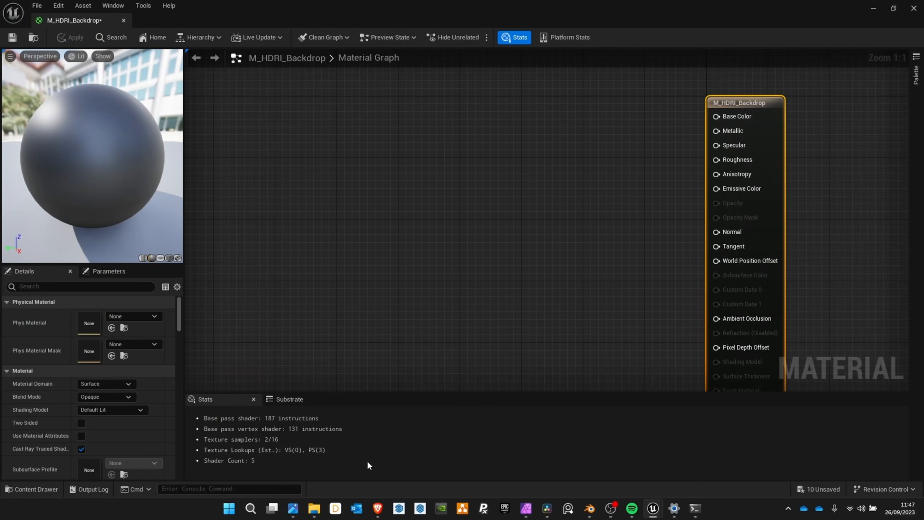
- Switch to the browser and open the Evening Road 01 (Pure Sky) page from the Poly Haven HDRI library in a new tab
click(377, 508)
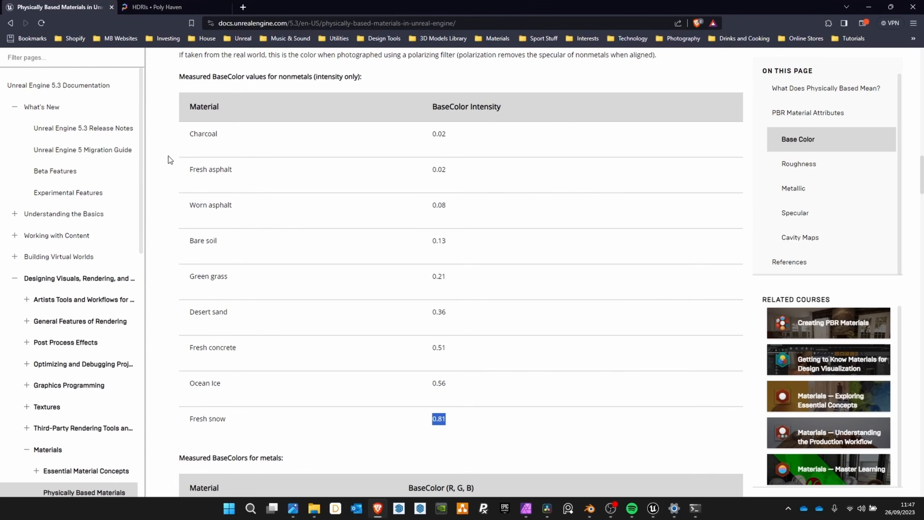
click(164, 7)
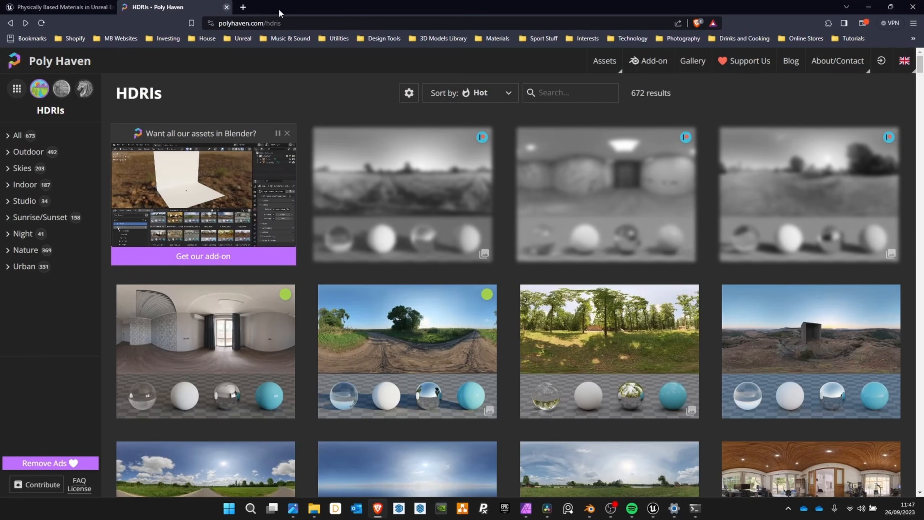
scroll(694, 160, down, 5)
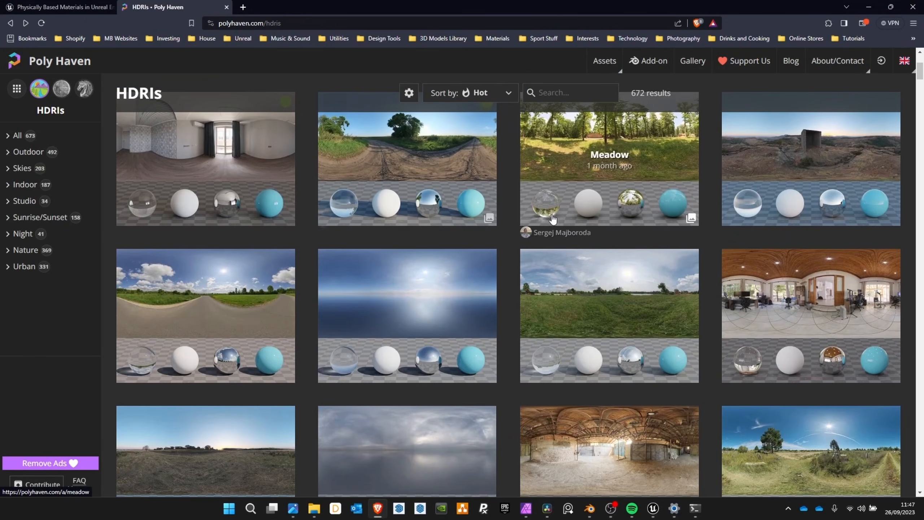
scroll(664, 232, up, 1)
scroll(844, 262, down, 3)
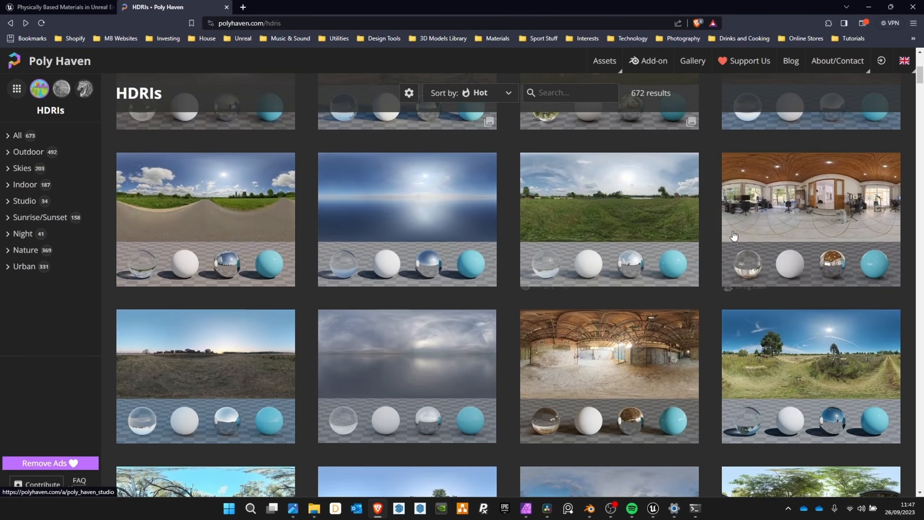
scroll(845, 261, up, 3)
scroll(567, 273, down, 5)
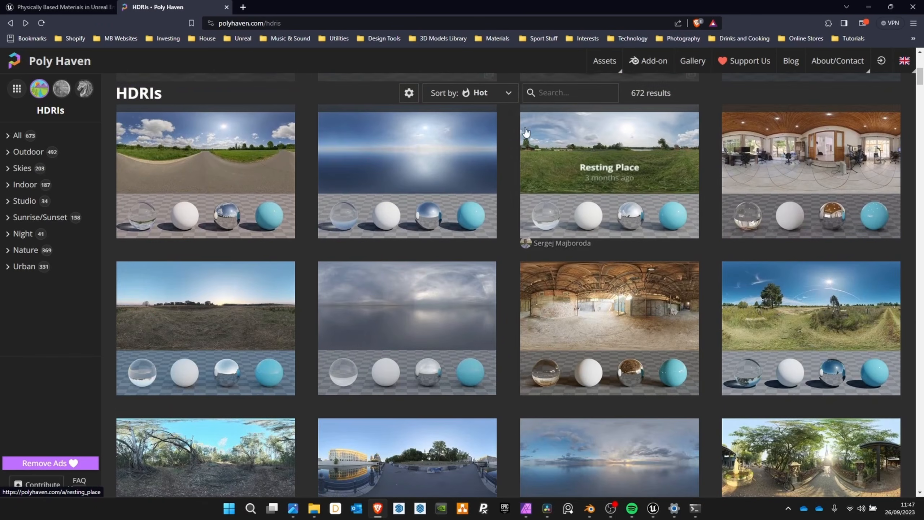
scroll(605, 256, down, 8)
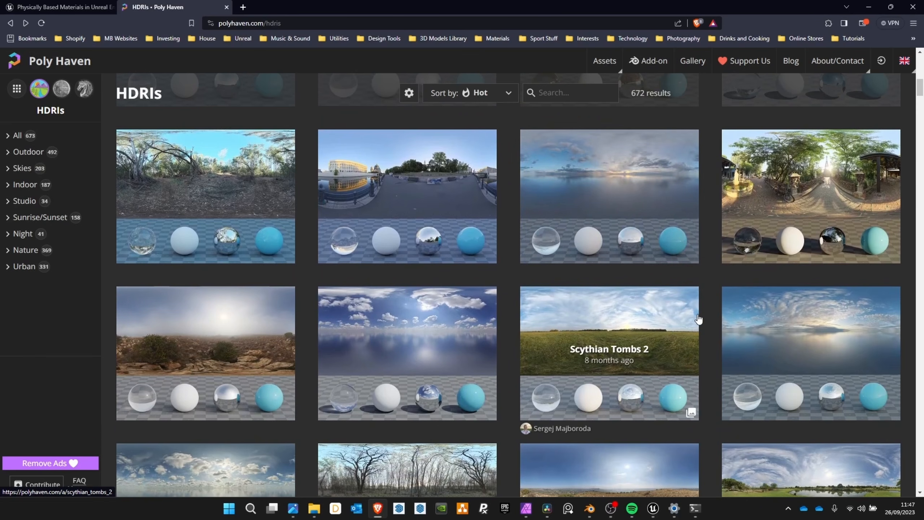
scroll(619, 323, down, 3)
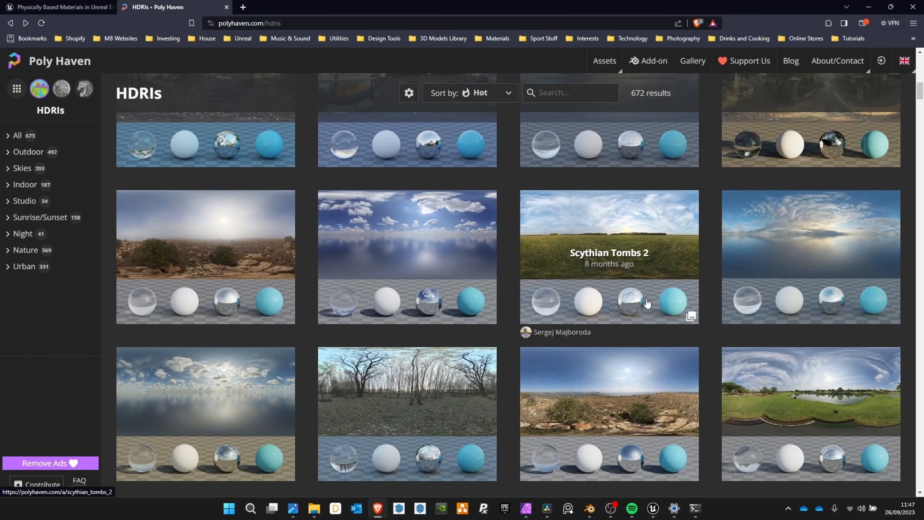
middle_click(796, 260)
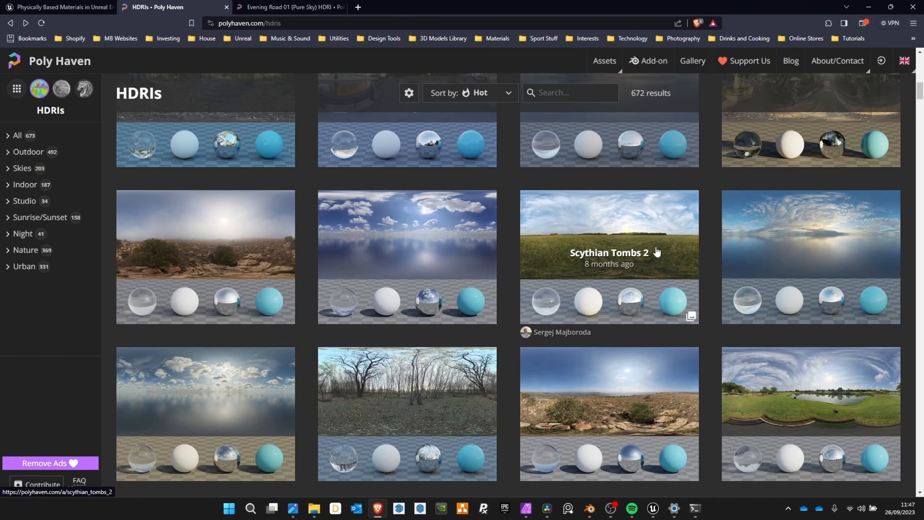
- Open the Promenade De Vidy HDRI page from the Poly Haven library in another new tab
scroll(618, 262, down, 1)
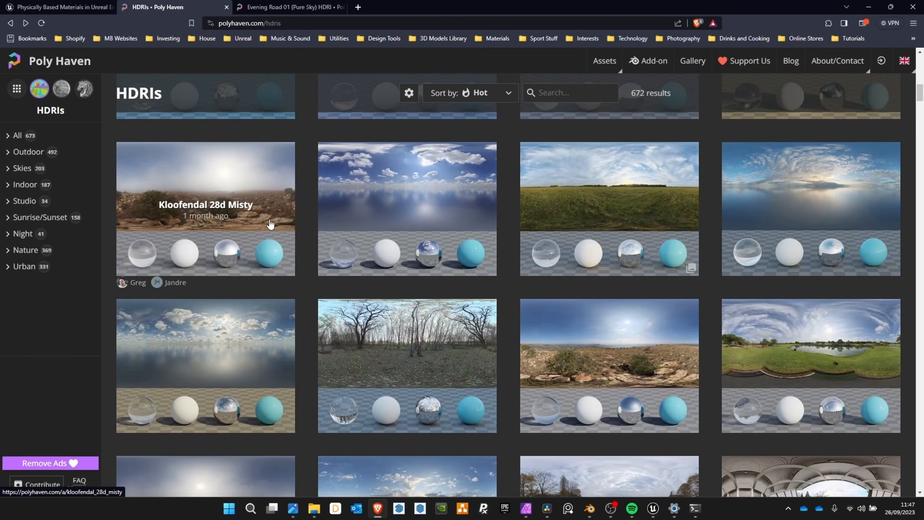
scroll(400, 272, down, 3)
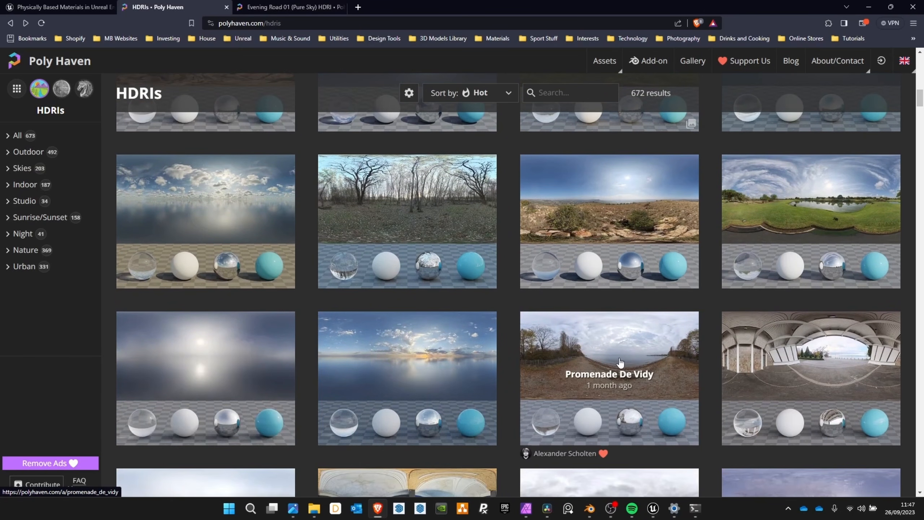
middle_click(647, 379)
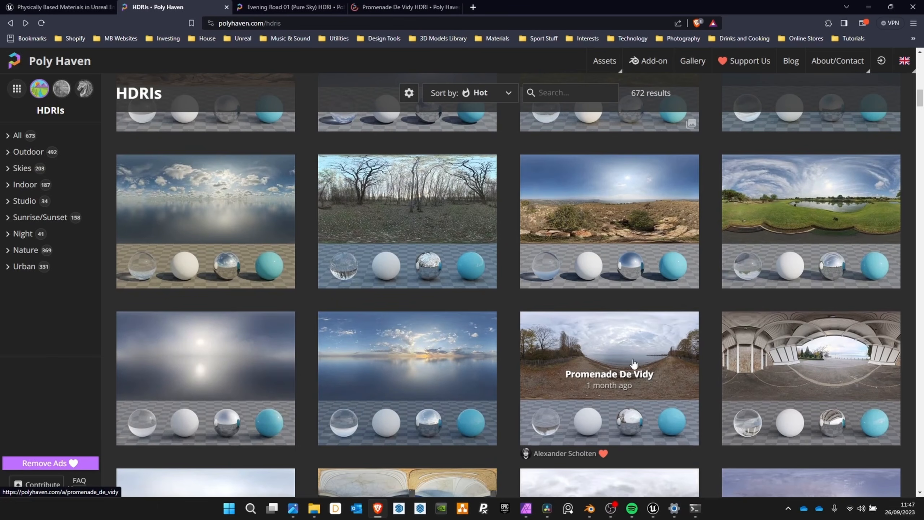
- Download the Evening Road 01 (Pure Sky) HDRI as a 4K HDR file named T_evening_road_01_puresky_4k in the HDRI_Backdrop folder
click(301, 7)
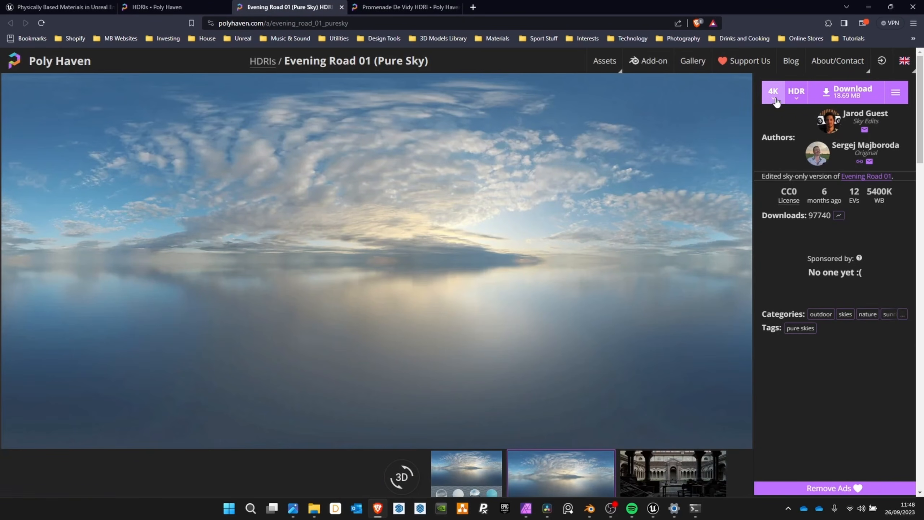
click(840, 96)
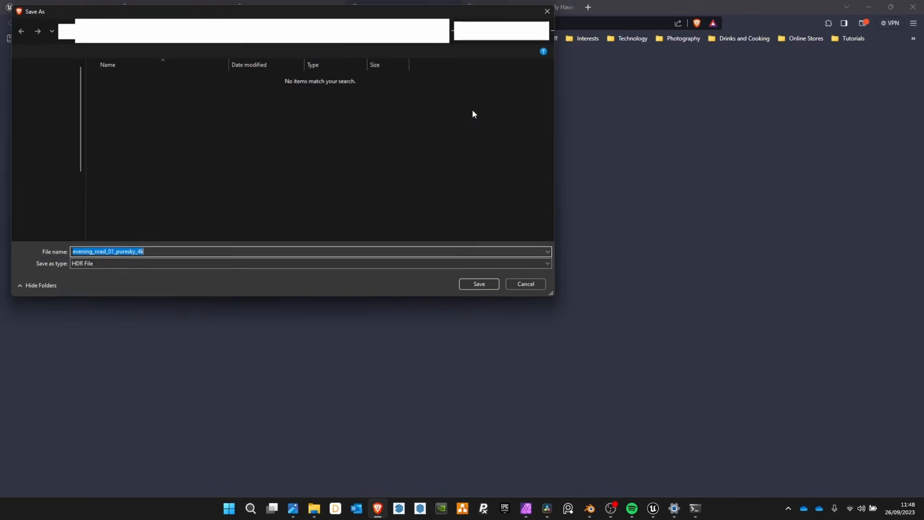
click(68, 254)
text(T_)
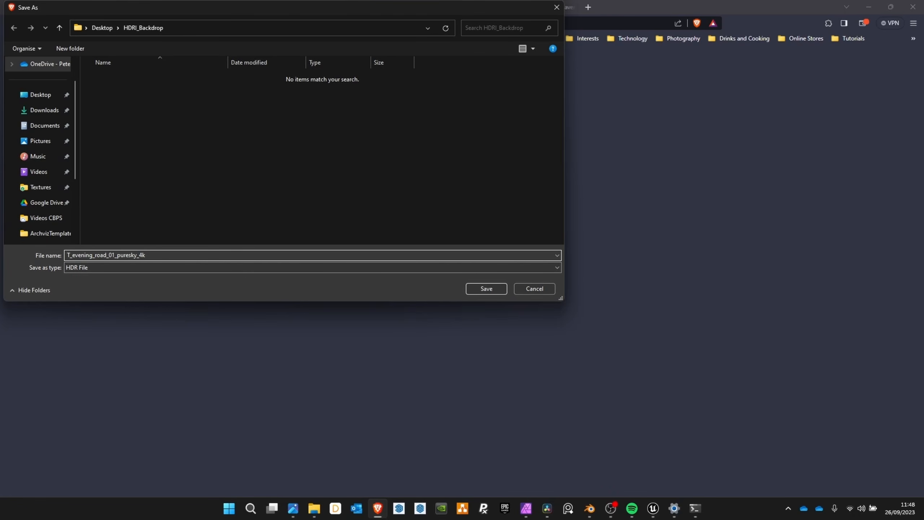
click(478, 287)
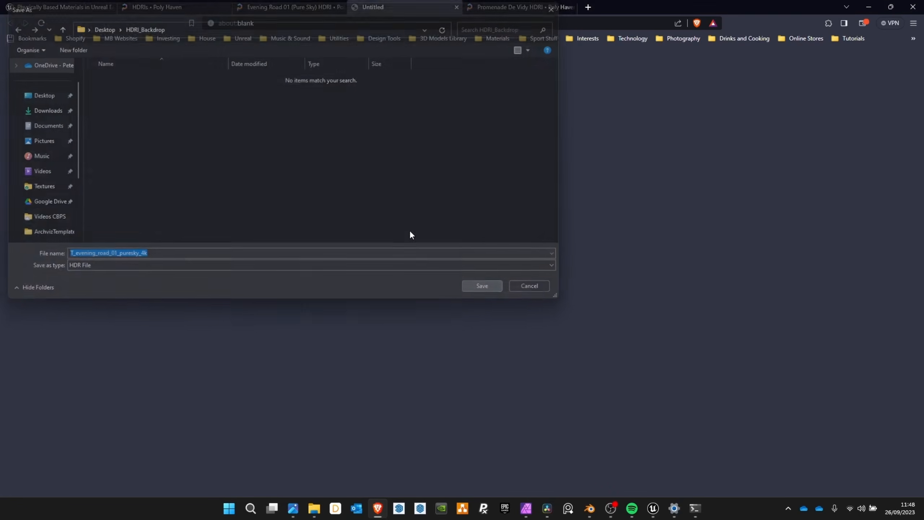
- Download the Promenade De Vidy HDRI as a 4K HDR file named T_promenade_de_vidy_4k in the HDRI_Backdrop folder
click(409, 13)
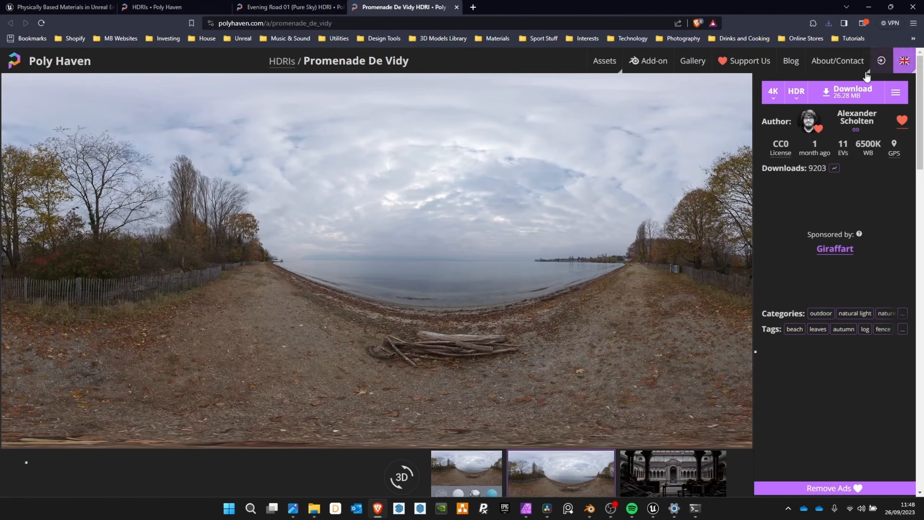
click(847, 91)
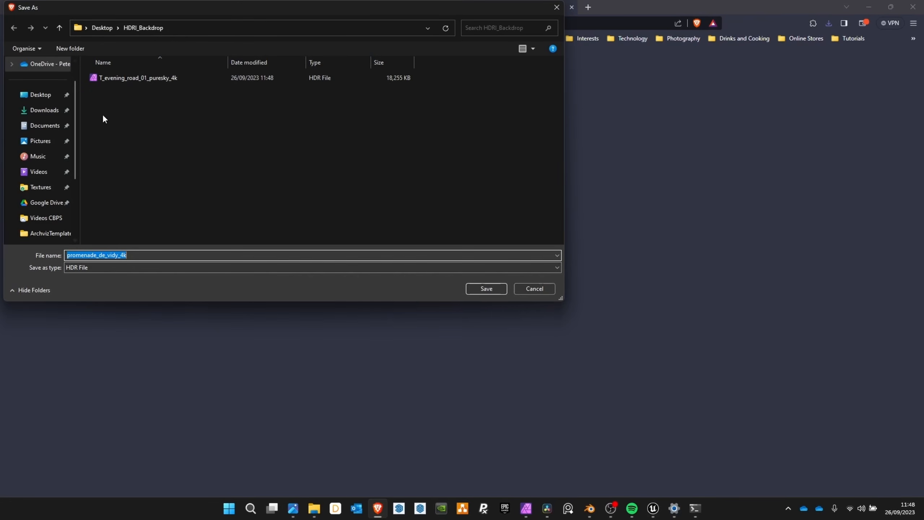
click(67, 255)
text(T_)
click(486, 288)
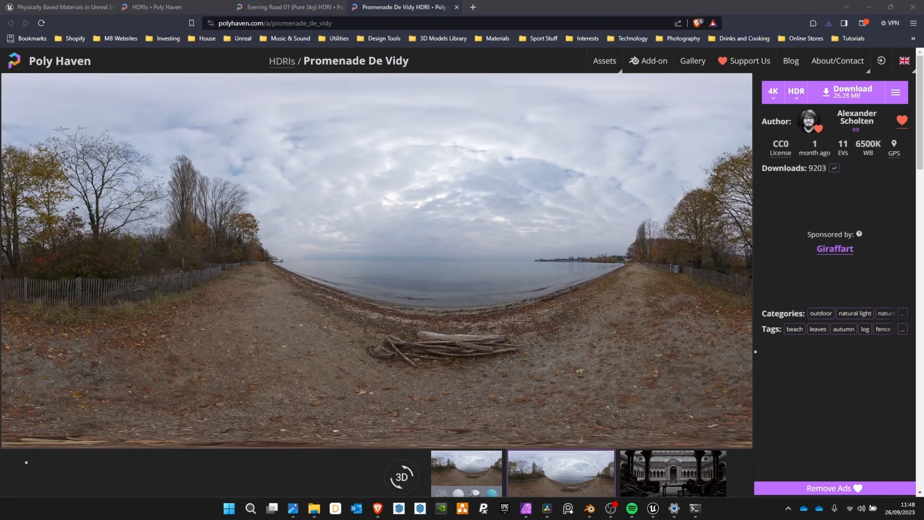
- Switch back to Unreal Editor and create a folder named Textures inside the Materials folder
mouse_move(653, 508)
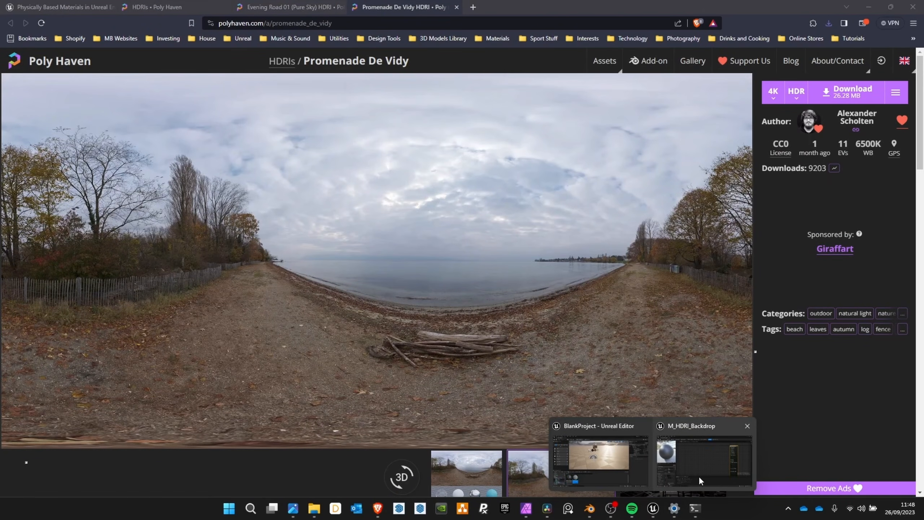
click(684, 463)
drag(536, 16, 501, 39)
scroll(51, 436, down, 1)
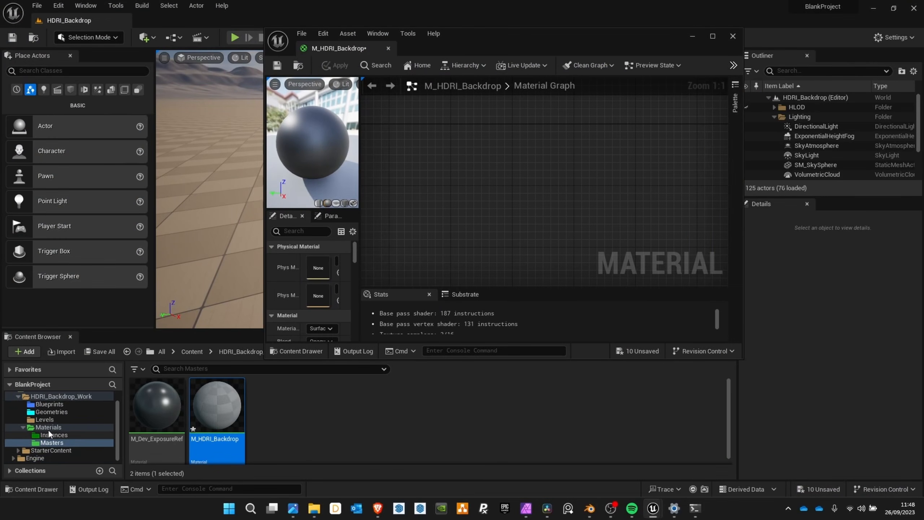
click(47, 428)
right_click(307, 431)
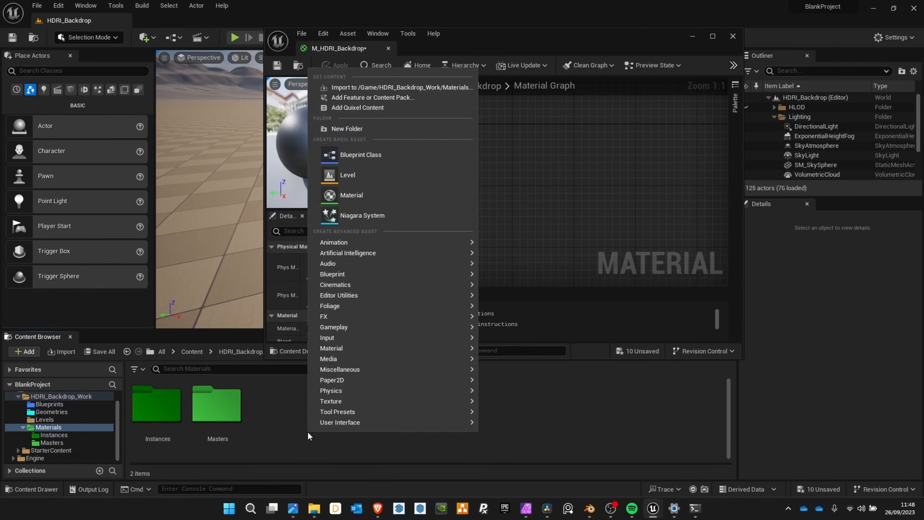
click(374, 129)
text(Textures)
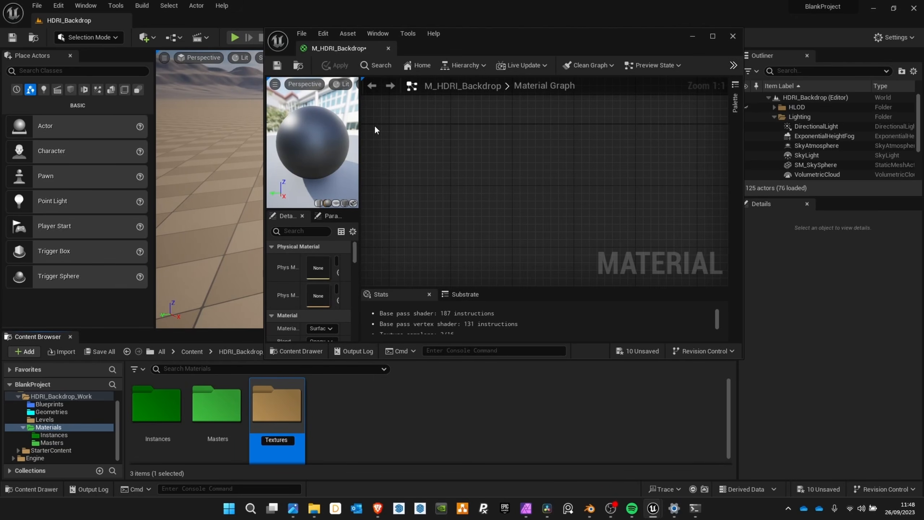
key(Return)
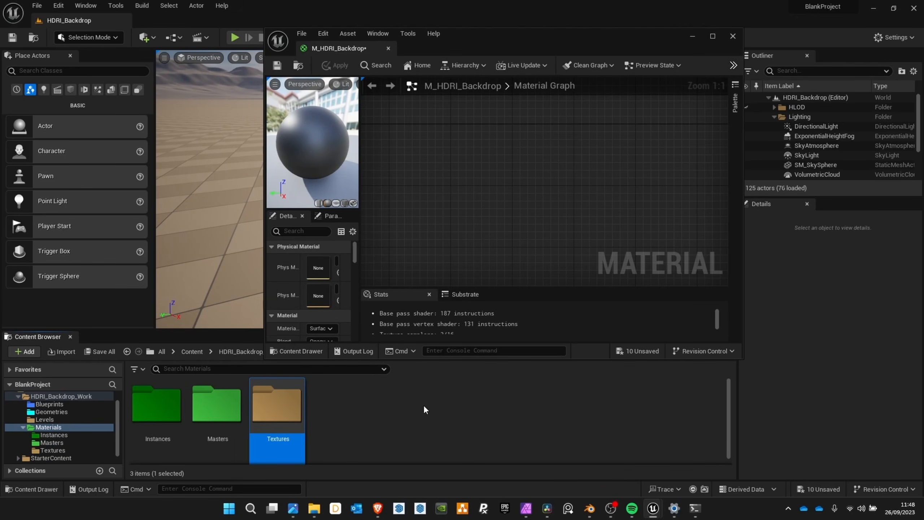
- Import T_evening_road_01_puresky_4k and T_promenade_de_vidy_4k into the Textures folder
double_click(279, 401)
right_click(279, 400)
click(321, 58)
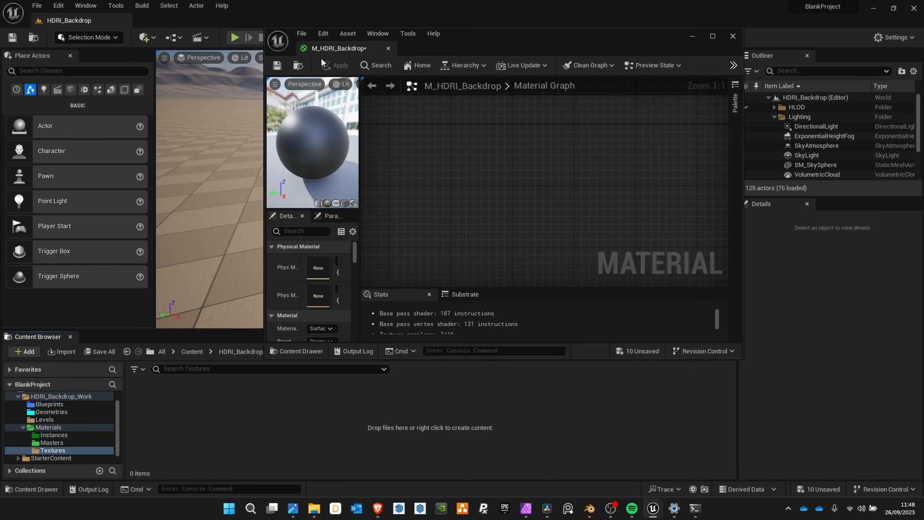
click(128, 139)
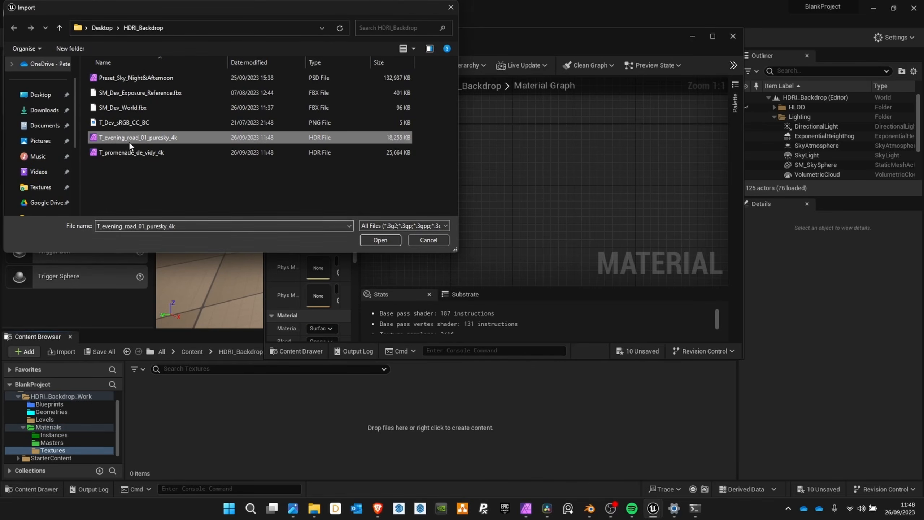
ctrl+click(125, 153)
ctrl+click(114, 123)
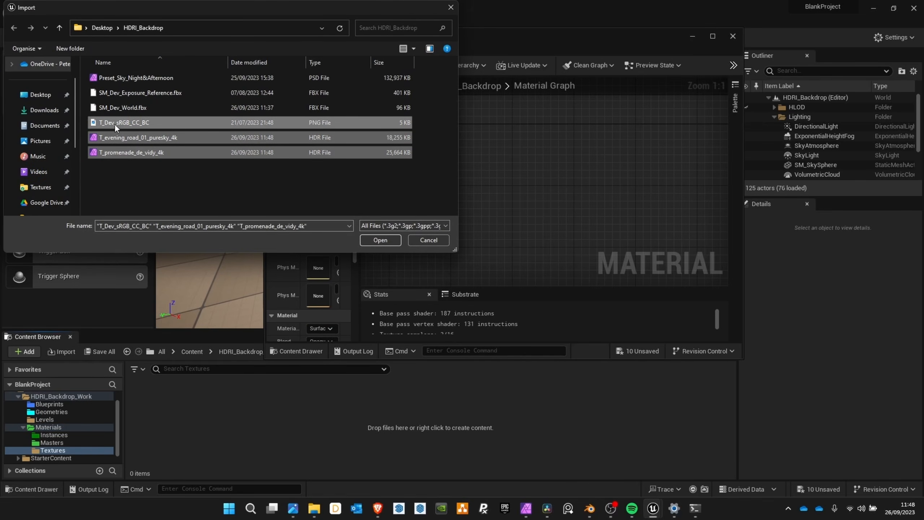
ctrl+click(148, 126)
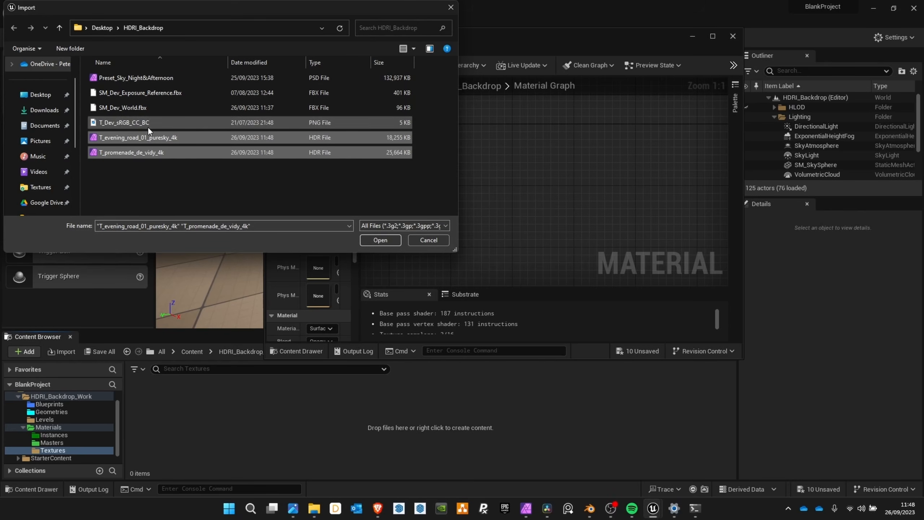
click(385, 242)
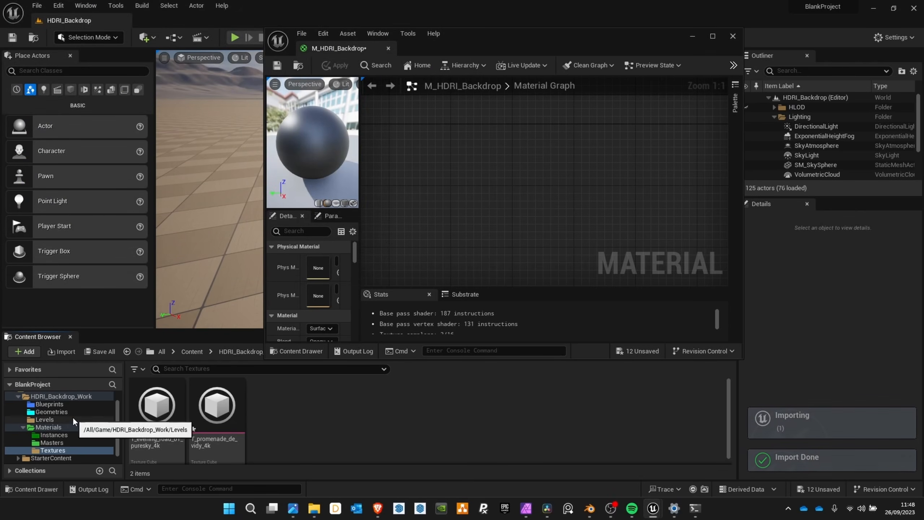
- Move the T_Dev_sRGB_CC_BC texture from the Geometries folder to the Textures folder
click(51, 413)
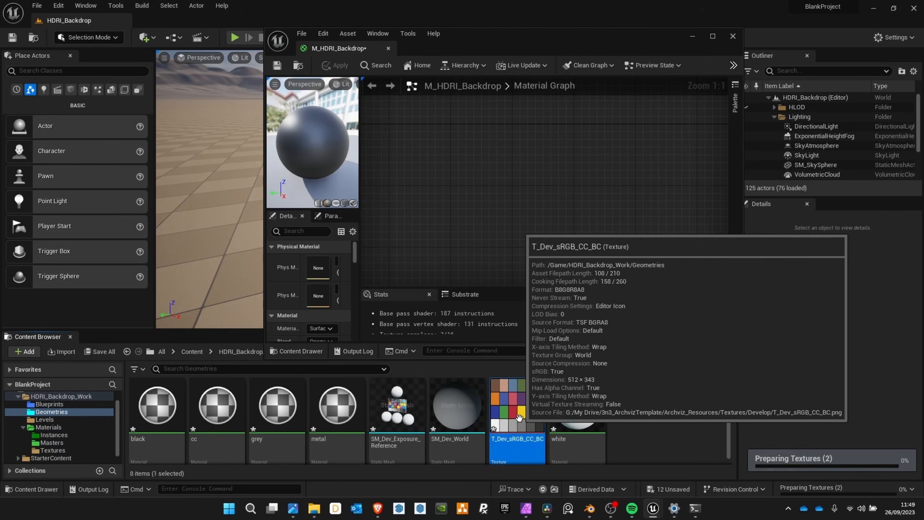
drag(516, 418, 59, 448)
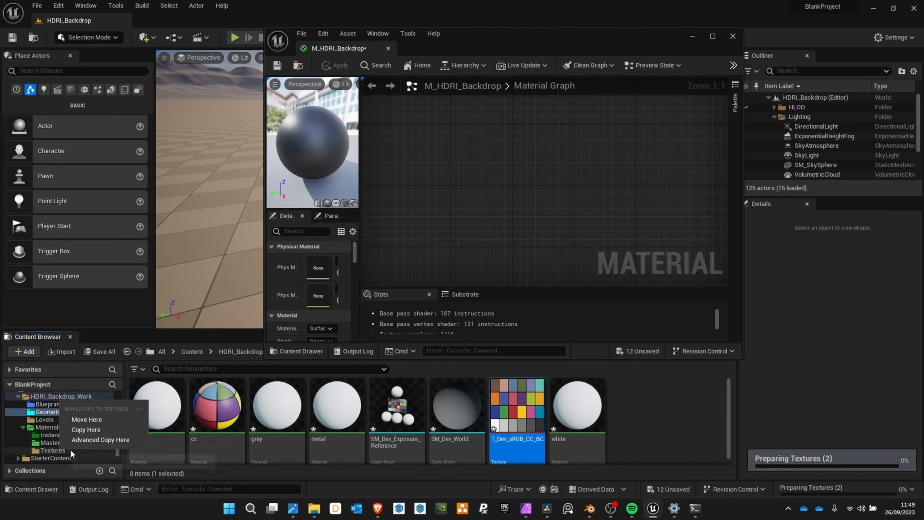
click(91, 418)
- Give the Textures folder a new red color (hex sRGB C04040FF) sampled from the T_Dev_sRGB_CC_BC thumbnail strip
click(50, 449)
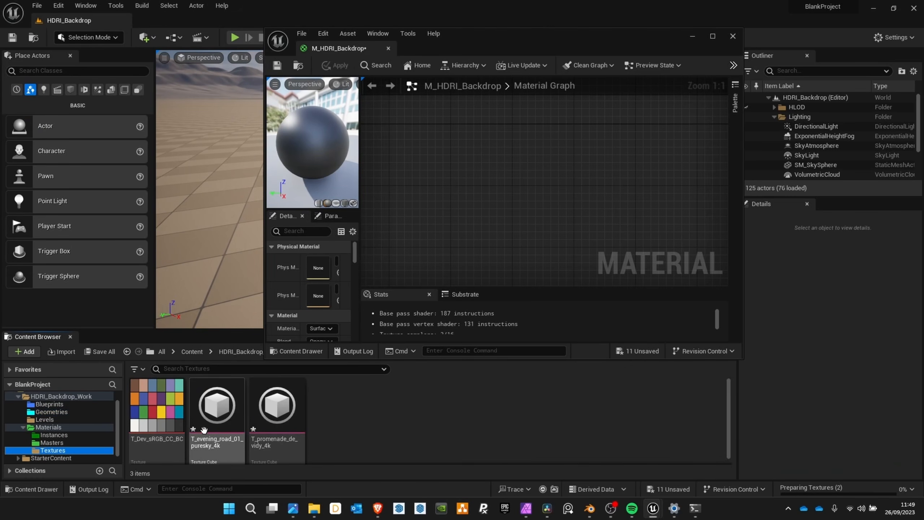
right_click(51, 450)
mouse_move(130, 308)
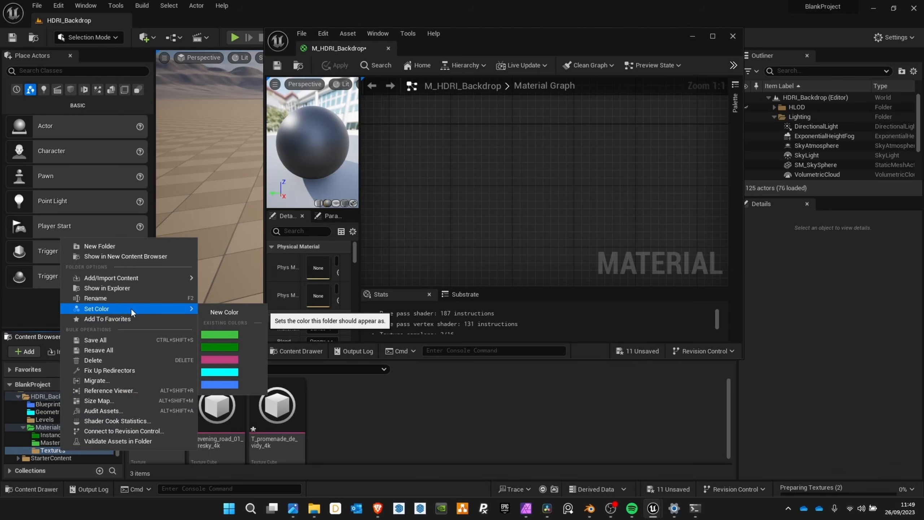
click(225, 311)
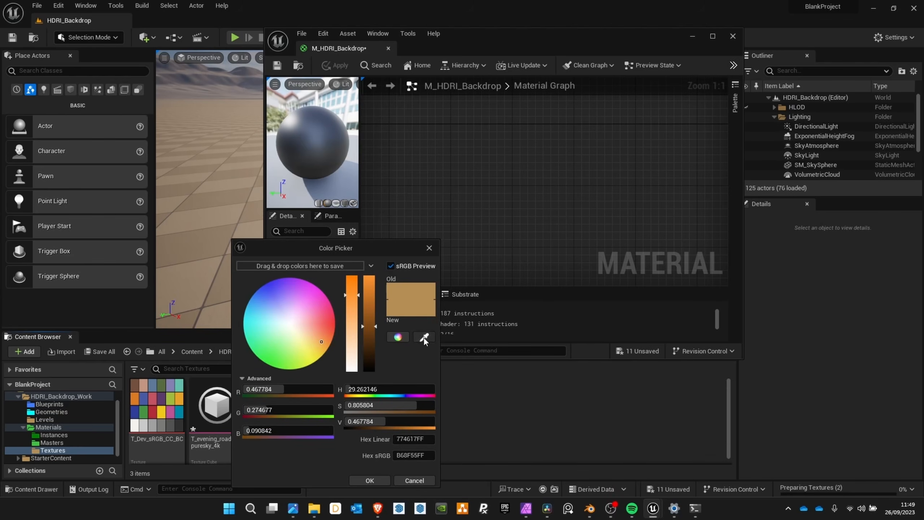
click(424, 337)
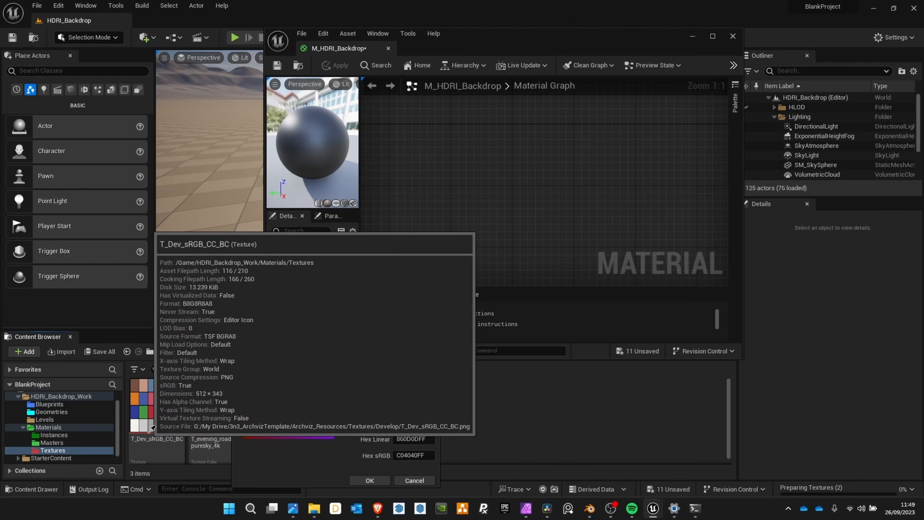
click(151, 429)
click(367, 480)
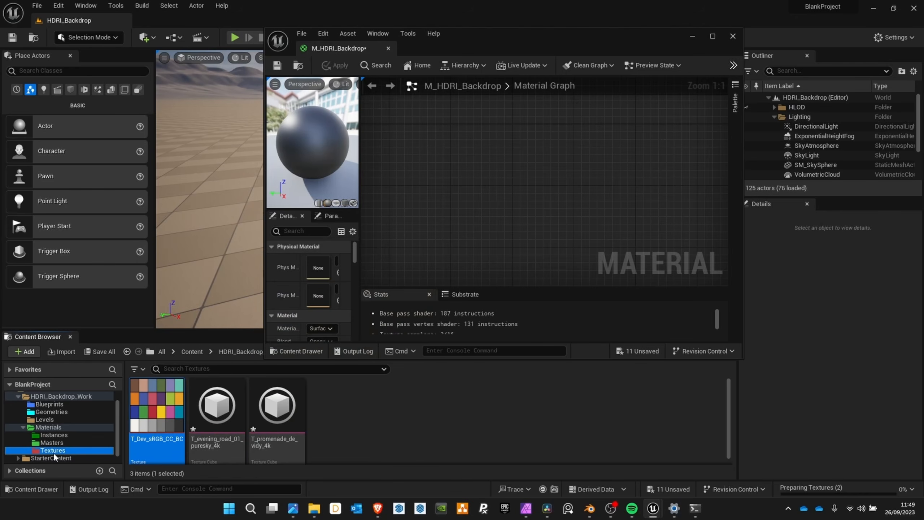
- Add T_evening_road_01_puresky_4k to the M_HDRI_Backdrop graph as a Texture Sample and maximize the material editor
click(407, 415)
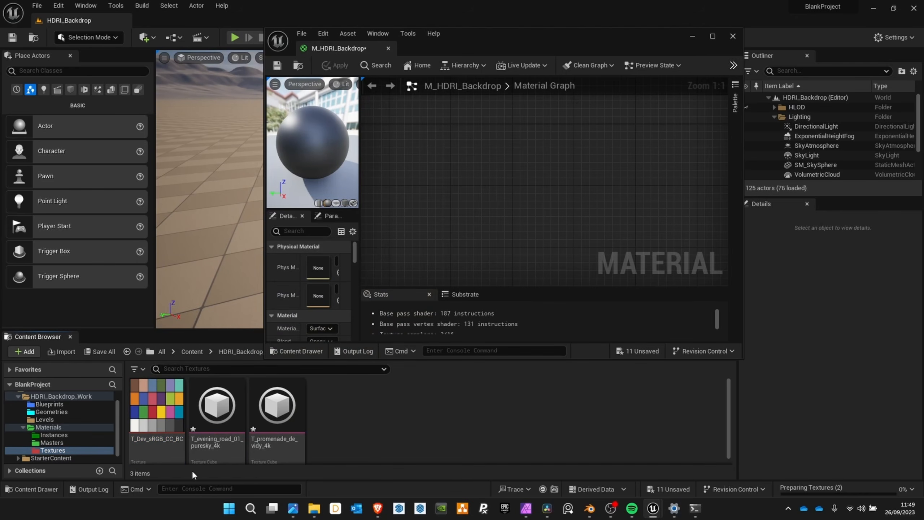
click(276, 415)
click(217, 415)
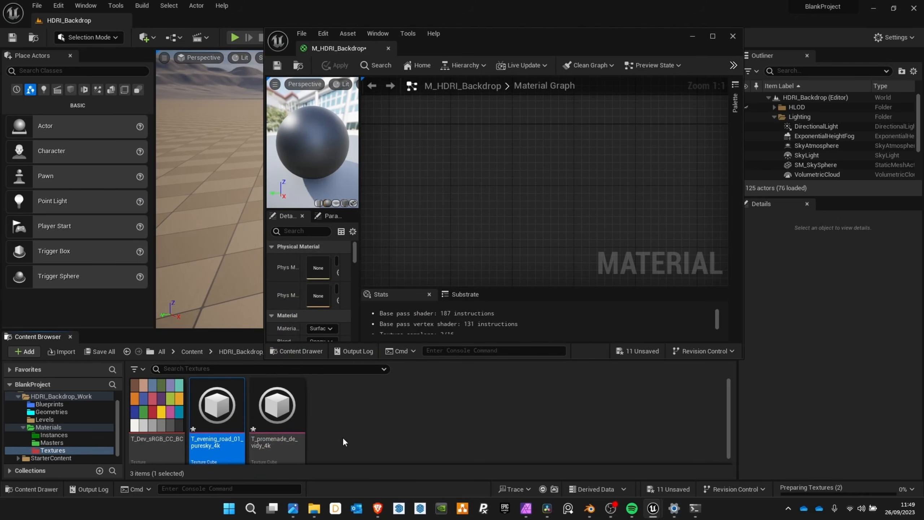
drag(217, 415, 438, 180)
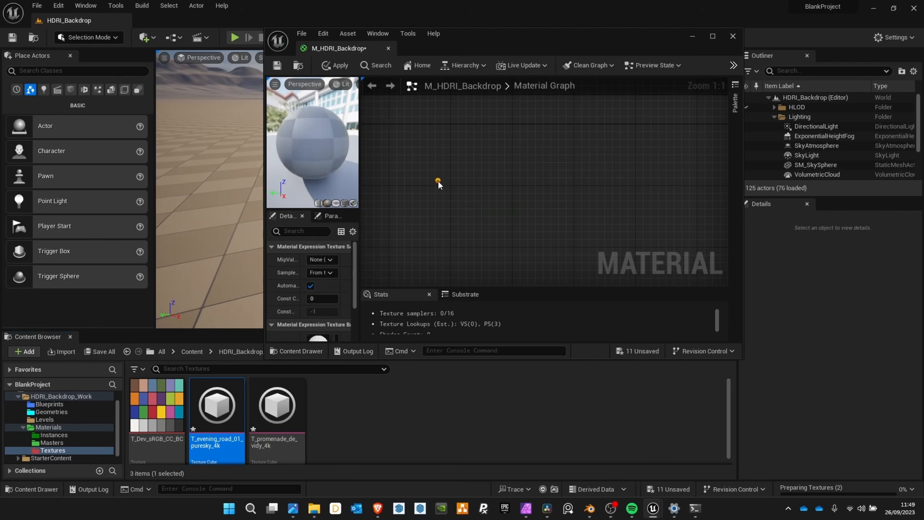
click(712, 36)
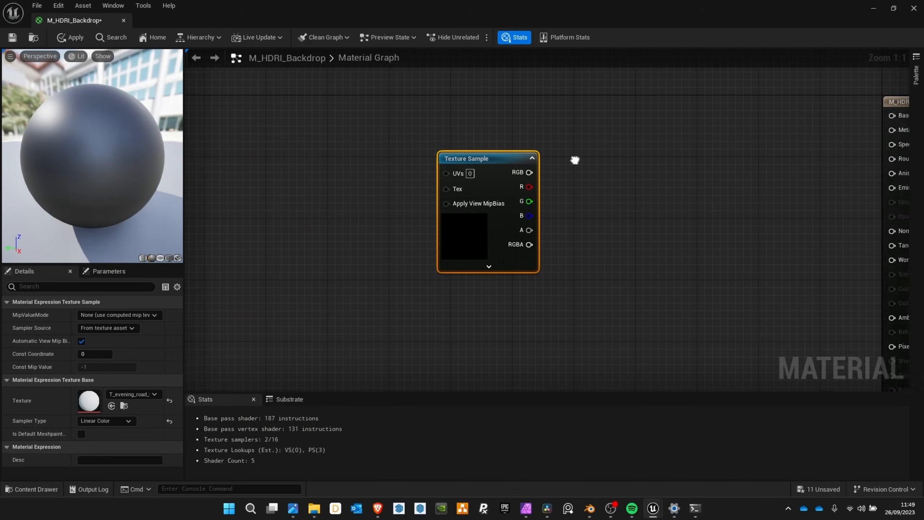
- Feed the Texture Sample's Tex input from a new TextureObjectParameter named HDRI Day, placed clear of the sample node
drag(472, 188, 383, 241)
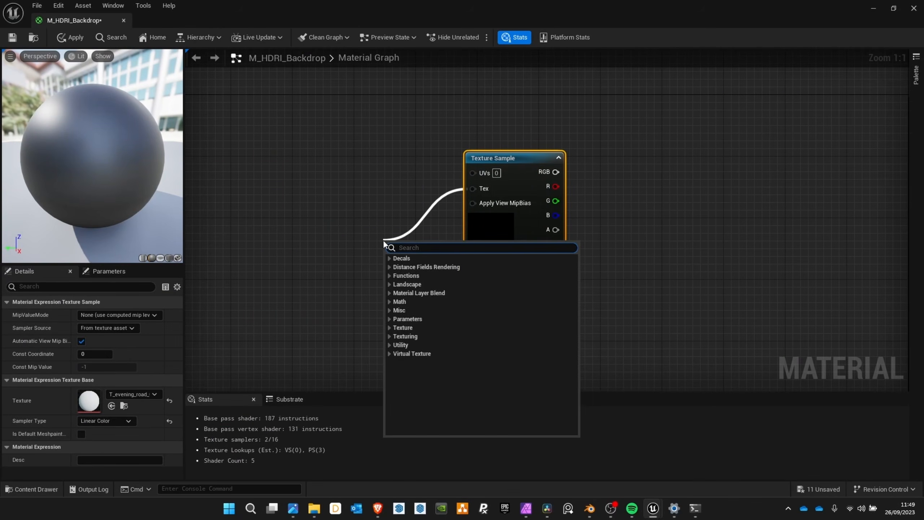
text(textu)
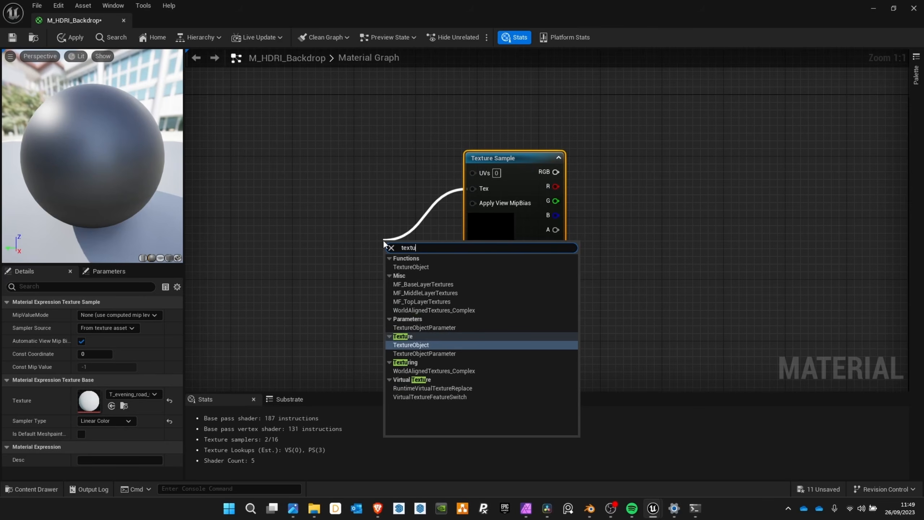
key(Down)
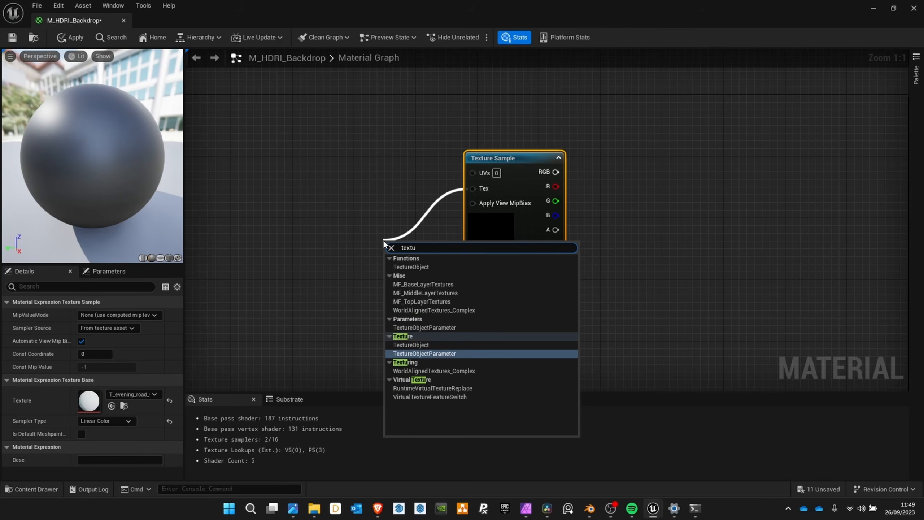
key(Return)
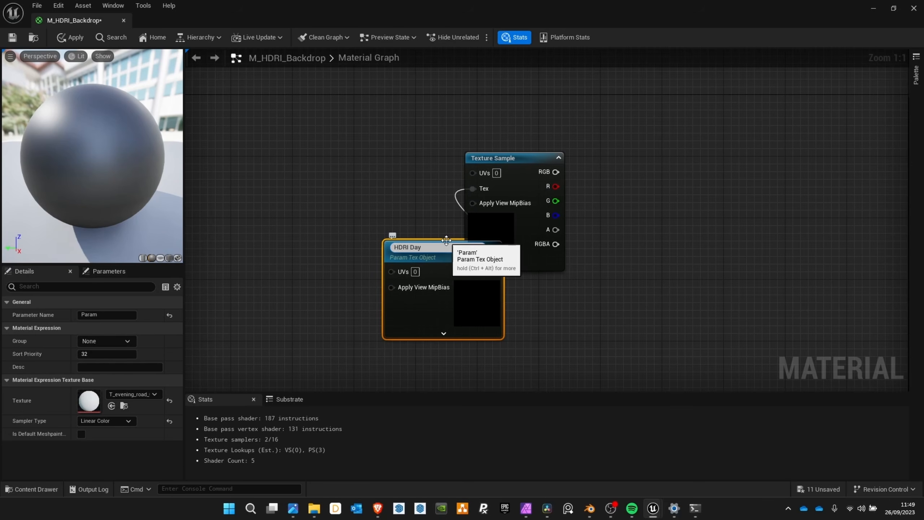
text(HDRI Day)
key(Return)
drag(438, 250, 351, 233)
- Select the HDRI Day and Texture Sample nodes and reposition them together in the graph
mouse_move(572, 113)
right_down()
mouse_move(476, 167)
mouse_move(573, 107)
right_up()
drag(413, 144, 536, 221)
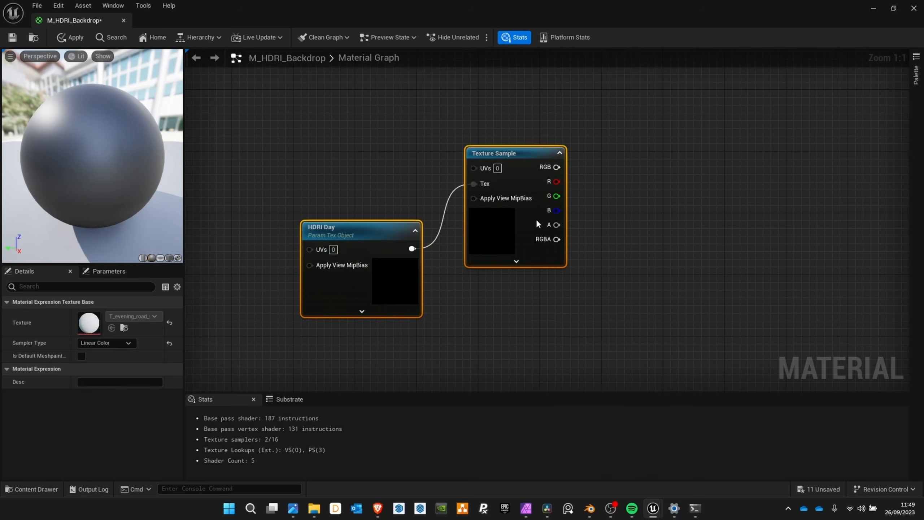
scroll(472, 202, down, 2)
right_drag(391, 174, 527, 197)
drag(516, 185, 614, 251)
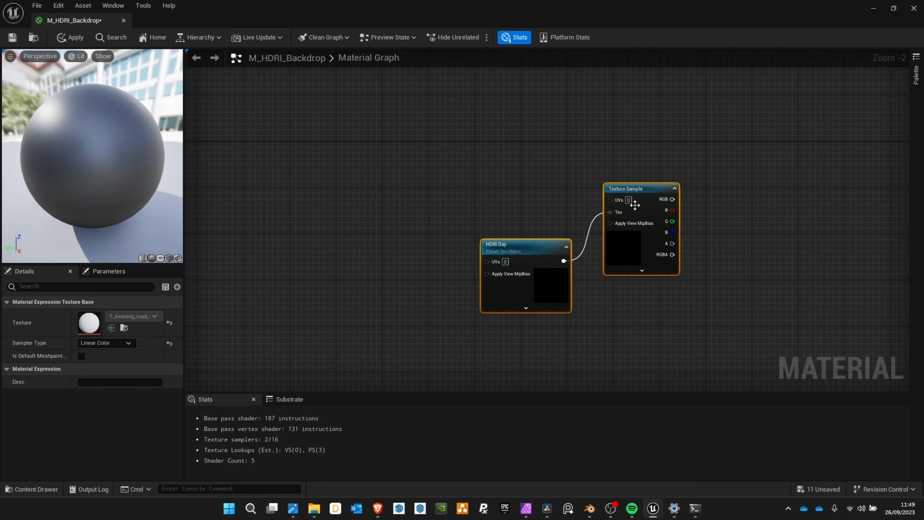
drag(635, 205, 601, 187)
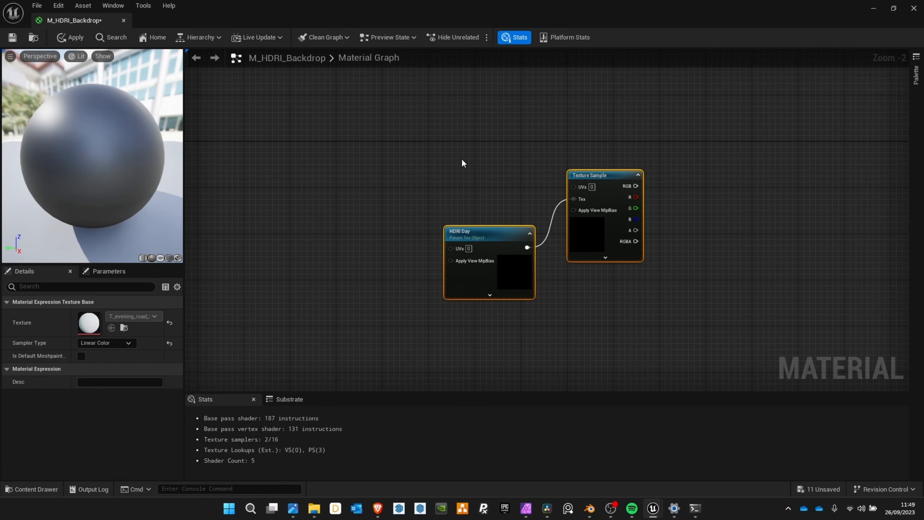
- Create a Constant node in the empty area before HDRI Day and convert it to a scalar parameter named Rotation
right_drag(371, 173, 410, 185)
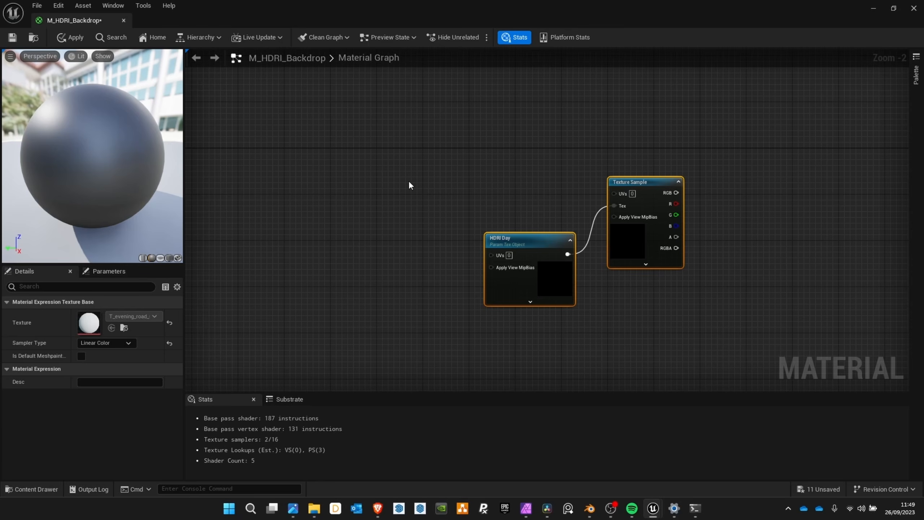
right_drag(353, 196, 500, 204)
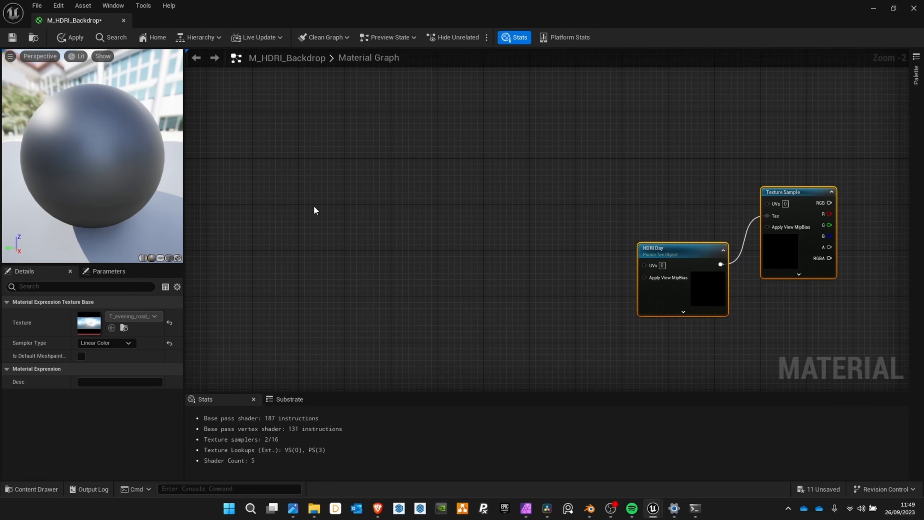
right_drag(315, 210, 375, 206)
right_click(375, 206)
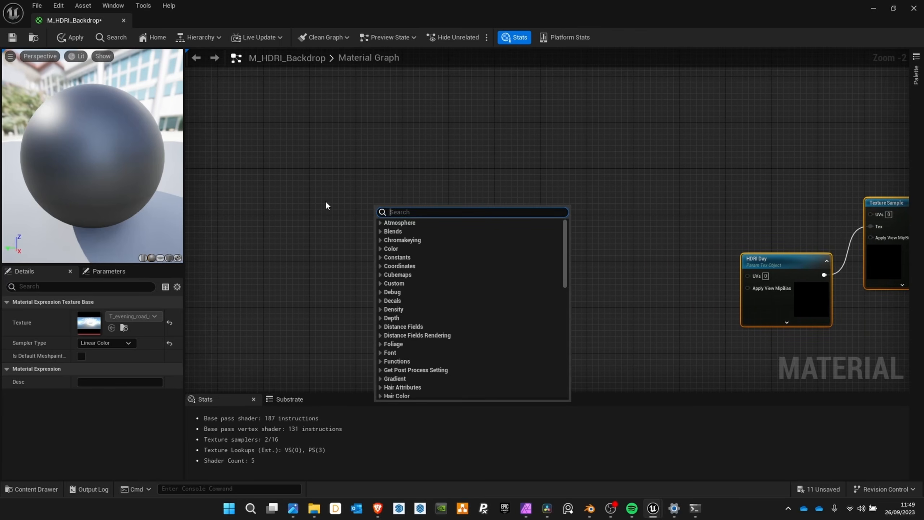
click(345, 222)
click(338, 214)
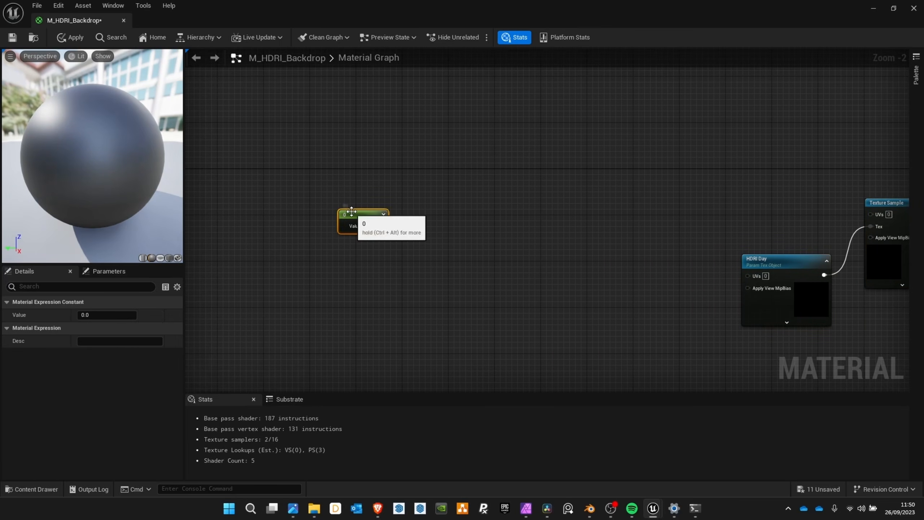
right_click(352, 217)
click(375, 233)
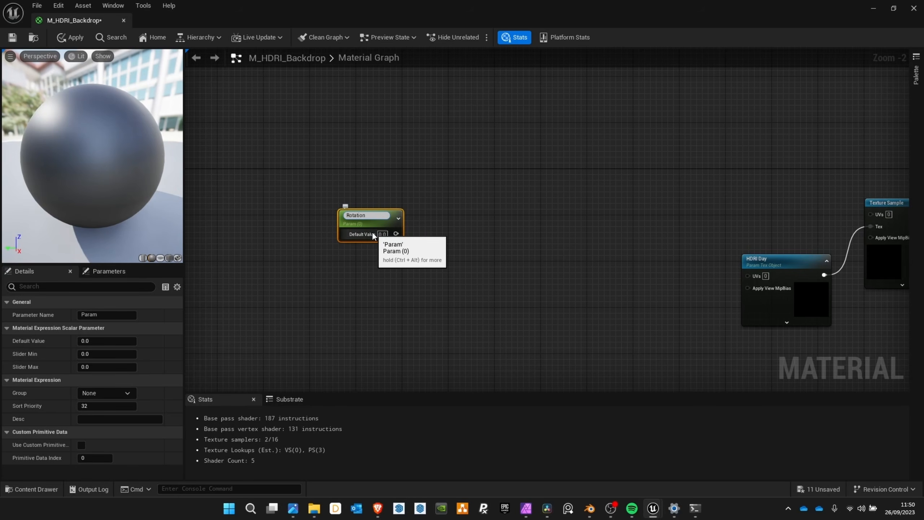
key(Return)
drag(364, 214, 319, 214)
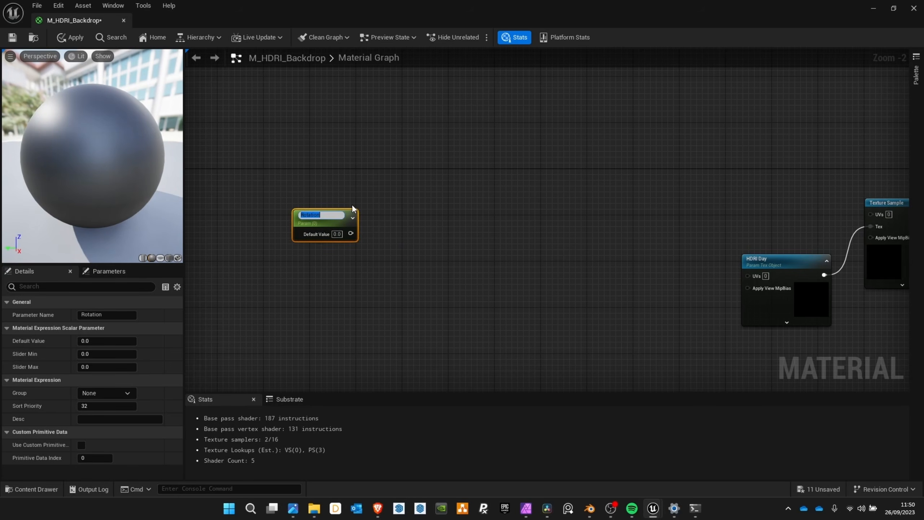
click(394, 208)
- Add a Constant node below the Rotation parameter and set its value to 360
right_drag(335, 304, 382, 245)
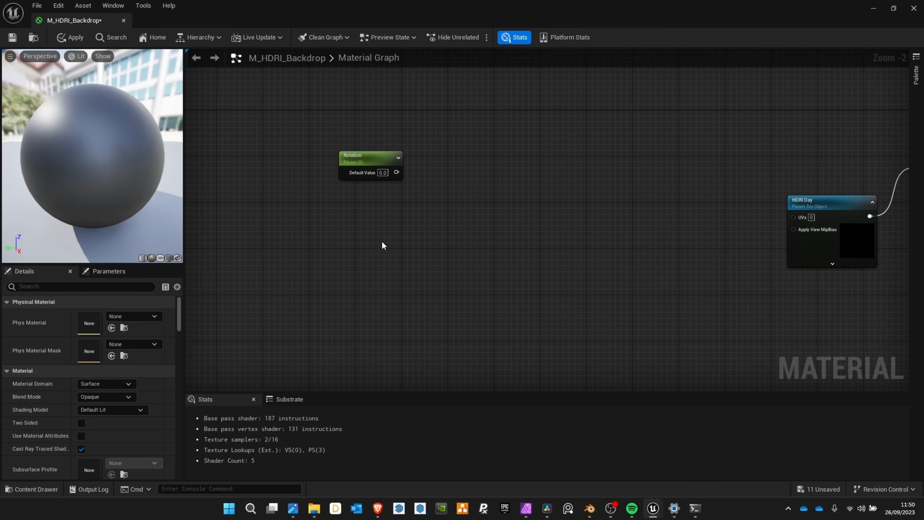
click(360, 232)
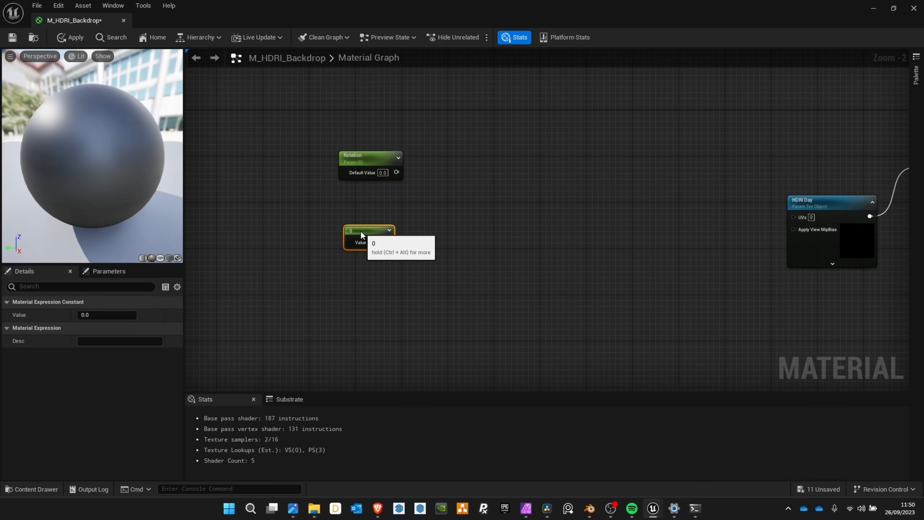
click(375, 243)
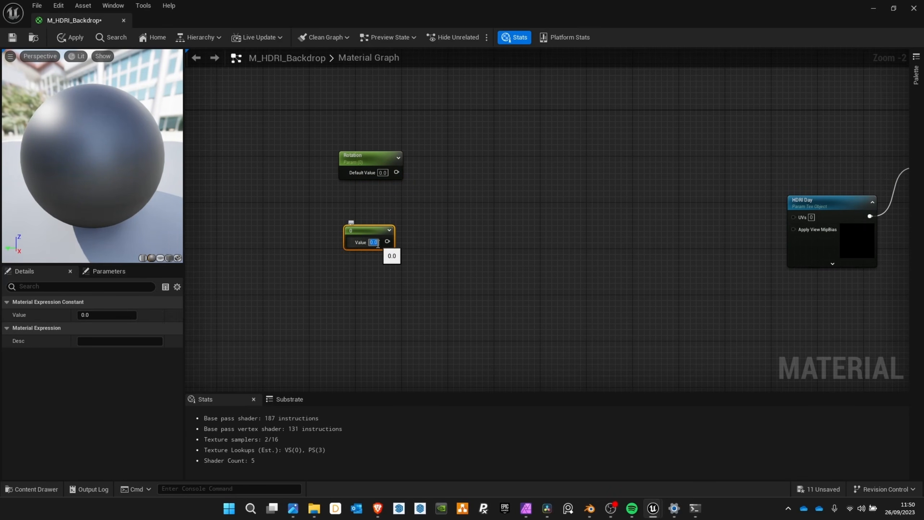
text(360)
key(Return)
click(440, 209)
- Connect the 360 constant to a new OneMinus node and align the two nodes
drag(393, 241, 448, 239)
text(on)
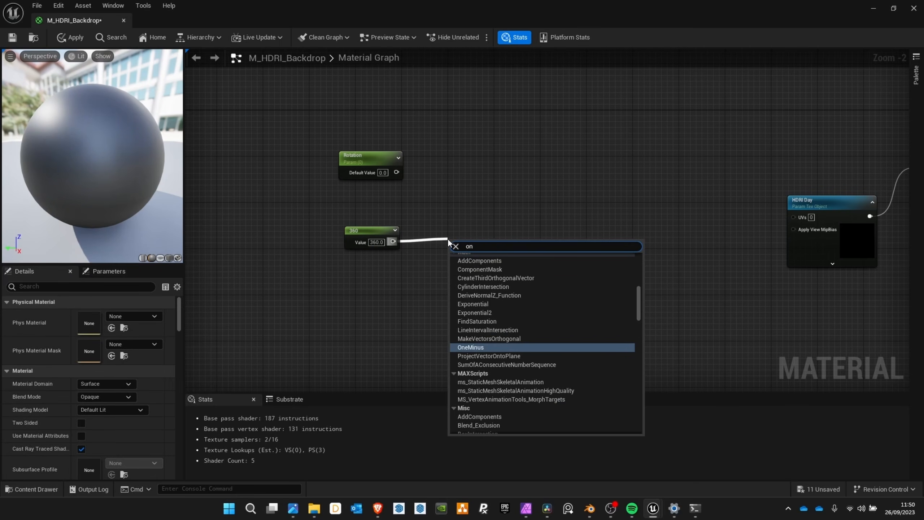
key(Return)
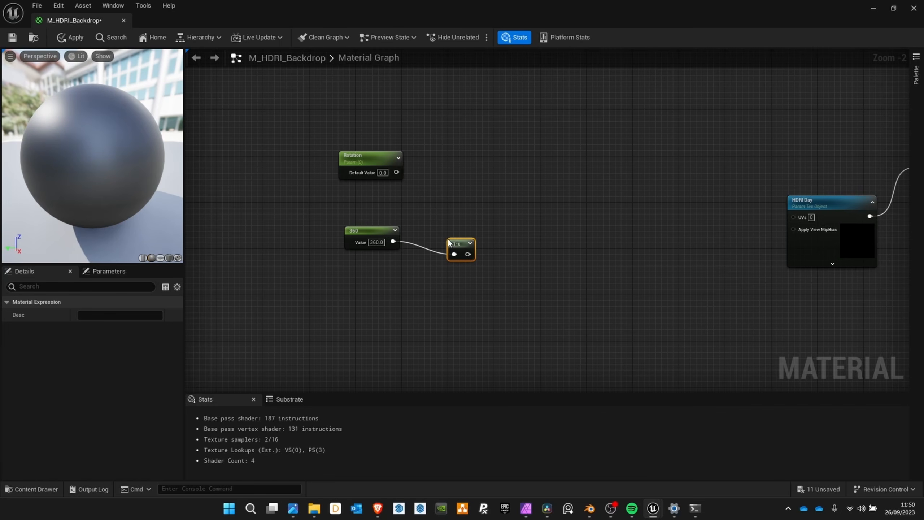
drag(453, 230, 447, 236)
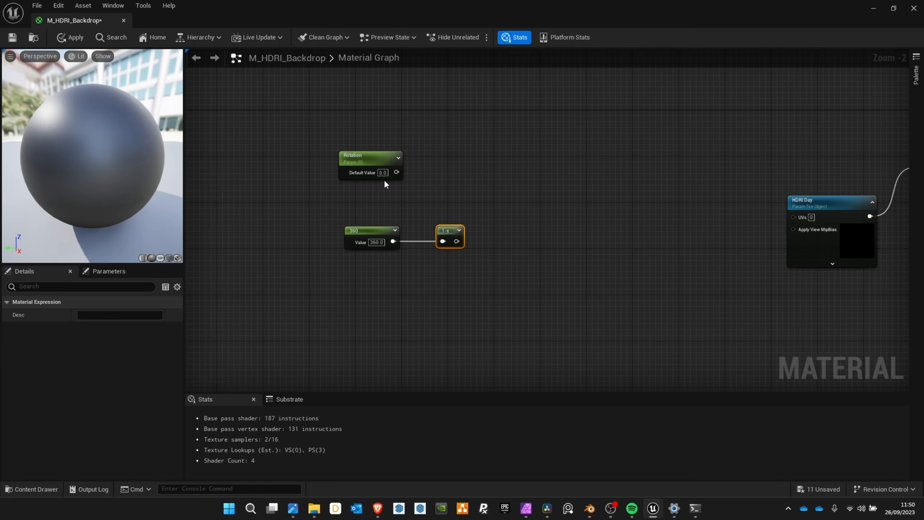
- Add a Divide node with Rotation feeding input A and the OneMinus output feeding input B
drag(396, 172, 485, 170)
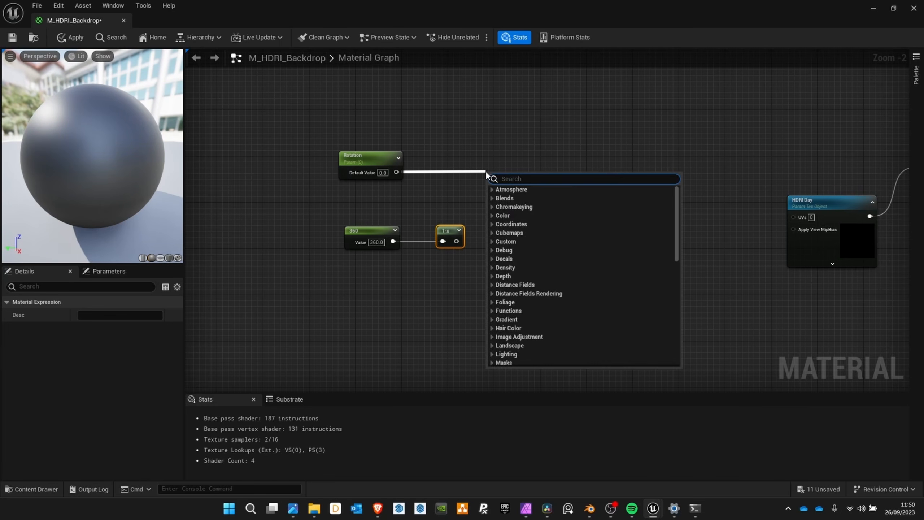
text(divi)
key(Return)
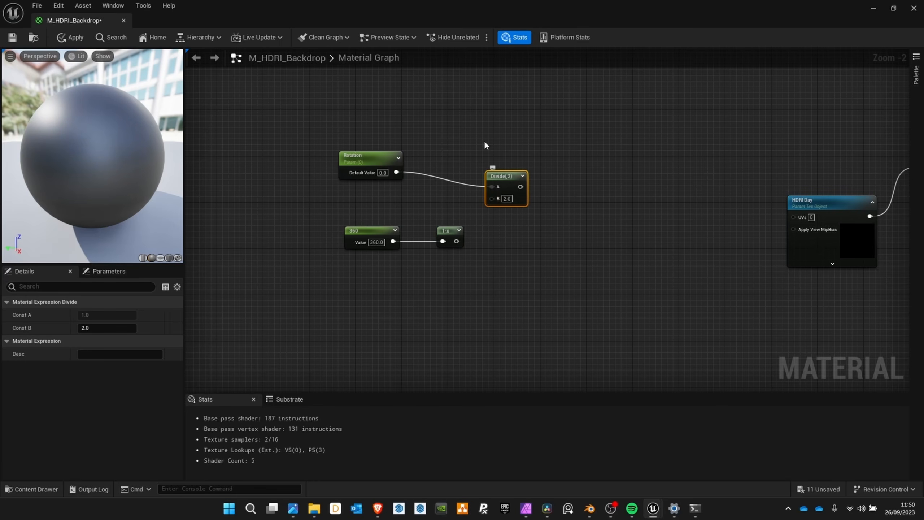
drag(494, 172, 491, 158)
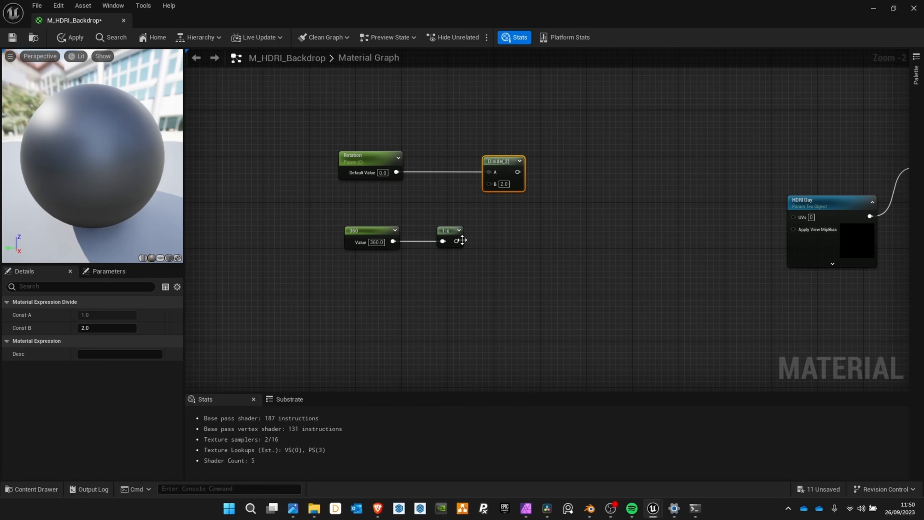
drag(456, 240, 489, 183)
- Move the OneMinus node closer to the 360 constant and shift the whole rotation node group away from HDRI Day
drag(329, 213, 452, 253)
click(367, 242)
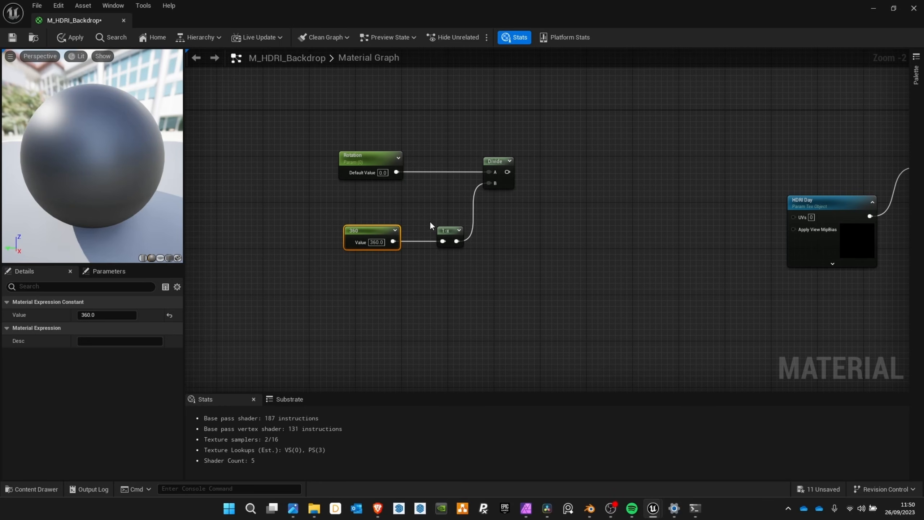
drag(442, 229, 424, 228)
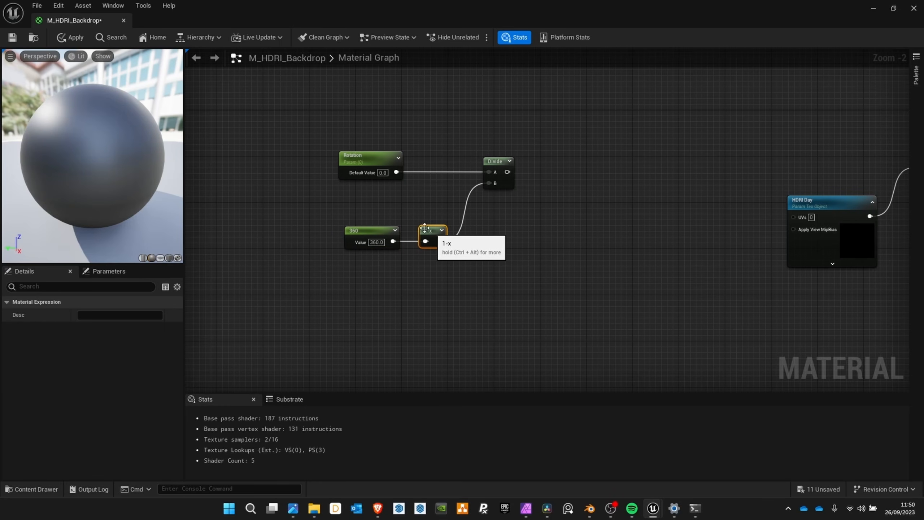
right_drag(372, 196, 436, 214)
drag(340, 148, 659, 323)
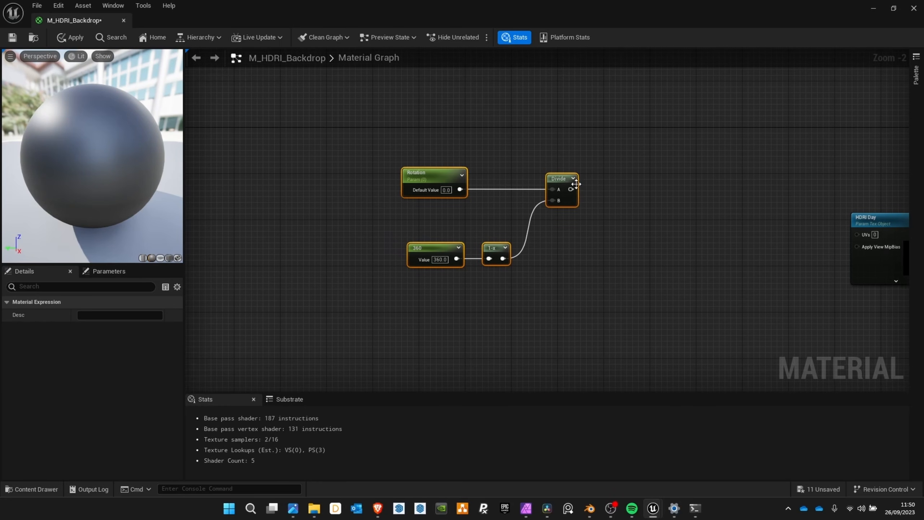
drag(576, 184, 525, 184)
- Add a Constant3Vector node above the rotation nodes, set its B value to 1, and position it above the Divide node
right_drag(537, 162, 464, 282)
click(437, 166)
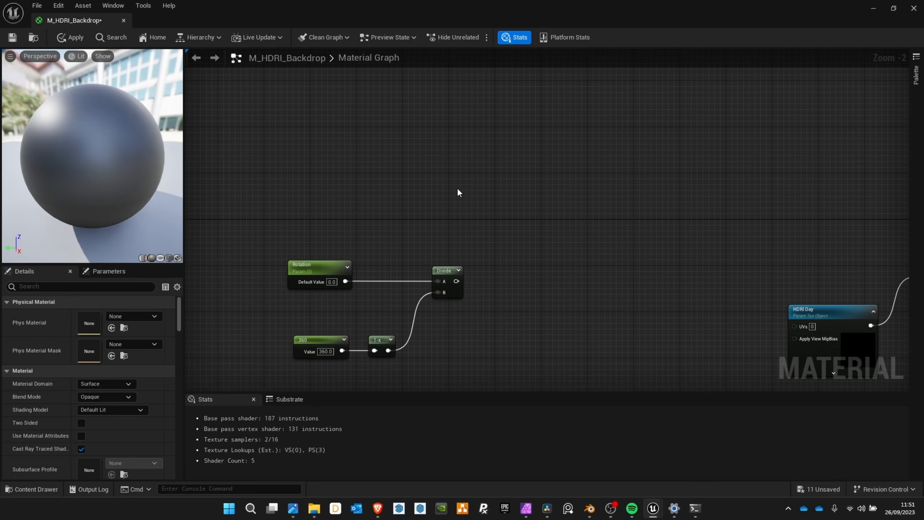
click(454, 159)
drag(481, 168, 430, 145)
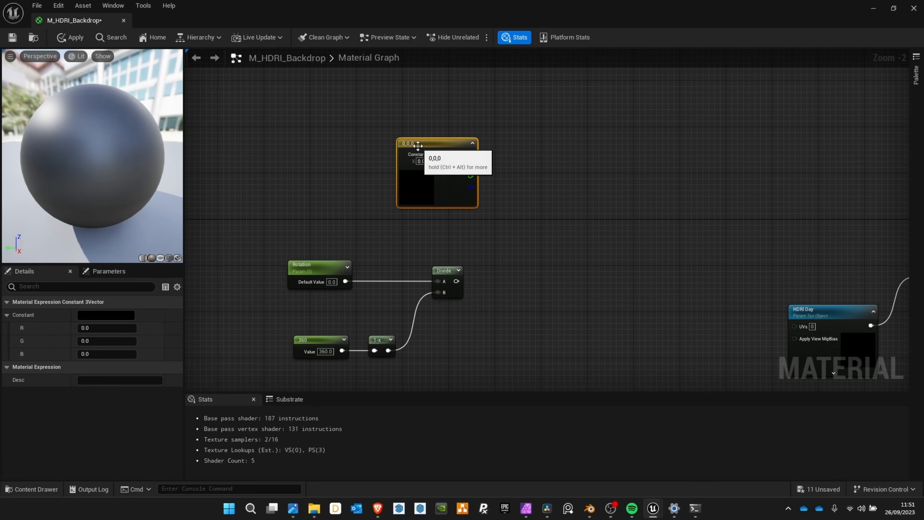
click(110, 355)
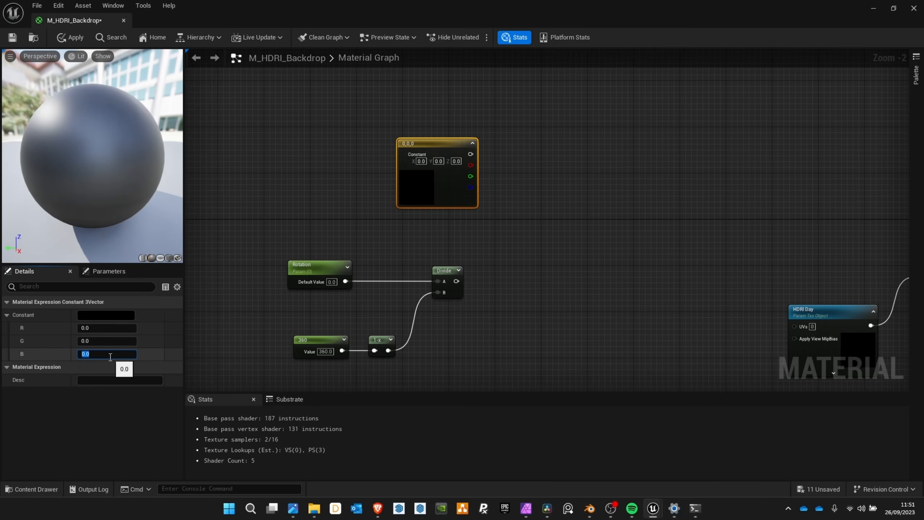
text(1)
key(Return)
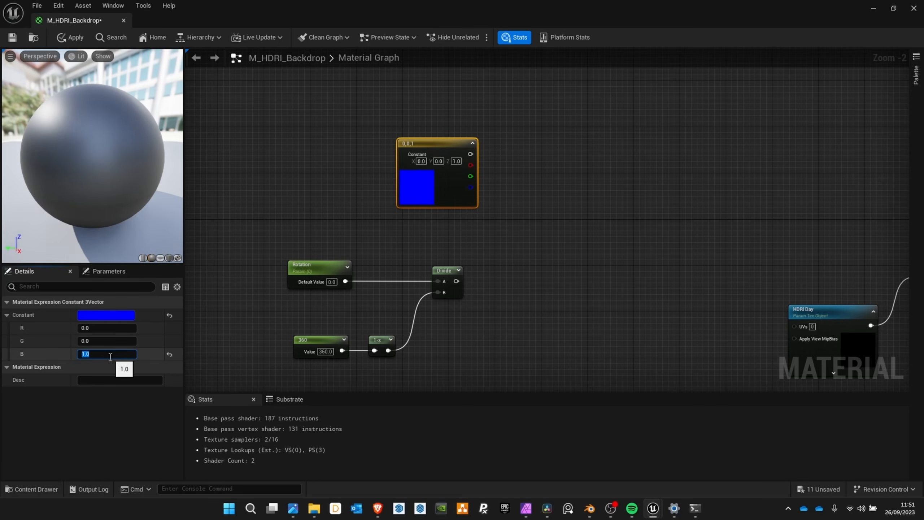
right_drag(548, 124, 508, 104)
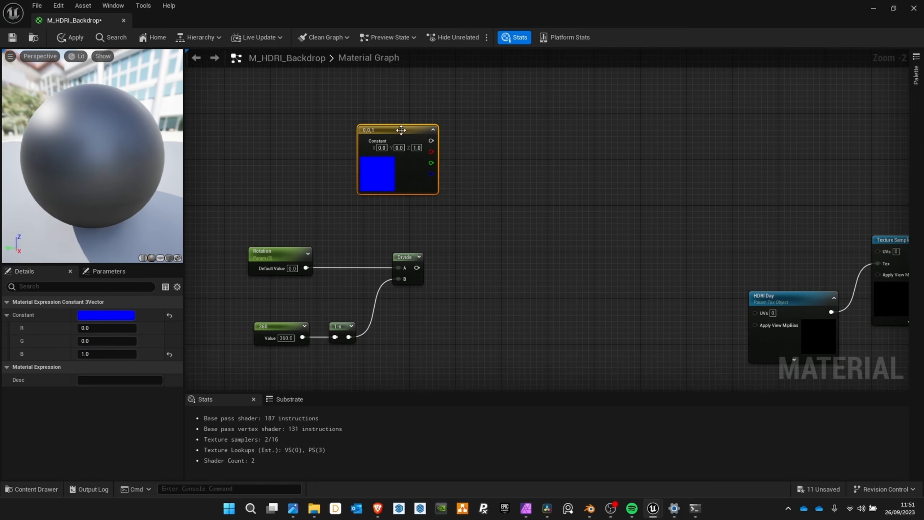
drag(400, 129, 378, 130)
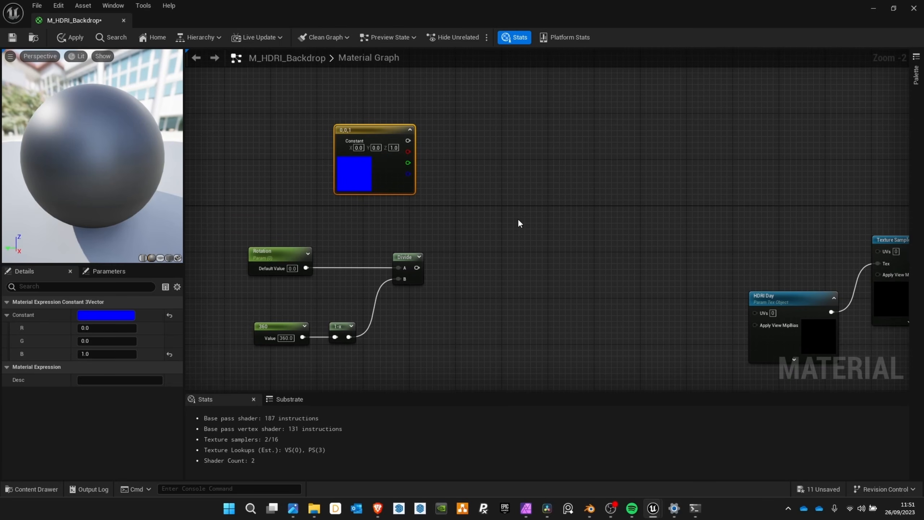
- Add a RotateAboutAxis node and place it between the Divide node and HDRI Day
right_click(537, 211)
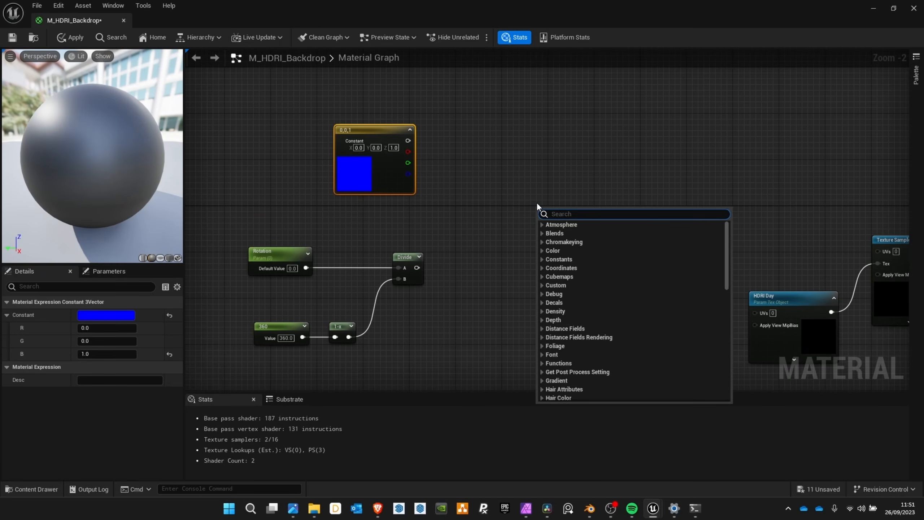
text(rotate )
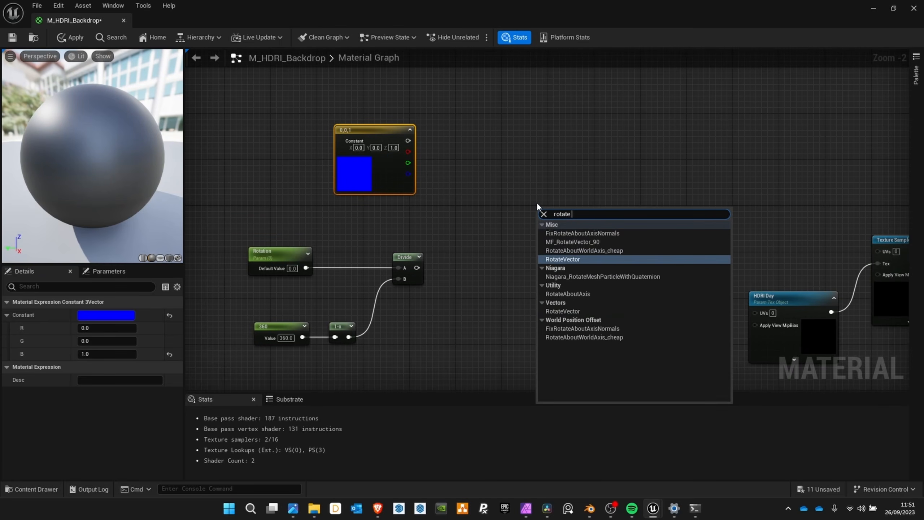
text(ab)
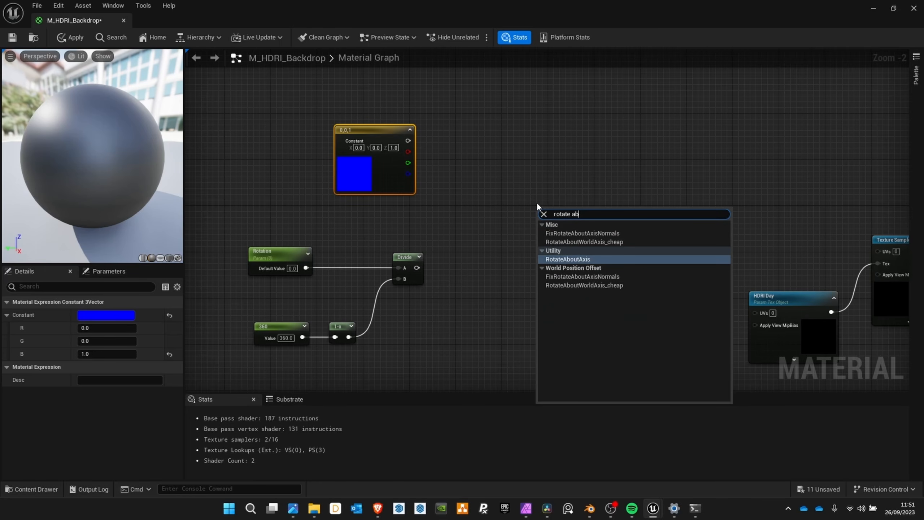
click(567, 262)
drag(546, 208, 501, 218)
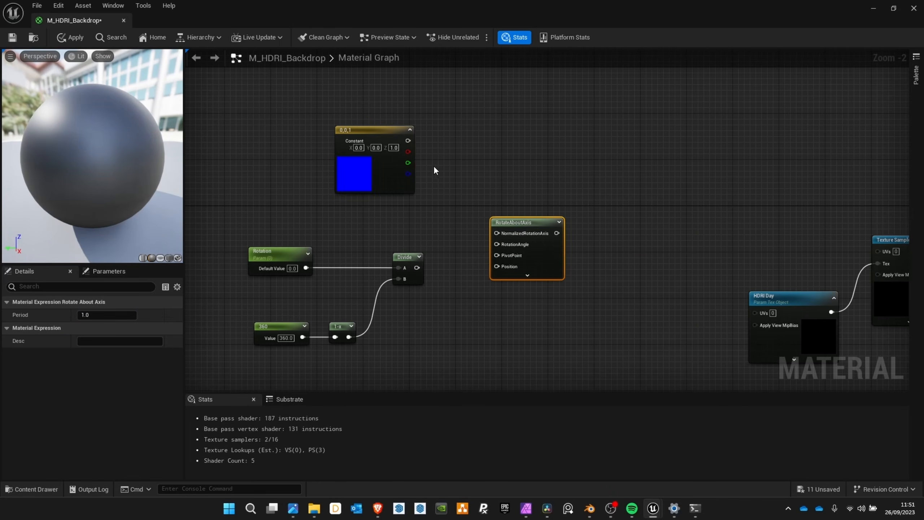
- Connect the 0,0,1 vector to NormalizedRotationAxis and the Divide output to RotationAngle on RotateAboutAxis
drag(408, 141, 498, 237)
scroll(524, 254, up, 2)
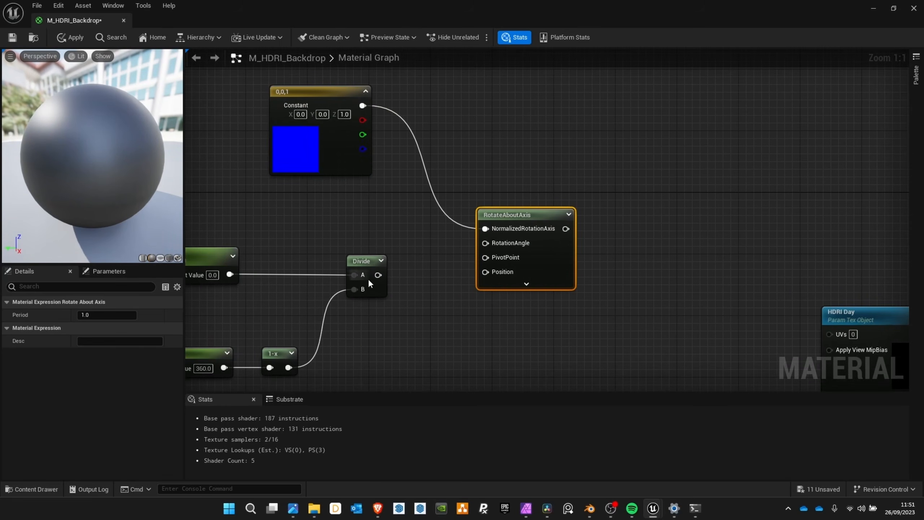
drag(378, 275, 484, 244)
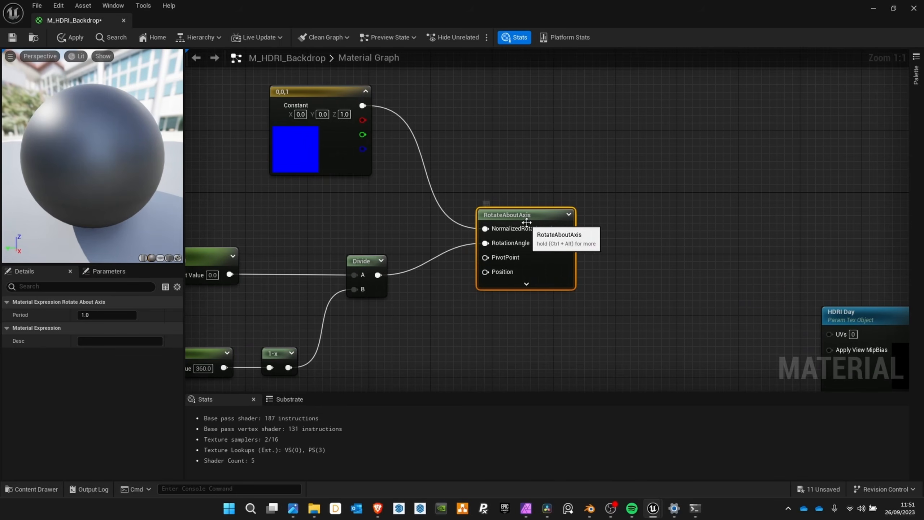
- Add a Constant node with value 0 below the Divide node and connect it to PivotPoint on RotateAboutAxis
right_drag(531, 248, 488, 155)
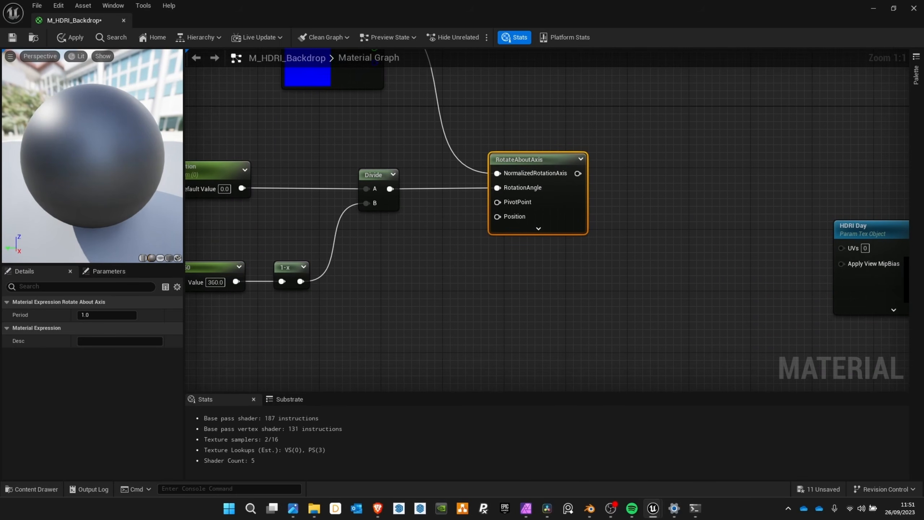
right_drag(369, 309, 436, 211)
right_drag(396, 185, 412, 217)
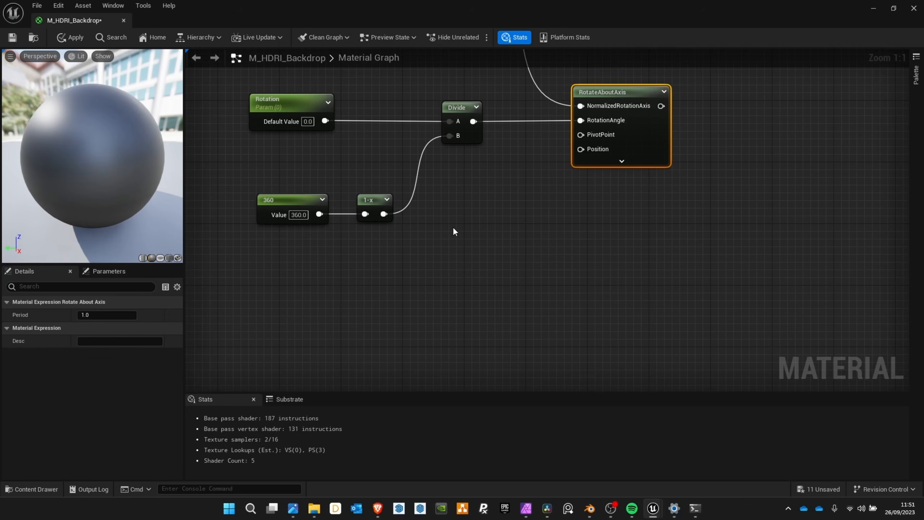
click(452, 222)
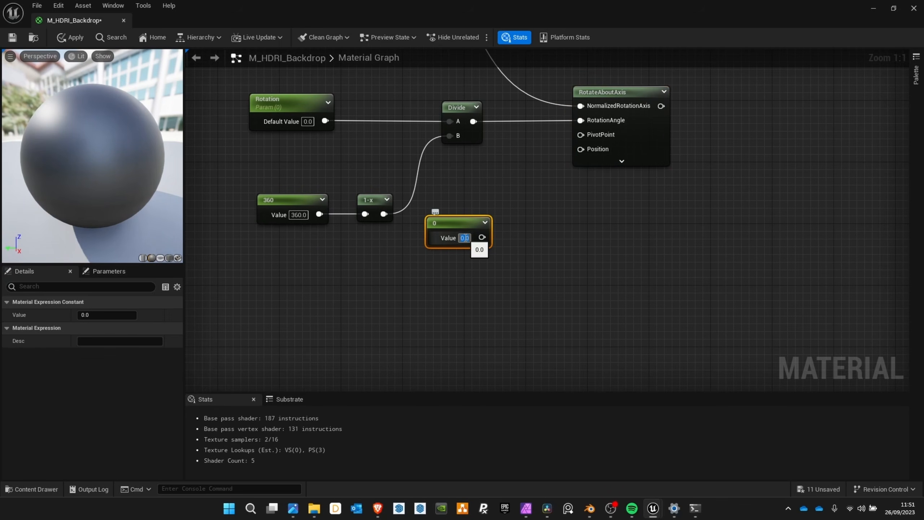
click(482, 201)
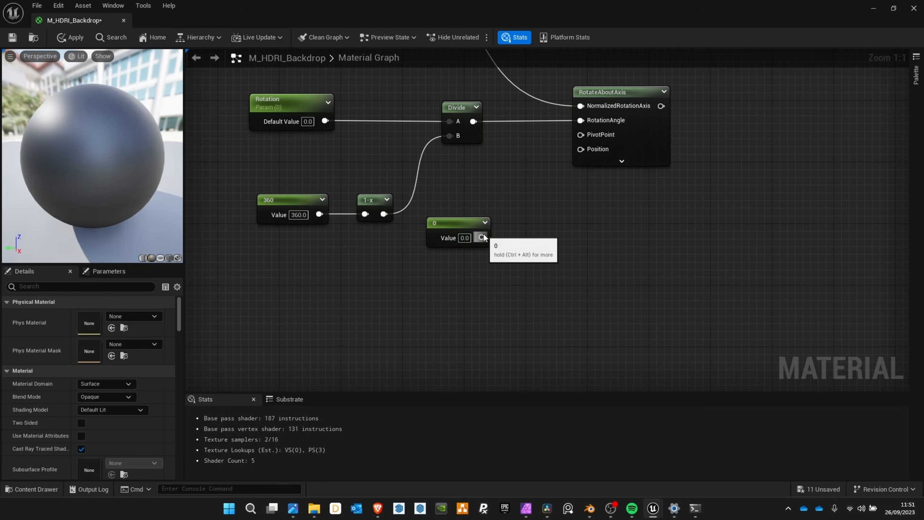
drag(482, 237, 582, 134)
- Move RotateAboutAxis slightly farther from the Divide node and open the node search below the 0 constant
drag(636, 100, 666, 102)
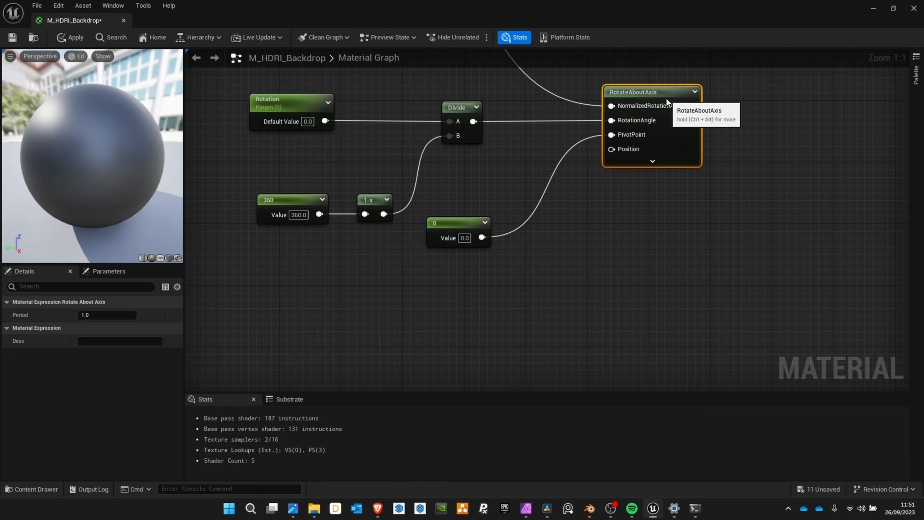
right_drag(553, 265, 562, 219)
right_click(506, 254)
text(a)
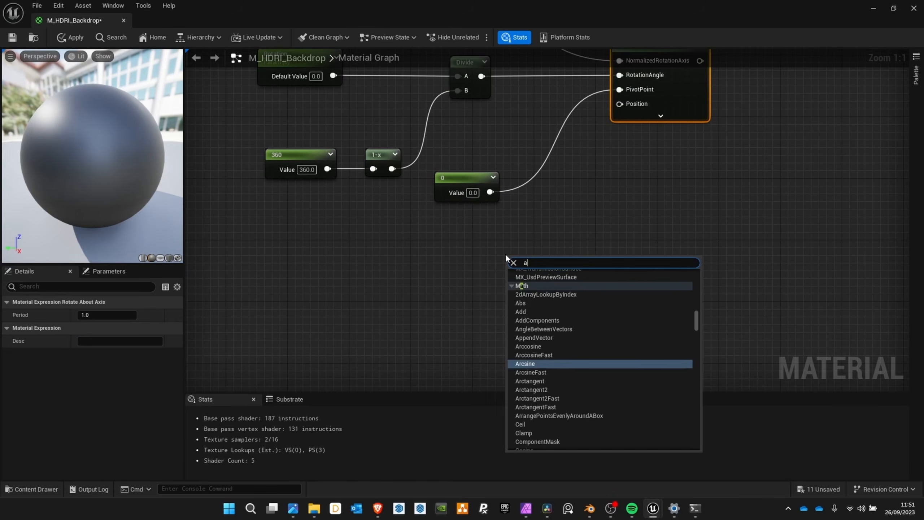
text(bsolut)
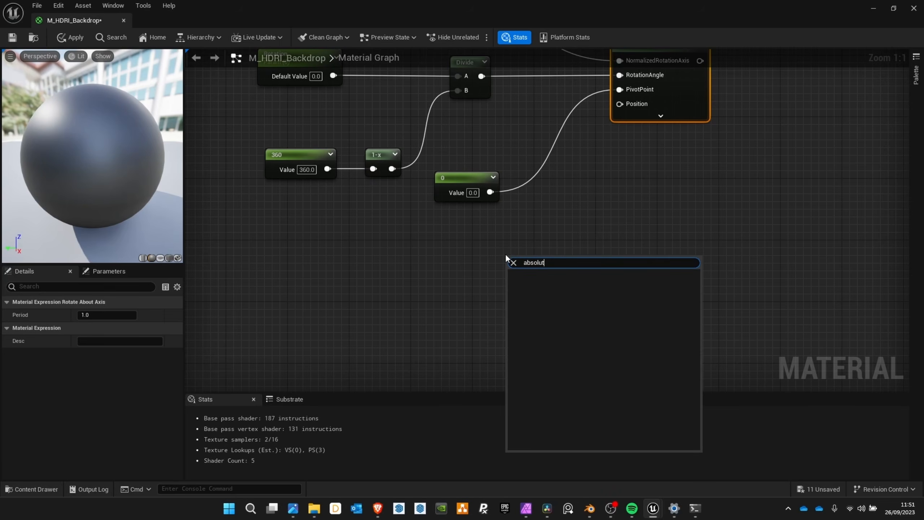
key(BackSpace)
key(BackSpace)
key(BackSpace)
key(BackSpace)
key(BackSpace)
key(BackSpace)
key(BackSpace)
- Add a WorldPosition node below the 0 constant and connect its XYZ output to Position on RotateAboutAxis
text(worl)
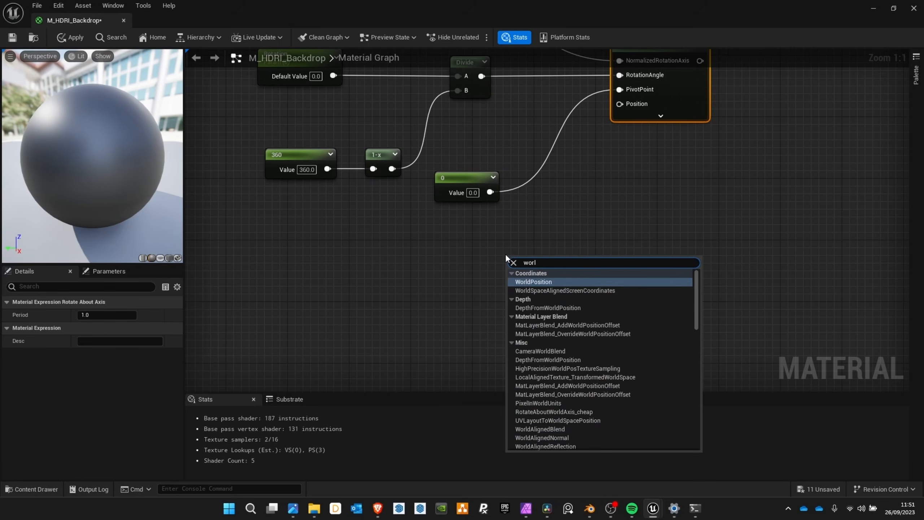
text(d)
click(533, 279)
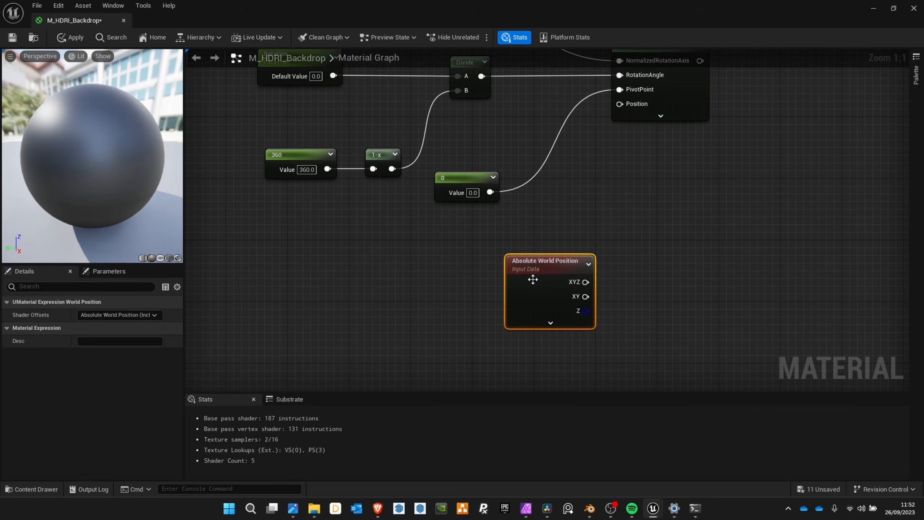
drag(532, 279, 471, 279)
right_drag(550, 242, 475, 255)
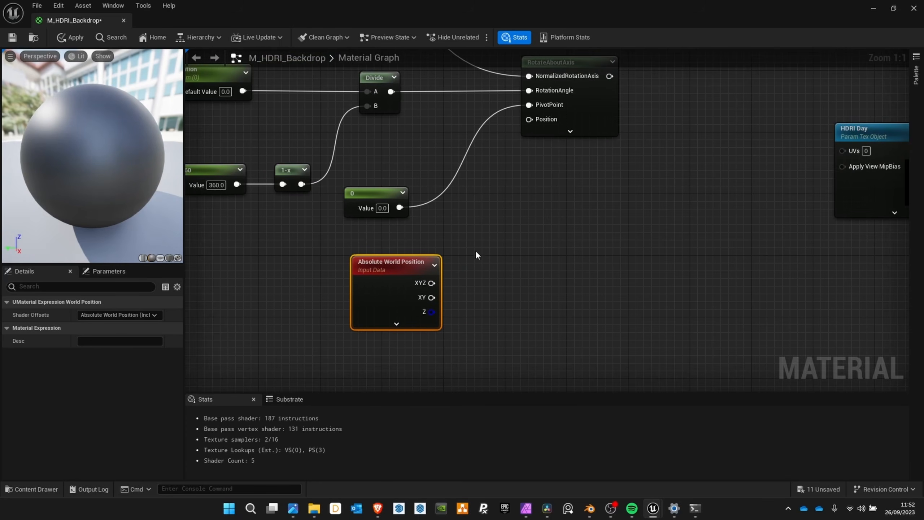
drag(431, 283, 531, 120)
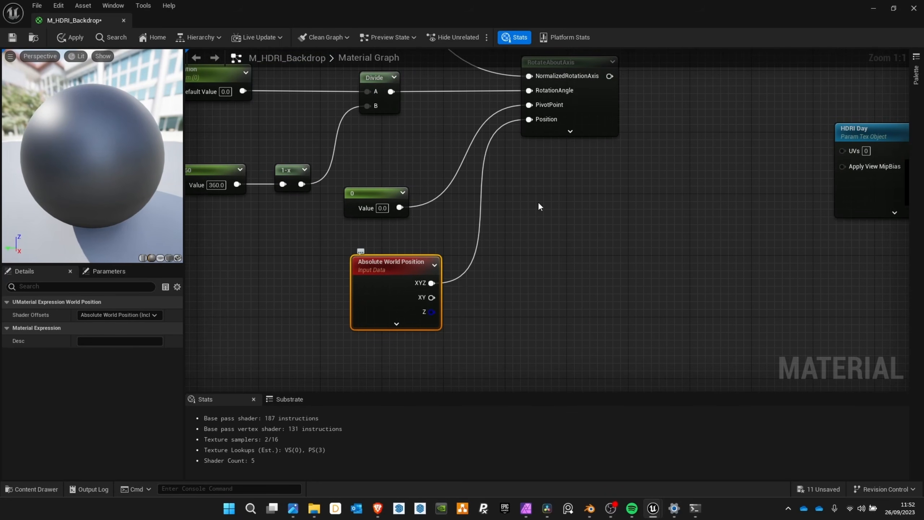
- Add an Add node fed by the RotateAboutAxis output into input A and align it with that node
right_drag(608, 76, 570, 188)
drag(501, 174, 583, 175)
text(add)
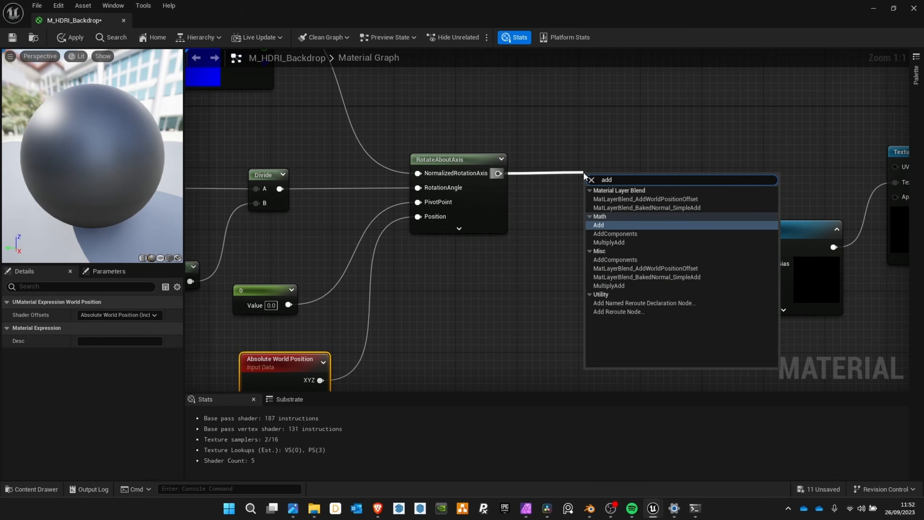
click(602, 225)
drag(597, 174, 596, 165)
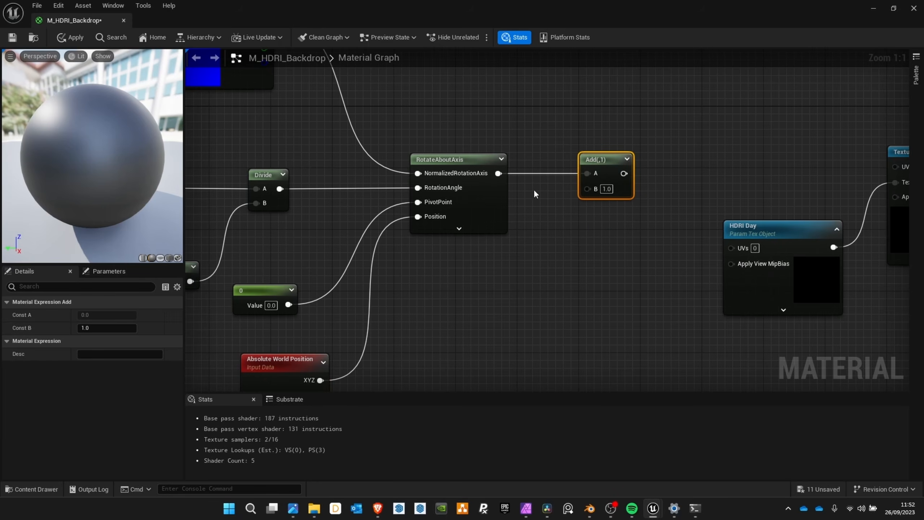
- Connect Absolute World Position XYZ to the Add node's B input and route the wire through a reroute point level with XYZ
scroll(527, 193, down, 1)
drag(350, 358, 578, 192)
drag(600, 163, 609, 164)
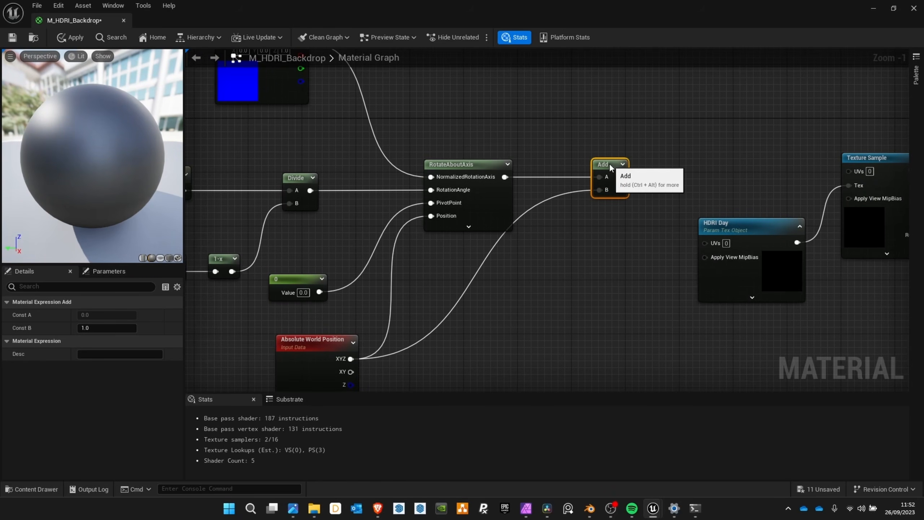
double_click(492, 249)
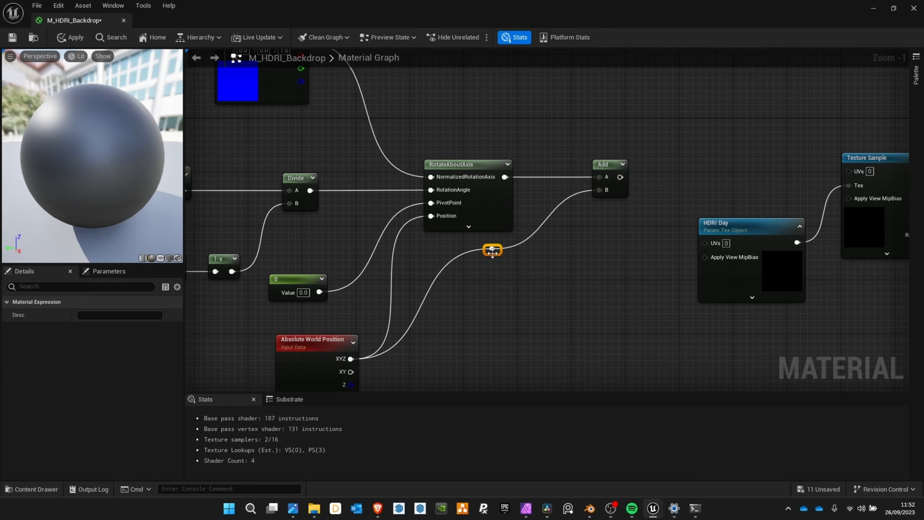
drag(492, 253, 487, 361)
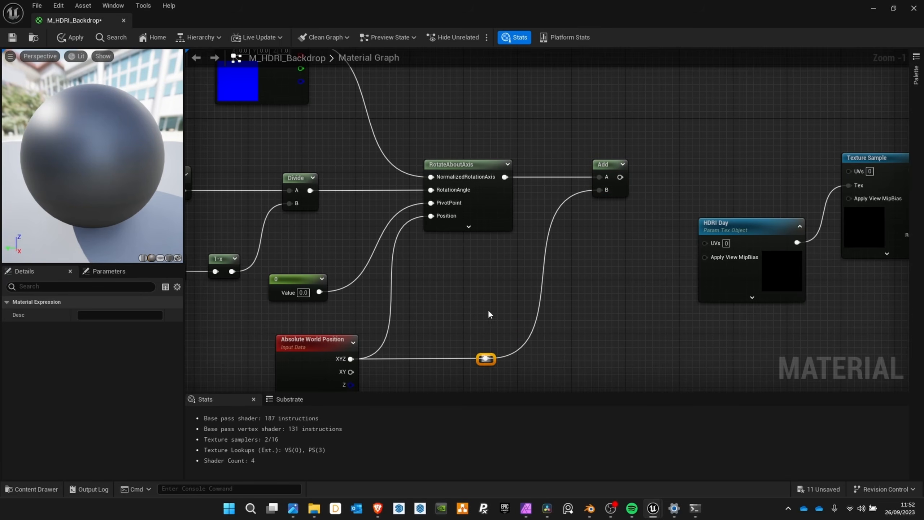
- Move the whole rotation node group farther away from the HDRI Day and Texture Sample nodes
scroll(488, 309, down, 3)
drag(342, 114, 628, 351)
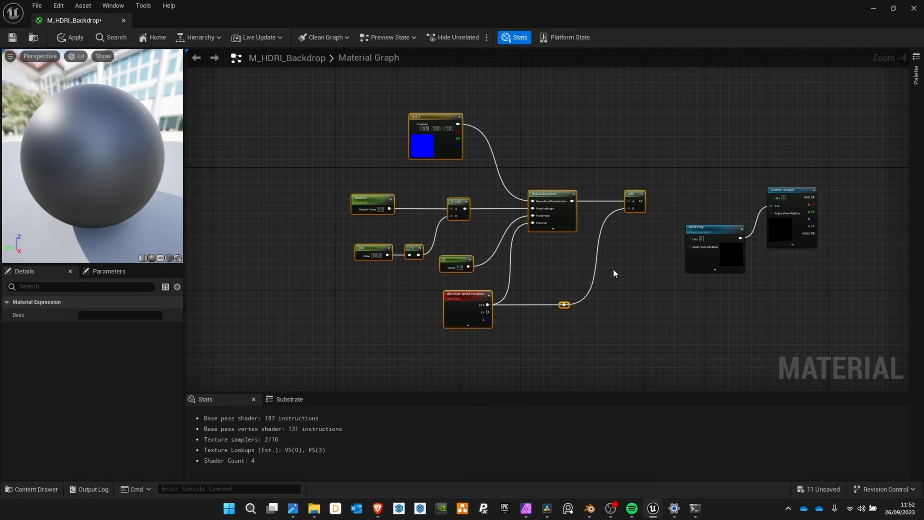
drag(546, 192, 400, 192)
scroll(509, 184, down, 2)
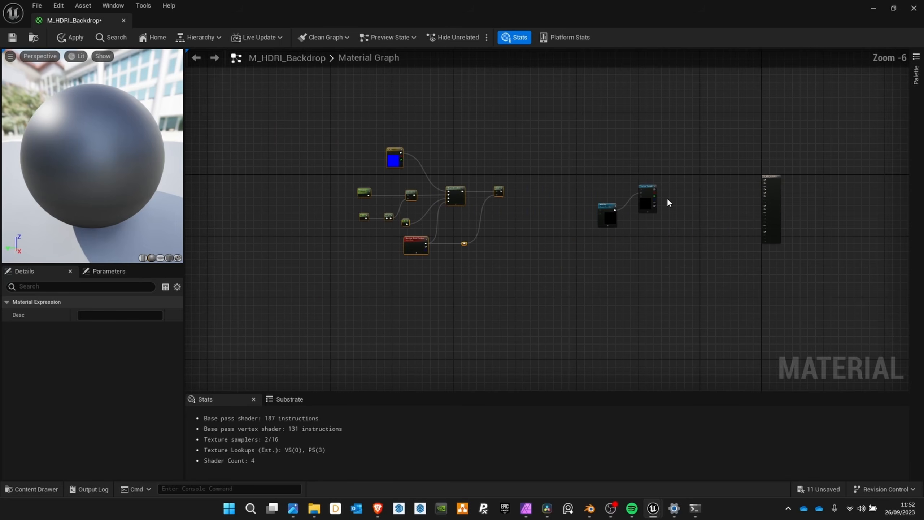
right_drag(667, 198, 718, 187)
- Move the 0,0,1 vector node down so it sits just above the Divide node
scroll(494, 165, up, 3)
right_drag(411, 166, 425, 142)
click(416, 136)
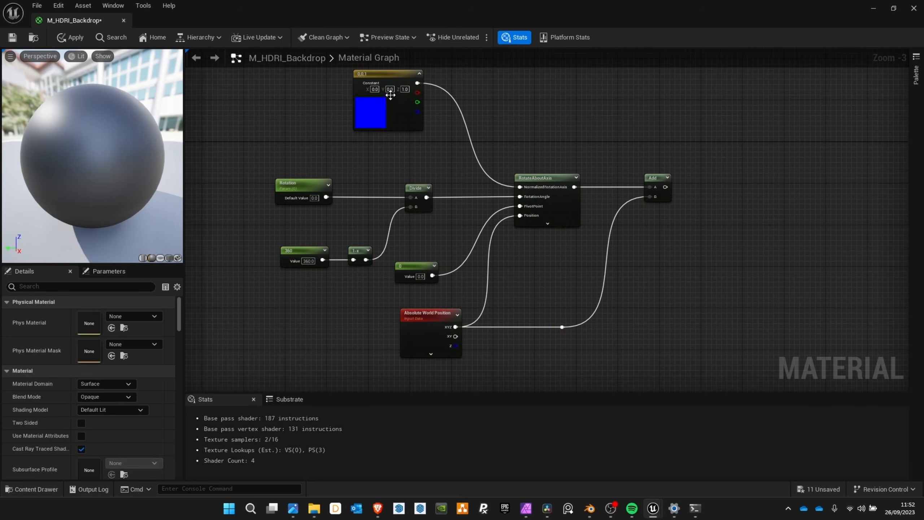
drag(390, 79, 396, 120)
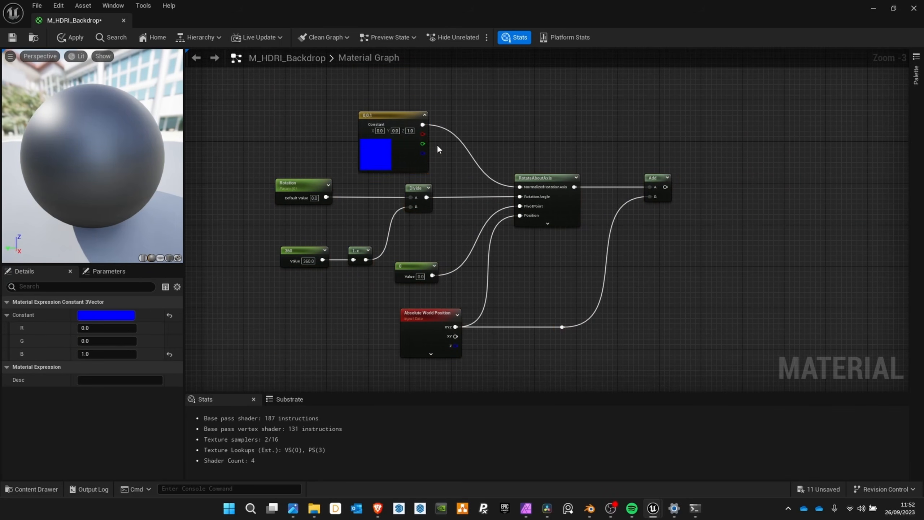
- Enclose all rotation nodes in a comment titled Rotation and enable its bubble when zoomed out
click(269, 105)
scroll(269, 105, down, 1)
drag(269, 103, 613, 317)
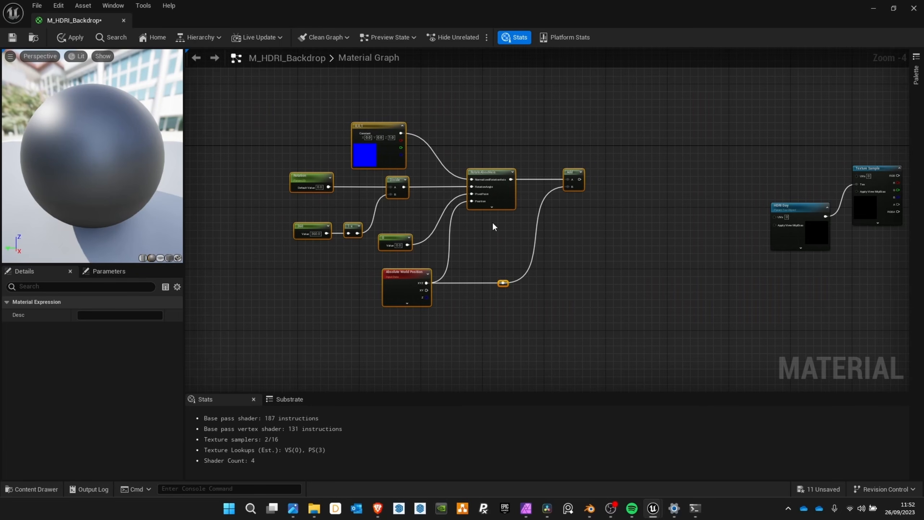
key(c)
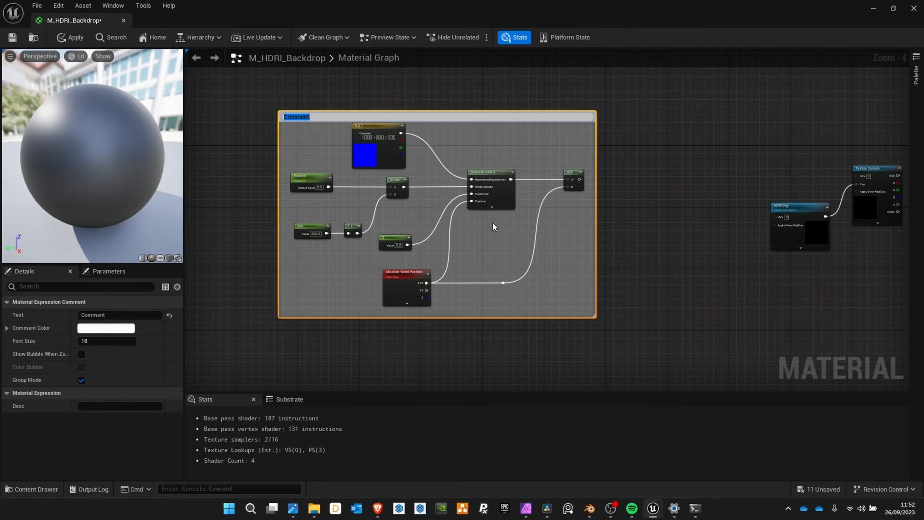
text(Rotation)
click(82, 354)
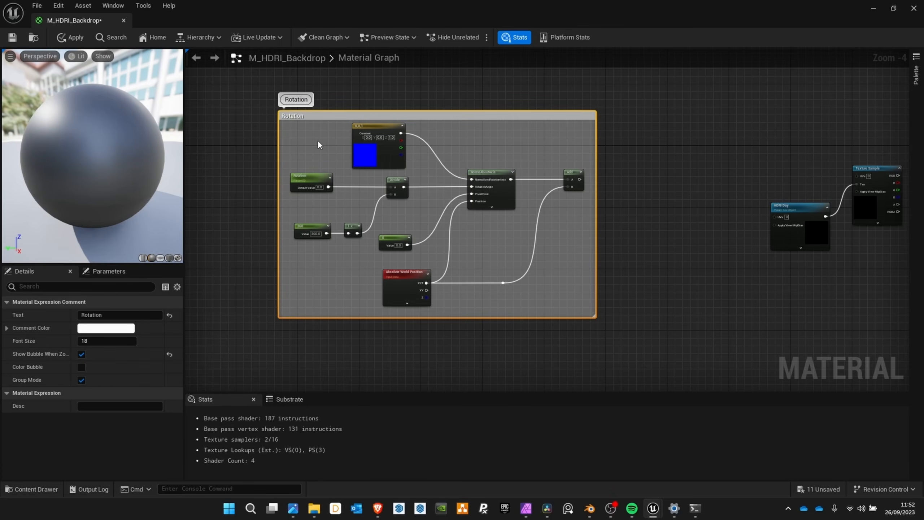
- Connect the Add node's output to the UVs input of the Texture Sample
scroll(659, 186, down, 1)
scroll(724, 208, up, 3)
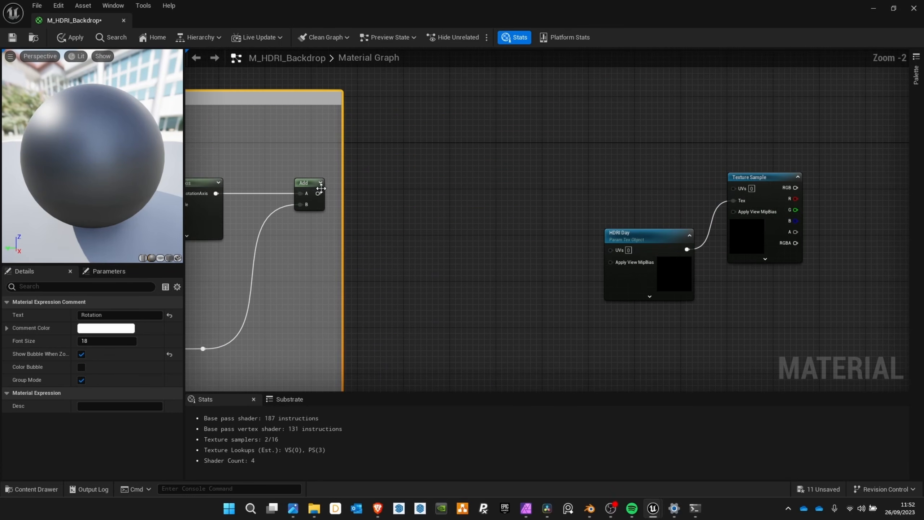
drag(318, 193, 734, 187)
- Move HDRI Day and Texture Sample closer to the rotation nodes, and shift the Rotation comment back to leave a wider gap
drag(609, 159, 766, 267)
drag(763, 185, 553, 189)
scroll(483, 209, down, 2)
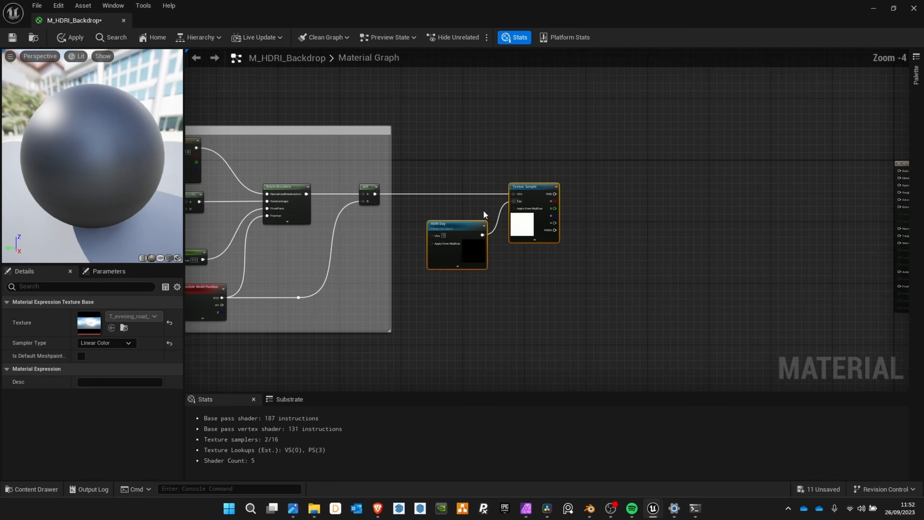
drag(385, 121, 324, 122)
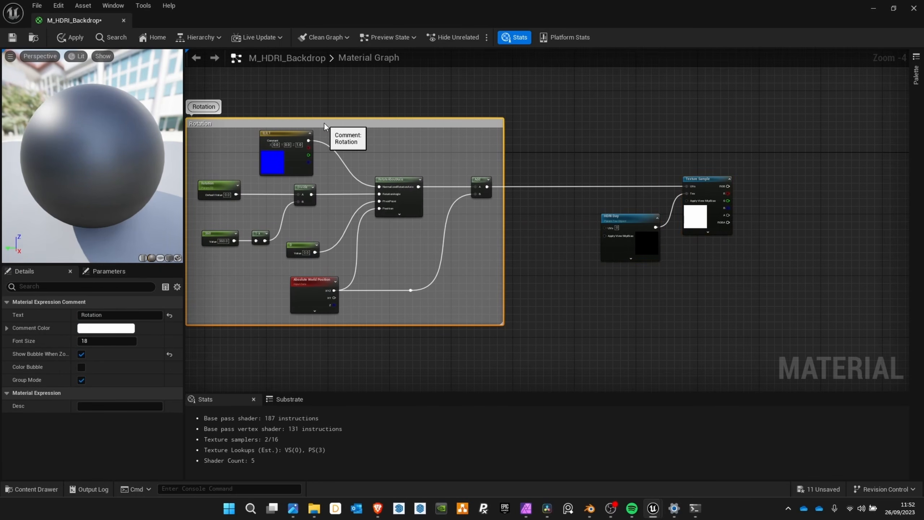
right_drag(702, 159, 556, 143)
scroll(560, 145, up, 2)
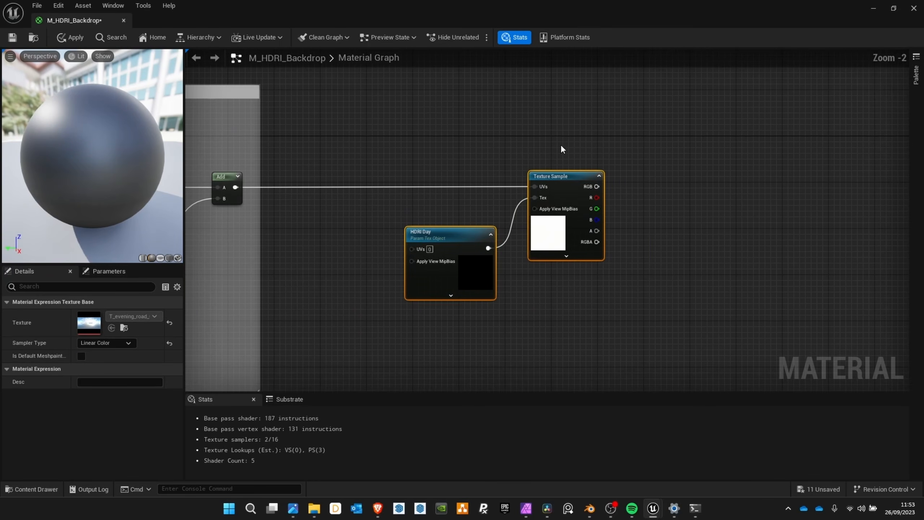
- Add a Constant3Vector node to the graph just below the Texture Sample
click(606, 294)
right_drag(604, 300, 569, 235)
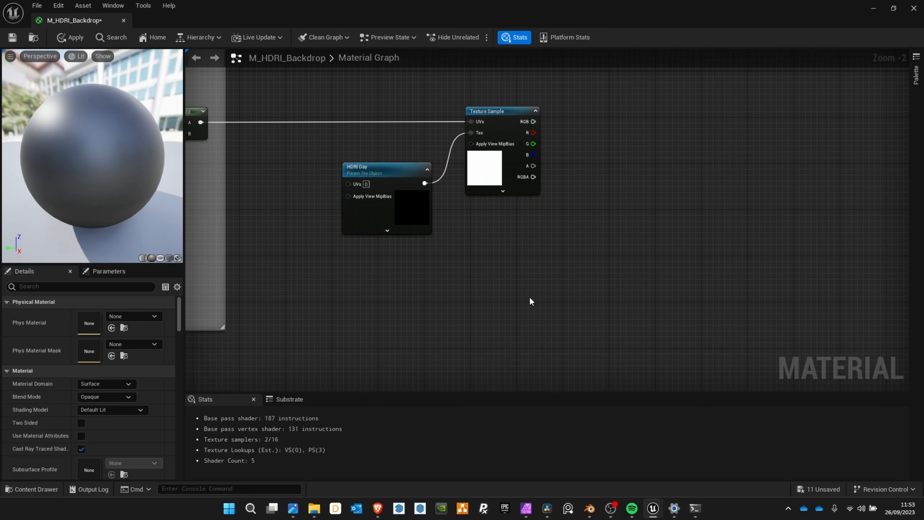
right_click(508, 262)
text(co)
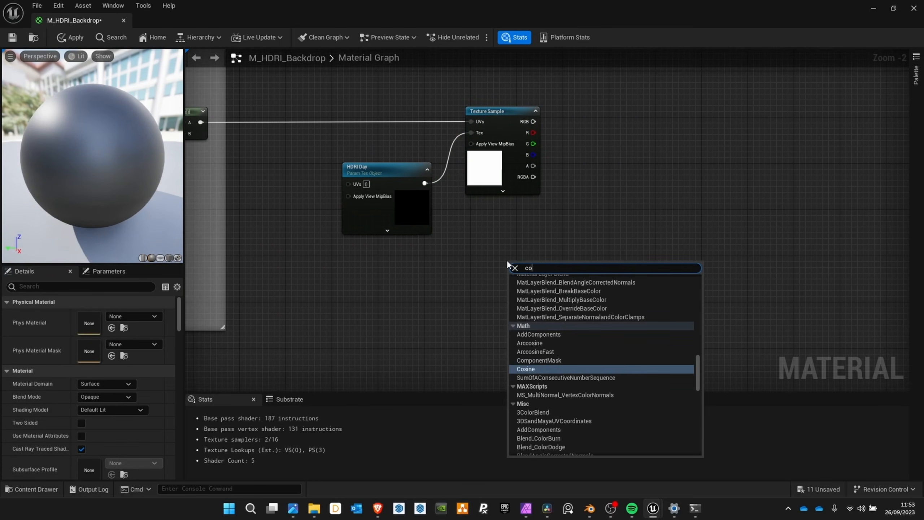
text(ns)
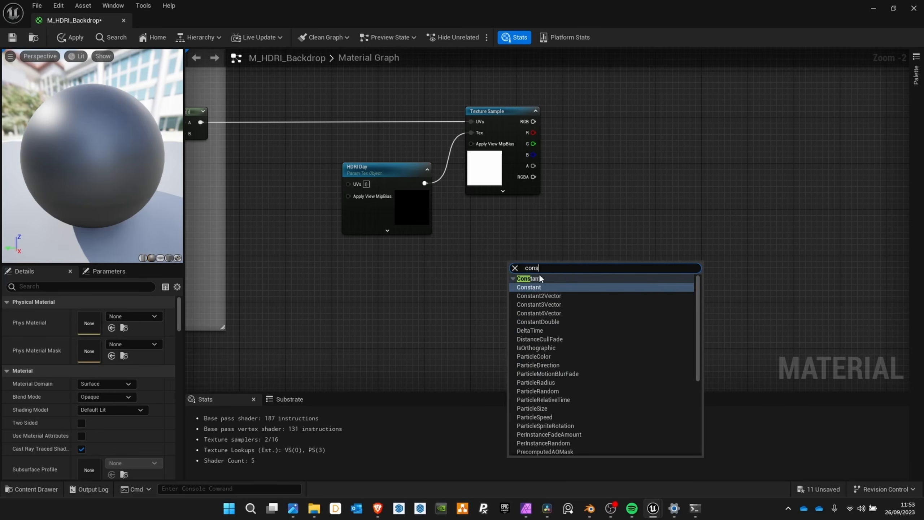
click(546, 304)
drag(548, 271, 535, 267)
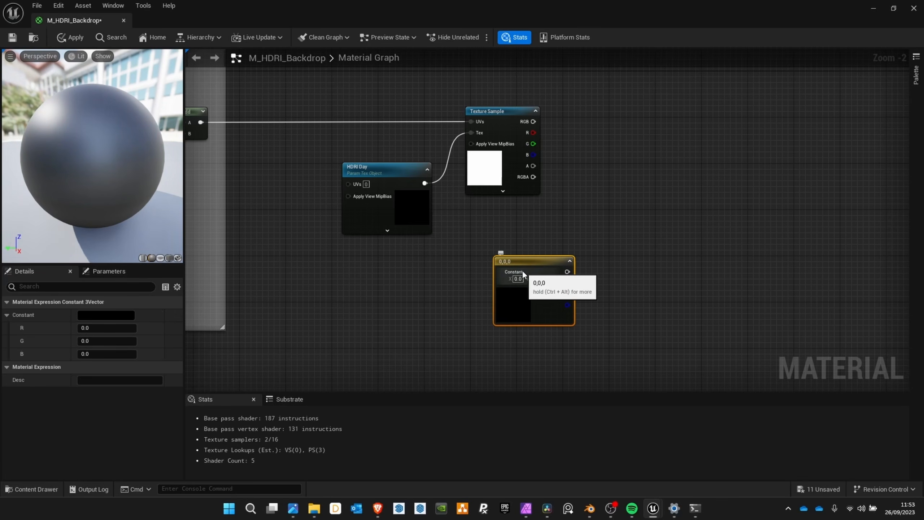
- Convert the Constant3Vector node to a parameter named HDRI Day Control
right_click(538, 267)
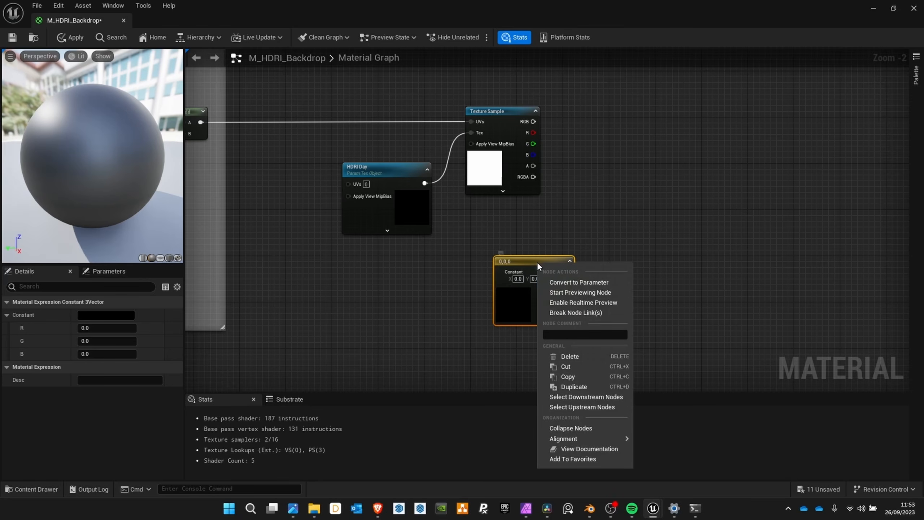
click(567, 282)
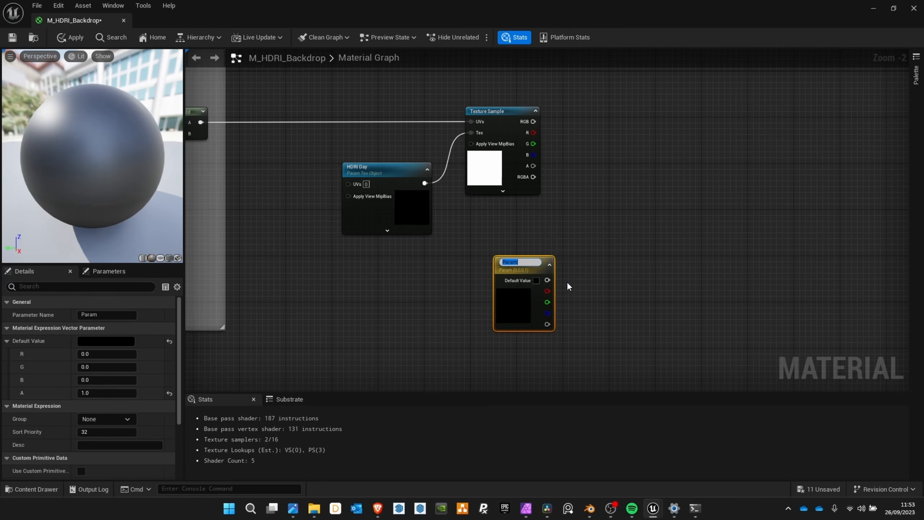
text(HDRI Day Control)
click(601, 274)
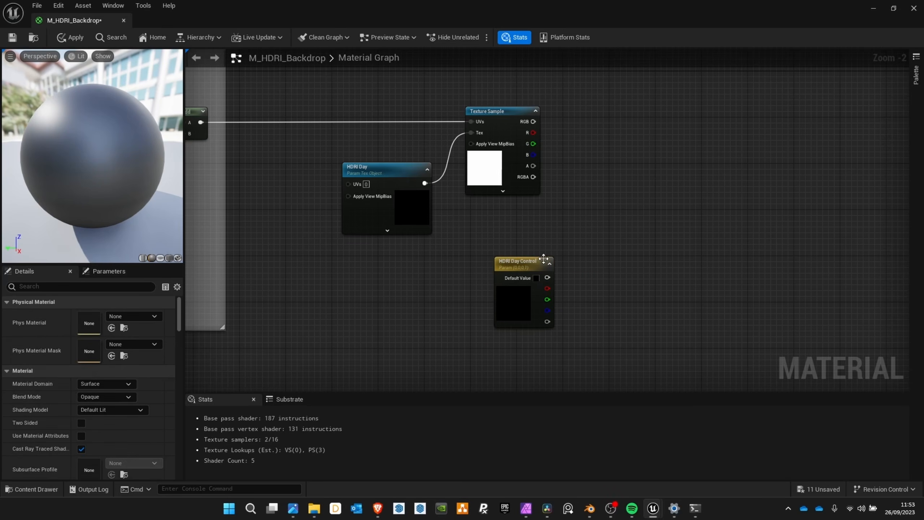
- Set the R, G and B default values of HDRI Day Control to 1
click(522, 267)
click(102, 353)
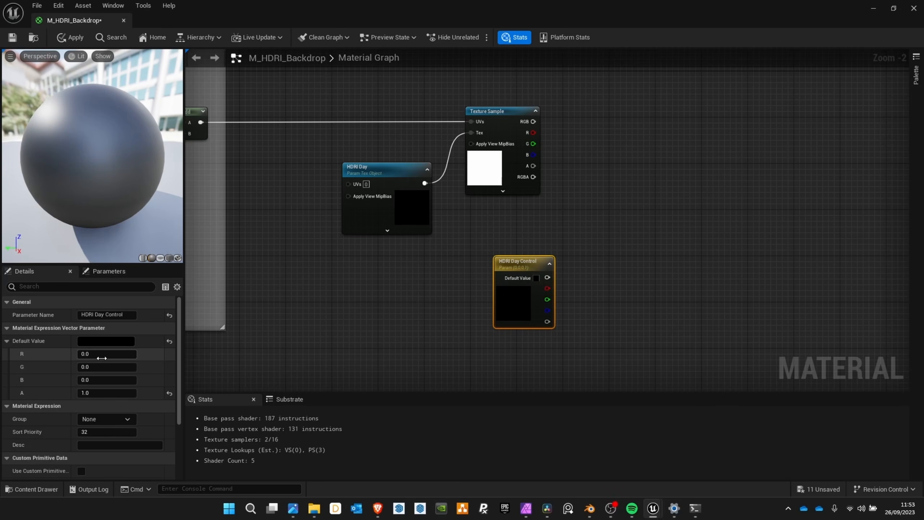
text(1)
click(98, 366)
text(1)
click(103, 379)
text(1)
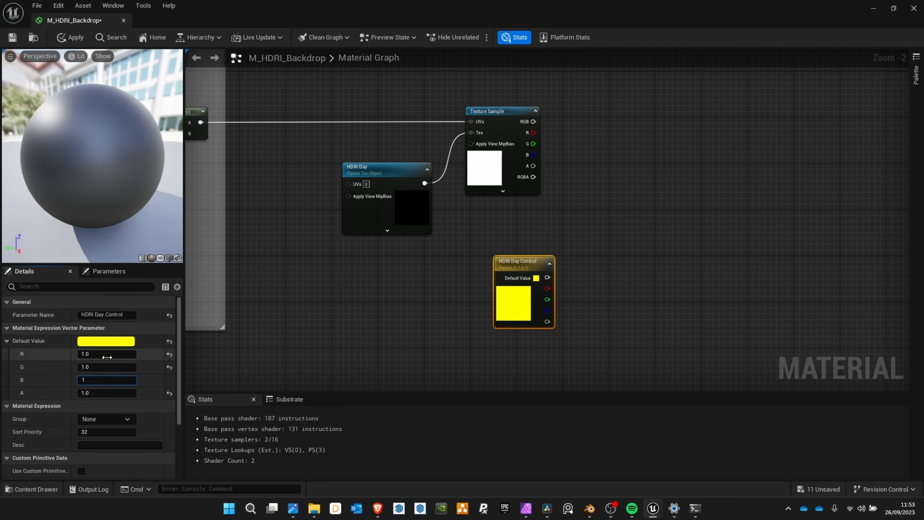
click(107, 356)
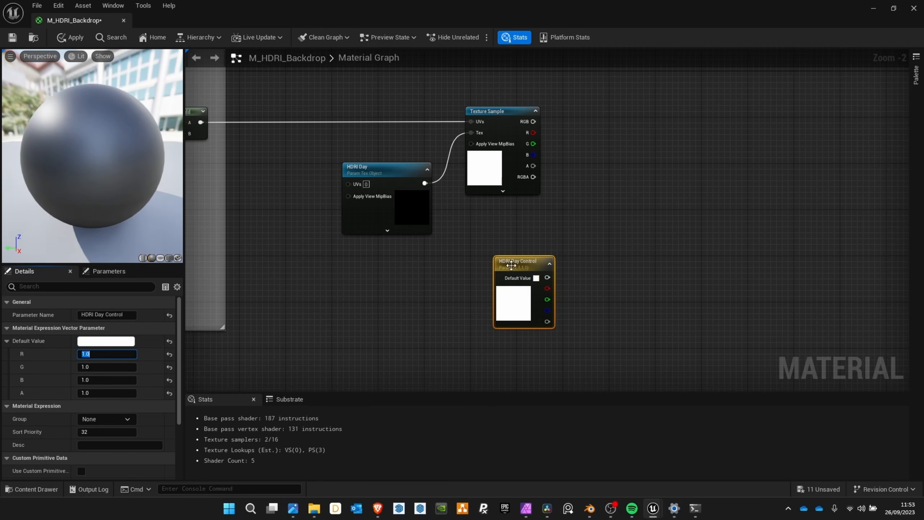
- Name the R, G, B and A channels of HDRI Day Control Saturation, Brightness, Contrast and N/A
scroll(544, 281, up, 2)
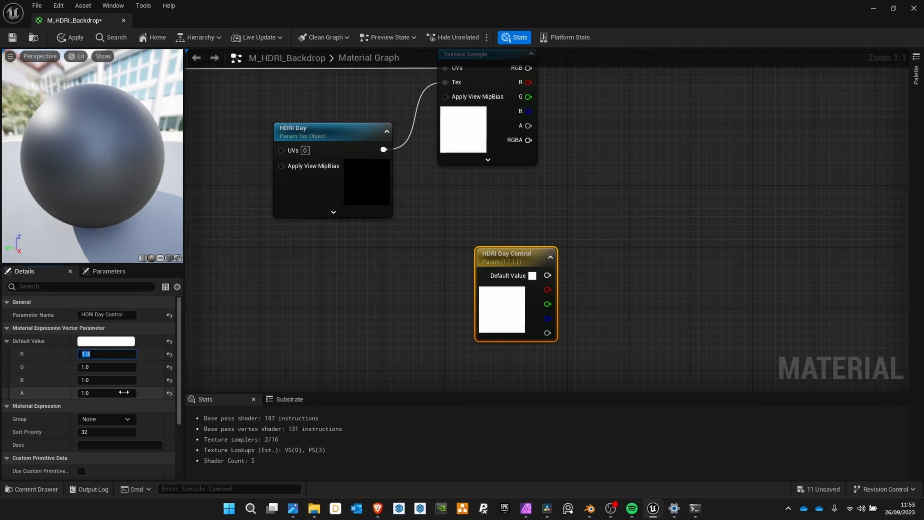
scroll(138, 384, down, 3)
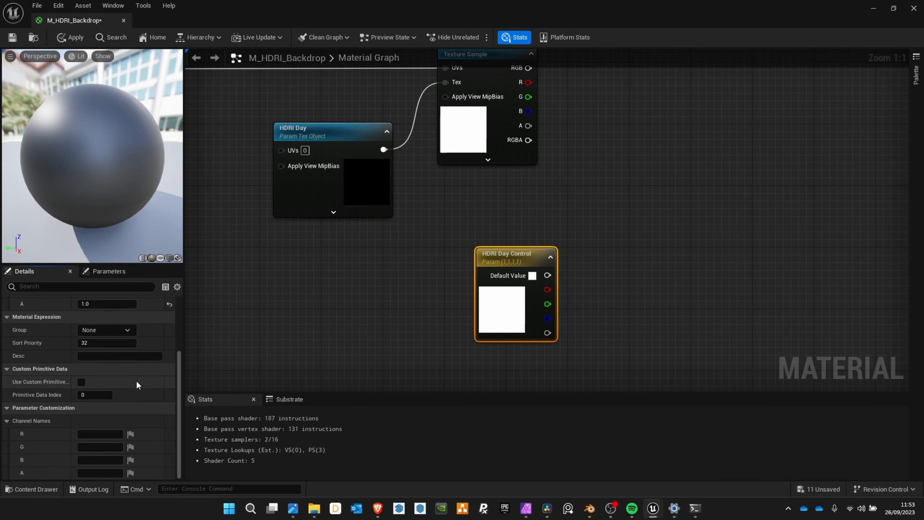
click(7, 407)
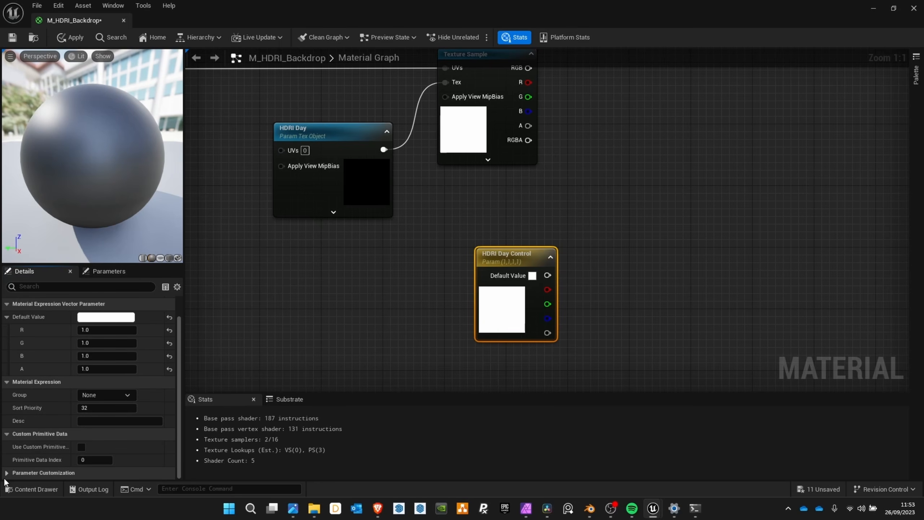
click(13, 473)
scroll(34, 451, down, 2)
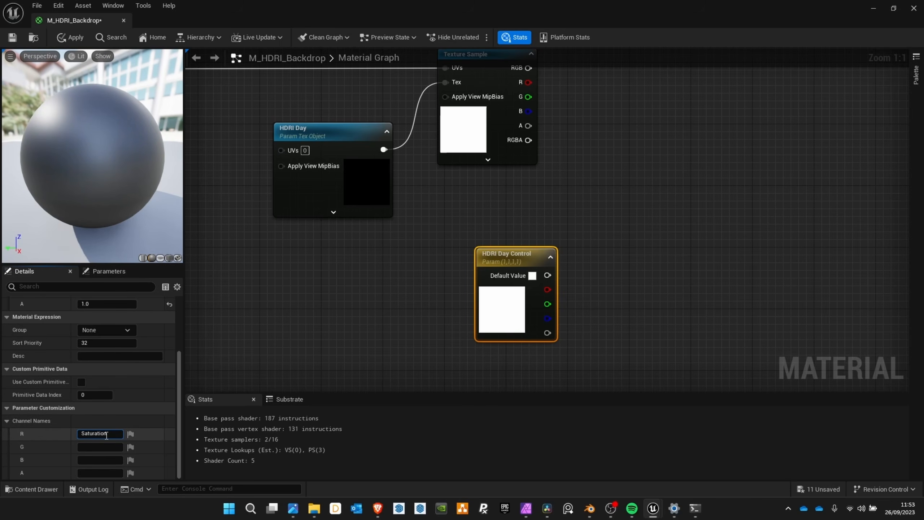
key(Return)
click(101, 447)
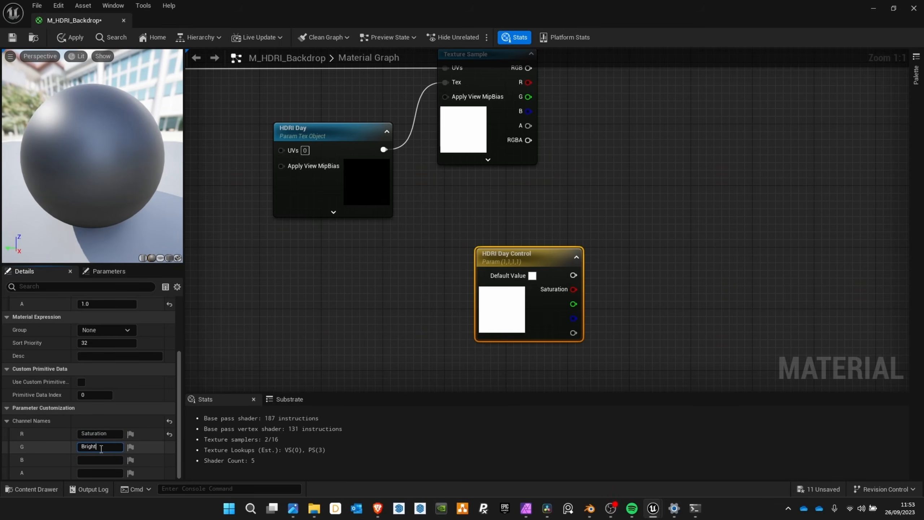
key(Return)
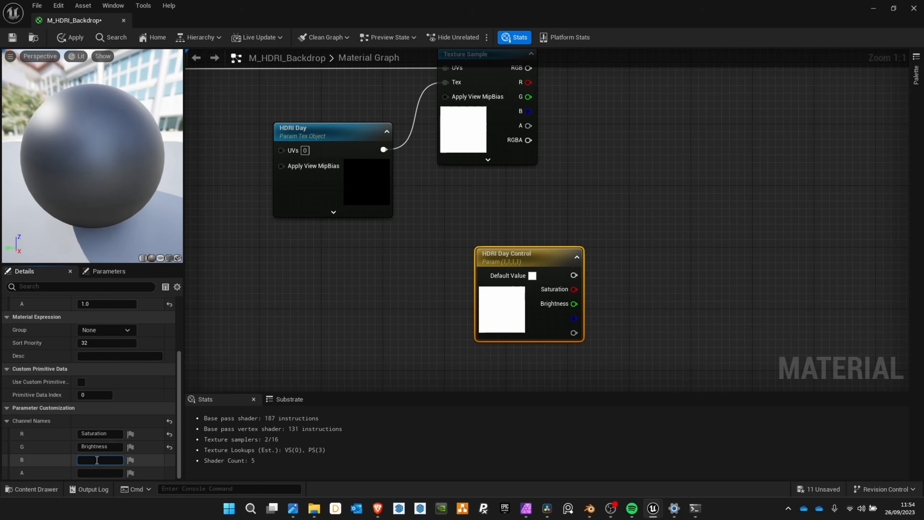
key(Return)
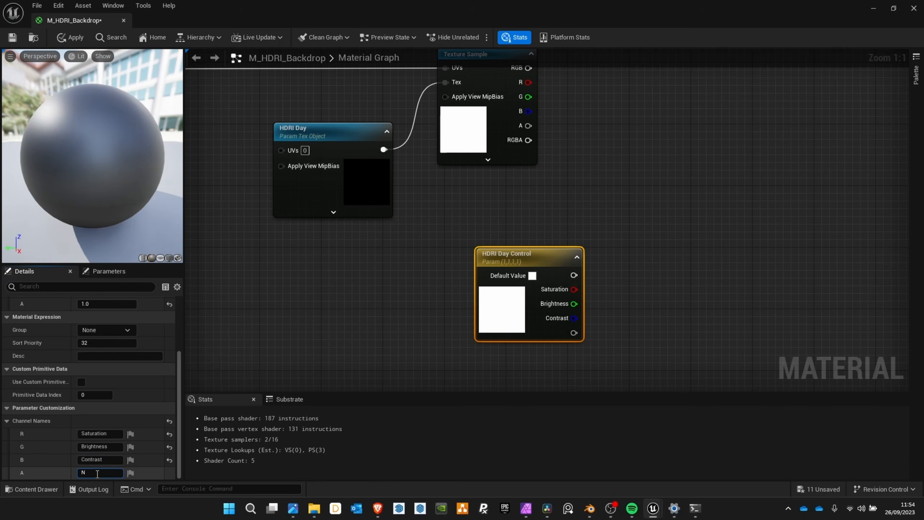
key(Return)
click(438, 299)
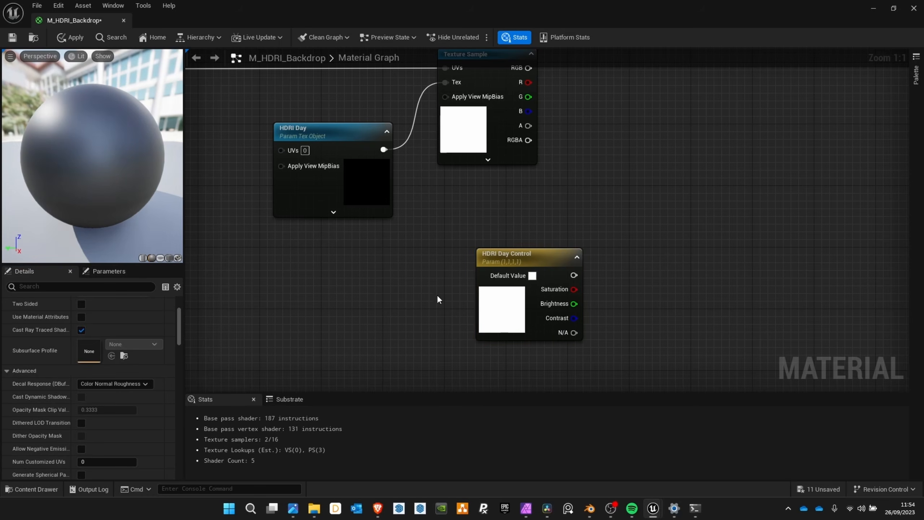
- Move the HDRI Day Control node so its left edge lines up beneath the Texture Sample
right_drag(648, 250, 503, 275)
right_drag(442, 221, 498, 243)
drag(446, 301, 412, 277)
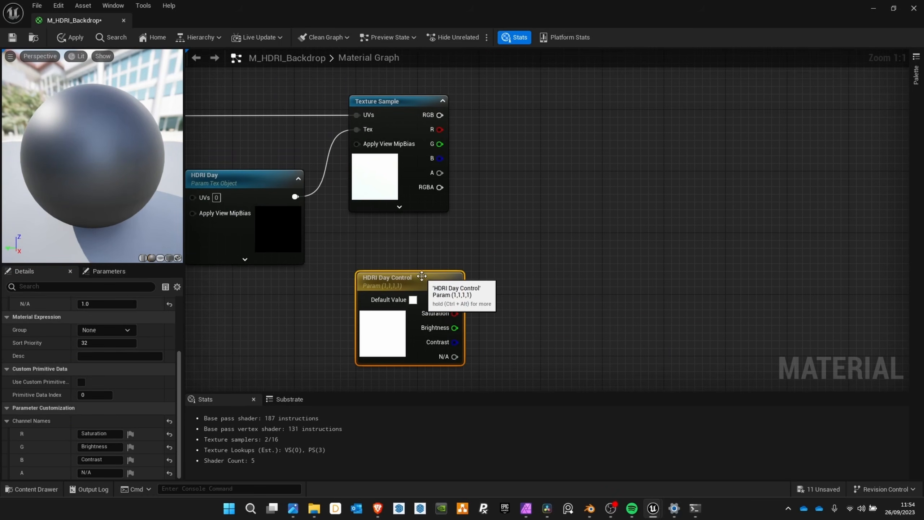
right_drag(483, 187, 431, 227)
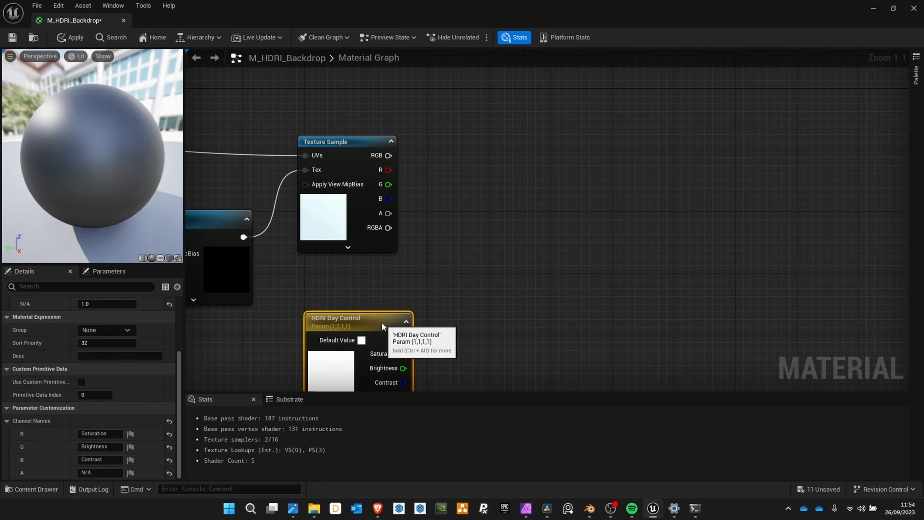
drag(385, 330, 378, 321)
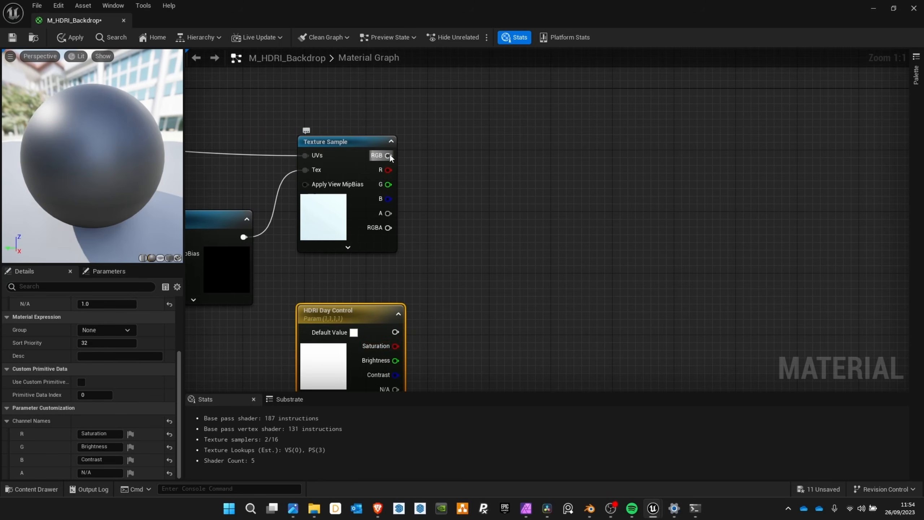
- Add a Desaturation node fed by the Texture Sample's RGB output and line it up with that node
drag(388, 156, 513, 156)
text(desa)
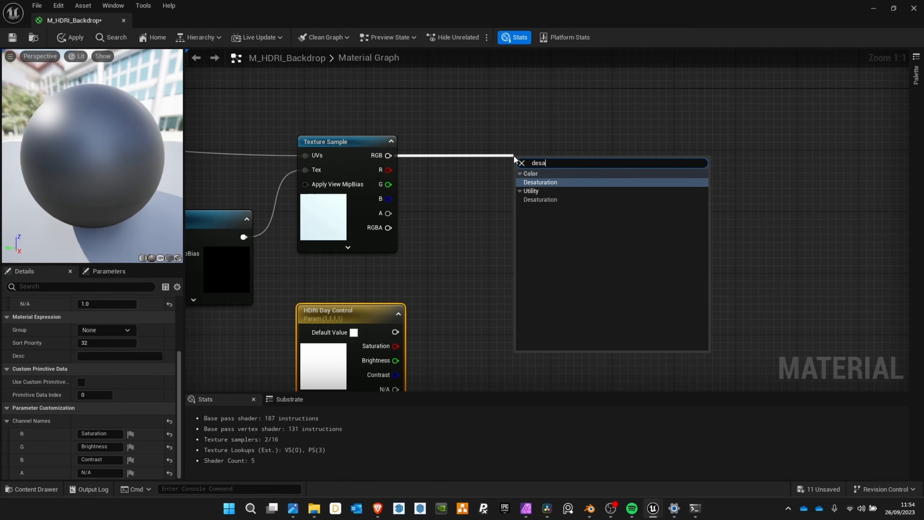
click(543, 183)
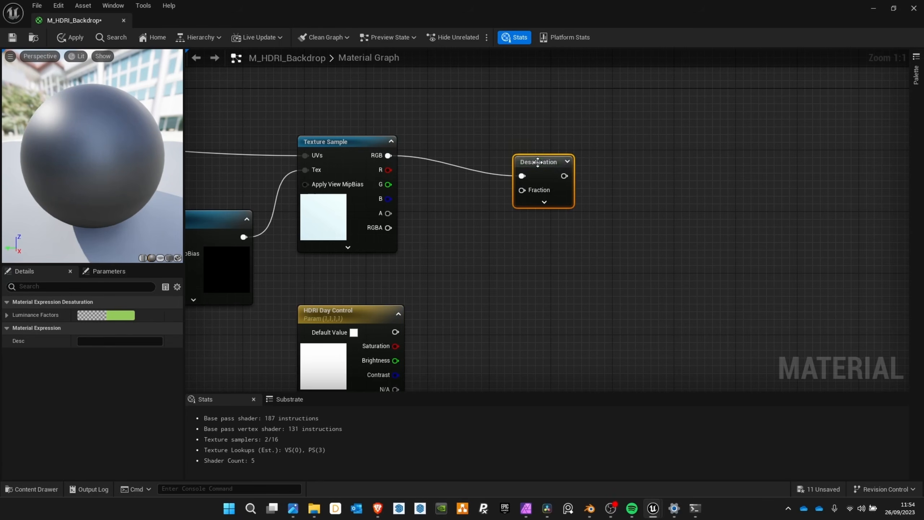
- Route the Saturation output through a new OneMinus node into the Desaturation's Fraction input, and nudge HDRI Day Control into place
right_drag(414, 322, 419, 242)
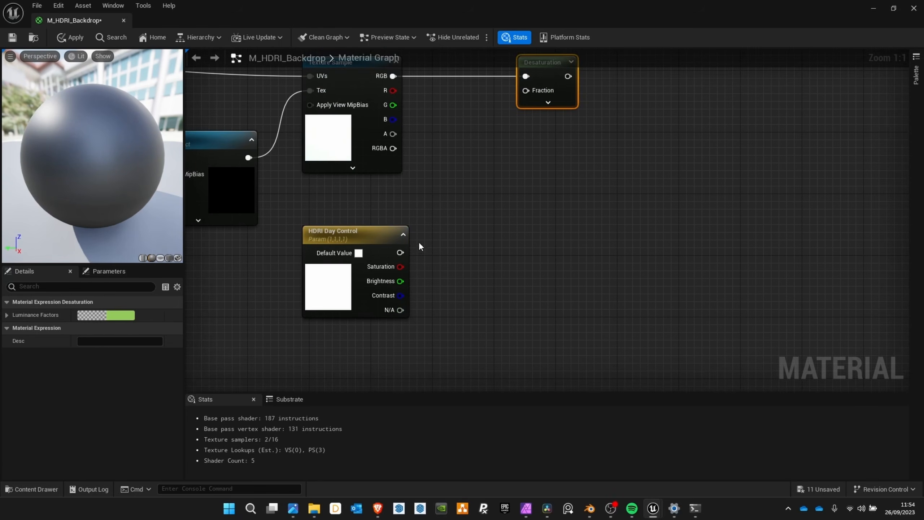
drag(402, 266, 457, 196)
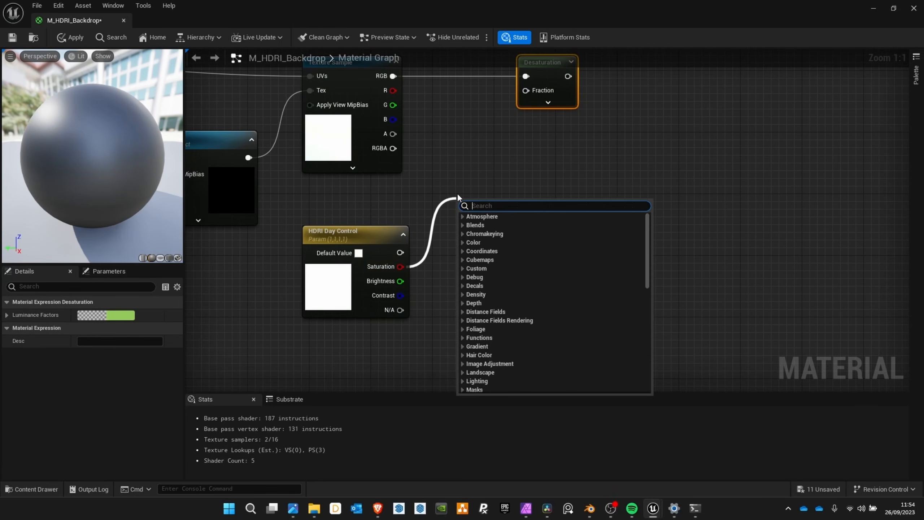
text(one mi)
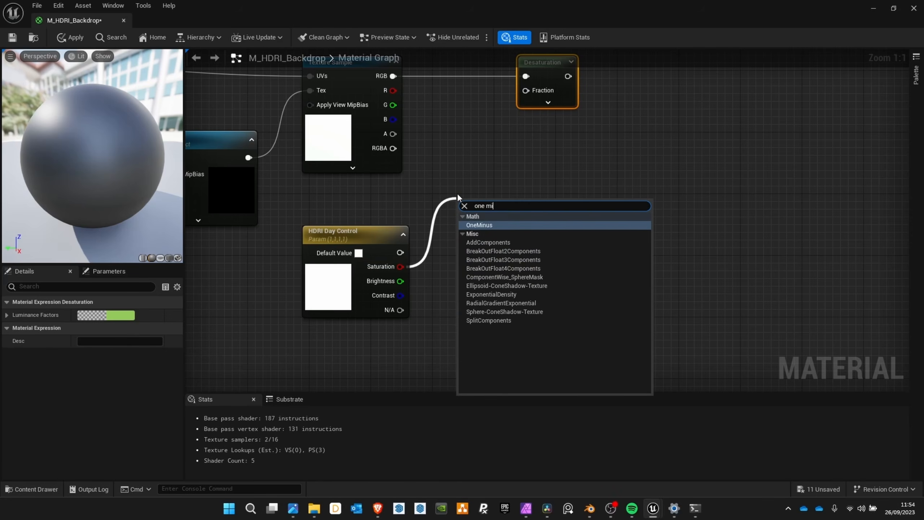
key(Return)
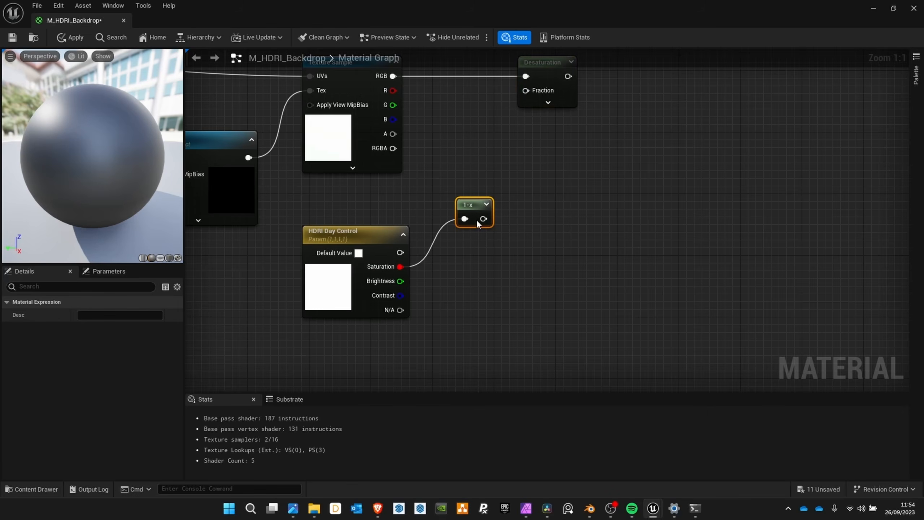
drag(482, 218, 475, 196)
right_drag(430, 215, 412, 262)
drag(343, 274, 350, 265)
right_drag(381, 222, 327, 238)
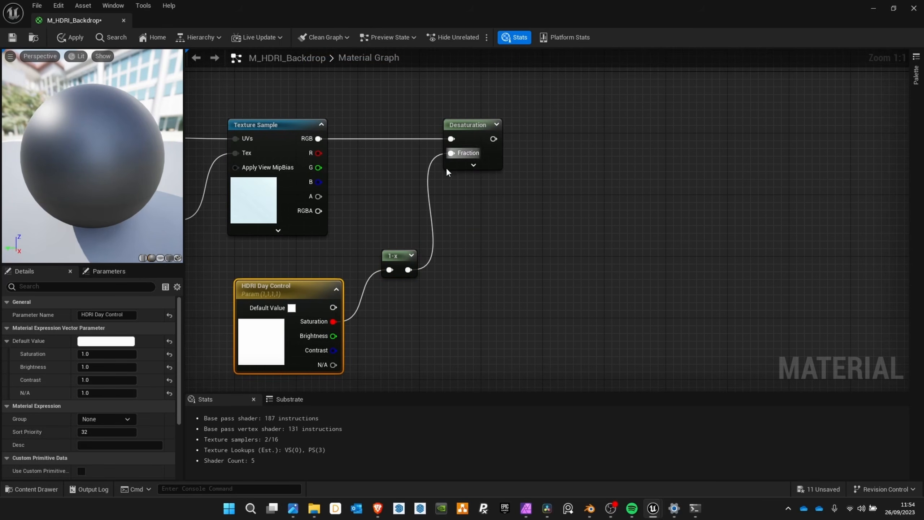
- Multiply the Desaturation output by the Brightness channel of HDRI Day Control using a new Multiply node
drag(493, 139, 573, 139)
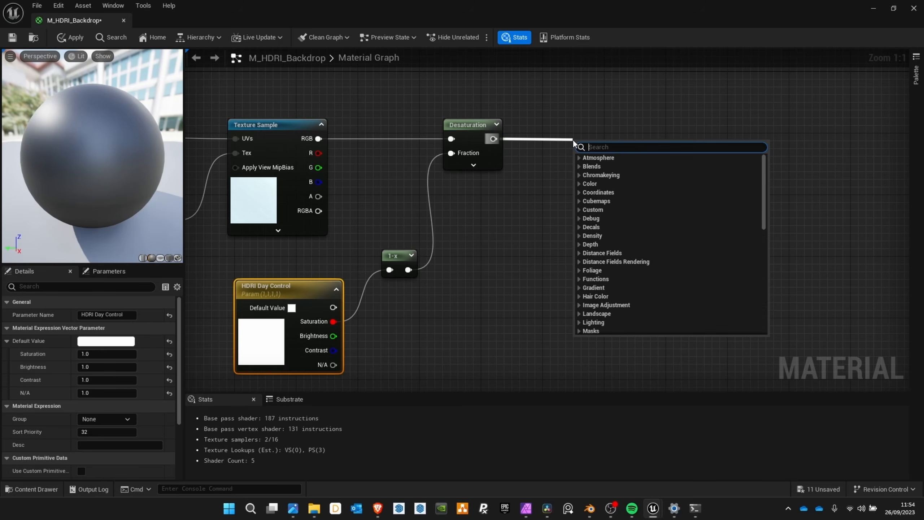
text(multipl)
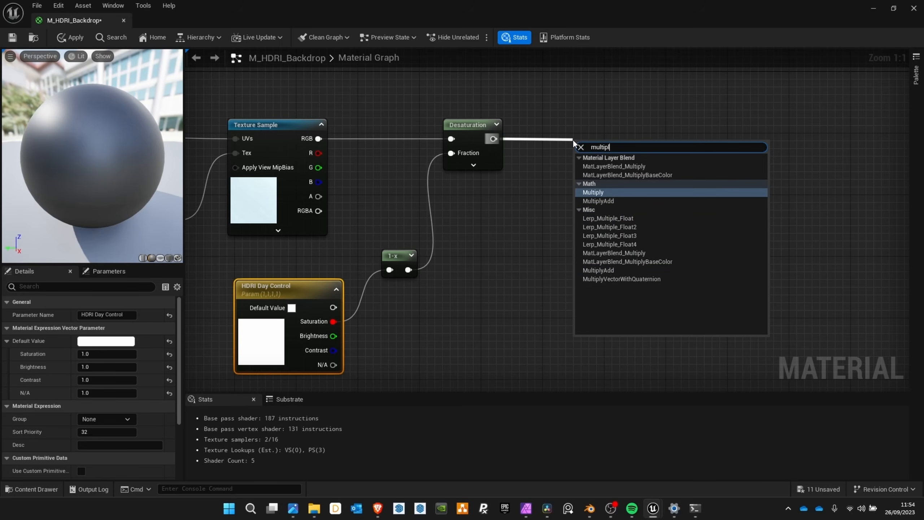
key(Return)
drag(604, 147, 598, 125)
drag(338, 336, 575, 154)
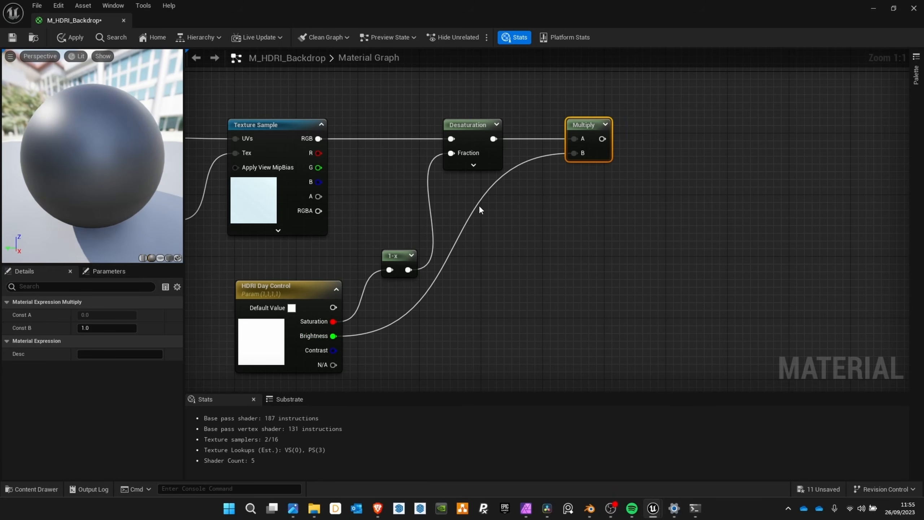
- Add a reroute node on the Brightness wire beside HDRI Day Control, and move it up slightly together with the control and OneMinus nodes
double_click(476, 205)
drag(477, 208, 436, 344)
drag(299, 248, 487, 361)
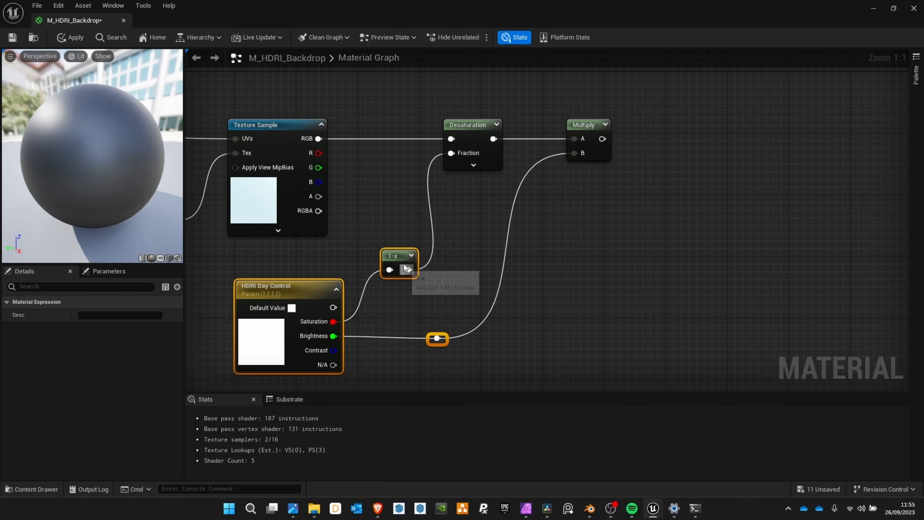
drag(403, 256, 405, 240)
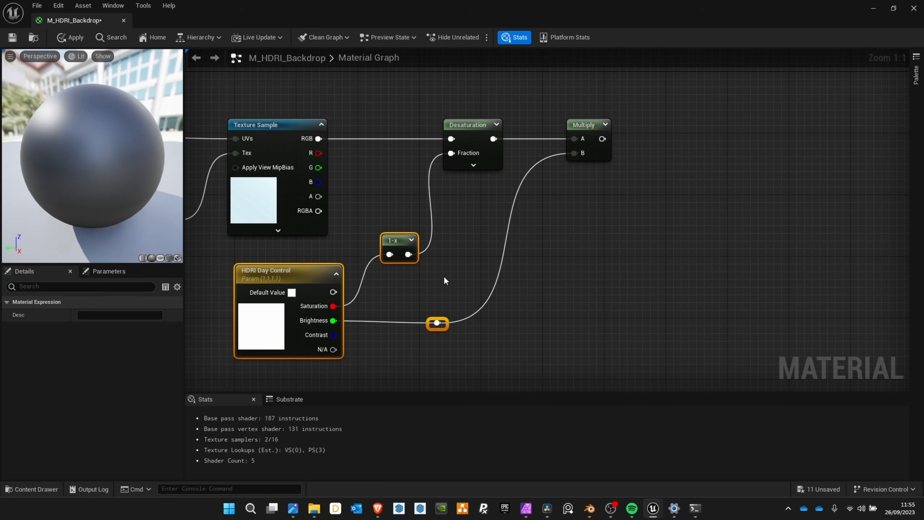
right_drag(580, 243, 518, 222)
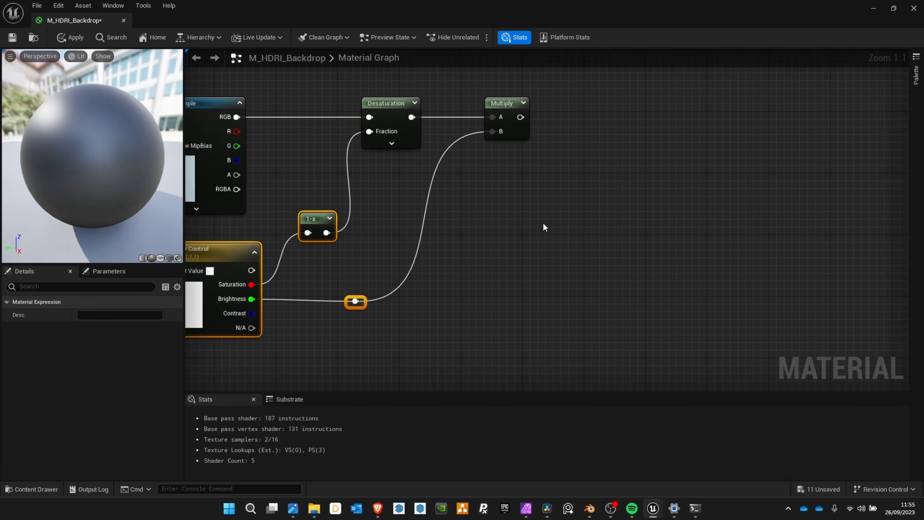
right_drag(314, 158, 457, 195)
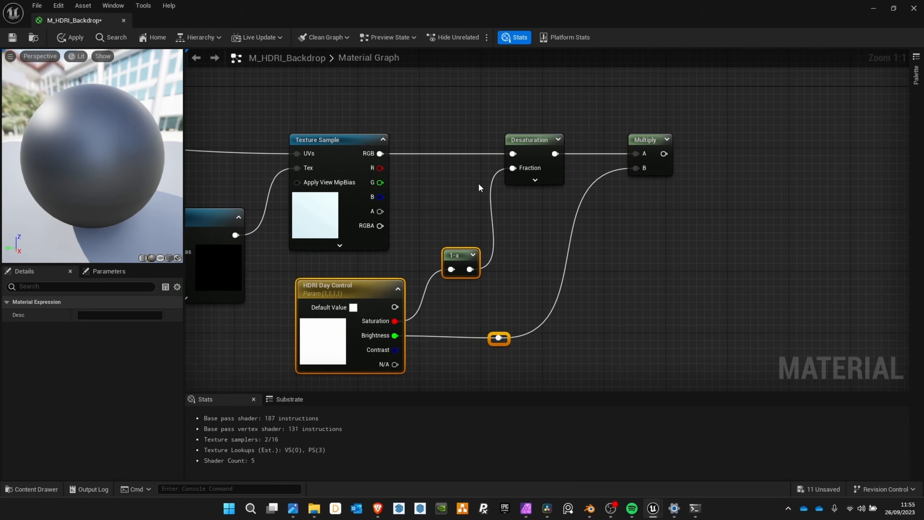
- Add a three-component vector constant below the brightness Multiply node, convert it to a parameter named Tint Day, and shift it slightly
right_drag(611, 227, 560, 226)
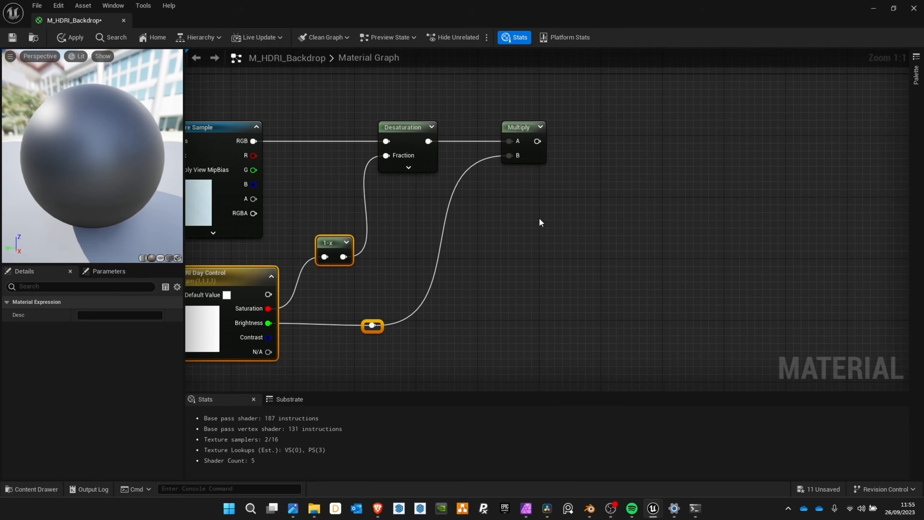
right_click(549, 213)
click(533, 207)
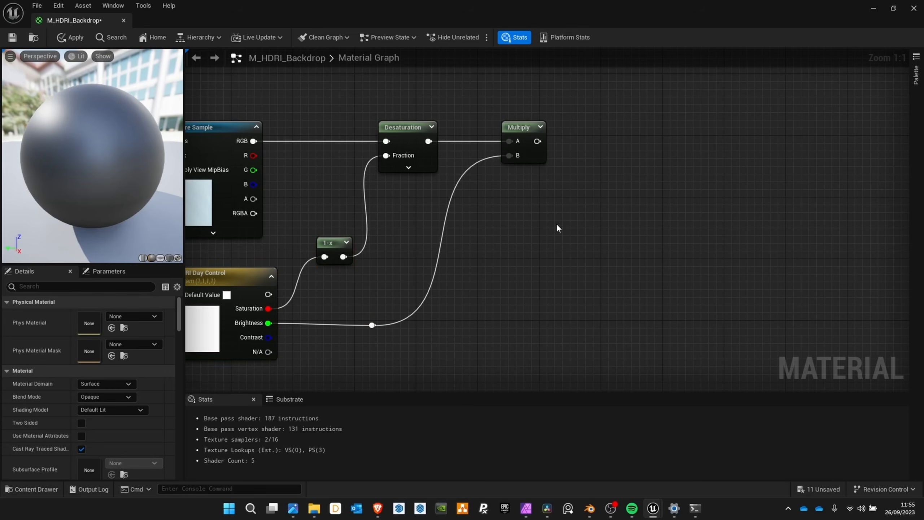
click(556, 224)
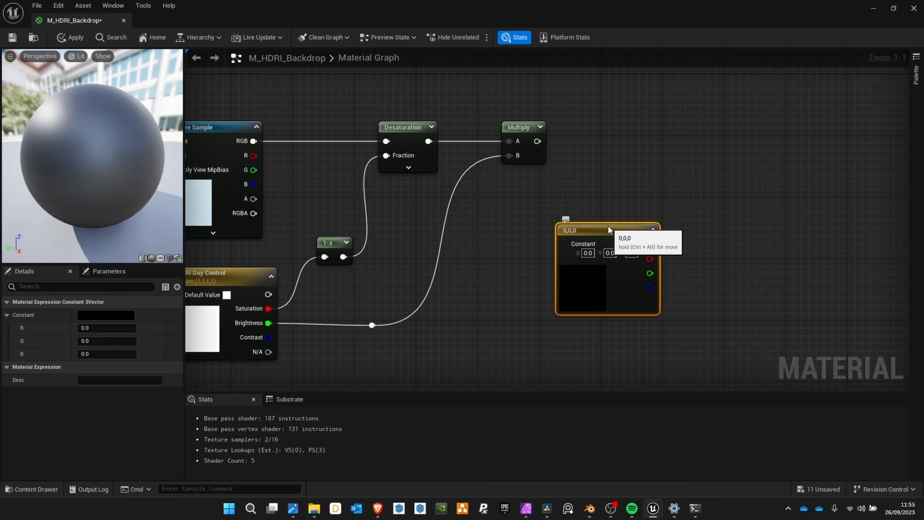
drag(607, 226, 590, 224)
right_click(582, 227)
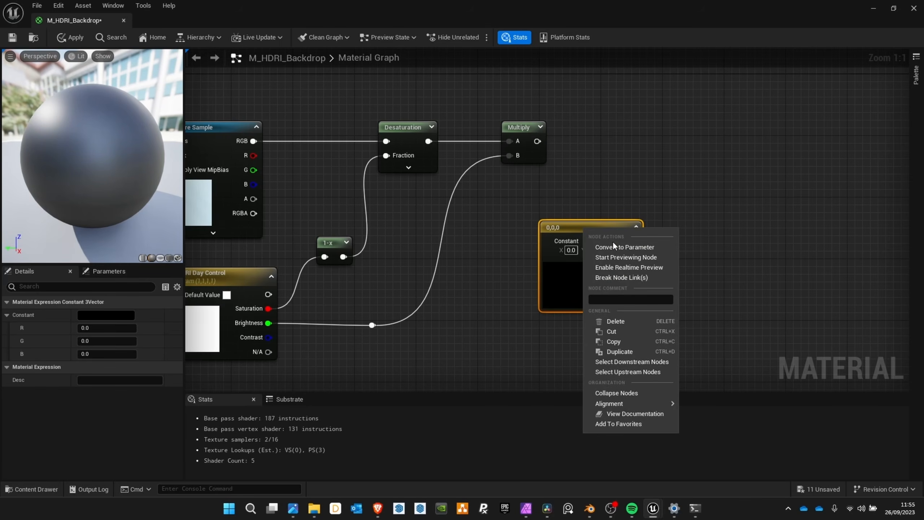
click(614, 247)
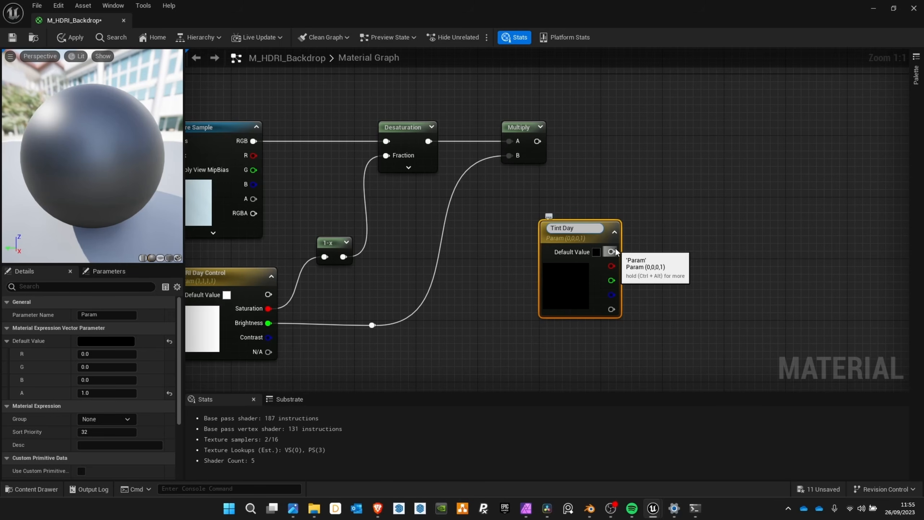
key(Return)
drag(567, 231, 558, 223)
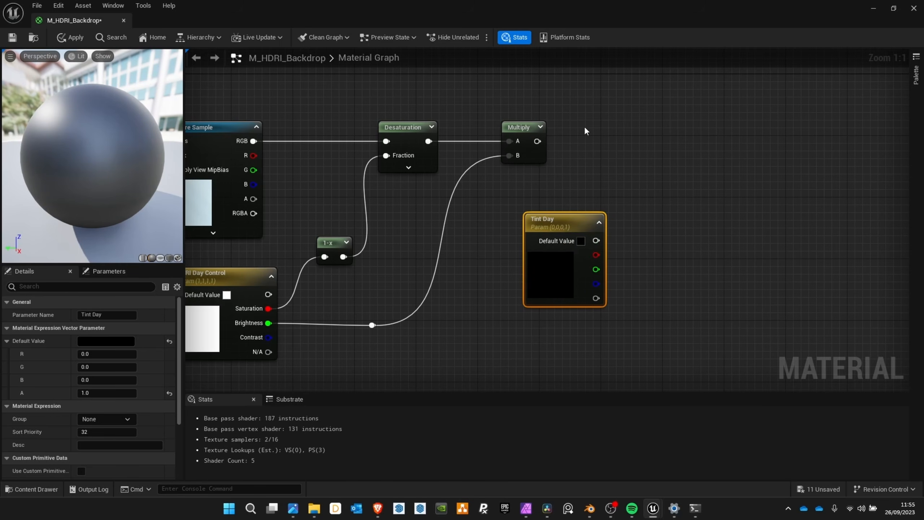
- Create a second Multiply node with the brightness Multiply output in A and the Tint Day output in B
right_drag(568, 128, 561, 189)
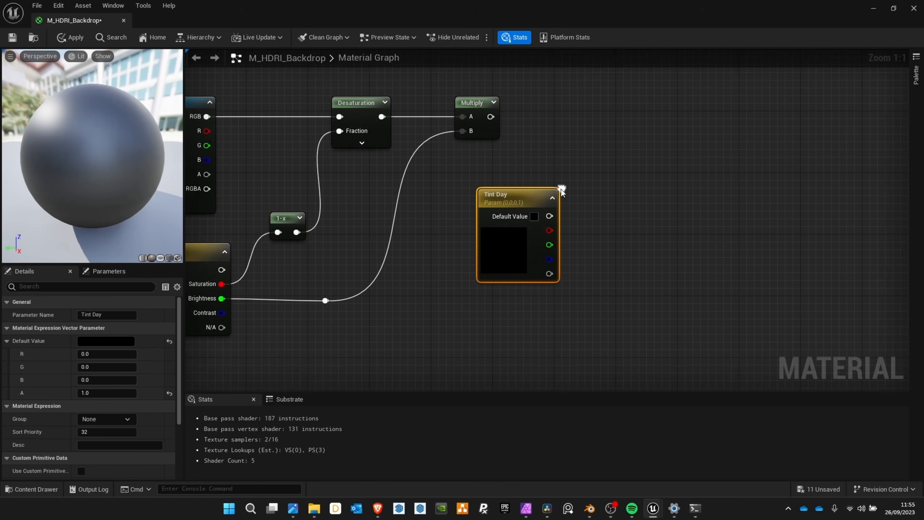
drag(550, 218, 595, 168)
text(multi)
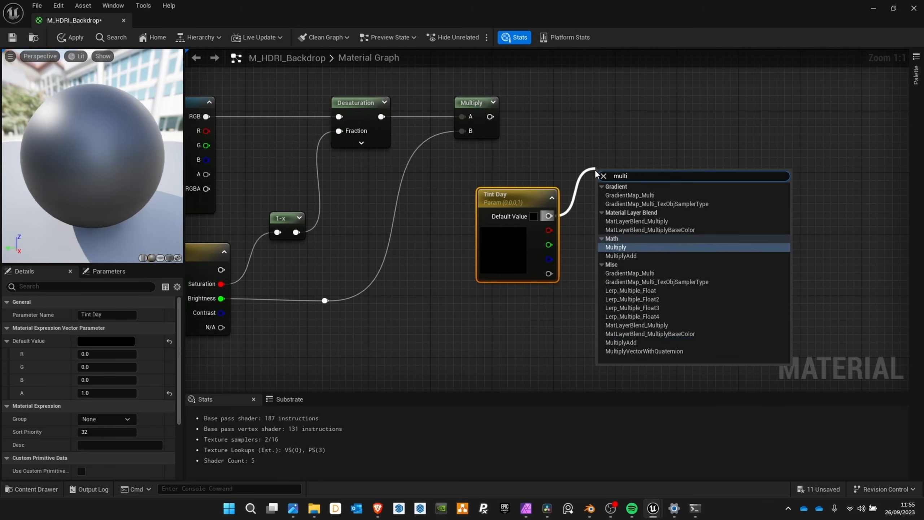
click(652, 247)
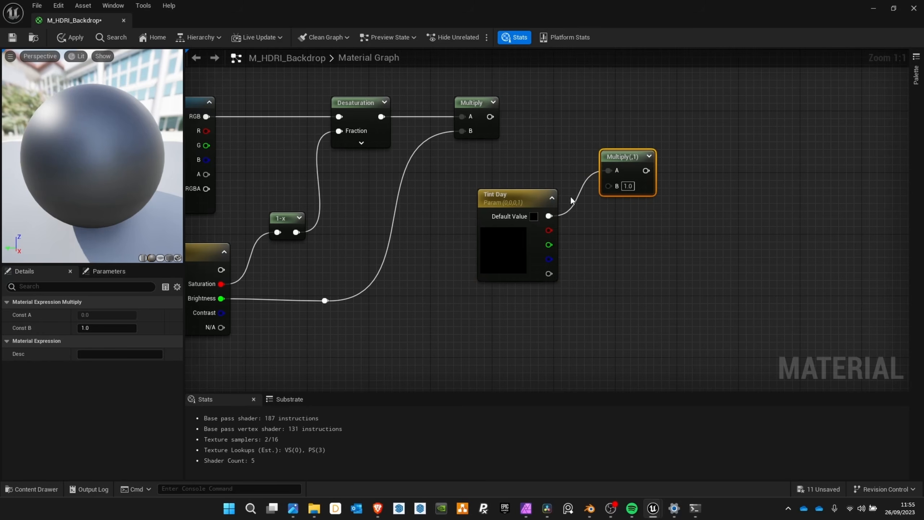
drag(550, 215, 607, 186)
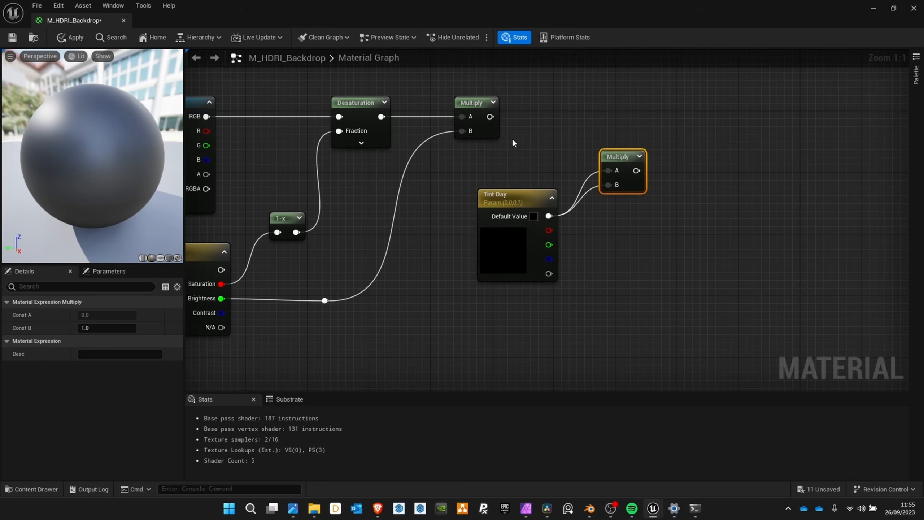
drag(491, 116, 606, 154)
right_drag(530, 126, 553, 163)
drag(534, 242, 525, 232)
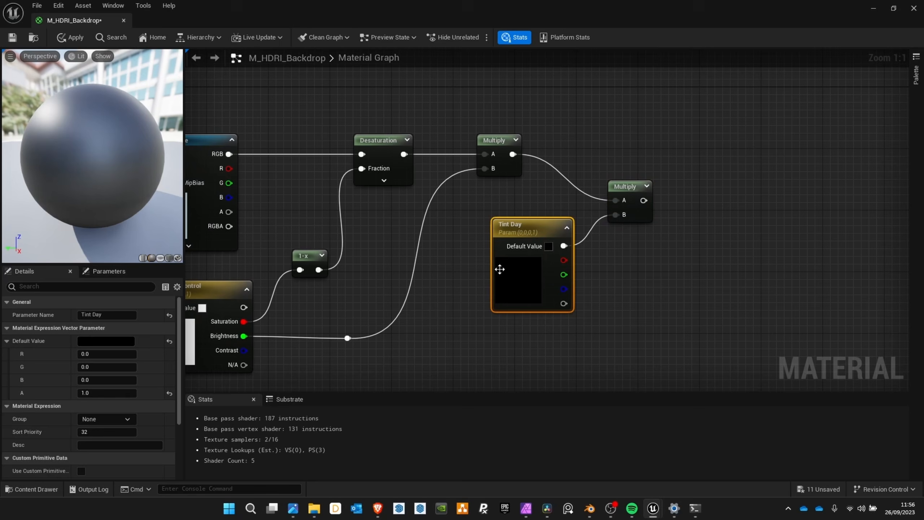
- Set the Tint Day parameter's default colour to white (1, 1, 1) and nudge its node closer into place
click(83, 340)
drag(234, 295, 246, 265)
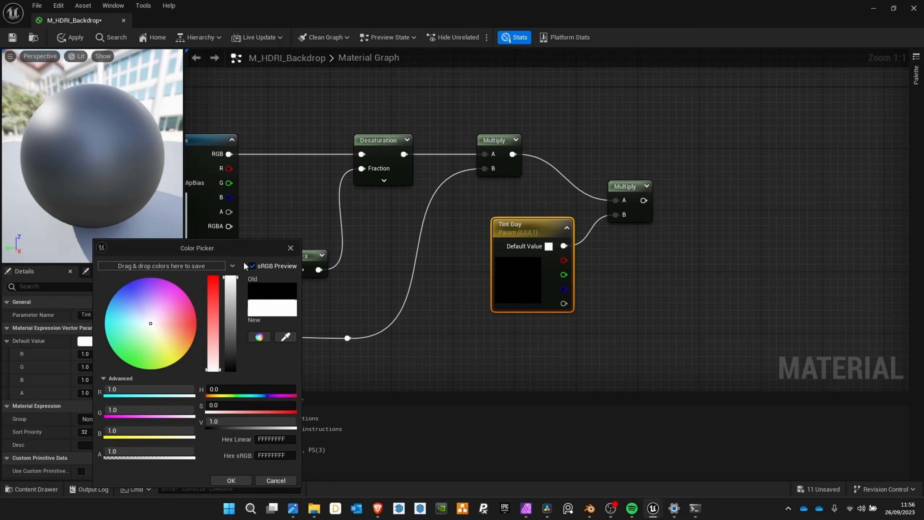
click(231, 479)
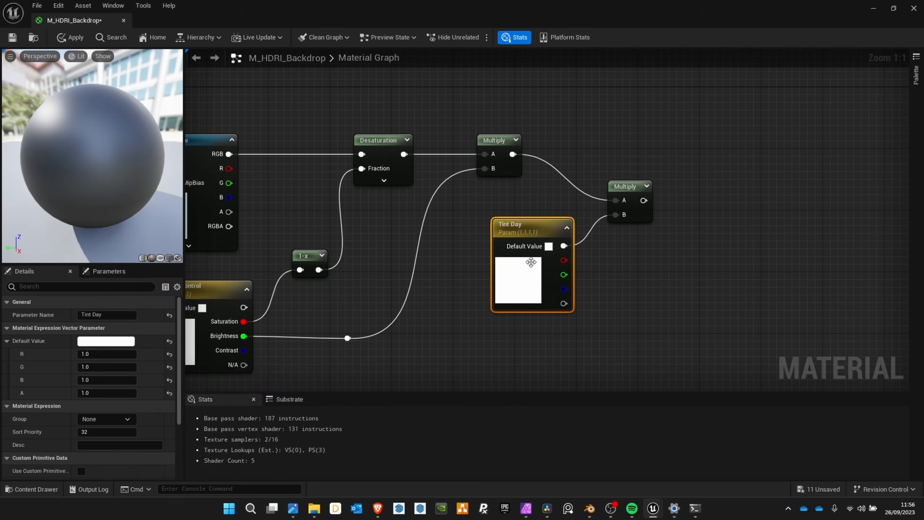
drag(536, 234, 529, 235)
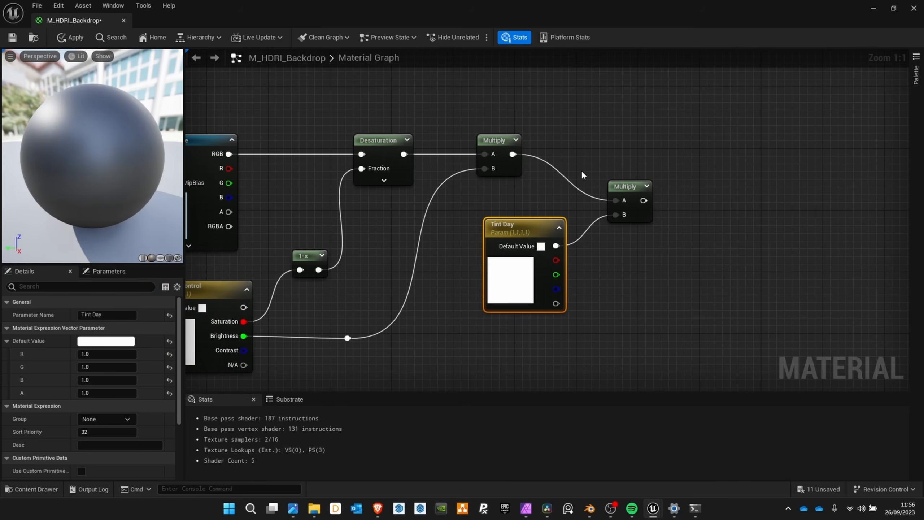
right_drag(626, 143, 531, 126)
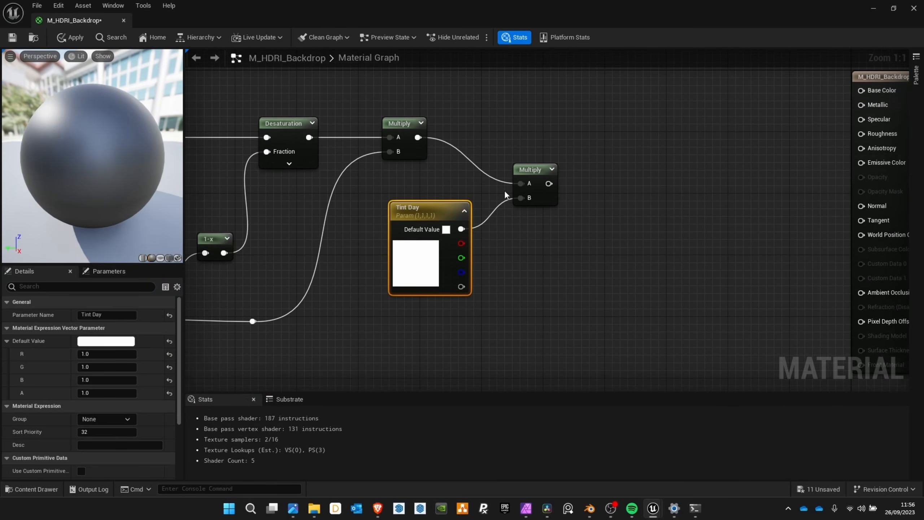
right_drag(487, 243, 521, 182)
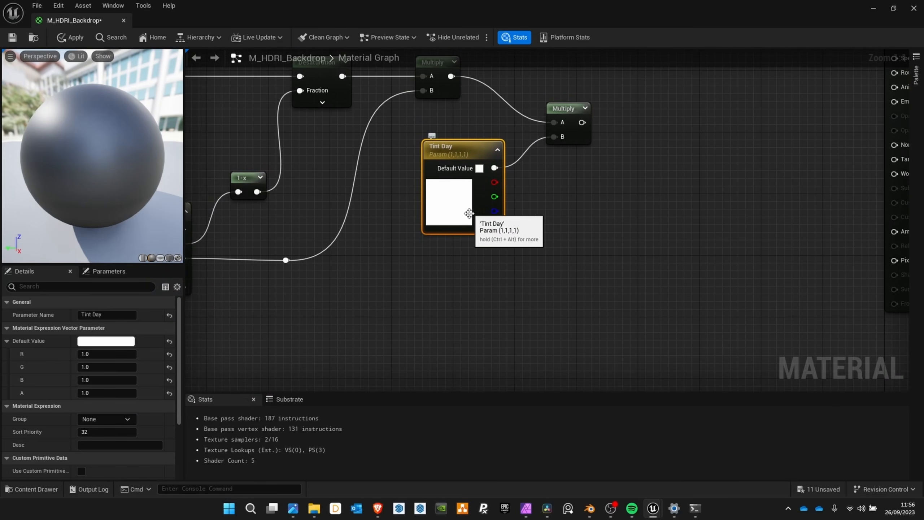
drag(470, 151, 469, 144)
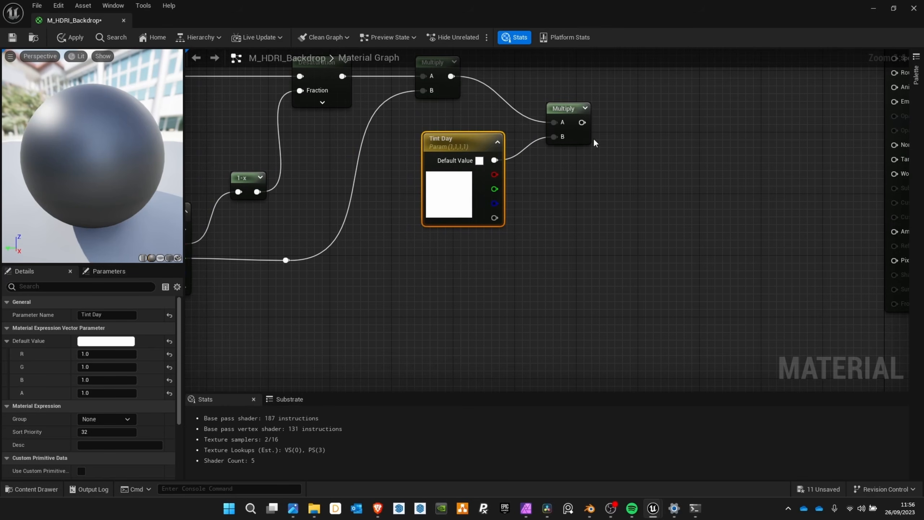
- Add a LinearInterpolate node beyond the tint Multiply node and line it up with the brightness Multiply node
key(Home)
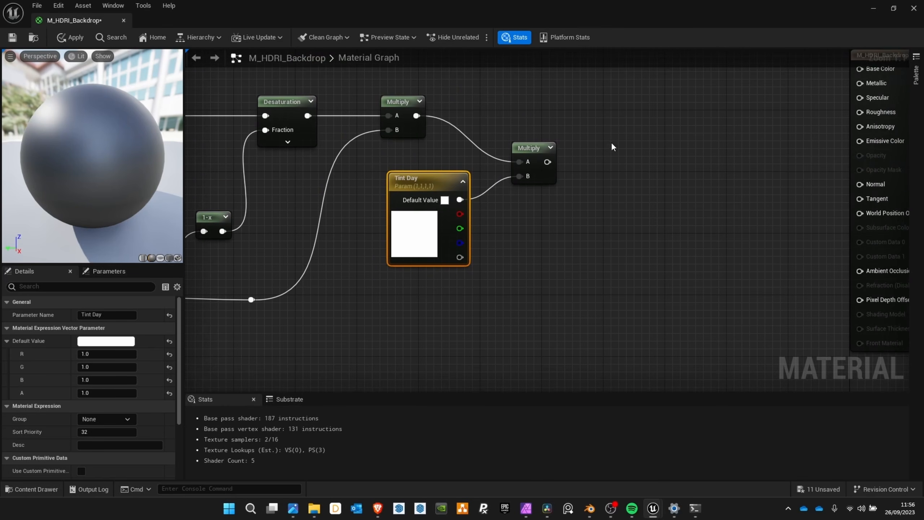
right_click(613, 131)
text(linear)
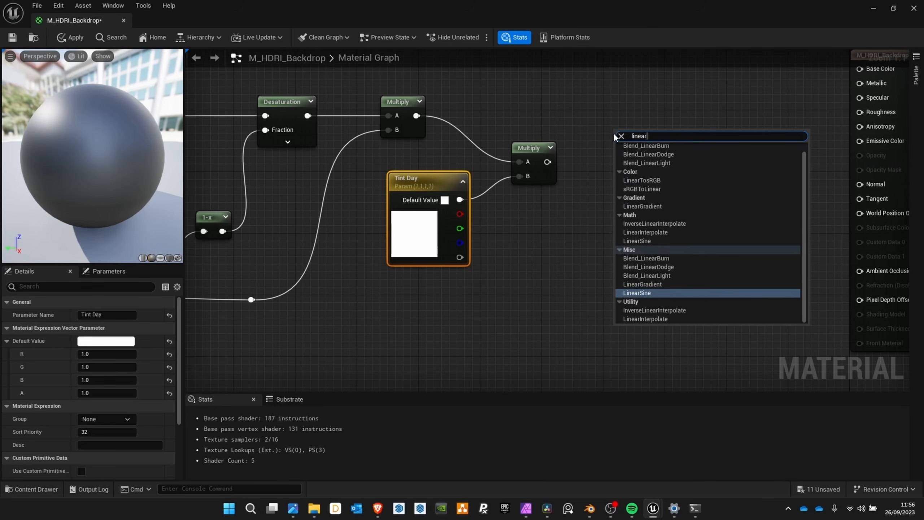
click(651, 232)
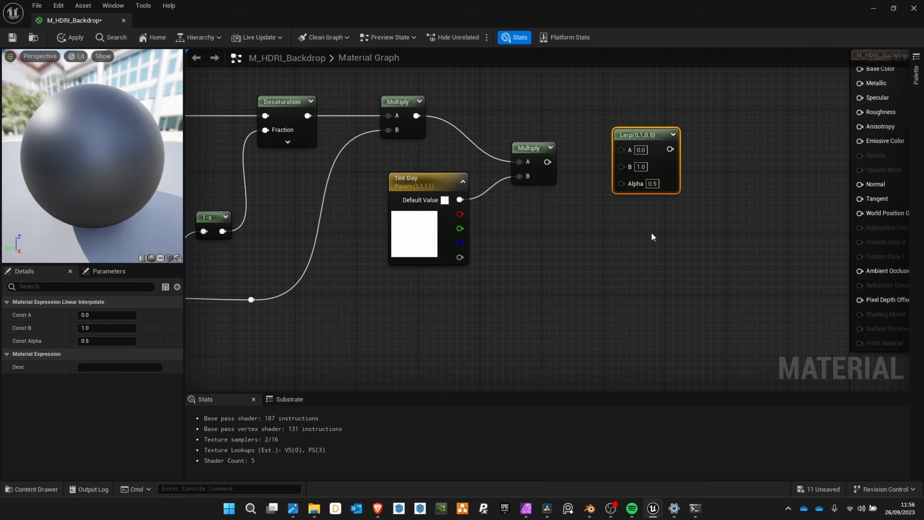
drag(639, 162, 637, 144)
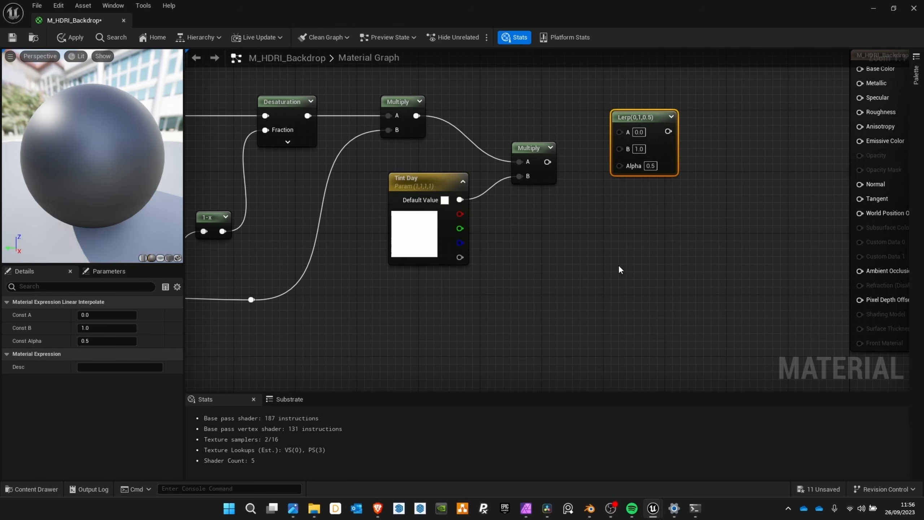
key(ctrl+d)
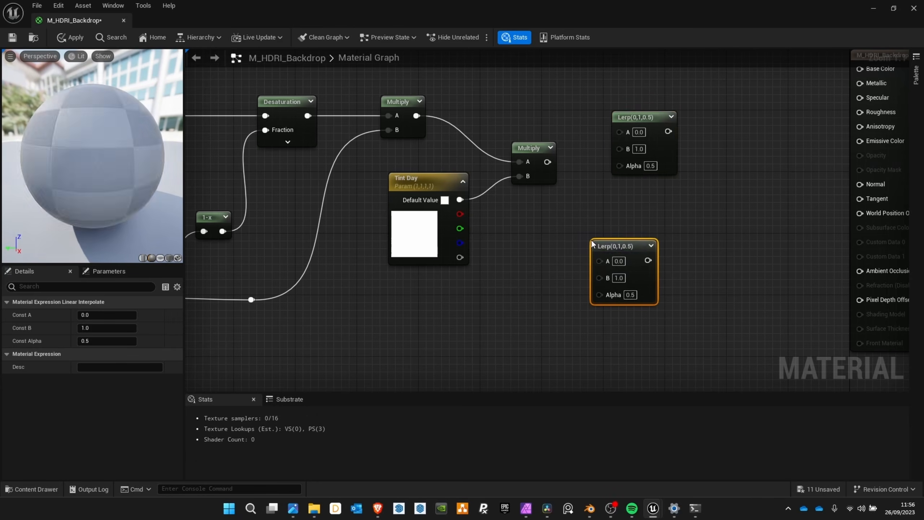
key(Delete)
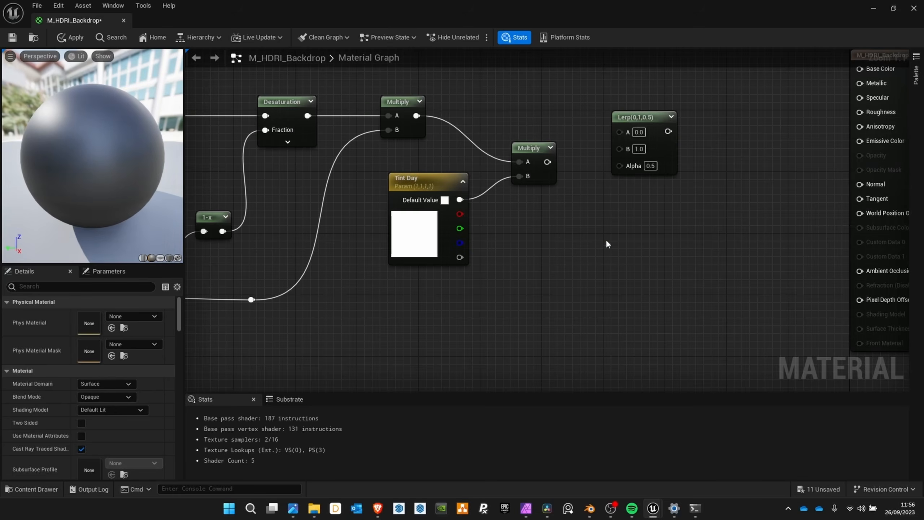
drag(635, 121, 612, 105)
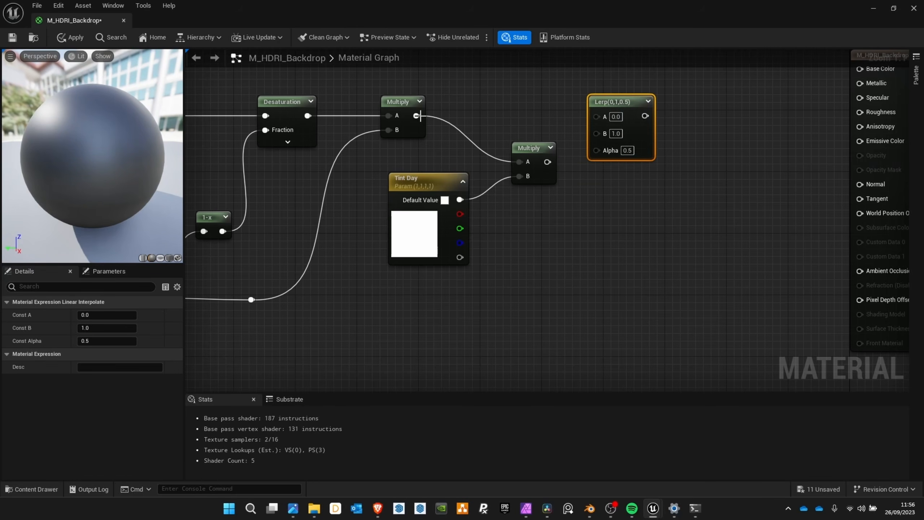
- Connect the brightness Multiply output to the Lerp's A and the tint Multiply output to B, and move Tint Day beneath the brightness Multiply
drag(416, 116, 595, 118)
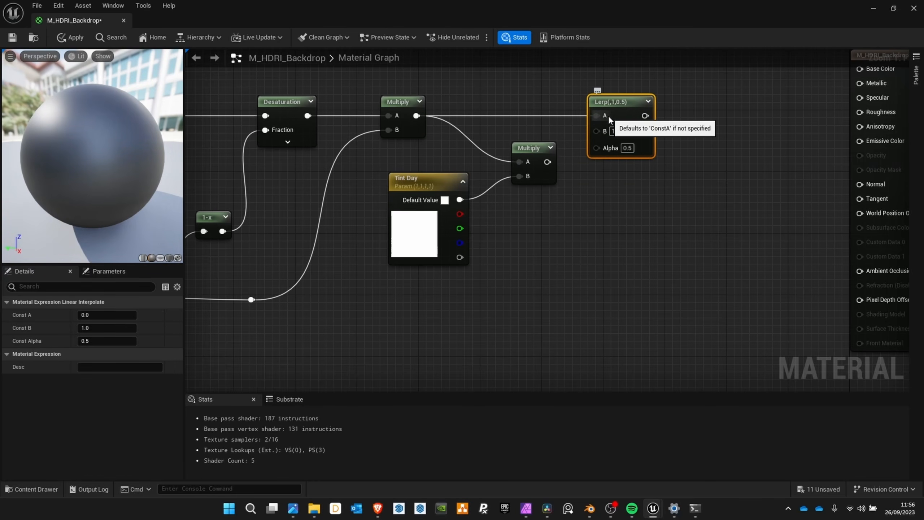
drag(547, 161, 645, 106)
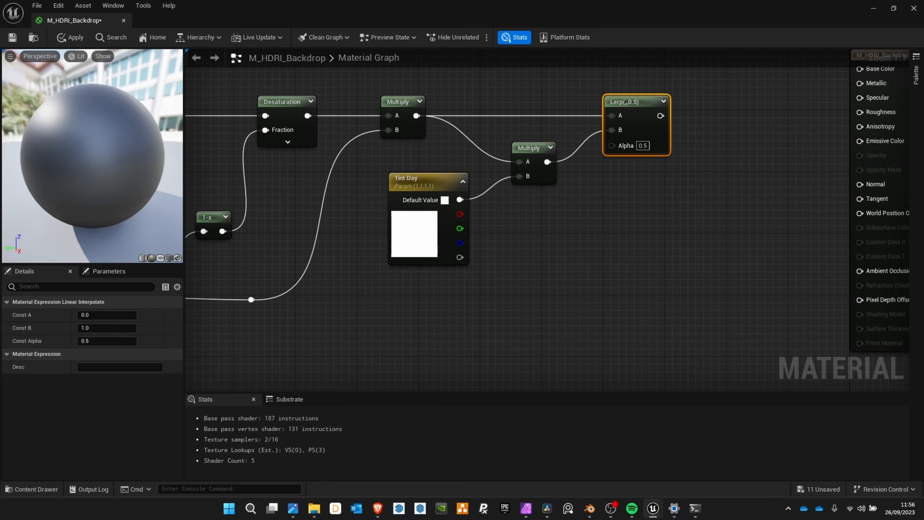
right_drag(425, 161, 505, 188)
click(506, 188)
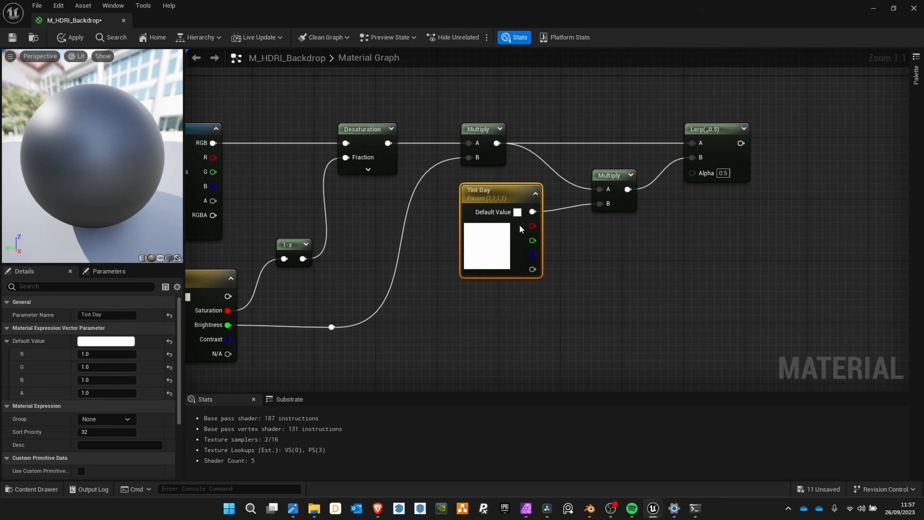
right_drag(706, 215, 660, 162)
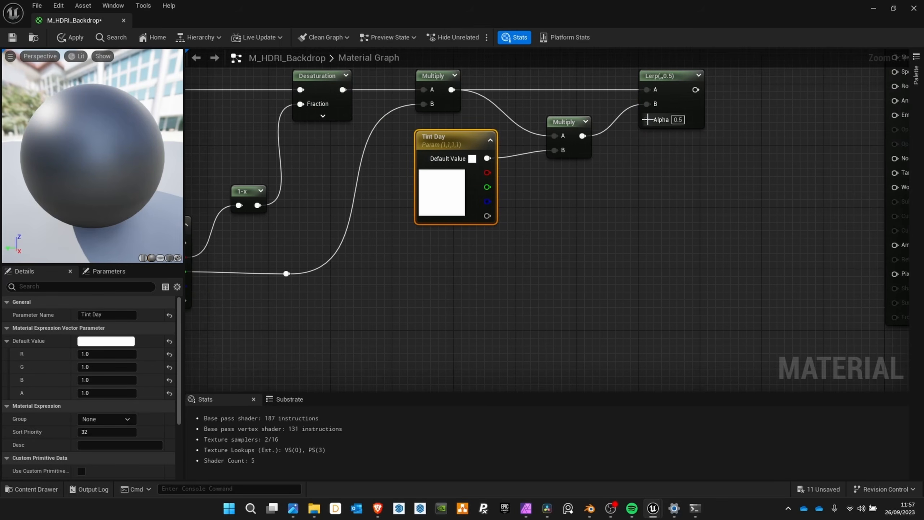
drag(646, 119, 521, 293)
text(cos)
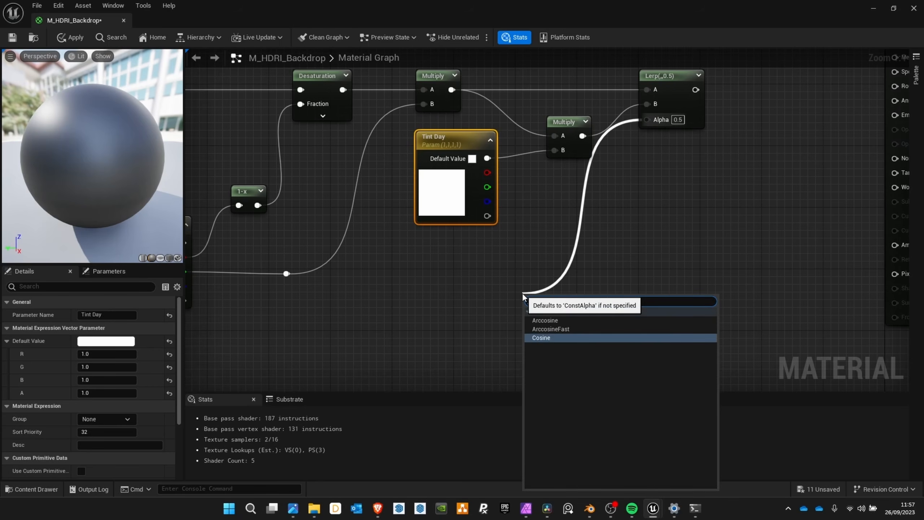
key(BackSpace)
key(BackSpace)
key(BackSpace)
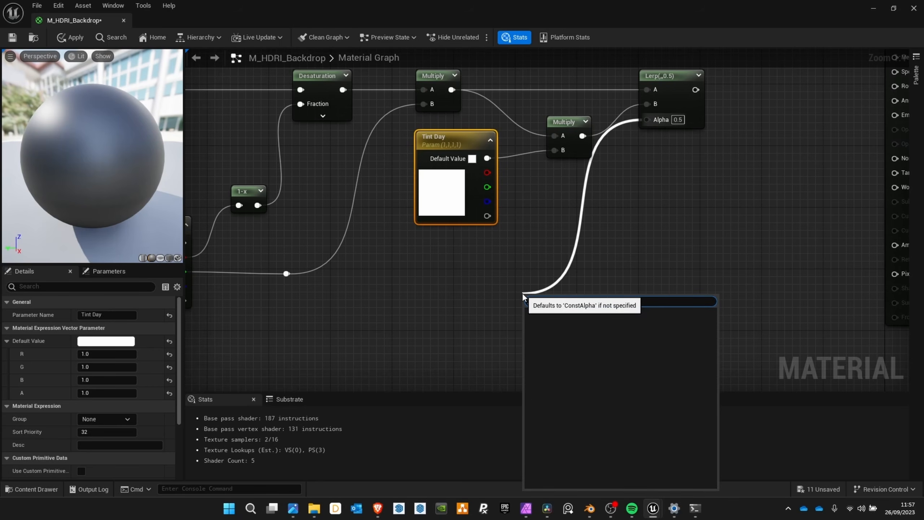
click(499, 284)
- Add a scalar parameter named Tint Day Variation below Tint Day and connect it to the Lerp's Alpha input
click(485, 270)
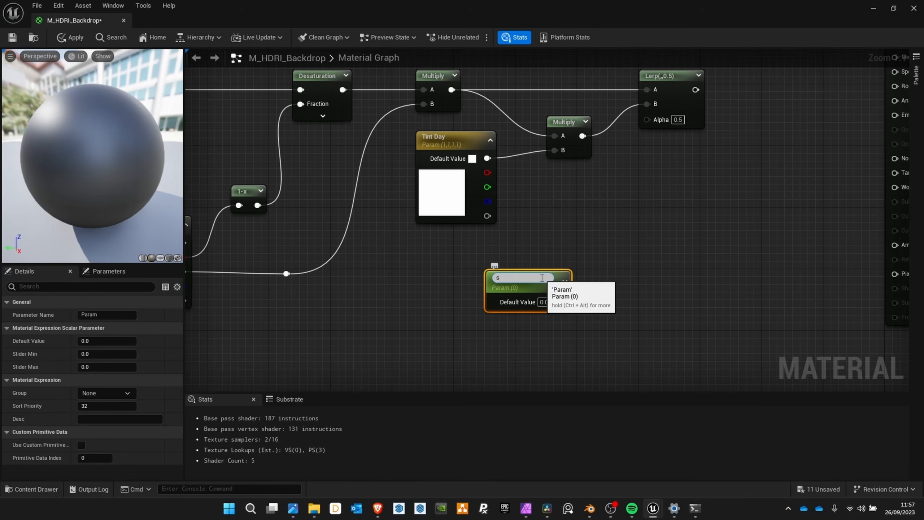
text(Tint)
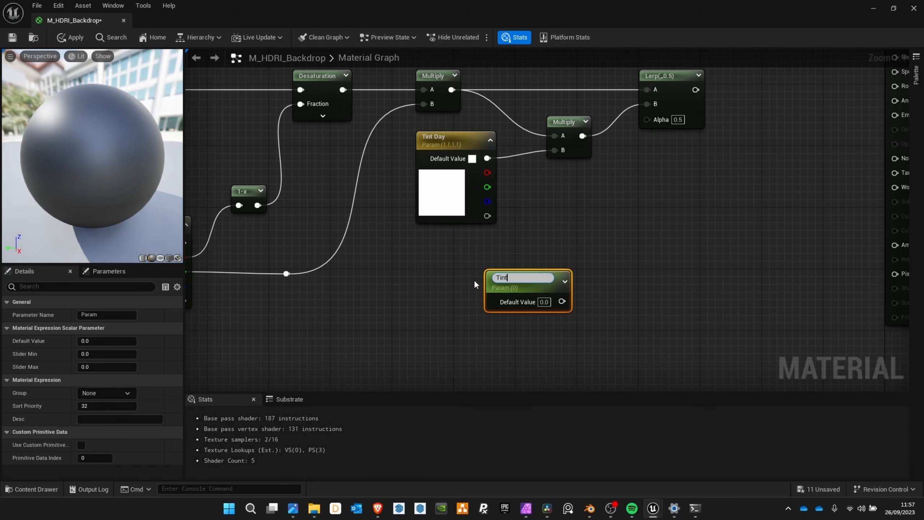
text( Day Variation)
key(Return)
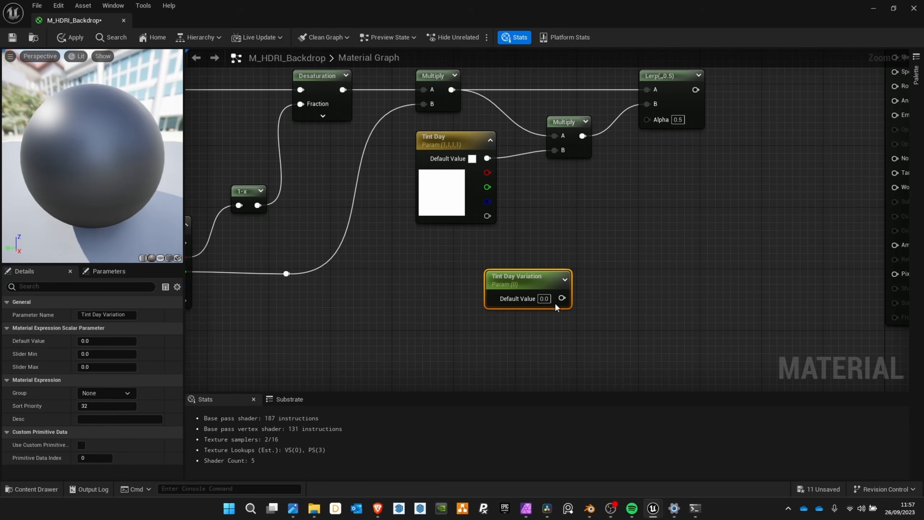
drag(535, 278, 651, 119)
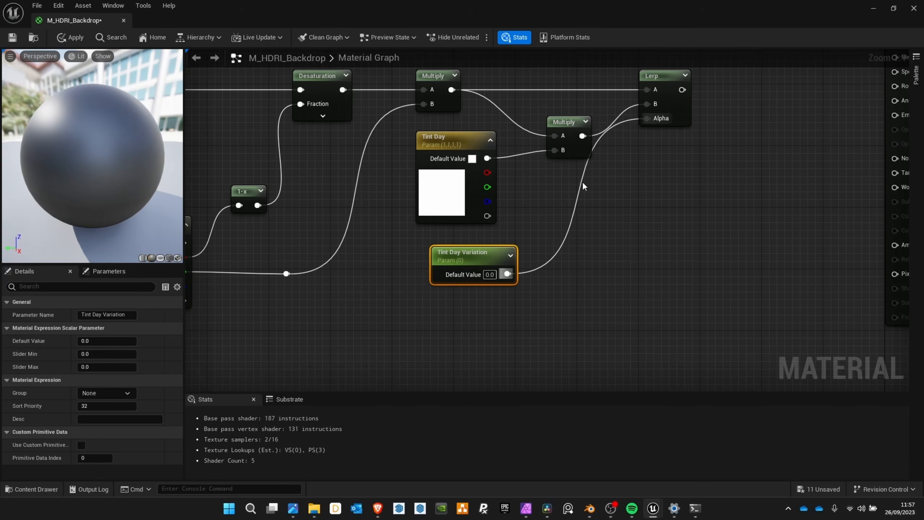
- Reposition the tint Multiply node and shift the whole group of day HDRI nodes slightly closer to the rotation section
drag(575, 122, 558, 114)
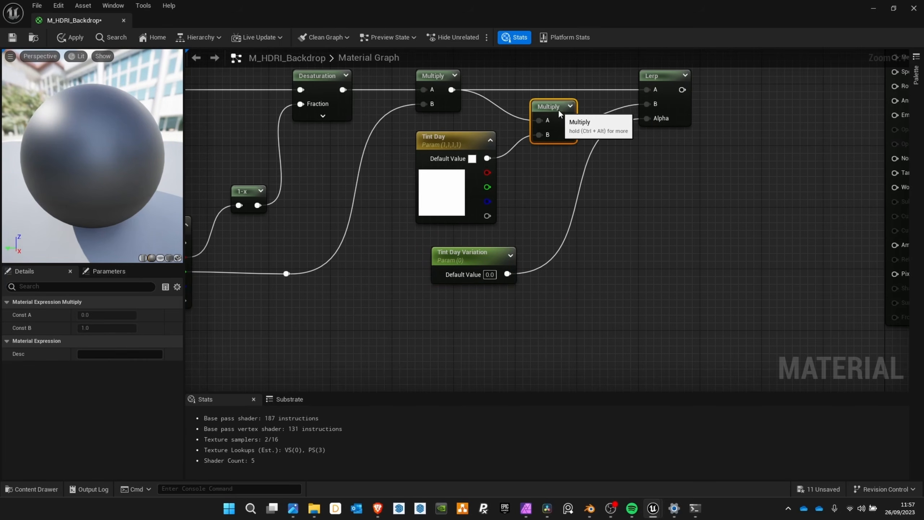
scroll(558, 114, down, 6)
drag(410, 140, 712, 271)
mouse_move(703, 158)
mouse_down()
mouse_move(674, 157)
mouse_move(686, 155)
mouse_up()
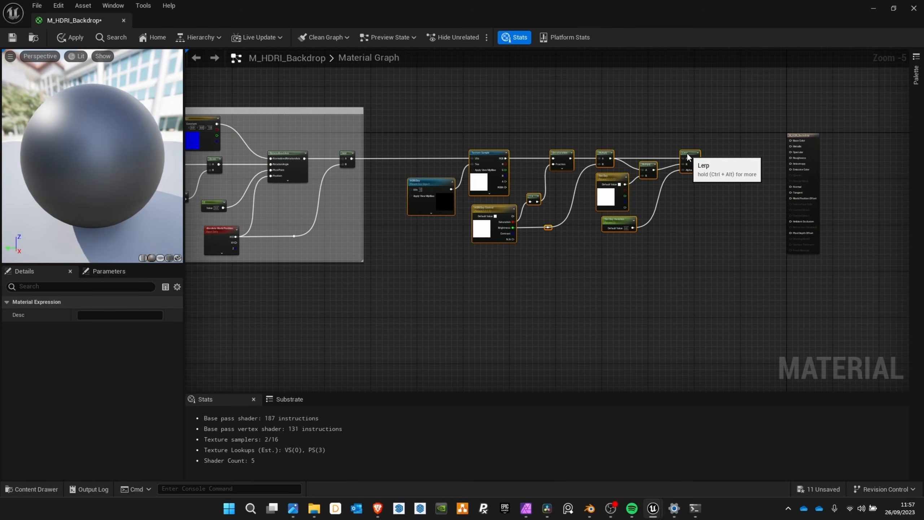
click(716, 136)
- Move the material result node farther from the Lerp node to make room between them
right_drag(839, 141, 669, 148)
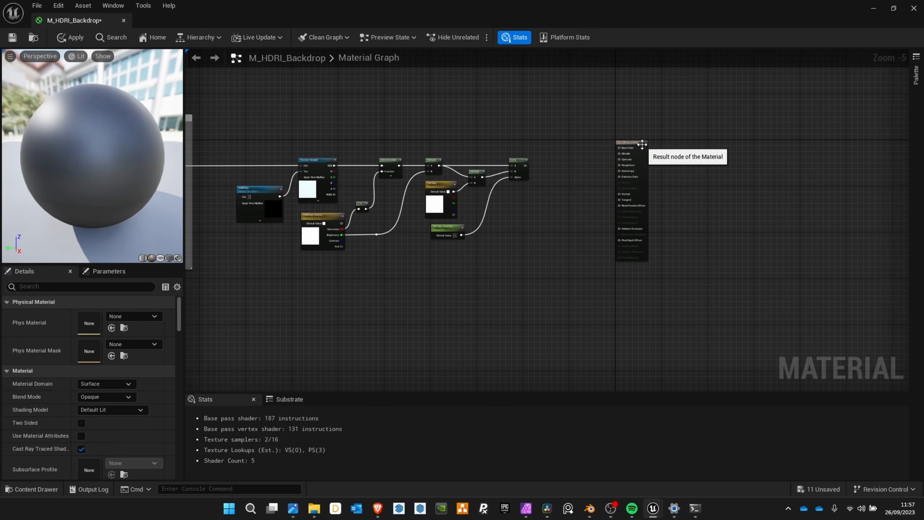
drag(642, 143, 685, 143)
click(615, 150)
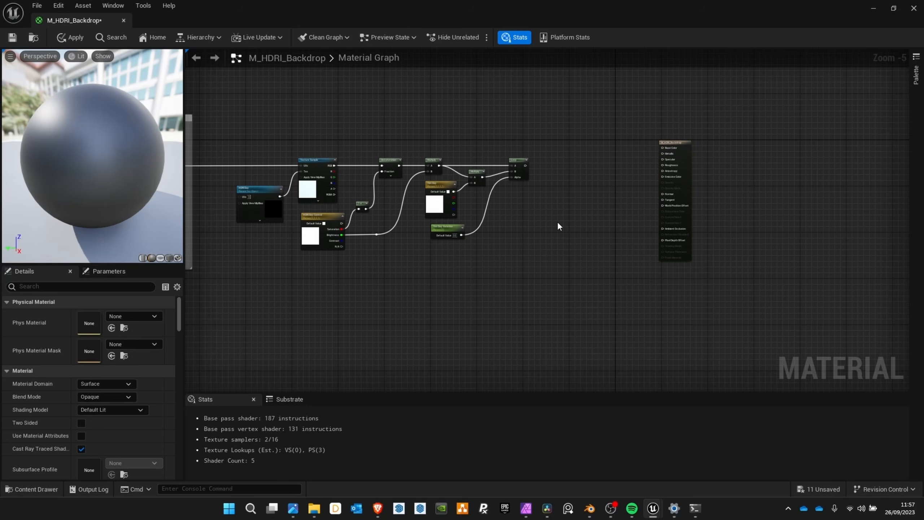
- Add a Power node fed by the Lerp output and align it with the Lerp node
scroll(500, 199, up, 5)
mouse_move(456, 225)
right_down()
mouse_move(540, 207)
mouse_move(542, 217)
mouse_move(451, 231)
right_up()
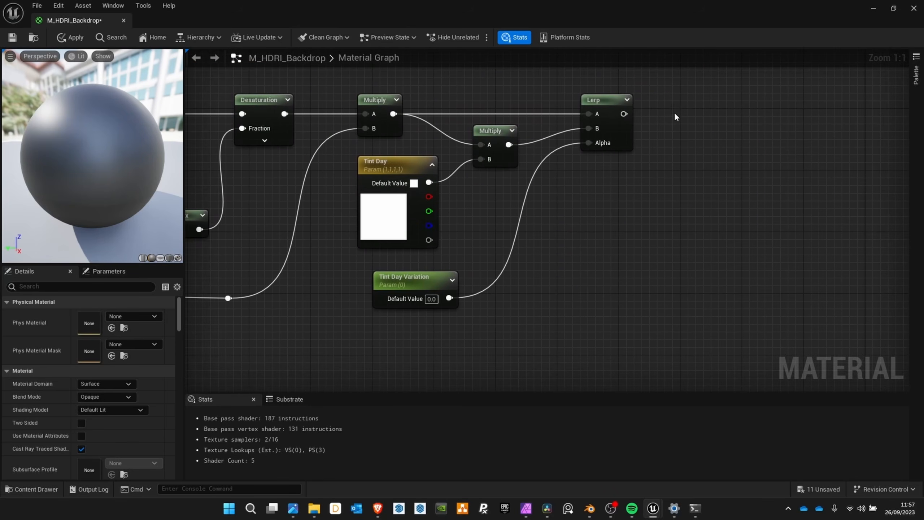
right_drag(674, 113, 567, 257)
drag(585, 154, 670, 154)
text(pow)
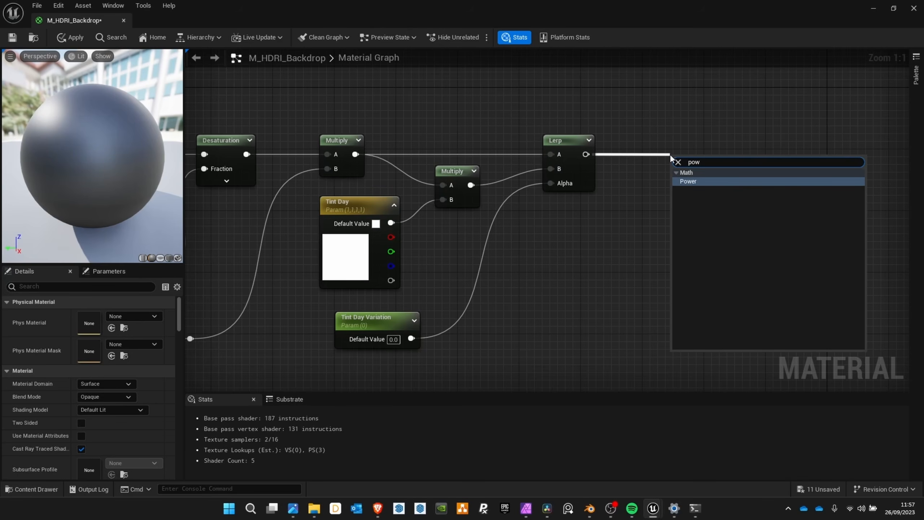
click(697, 180)
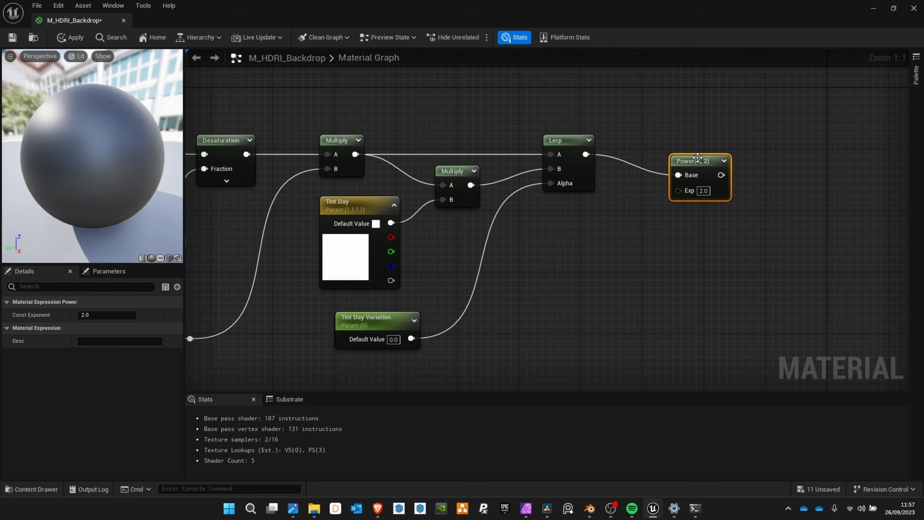
drag(692, 144, 690, 137)
- Connect the Contrast output of HDRI Day Control to the Power exponent and route the wire below the tint nodes with a reroute node
scroll(430, 286, down, 2)
right_drag(430, 286, 536, 176)
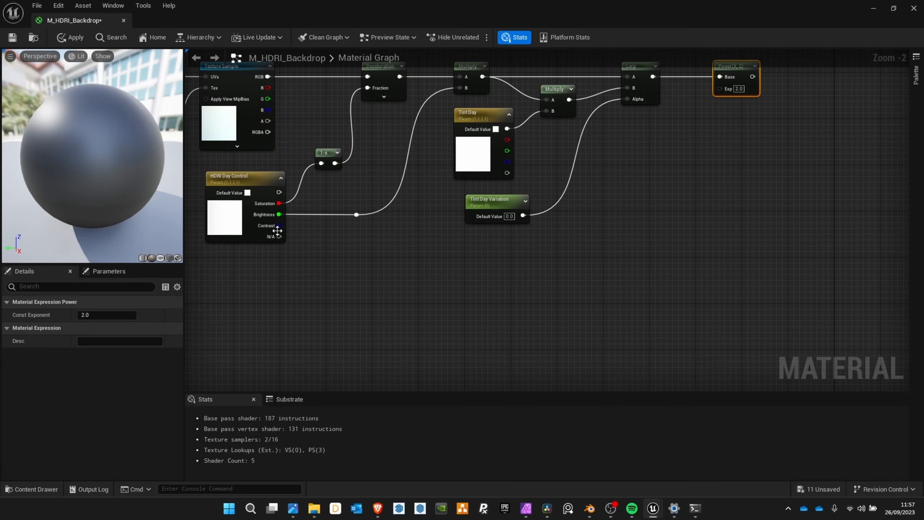
drag(280, 225, 727, 88)
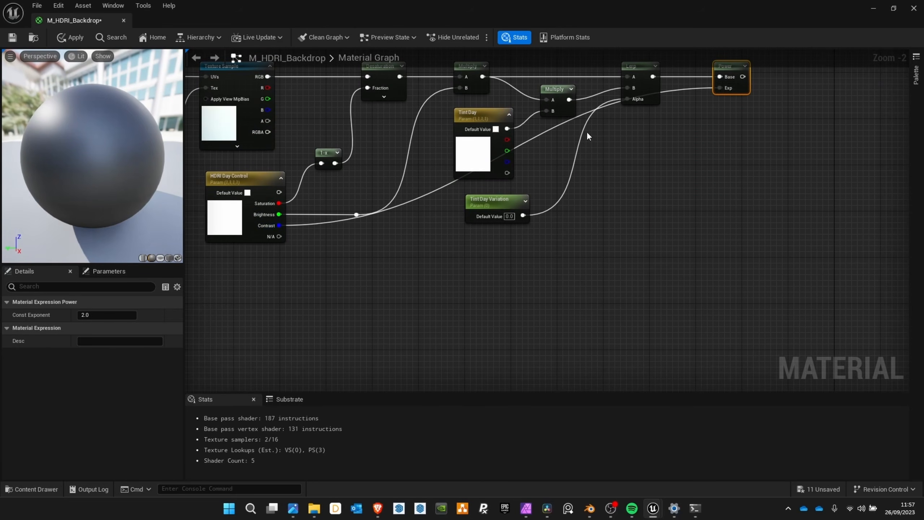
double_click(547, 131)
drag(549, 130, 589, 228)
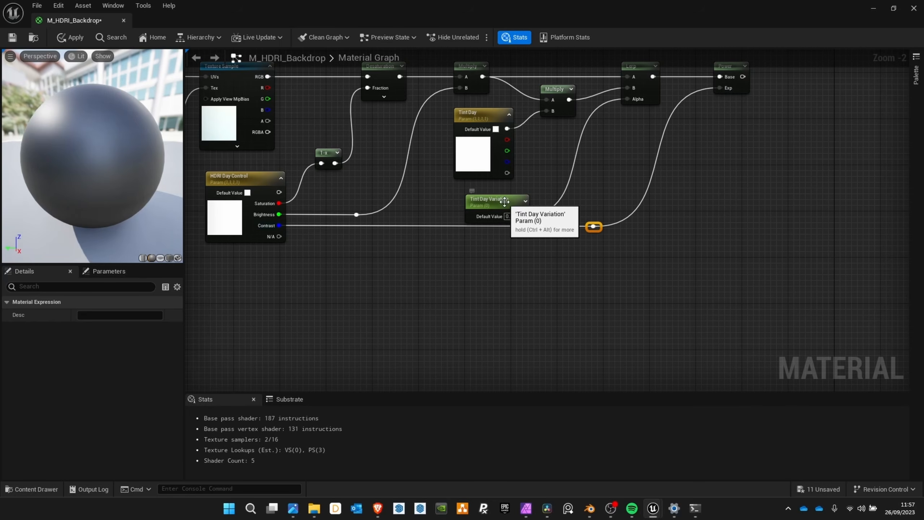
- Tidy the layout by moving the Tint Day Variation node and the HDRI Day texture node closer to their neighbours
drag(503, 203, 490, 196)
scroll(518, 172, down, 1)
right_drag(530, 158, 565, 212)
right_drag(325, 164, 492, 175)
drag(380, 197, 389, 172)
scroll(749, 184, down, 1)
right_drag(749, 183, 652, 140)
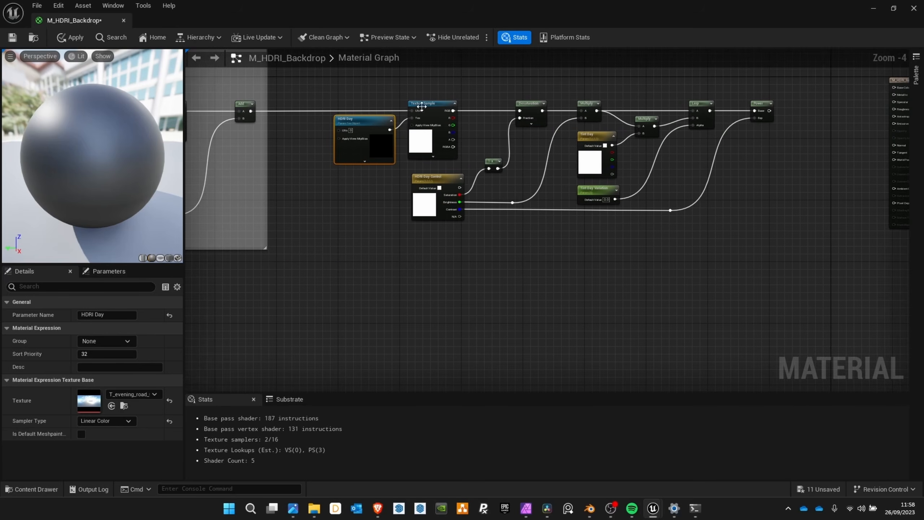
- Enclose all day nodes, from the HDRI Day texture to Power, in a comment box titled HDRI Day
right_drag(423, 113, 418, 169)
drag(338, 131, 786, 308)
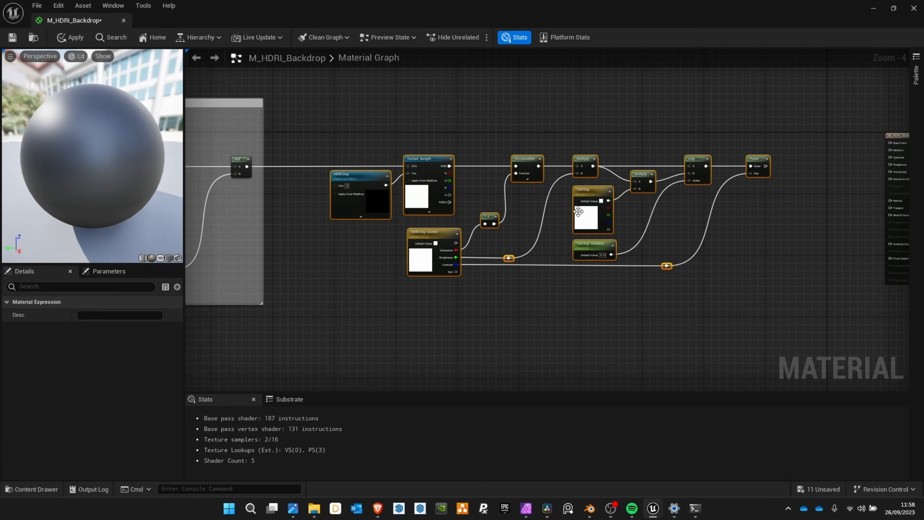
key(c)
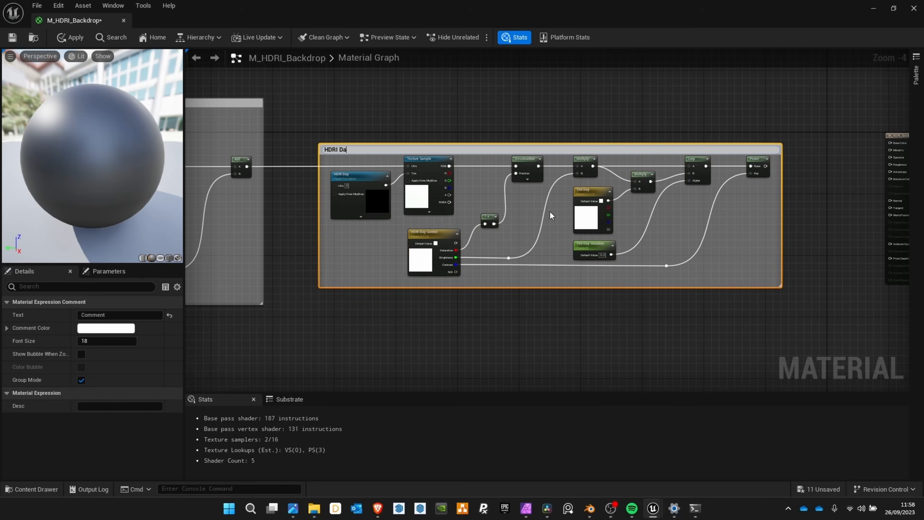
click(678, 112)
- Connect the Power output to the material's Emissive Color and move the result node up to straighten the wire
scroll(496, 142, up, 2)
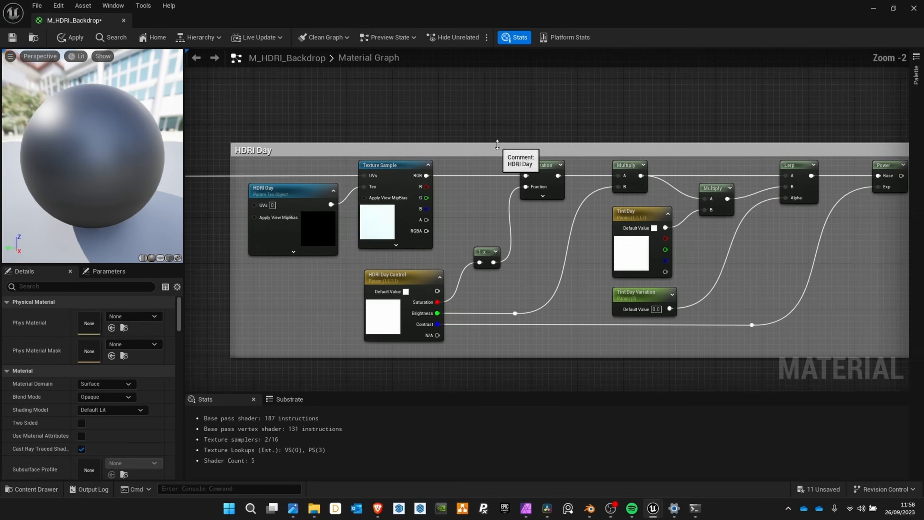
right_drag(832, 160, 631, 176)
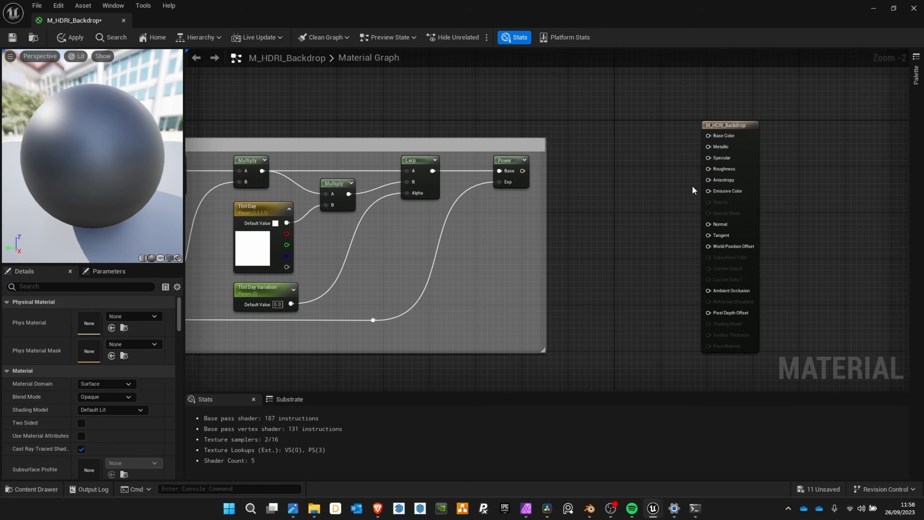
scroll(691, 185, up, 2)
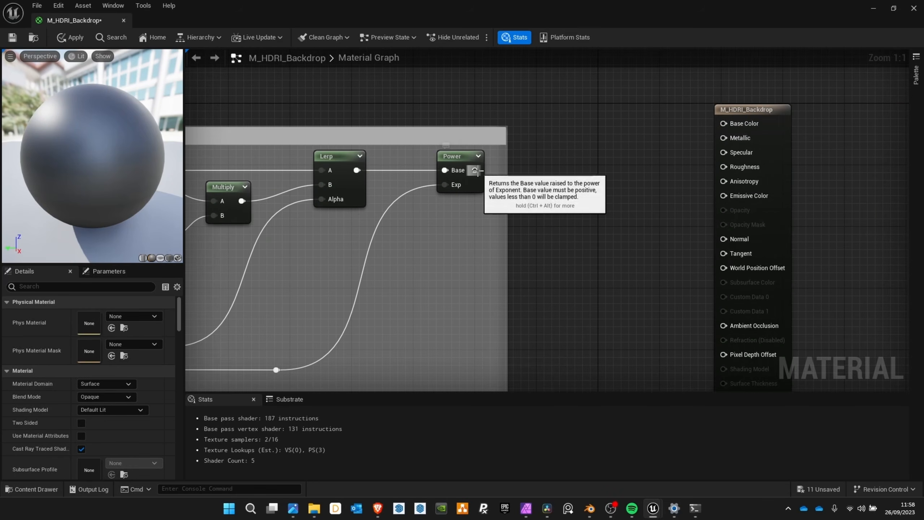
drag(475, 170, 723, 196)
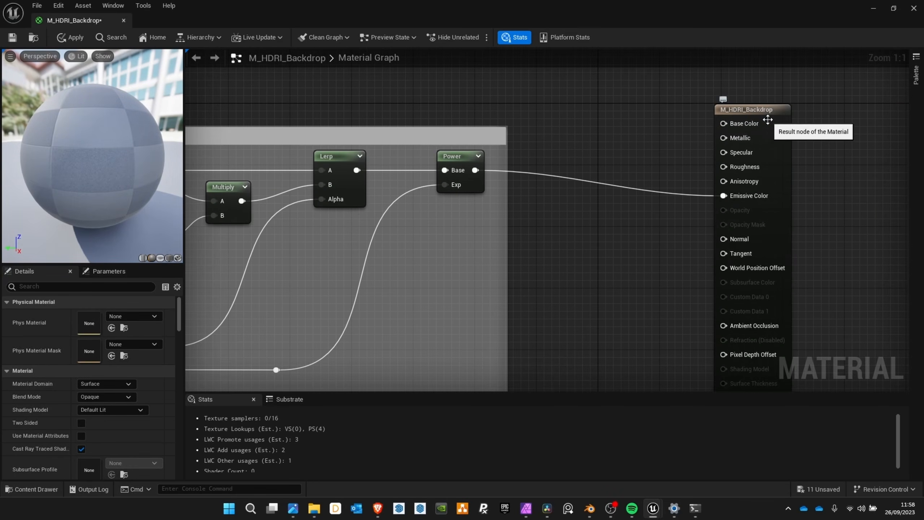
drag(774, 126, 765, 95)
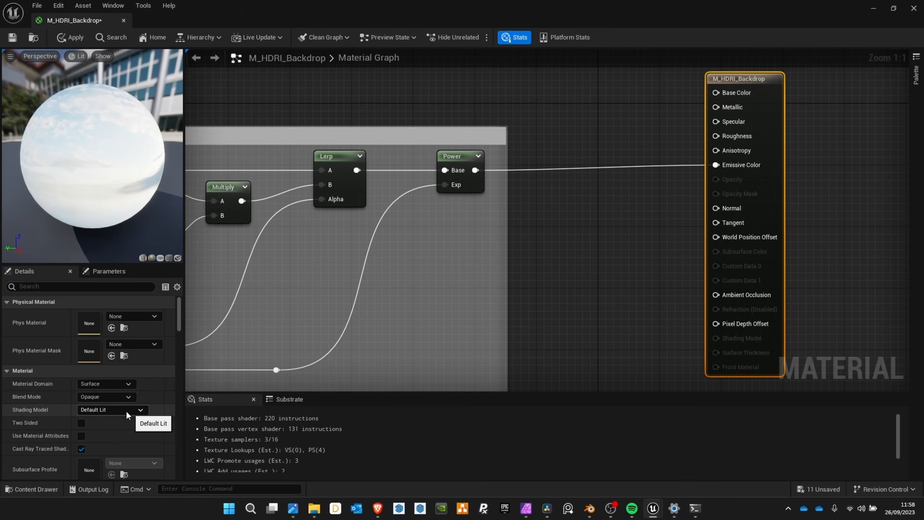
- Set the material's shading model to Unlit and enable Two Sided
click(93, 411)
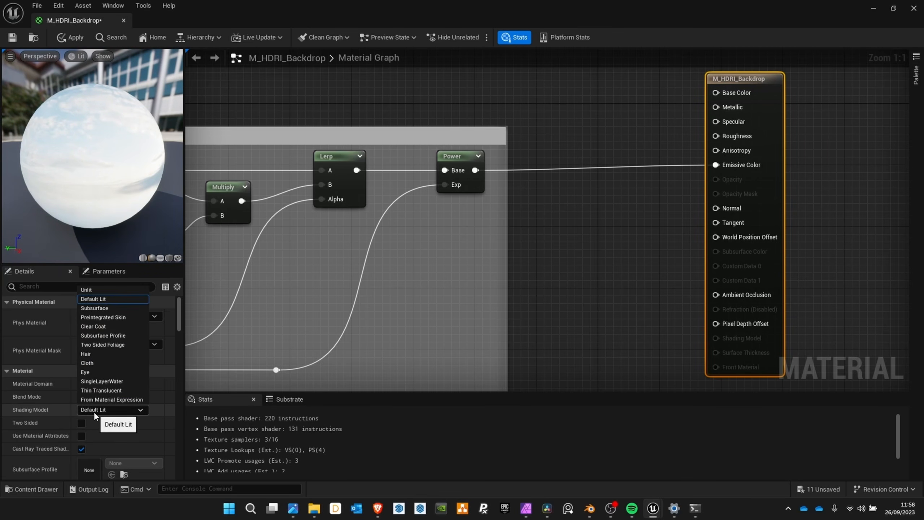
click(94, 289)
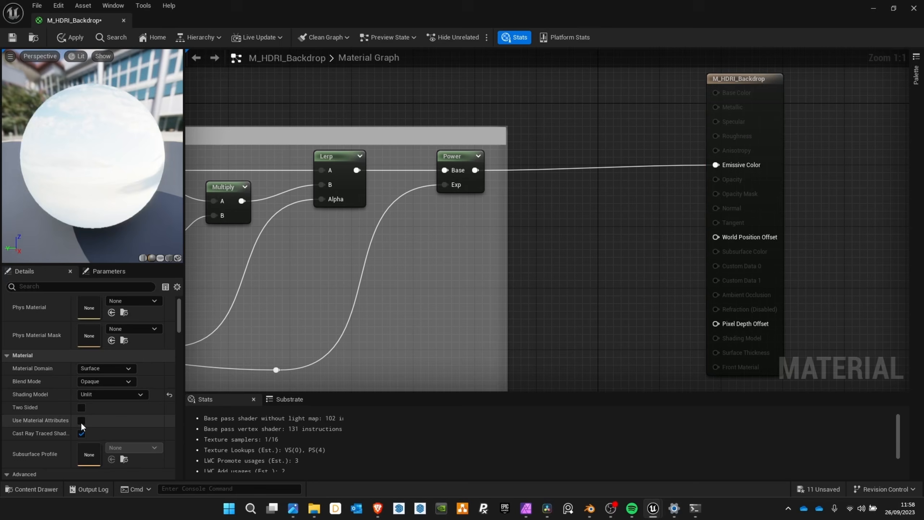
click(81, 407)
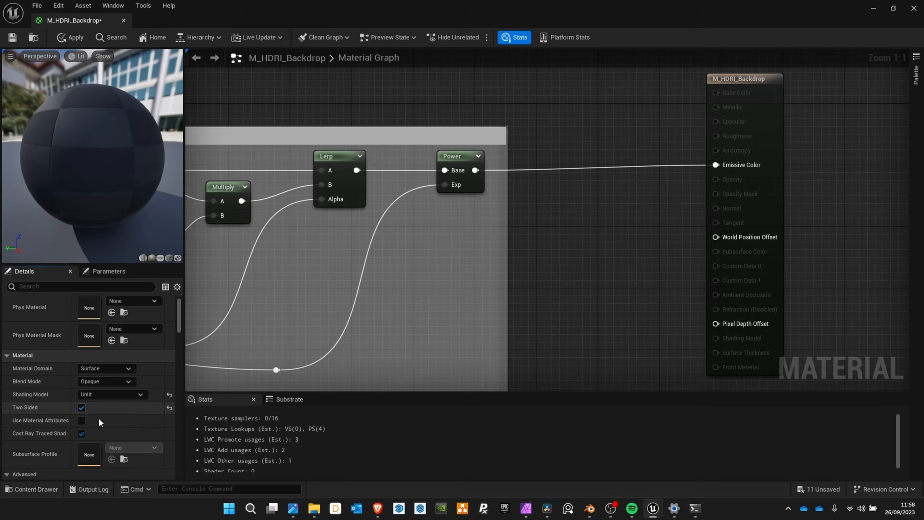
- Enable Is Sky in the material's advanced settings and apply the material changes
scroll(121, 412, down, 5)
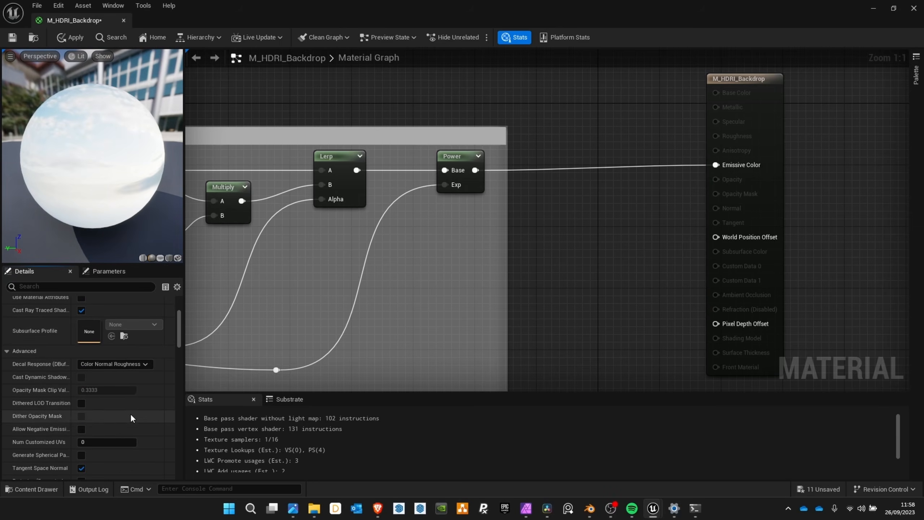
scroll(137, 385, up, 2)
click(20, 352)
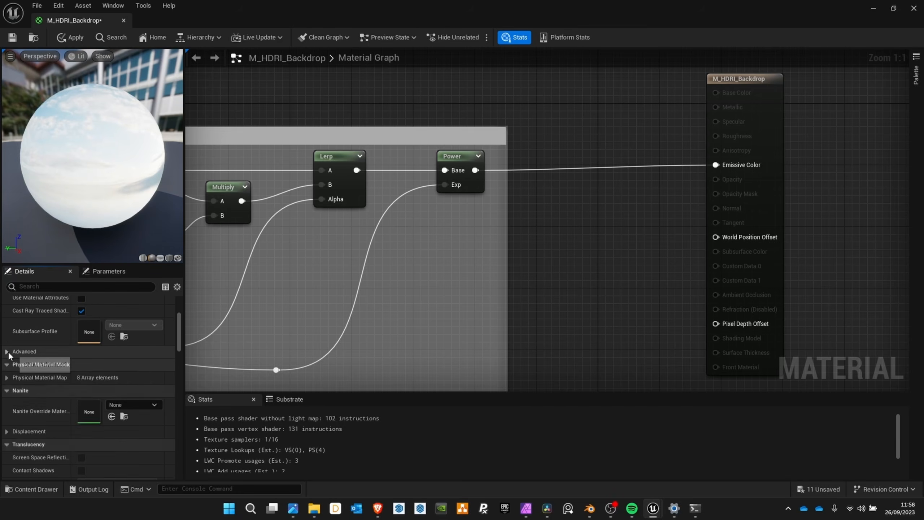
click(7, 351)
scroll(55, 415, down, 4)
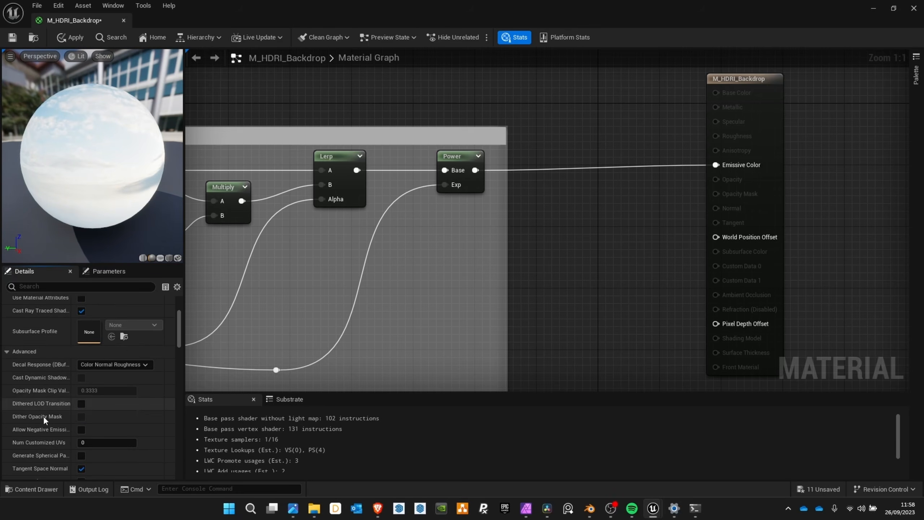
scroll(66, 421, down, 1)
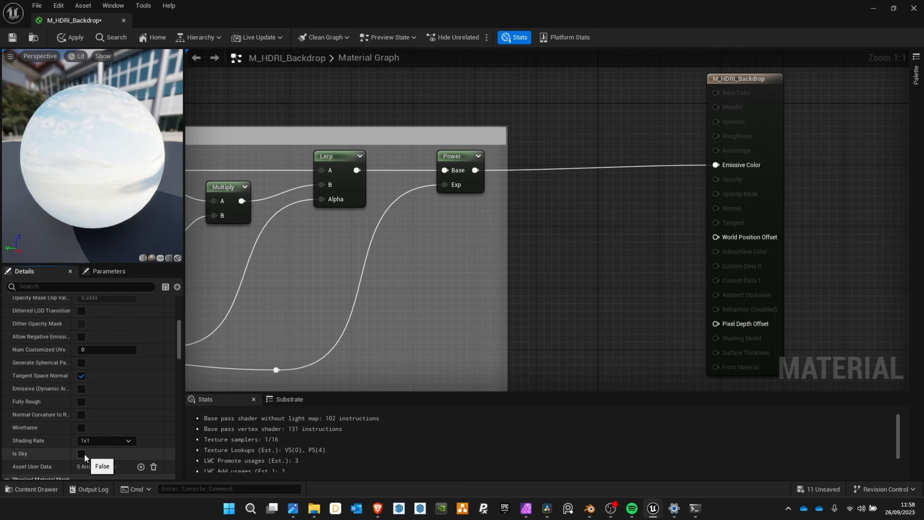
click(82, 453)
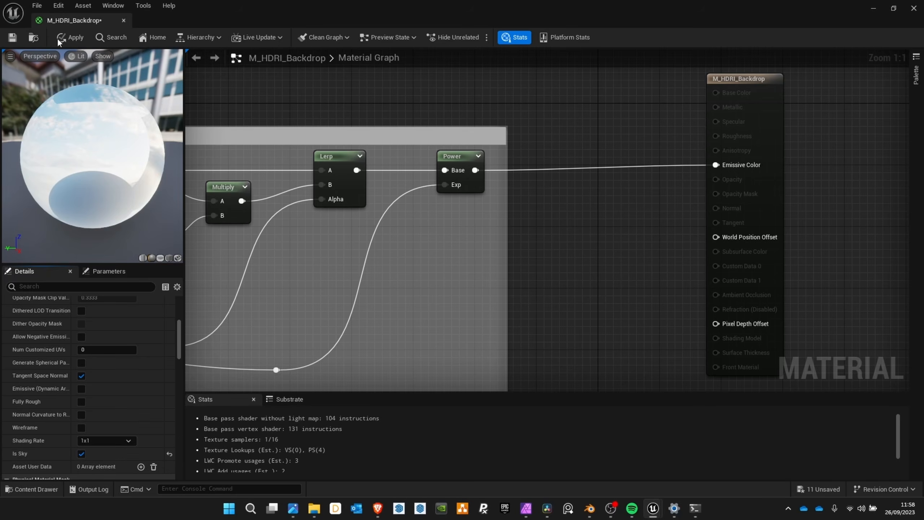
click(70, 37)
- Return to the level editor and create a material instance of M_HDRI_Backdrop from the Masters folder
scroll(367, 155, down, 5)
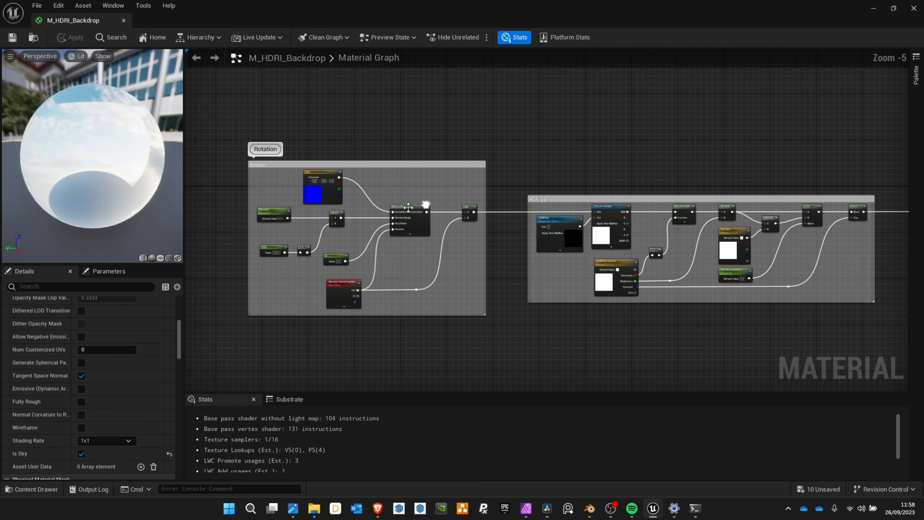
right_drag(495, 177, 425, 154)
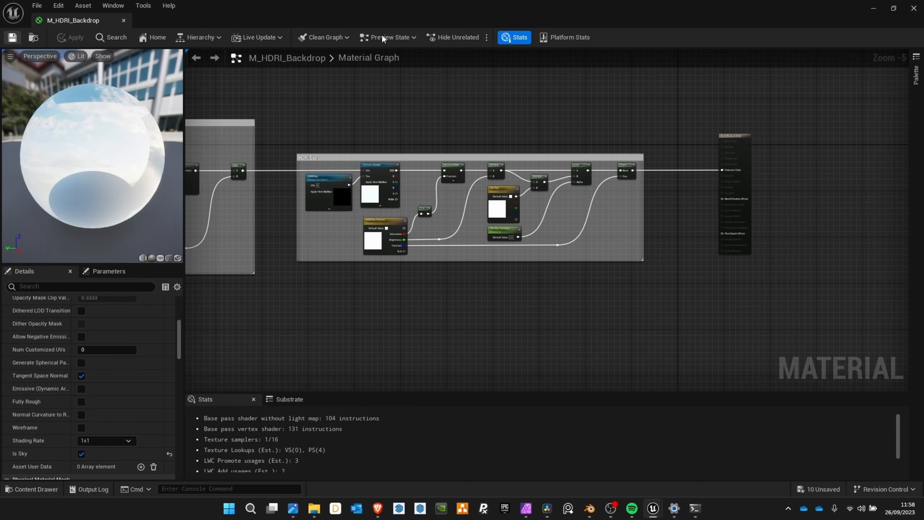
click(874, 10)
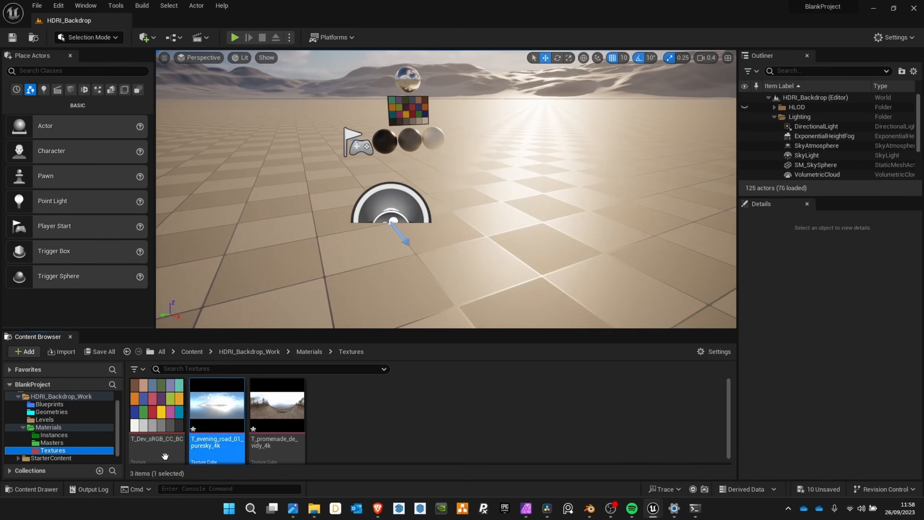
click(52, 442)
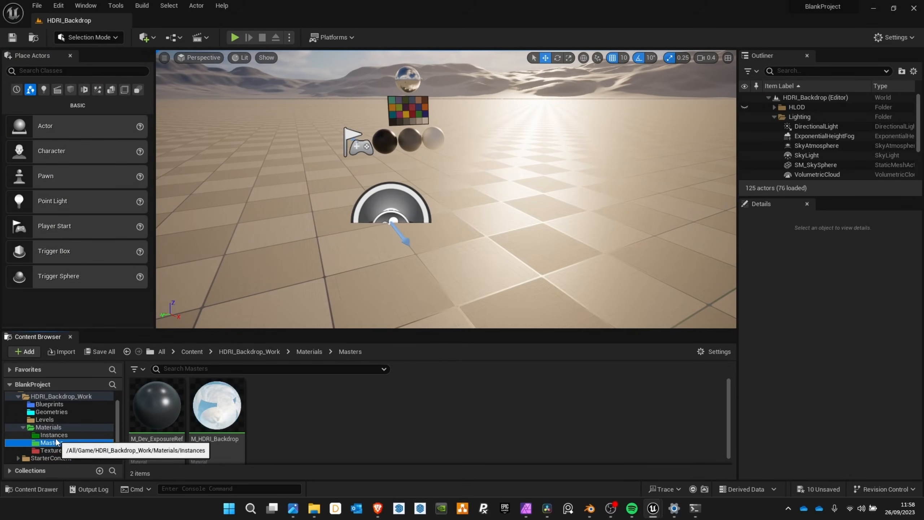
right_click(217, 407)
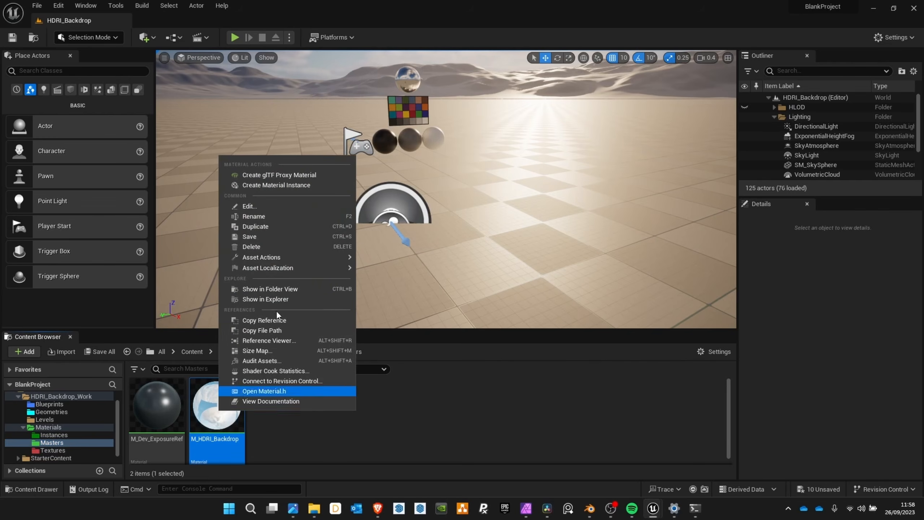
click(276, 185)
- Name the new material instance MI_HDRI_Backdrop
key(Home)
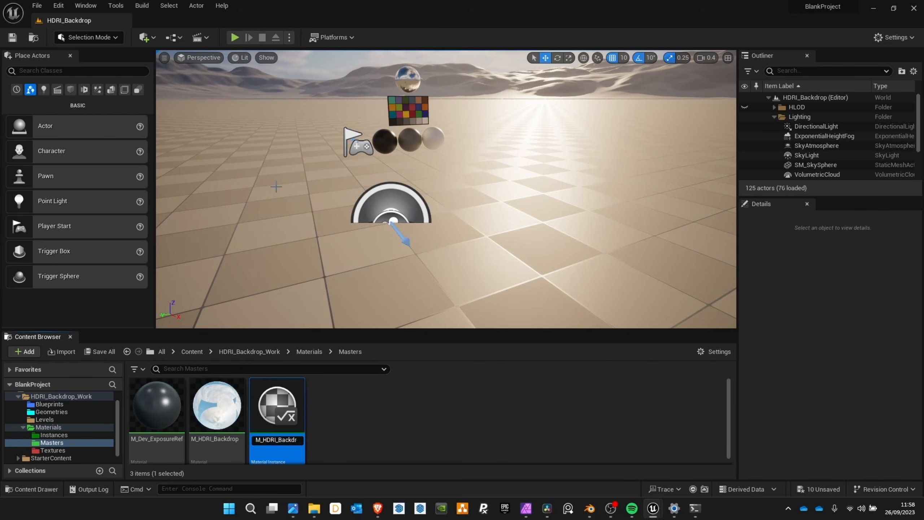
key(Right)
text(I)
key(End)
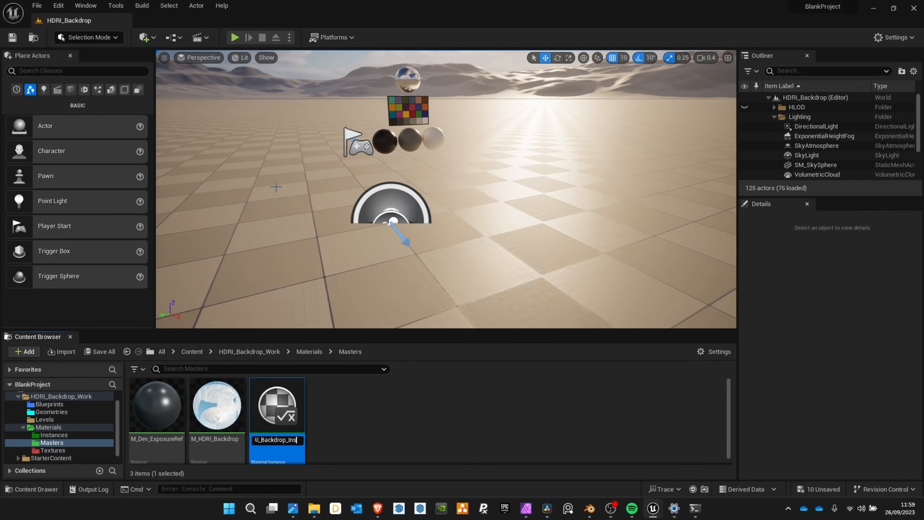
key(BackSpace)
key(BackSpace)
key(Return)
- Move MI_HDRI_Backdrop into the Instances folder and open that folder
drag(276, 406, 51, 436)
click(79, 459)
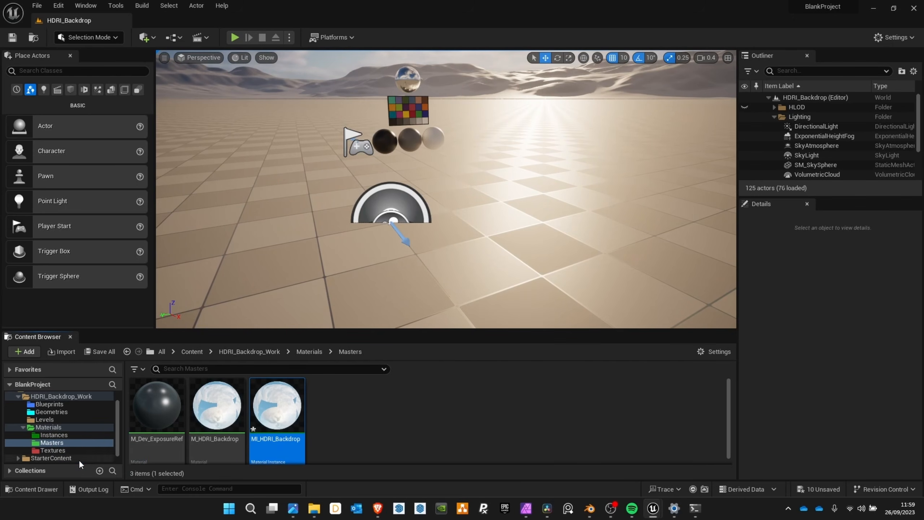
click(63, 435)
- Save all unsaved assets and the level
click(37, 5)
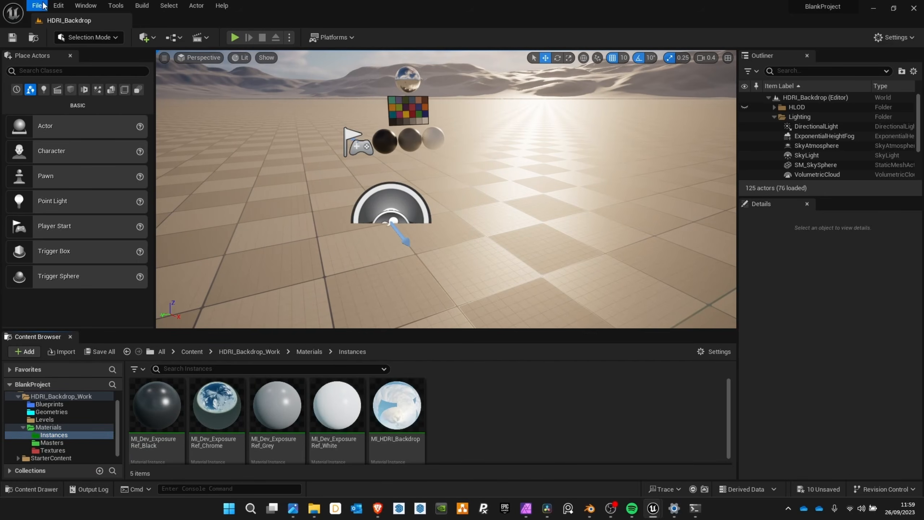
click(61, 130)
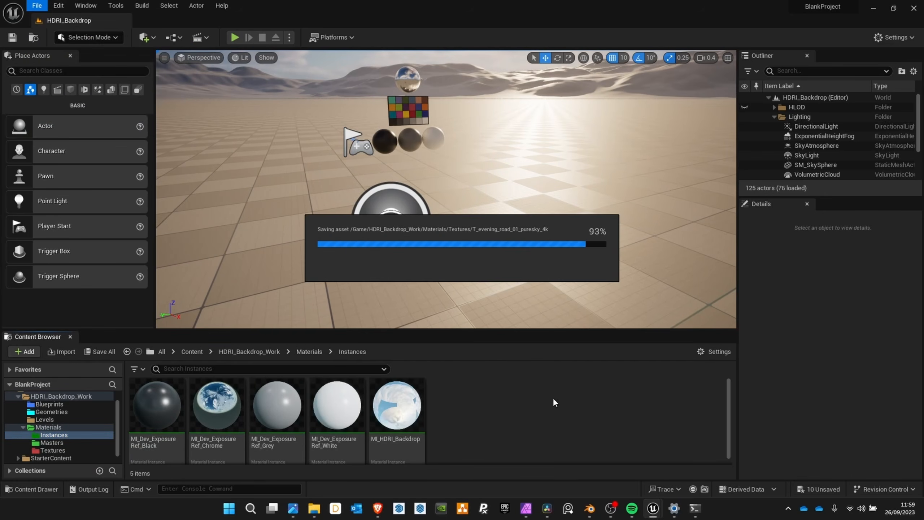
- Examine the current sky, ground and exposure reference objects in the level from several angles
right_drag(656, 222, 625, 202)
right_drag(635, 165, 575, 145)
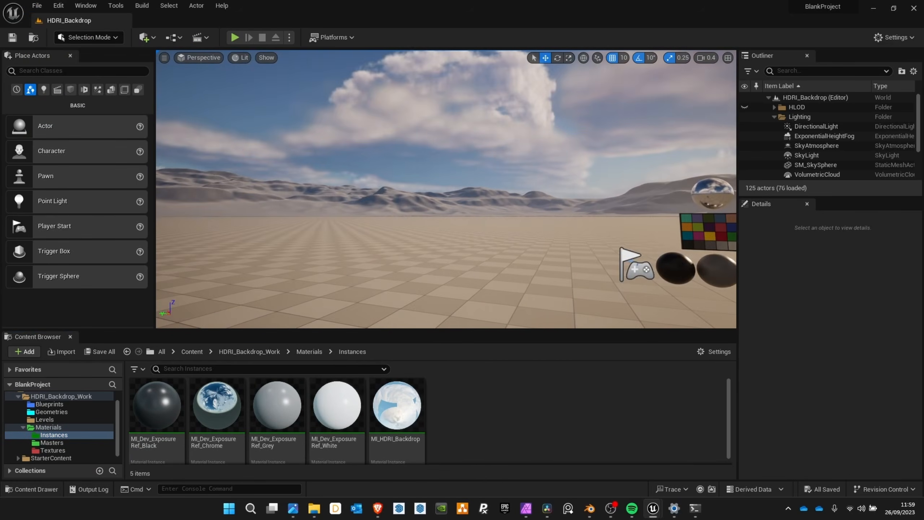
key(s)
right_drag(420, 132, 471, 142)
scroll(471, 143, down, 1)
key(q)
key(d)
key(e)
key(w)
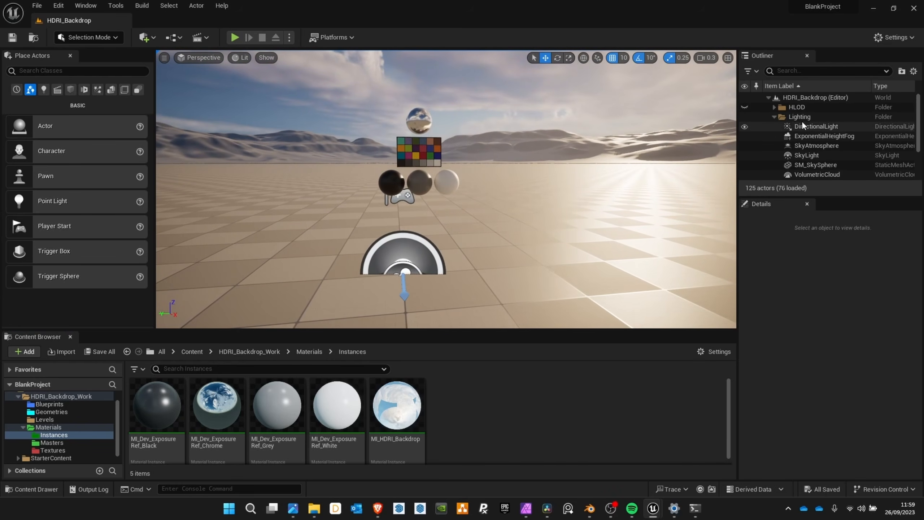
- Delete all six actors in the Lighting folder, from DirectionalLight through VolumetricCloud
click(817, 127)
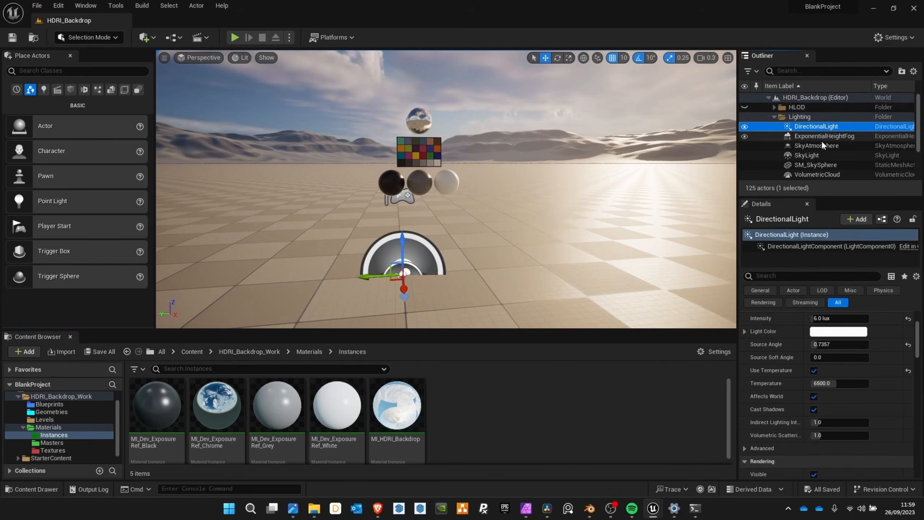
scroll(822, 145, down, 1)
shift+click(815, 163)
key(f)
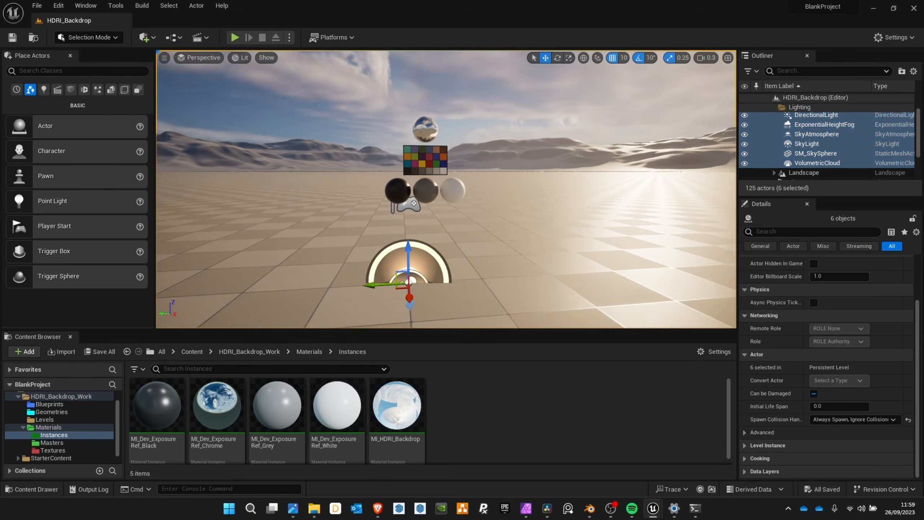
right_drag(485, 193, 560, 203)
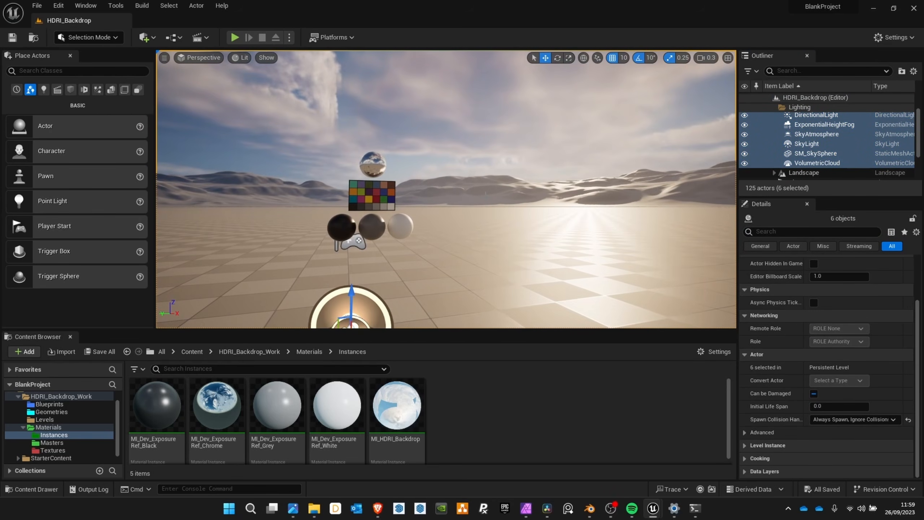
key(Delete)
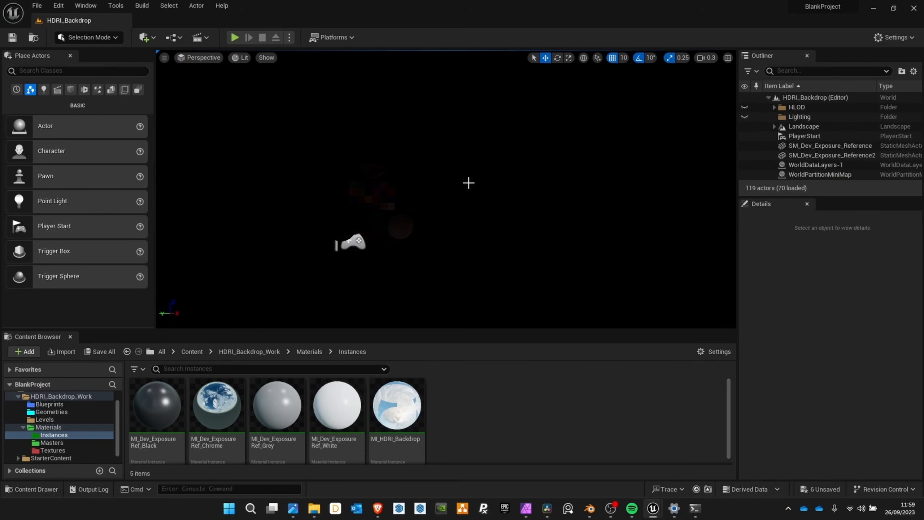
- Place the SM_Dev_World mesh from the Geometries folder in the level at location 0, 0, 0
scroll(51, 415, up, 1)
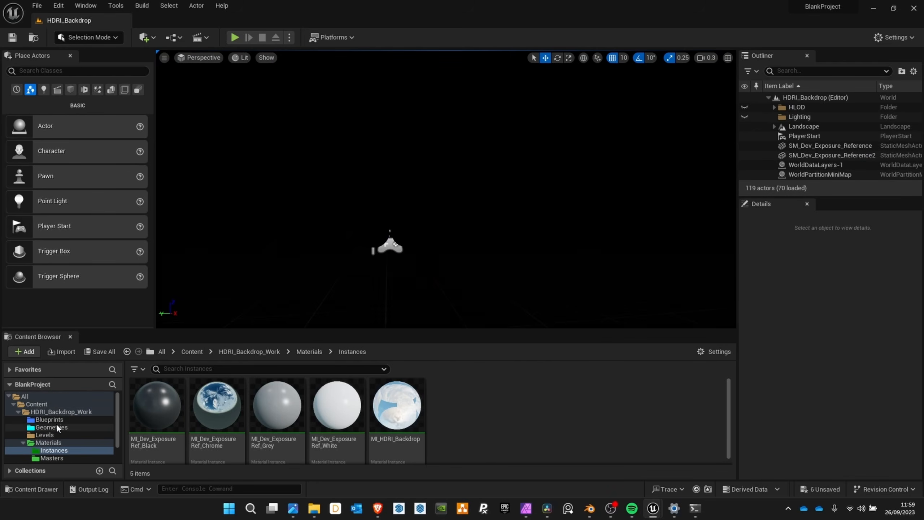
click(54, 426)
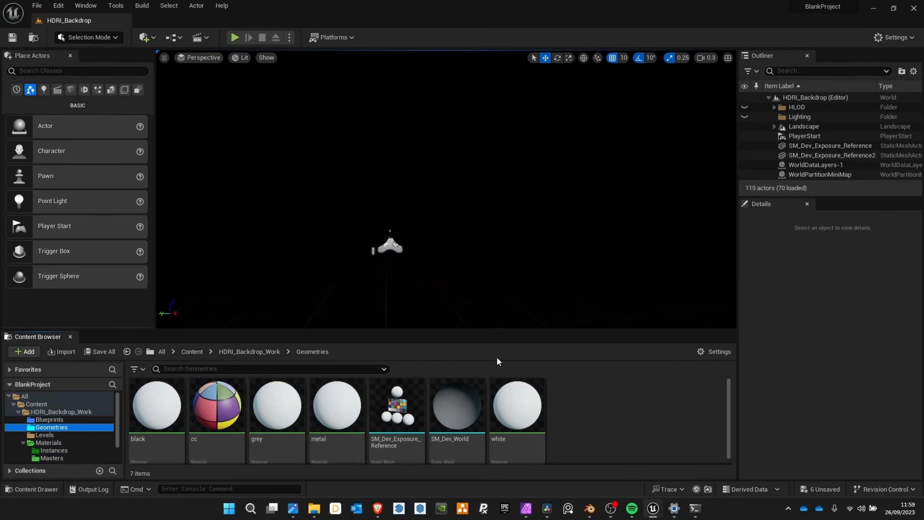
click(465, 415)
drag(454, 430, 390, 287)
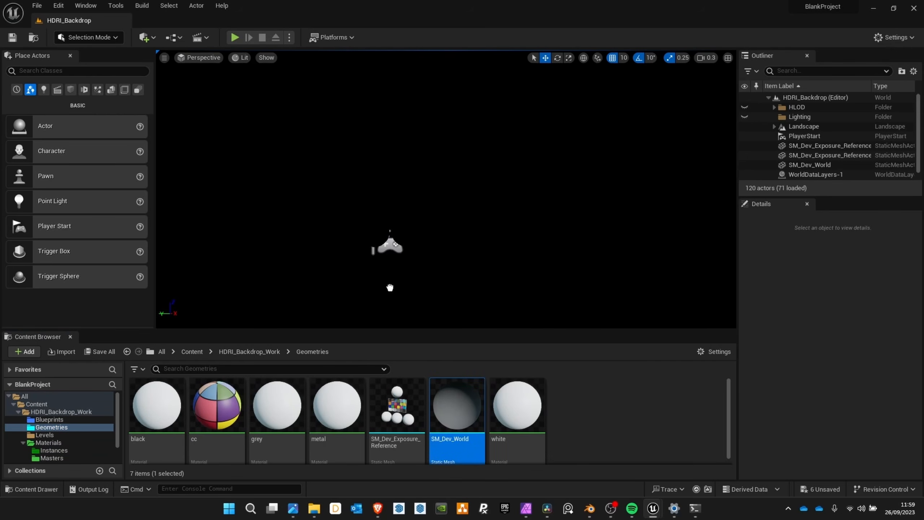
scroll(817, 412, up, 3)
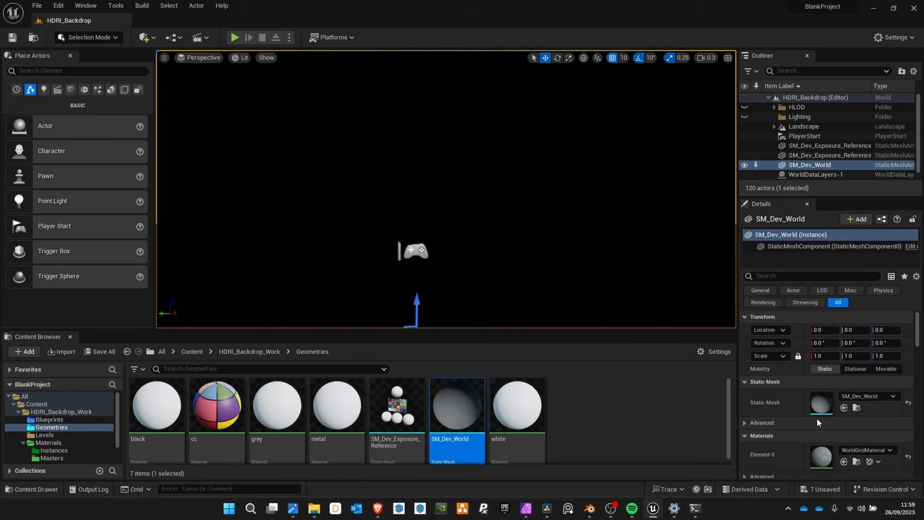
- Assign MI_HDRI_Backdrop from the Instances folder to material Element 0 of SM_Dev_World
scroll(78, 433, down, 2)
click(54, 426)
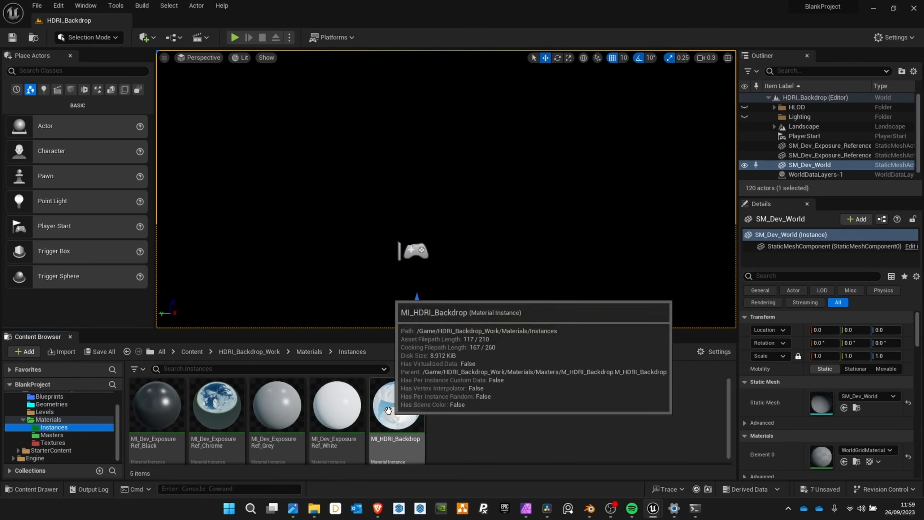
drag(396, 404, 827, 457)
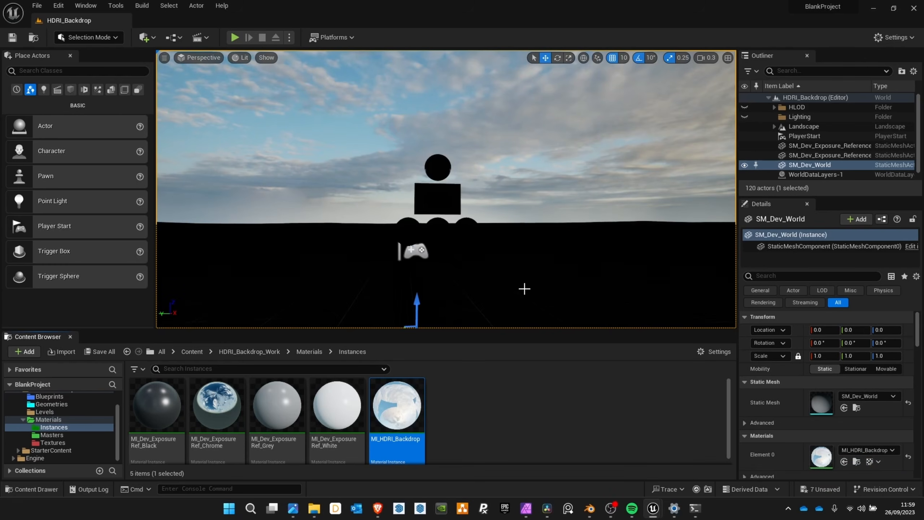
- Inspect the HDRI sky on the dome all around the level and behind the exposure reference objects
right_drag(524, 289, 534, 248)
mouse_move(294, 150)
right_down()
mouse_move(294, 163)
mouse_move(294, 150)
right_up()
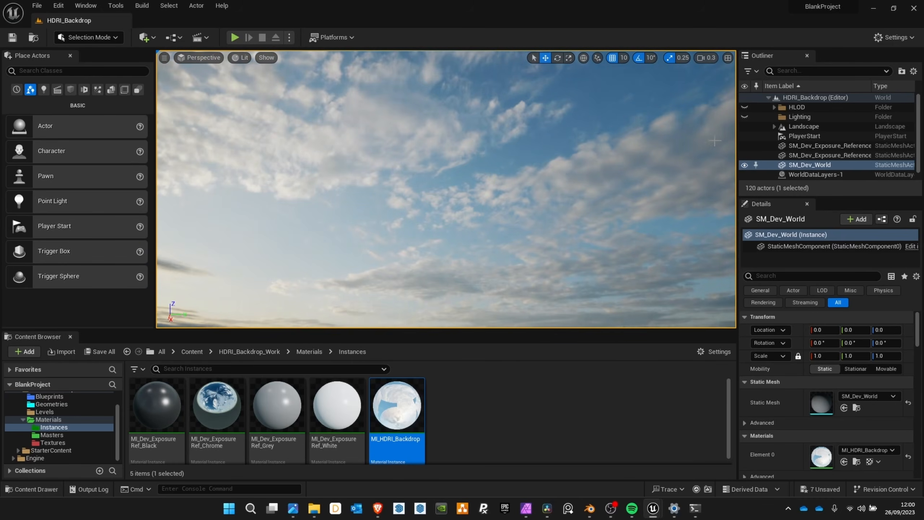
right_drag(714, 141, 673, 162)
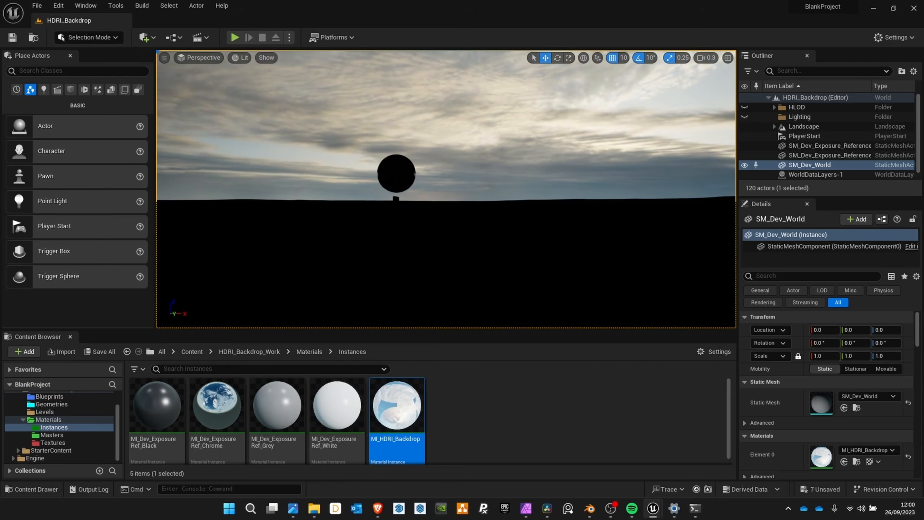
right_drag(567, 178, 680, 182)
key(a)
key(s)
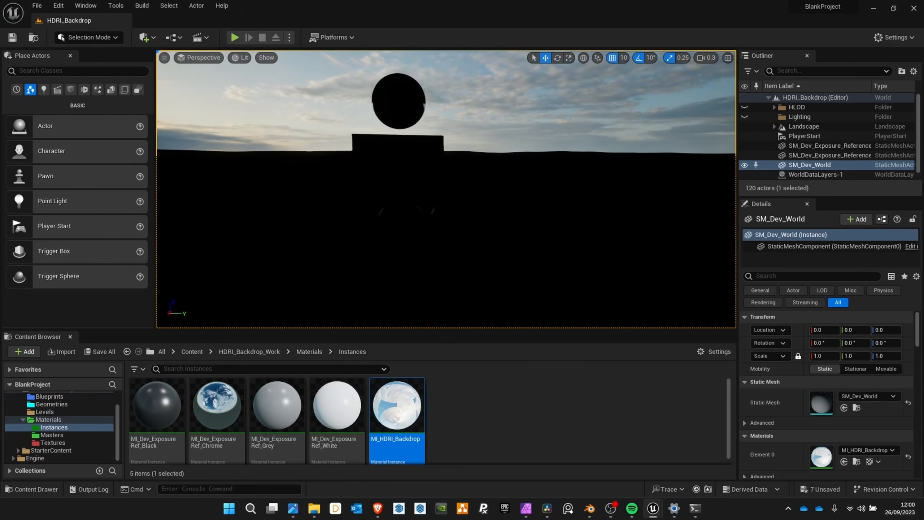
right_drag(424, 228, 299, 221)
key(s)
key(d)
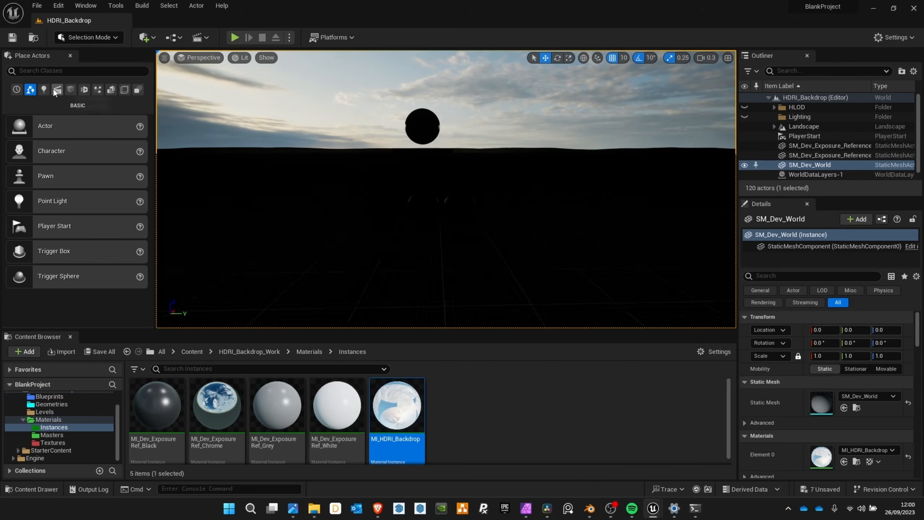
- Add a Sky Light to the level near the exposure reference objects
click(44, 90)
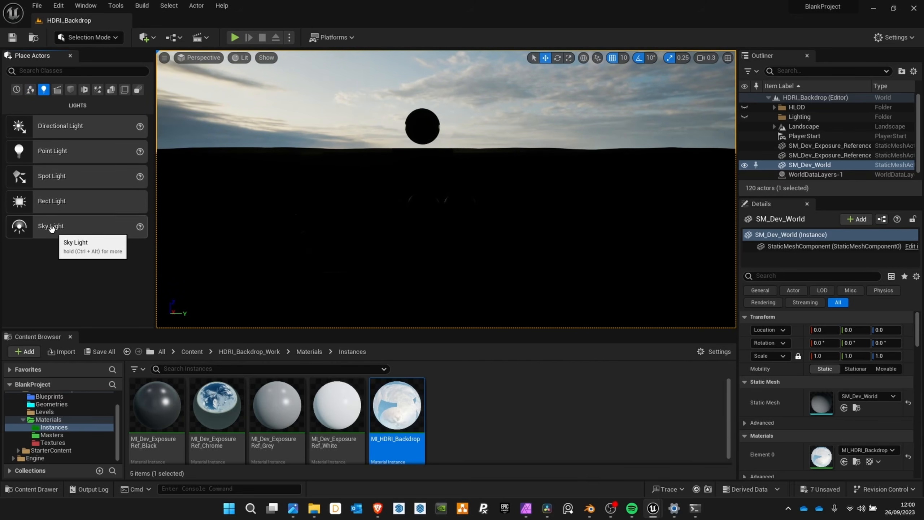
drag(52, 228, 420, 257)
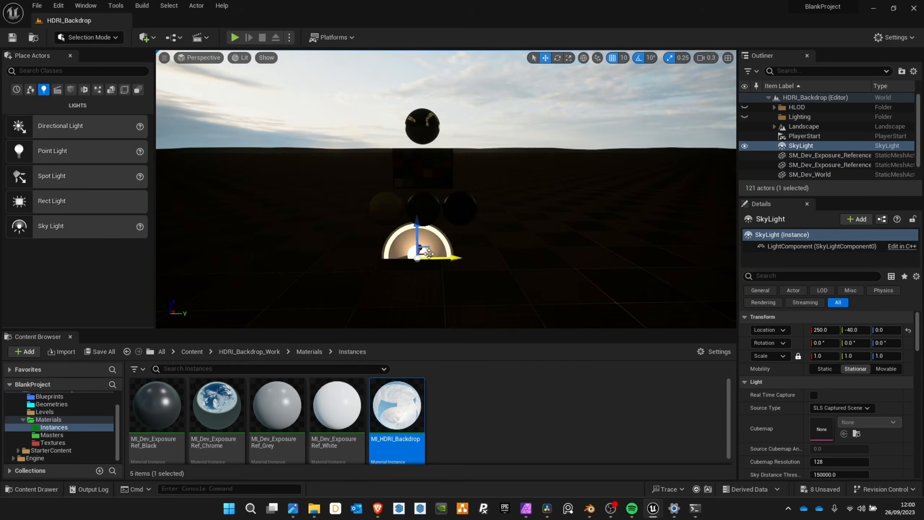
key(w)
right_drag(446, 121, 418, 123)
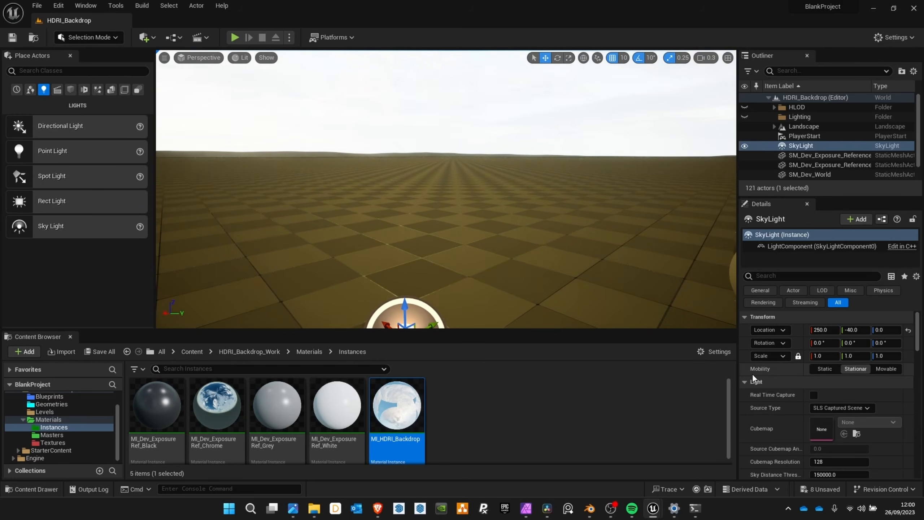
- Set the SkyLight's mobility to Movable and enable Real Time Capture
click(894, 368)
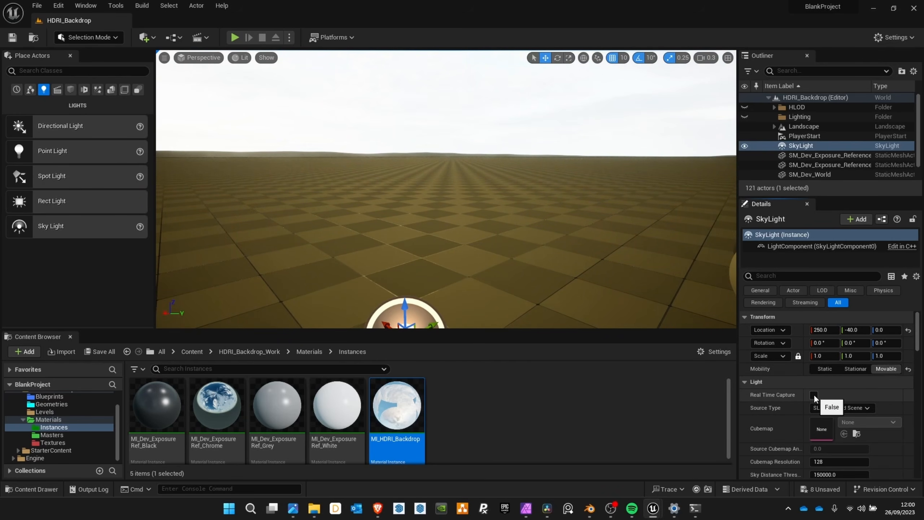
click(814, 395)
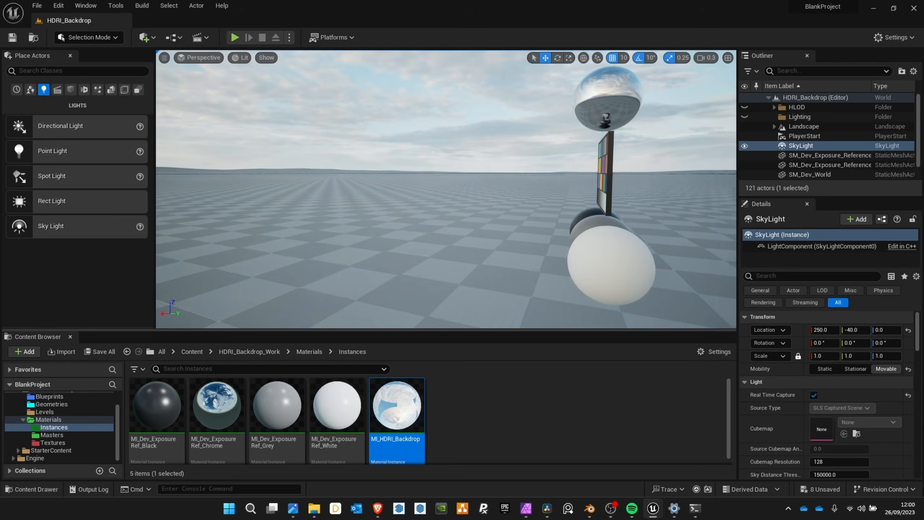
right_drag(446, 189, 291, 178)
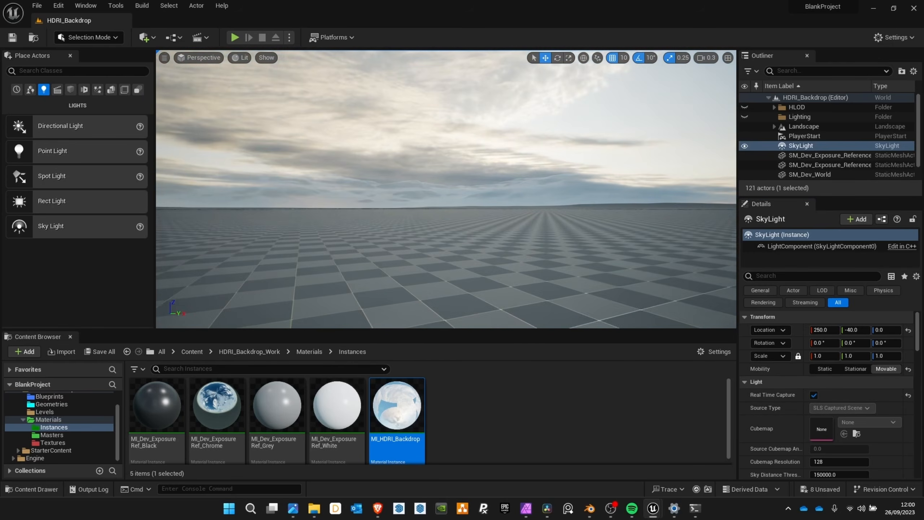
key(f)
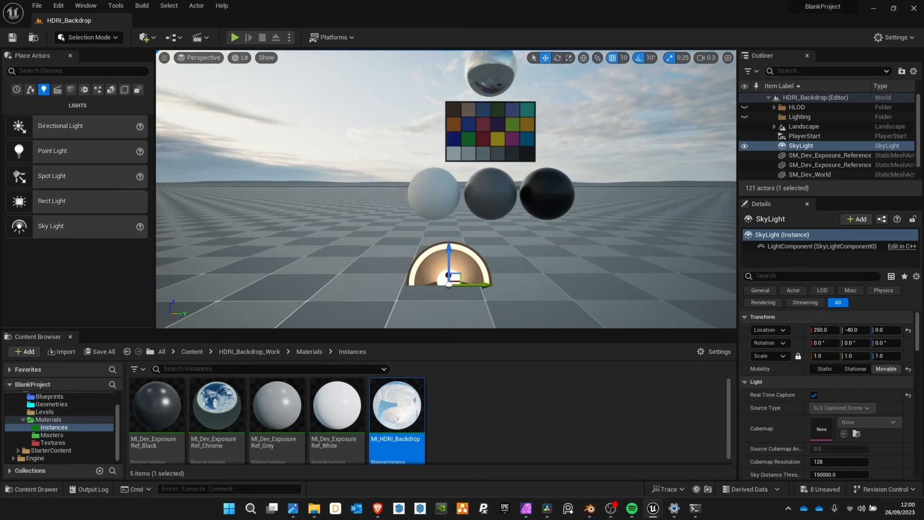
- Select the SM_Dev_World sky dome and set its scale to 20 on all axes
key(w)
key(e)
scroll(446, 189, up, 2)
right_drag(446, 189, 582, 191)
right_drag(607, 223, 624, 222)
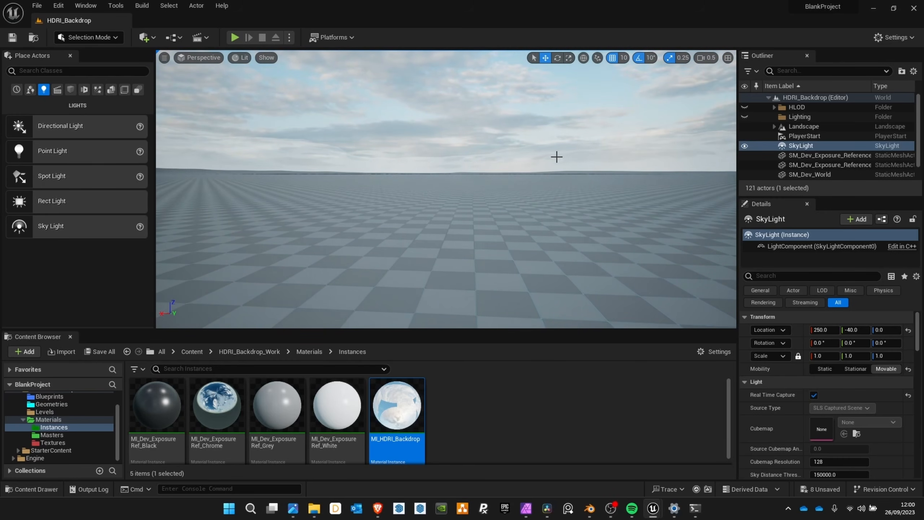
right_drag(556, 157, 556, 145)
click(550, 169)
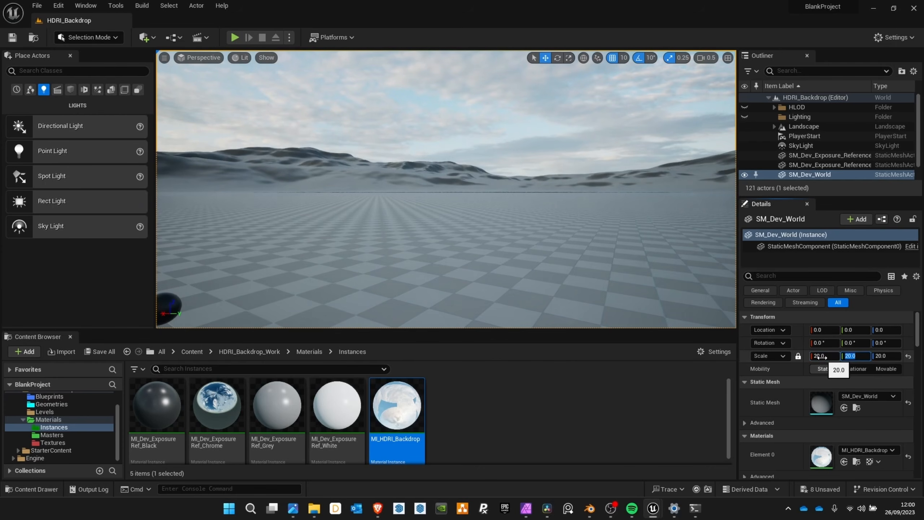
- Check the enlarged sky dome against the landscape mountains and the exposure reference objects from several viewpoints
right_drag(597, 204, 510, 200)
key(g)
key(s)
key(d)
scroll(422, 213, down, 1)
key(e)
key(q)
key(s)
key(a)
key(w)
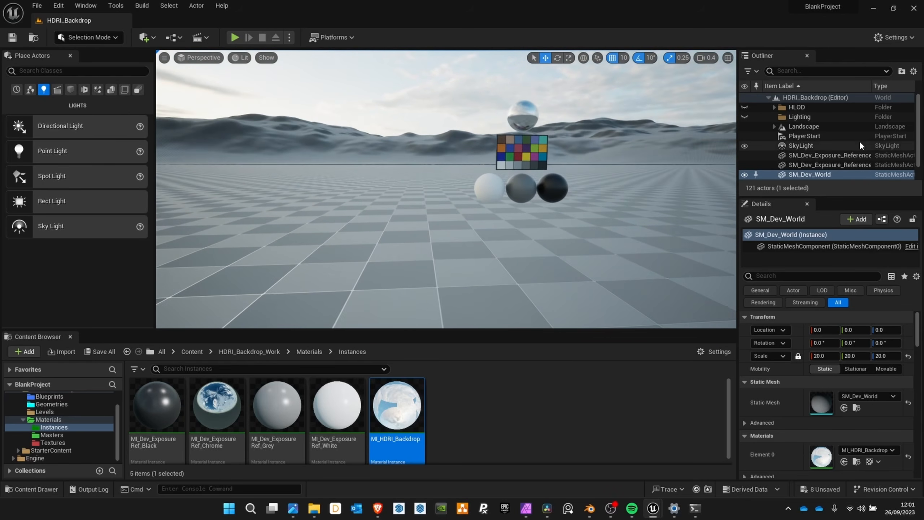
right_drag(297, 183, 281, 183)
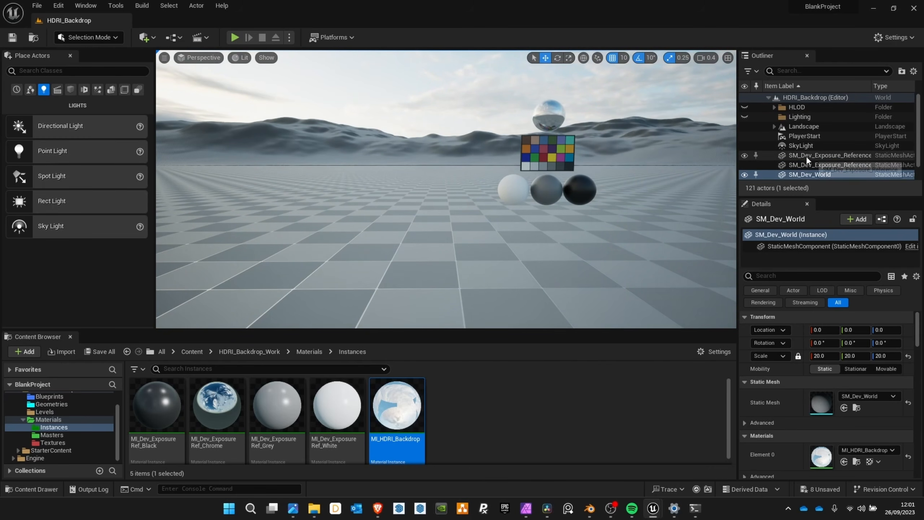
- Disable Lower Hemisphere Is Solid Color in the SkyLight's advanced light settings
click(806, 145)
scroll(887, 444, down, 5)
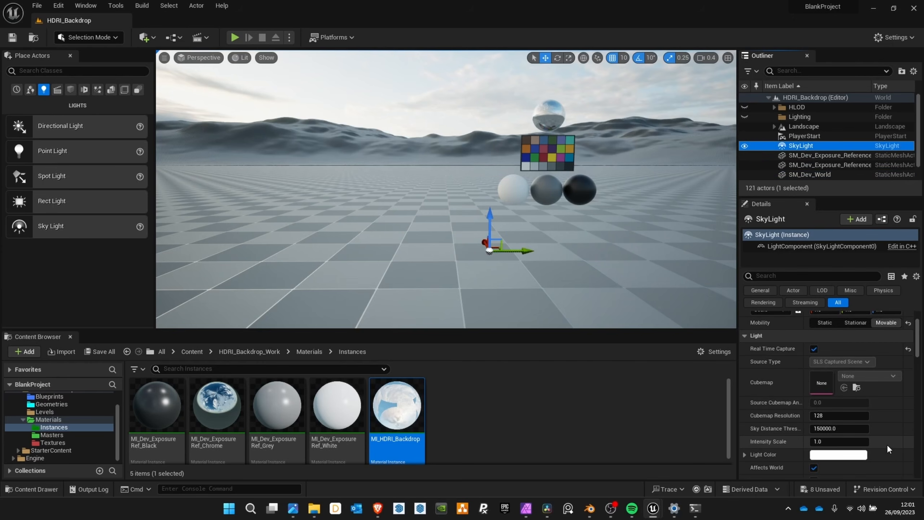
scroll(888, 440, down, 4)
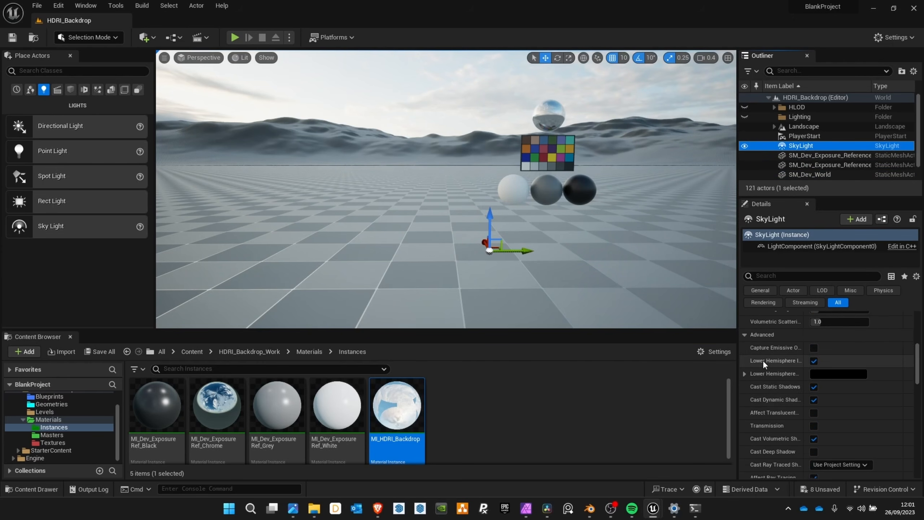
mouse_move(761, 362)
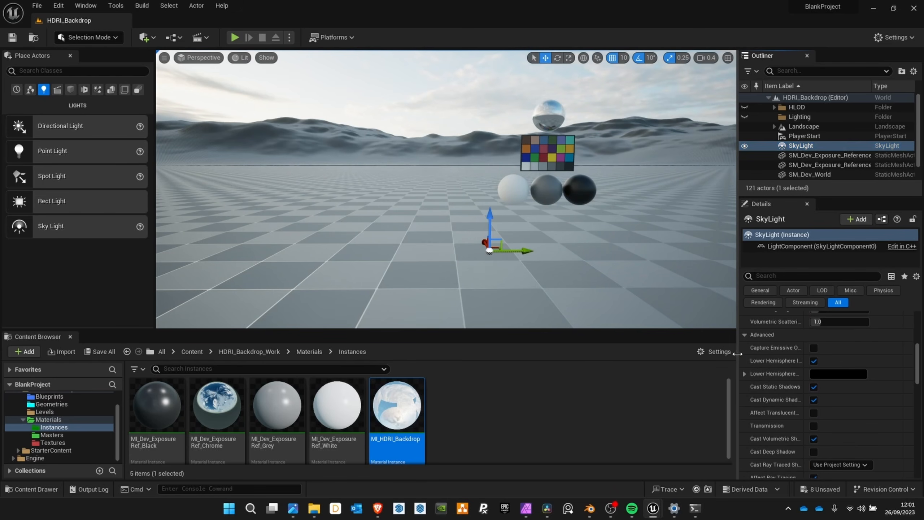
drag(739, 353, 769, 322)
click(833, 373)
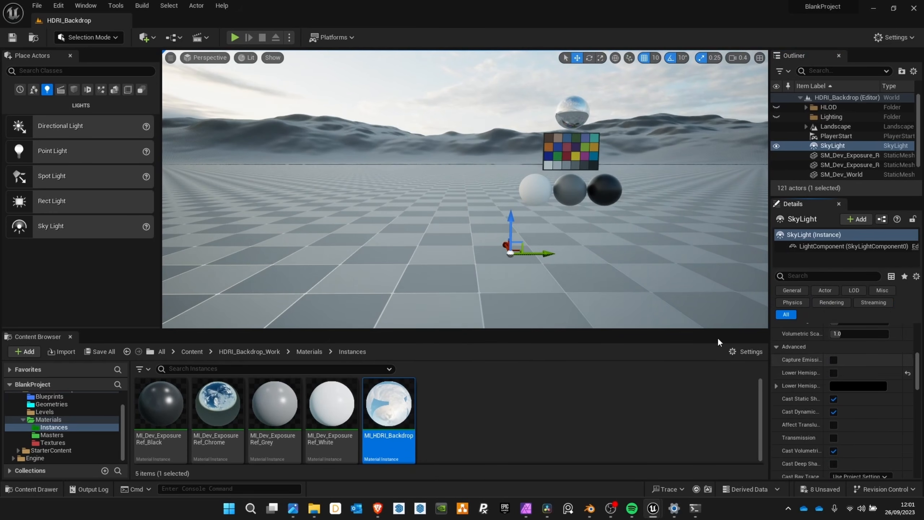
- Examine the sky lighting on the reference spheres and color chart, and review the SkyLight's light settings
right_drag(501, 199, 422, 209)
key(w)
key(a)
key(e)
key(w)
key(d)
key(q)
key(s)
key(e)
key(s)
scroll(851, 382, up, 10)
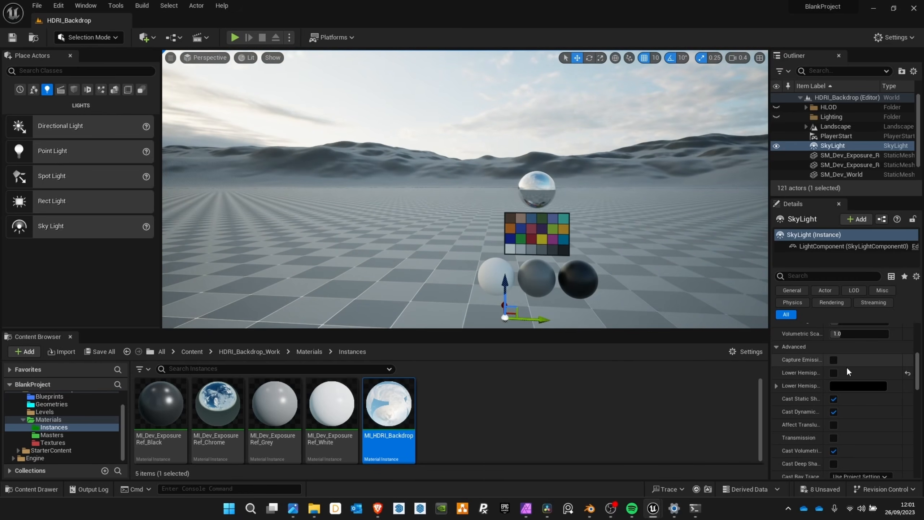
scroll(887, 419, down, 2)
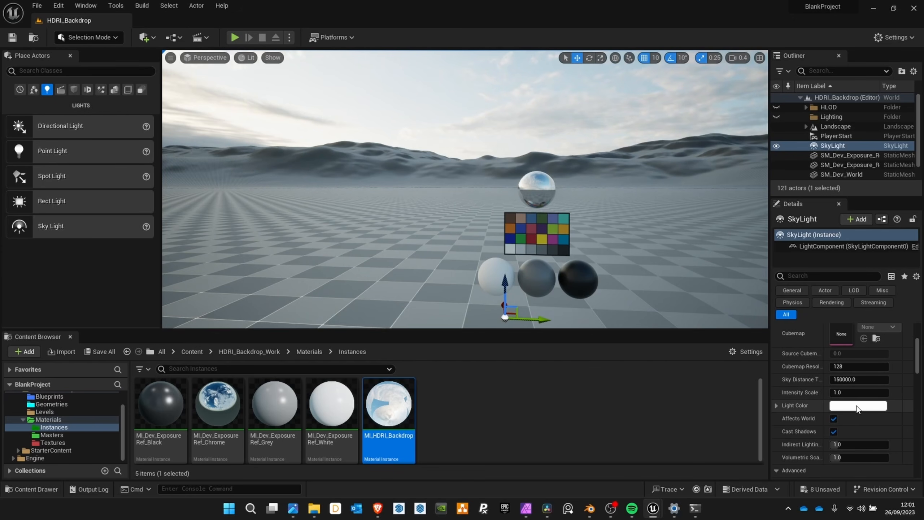
- Search the placeable actors for "post" and place a Post Process Volume in the level beside the exposure reference spheres
key(s)
mouse_move(530, 275)
right_down()
mouse_move(542, 284)
mouse_move(541, 274)
right_up()
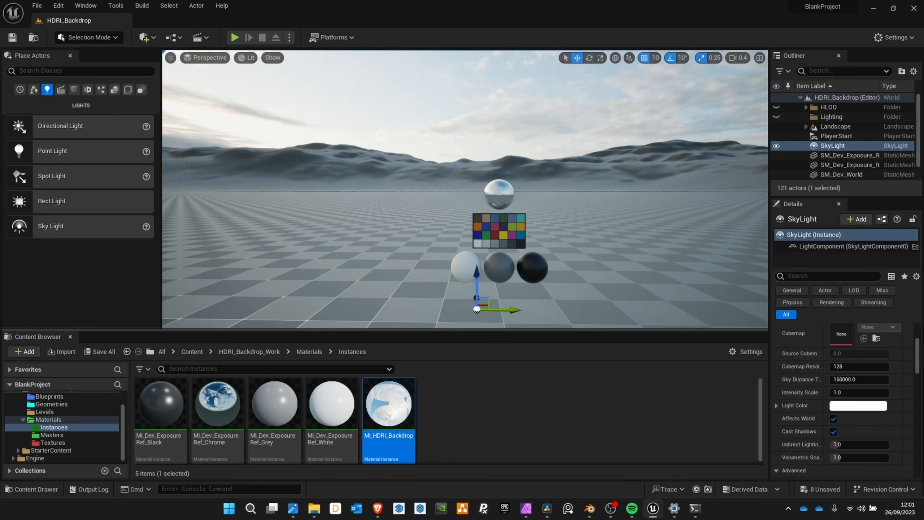
key(s)
key(a)
key(q)
right_drag(312, 80, 323, 80)
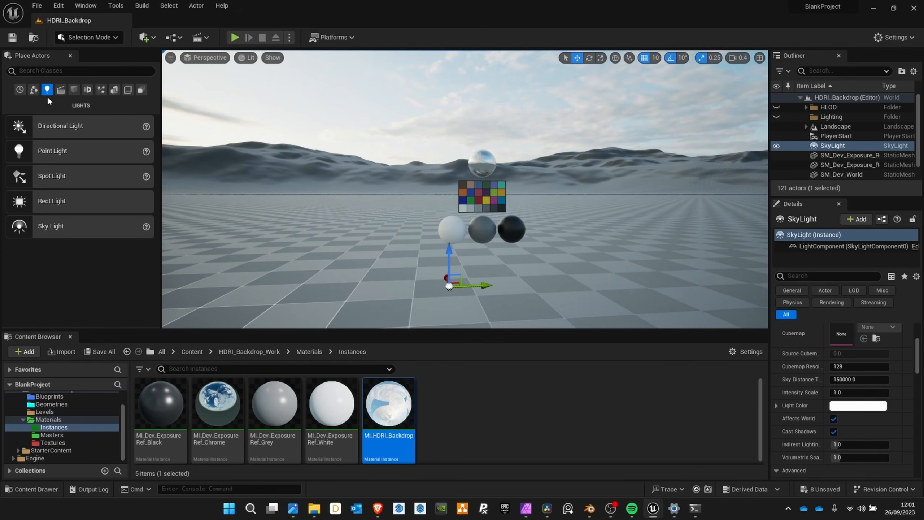
click(128, 90)
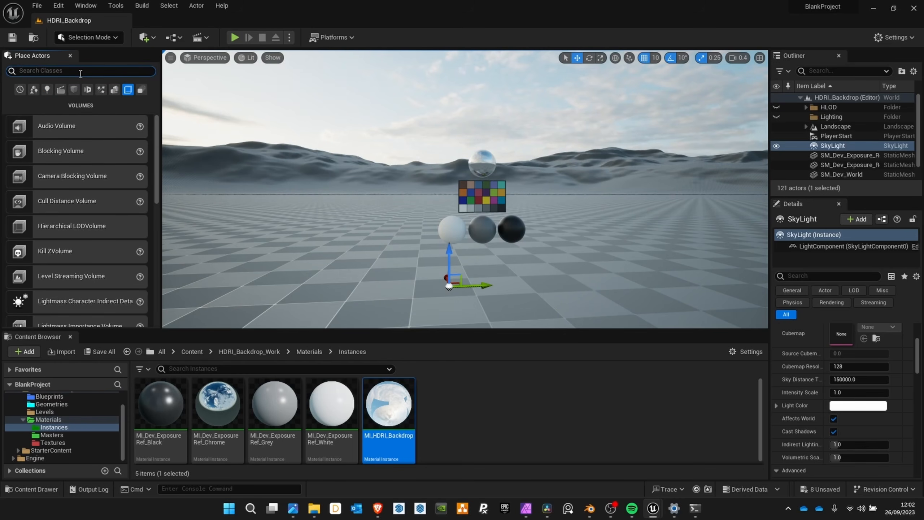
click(80, 71)
text(post)
drag(65, 102, 474, 289)
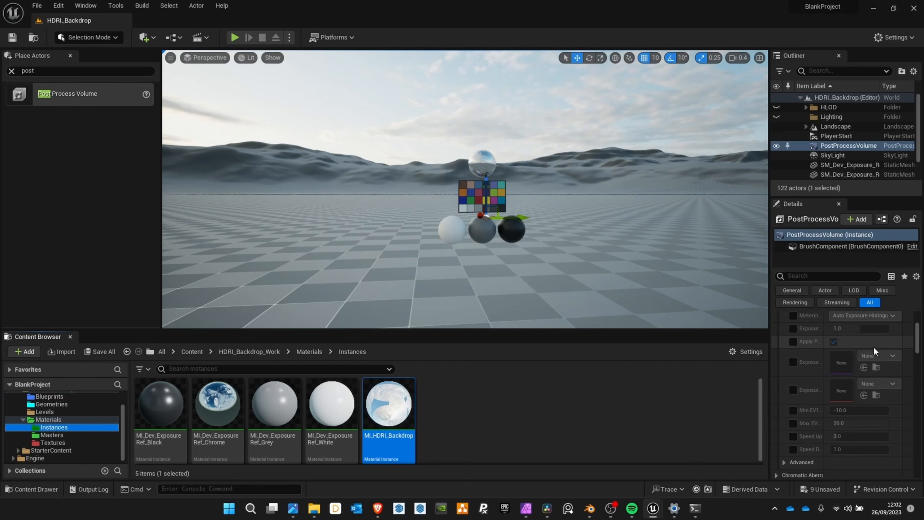
scroll(798, 313, up, 3)
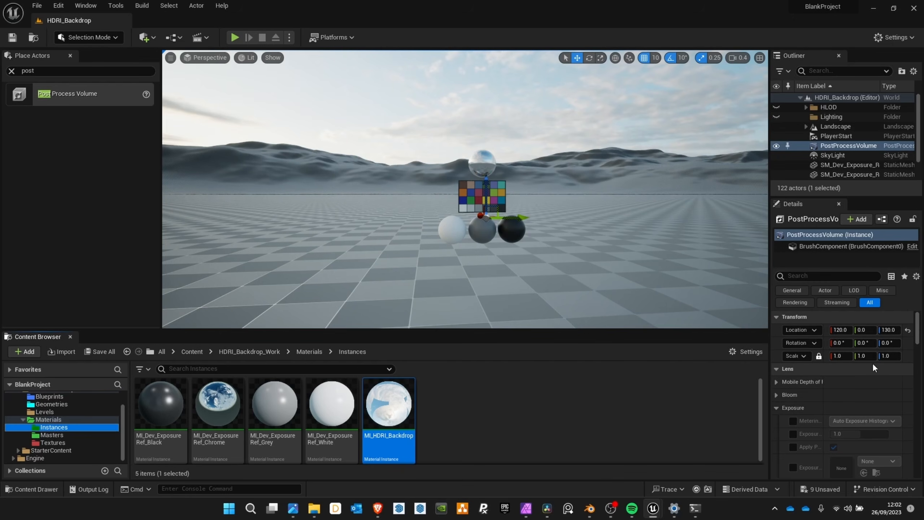
click(837, 155)
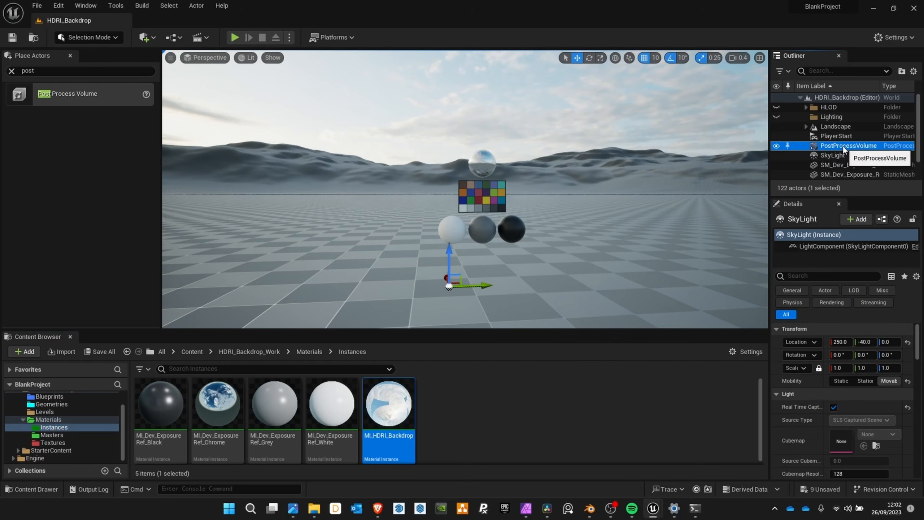
click(843, 145)
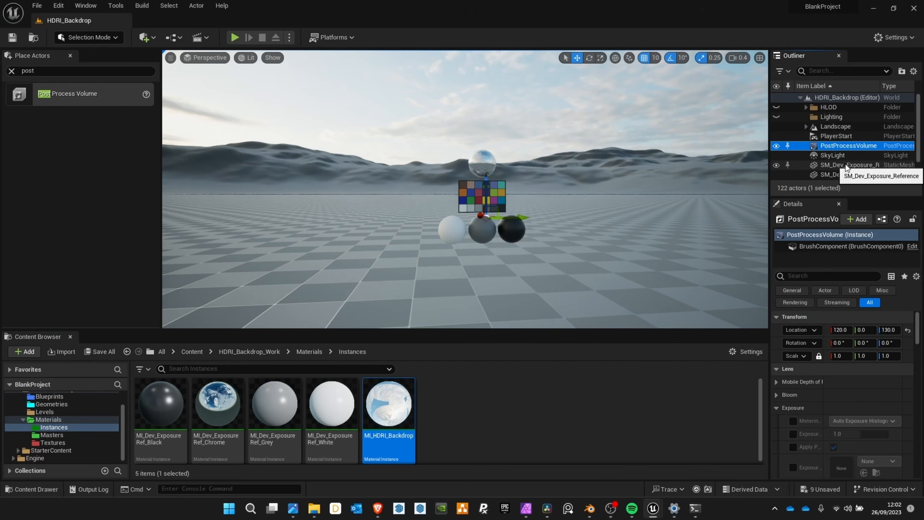
scroll(846, 161, down, 2)
scroll(847, 159, up, 2)
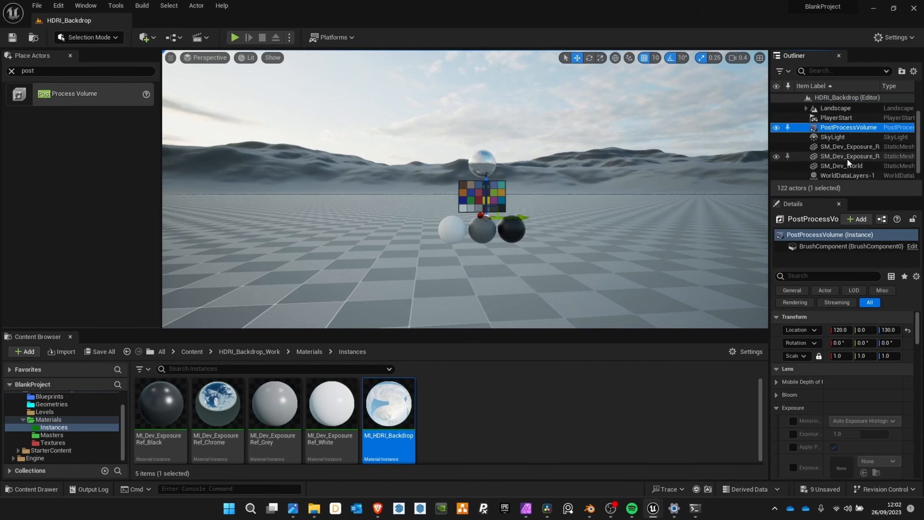
click(841, 146)
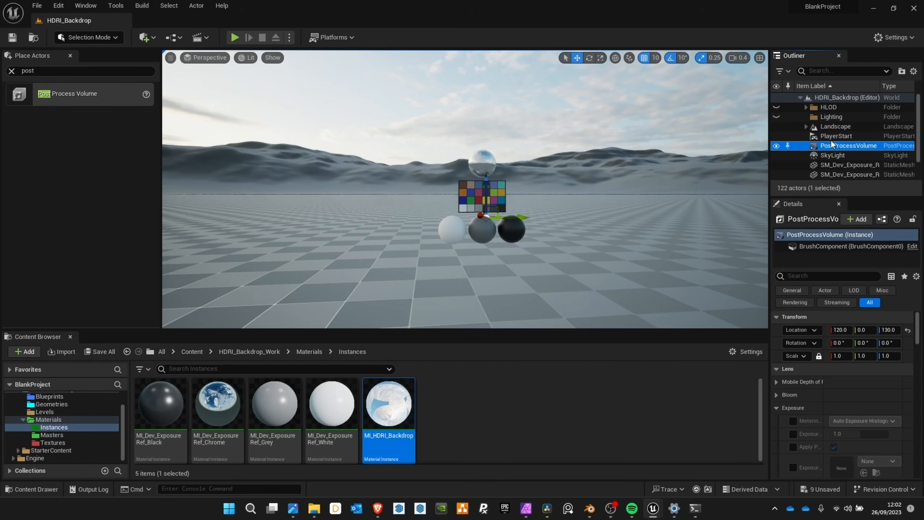
- Enable the PostProcessVolume's Metering Mode, Exposure Compensation and Apply Physical Camera Exposure overrides, and set Metering Mode to Manual
scroll(792, 393, down, 2)
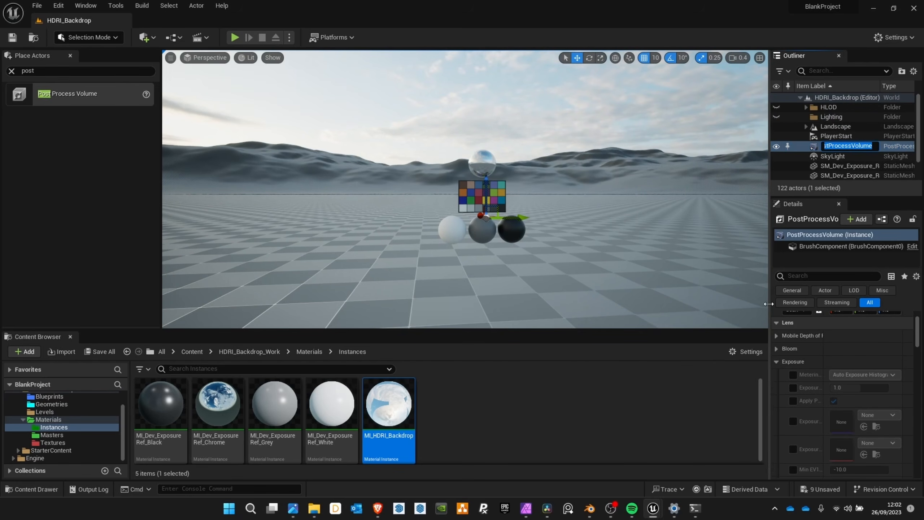
drag(768, 302, 718, 302)
scroll(775, 391, down, 2)
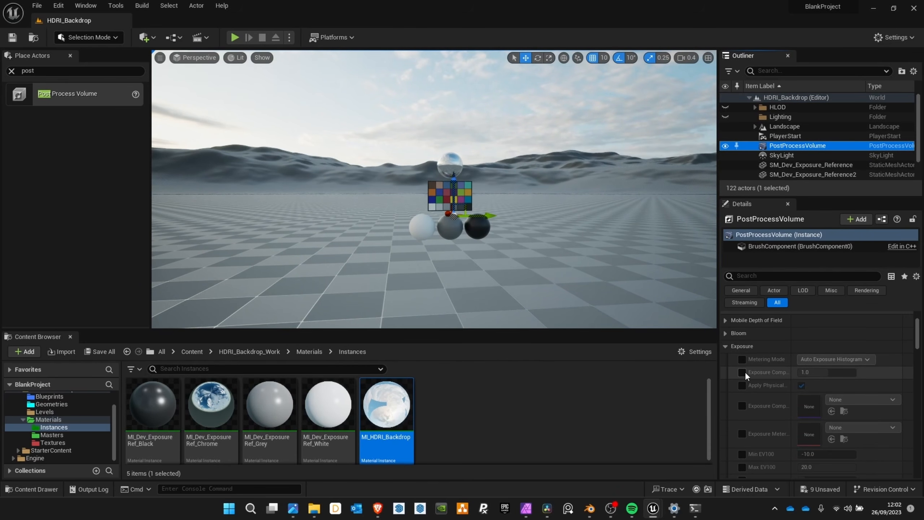
click(742, 372)
click(742, 359)
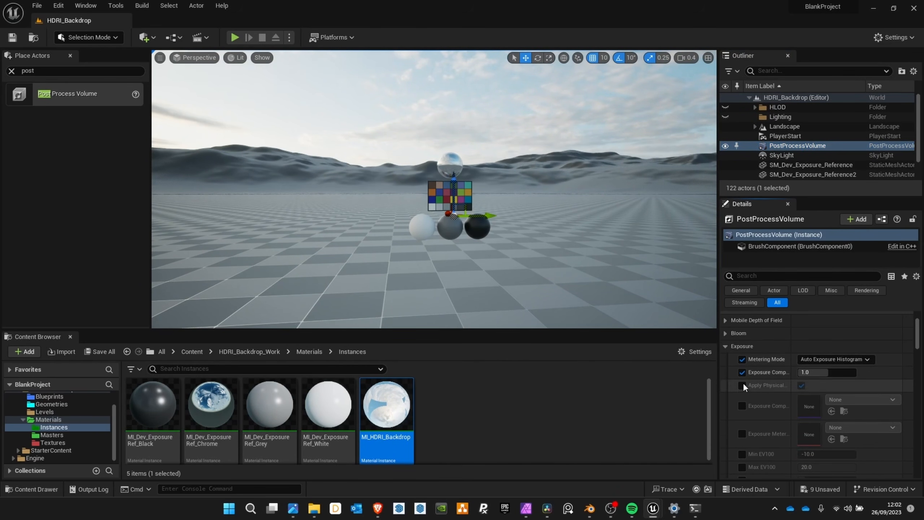
click(742, 384)
click(836, 358)
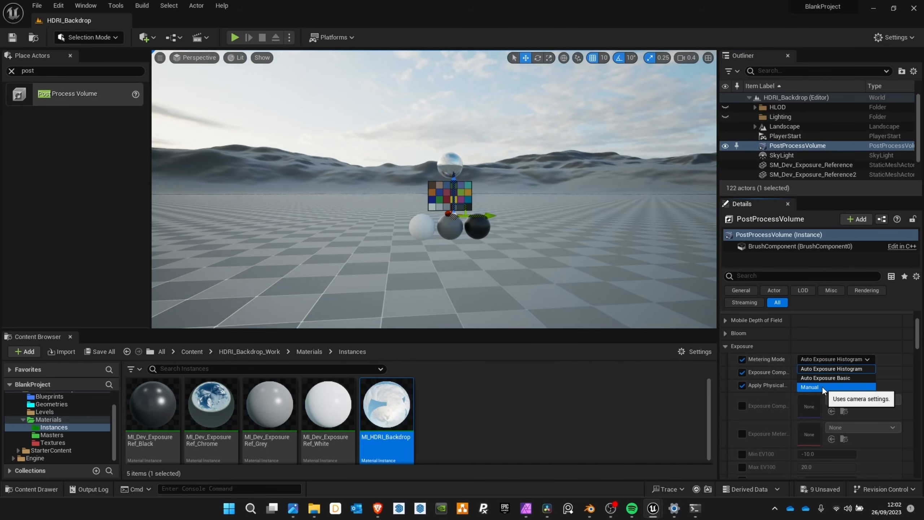
click(823, 387)
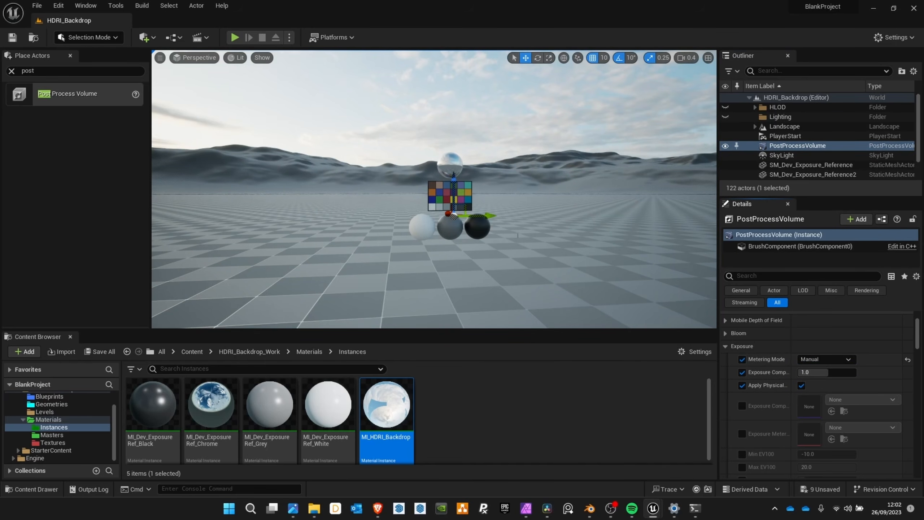
- Find the PostProcessVolume's Infinite Extent (Unbound) option by searching "infi" and enable it
scroll(823, 313, up, 3)
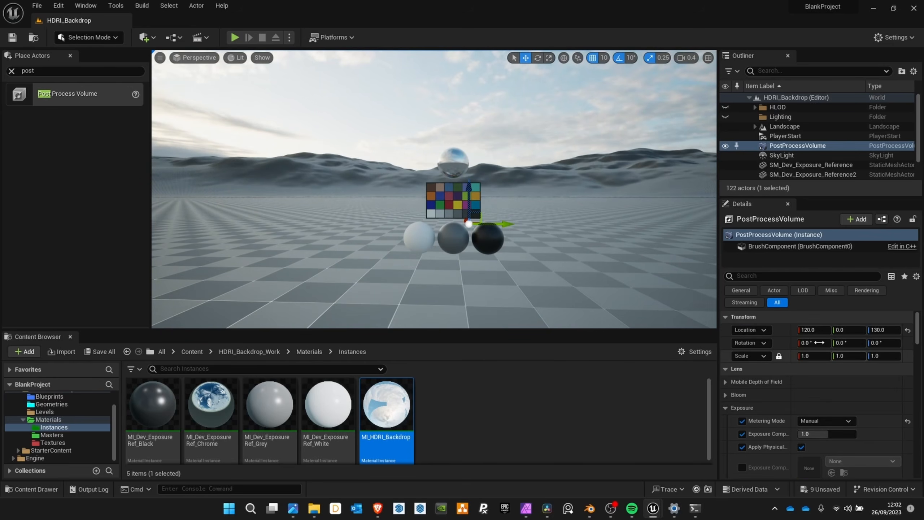
click(795, 277)
text(infi)
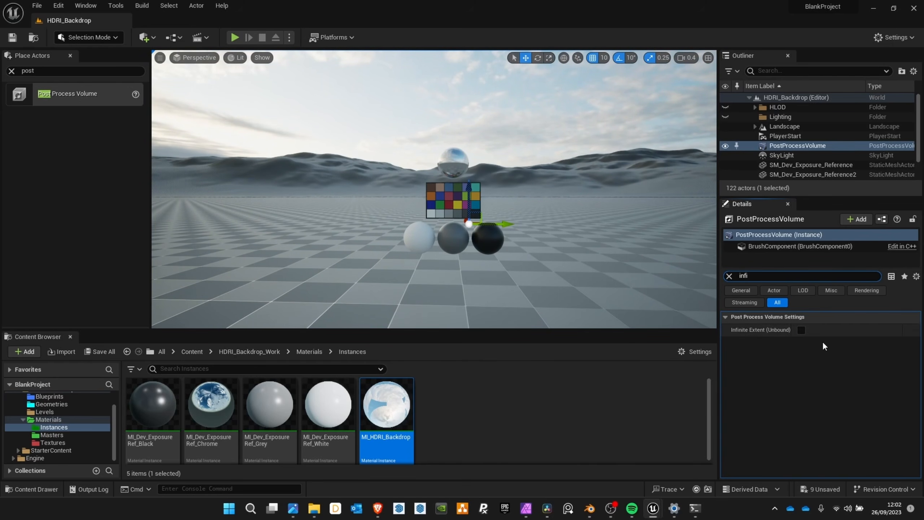
click(801, 329)
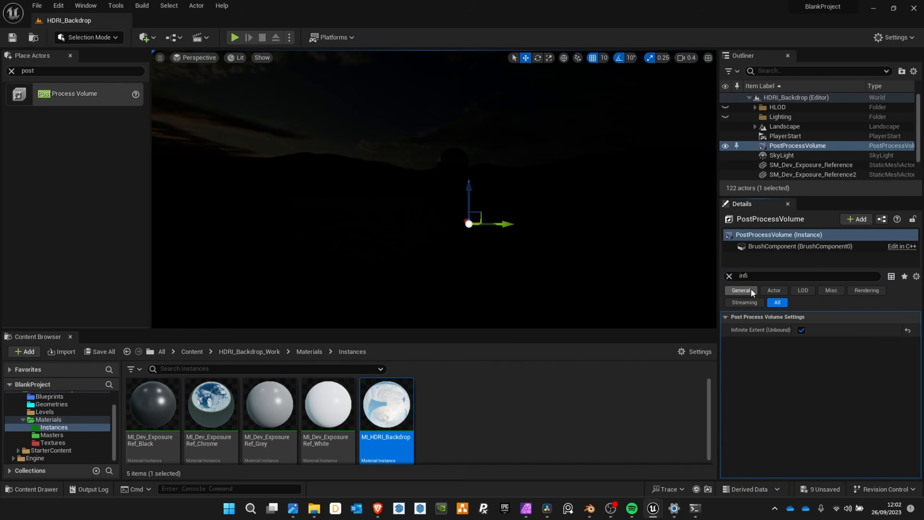
click(729, 276)
- Turn off the value of Apply Physical Camera Exposure and set Exposure Compensation to 0 for the PostProcessVolume
scroll(782, 386, down, 3)
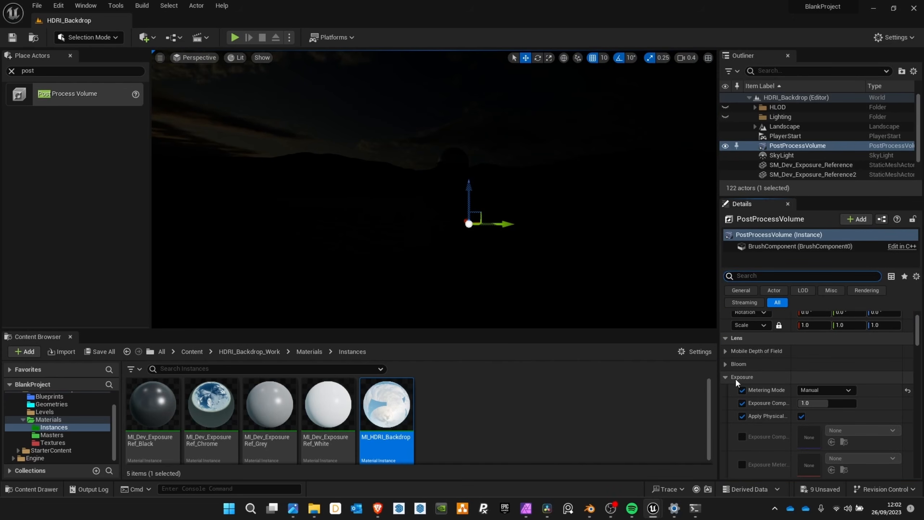
scroll(799, 383, down, 1)
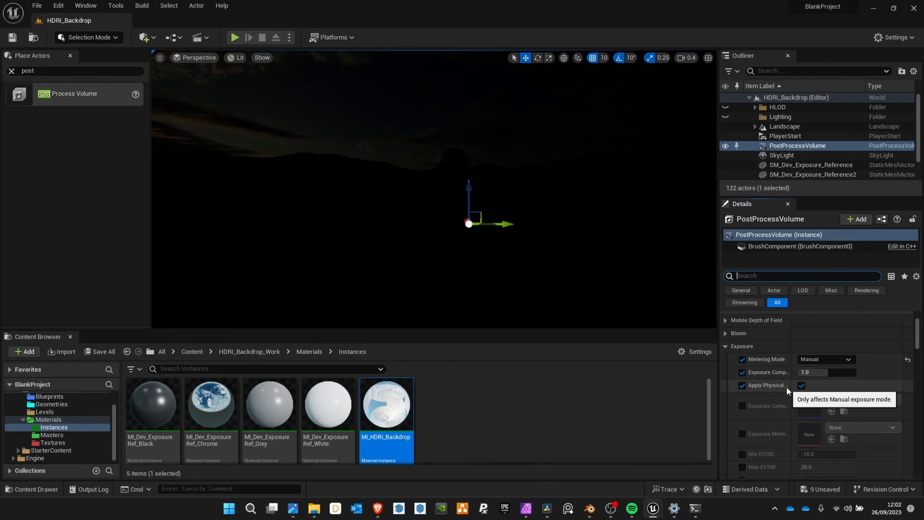
drag(791, 385, 799, 385)
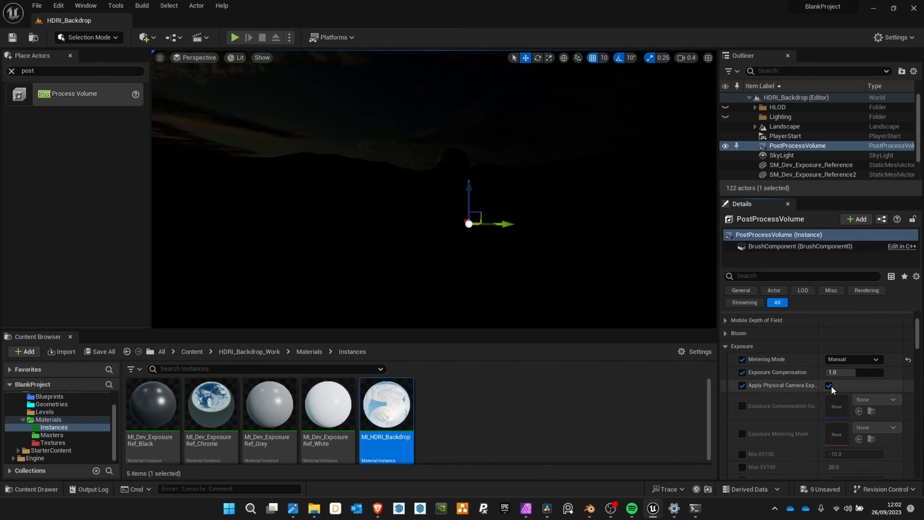
click(828, 386)
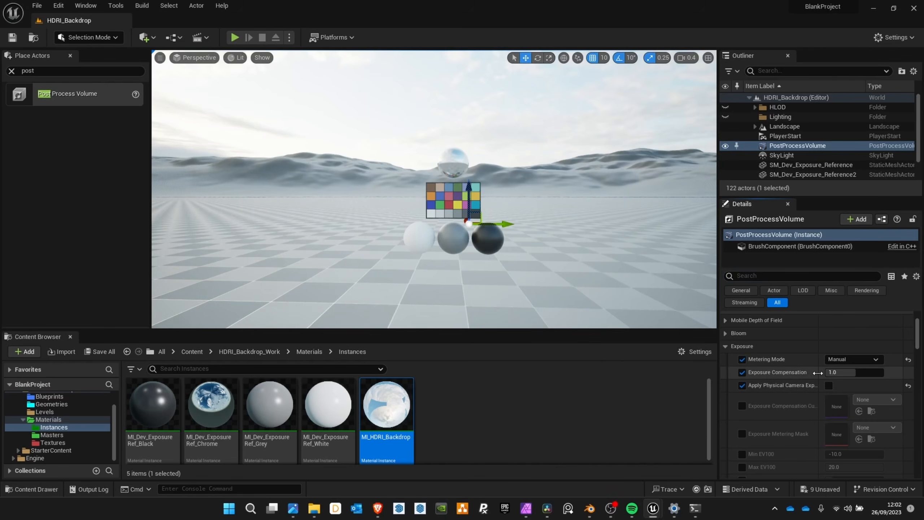
click(836, 371)
text(0)
key(Return)
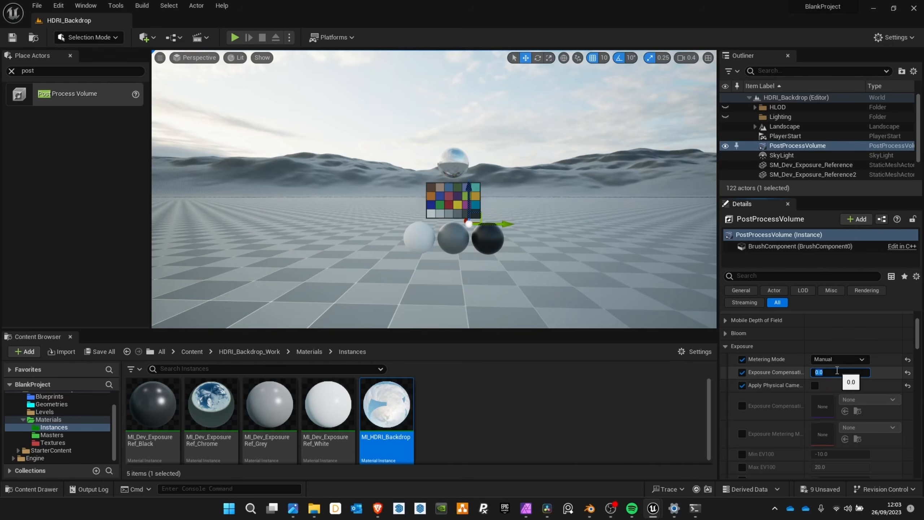
- Select the SM_Dev_Exposure_Reference2 mesh and adjust its height above the checkered ground along the vertical axis
key(f)
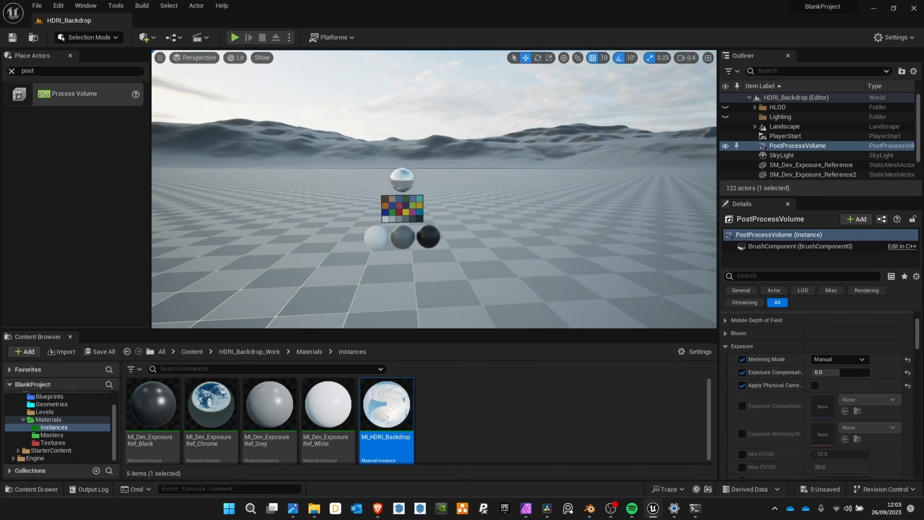
right_drag(416, 217, 427, 261)
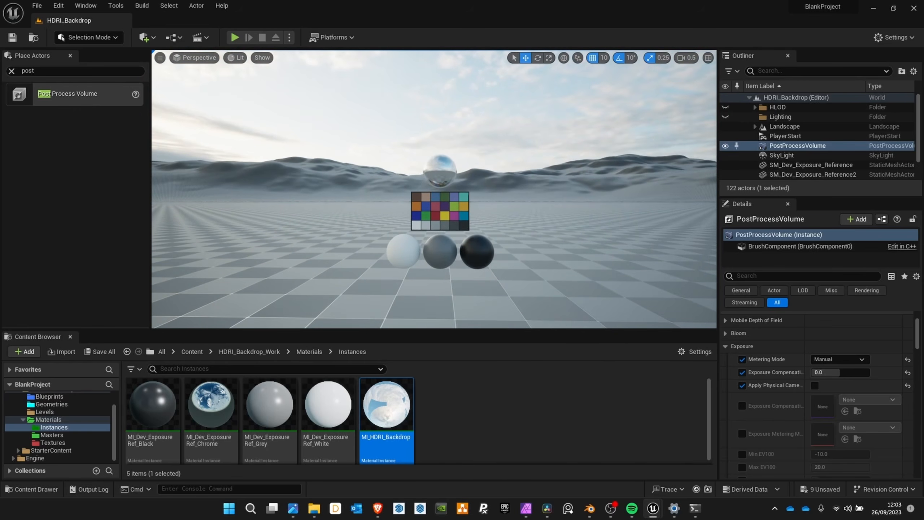
click(442, 214)
right_drag(443, 215, 443, 206)
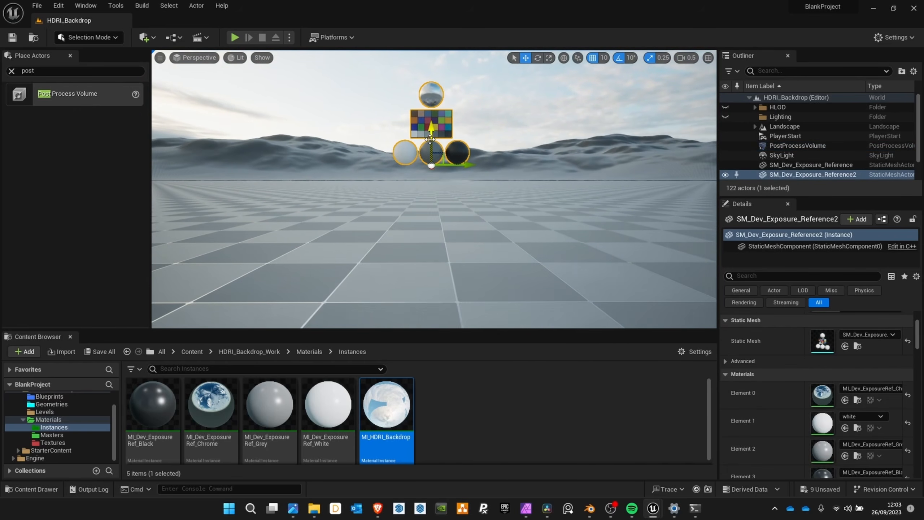
drag(429, 139, 430, 208)
scroll(428, 218, up, 3)
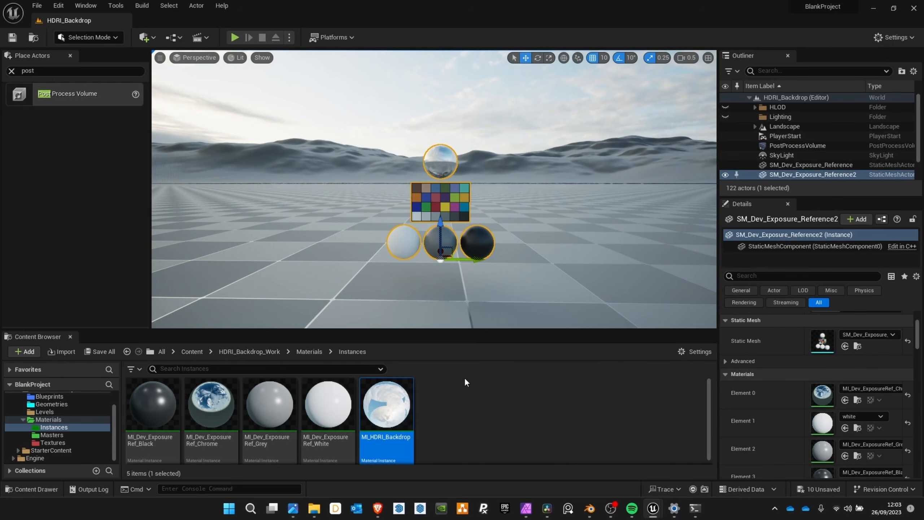
- Go to the Masters material folder and bring up the HDRI Day group in the M_HDRI_Backdrop material graph
click(109, 435)
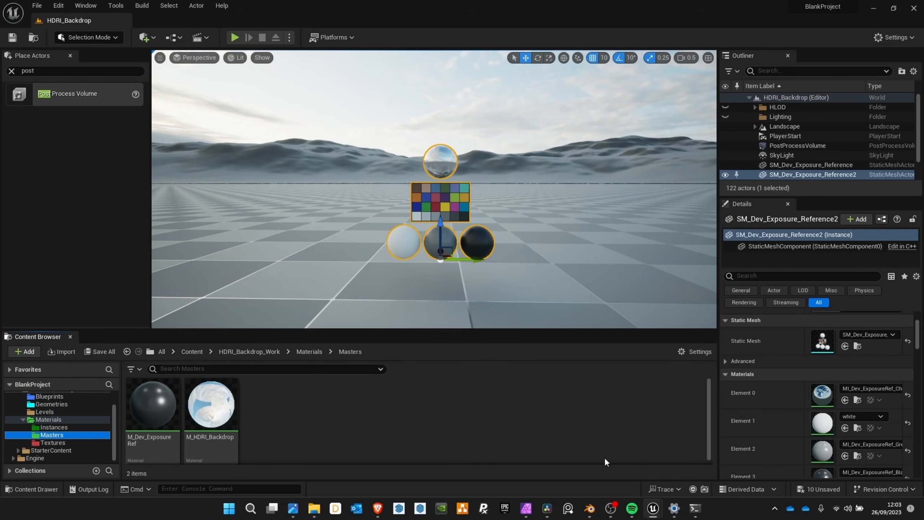
mouse_move(653, 508)
click(703, 470)
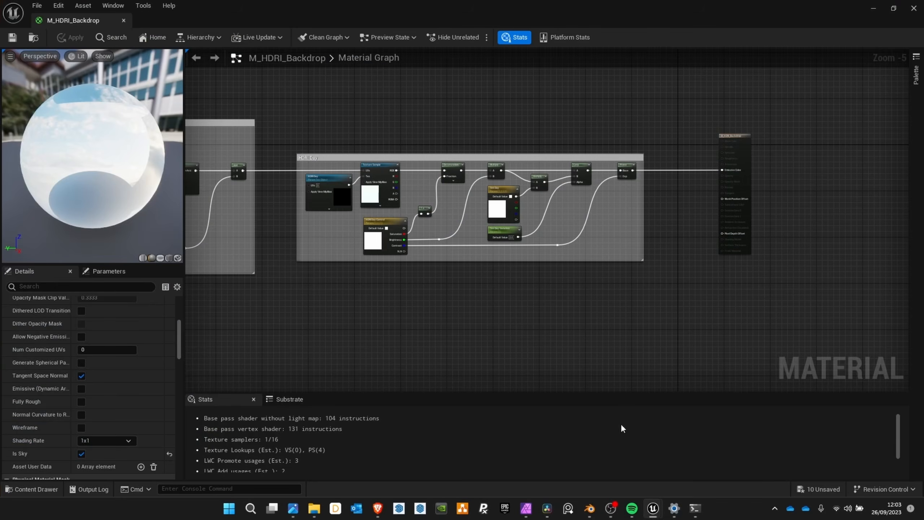
mouse_move(391, 230)
right_down()
mouse_move(468, 168)
mouse_move(390, 243)
right_up()
scroll(456, 182, up, 1)
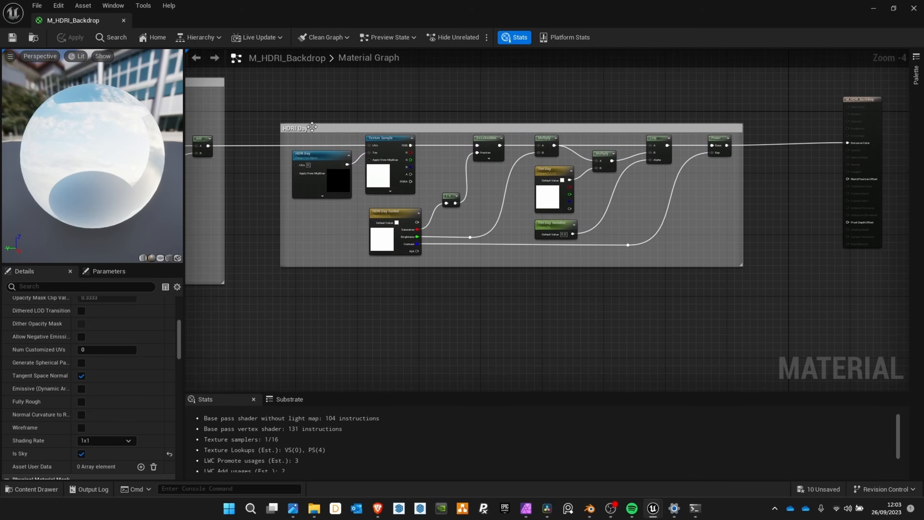
- Duplicate all nodes of the HDRI Day group and position the copy in the empty area directly below the original
drag(316, 136, 721, 256)
right_drag(623, 309, 618, 254)
click(428, 308)
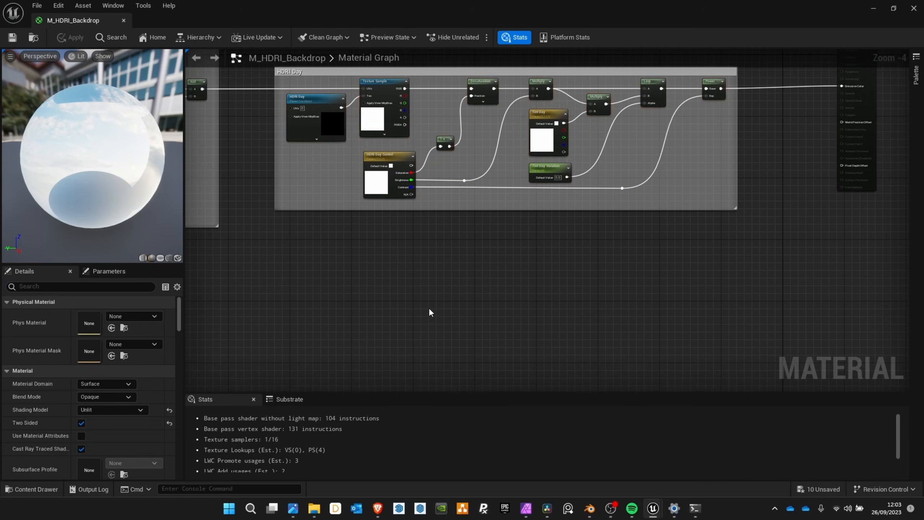
right_drag(424, 304, 440, 197)
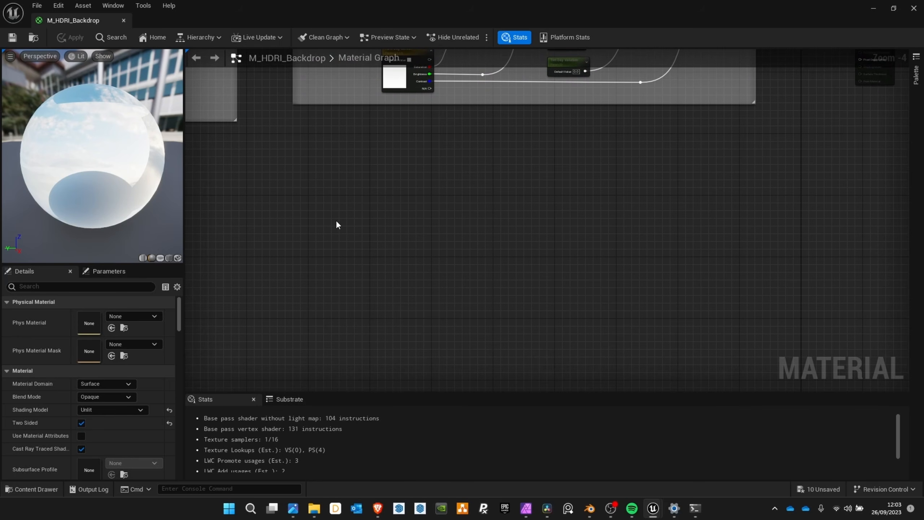
key(ctrl+v)
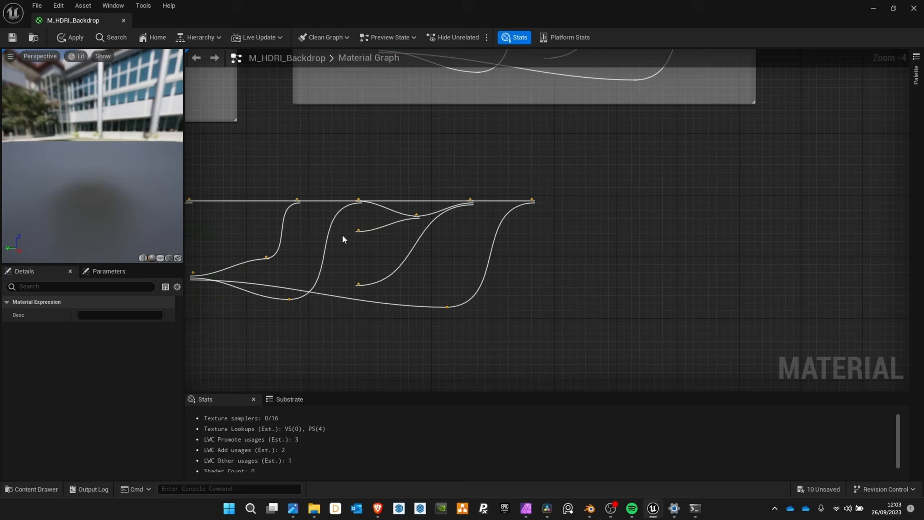
drag(277, 204, 404, 159)
- Group the duplicated HDRI nodes in a comment box titled "Morning Afternoon"
drag(323, 136, 772, 321)
key(c)
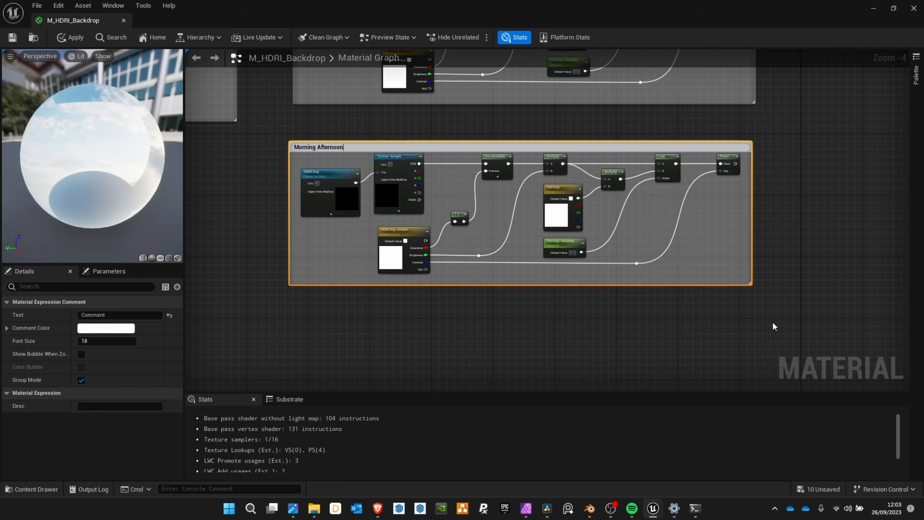
key(Return)
right_drag(674, 176, 685, 255)
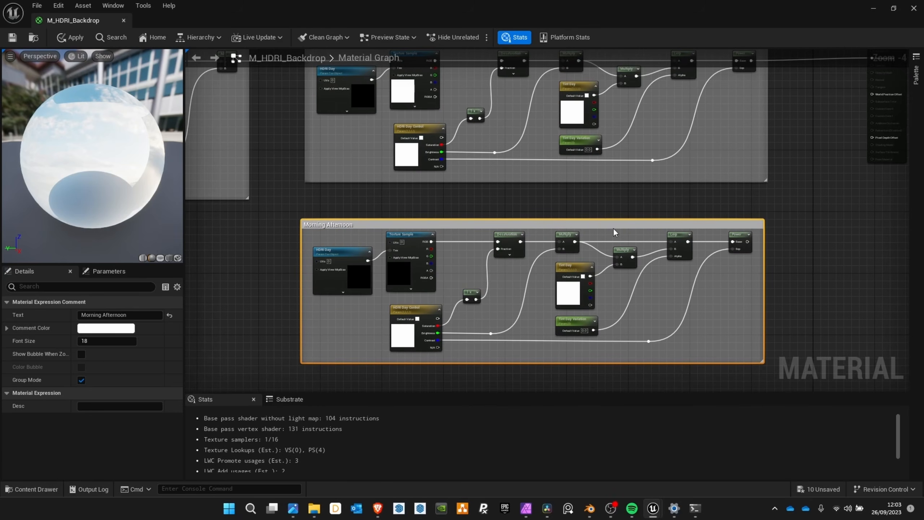
right_drag(613, 229, 607, 199)
scroll(334, 245, up, 3)
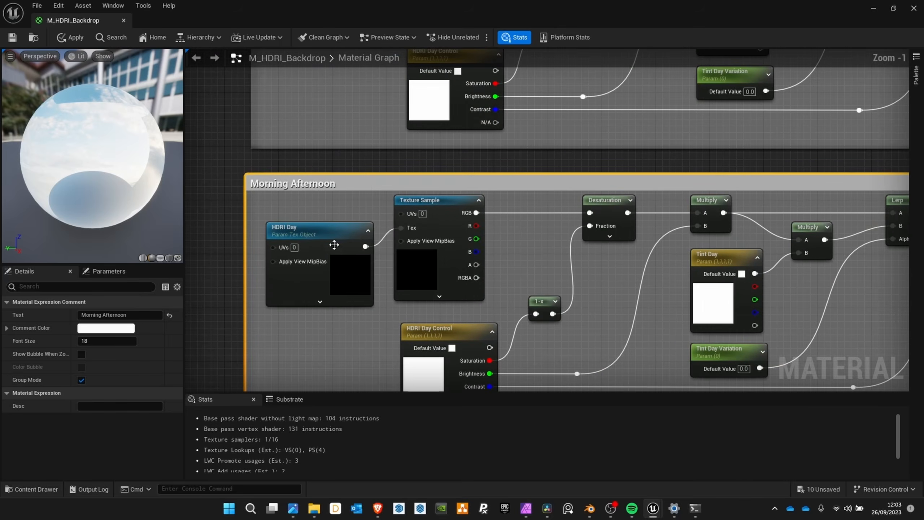
- Rename the copied HDRI Day texture parameter to HDRI MAF and the HDRI Day Control parameter to HDRI MAF Control
click(334, 244)
drag(95, 315, 133, 322)
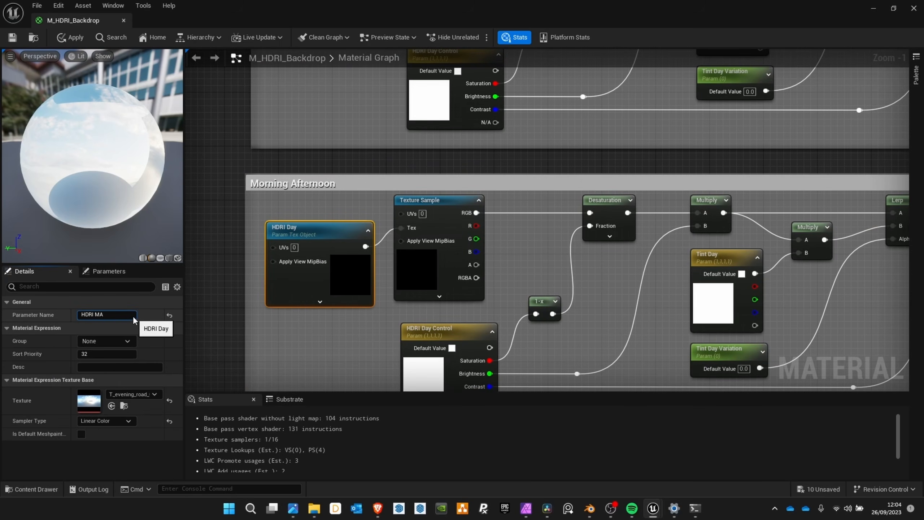
right_drag(491, 359, 408, 288)
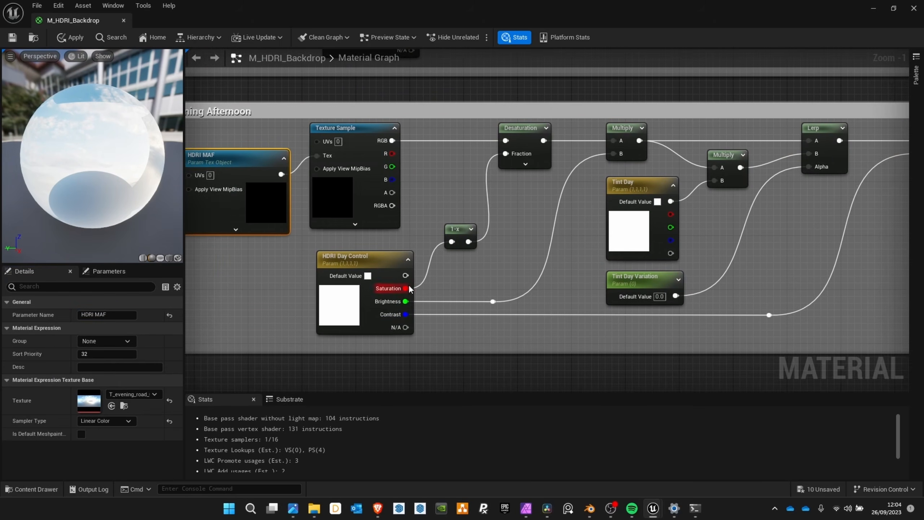
click(374, 264)
double_click(96, 314)
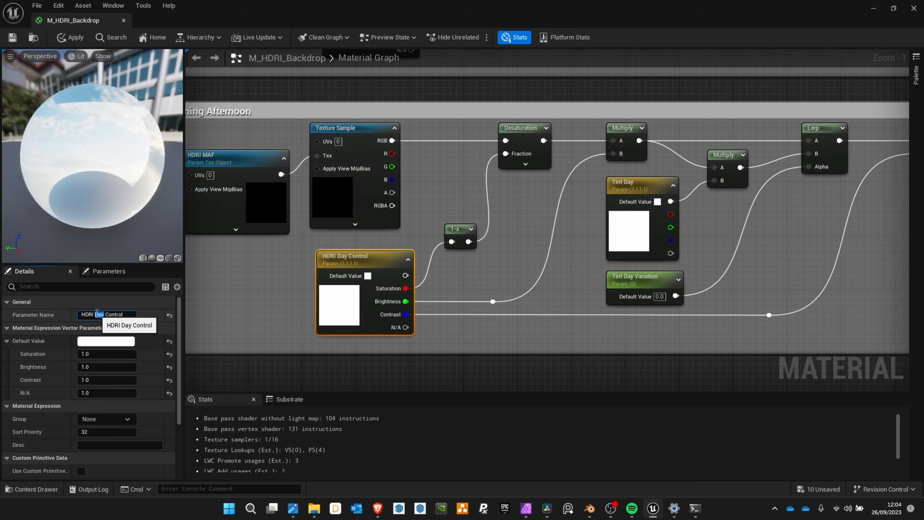
- Rename the copied Tint Day parameter to Tint MAF and the Tint Day Variation parameter to Tint MAF Variation
click(612, 216)
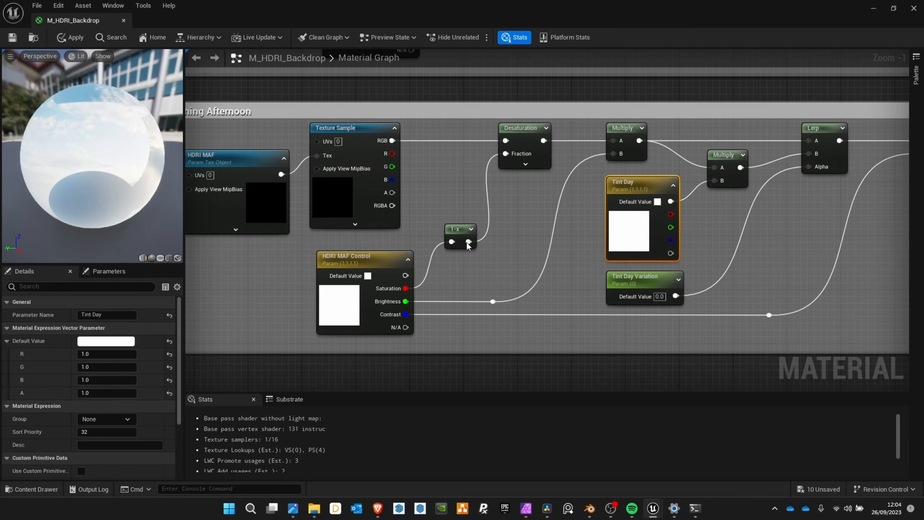
double_click(96, 315)
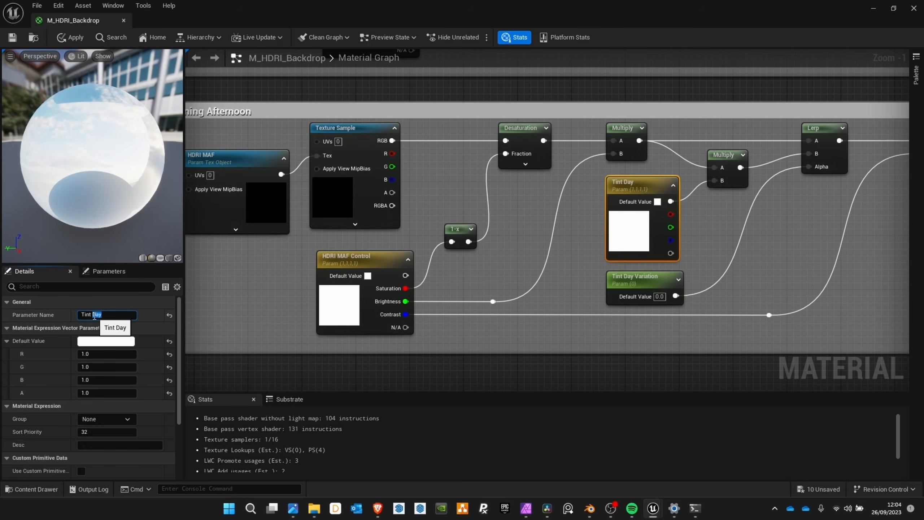
text(MAF)
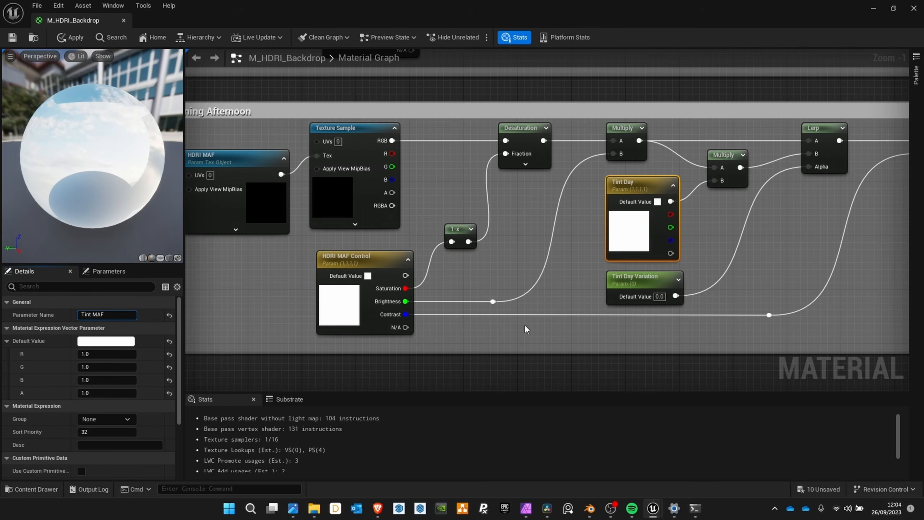
click(618, 281)
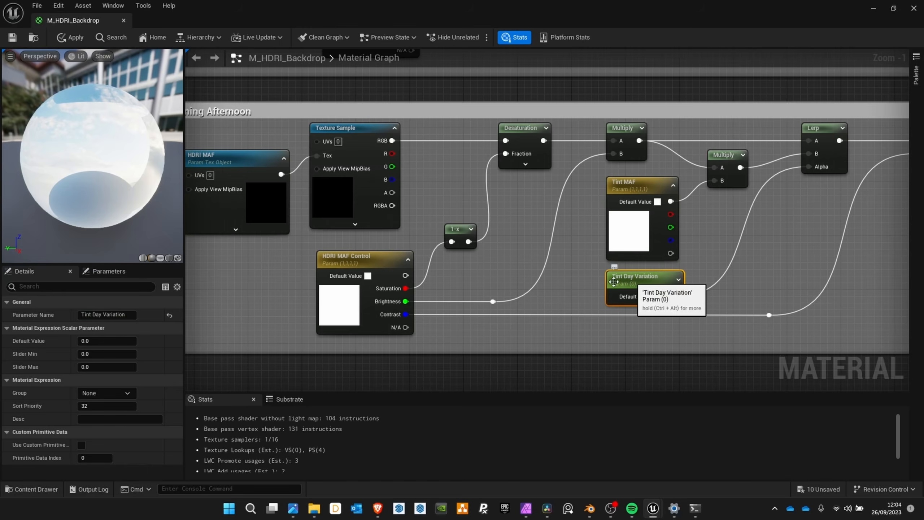
double_click(95, 313)
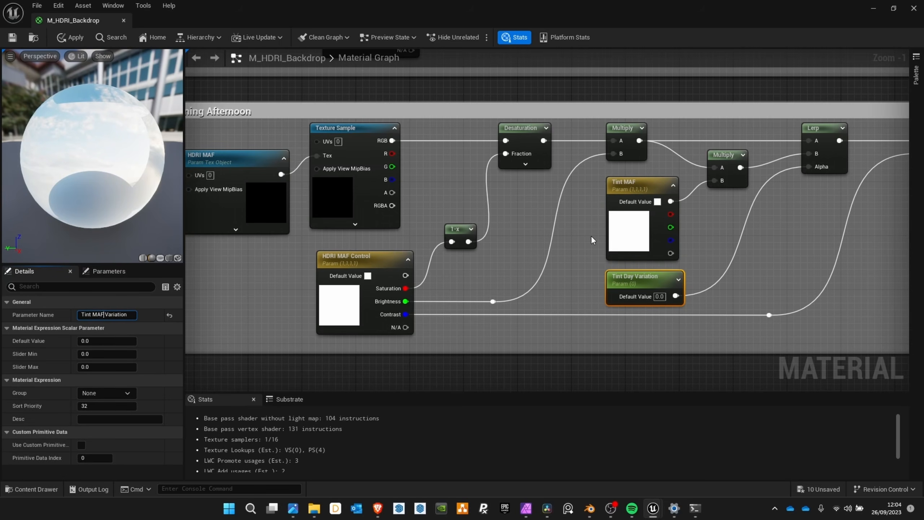
- Connect the Rotation group's Add output to the Morning Afternoon Texture Sample's UVs and route the wire through a reroute node beside the group
right_drag(590, 235, 592, 276)
scroll(593, 280, down, 4)
scroll(555, 259, up, 3)
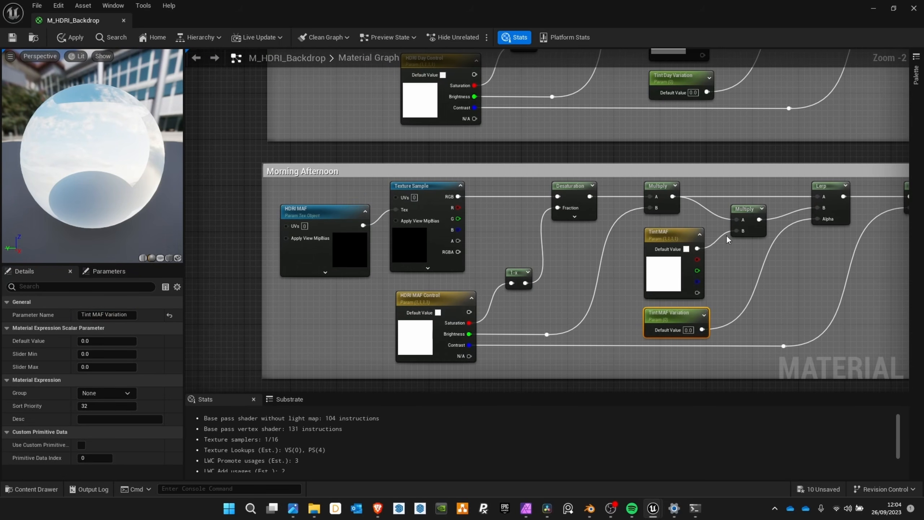
right_drag(640, 208, 554, 185)
scroll(457, 253, down, 2)
right_drag(407, 245, 442, 231)
right_drag(386, 177, 437, 253)
drag(284, 101, 446, 261)
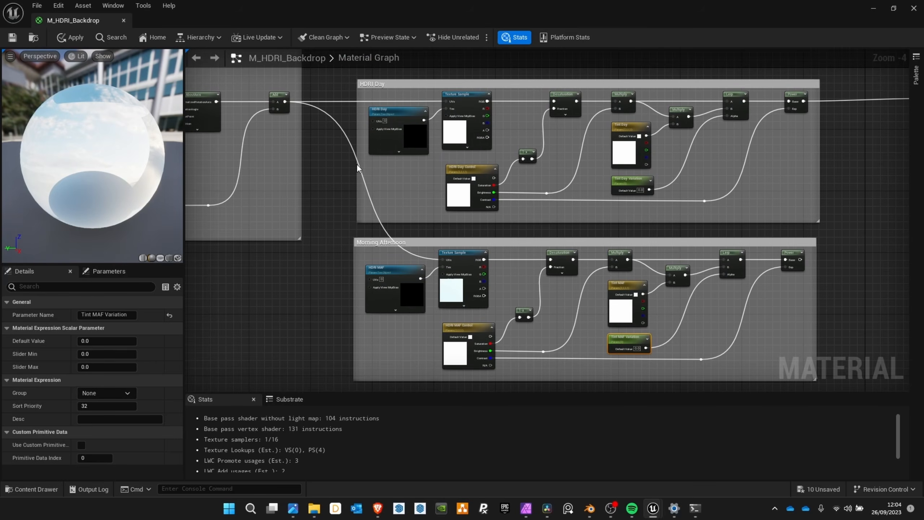
double_click(363, 178)
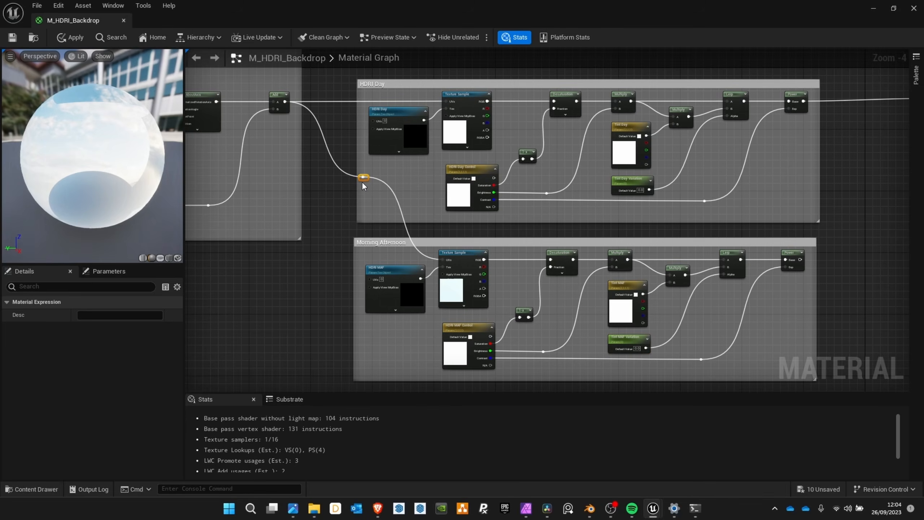
drag(363, 178, 342, 259)
- Enable the bubble shown when zoomed out for the Morning Afternoon and HDRI Day comment boxes
click(407, 241)
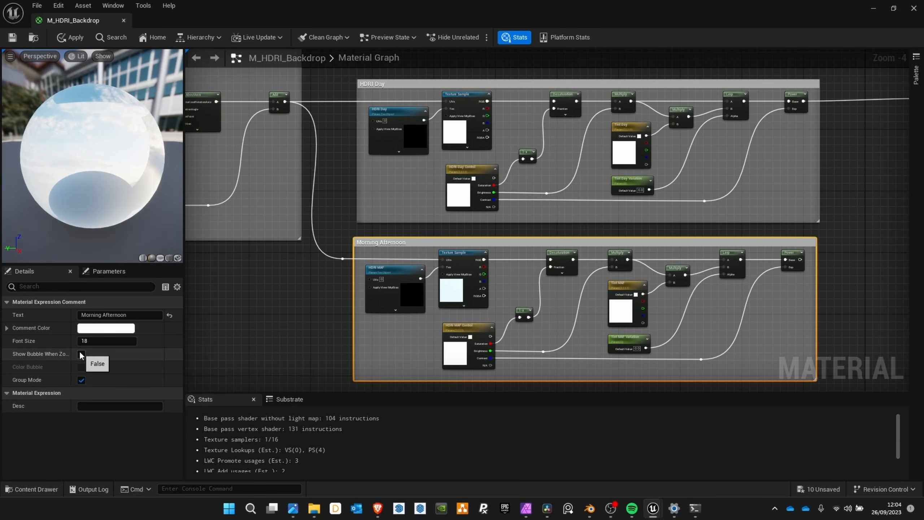
click(81, 354)
right_drag(406, 126, 415, 174)
click(423, 139)
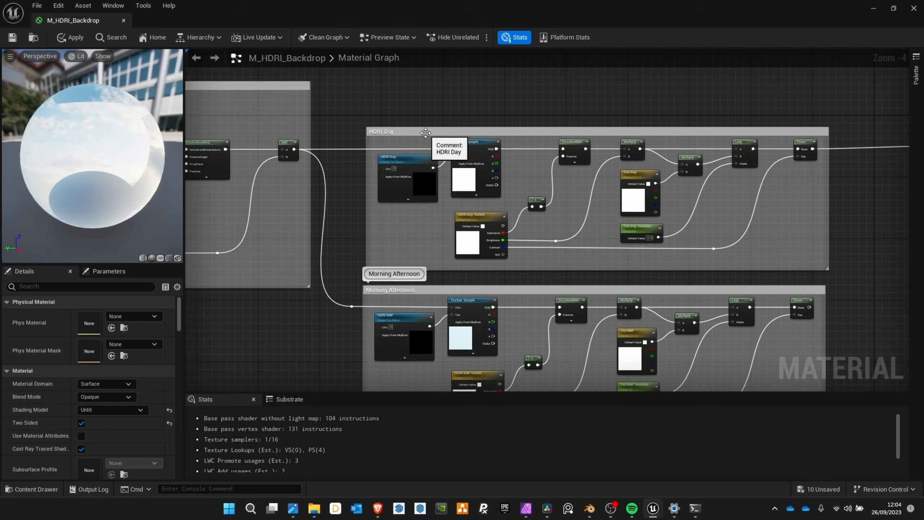
click(81, 354)
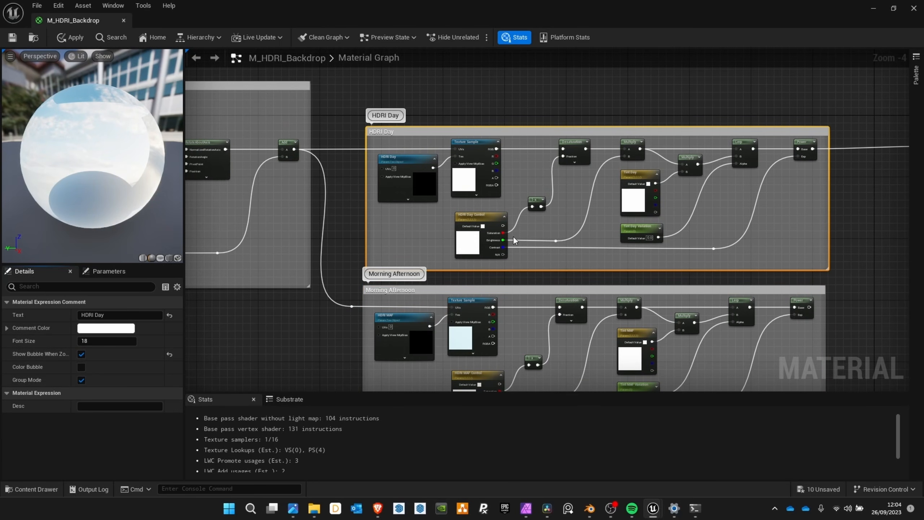
- Copy all nodes inside the Morning Afternoon group and place the duplicate directly below it, aligned with the original
scroll(513, 235, down, 4)
scroll(494, 187, up, 3)
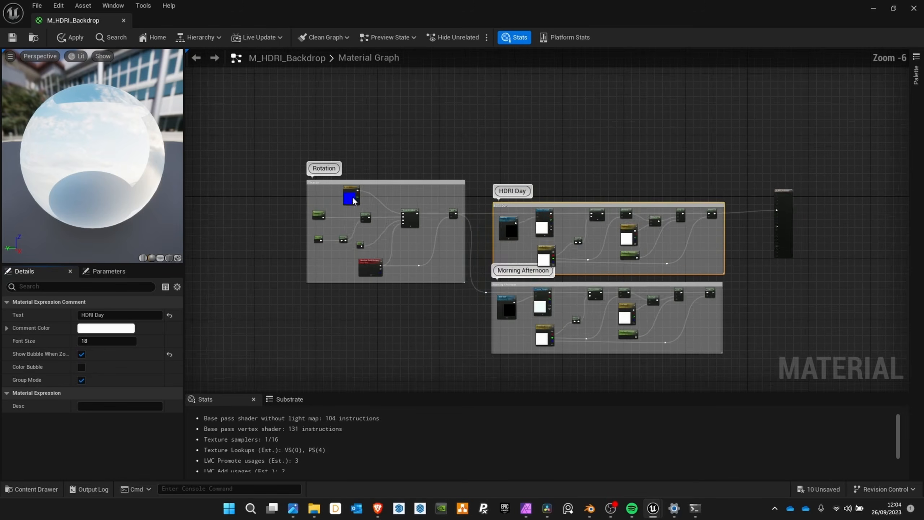
right_drag(563, 244, 543, 182)
right_drag(621, 310, 563, 284)
click(563, 283)
scroll(508, 199, up, 1)
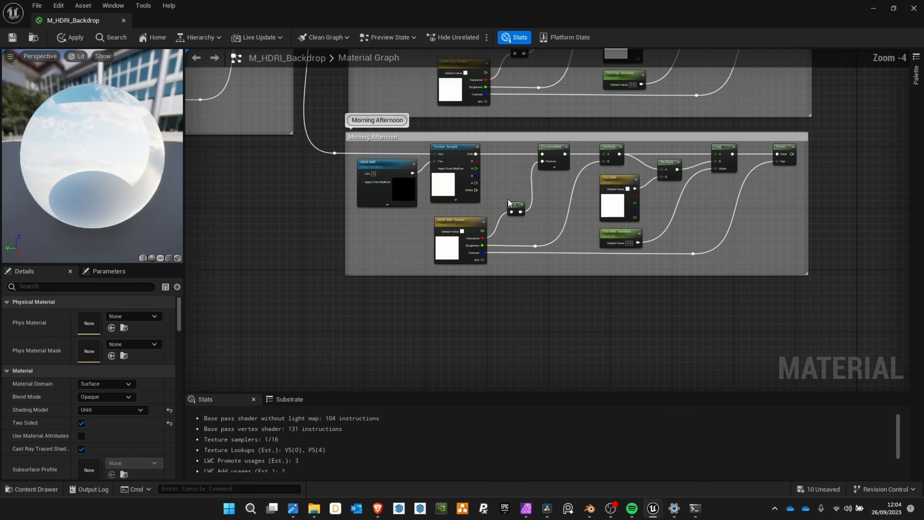
drag(365, 149, 782, 271)
right_drag(725, 259, 717, 220)
key(ctrl+c)
click(428, 337)
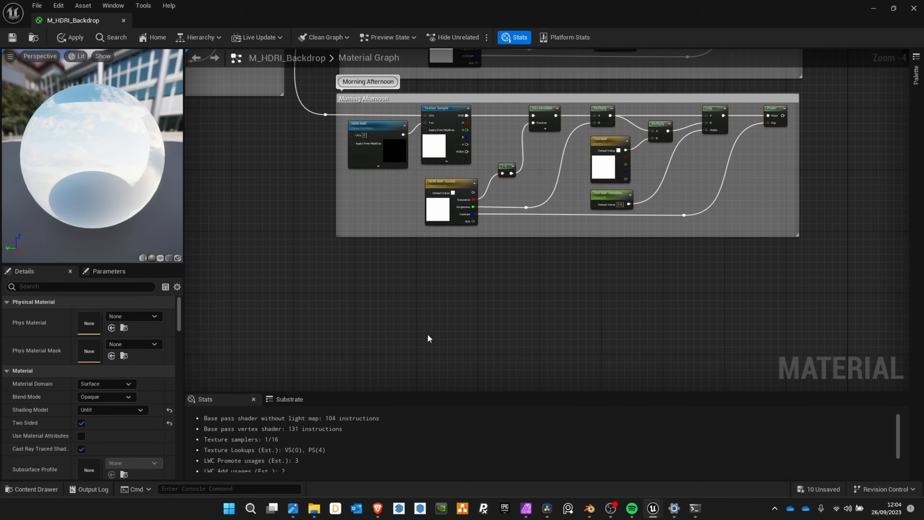
right_drag(401, 371, 383, 276)
key(ctrl+v)
right_drag(319, 224, 399, 264)
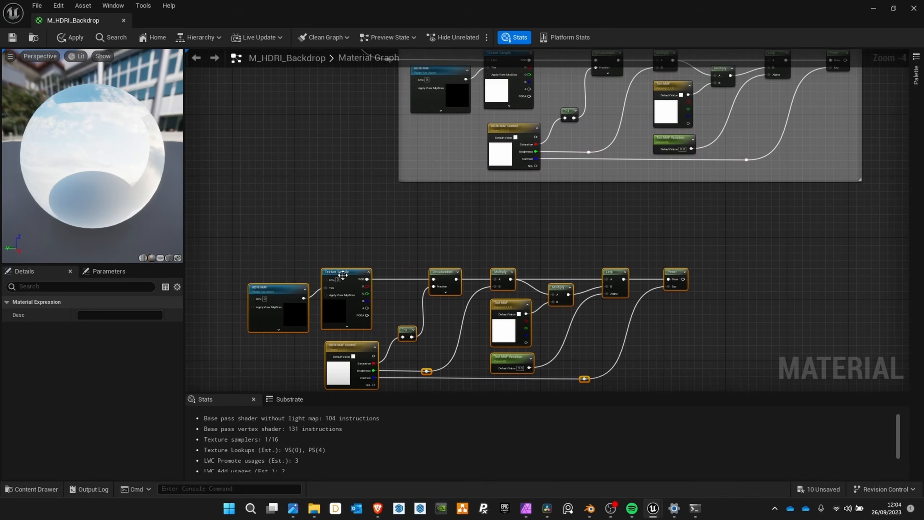
drag(342, 271, 510, 225)
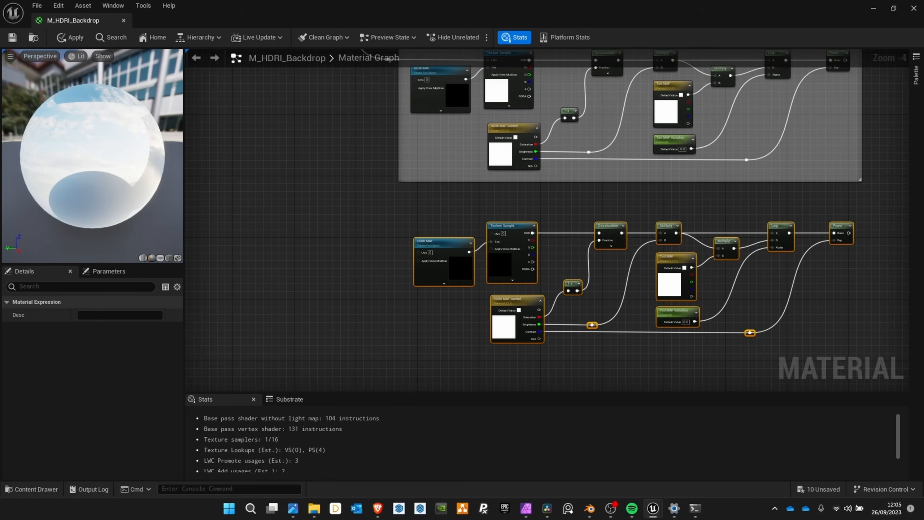
- Connect the Morning Afternoon reroute node to the new copy's Texture Sample UVs, adding a second reroute node and tidying the wire
right_drag(662, 185, 568, 247)
right_drag(293, 119, 456, 177)
scroll(441, 160, down, 2)
scroll(449, 177, up, 2)
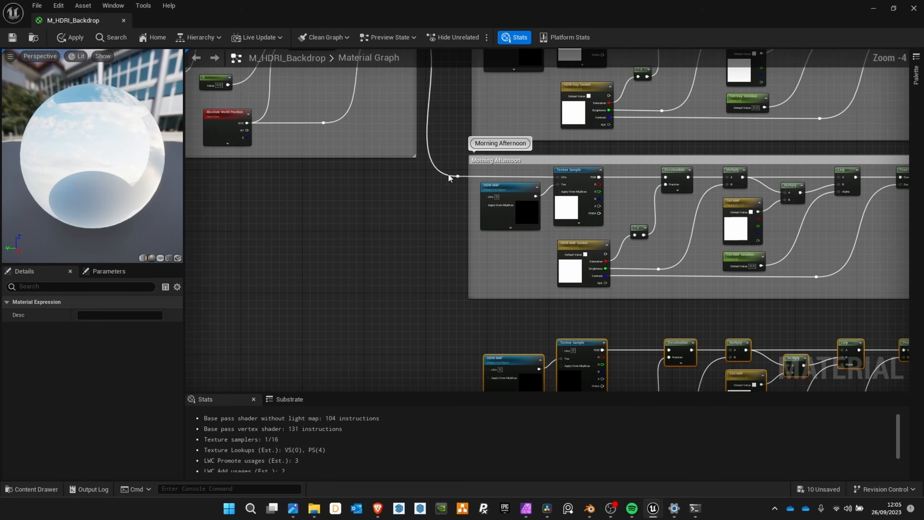
drag(457, 176, 562, 349)
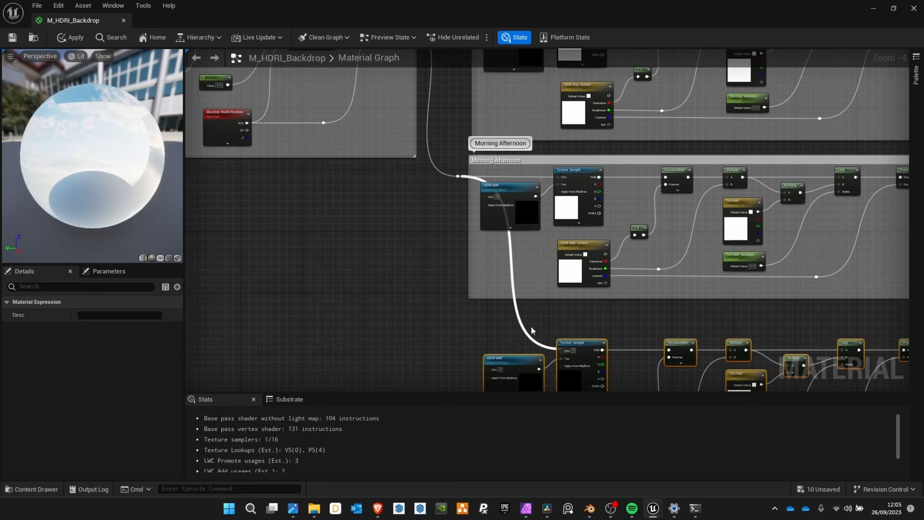
double_click(518, 321)
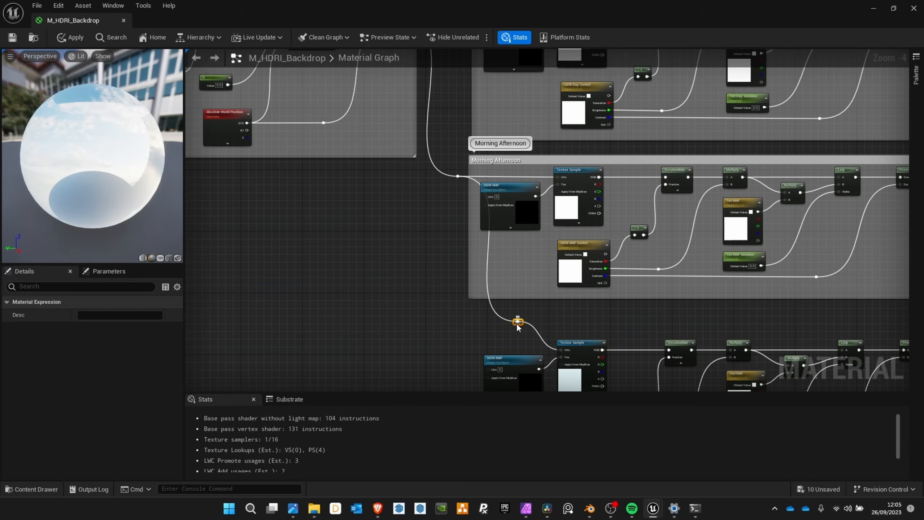
drag(518, 324, 473, 353)
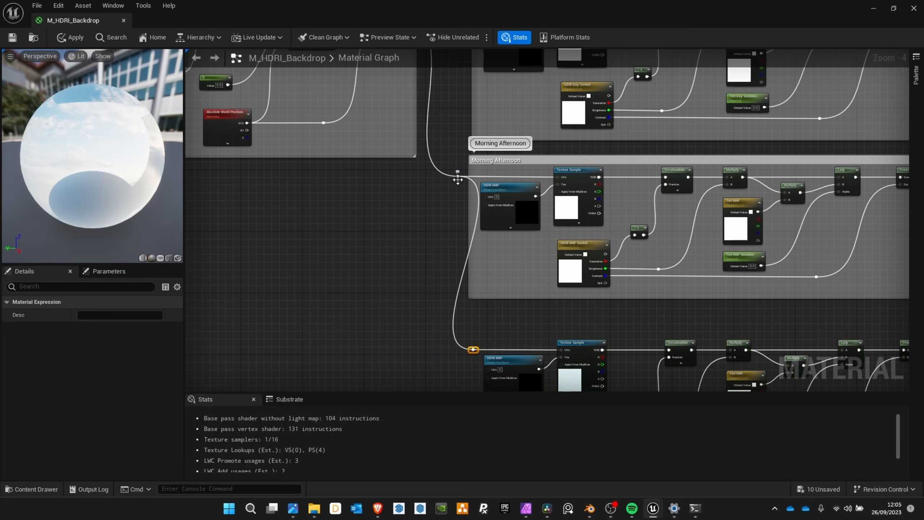
drag(458, 177, 442, 179)
right_drag(557, 264, 493, 229)
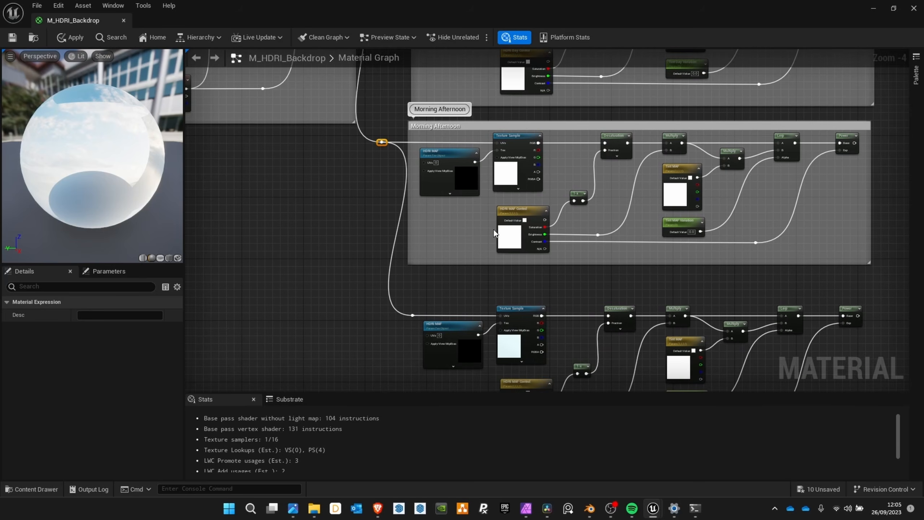
- Group the newest copy of the HDRI nodes, including its reroute node, in a comment box titled "NIght"
scroll(494, 230, down, 1)
right_drag(583, 306, 493, 231)
scroll(493, 231, up, 1)
drag(325, 186, 709, 338)
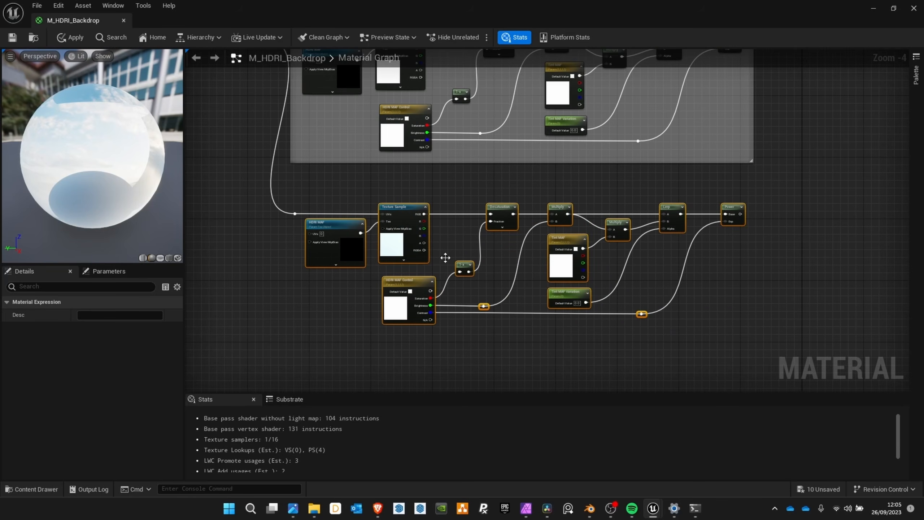
drag(777, 368, 777, 369)
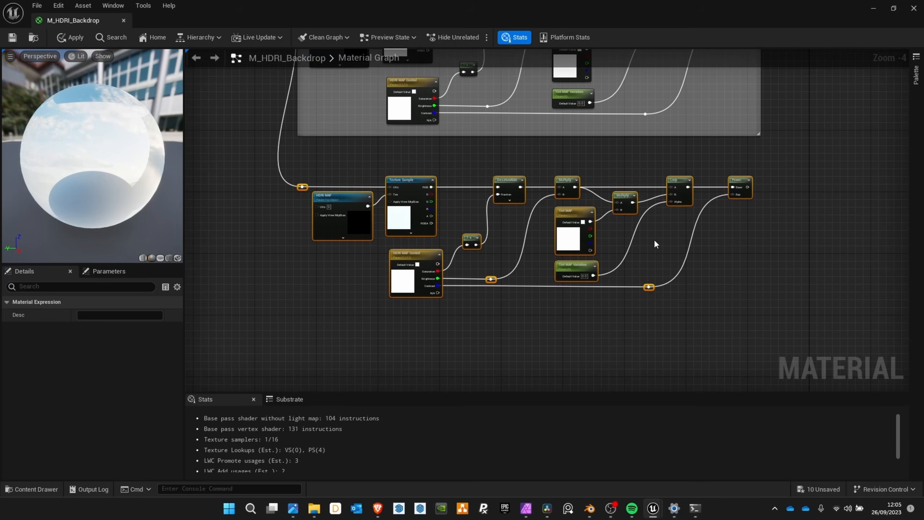
key(c)
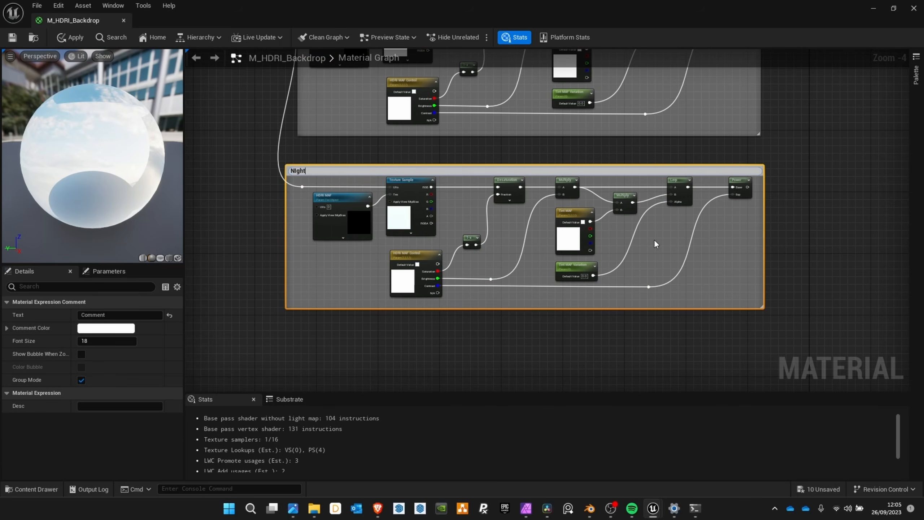
key(Return)
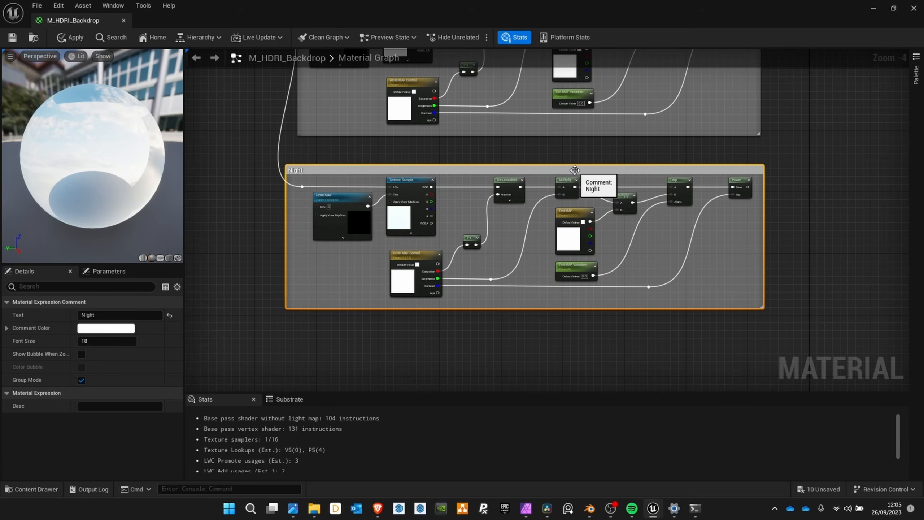
drag(574, 170, 583, 167)
- Set the Morning Afternoon group's Tint MAF default colour to orange, R 1.0, G 0.205752, B 0.035684
right_drag(583, 166, 604, 309)
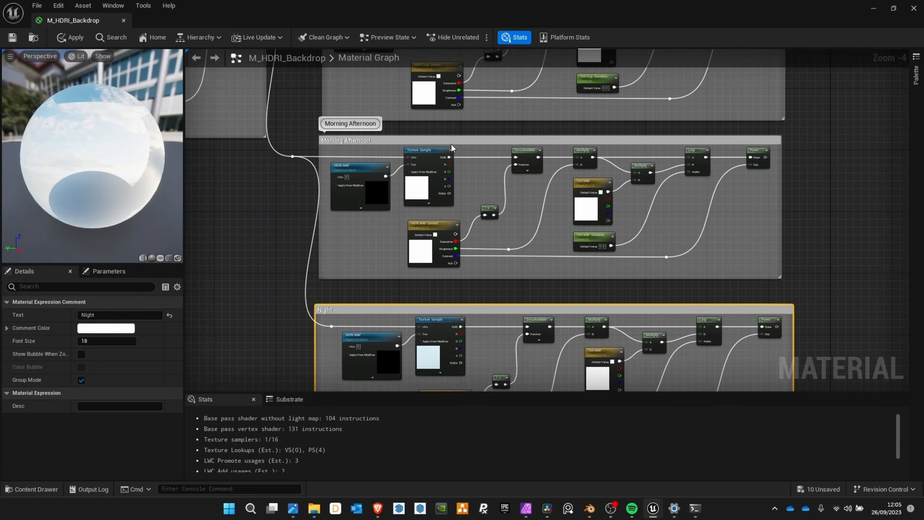
scroll(451, 145, up, 2)
click(659, 210)
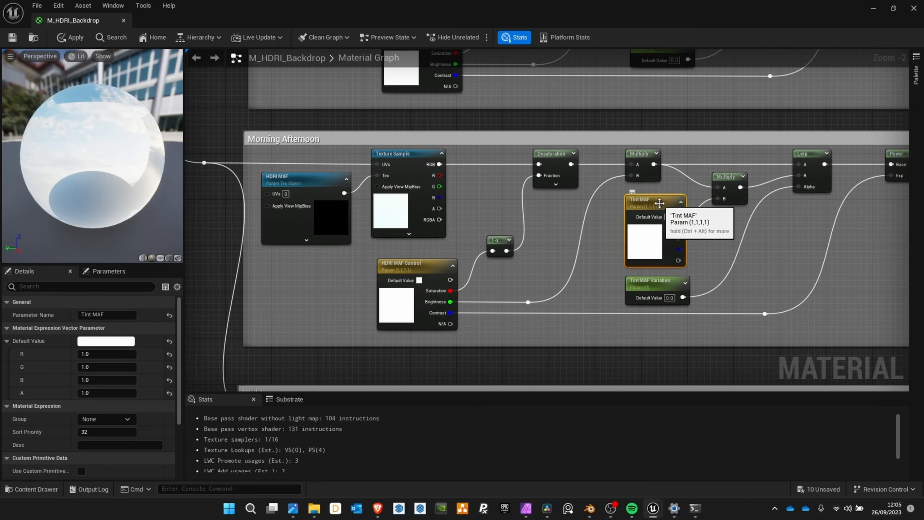
click(109, 342)
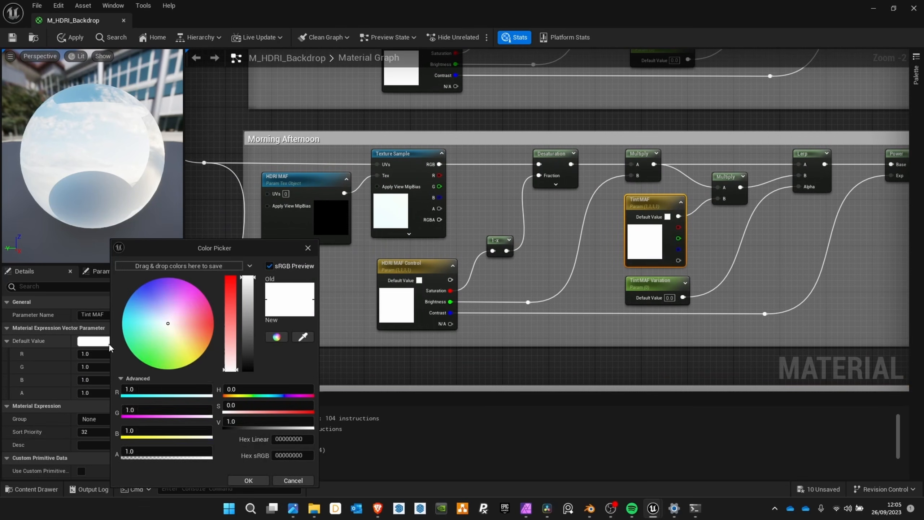
drag(183, 331, 212, 331)
click(254, 477)
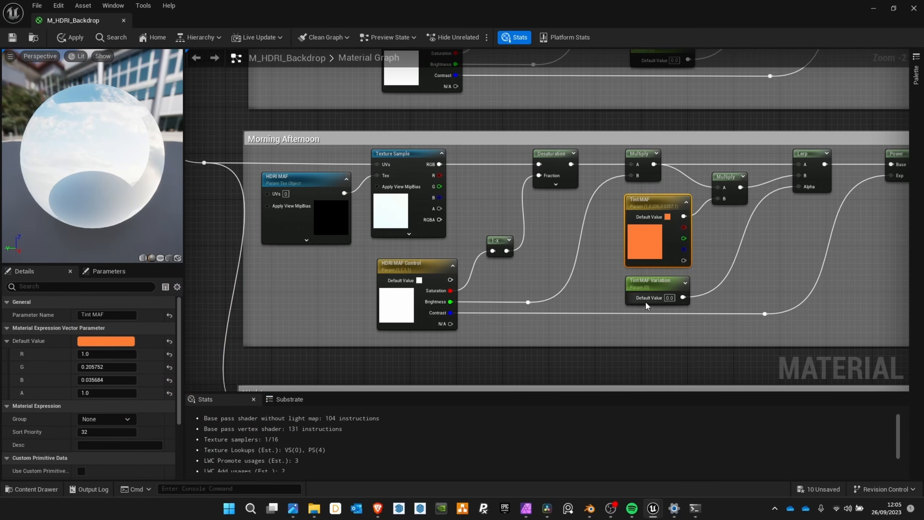
scroll(582, 203, down, 3)
scroll(582, 206, up, 3)
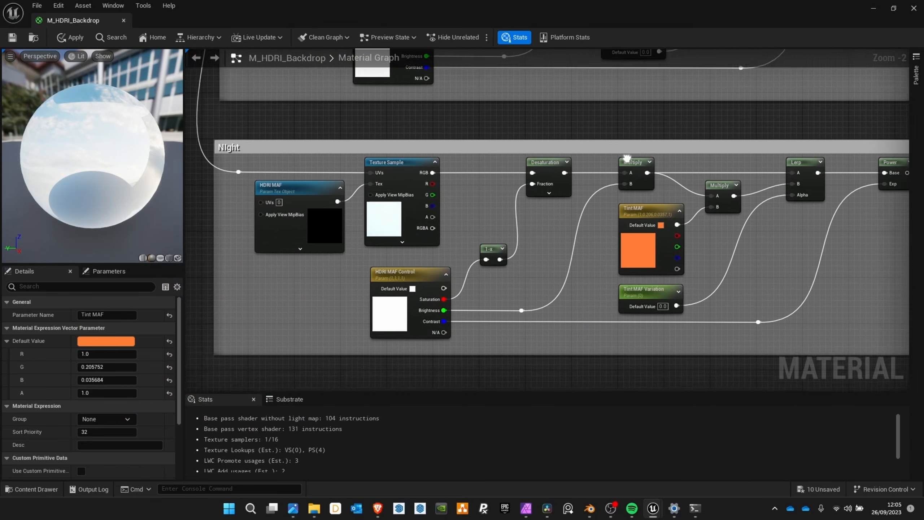
right_drag(615, 182, 607, 295)
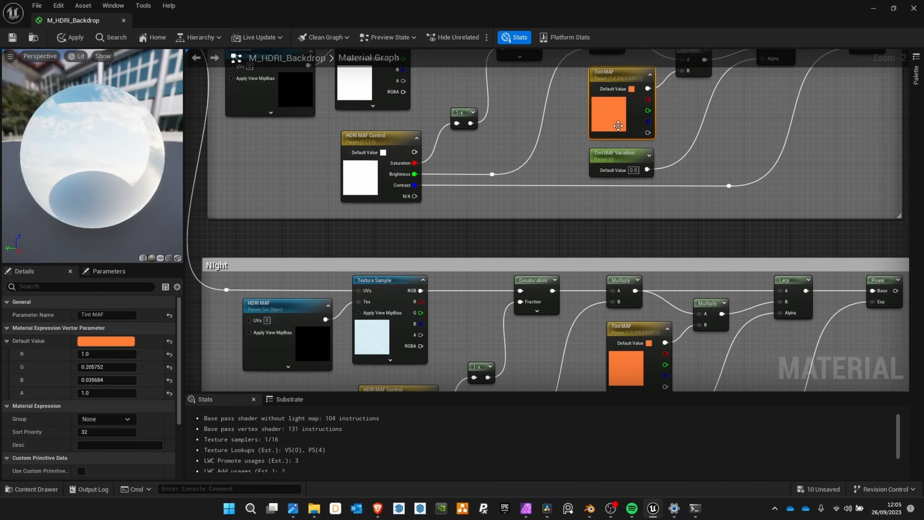
right_drag(621, 336, 614, 251)
right_drag(617, 166, 612, 288)
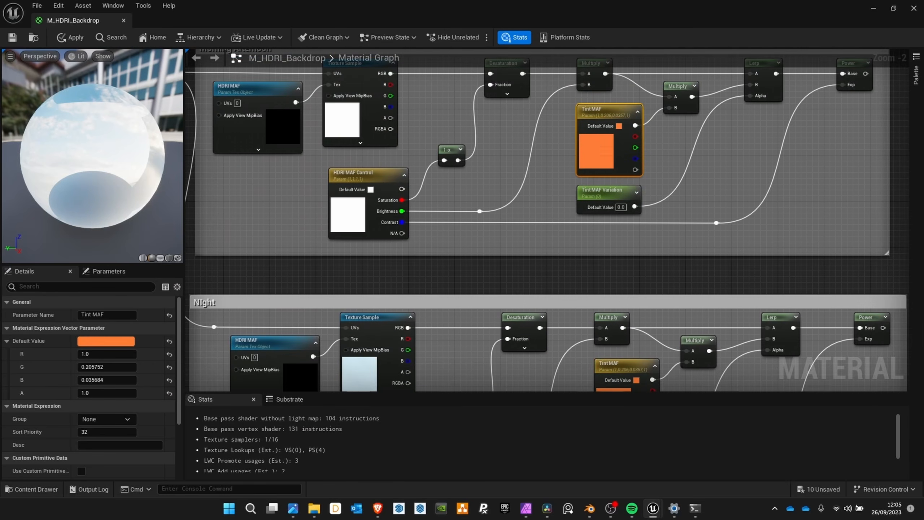
- Rename the Night group's HDRI MAF texture object parameter to HDRI Night
right_drag(601, 178, 592, 256)
right_drag(372, 152, 504, 96)
right_drag(373, 125, 380, 178)
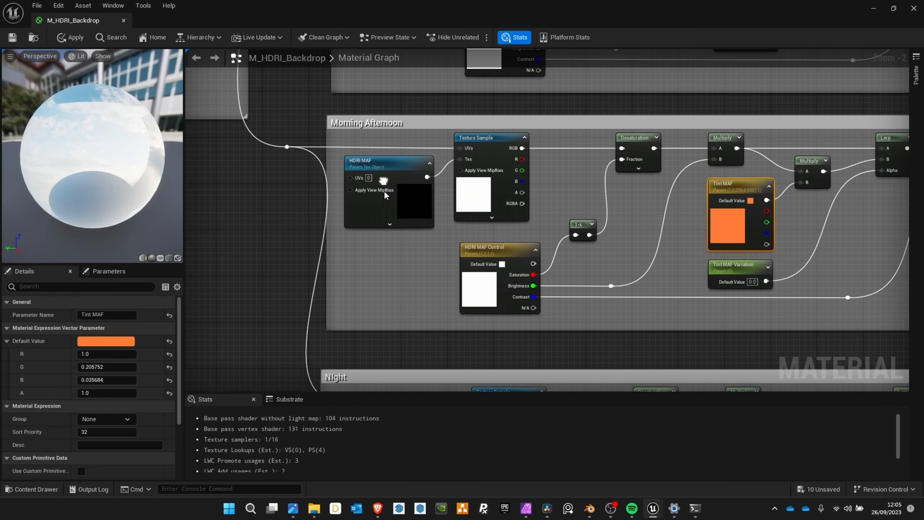
right_drag(460, 239, 447, 138)
right_drag(378, 317, 364, 220)
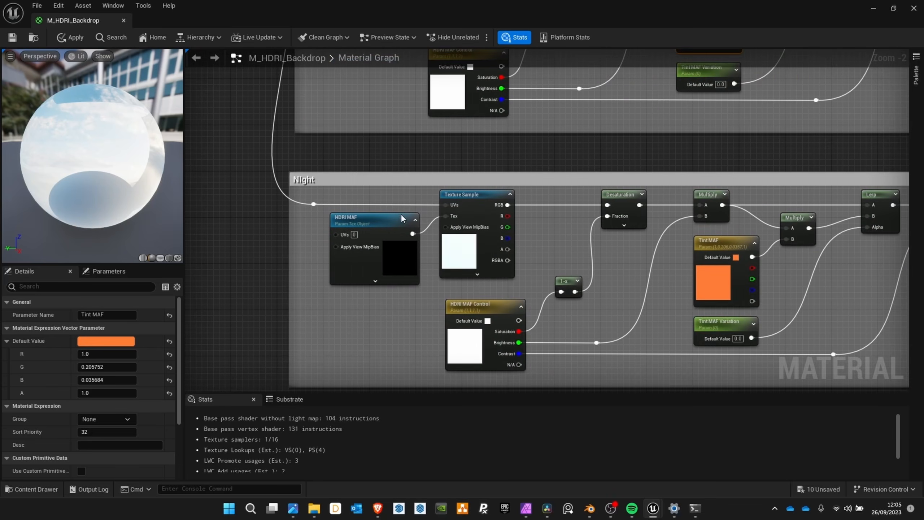
scroll(364, 220, up, 2)
click(363, 223)
double_click(98, 314)
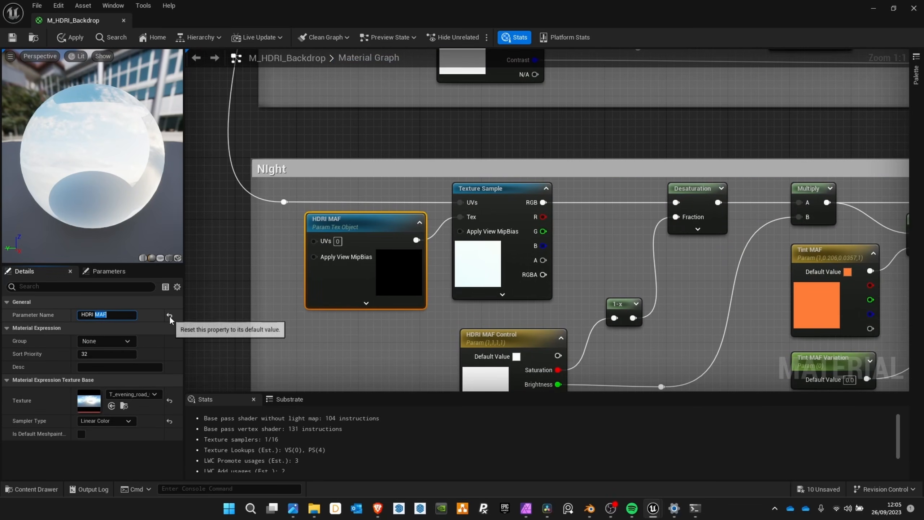
text(Night)
key(Return)
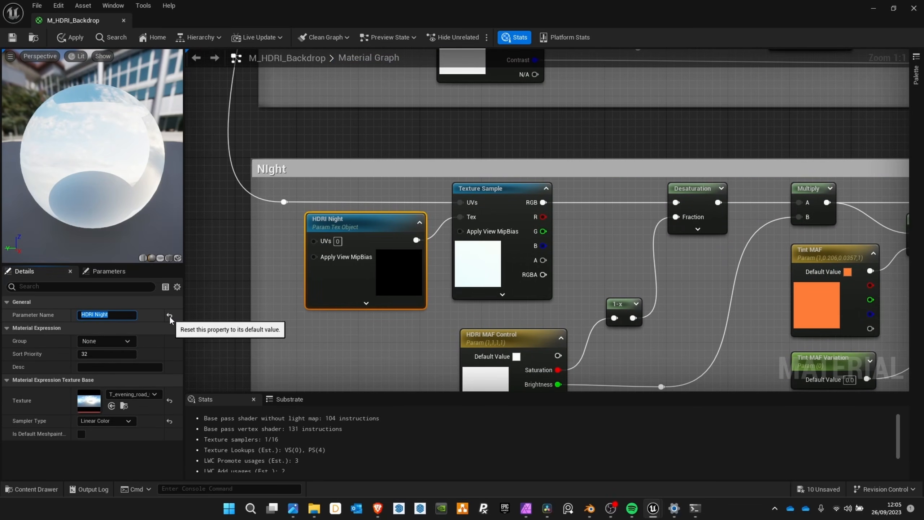
- Rename the Night group's HDRI MAF Control vector parameter to HDRI Night Control
right_drag(509, 339, 483, 245)
click(483, 245)
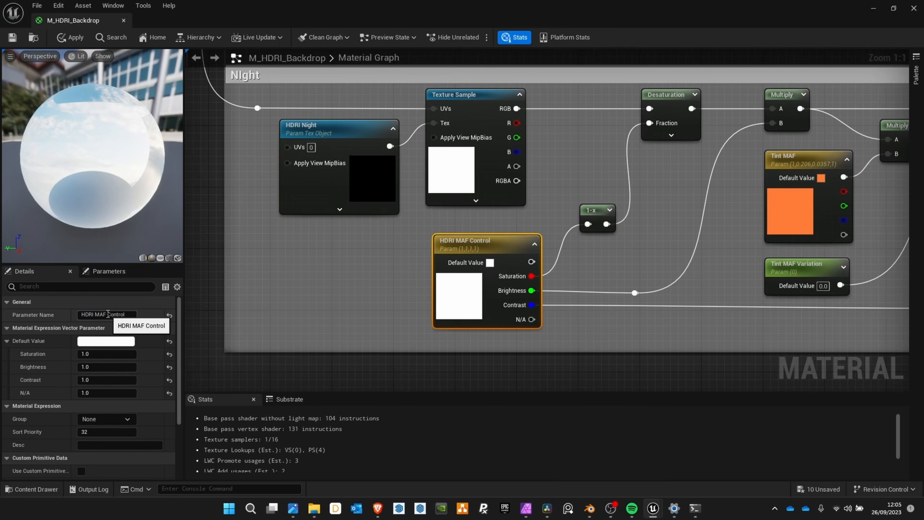
double_click(106, 315)
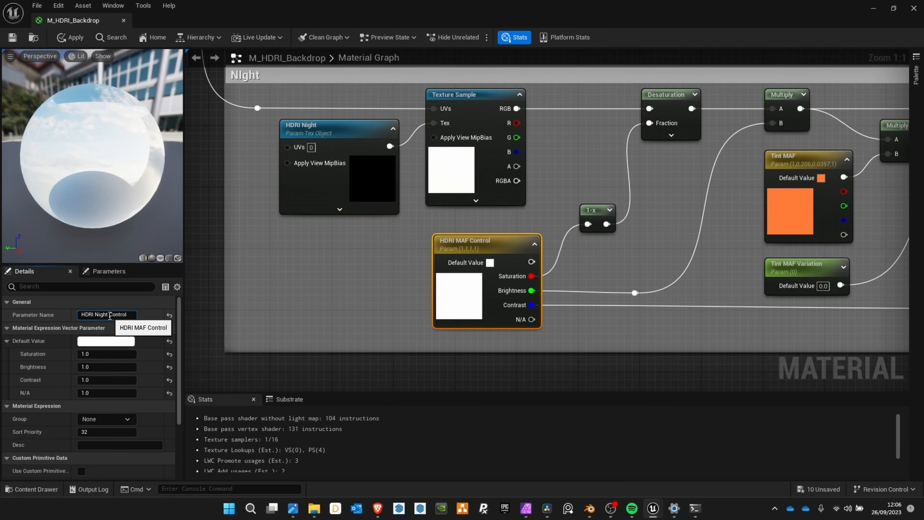
key(Return)
- Rename the Night group's tint colour and tint variation parameters to Tint Night and Tint Night Variation
click(817, 156)
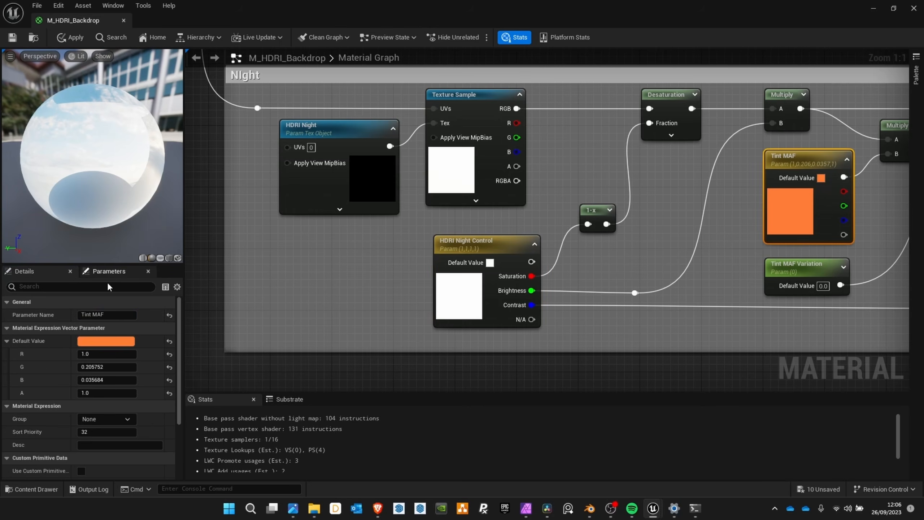
click(95, 314)
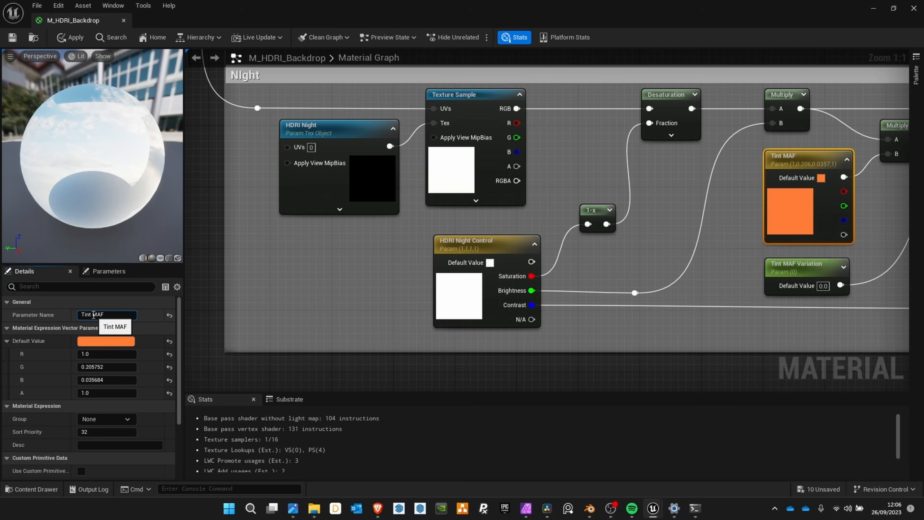
drag(92, 314, 114, 314)
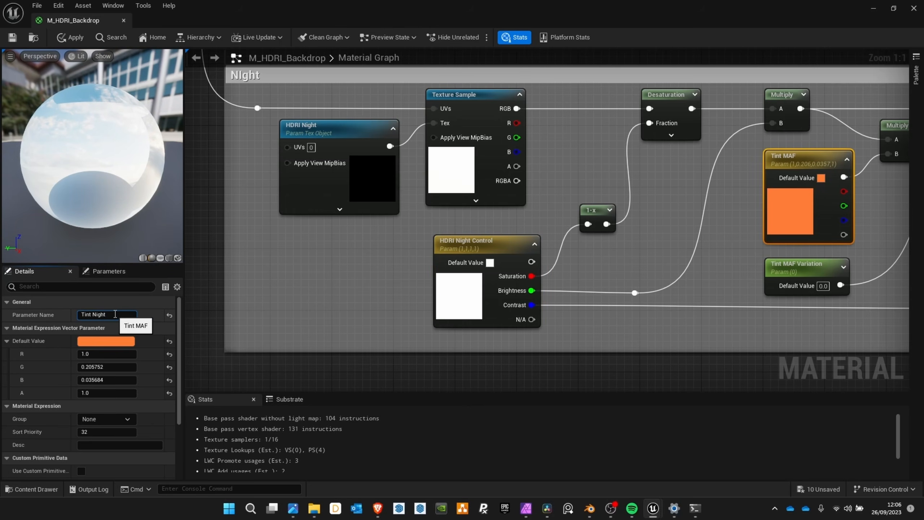
key(Return)
click(806, 273)
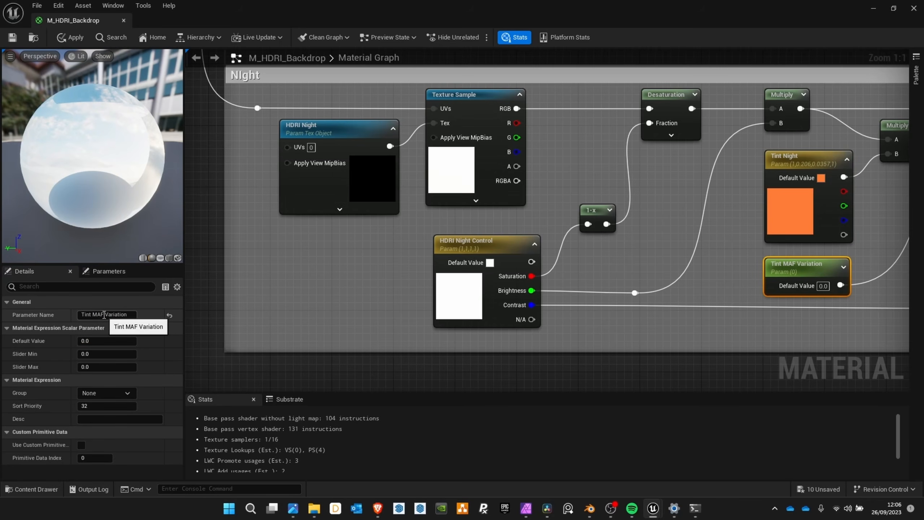
drag(104, 315, 89, 314)
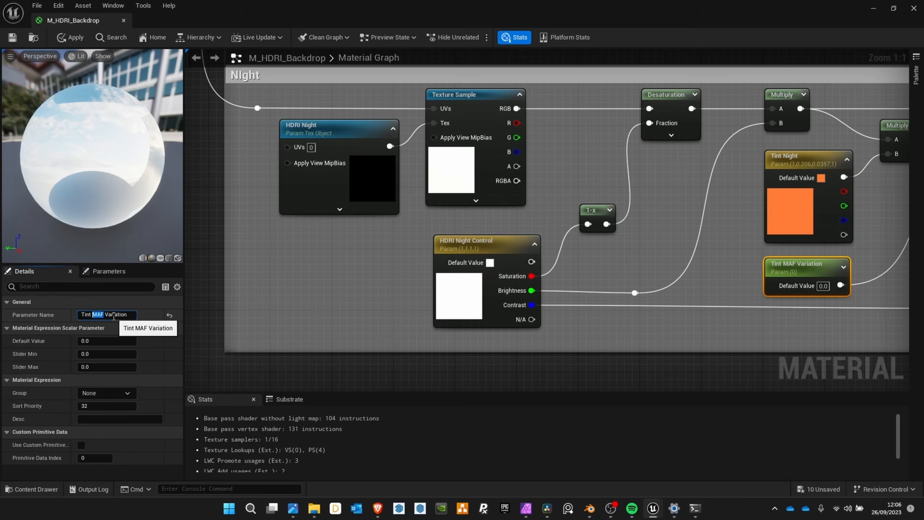
text(Night)
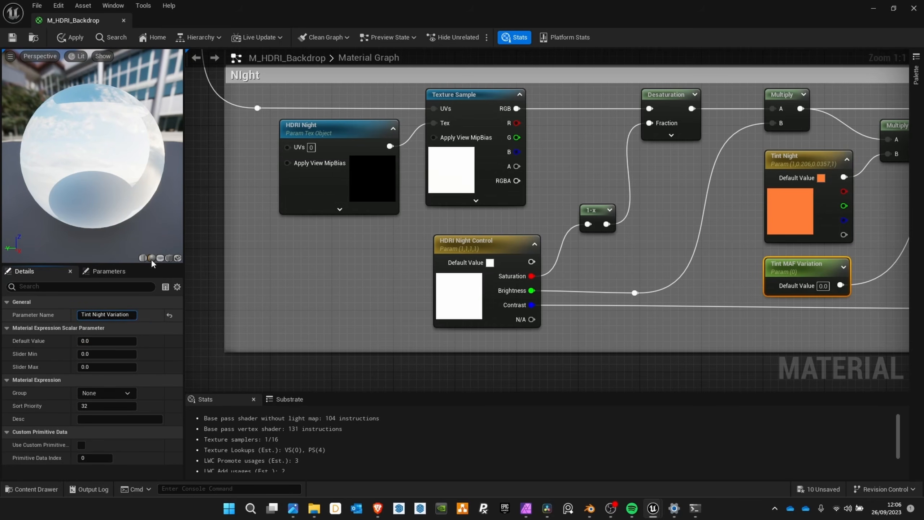
key(Return)
click(715, 236)
- Set the Tint Night default colour to dark blue, R 0.0, G 0.0, B 0.098958
right_drag(715, 236, 459, 278)
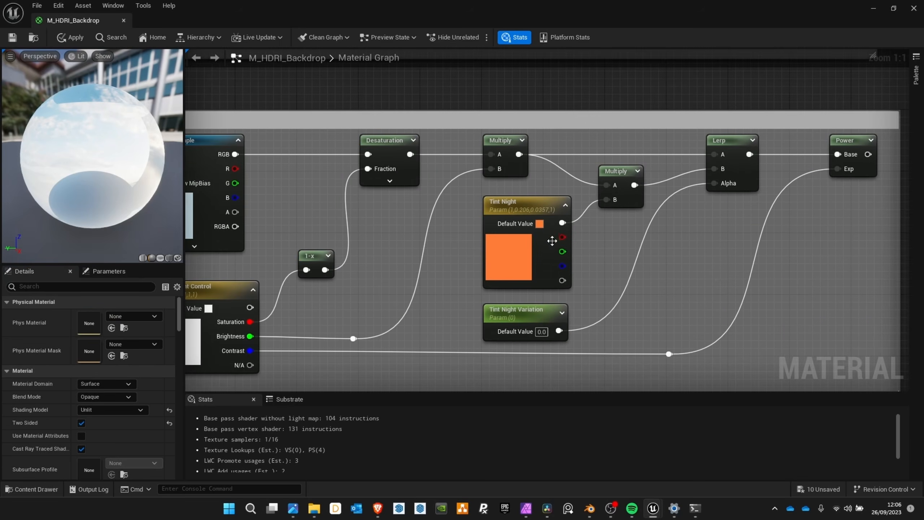
double_click(524, 255)
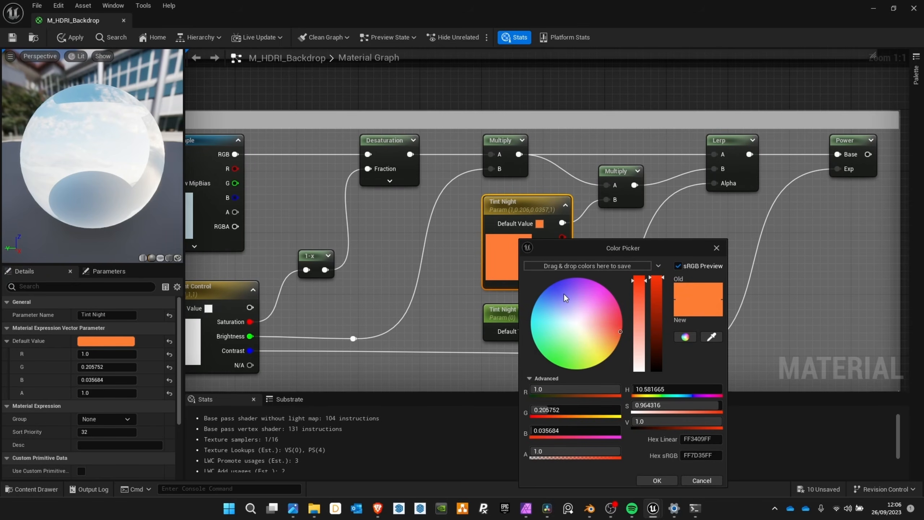
drag(564, 298, 547, 286)
drag(538, 411, 529, 411)
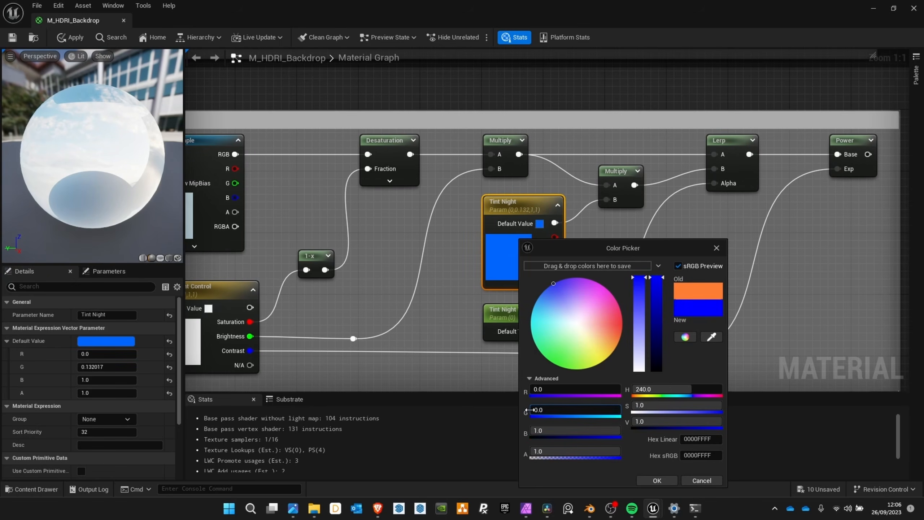
drag(661, 347, 662, 359)
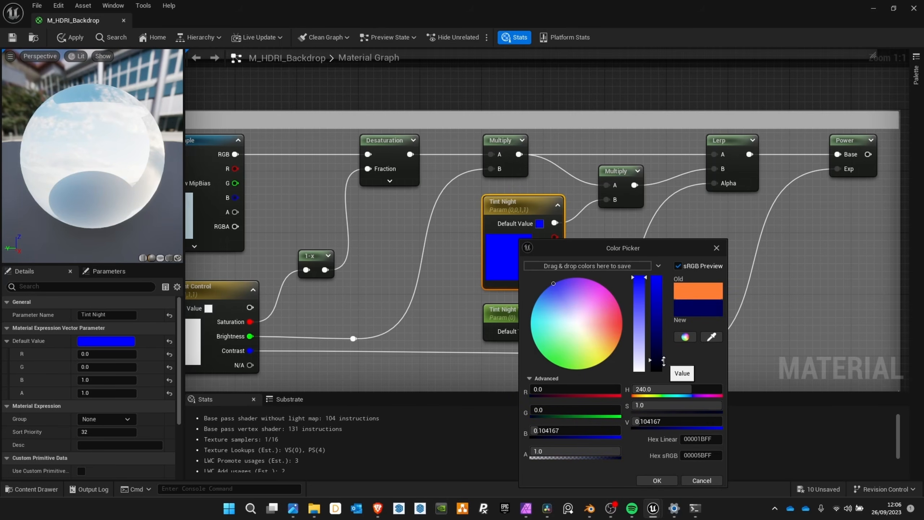
click(657, 480)
- Add a Lerp_3Color node between the HDRI groups and the material result node, placed slightly below the HDRI Day output wire
scroll(547, 262, down, 3)
right_drag(767, 164, 668, 204)
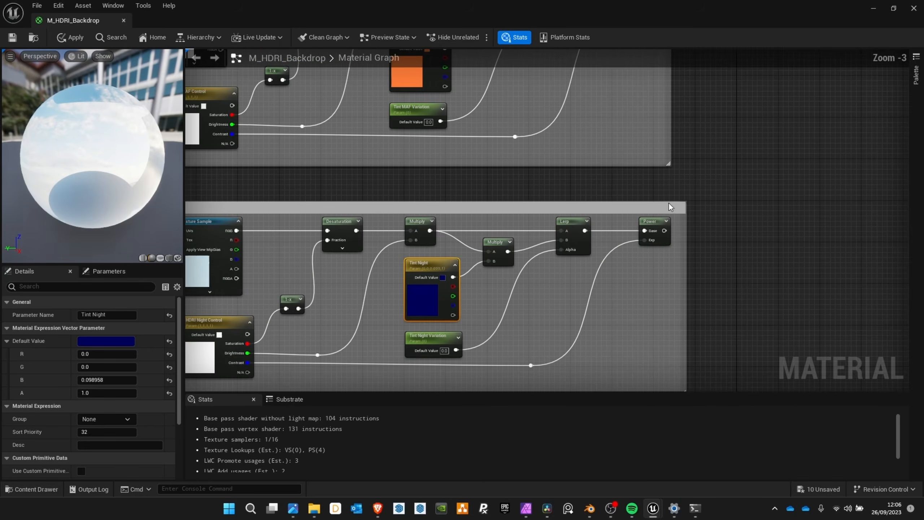
right_drag(717, 79, 609, 205)
scroll(588, 166, up, 1)
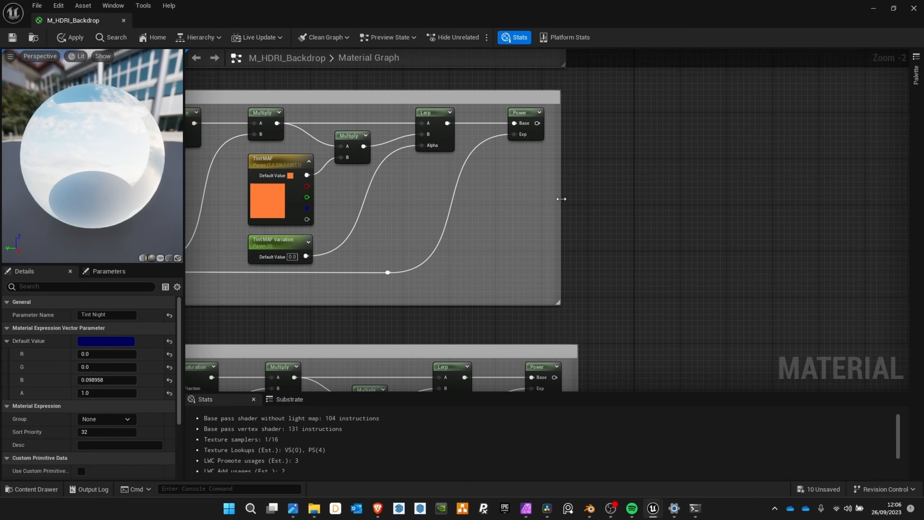
scroll(573, 233, down, 3)
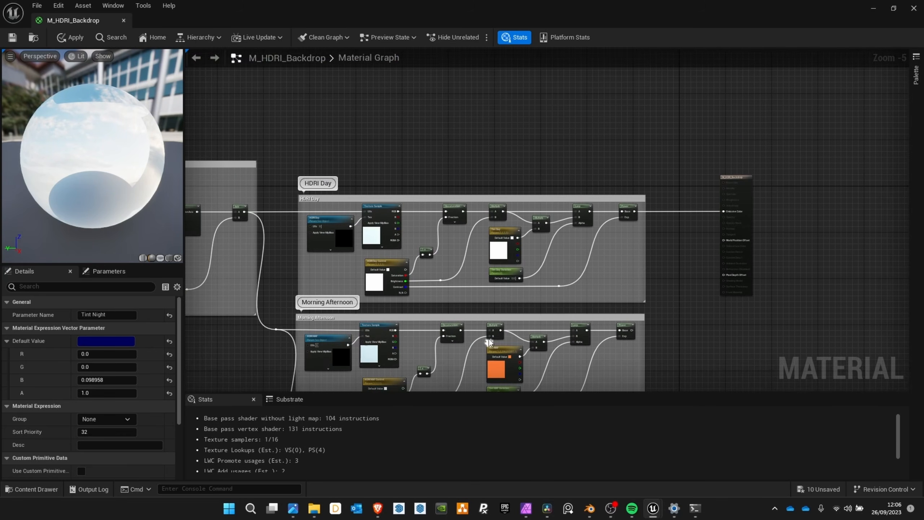
scroll(658, 227, up, 4)
scroll(665, 181, down, 3)
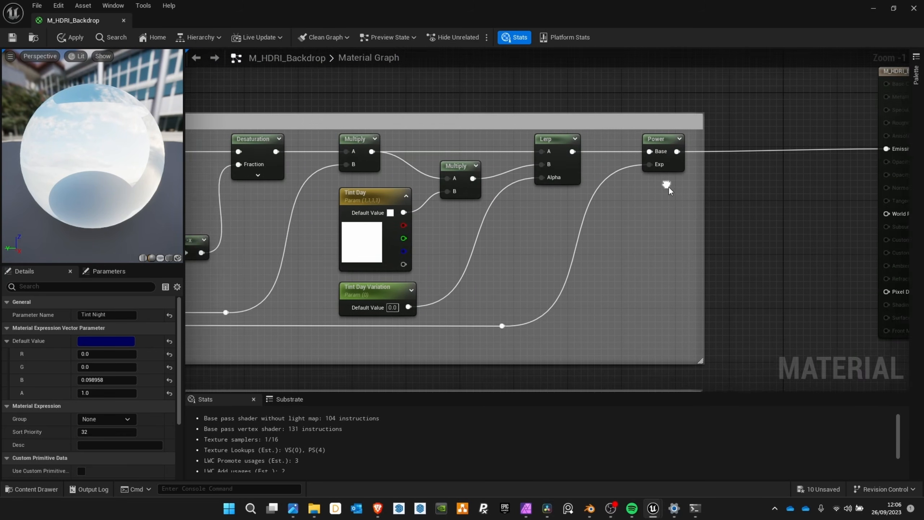
right_drag(530, 316, 573, 240)
right_drag(622, 105, 541, 204)
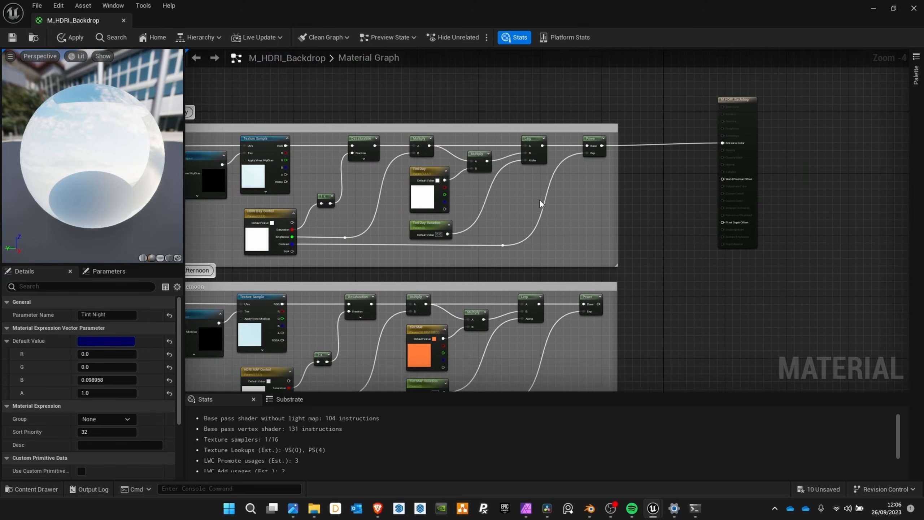
scroll(633, 194, up, 2)
right_drag(633, 194, 604, 202)
right_drag(658, 260, 587, 227)
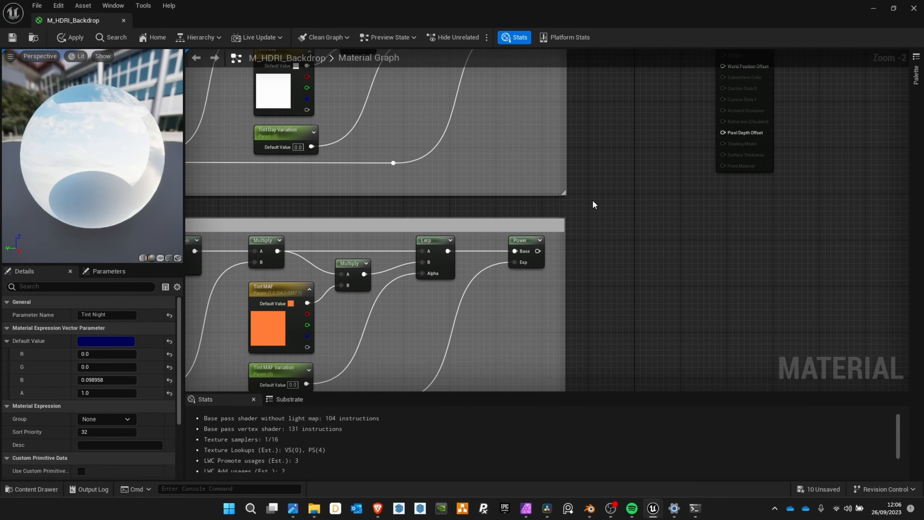
right_drag(579, 183, 562, 258)
right_click(591, 269)
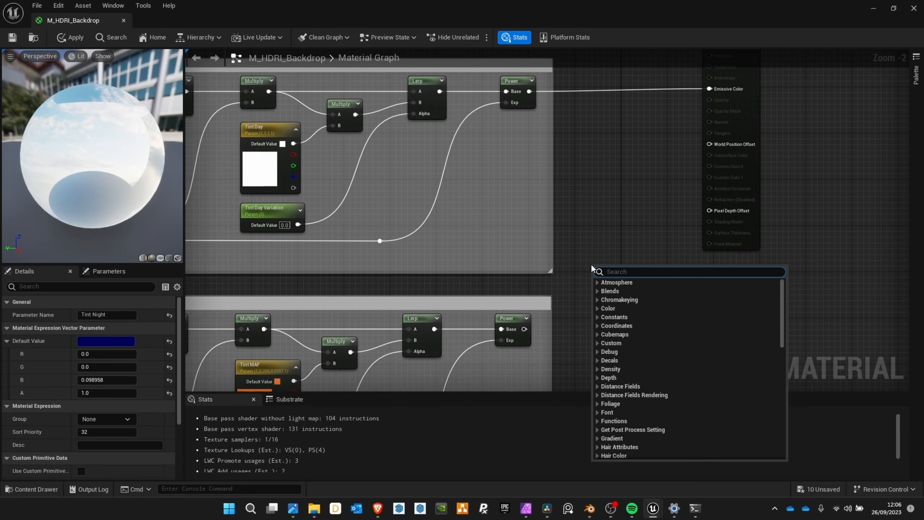
text(linear c)
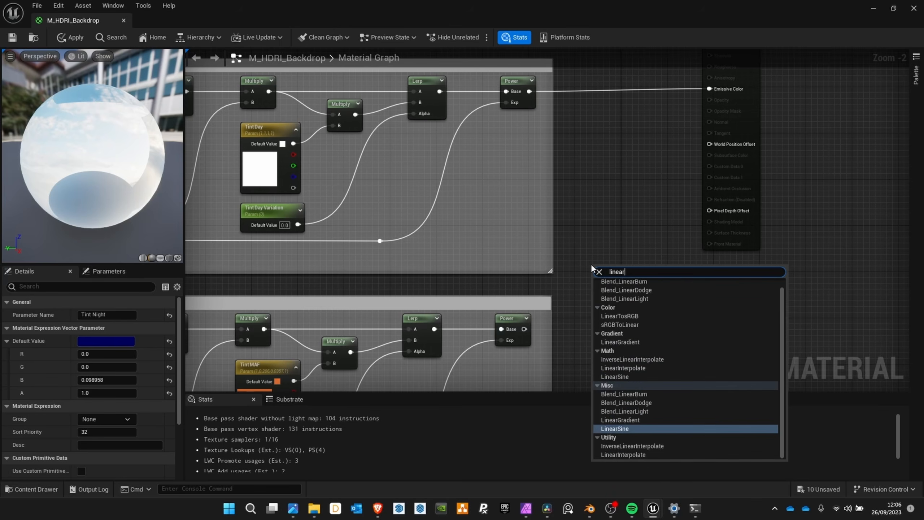
key(BackSpace)
key(BackSpace)
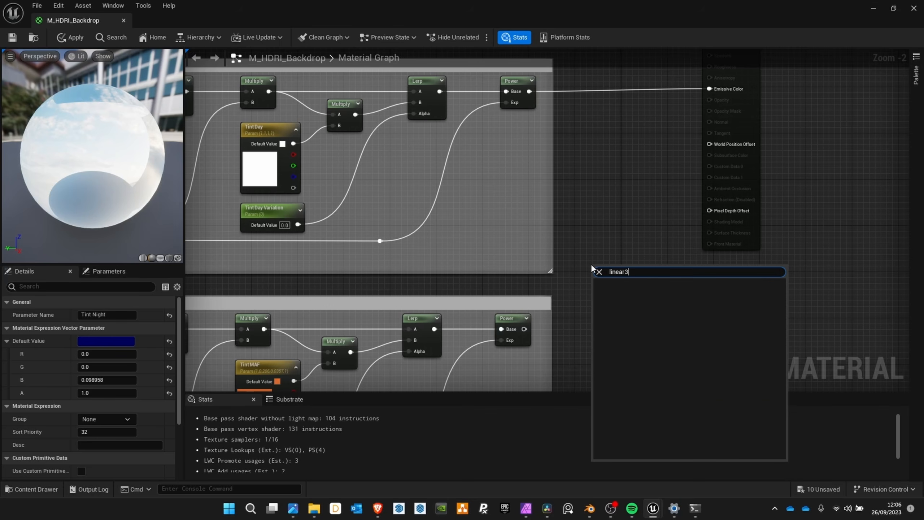
key(BackSpace)
key(BackSpace)
key(BackSpace)
key(BackSpace)
key(BackSpace)
key(BackSpace)
key(BackSpace)
text(lerp)
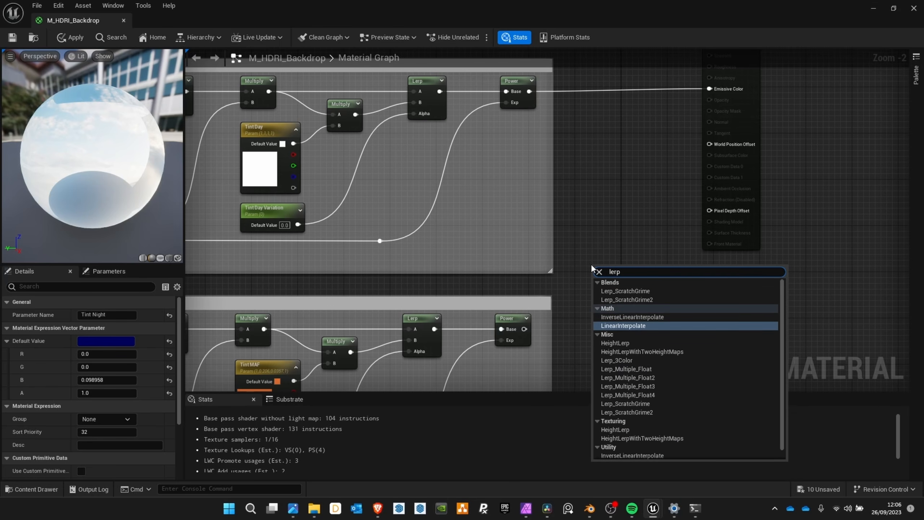
click(619, 363)
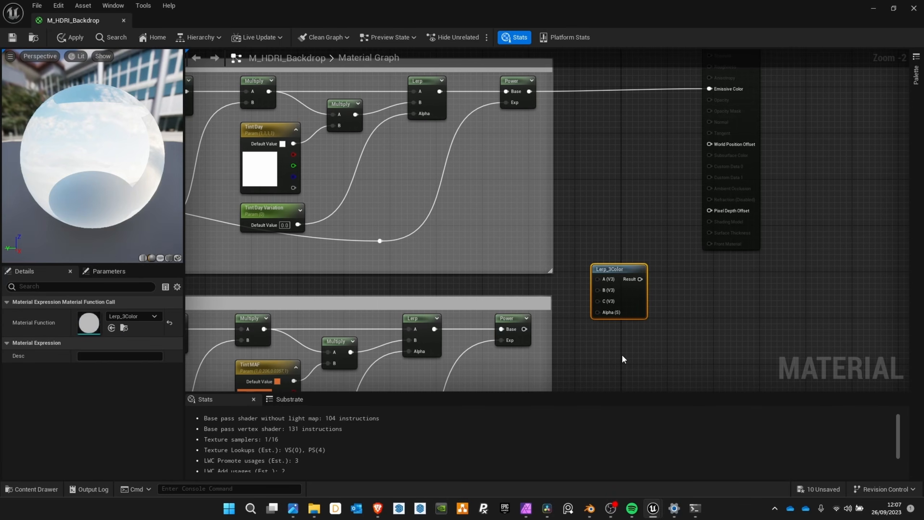
drag(615, 270, 613, 181)
- Connect the final Power nodes of the HDRI Day, Morning Afternoon and Night groups to Lerp_3Color inputs A, B and C respectively
right_drag(704, 117, 674, 169)
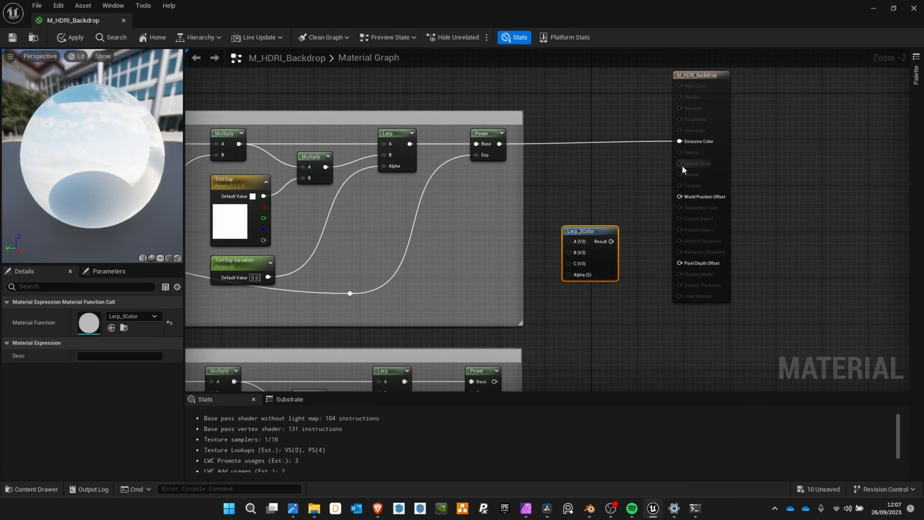
drag(499, 144, 569, 242)
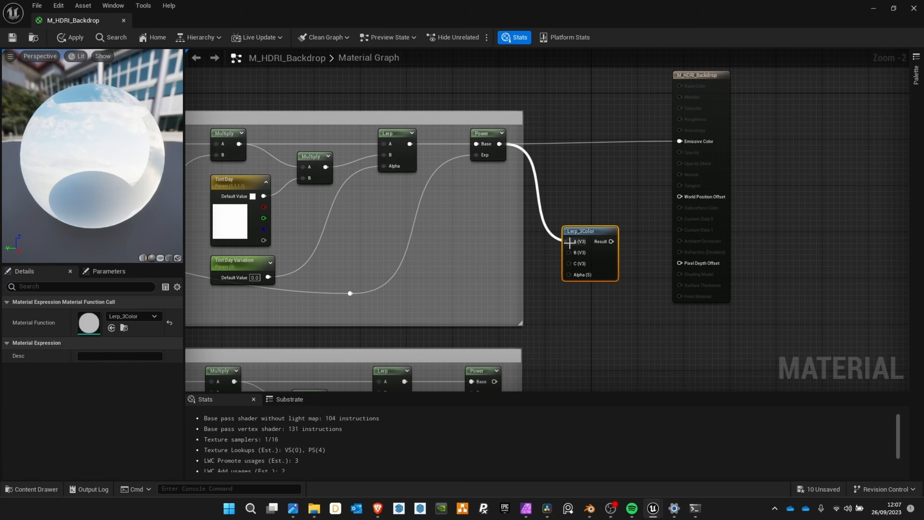
right_drag(571, 241, 529, 268)
drag(494, 302, 569, 175)
right_drag(595, 284, 589, 200)
scroll(589, 207, down, 2)
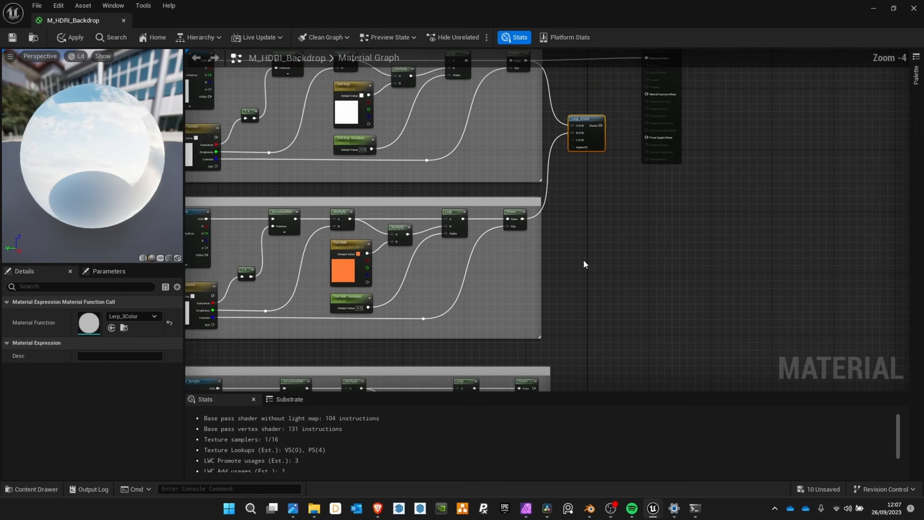
right_drag(583, 261, 548, 221)
drag(501, 347, 541, 100)
right_drag(577, 106, 522, 209)
scroll(514, 183, up, 2)
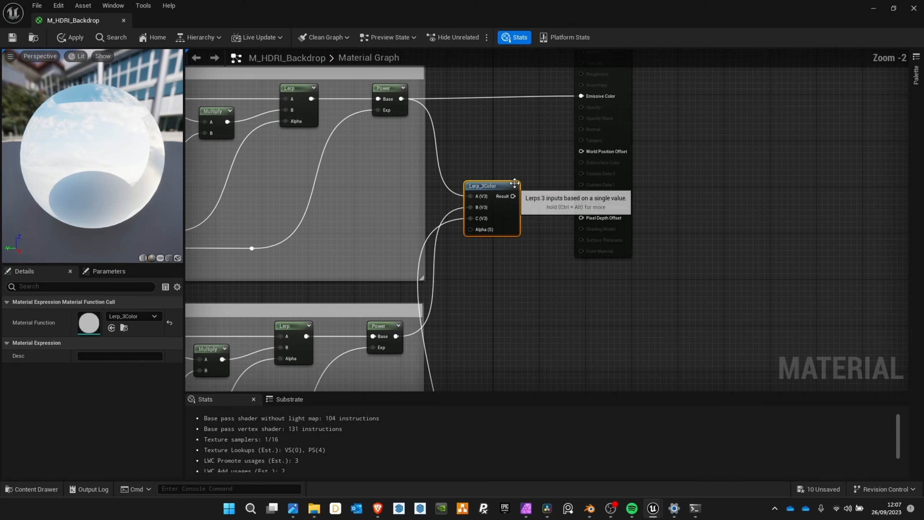
- Move the M_HDRI_Backdrop result node and the Lerp_3Color node farther from the HDRI groups to make room for more nodes
right_drag(625, 62, 557, 110)
drag(522, 122, 697, 119)
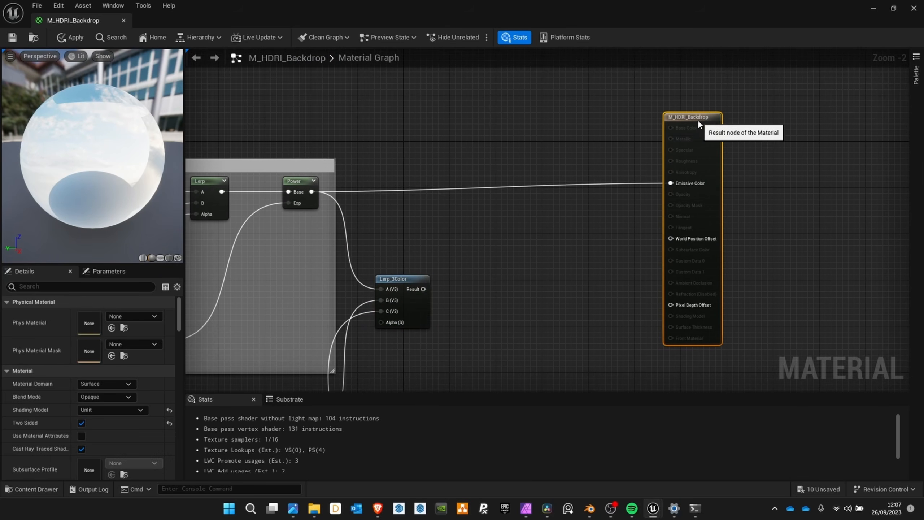
right_drag(394, 240, 517, 171)
drag(521, 211, 604, 210)
right_drag(898, 84, 729, 122)
right_drag(454, 189, 560, 128)
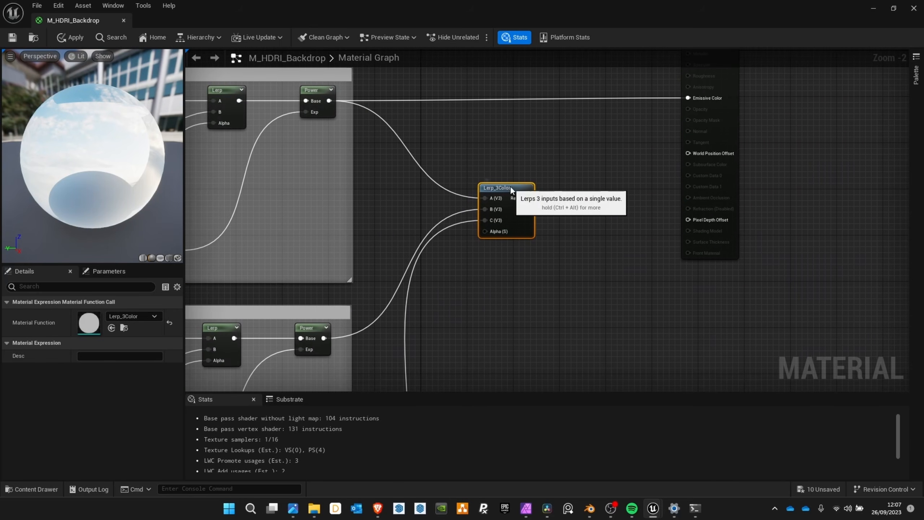
drag(510, 185, 590, 182)
- Inspect the Alpha input of the Lerp_3Color node
right_drag(557, 241, 623, 221)
scroll(634, 177, up, 2)
scroll(622, 220, down, 2)
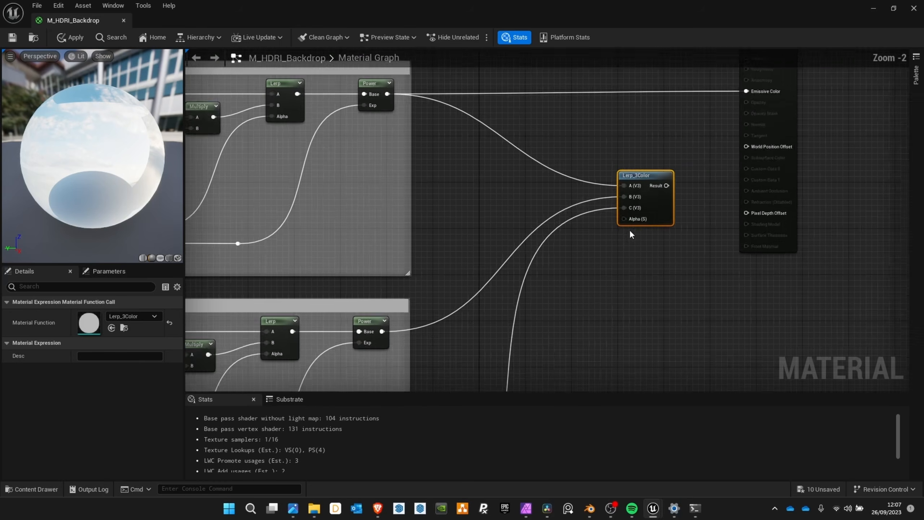
scroll(628, 229, down, 1)
right_drag(562, 213, 628, 204)
scroll(691, 226, up, 2)
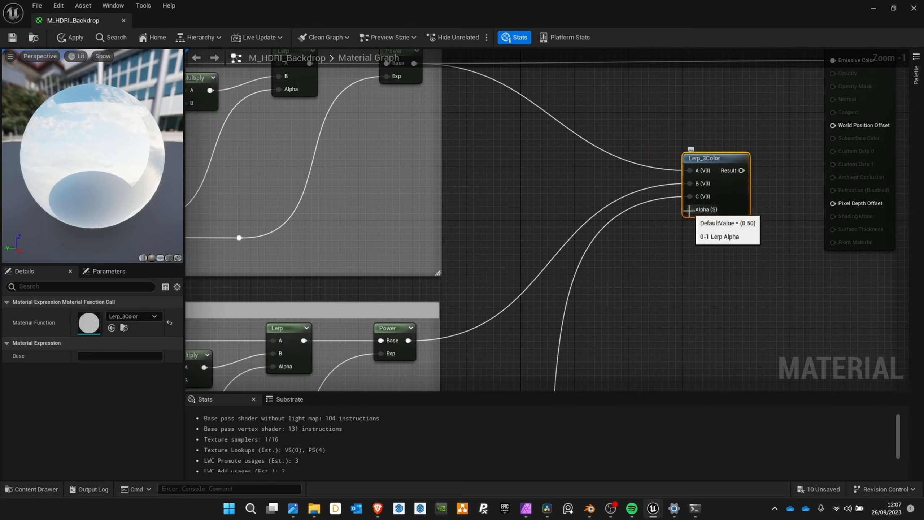
- Add a scalar parameter named Sky Cycle with a Slider Max of 1.0 and connect it to the Lerp_3Color Alpha input
right_drag(673, 242, 605, 209)
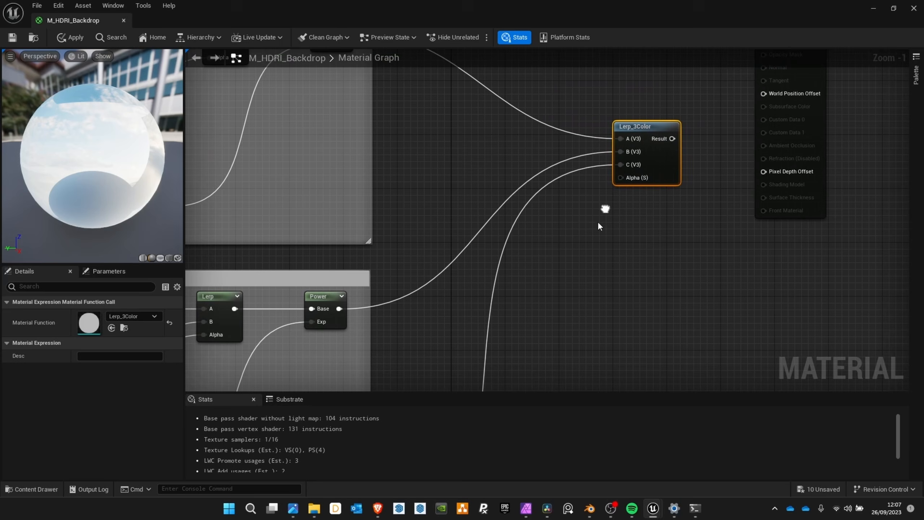
click(548, 222)
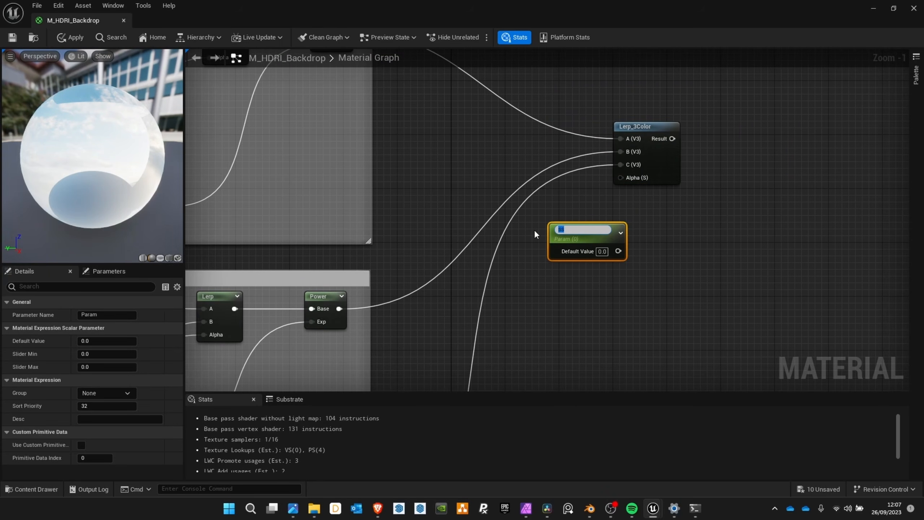
text(Sky Cycle)
key(Return)
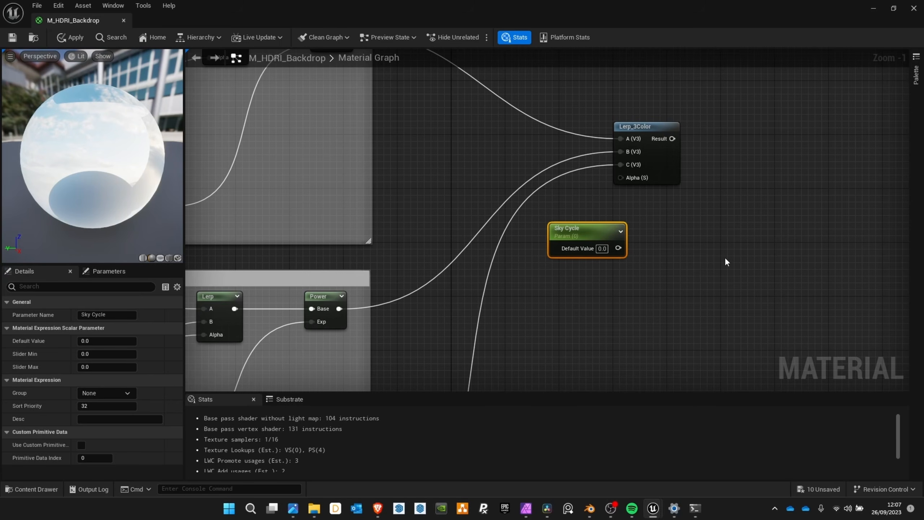
drag(590, 231, 559, 224)
click(100, 366)
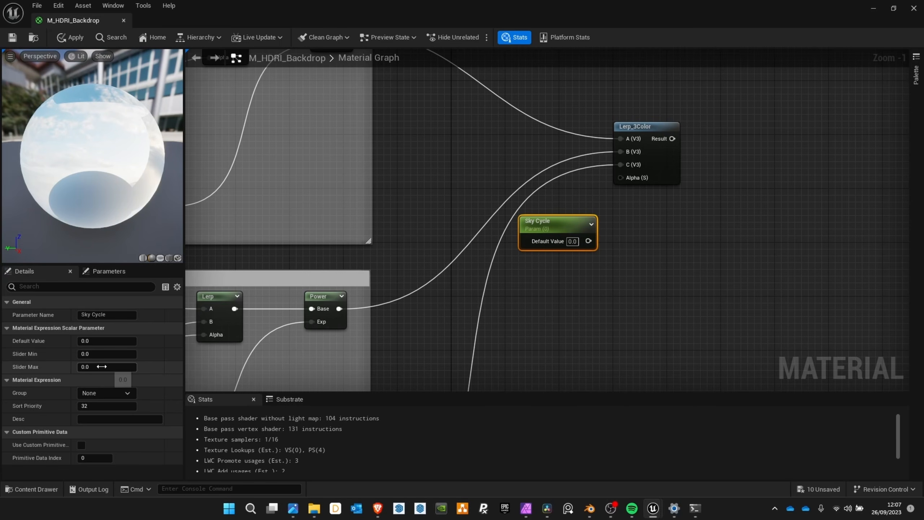
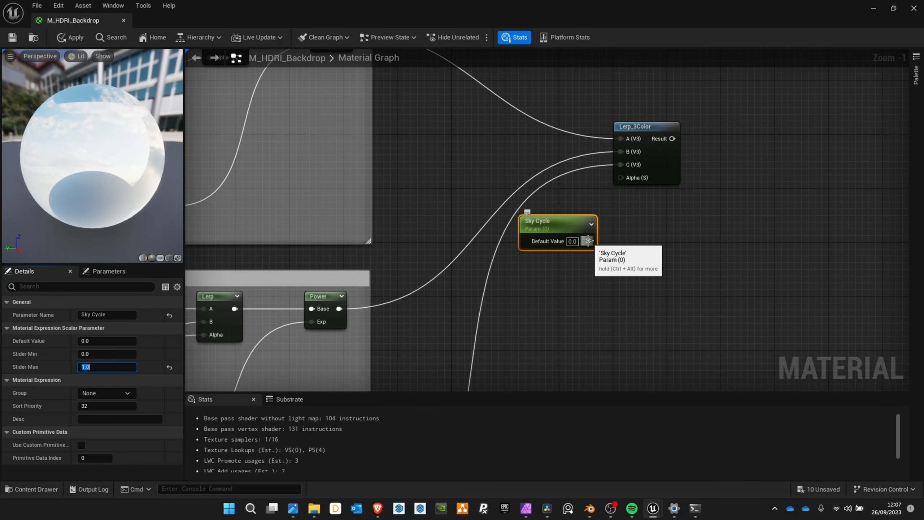
drag(588, 241, 620, 178)
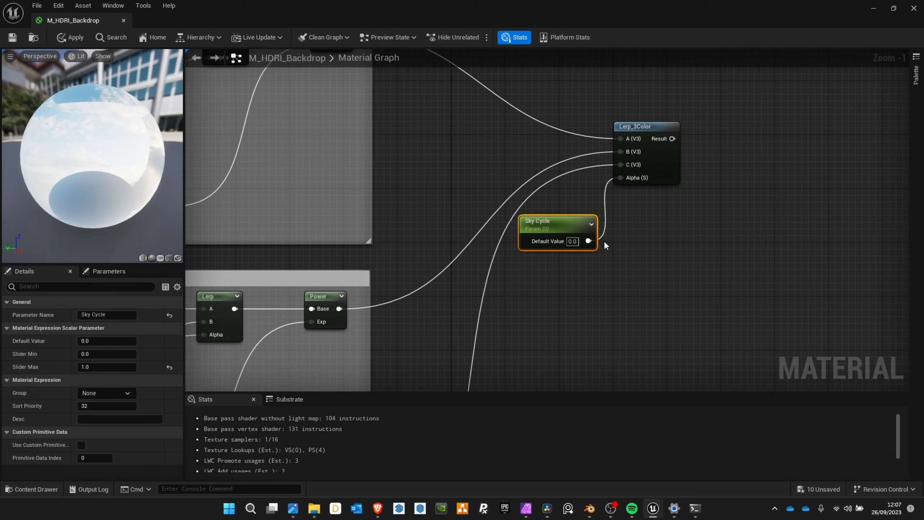
- Enclose the Lerp_3Color and Sky Cycle nodes in a comment titled Sky Cycle whose bubble shows when zoomed out
scroll(603, 241, down, 3)
drag(669, 141, 757, 251)
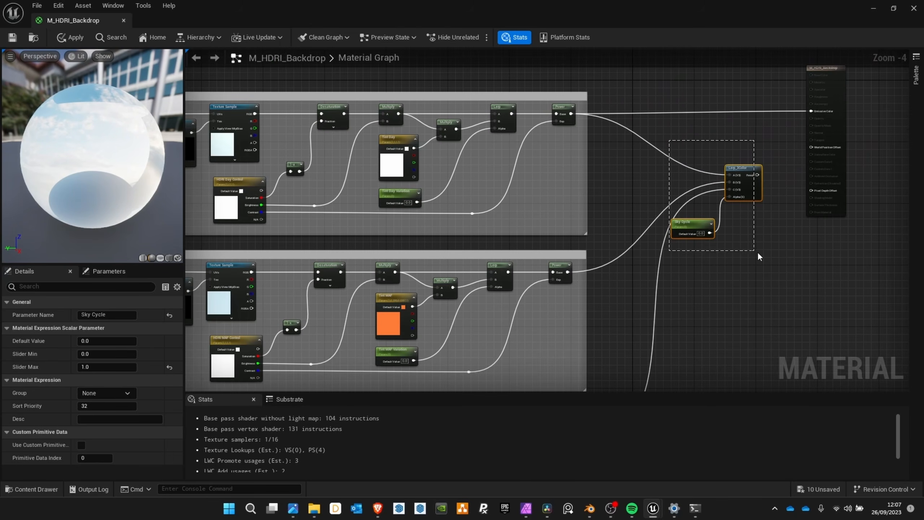
key(c)
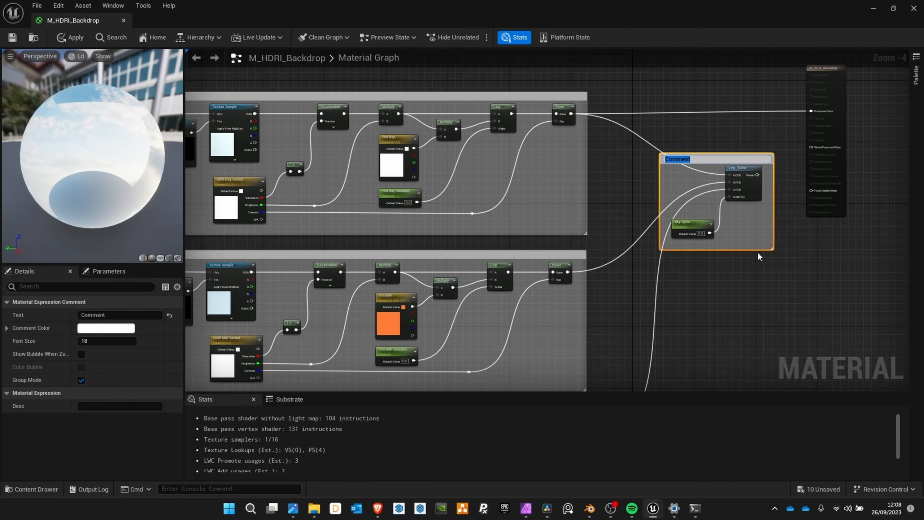
text(Sky Cycle)
key(Return)
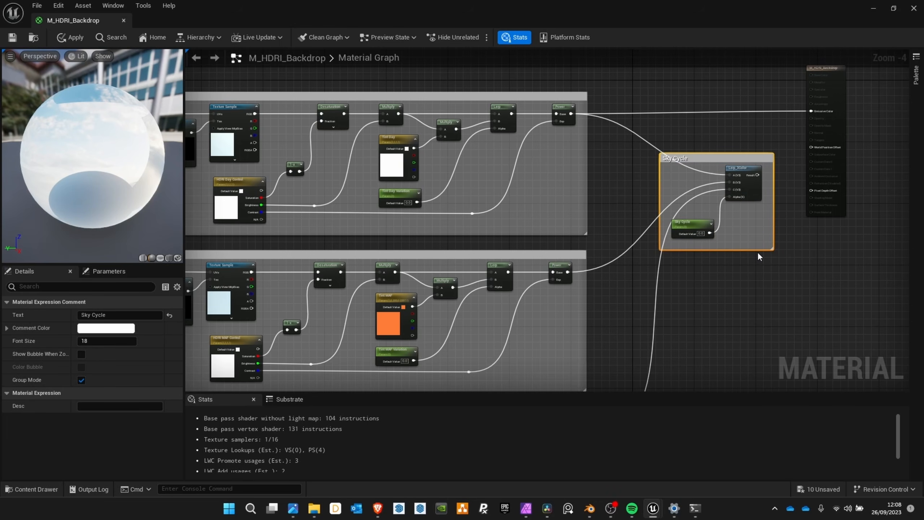
click(84, 355)
- Connect the Lerp_3Color Result to Emissive Color and move the Sky Cycle comment up in line with the HDRI Day output
right_drag(767, 158, 632, 183)
scroll(633, 183, up, 2)
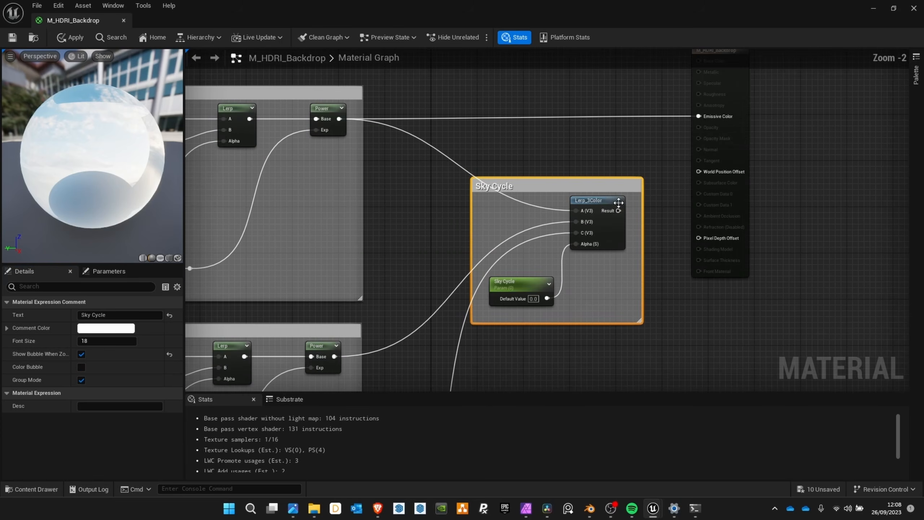
drag(617, 210, 698, 117)
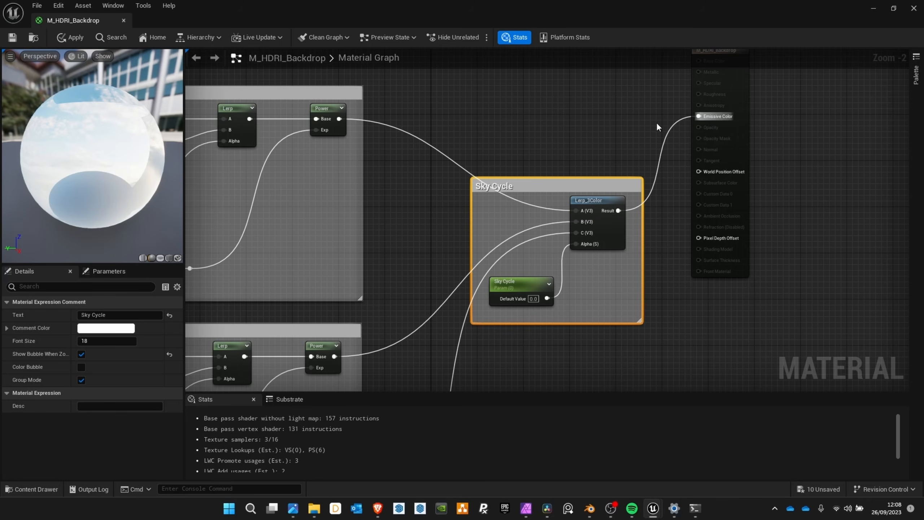
drag(574, 187, 567, 101)
scroll(567, 196, down, 3)
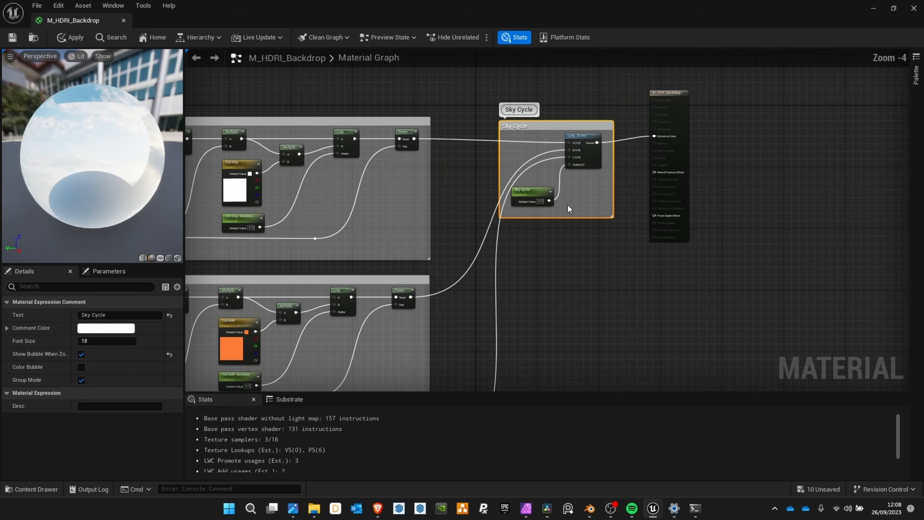
- Assign the Rotation parameter to a new parameter group named 1-Position
right_drag(567, 204, 606, 150)
right_drag(548, 157, 728, 157)
scroll(611, 201, down, 1)
right_drag(542, 188, 570, 179)
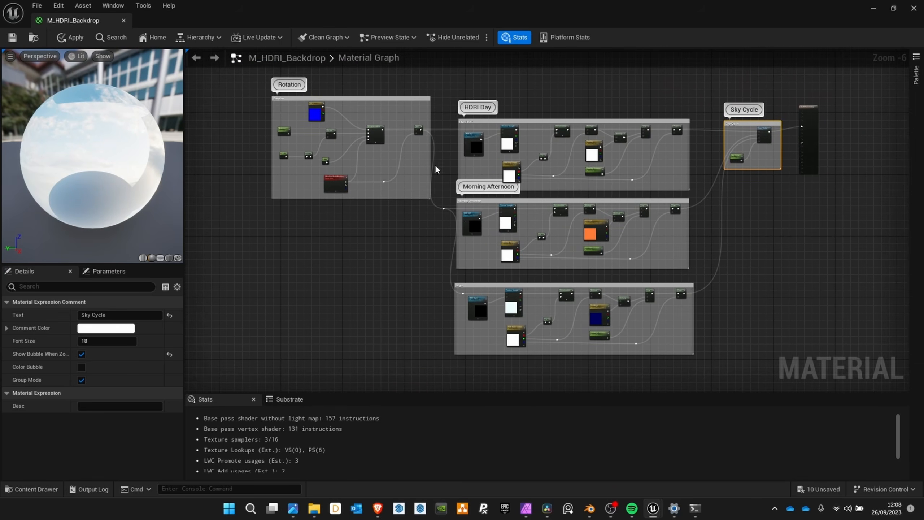
scroll(437, 170, up, 4)
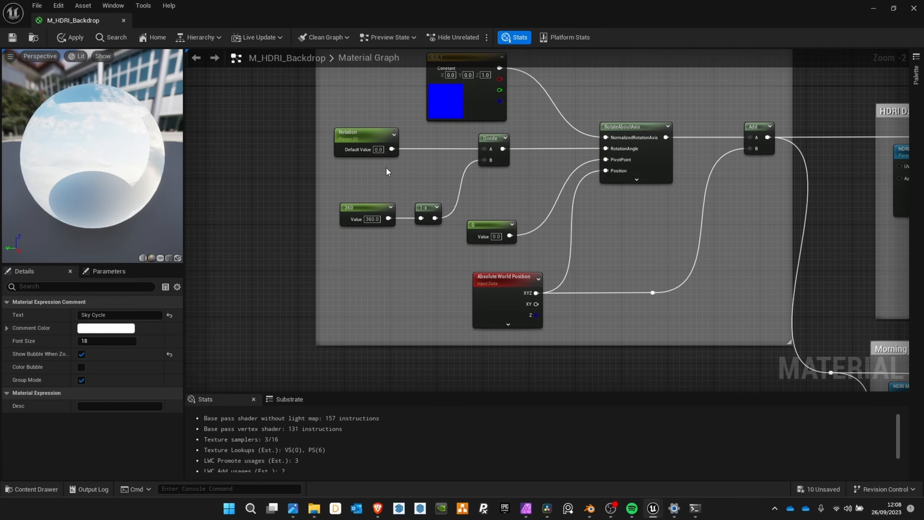
right_drag(495, 187, 423, 230)
right_drag(250, 124, 340, 170)
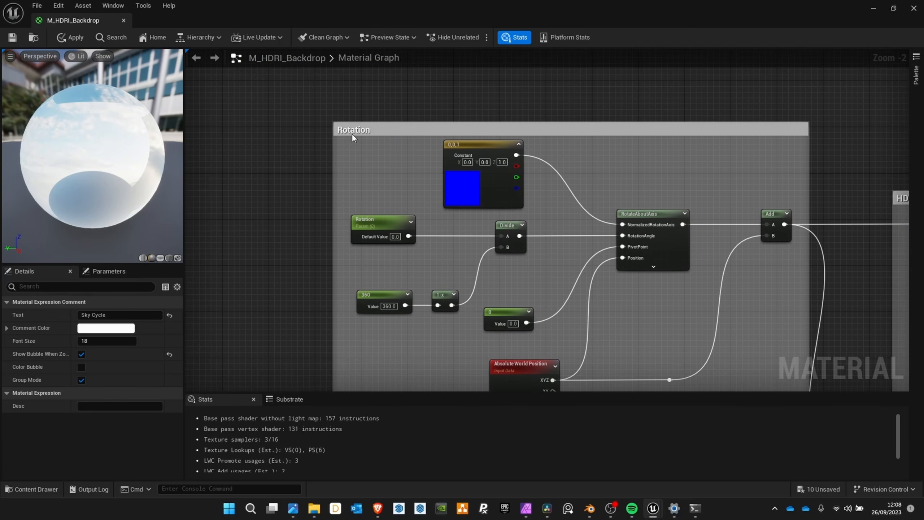
click(352, 133)
scroll(373, 165, down, 2)
scroll(400, 180, up, 4)
right_drag(453, 312, 377, 248)
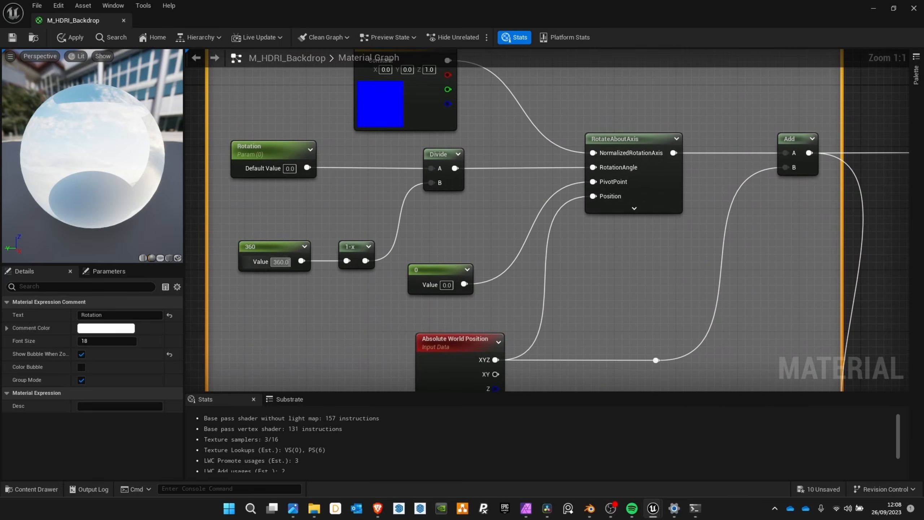
click(276, 162)
click(104, 393)
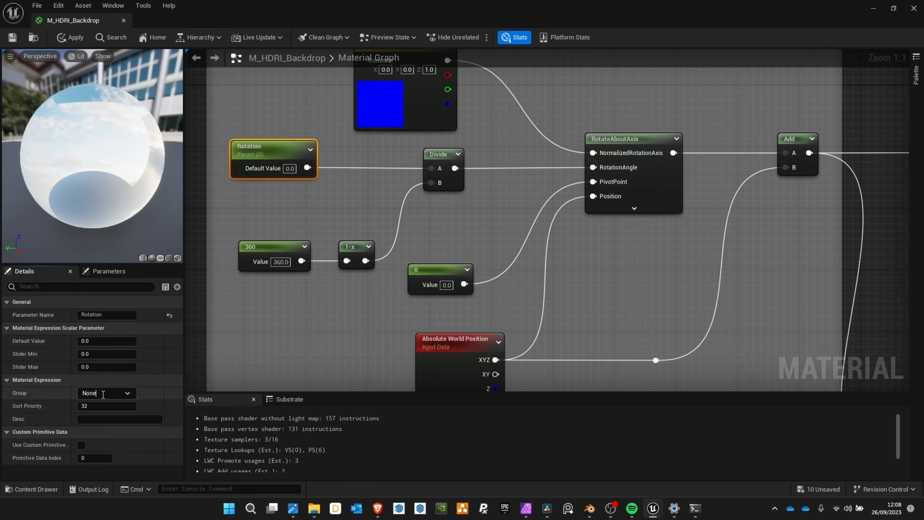
double_click(106, 393)
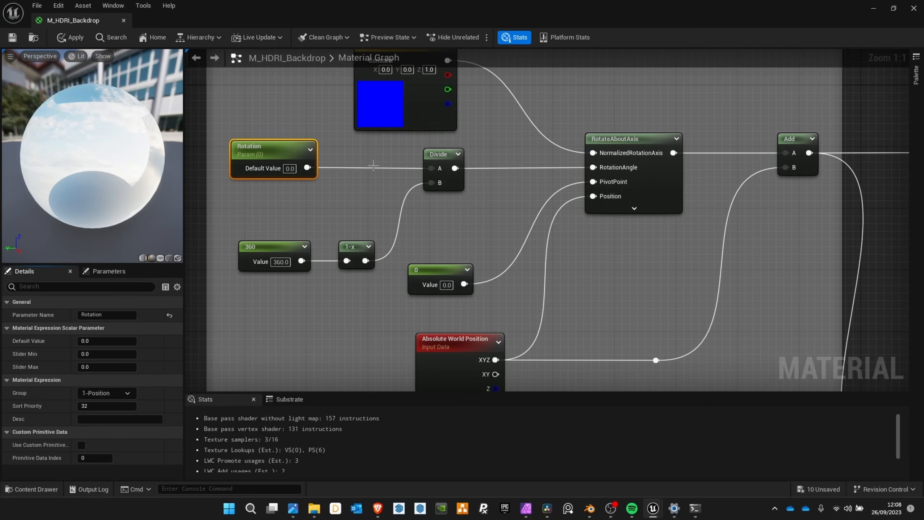
- Assign the Sky Cycle parameter to the existing 1-Position group
scroll(691, 241, down, 7)
scroll(661, 227, up, 6)
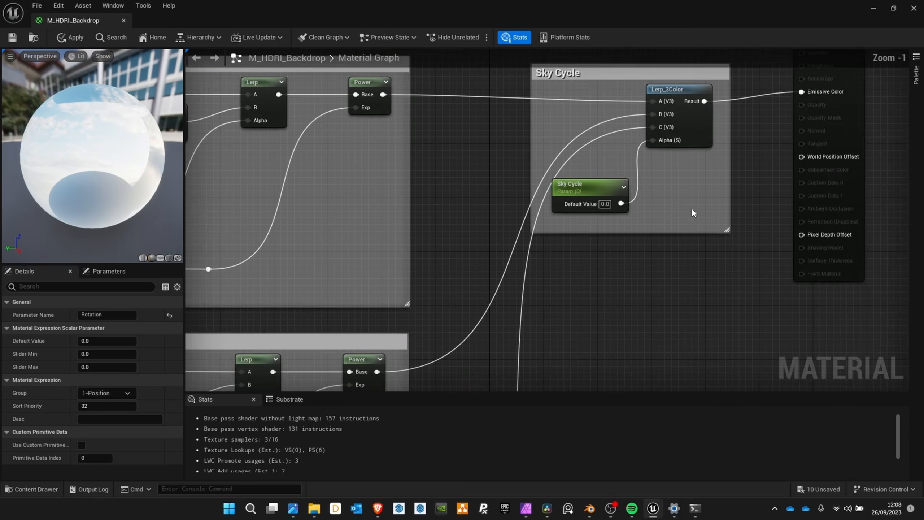
click(568, 182)
click(127, 392)
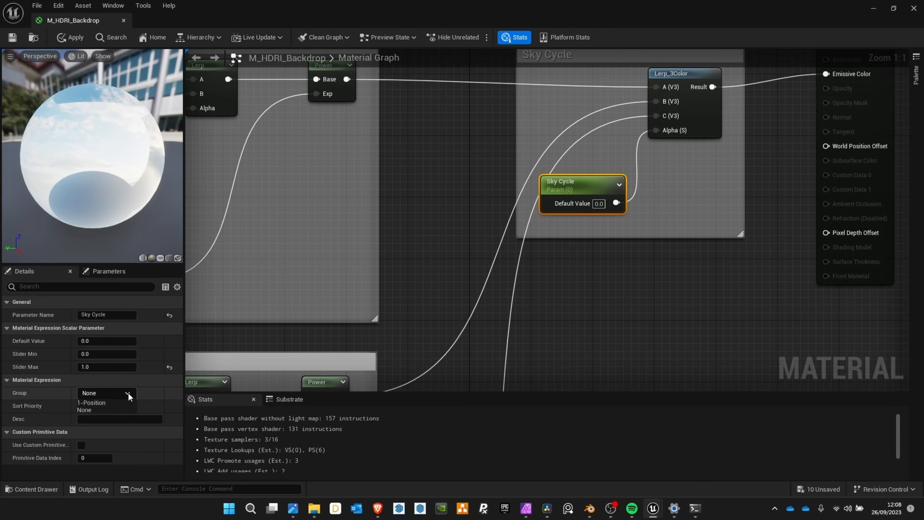
click(114, 404)
- Assign the HDRI Day texture parameter to a new parameter group named 2-Day
scroll(308, 192, down, 4)
scroll(310, 181, up, 4)
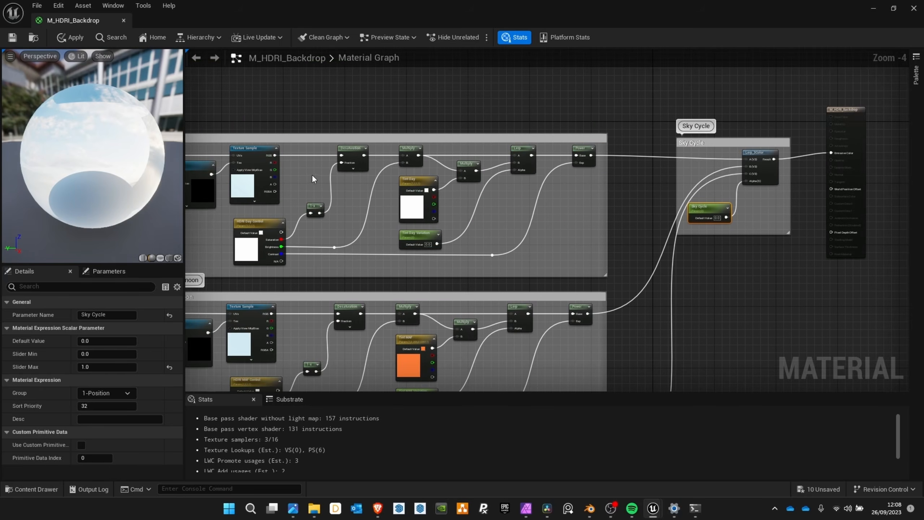
click(400, 199)
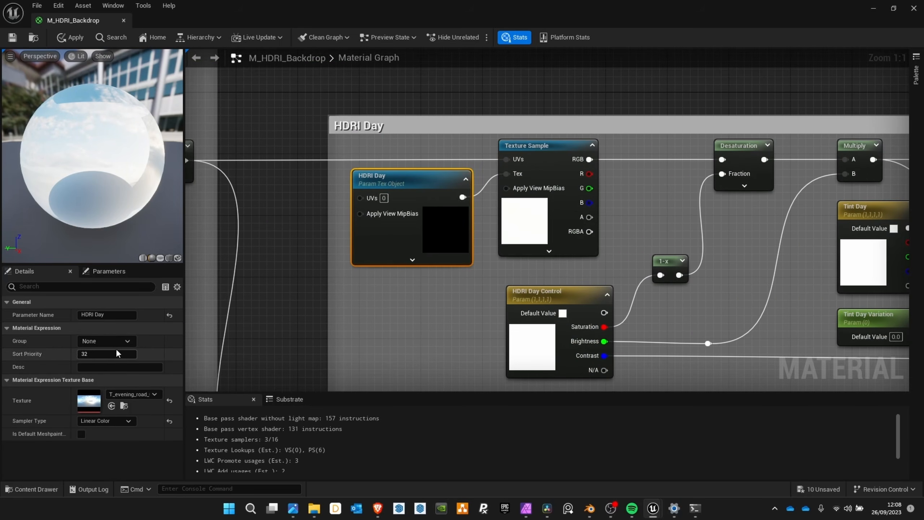
text(2-Day)
- Assign the HDRI Day Control, Tint Day and Tint Day Variation parameters together to the 2-Day group
right_drag(391, 259, 237, 200)
click(420, 241)
right_drag(569, 215, 453, 185)
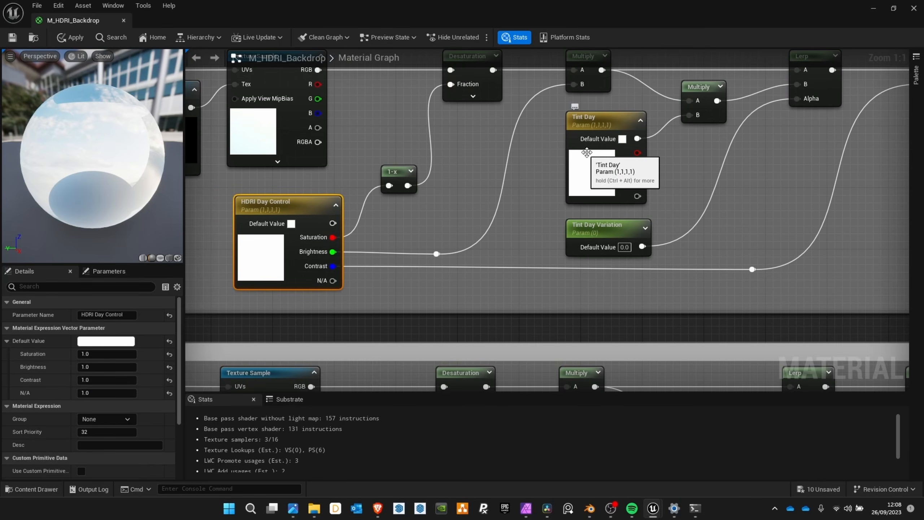
shift+click(609, 124)
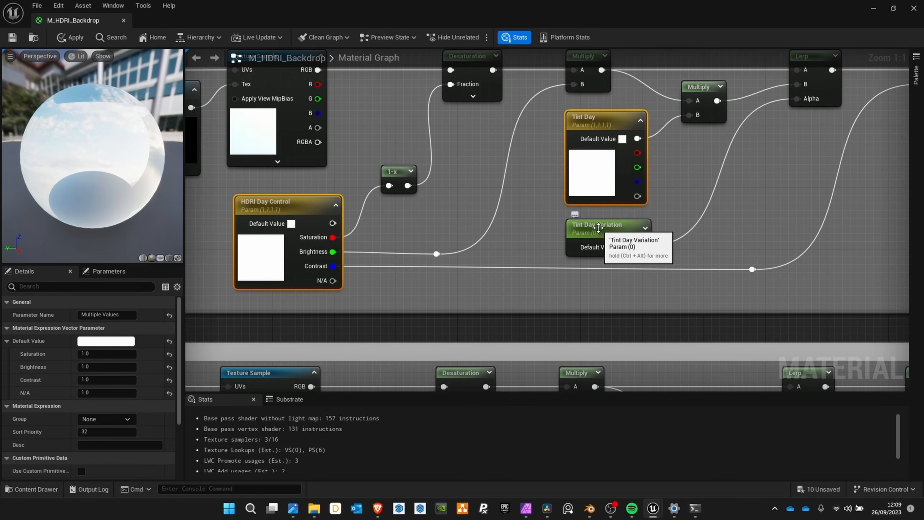
shift+click(600, 227)
mouse_move(597, 167)
right_down()
mouse_move(432, 182)
mouse_move(607, 175)
right_up()
click(127, 340)
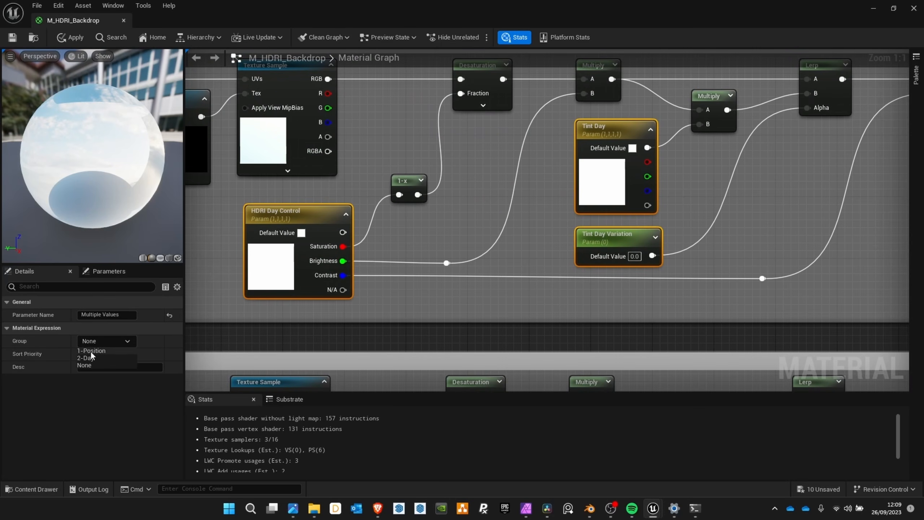
click(90, 356)
- Assign the HDRI MAF texture parameter to a new parameter group named 3-MAF
scroll(455, 248, down, 3)
right_drag(464, 255, 567, 83)
scroll(327, 209, up, 2)
click(347, 179)
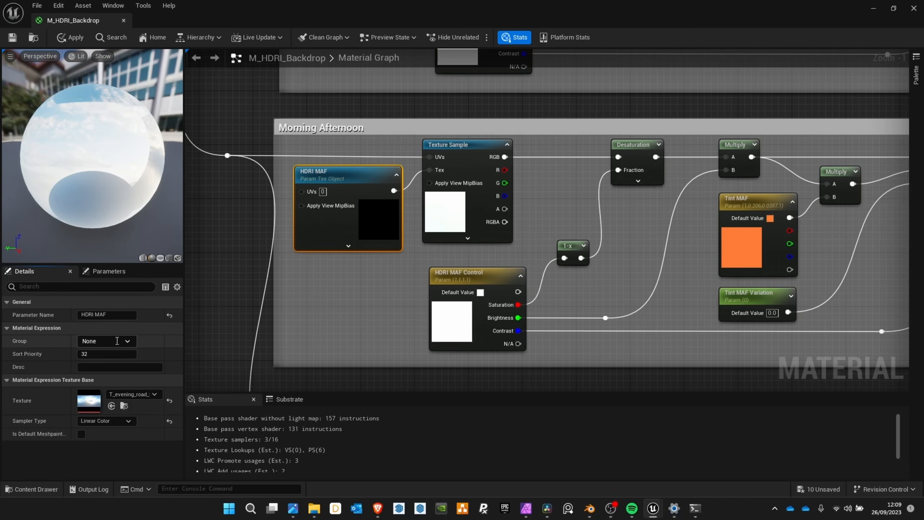
key(BackSpace)
text(3-MAF)
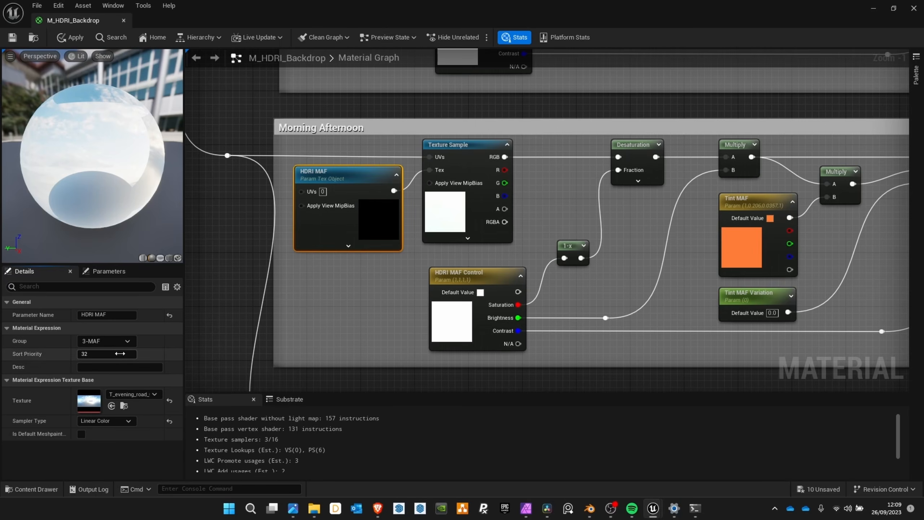
- Assign the HDRI MAF Control, Tint MAF and Tint MAF Variation parameters together to the 3-MAF group
mouse_move(412, 259)
right_down()
mouse_move(375, 260)
mouse_move(399, 256)
right_up()
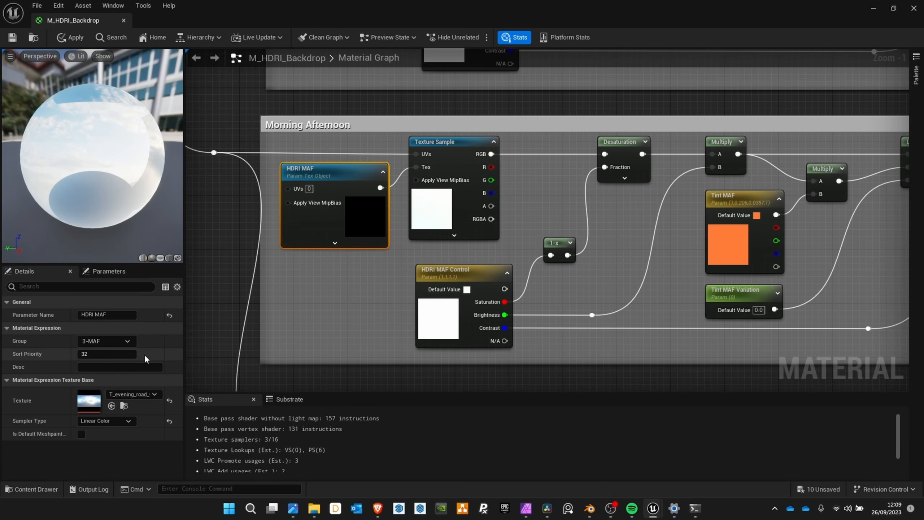
right_drag(461, 281, 359, 256)
click(358, 256)
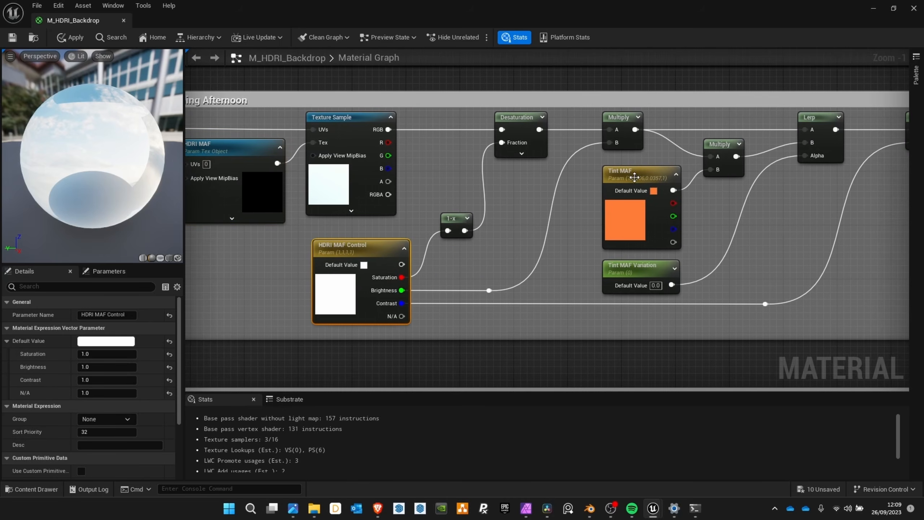
shift+click(634, 177)
shift+click(653, 269)
click(128, 341)
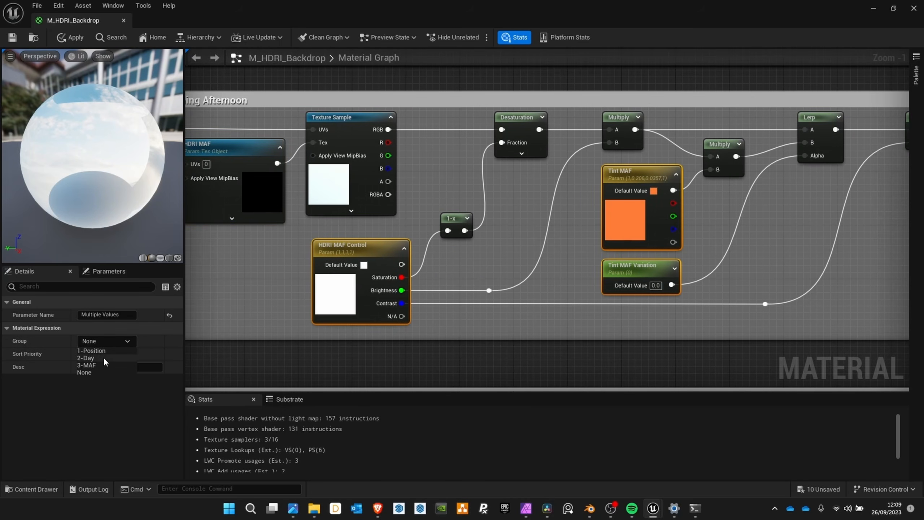
click(98, 362)
- Assign the HDRI Night texture parameter to a new parameter group named 4-Night
right_drag(407, 284, 523, 229)
scroll(488, 217, down, 4)
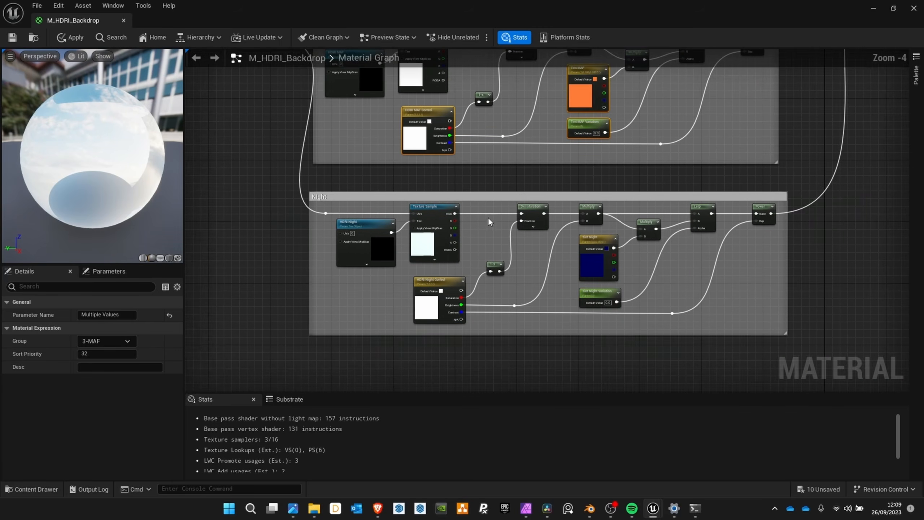
scroll(303, 246, up, 3)
click(303, 245)
click(98, 341)
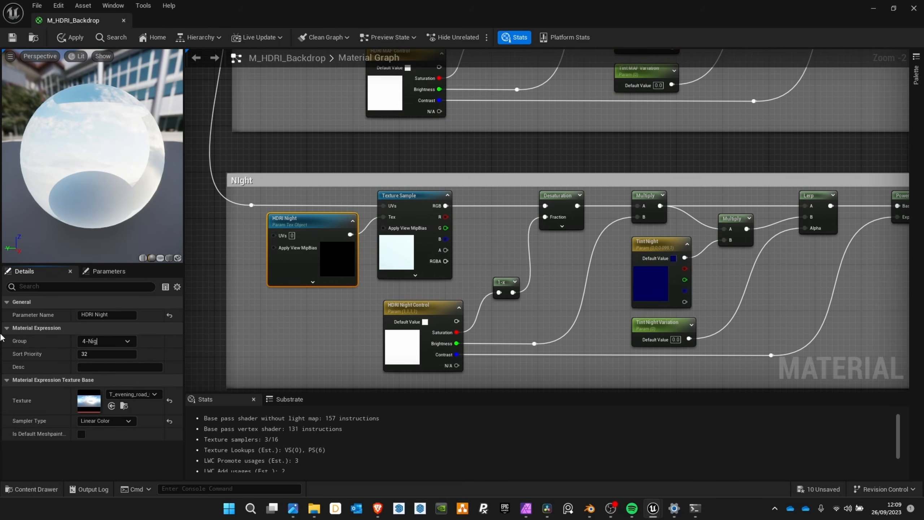
- Assign the HDRI Night Control, Tint Night and Tint Night Variation parameters together to the 4-Night group
click(419, 309)
shift+click(659, 242)
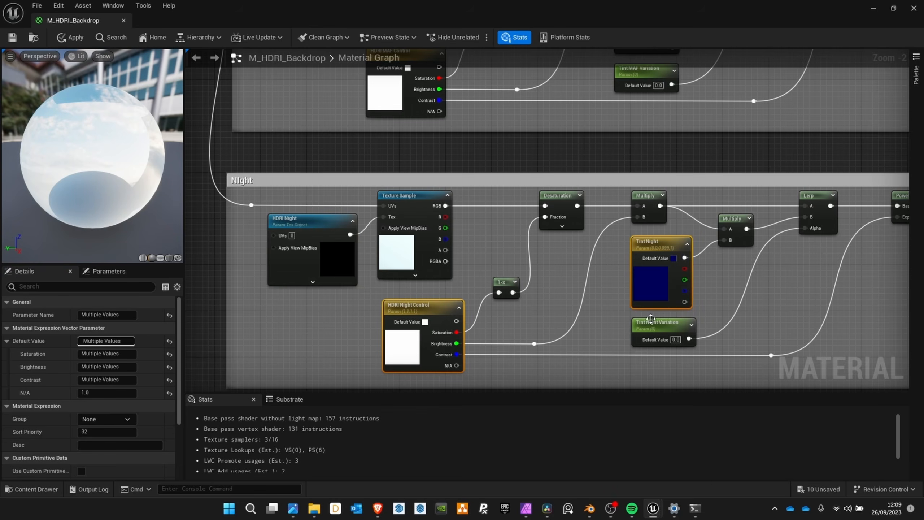
shift+click(658, 323)
click(133, 341)
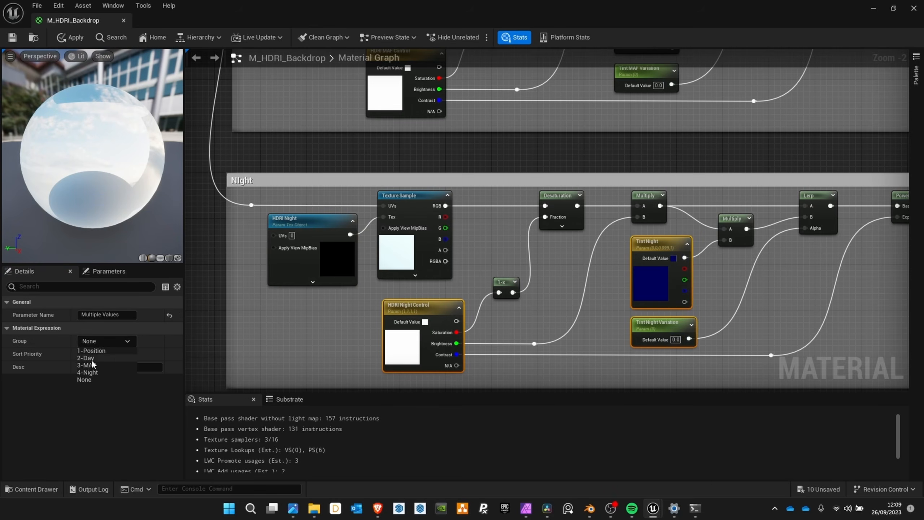
click(95, 369)
scroll(547, 219, down, 2)
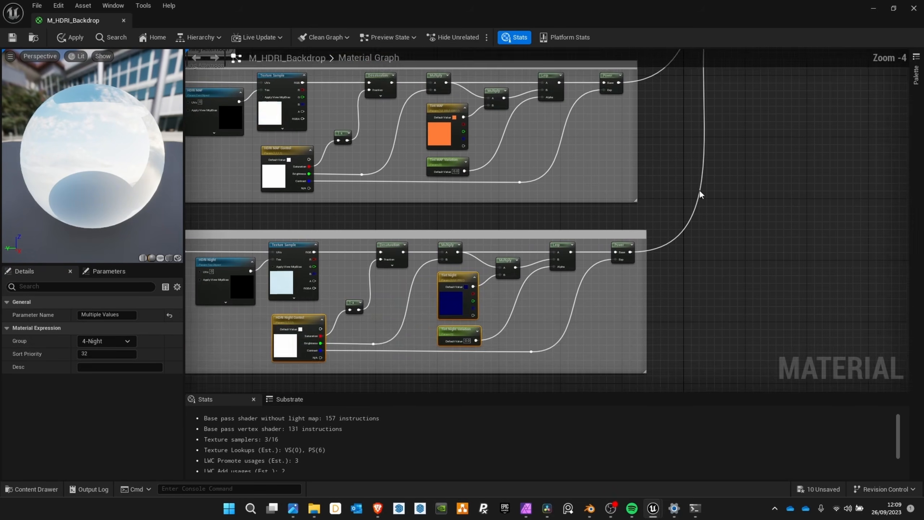
- Save the M_HDRI_Backdrop material, review the whole graph layout, and close its editor
click(12, 38)
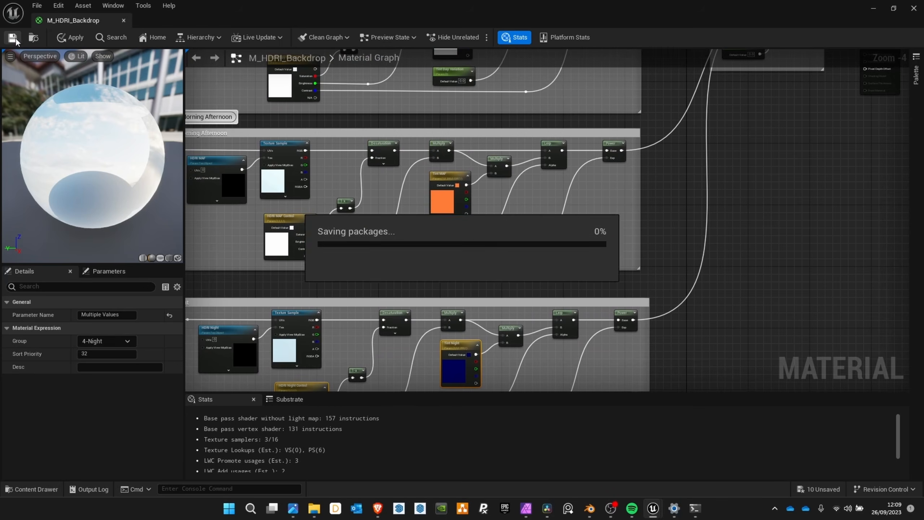
scroll(569, 198, down, 3)
right_drag(570, 199, 584, 216)
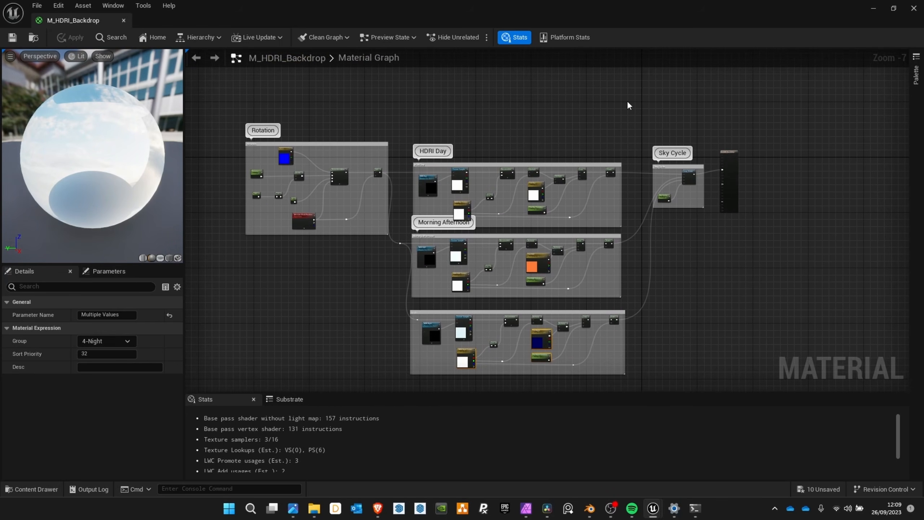
click(914, 8)
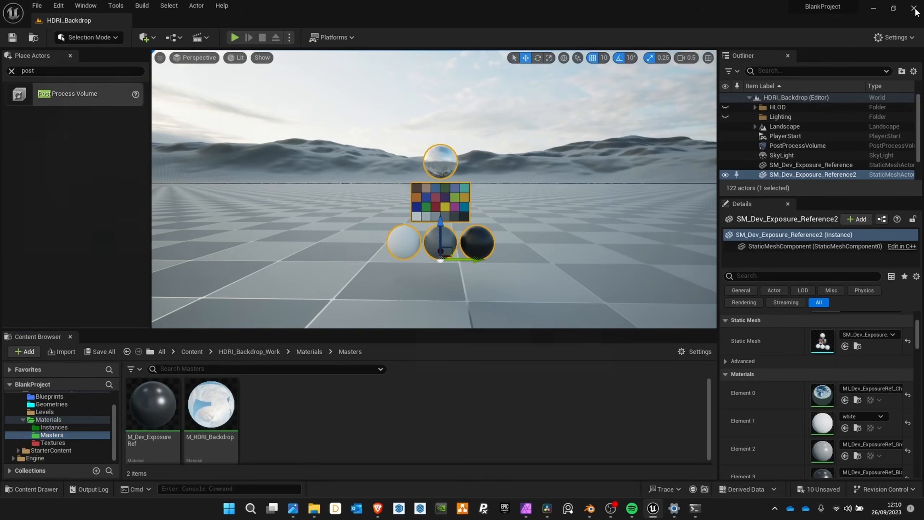
double_click(219, 416)
click(913, 8)
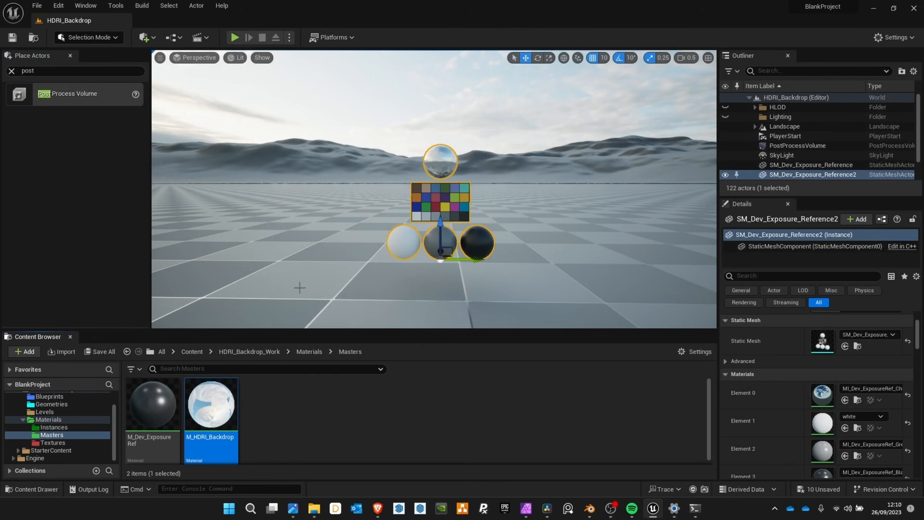
- Open the MI_HDRI_Backdrop instance from the Instances folder and enable its Rotation and Sky Cycle overrides
click(67, 426)
double_click(405, 421)
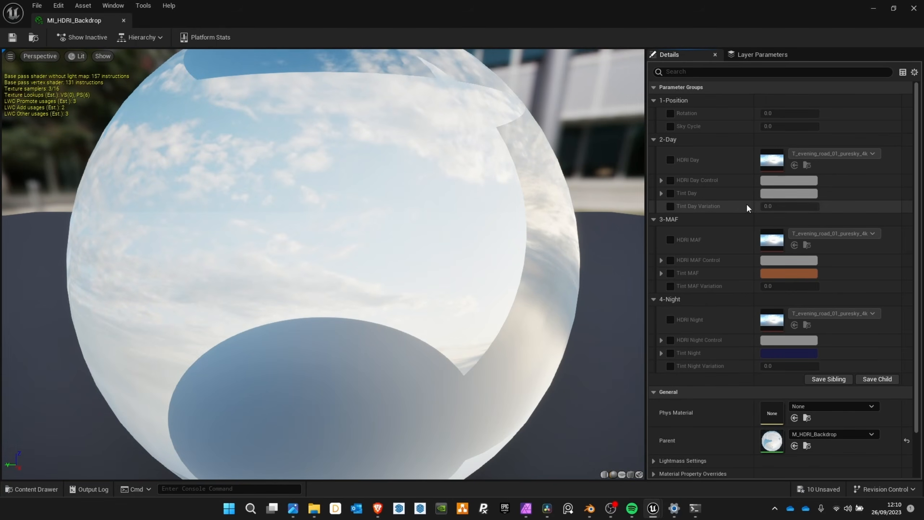
click(669, 113)
click(670, 126)
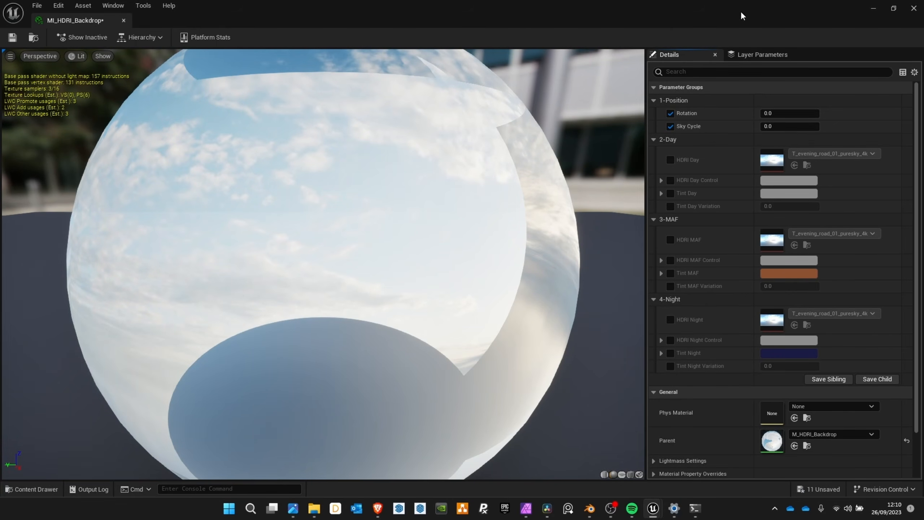
- Enable the HDRI texture, HDRI Control, Tint and Tint Variation overrides in the 2-Day, 3-MAF and 4-Night groups
click(670, 160)
click(670, 180)
click(670, 193)
click(670, 206)
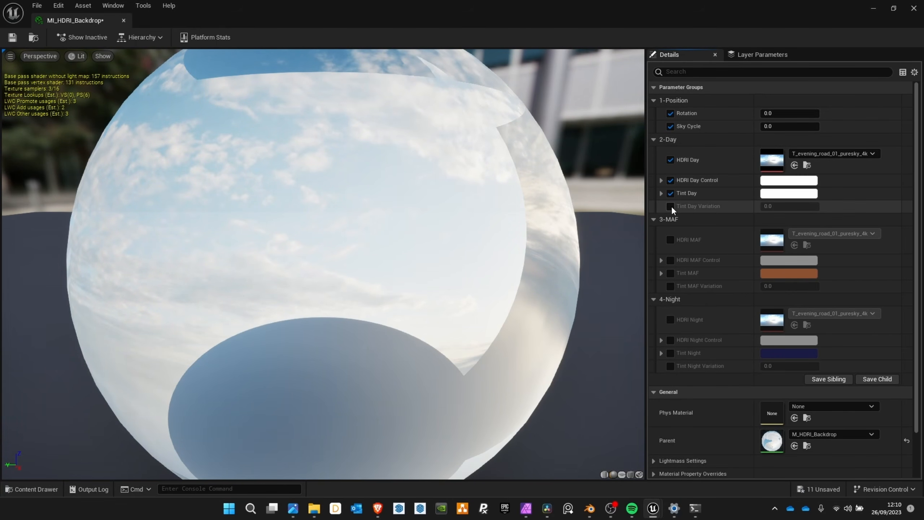
click(670, 240)
click(670, 260)
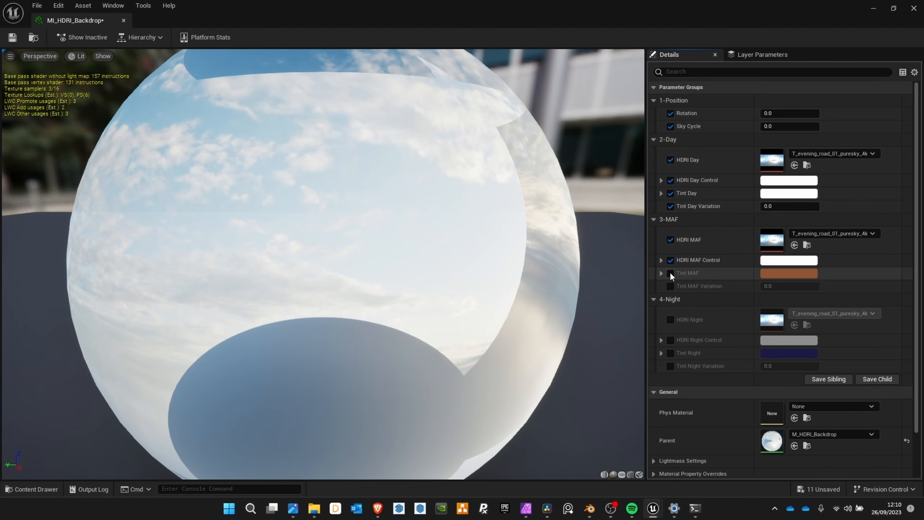
click(670, 273)
click(670, 286)
click(670, 320)
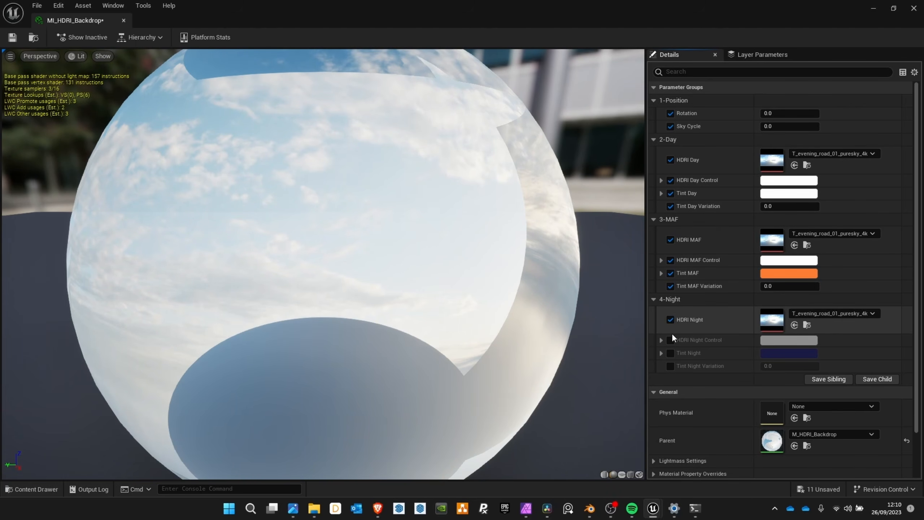
click(670, 340)
click(670, 353)
click(670, 365)
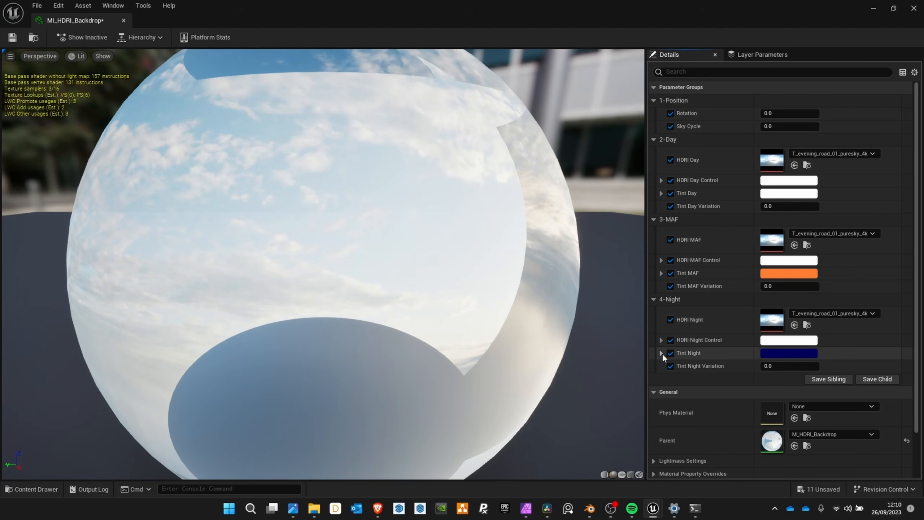
- Expand the HDRI Control and Tint parameters of the Day, MAF and Night groups to show their individual channels
click(660, 353)
click(661, 339)
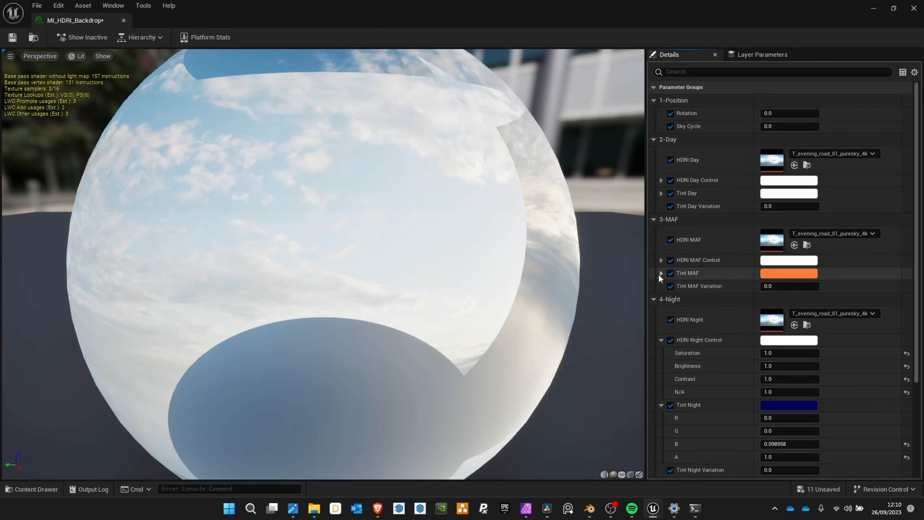
click(661, 273)
click(661, 260)
click(661, 193)
click(660, 179)
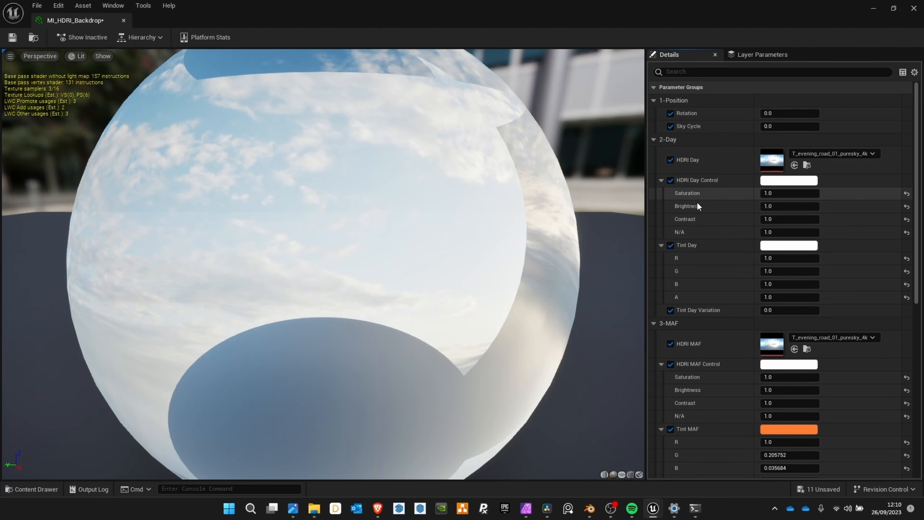
- Try raising Tint MAF Variation to about 1.14 in the 3-MAF group and undo the change
scroll(692, 375, down, 5)
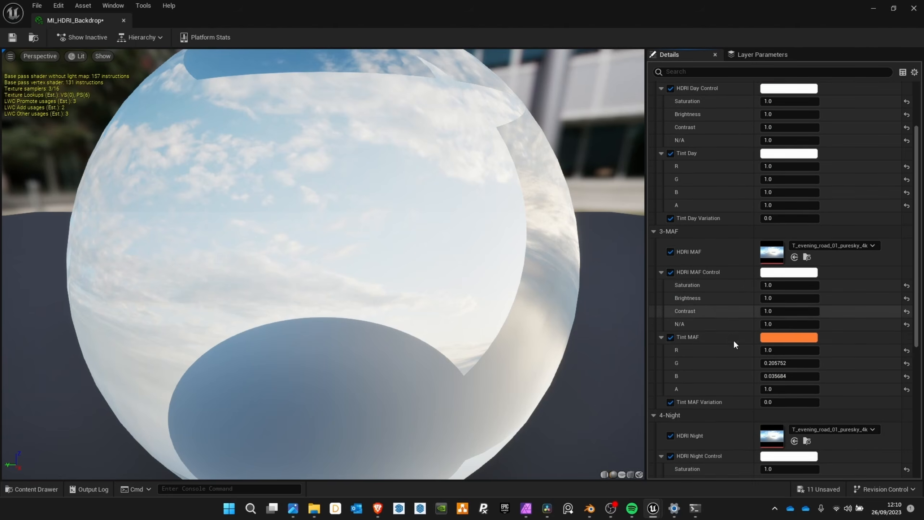
scroll(728, 355, down, 6)
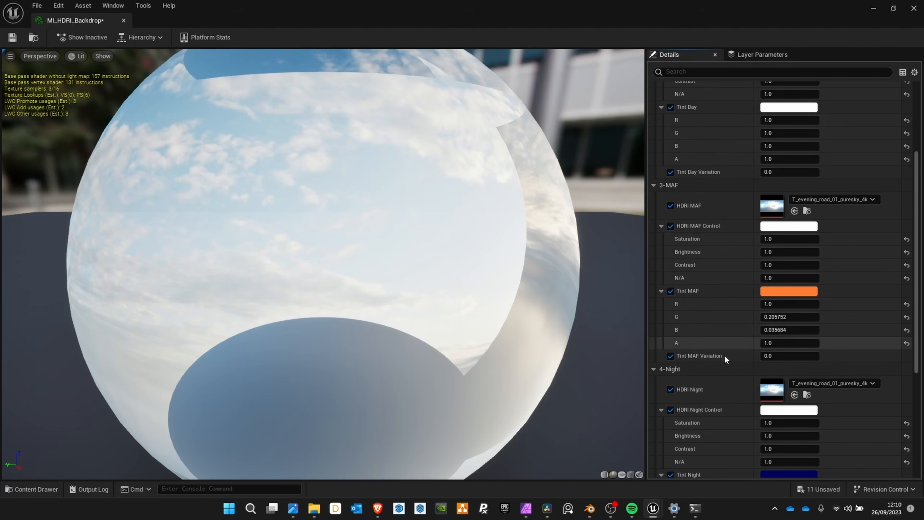
scroll(761, 342, up, 10)
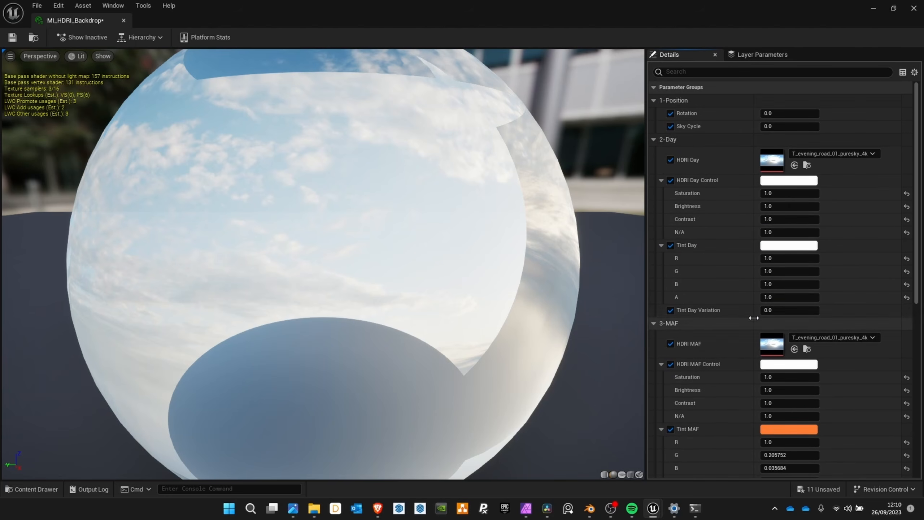
scroll(828, 350, down, 4)
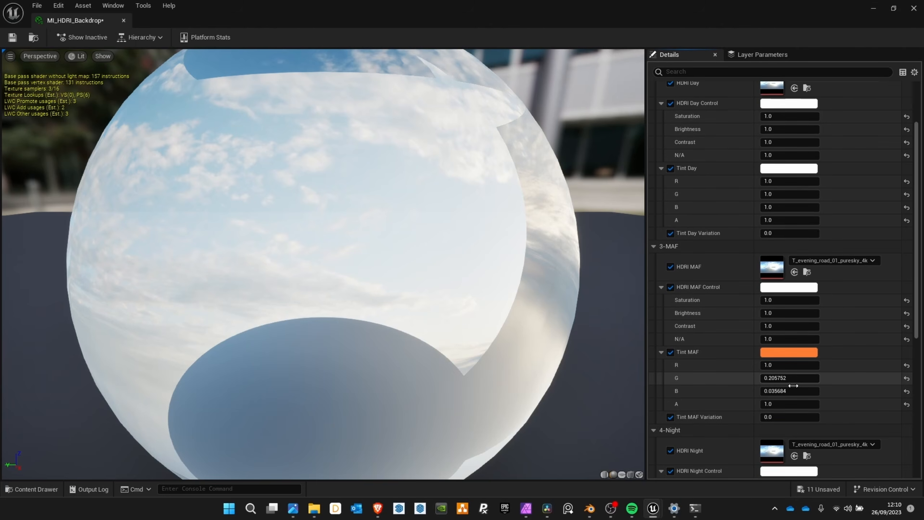
drag(772, 417, 796, 418)
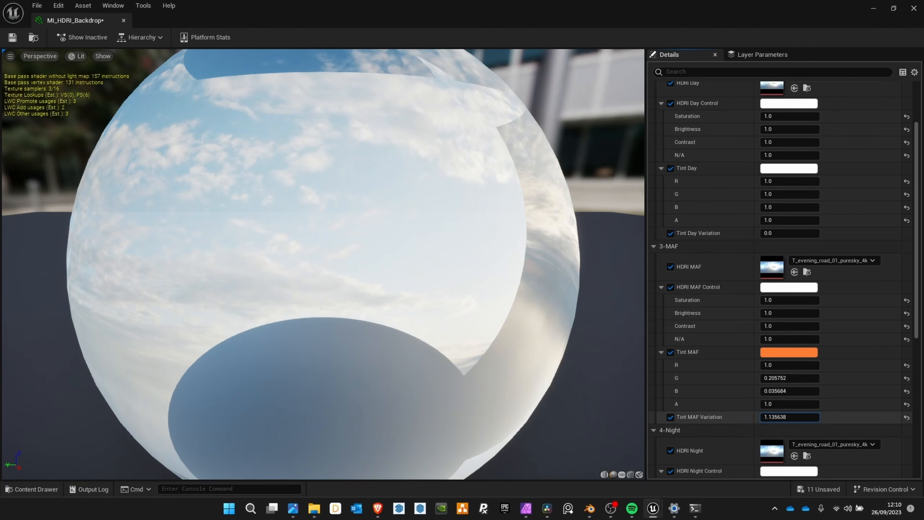
key(ctrl+z)
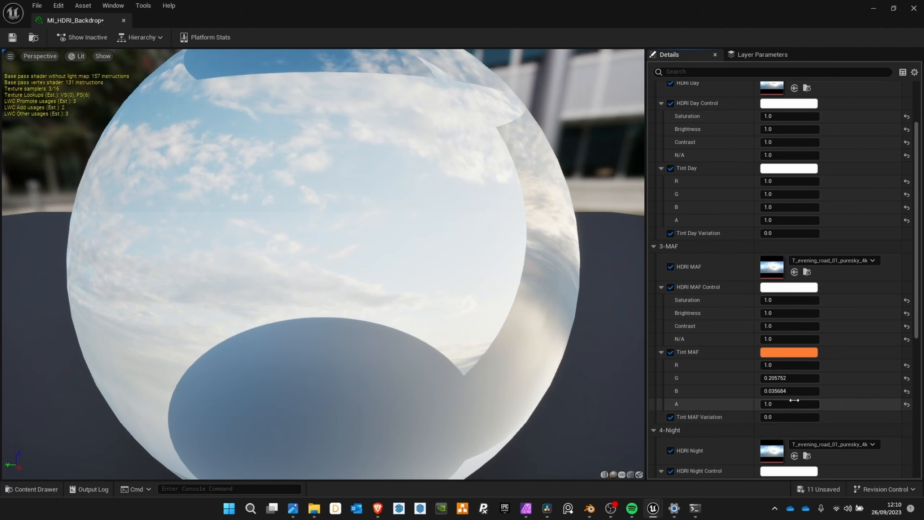
- Minimise the material instance window and open the M_HDRI_Backdrop material from the Masters folder
click(875, 9)
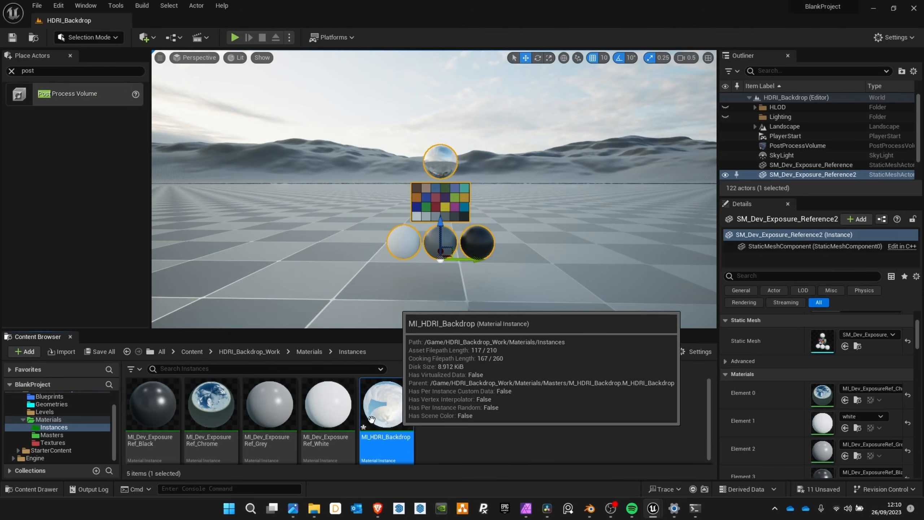
click(51, 434)
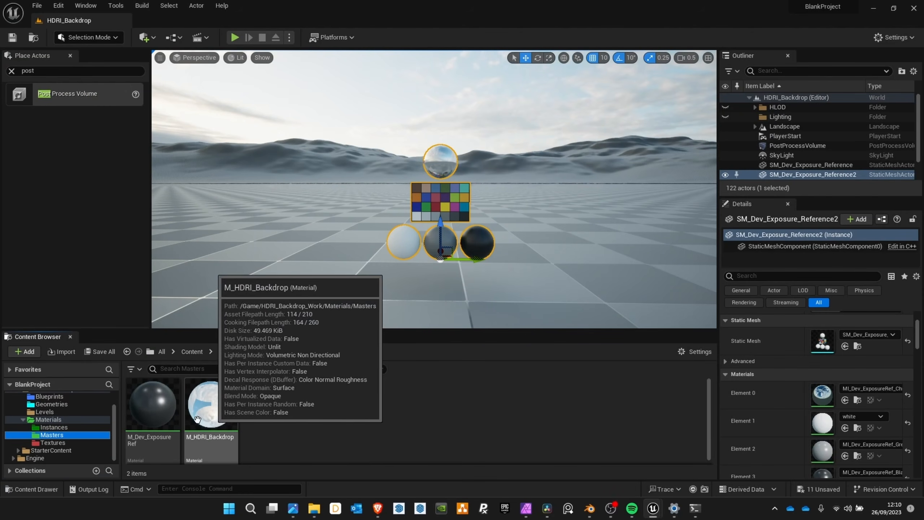
double_click(225, 421)
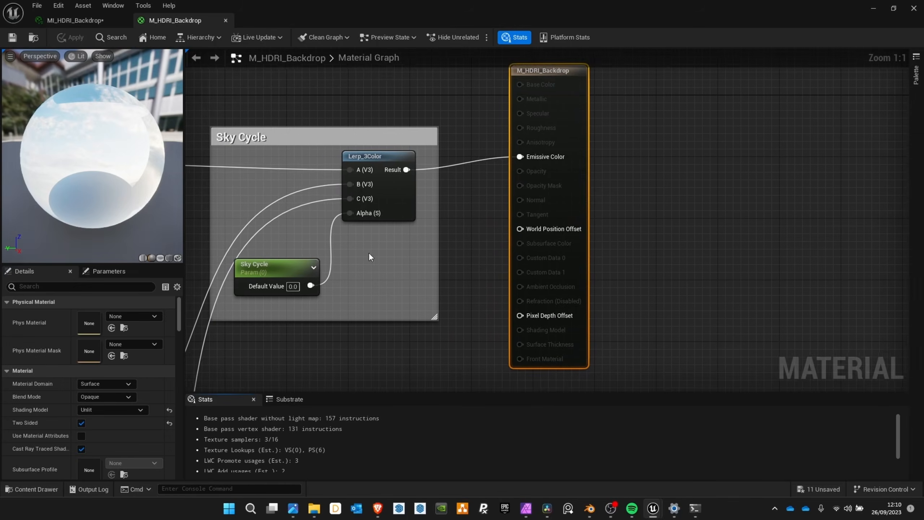
- Set the slider maximum of the Tint Day Variation parameter to 1
scroll(368, 252, down, 2)
right_drag(368, 253, 355, 244)
scroll(356, 244, up, 2)
scroll(356, 244, up, 1)
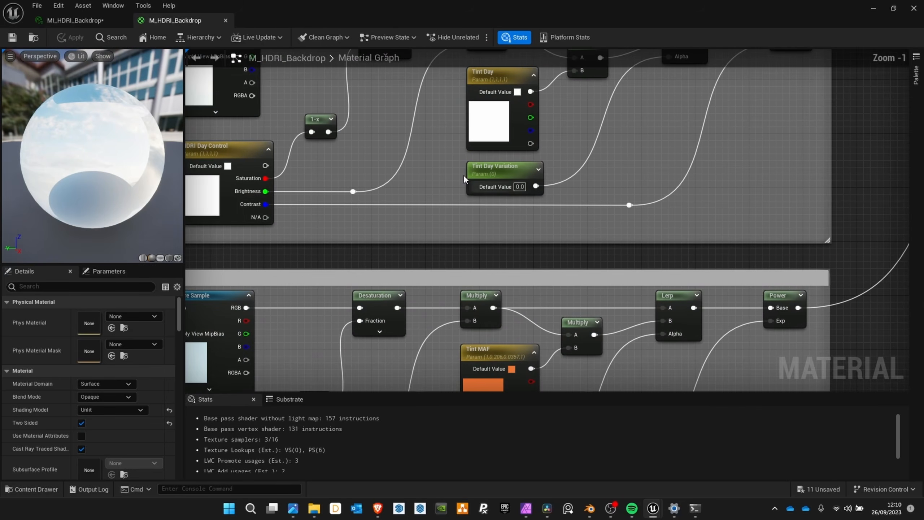
click(488, 170)
click(102, 363)
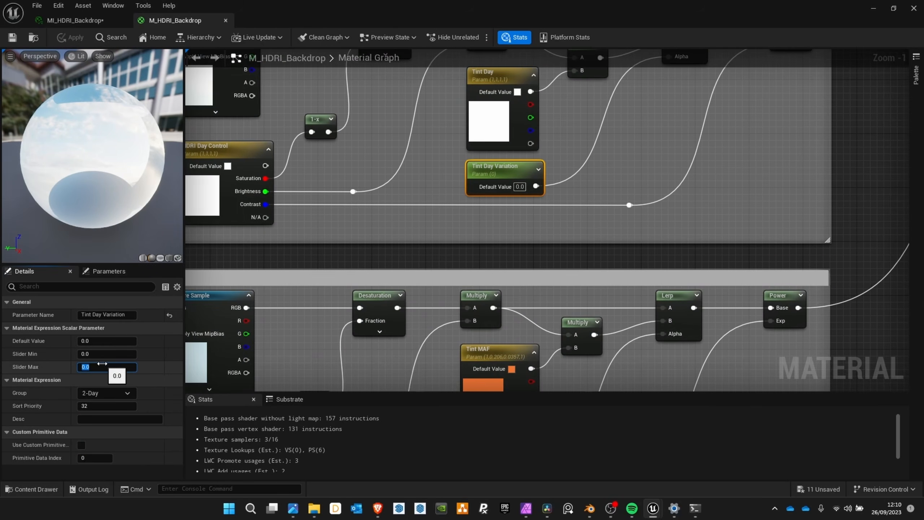
text(1)
key(Return)
- Set the slider maximum of the Tint MAF Variation parameter in the Morning Afternoon section to 1
scroll(454, 226, down, 2)
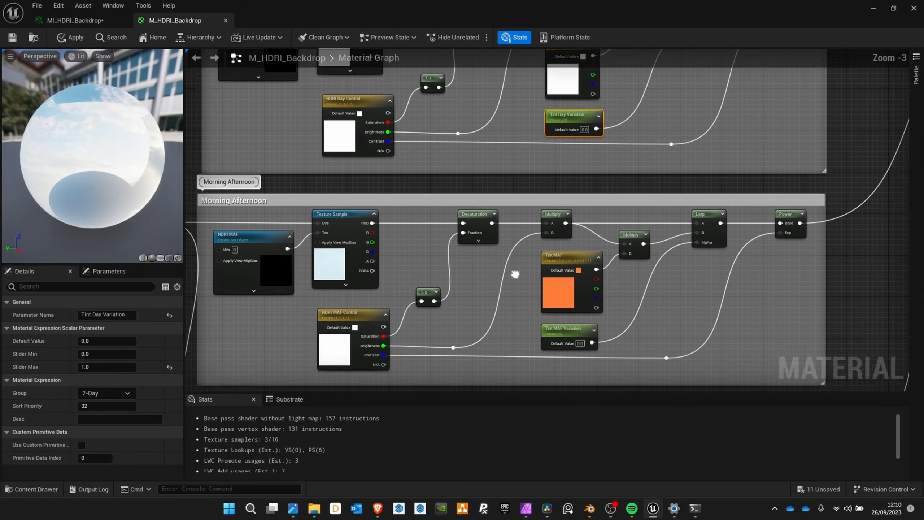
click(548, 268)
click(113, 367)
text(1)
key(Return)
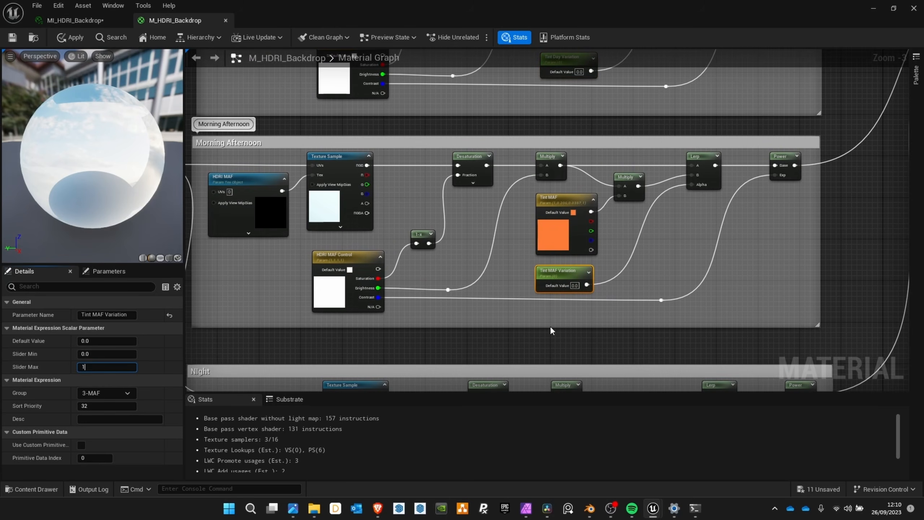
- Set the slider maximum of the Tint Night Variation parameter in the Night section to 1
right_drag(551, 326, 587, 269)
click(585, 259)
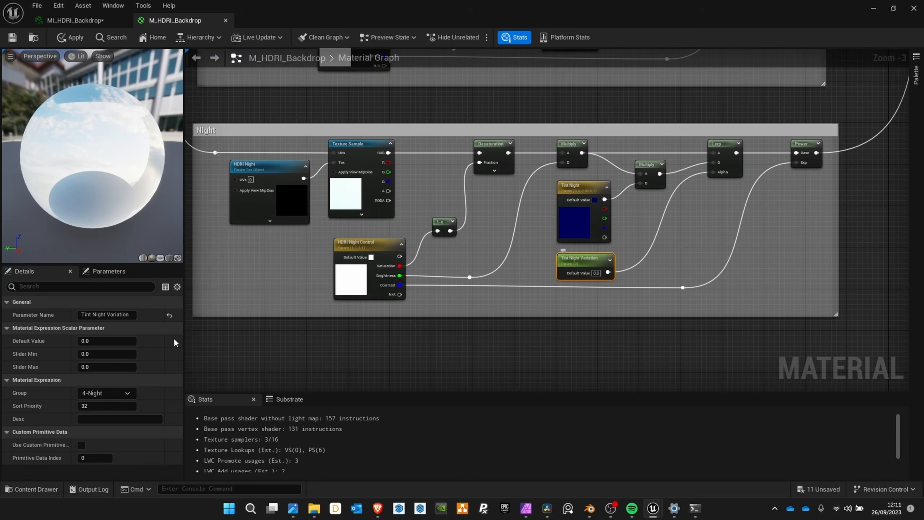
click(106, 367)
text(1)
click(422, 188)
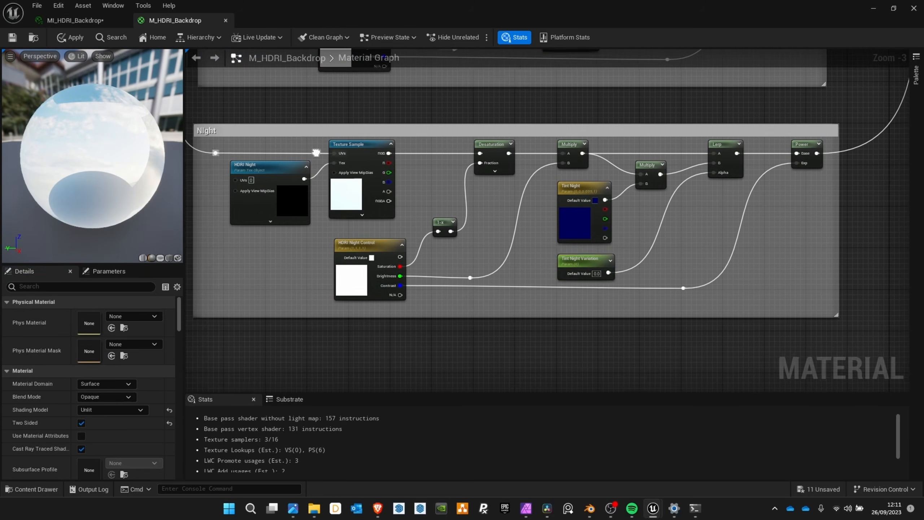
- Set the slider maximum of the Rotation parameter in the Rotation section to 360
right_drag(315, 150, 474, 216)
scroll(474, 216, down, 3)
right_drag(350, 147, 503, 232)
scroll(390, 146, up, 5)
click(461, 118)
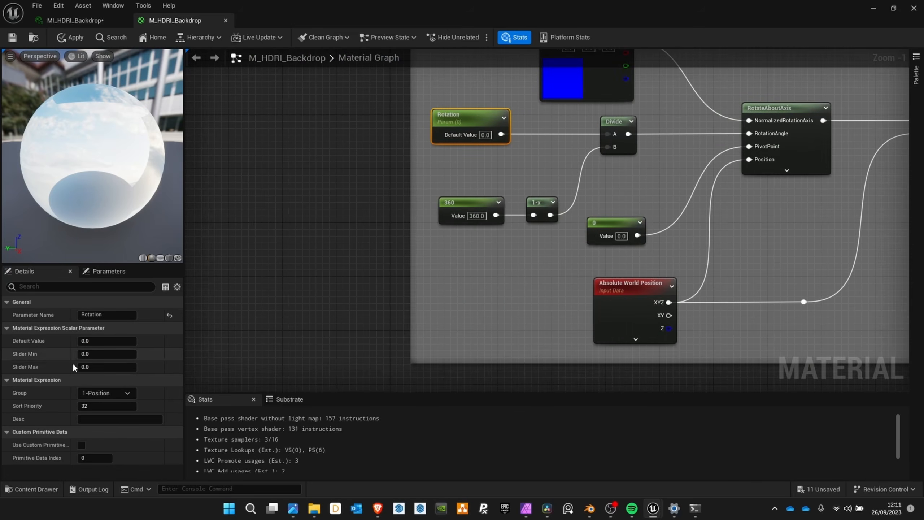
click(87, 366)
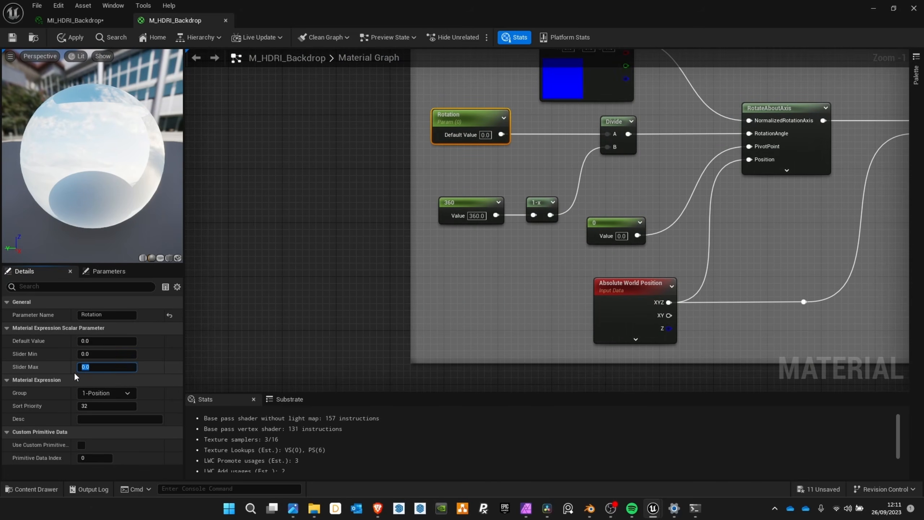
text(360)
key(Return)
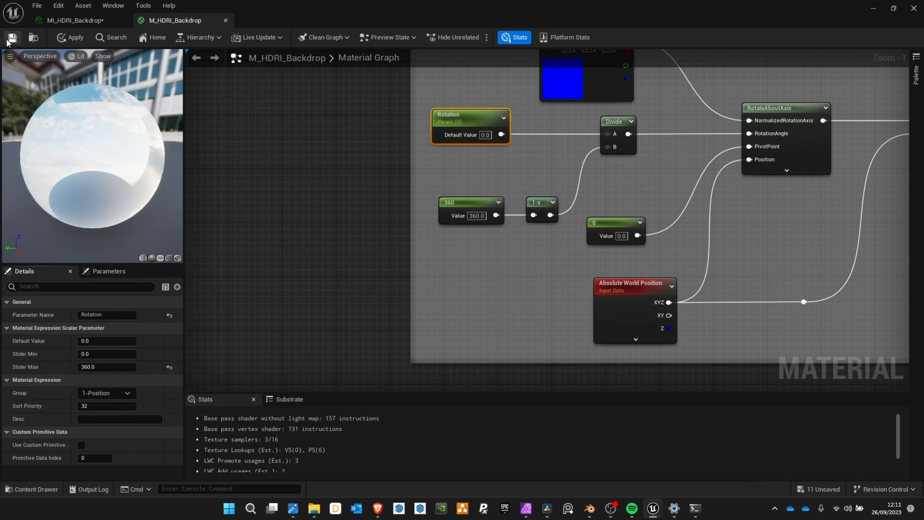
- Save the MI_HDRI_Backdrop instance and shrink its window beside the level viewport so the sky stays in view
click(91, 21)
click(12, 37)
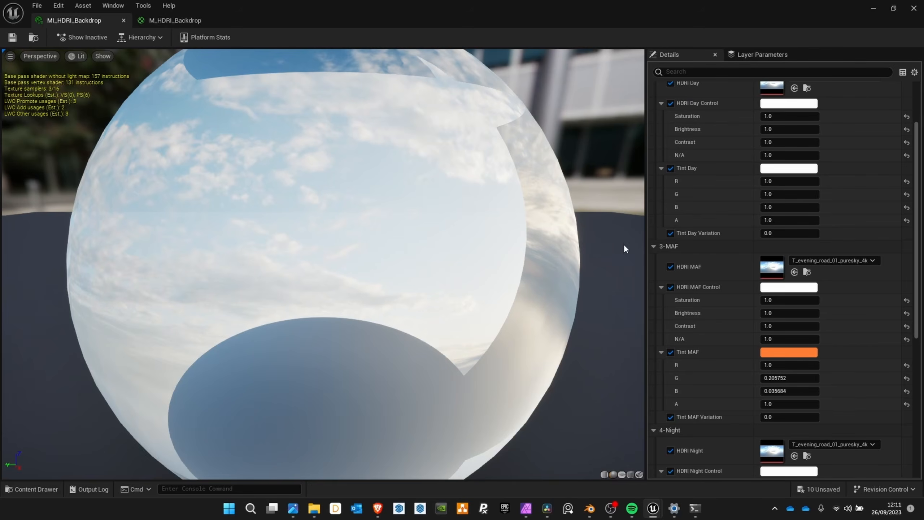
scroll(788, 263, up, 2)
scroll(788, 263, up, 3)
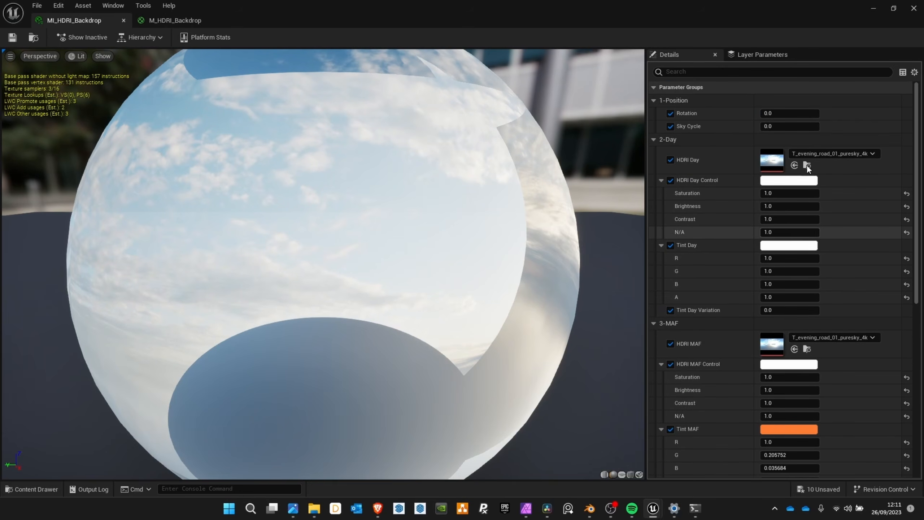
double_click(752, 26)
drag(783, 81, 276, 161)
- Set the instance's Rotation to about 14.83 and adjust Sky Cycle while checking the sky in the level viewport
key(s)
right_drag(517, 160, 522, 129)
key(e)
drag(376, 260, 521, 237)
key(s)
right_drag(520, 237, 678, 234)
drag(394, 261, 365, 261)
mouse_move(553, 239)
right_down()
mouse_move(513, 236)
mouse_move(536, 235)
right_up()
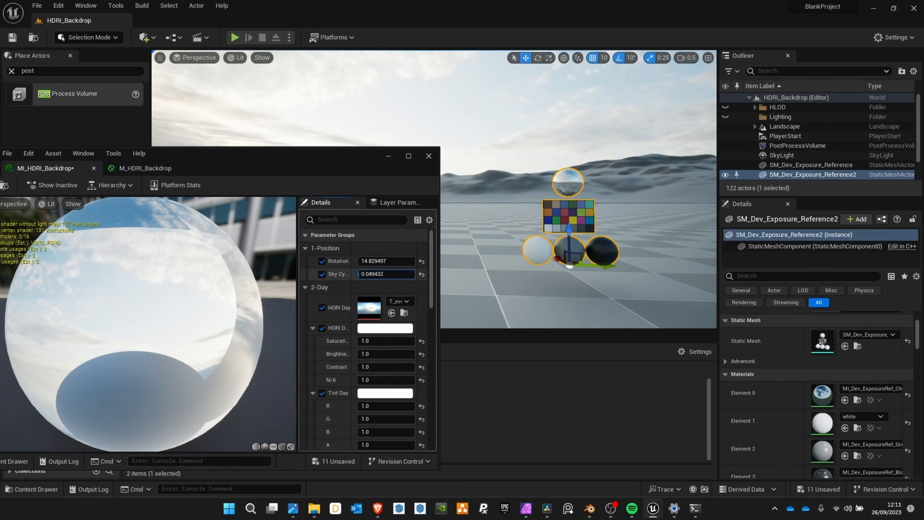
drag(377, 274, 369, 275)
- Set the Tint MAF Variation and the Tint Night Variation of the instance to 1
scroll(335, 308, down, 6)
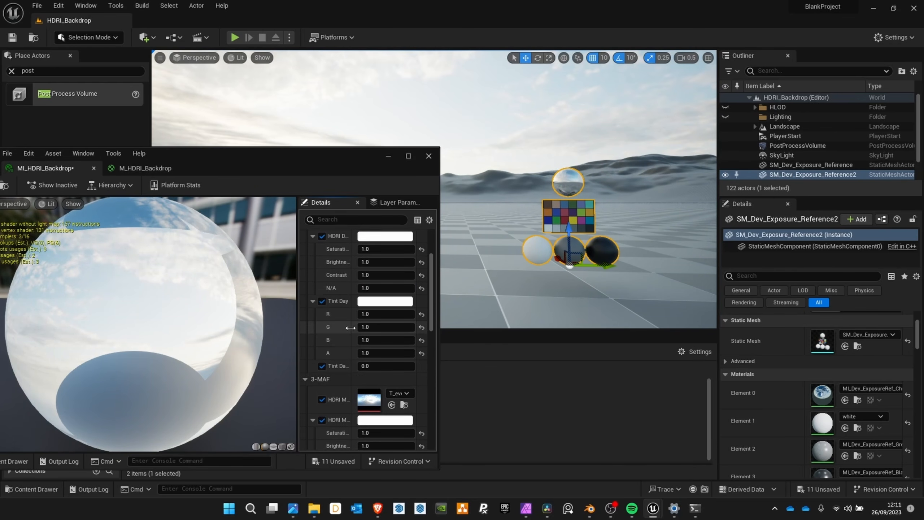
scroll(350, 324, down, 4)
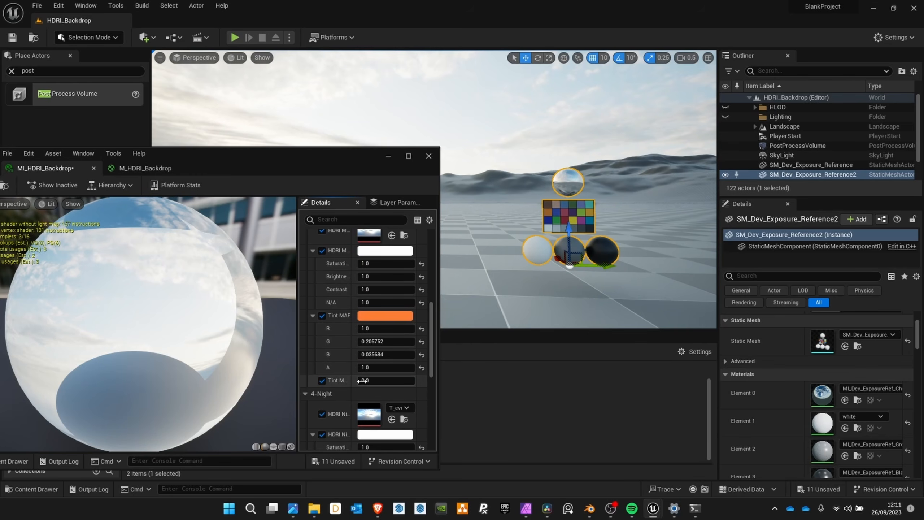
drag(373, 380, 415, 380)
scroll(386, 399, down, 2)
scroll(385, 401, down, 12)
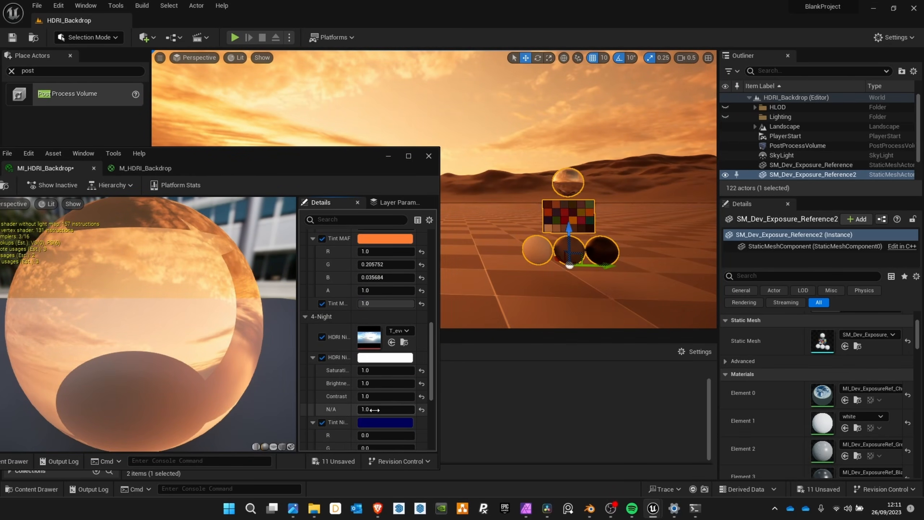
drag(366, 349, 414, 349)
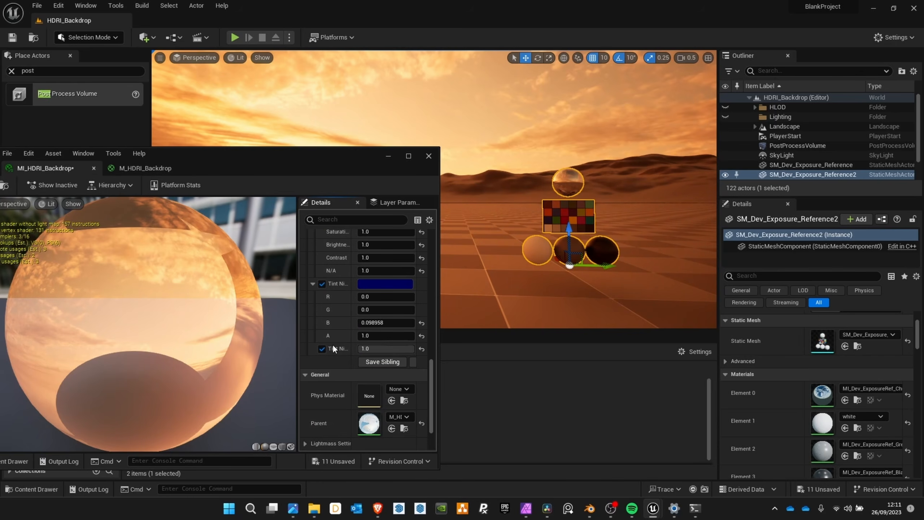
- Move the instance window aside and raise Sky Cycle through the afternoon sky to the night sky, ending at 1
scroll(332, 344, up, 15)
mouse_move(383, 274)
mouse_down()
mouse_move(358, 273)
mouse_move(372, 274)
mouse_up()
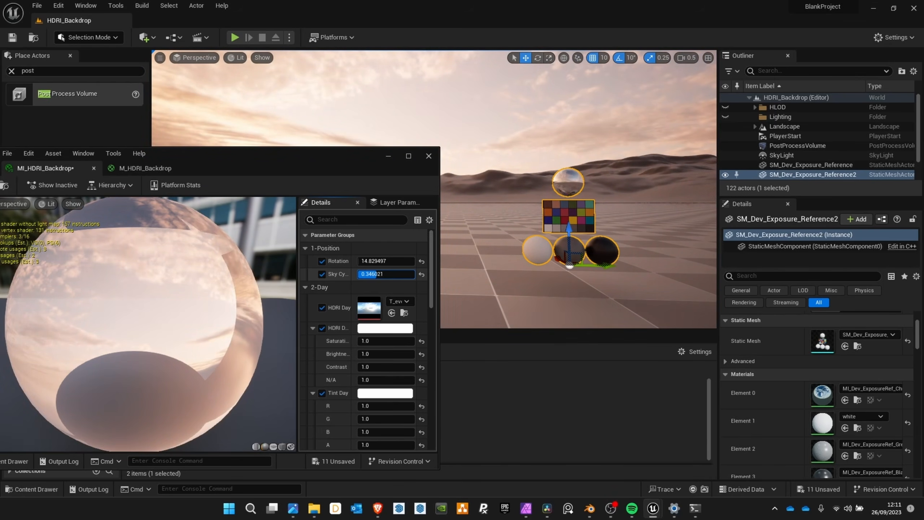
drag(331, 157, 179, 148)
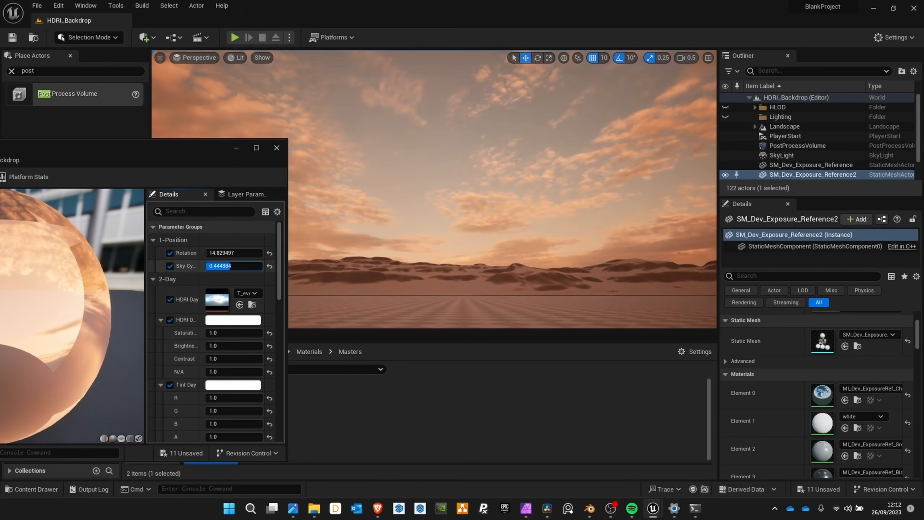
drag(233, 266, 400, 258)
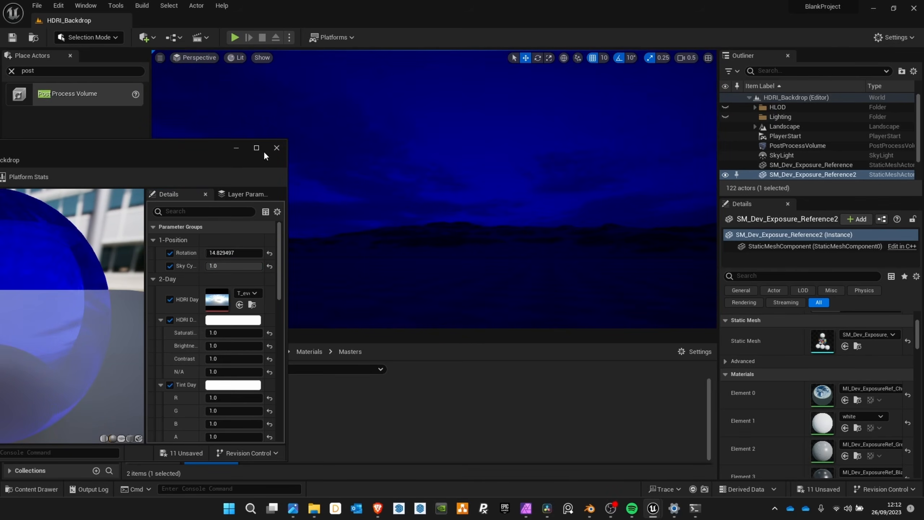
- Minimise the instance window, look around the night sky in the level with the exposure reference deselected, and reopen the MI_HDRI_Backdrop window
click(237, 147)
right_drag(467, 187, 396, 205)
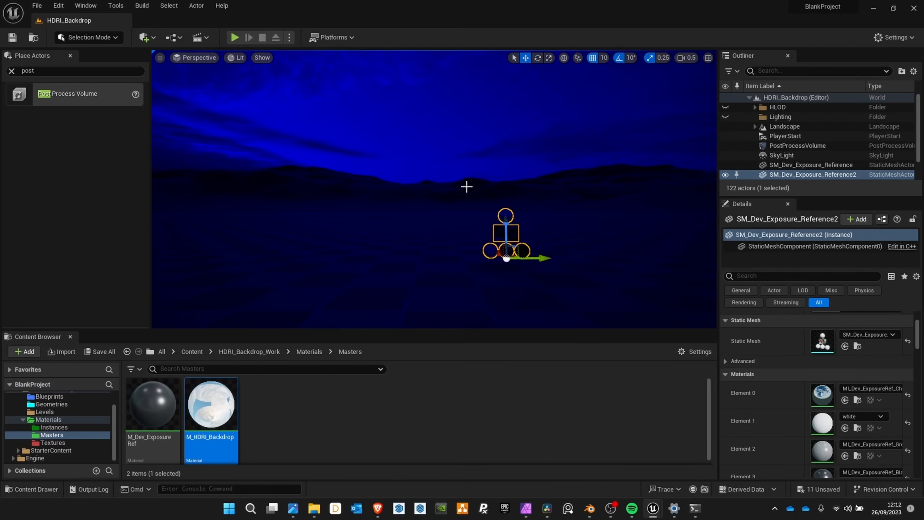
key(Escape)
right_drag(548, 220, 527, 220)
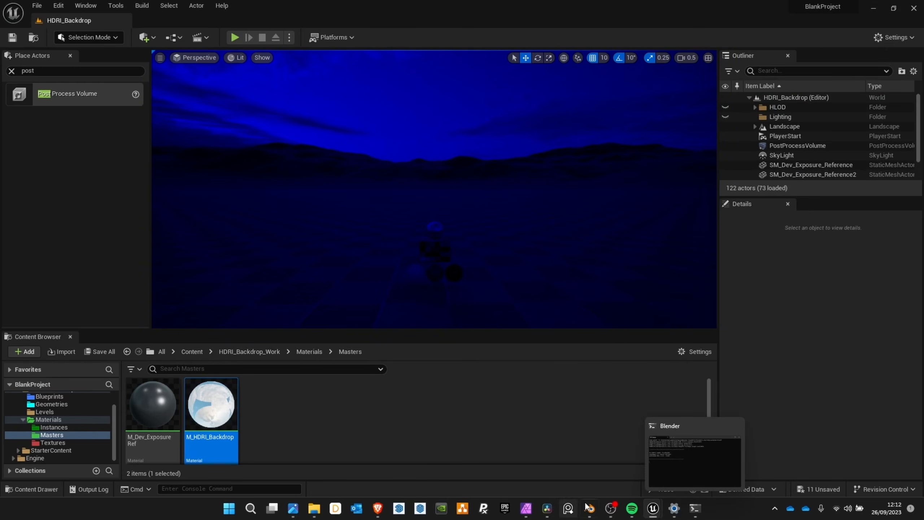
mouse_move(655, 512)
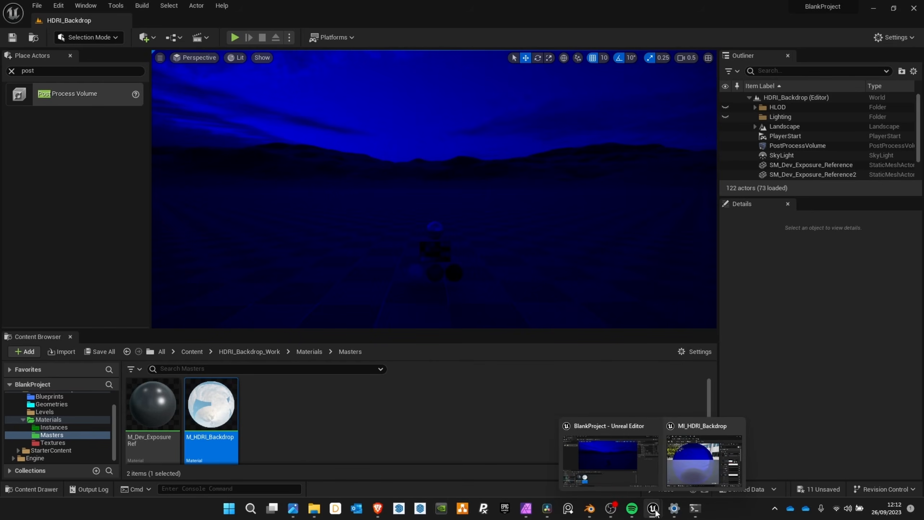
click(690, 461)
- Try the HDRI Day adjustments at Saturation 0.357, Brightness 0.802 and Contrast 0.904
scroll(175, 397, down, 5)
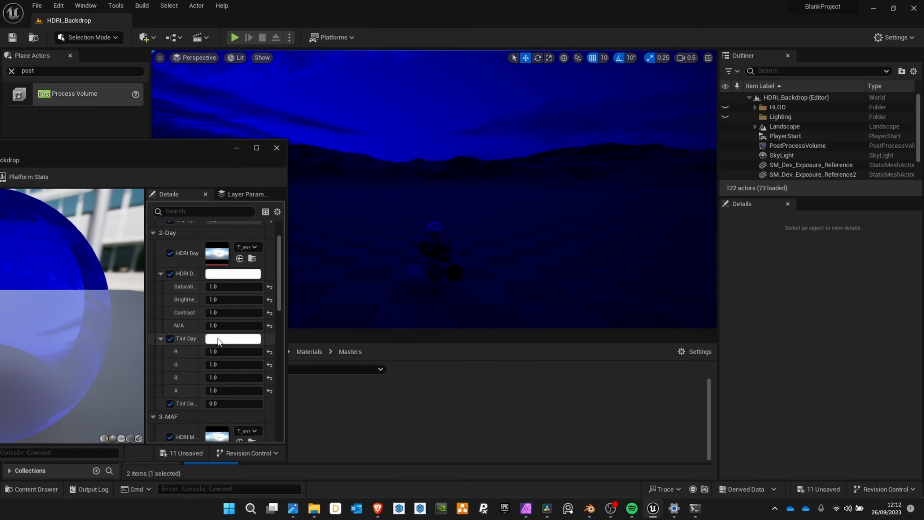
drag(226, 297, 218, 297)
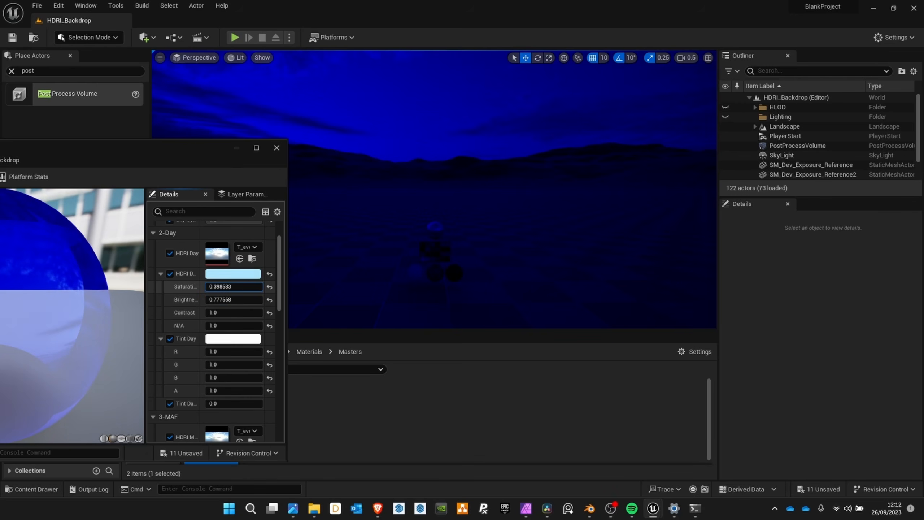
drag(226, 299, 228, 300)
drag(227, 312, 225, 312)
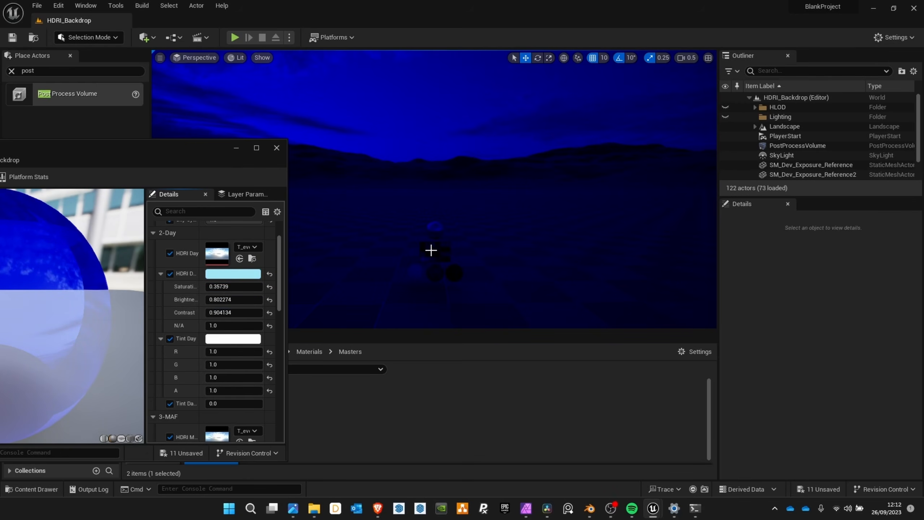
- Reset the Saturation, Brightness and Contrast of the HDRI Day adjustments to 1
click(240, 289)
text(1)
click(231, 300)
text(1)
click(228, 311)
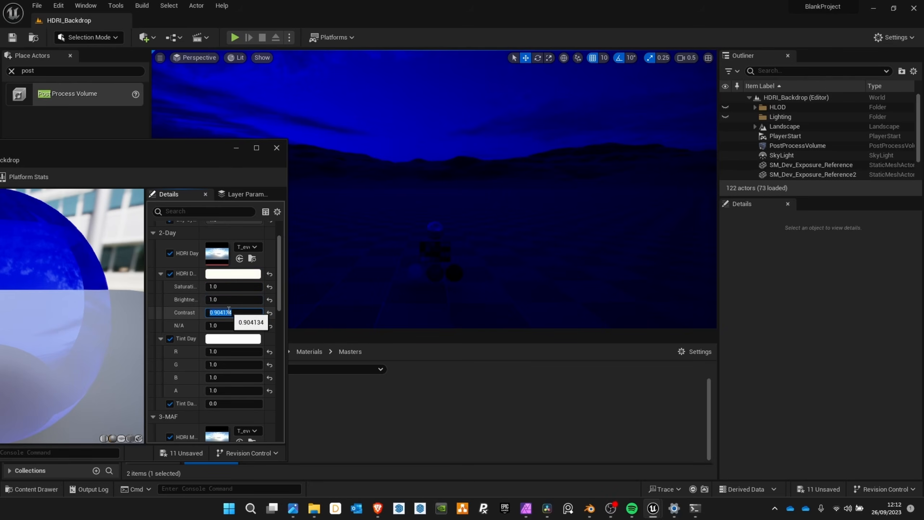
text(1)
- Set the HDRI Night adjustments to Saturation about 0.399, Brightness about 0.456 and Contrast about 0.966 while checking the viewport
drag(197, 170, 185, 136)
scroll(202, 338, down, 6)
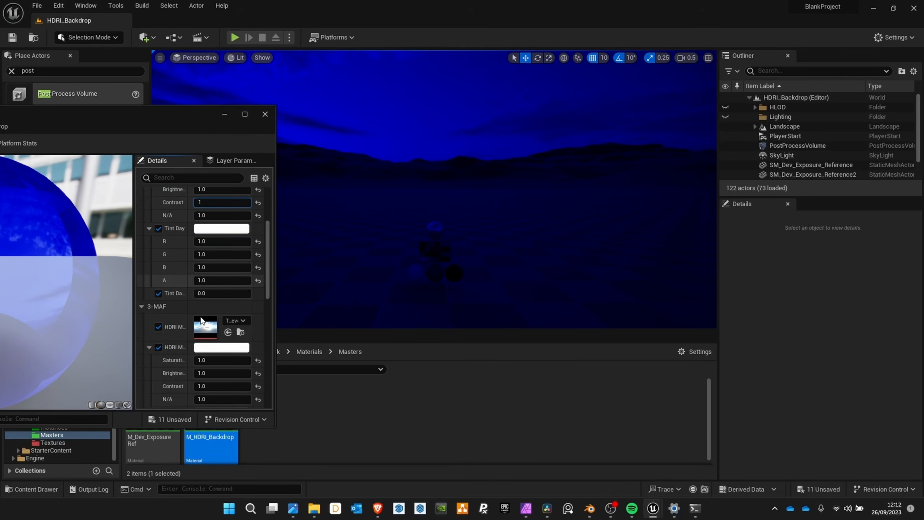
scroll(202, 338, down, 5)
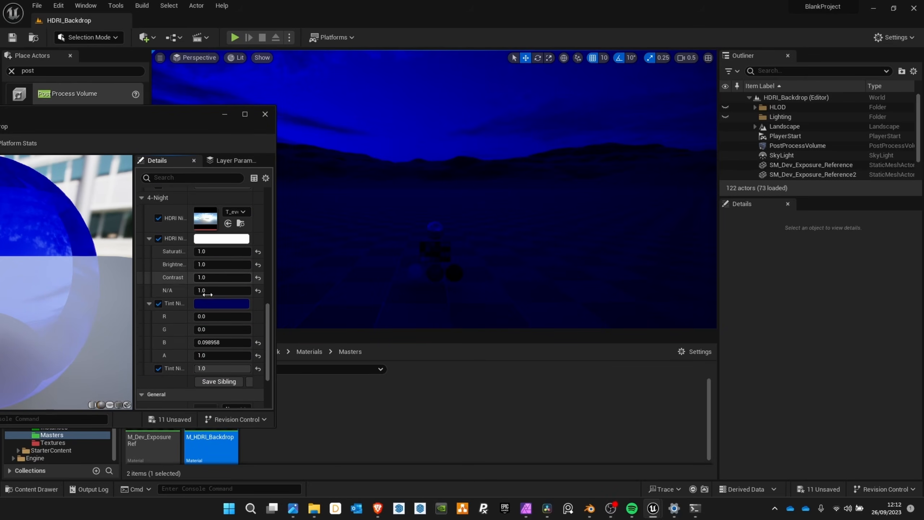
mouse_move(203, 251)
mouse_down()
mouse_move(225, 253)
mouse_move(208, 265)
mouse_up()
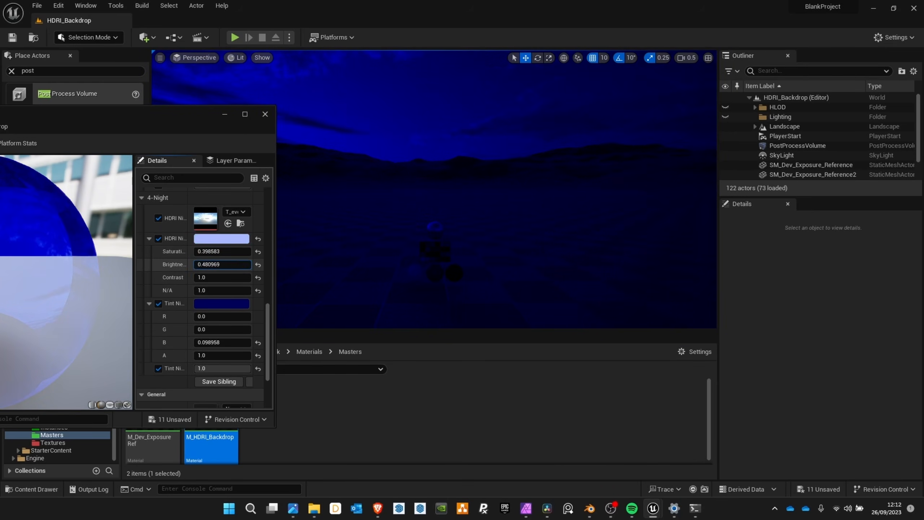
drag(198, 126, 205, 148)
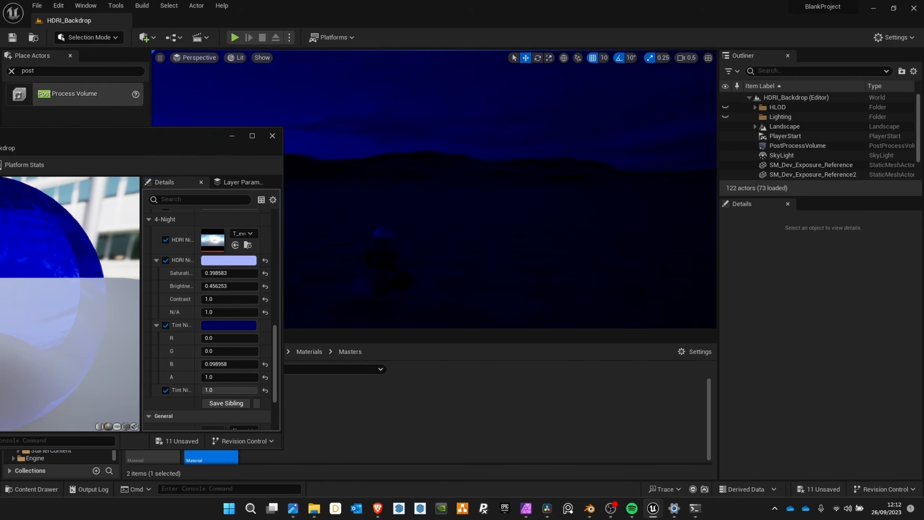
drag(216, 299, 222, 299)
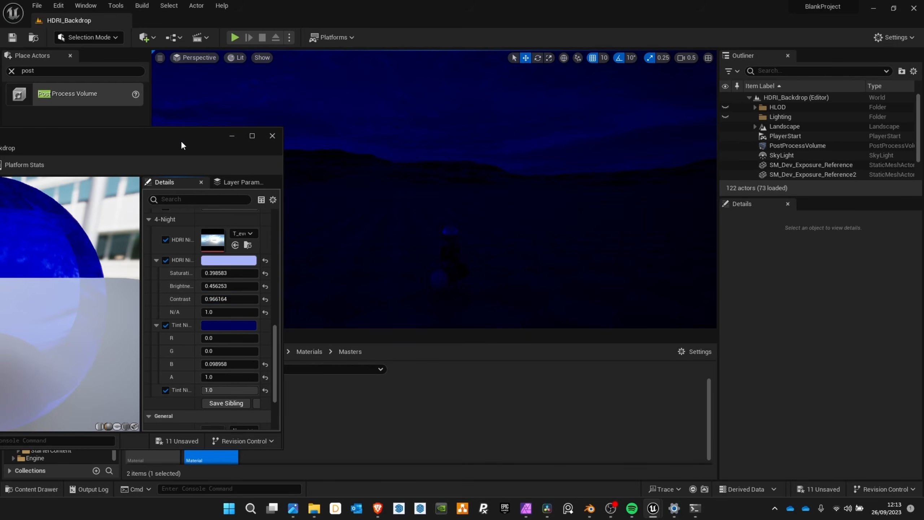
- Inspect the adjusted night sky with the instance window moved clear of the viewport, then set Sky Cycle to 0 and save the instance
drag(185, 140, 547, 356)
right_drag(499, 249, 306, 239)
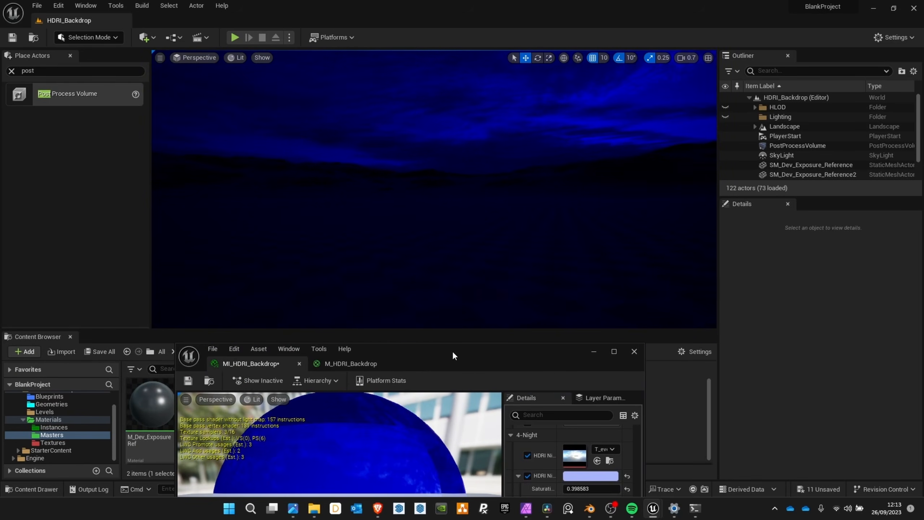
drag(453, 352, 561, 290)
right_drag(460, 200, 459, 221)
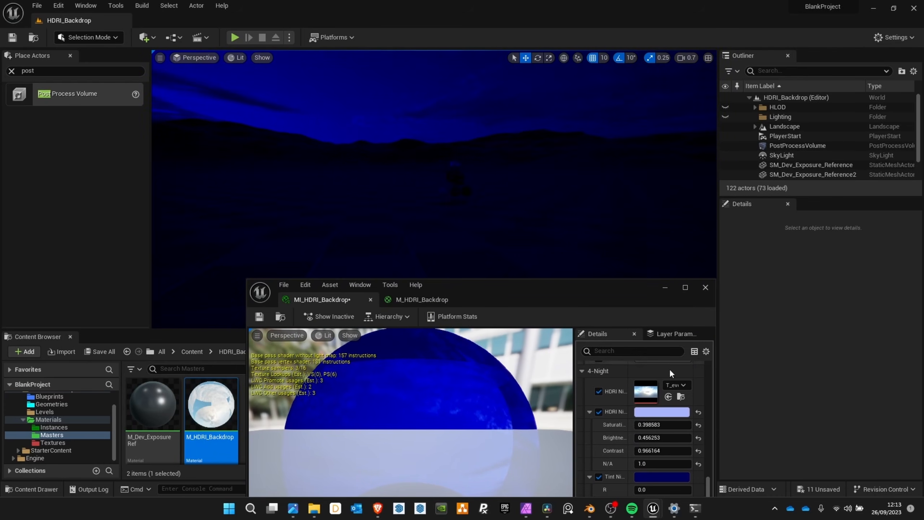
scroll(669, 400, up, 5)
drag(682, 405, 591, 166)
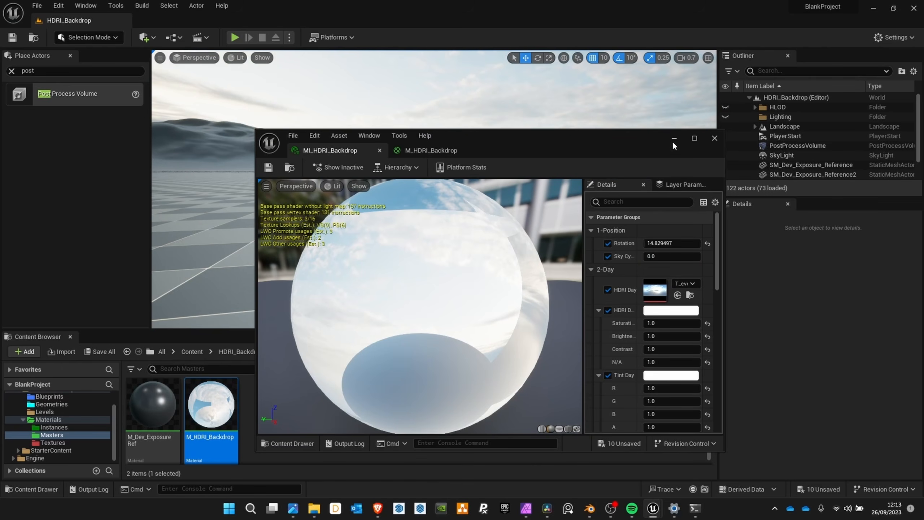
- Review the Position, Day and MAF parameter groups of the instance and minimise its window
scroll(651, 290, down, 3)
scroll(651, 290, down, 20)
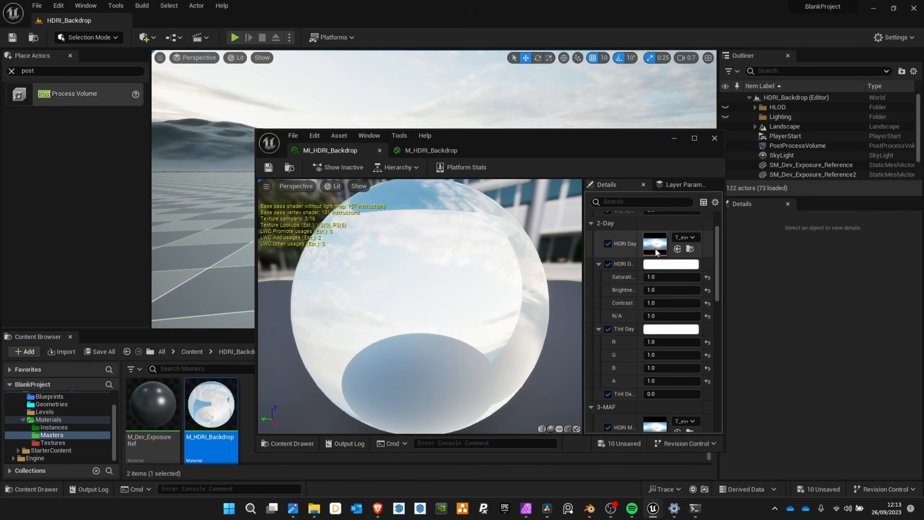
scroll(658, 331, up, 18)
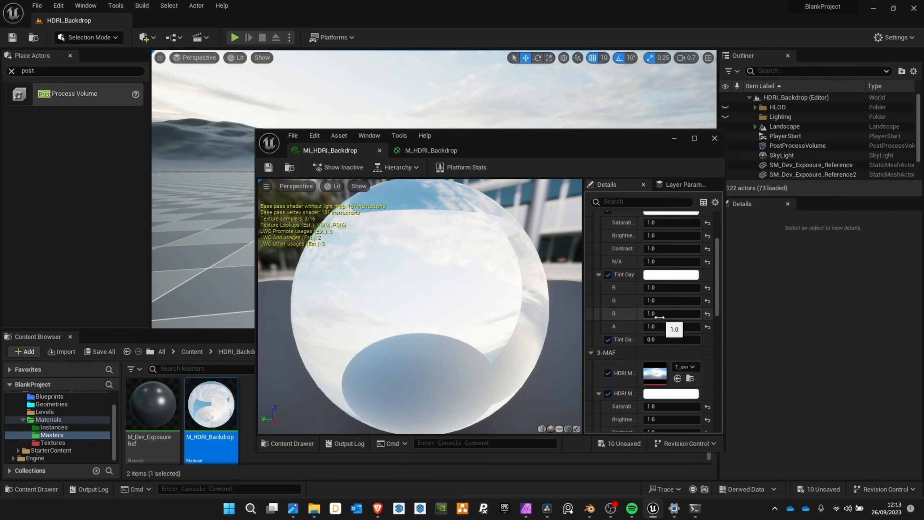
scroll(659, 316, up, 6)
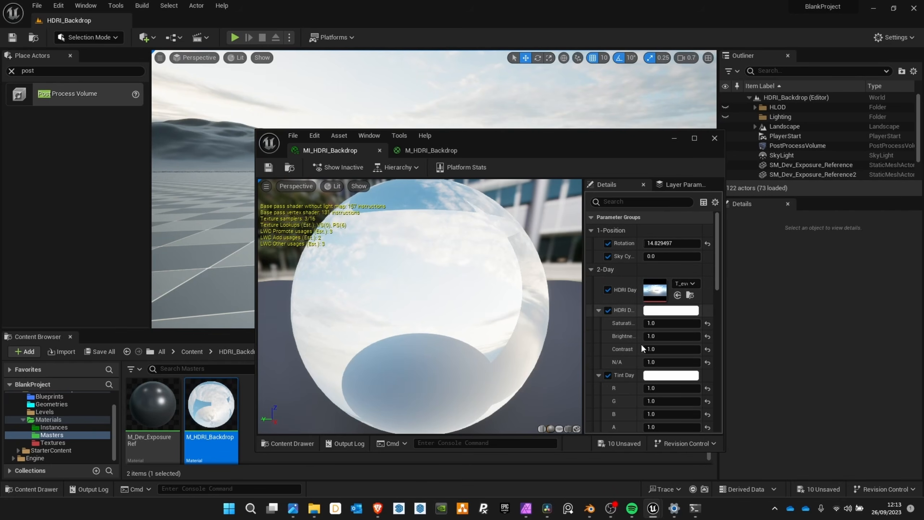
scroll(641, 344, down, 5)
scroll(621, 368, down, 2)
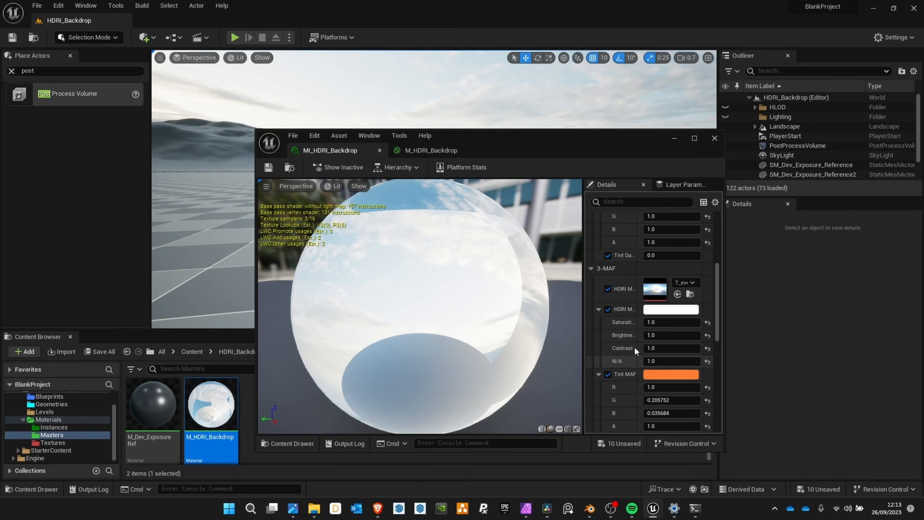
click(674, 137)
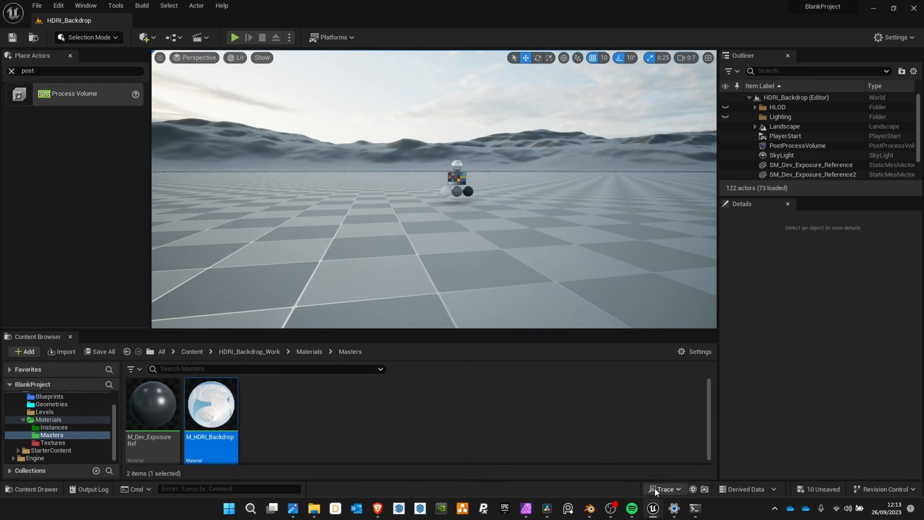
- Switch to Affinity Photo, place T_evening_road_01_puresky_4k from the HDRI_Backdrop folder in the sky preset document and align it to the canvas
click(526, 508)
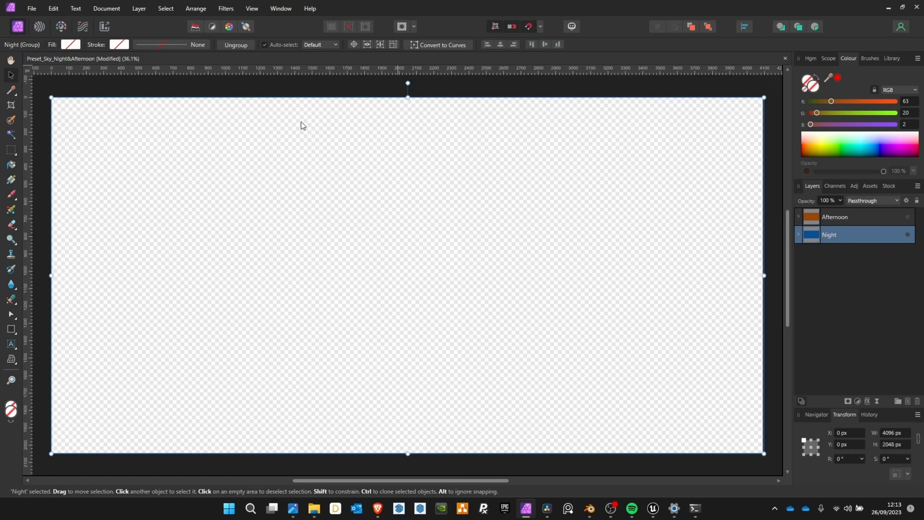
click(260, 95)
mouse_move(314, 511)
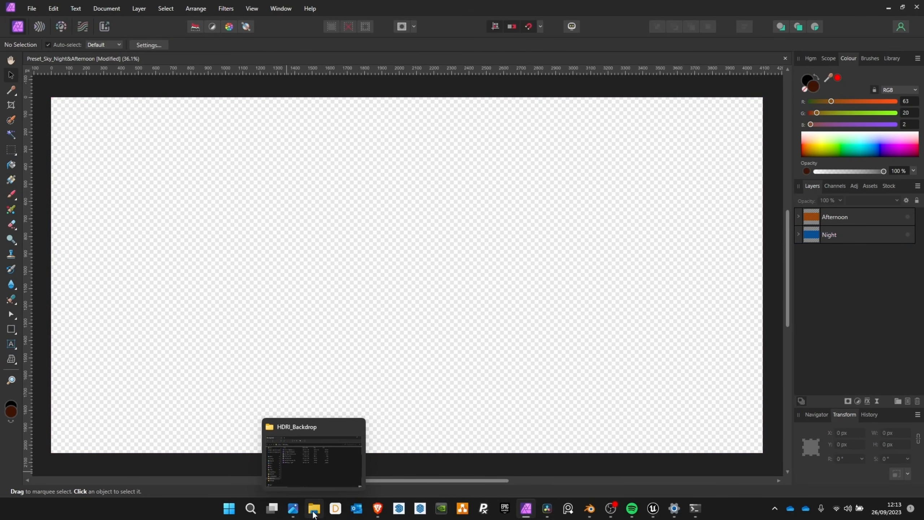
click(322, 467)
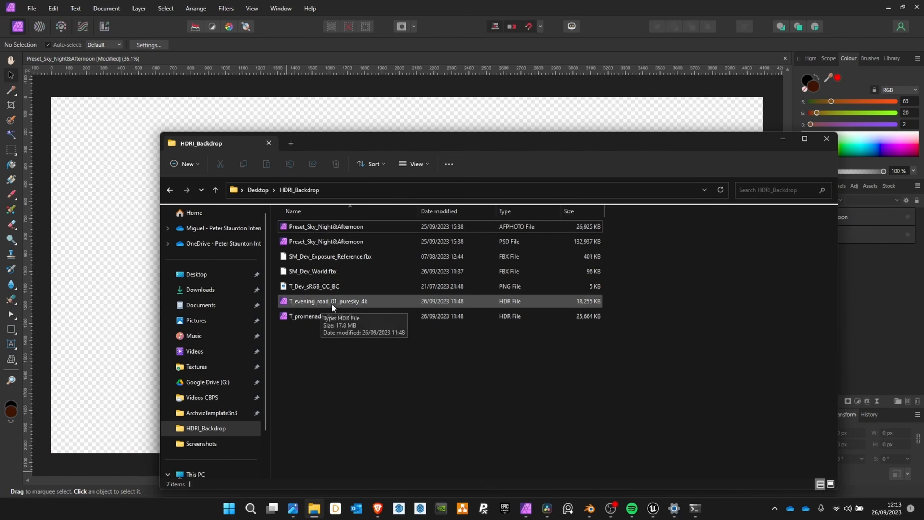
drag(331, 303, 147, 234)
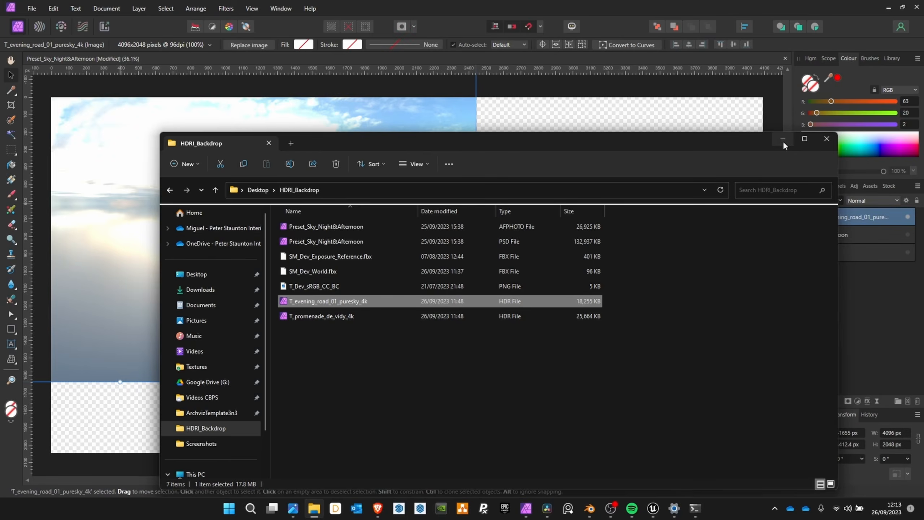
click(782, 139)
drag(345, 206, 636, 281)
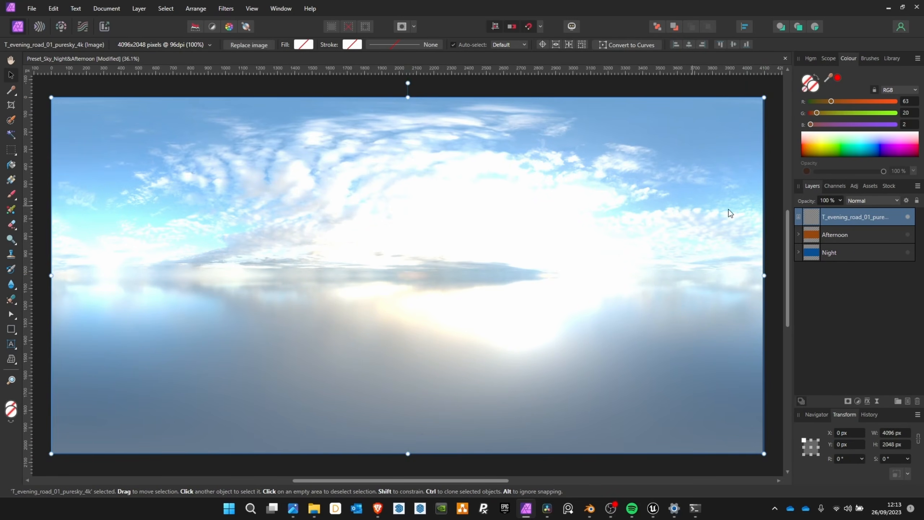
- Move the evening road image layer below the Night group, then make the Night group visible and expand it
drag(855, 222, 828, 271)
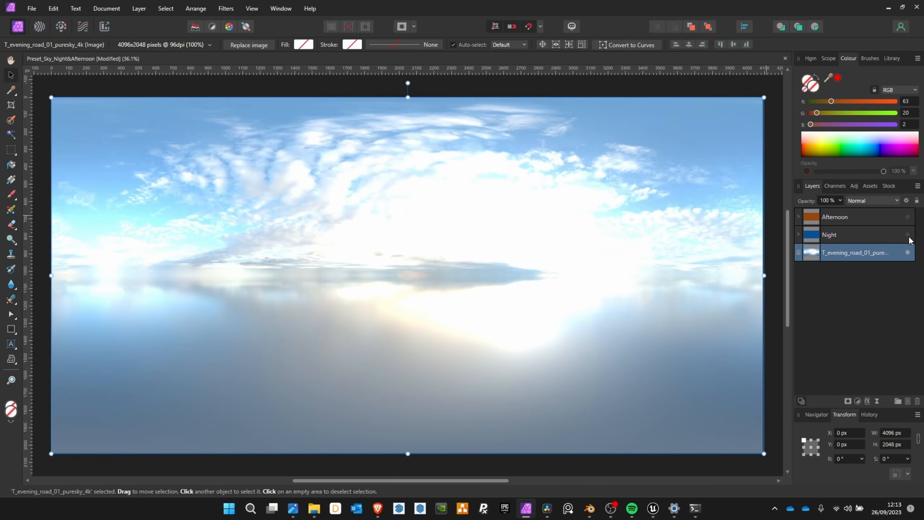
click(908, 235)
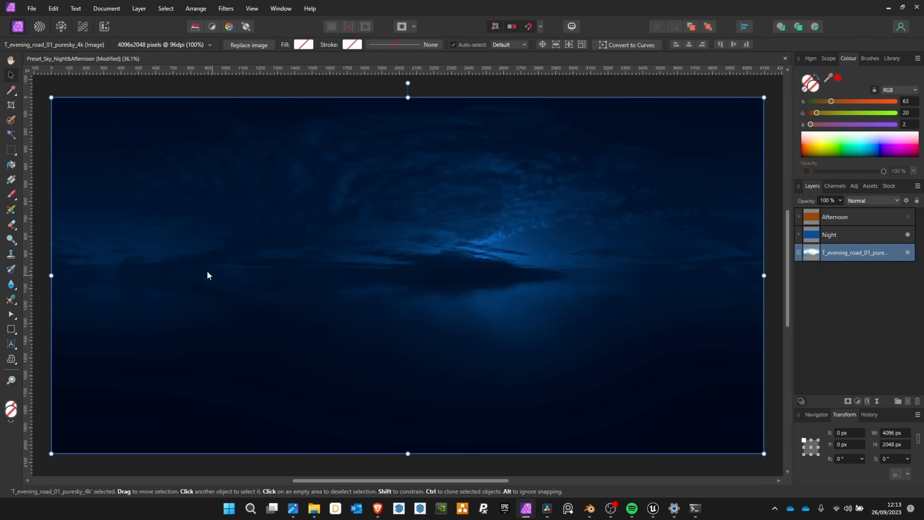
click(797, 235)
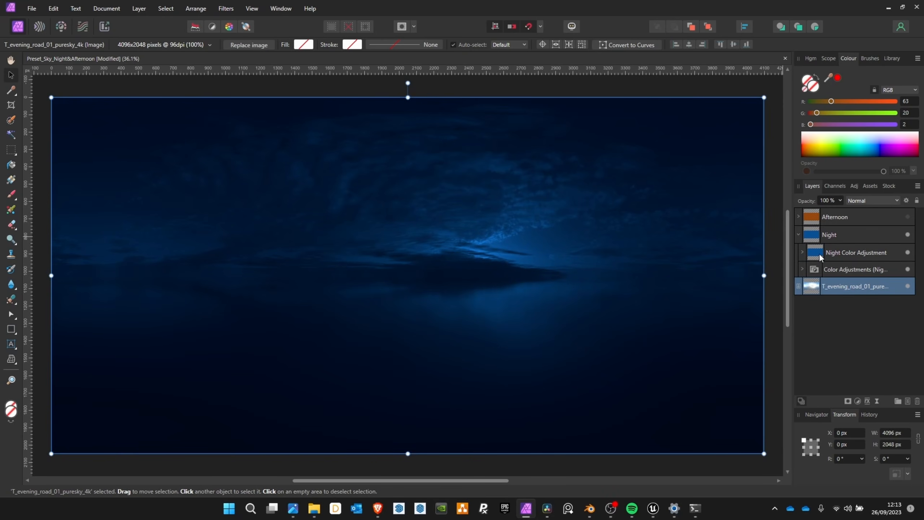
- Review the contents of the Night Color Adjustment and Color Adjustments groups, then collapse the Night group
click(802, 254)
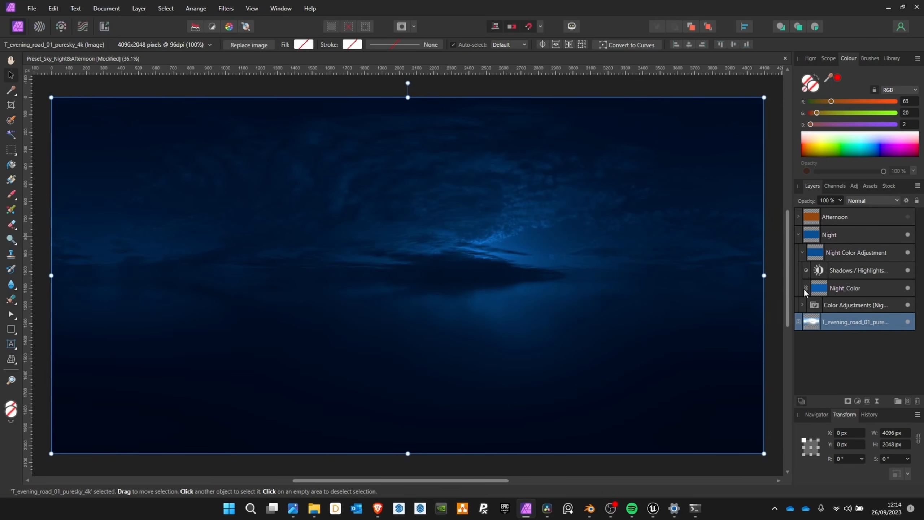
click(802, 304)
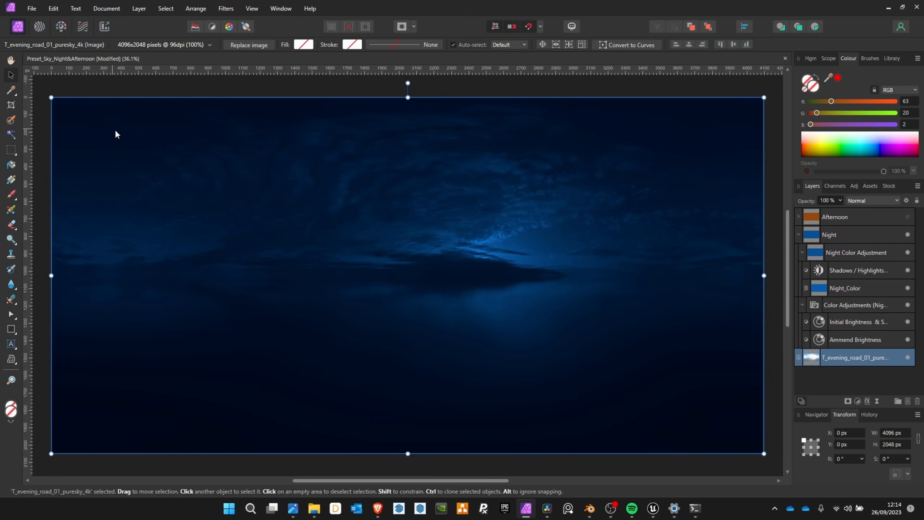
click(802, 252)
click(799, 234)
- Expand the Afternoon group, hide the Night group and make the Afternoon group visible
click(798, 216)
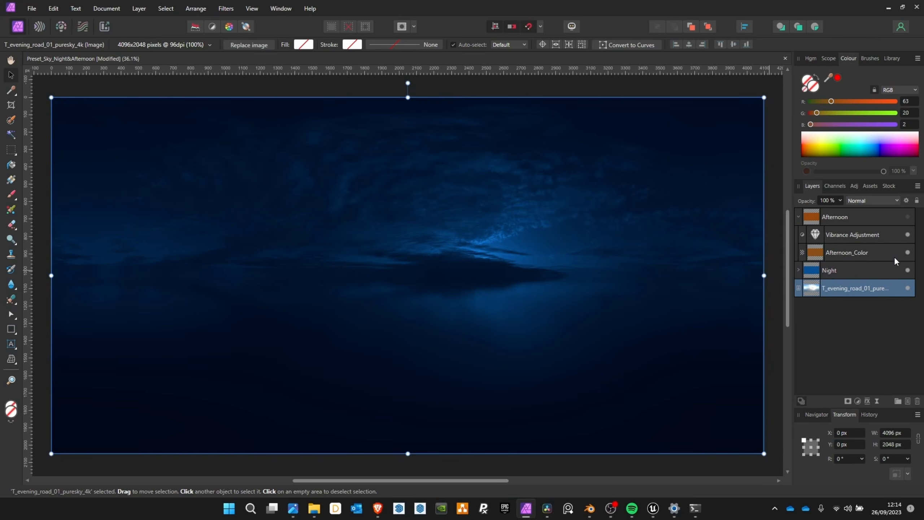
click(907, 270)
click(907, 217)
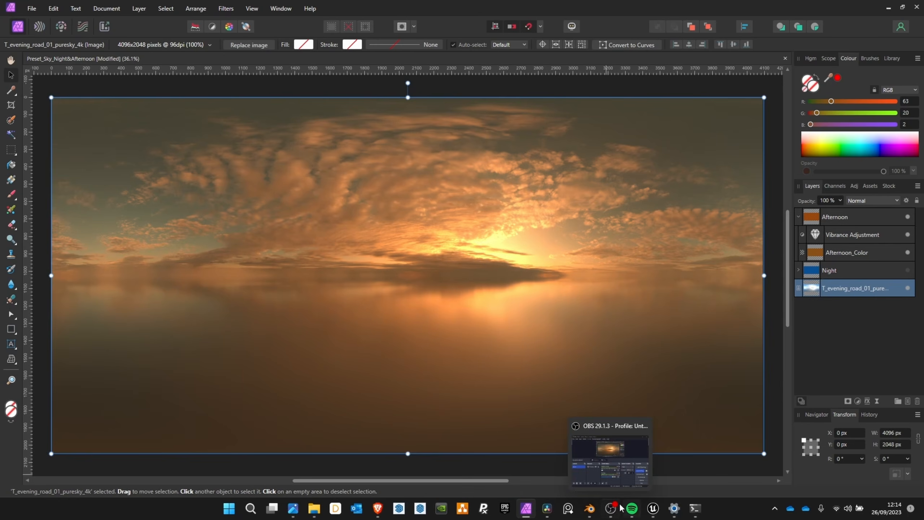
- Switch to Unreal Editor and set Tint Day in MI_HDRI_Backdrop to magenta (R 0.903739, G 0.173859, B 1.0) with a tint amount of 1.0
mouse_move(653, 509)
click(709, 475)
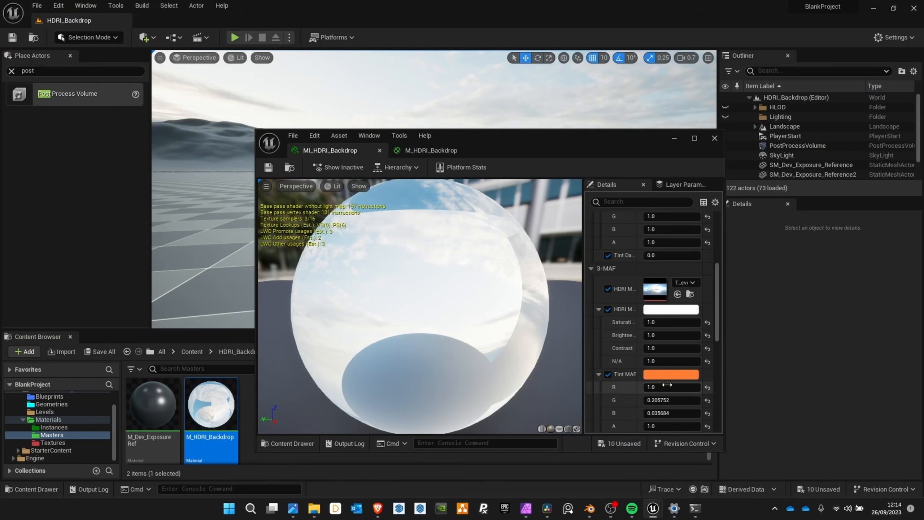
scroll(672, 377, down, 5)
scroll(663, 303, up, 4)
scroll(662, 303, up, 5)
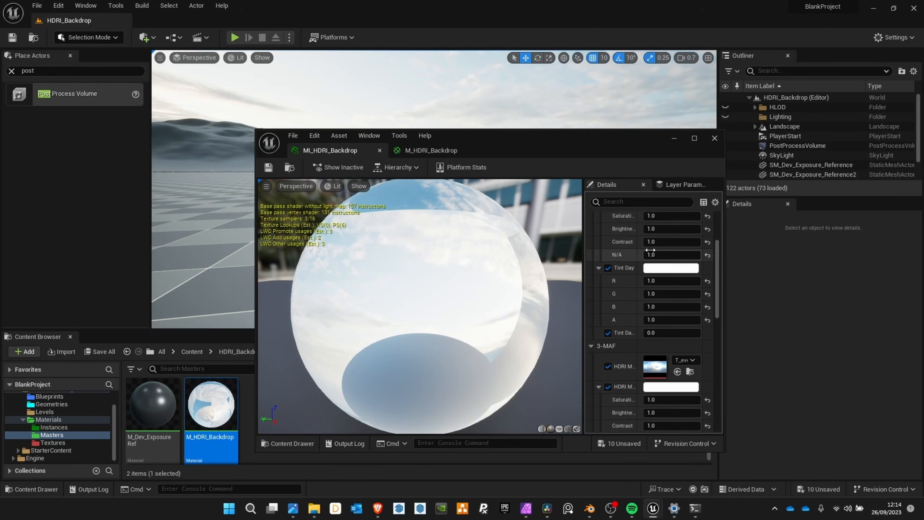
click(661, 320)
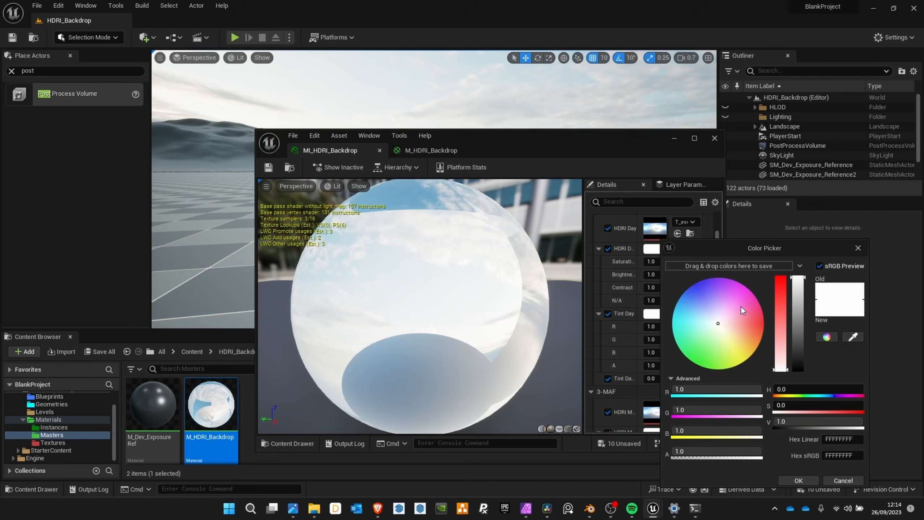
click(733, 289)
click(790, 476)
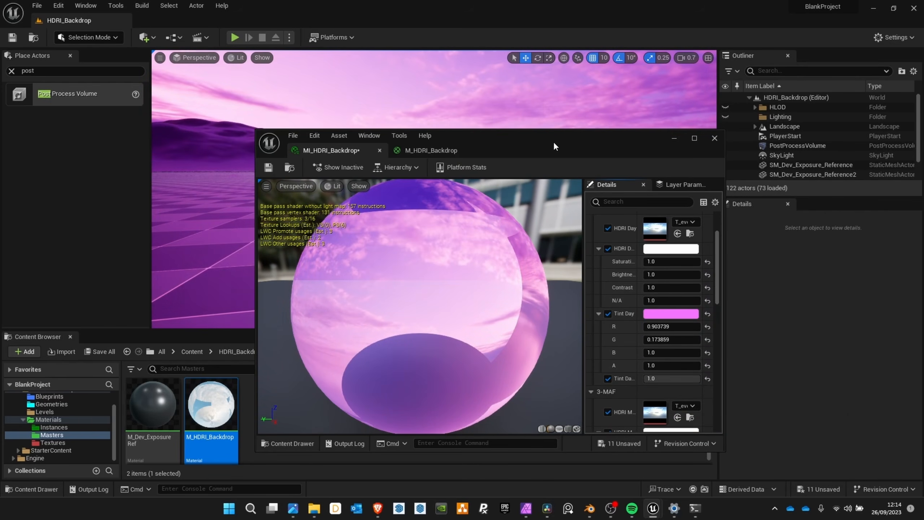
- Move the instance window clear of the viewport, view the colour chart and spheres, and try other Tint Day hues in the colour picker
drag(553, 142, 582, 293)
right_drag(363, 175, 662, 171)
click(691, 465)
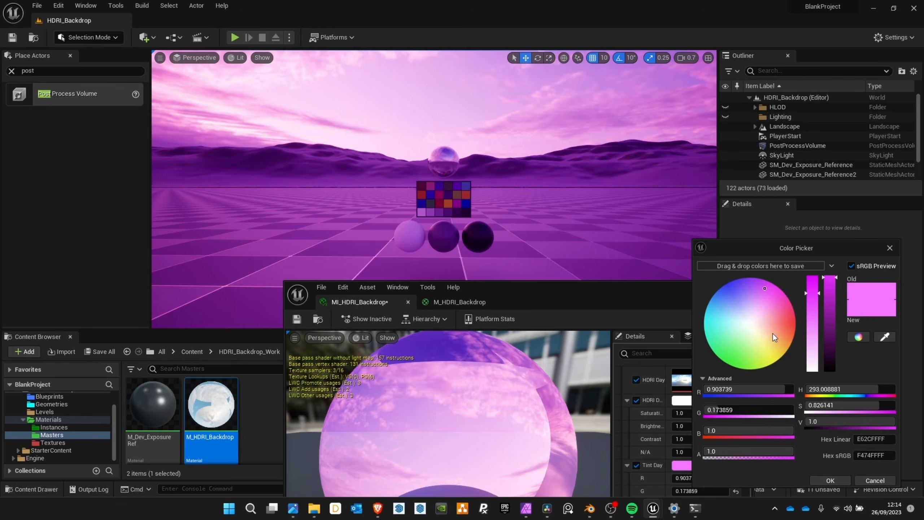
drag(772, 332, 762, 285)
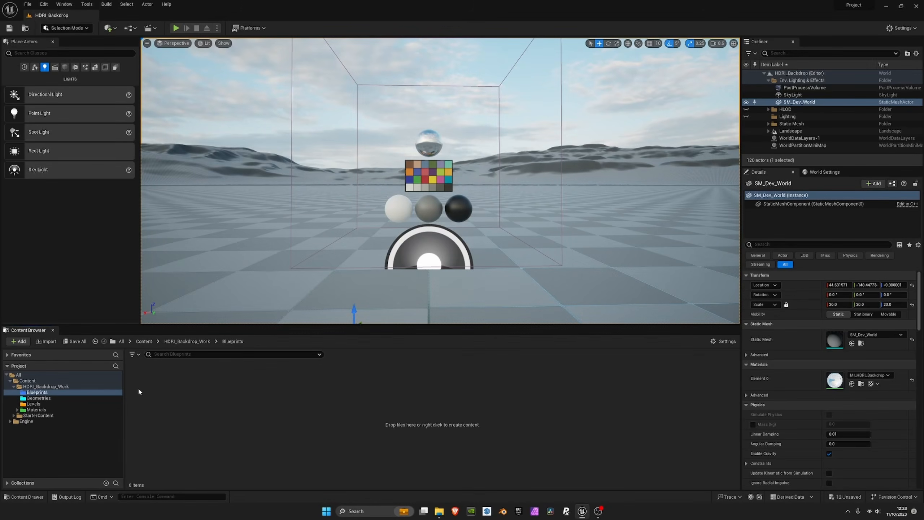
- Create an Actor-based Blueprint Class named BP_Environment in the Blueprints folder of HDRI_Backdrop_Work
right_click(200, 393)
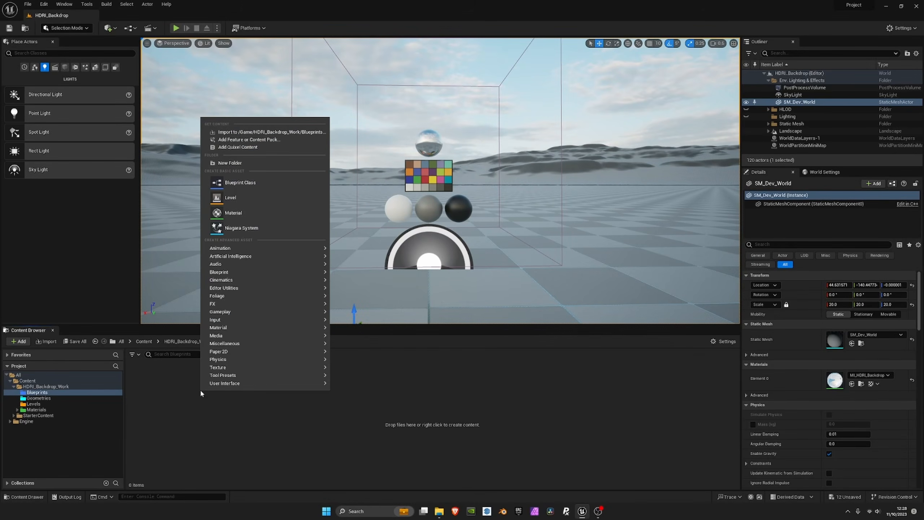
click(240, 184)
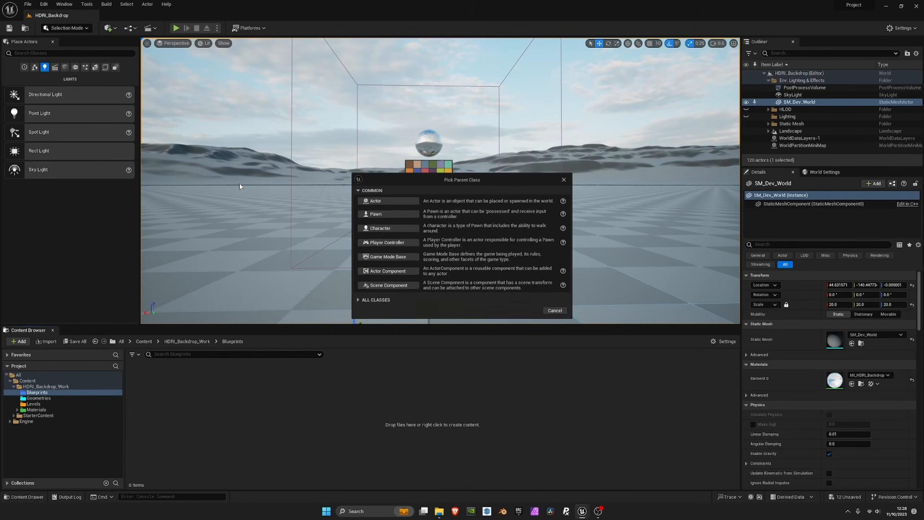
click(382, 201)
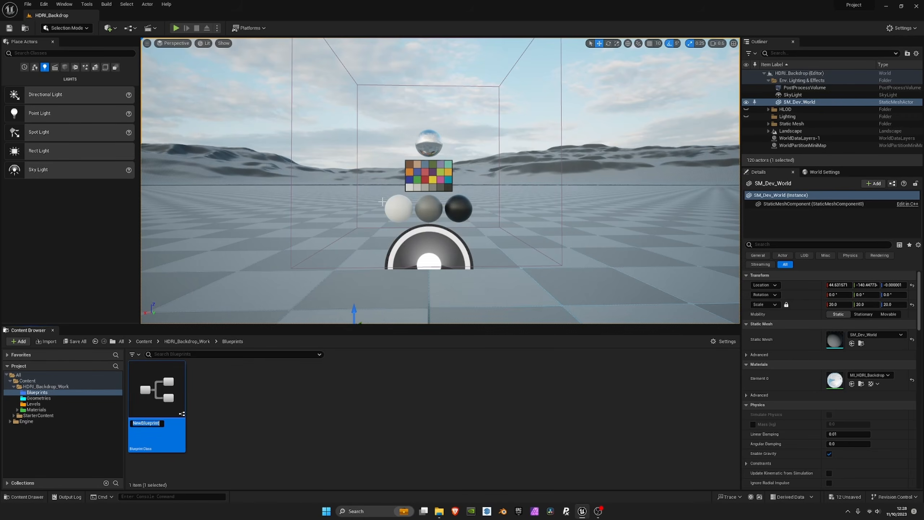
text(BP_Environment)
key(Return)
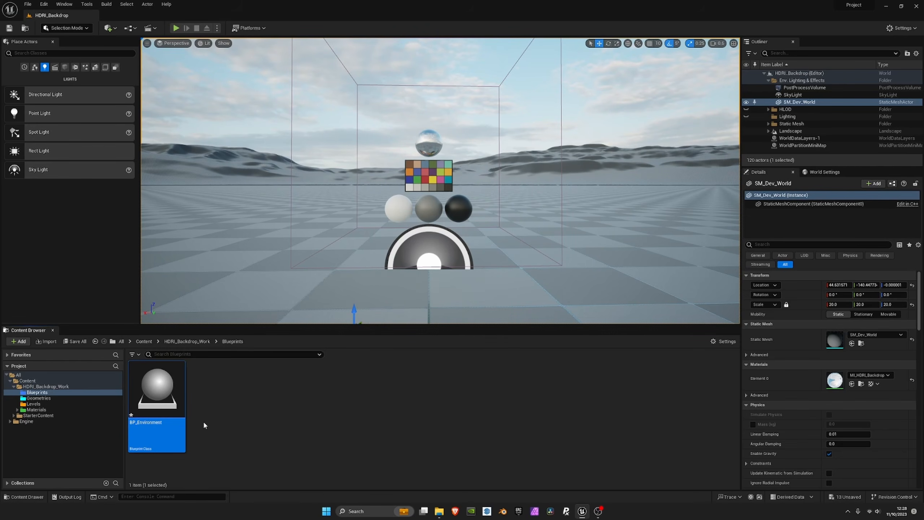
- Open BP_Environment in a maximised editor and add a Static Mesh component named World Sphere
double_click(169, 402)
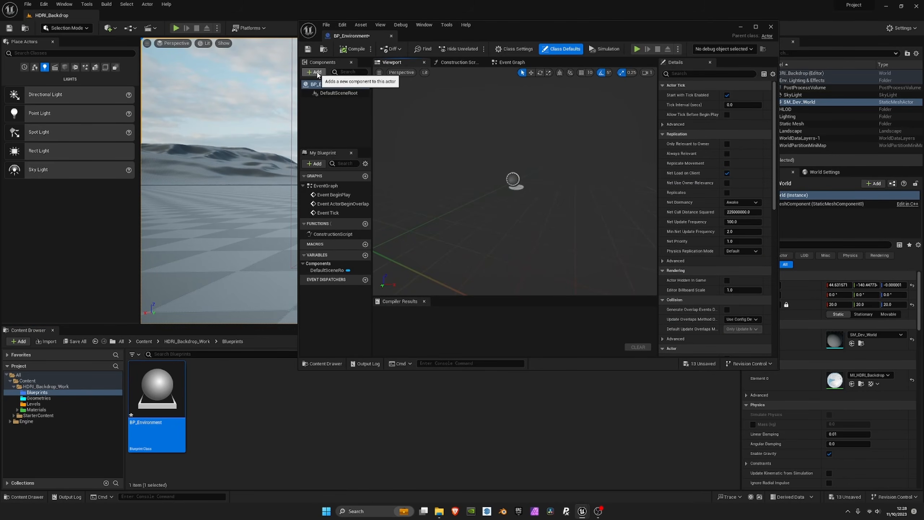
click(756, 27)
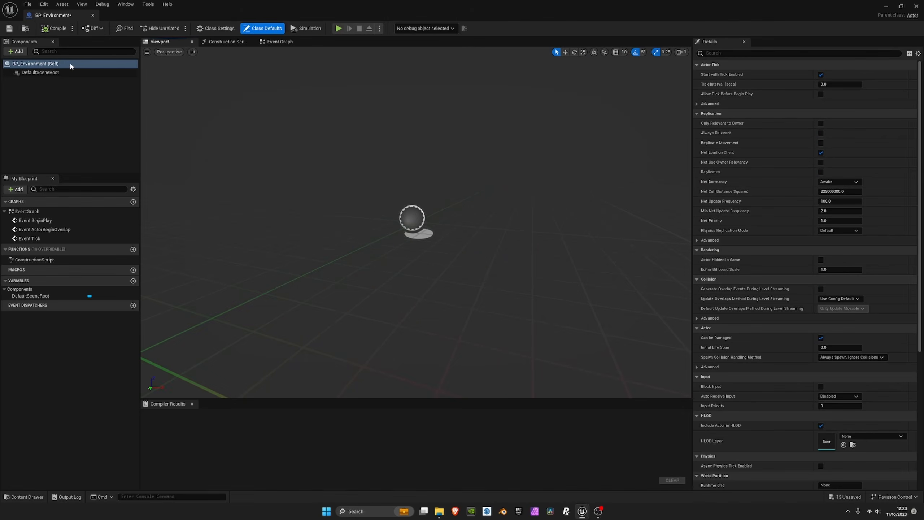
click(16, 51)
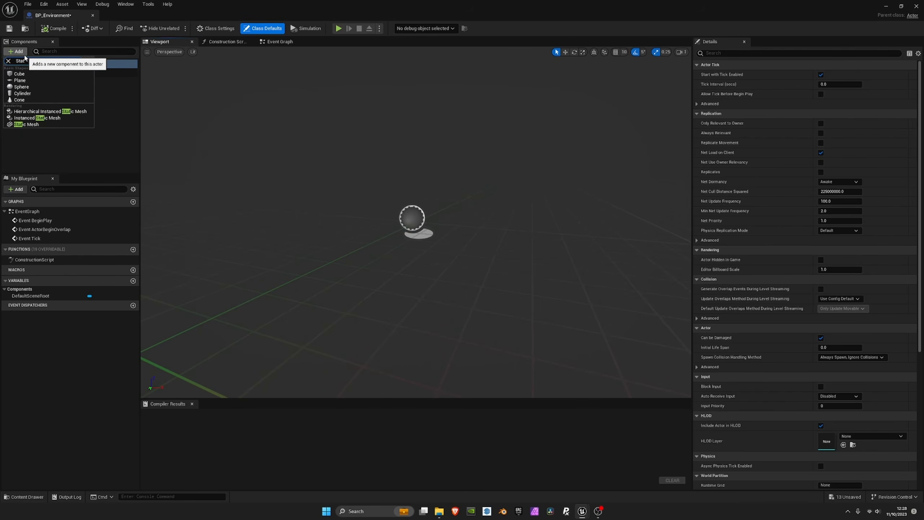
click(26, 124)
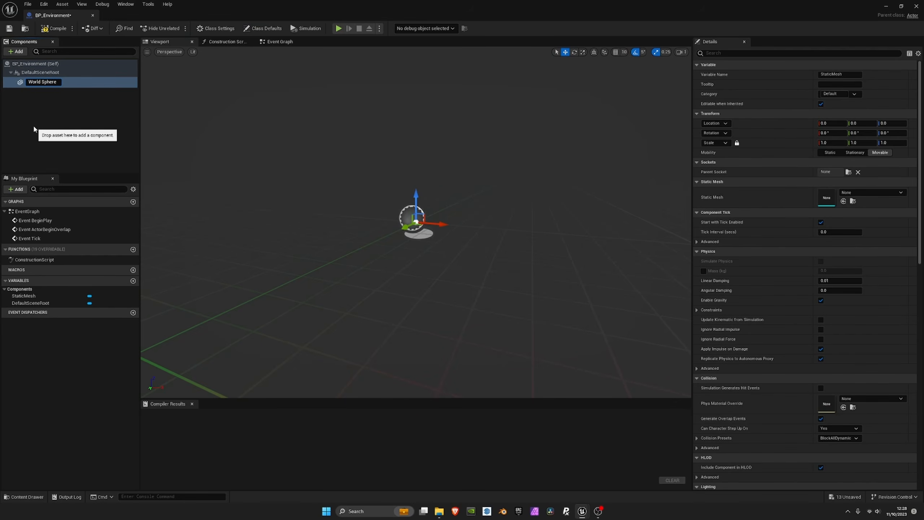
text(World Sphere)
key(Return)
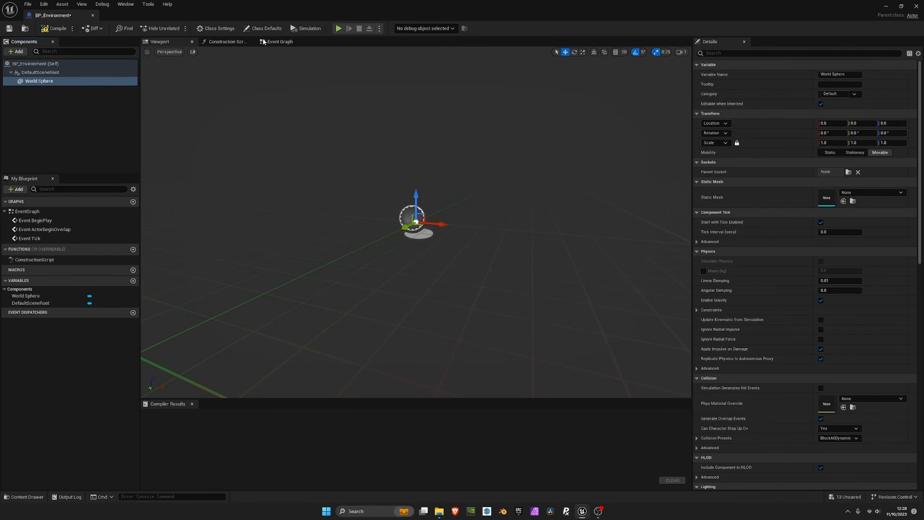
- Assign the SM_Dev_World mesh from the Geometries folder to the World Sphere component and look around it in the blueprint viewport
drag(288, 16, 333, 104)
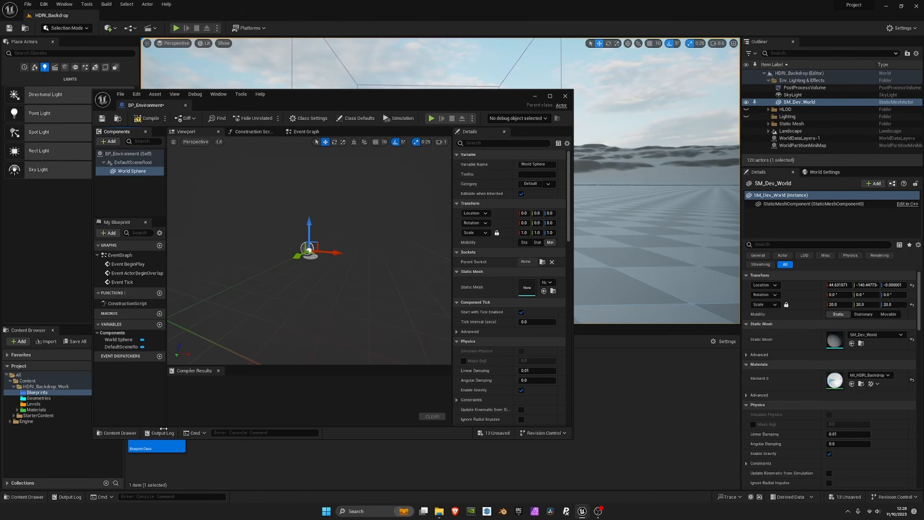
click(38, 398)
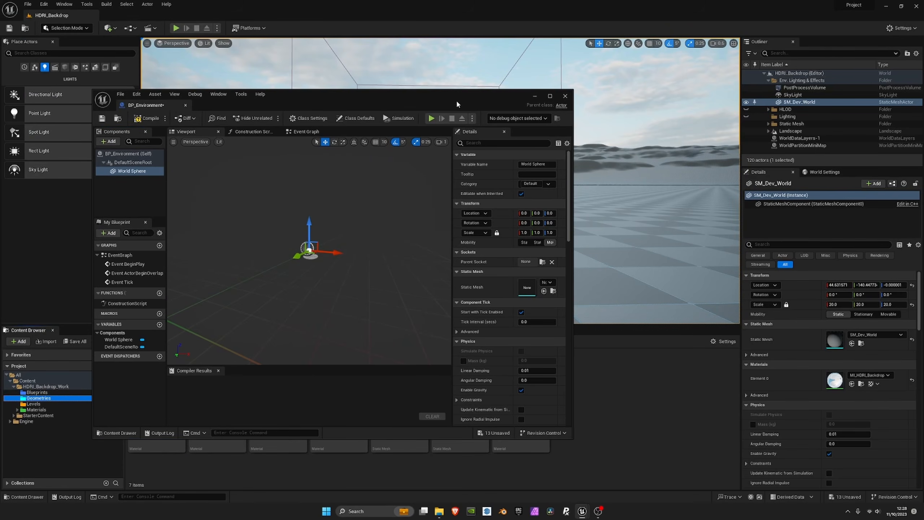
drag(456, 104, 717, 57)
click(465, 411)
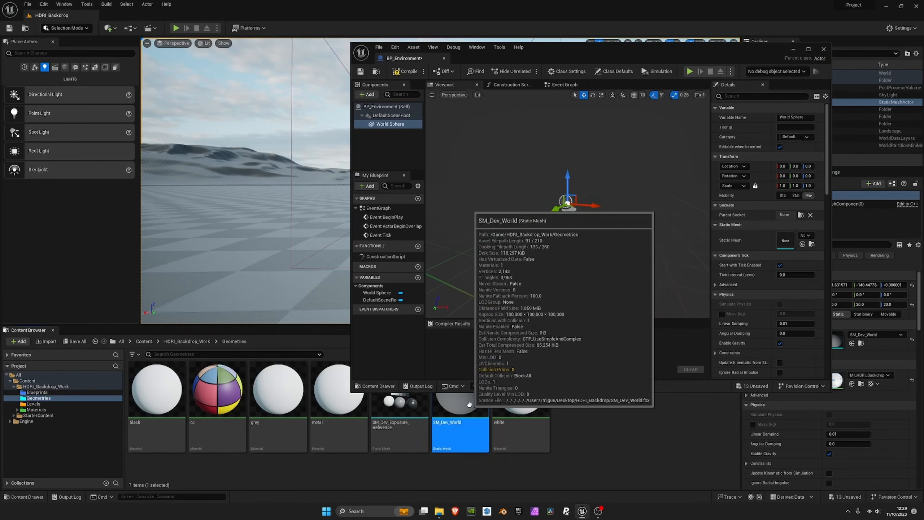
drag(464, 411, 783, 244)
drag(596, 57, 458, 98)
right_drag(423, 222, 406, 202)
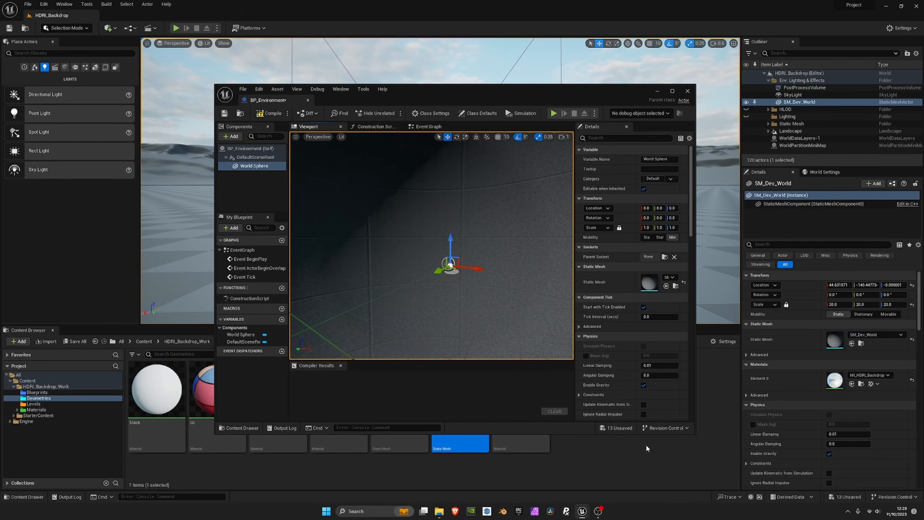
- Open the SM_Dev_World mesh and assign MI_HDRI_Backdrop from the Instances folder to its Element 0 material slot
double_click(468, 450)
drag(489, 97, 608, 67)
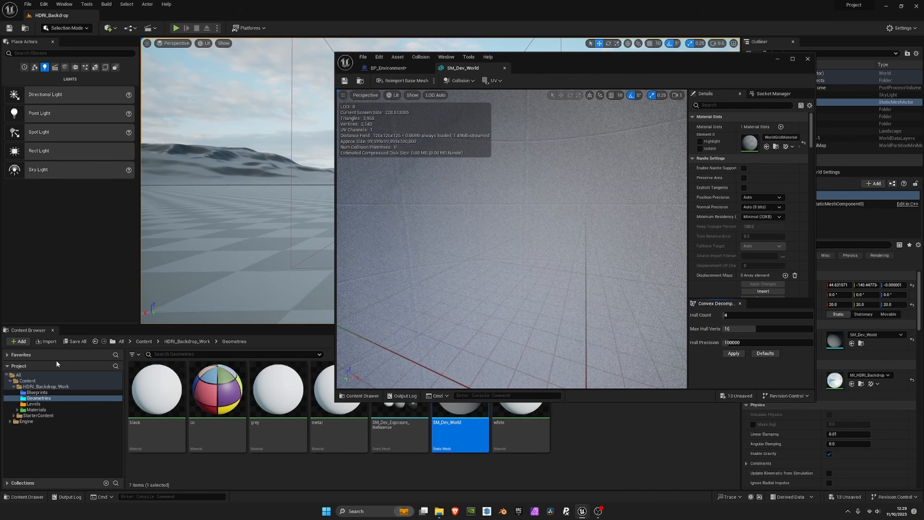
click(36, 409)
click(165, 400)
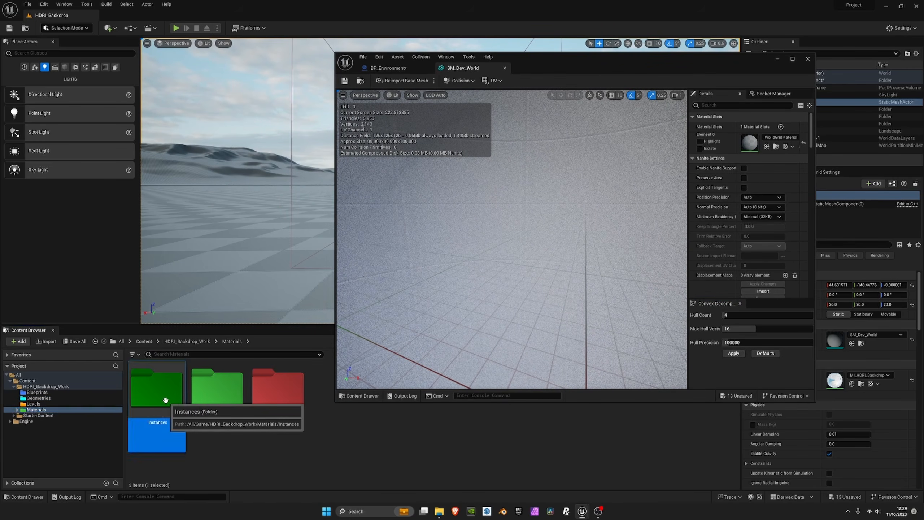
double_click(165, 400)
click(413, 424)
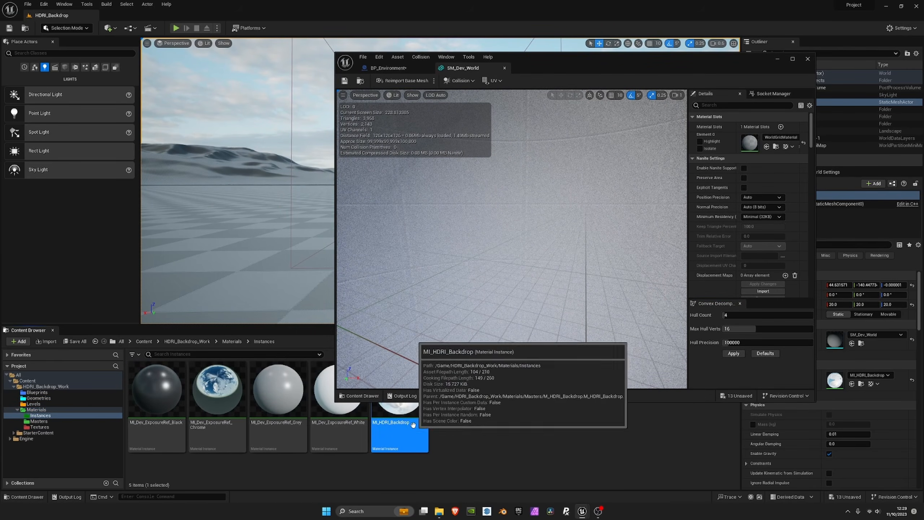
drag(413, 424, 778, 142)
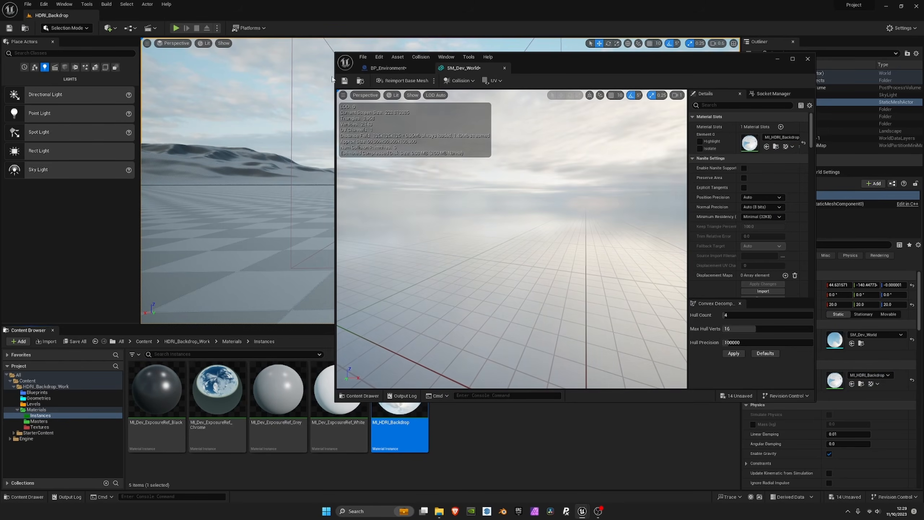
- Save the mesh, return to BP_Environment, maximise its editor, and compile and save the blueprint
click(404, 68)
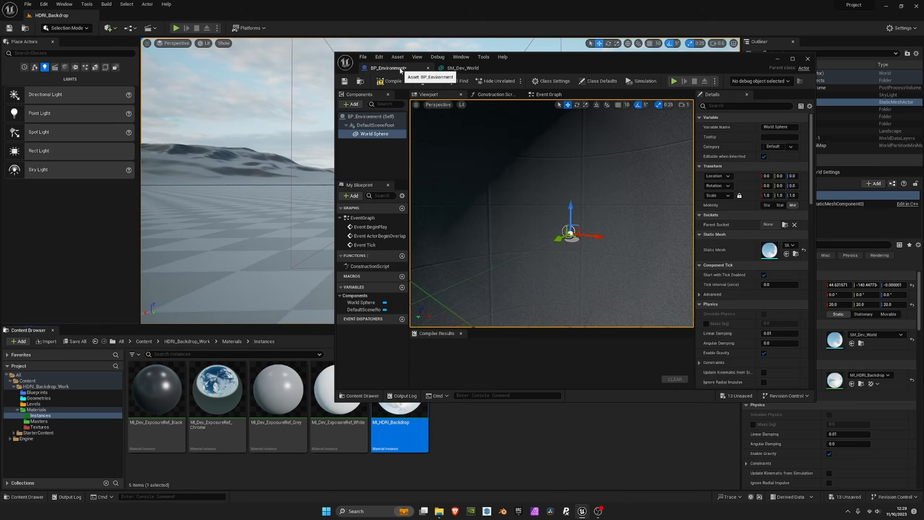
click(792, 59)
click(105, 106)
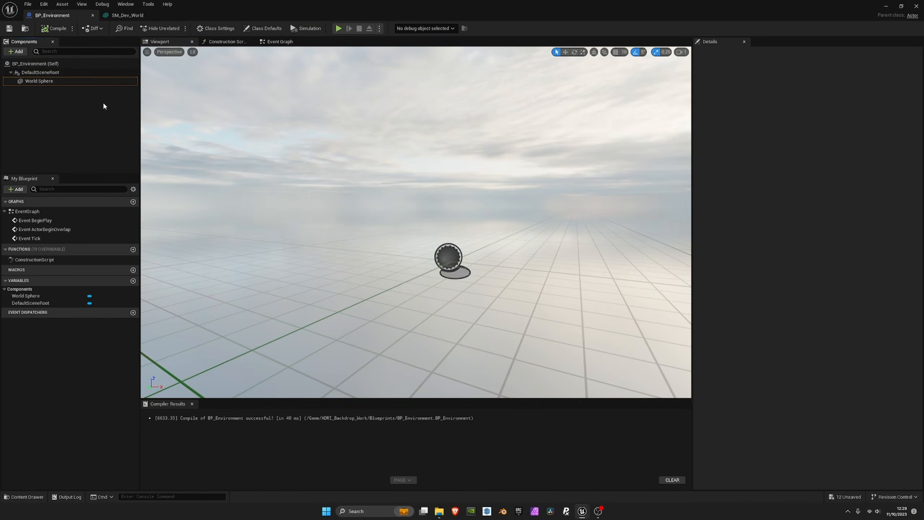
- Add a Sky Light component to BP_Environment with Movable mobility and Real Time Capture enabled
click(16, 52)
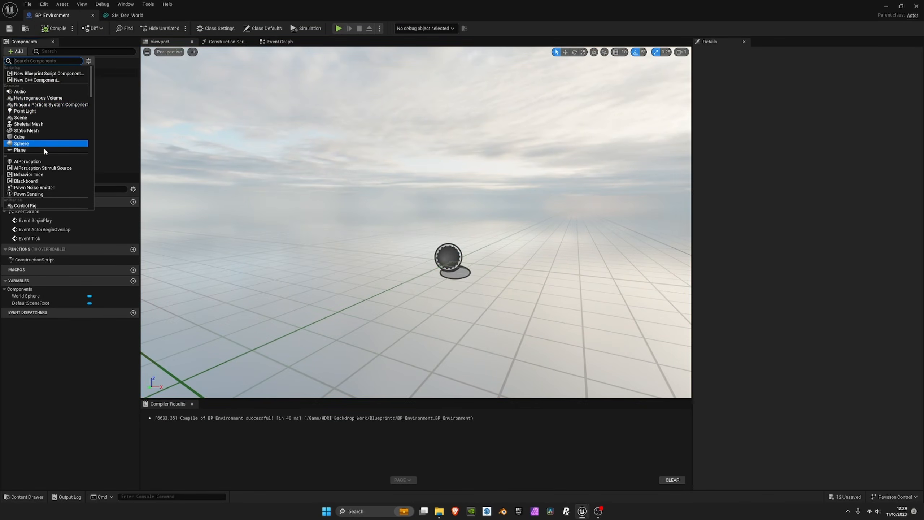
text(skyl)
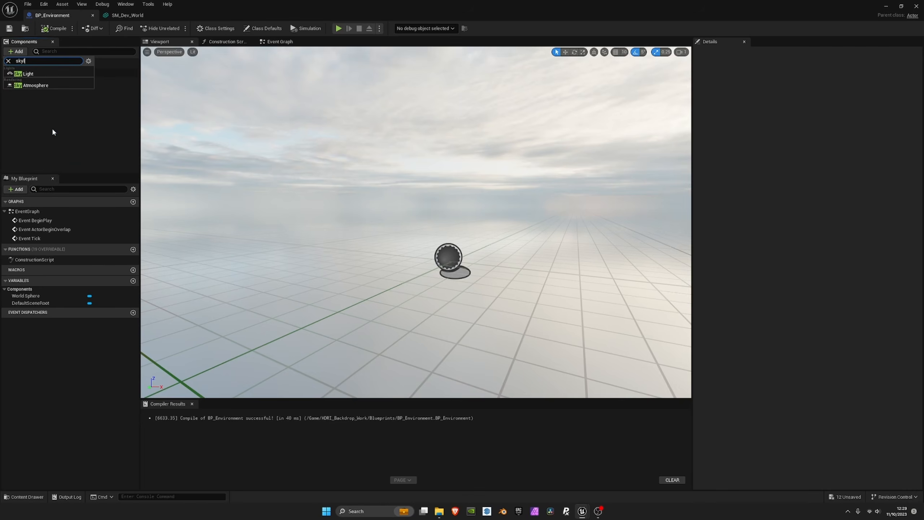
click(33, 76)
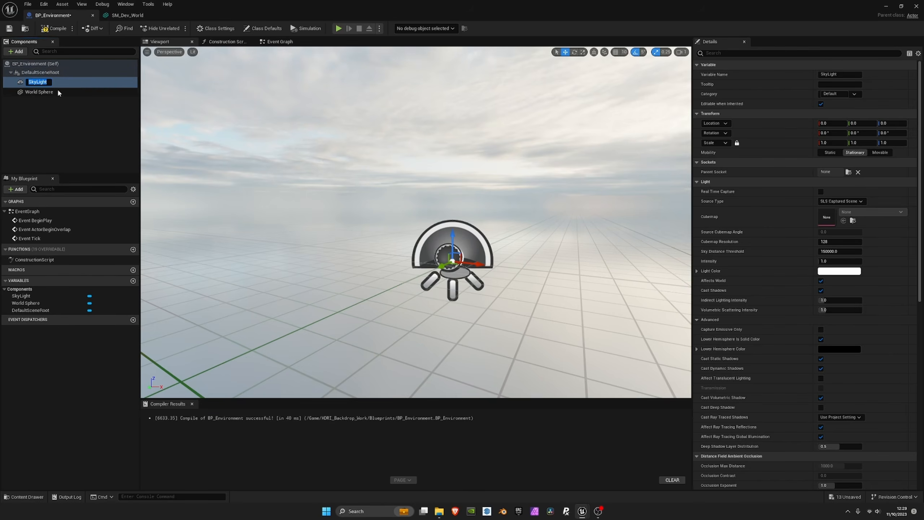
click(40, 82)
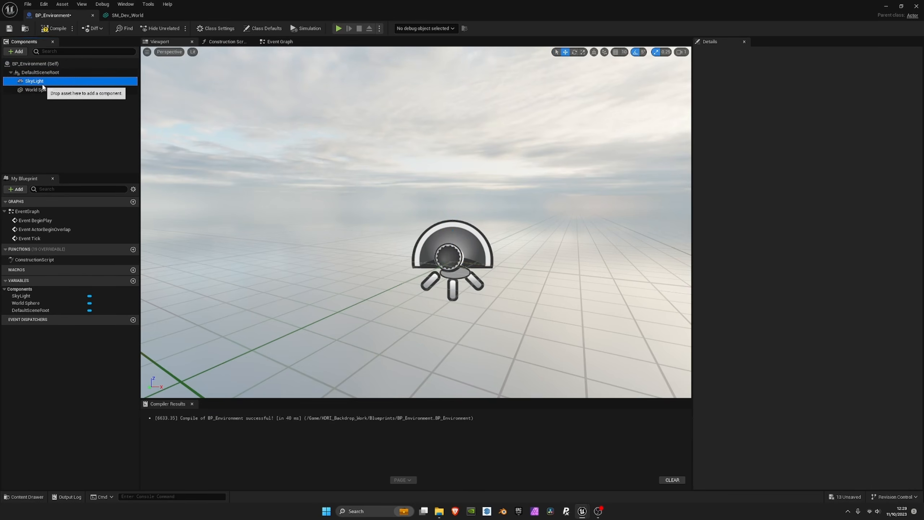
click(879, 153)
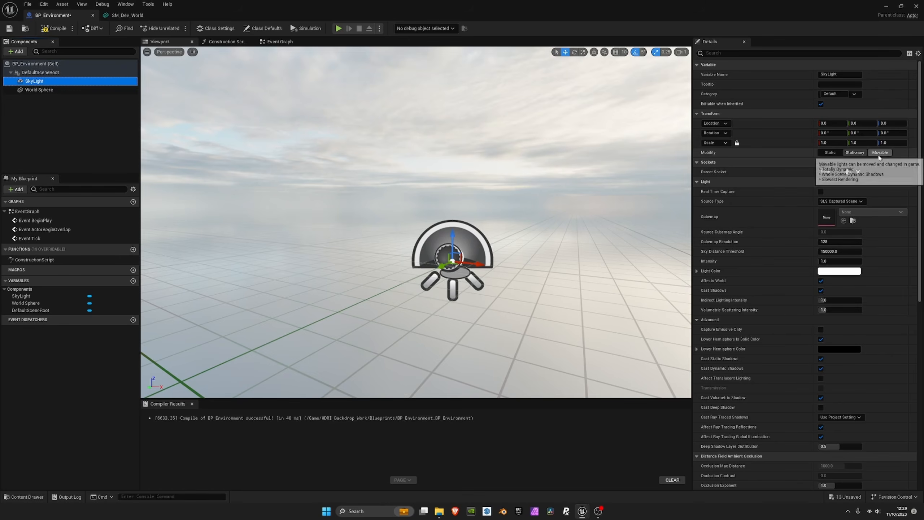
click(821, 191)
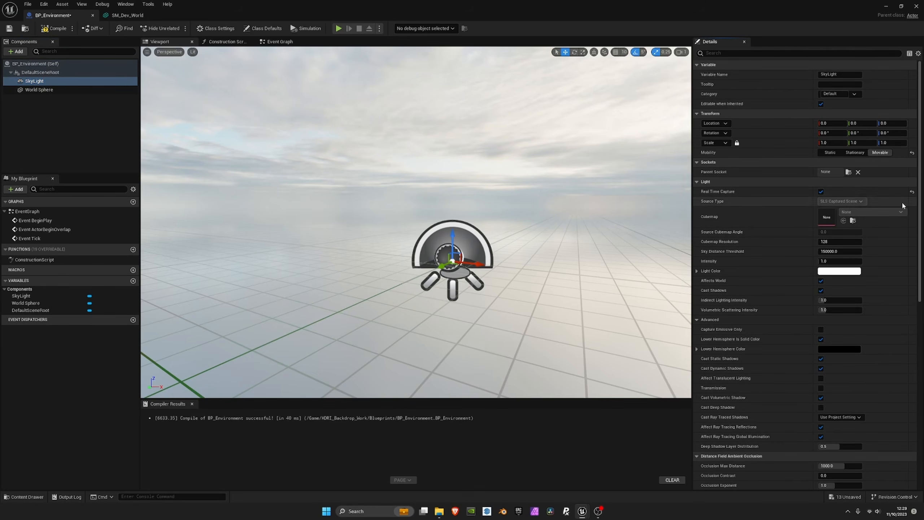
- Disable Lower Hemisphere Is Solid Color on the Sky Light, and compile and save the blueprint
scroll(803, 440, down, 2)
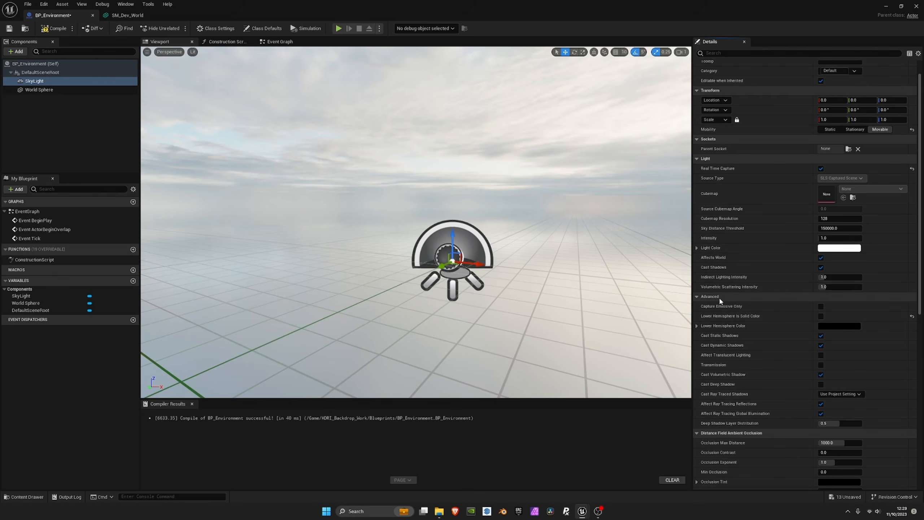
click(697, 297)
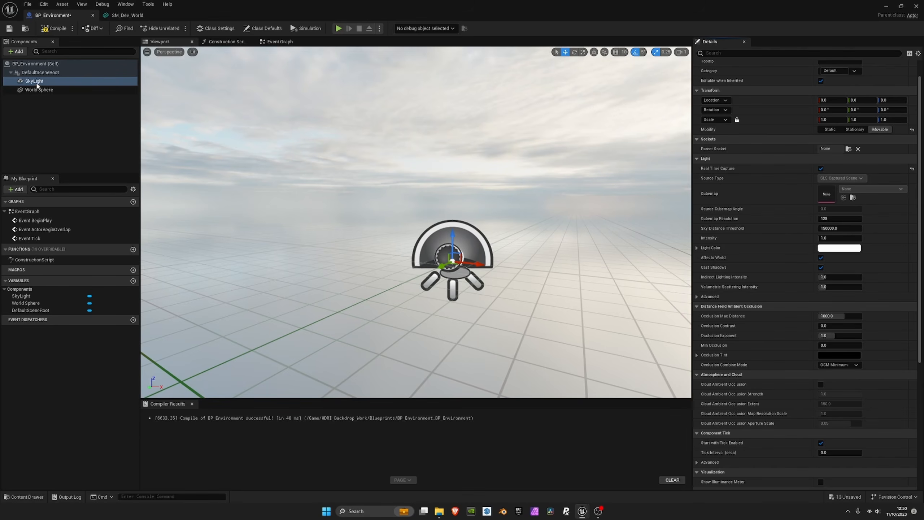
click(54, 28)
click(9, 29)
- Add a Directional Light component to BP_Environment and attach it directly to DefaultSceneRoot instead of under the Sky Light
click(16, 50)
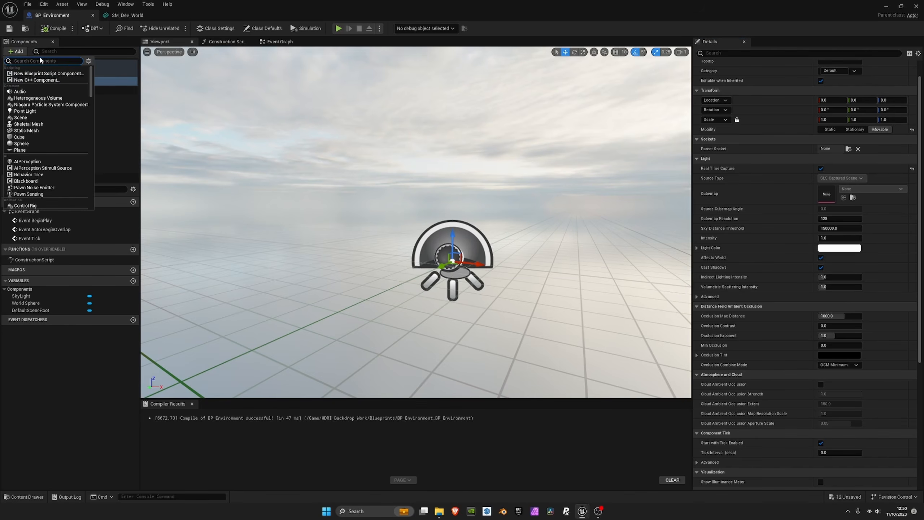
text(Direc)
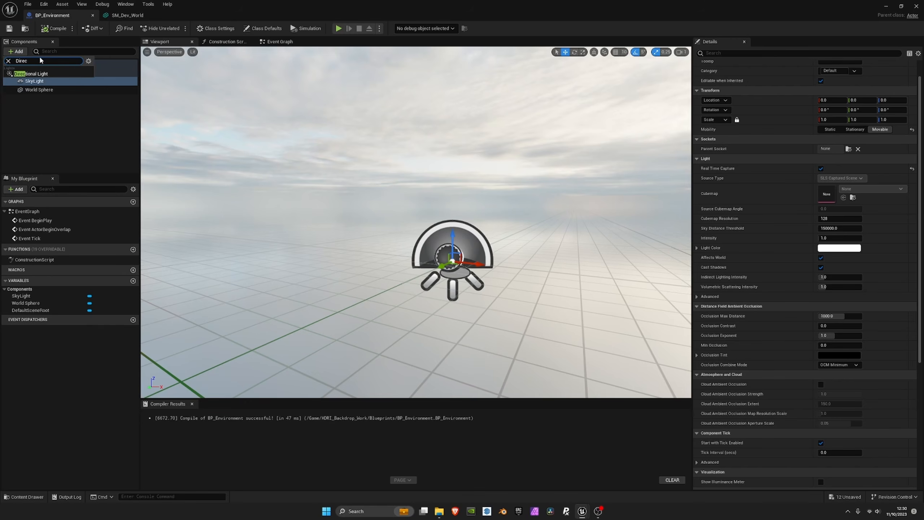
click(39, 74)
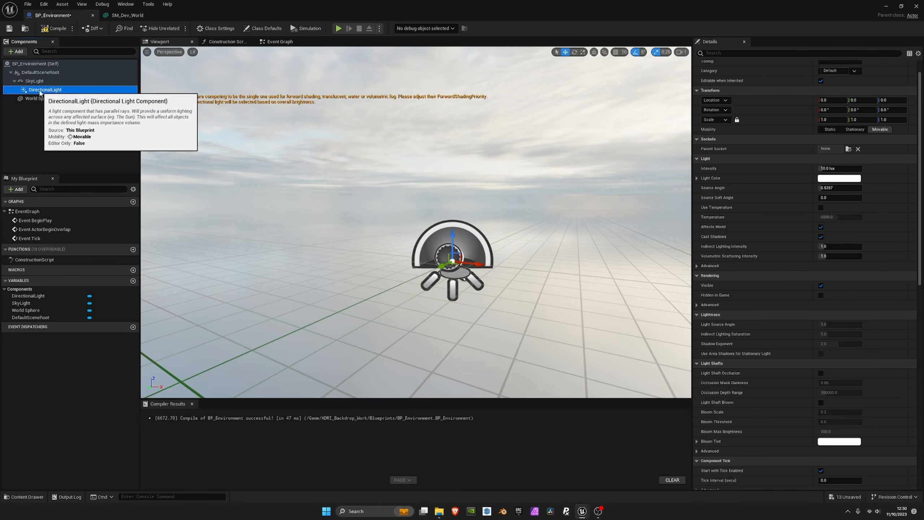
drag(41, 91, 41, 74)
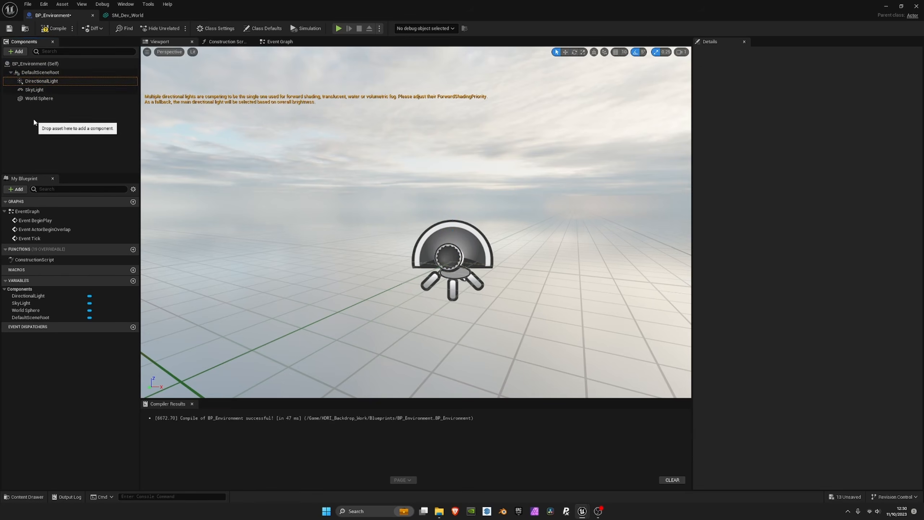
- Set the Directional Light component's intensity to 3.14 lux
click(31, 81)
scroll(885, 192, up, 2)
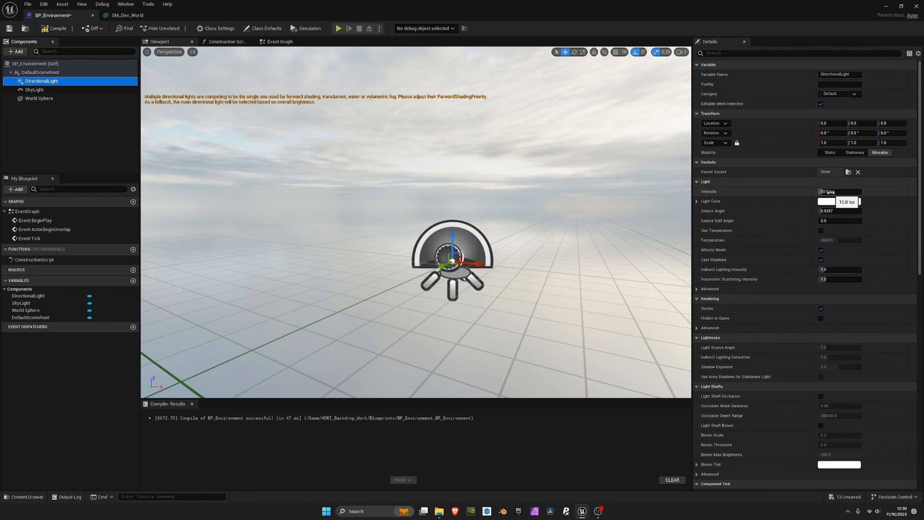
click(827, 191)
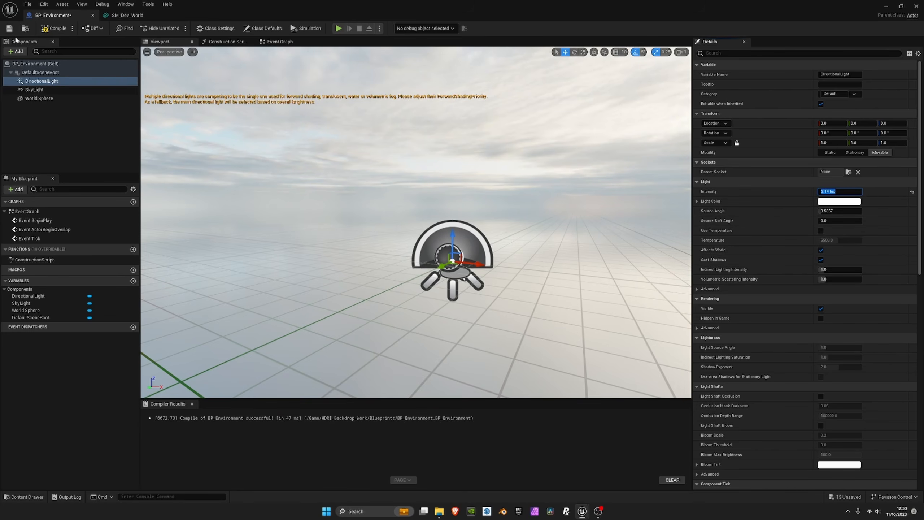
- Add a Sky Atmosphere component as a child of the Directional Light, and compile and save the blueprint
click(19, 55)
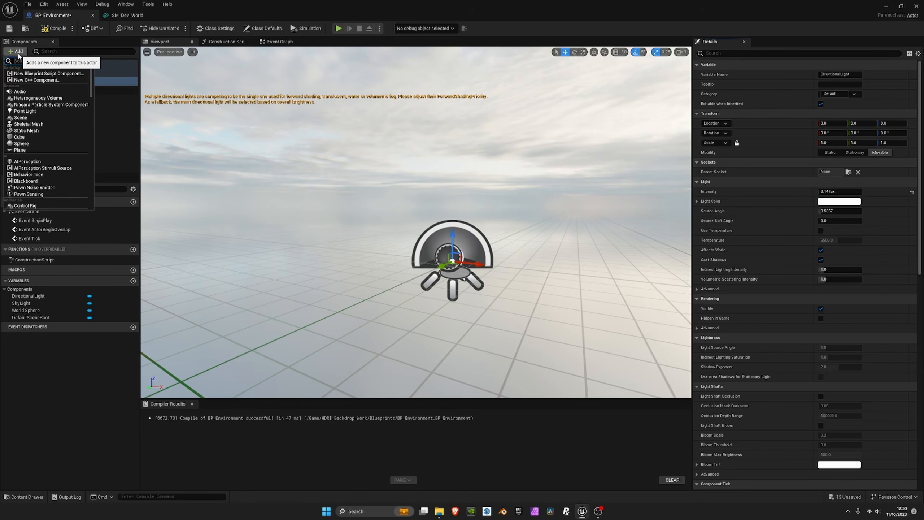
text(sky)
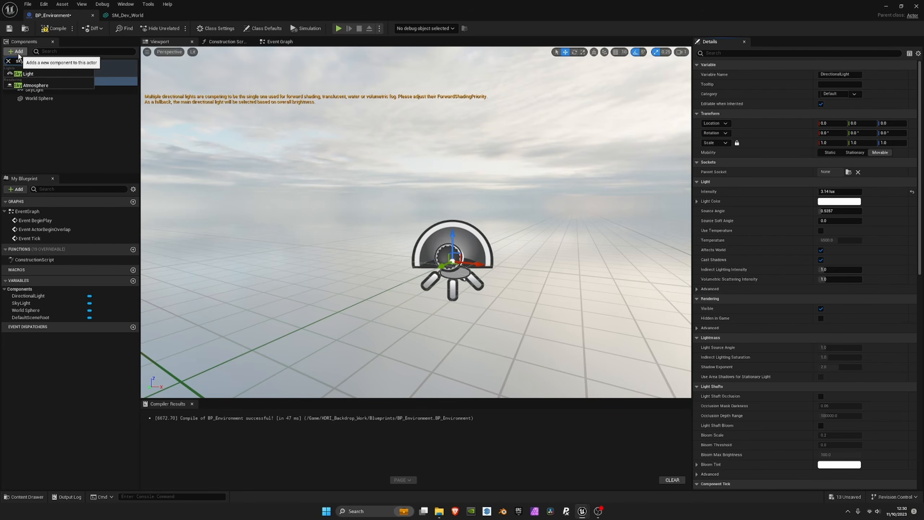
click(36, 85)
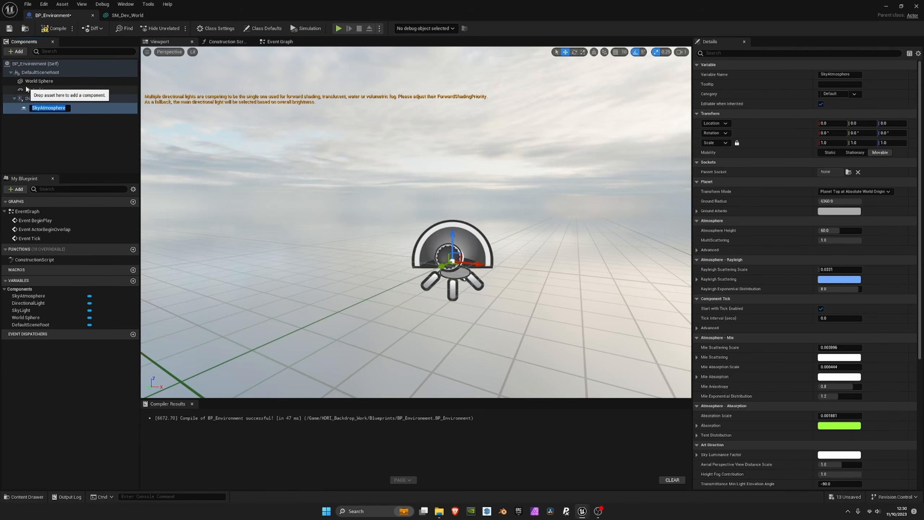
click(53, 126)
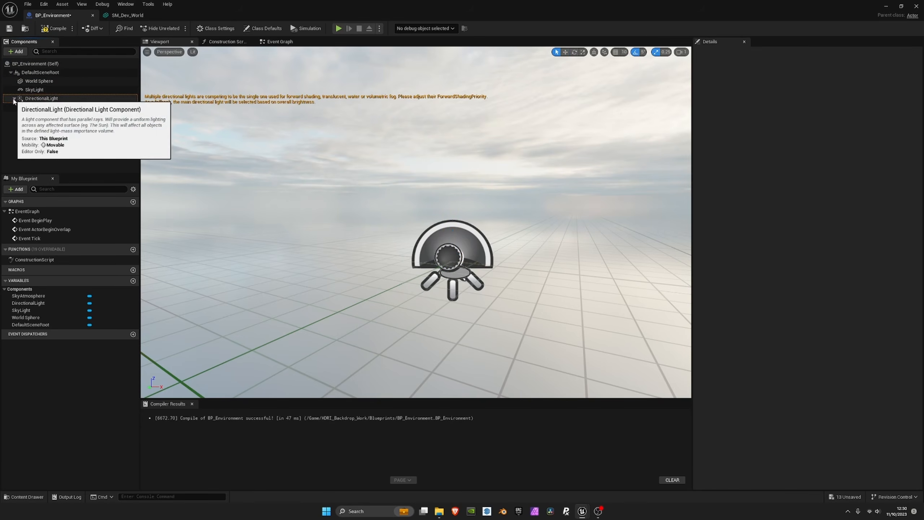
click(54, 29)
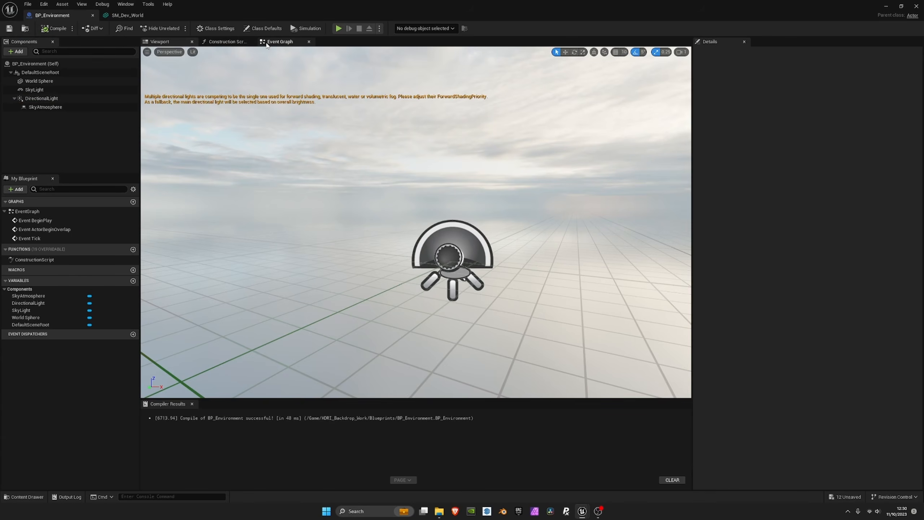
- In the Construction Script, add a Set Visibility node for the Directional Light, connected to the Construction Script's execution output
click(267, 43)
click(226, 42)
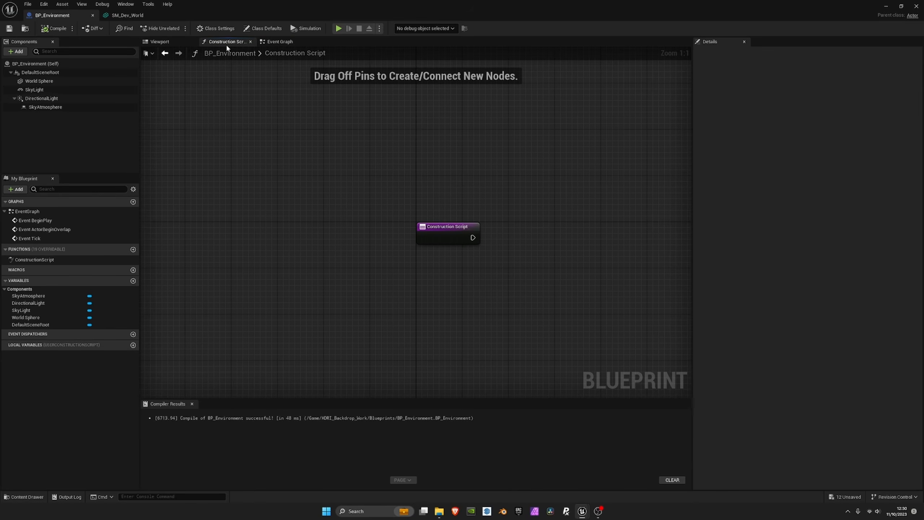
right_drag(384, 167, 321, 239)
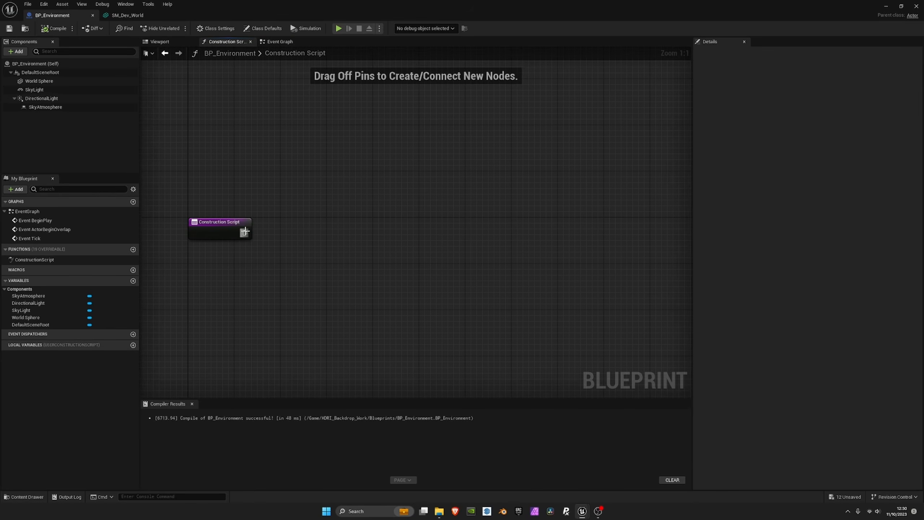
drag(244, 231, 396, 234)
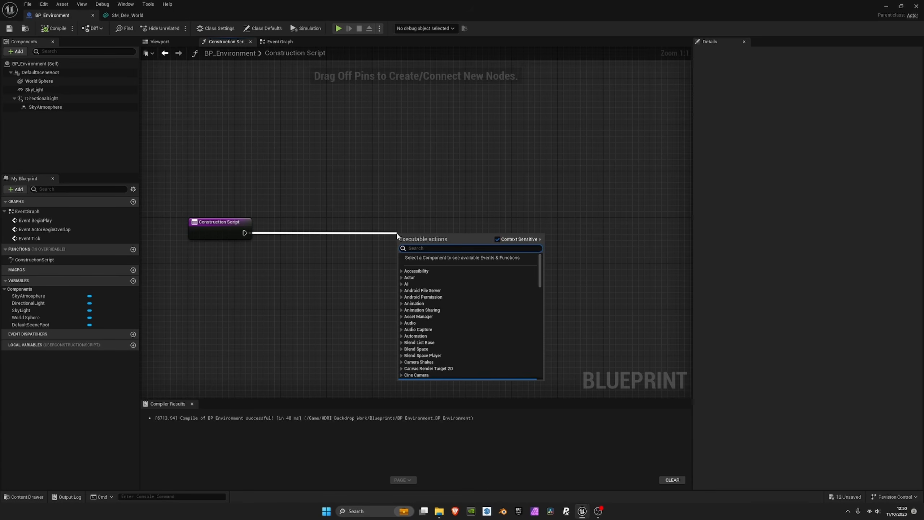
text(set visib)
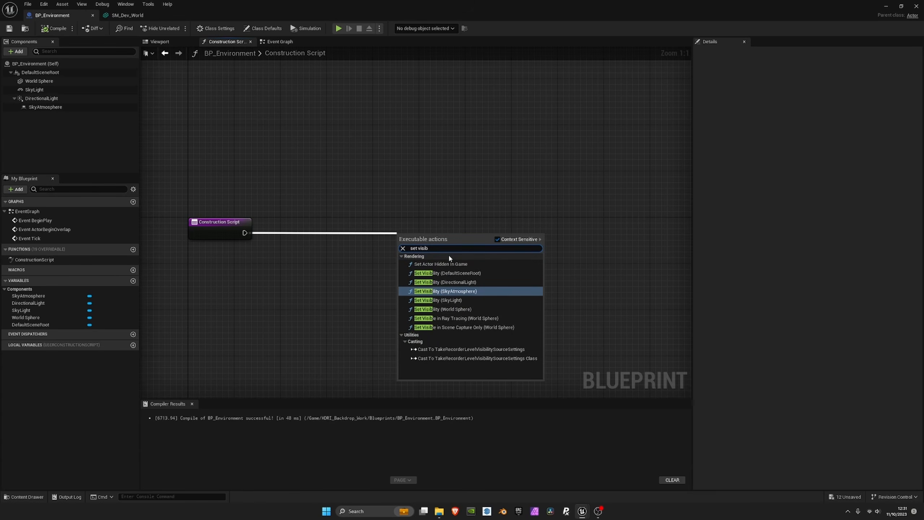
click(451, 282)
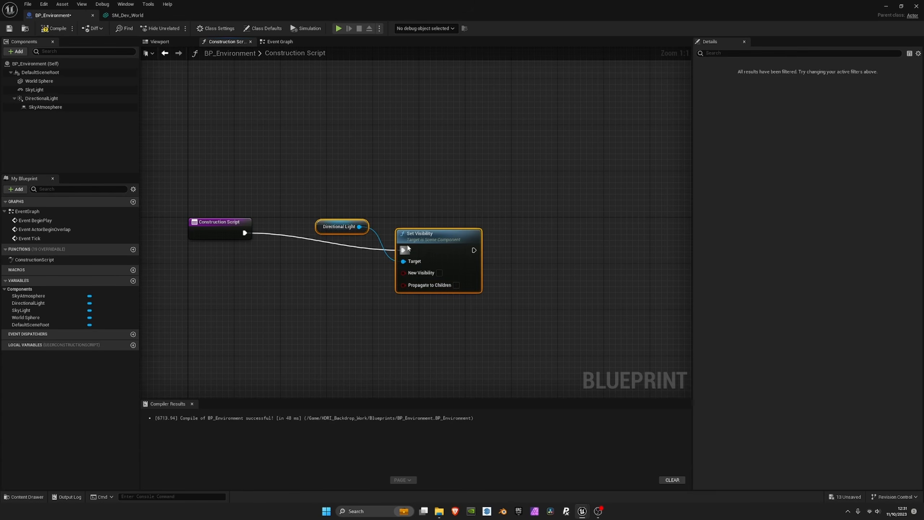
- Line up the Set Visibility node with the Construction Script node and place the Directional Light reference below the execution wire
drag(408, 248, 408, 230)
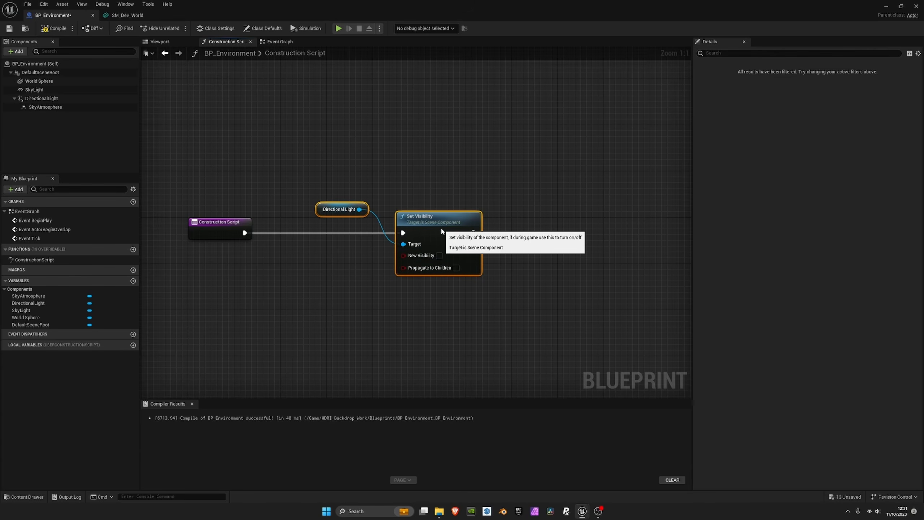
click(326, 186)
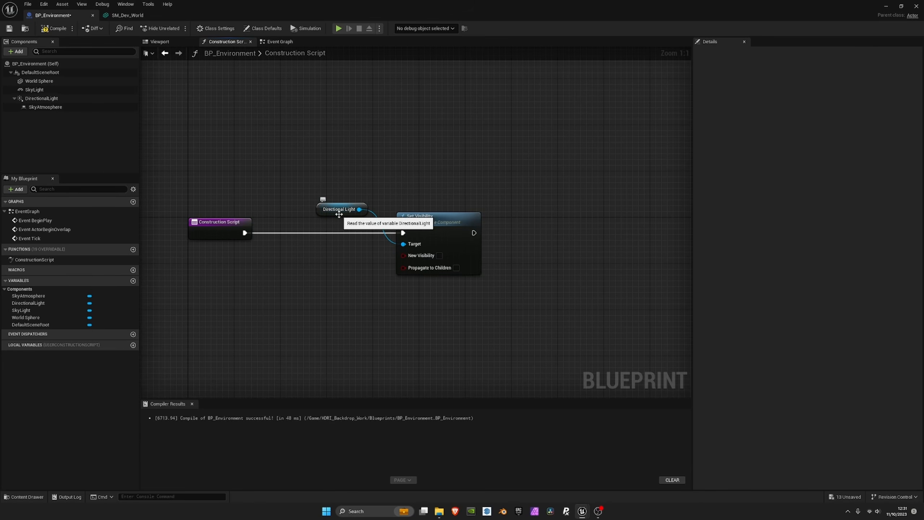
drag(339, 214, 343, 257)
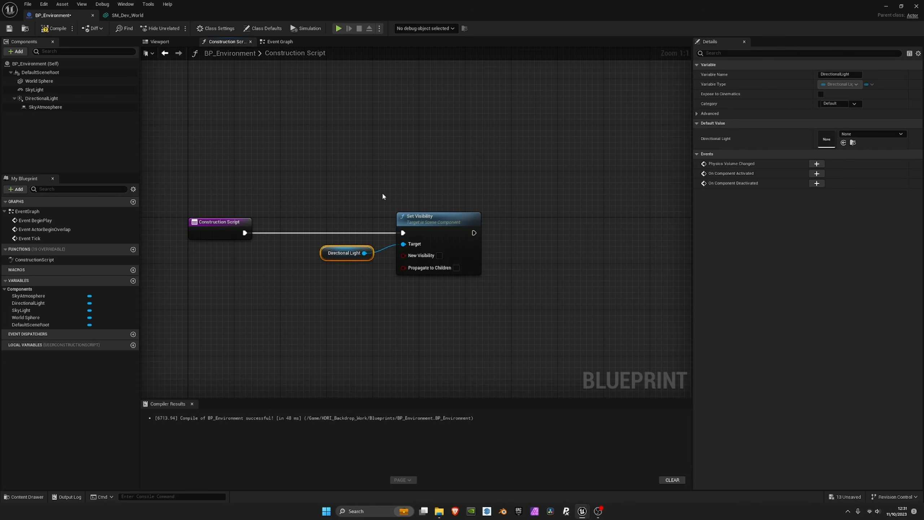
drag(320, 254, 330, 243)
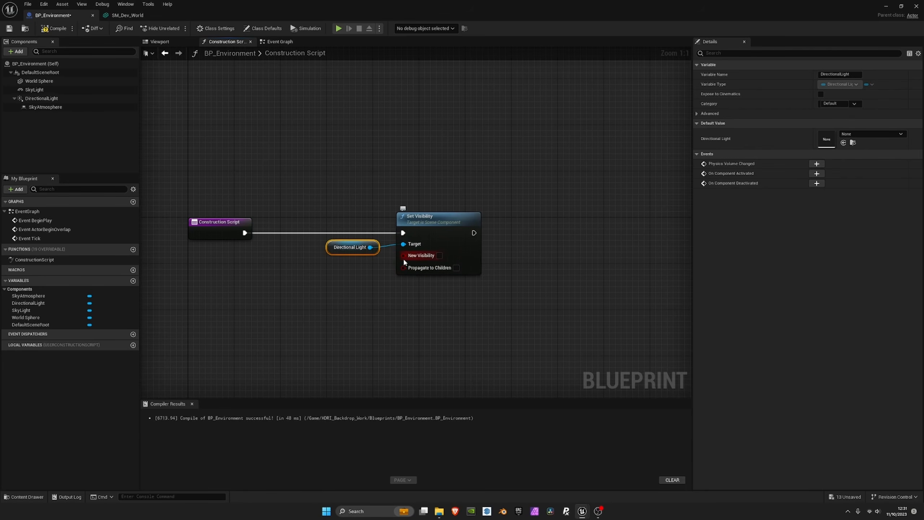
- Promote the New Visibility input of the Directional Light's Set Visibility node to a Boolean variable named Use Sun/Moon
drag(403, 256, 355, 295)
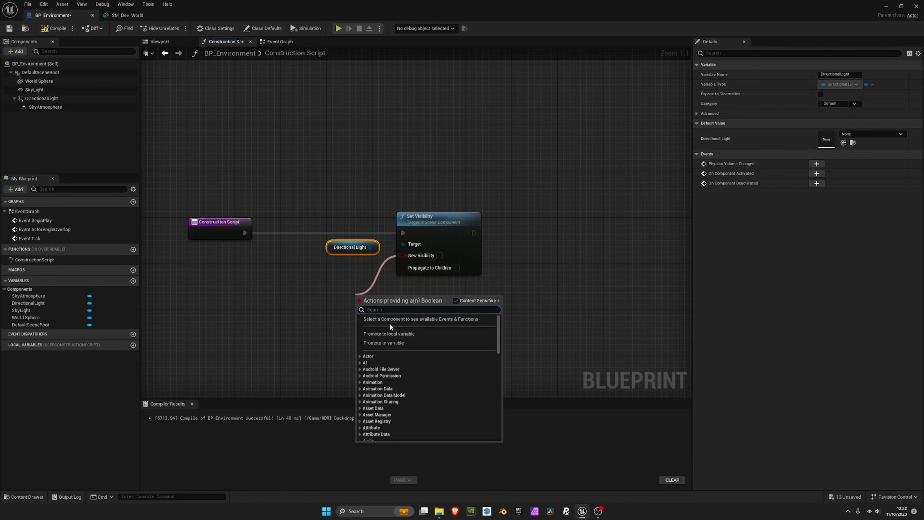
click(382, 343)
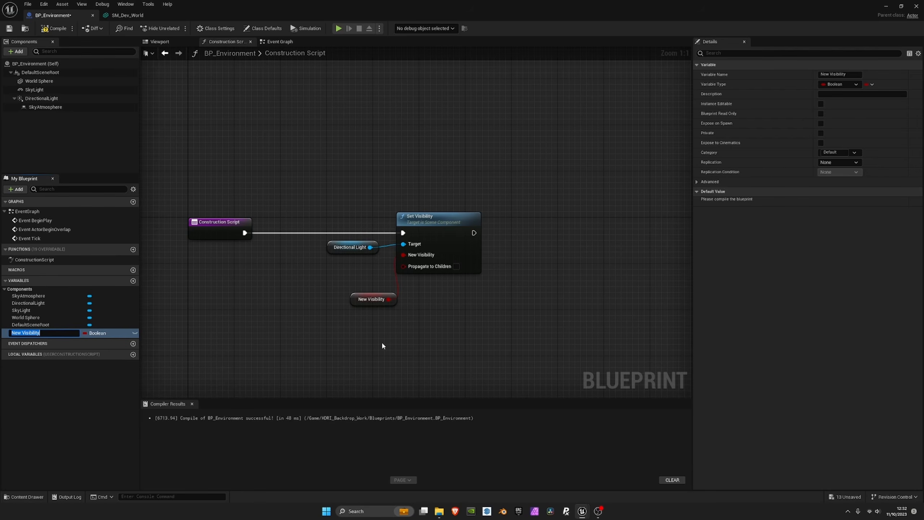
text(Use Sun/Moon)
key(Return)
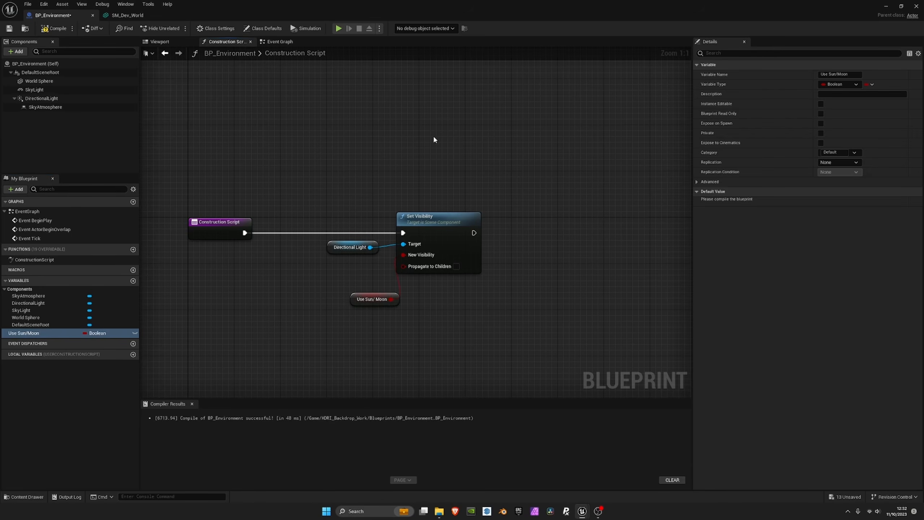
- Compile the blueprint, make Use Sun/Moon instance editable, and place its node beneath the Directional Light reference
click(54, 28)
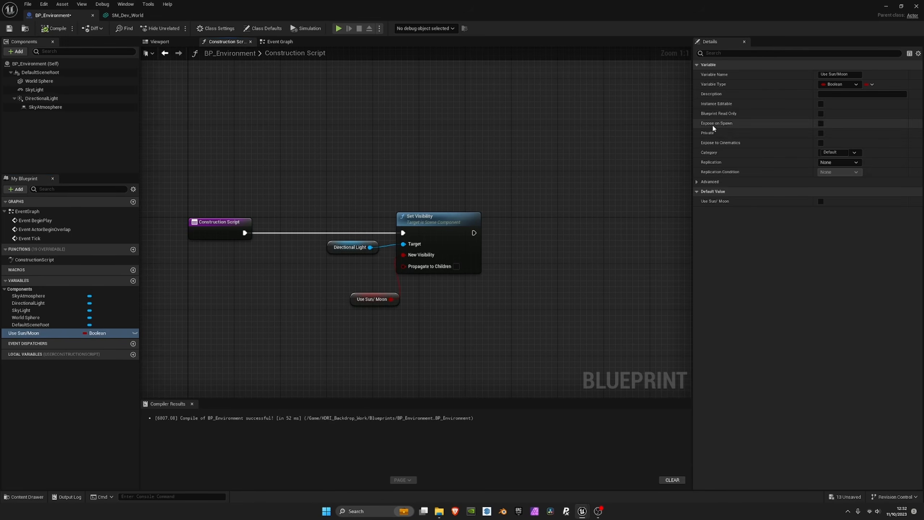
click(135, 333)
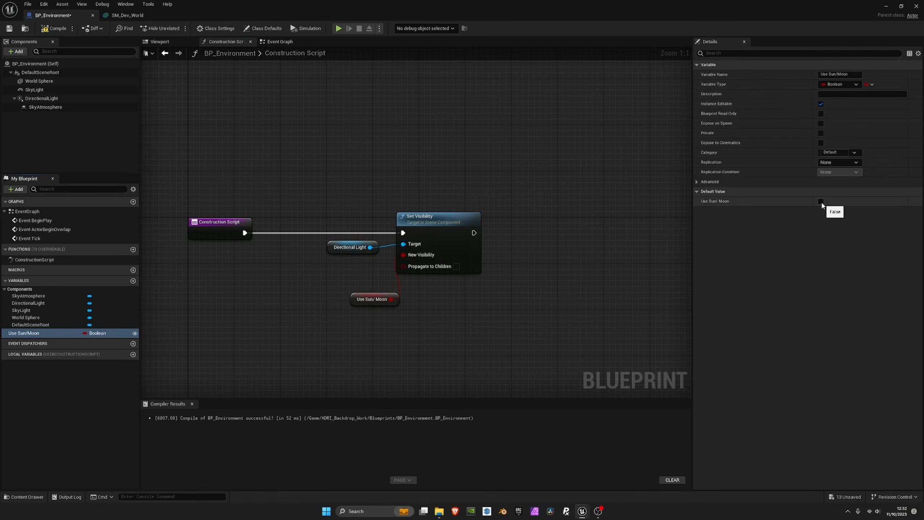
drag(357, 297, 339, 274)
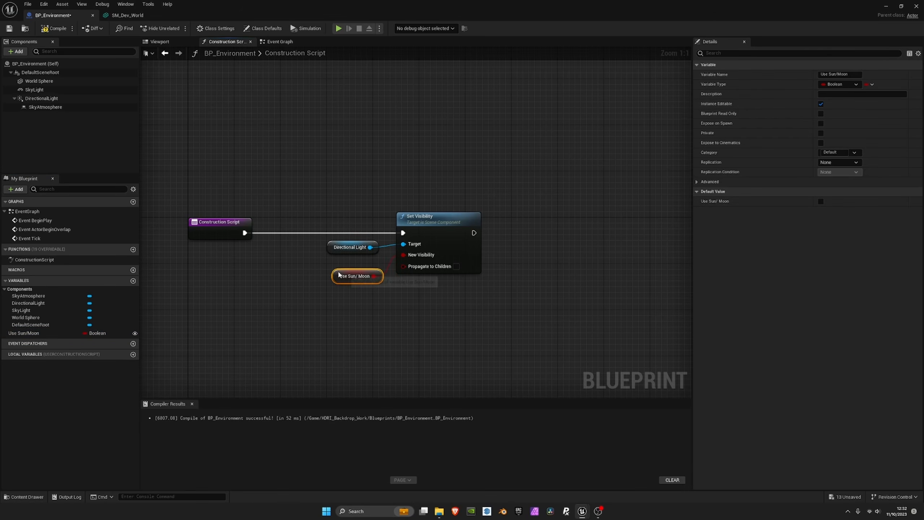
- Add a Set Visibility node for the Sky Atmosphere, connected after the Directional Light's Set Visibility node
right_drag(473, 208, 319, 209)
right_drag(356, 242, 413, 248)
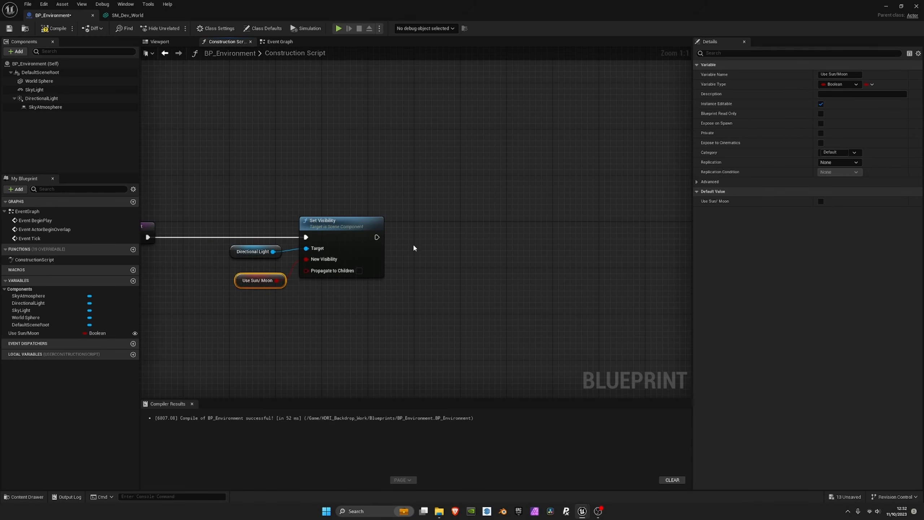
drag(377, 237, 494, 235)
text(set)
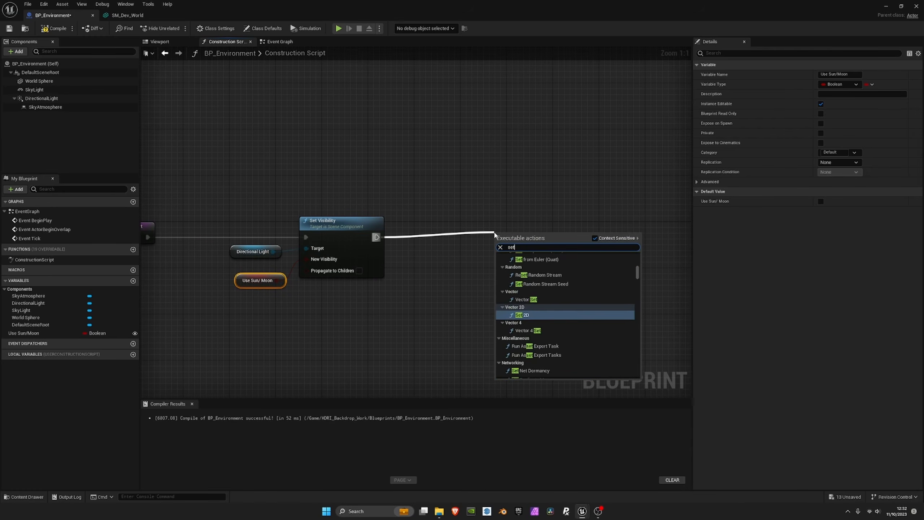
text( visib)
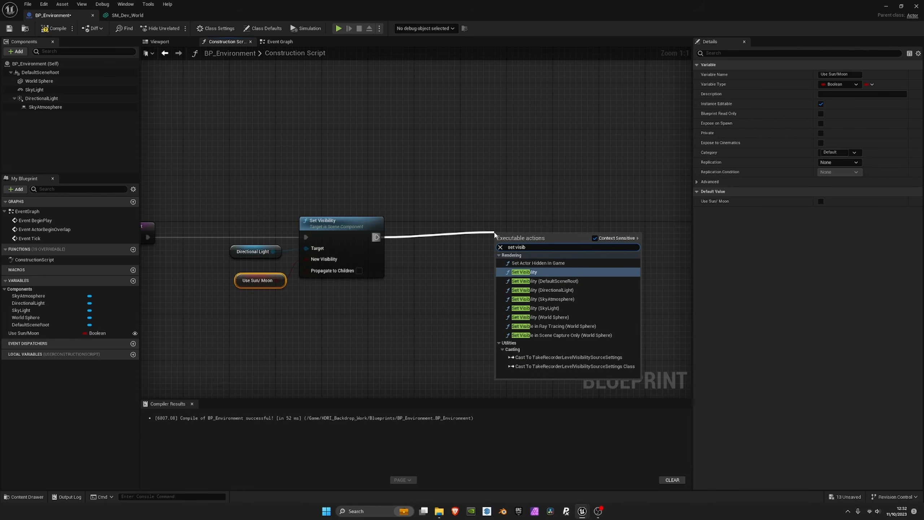
key(Down)
key(Down)
key(Down)
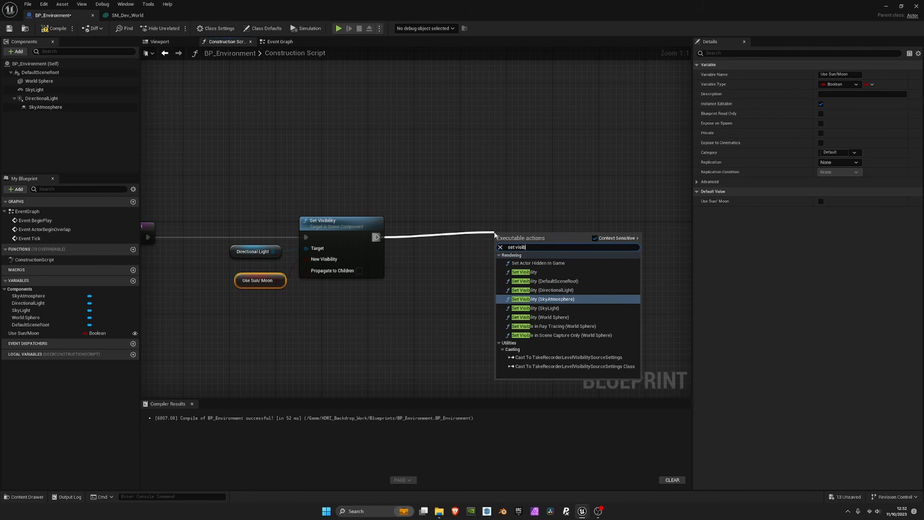
key(Return)
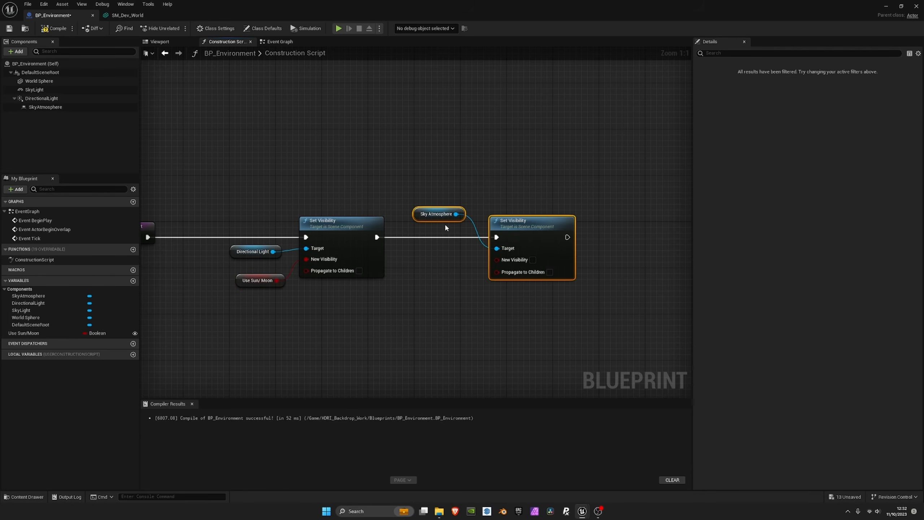
- Move the Sky Atmosphere reference below the execution wire and adjust the position of its Set Visibility node
drag(447, 230, 436, 263)
click(483, 211)
drag(528, 226, 532, 224)
- Enable Propagate to Children on the Directional Light's Set Visibility node
right_drag(434, 284, 460, 256)
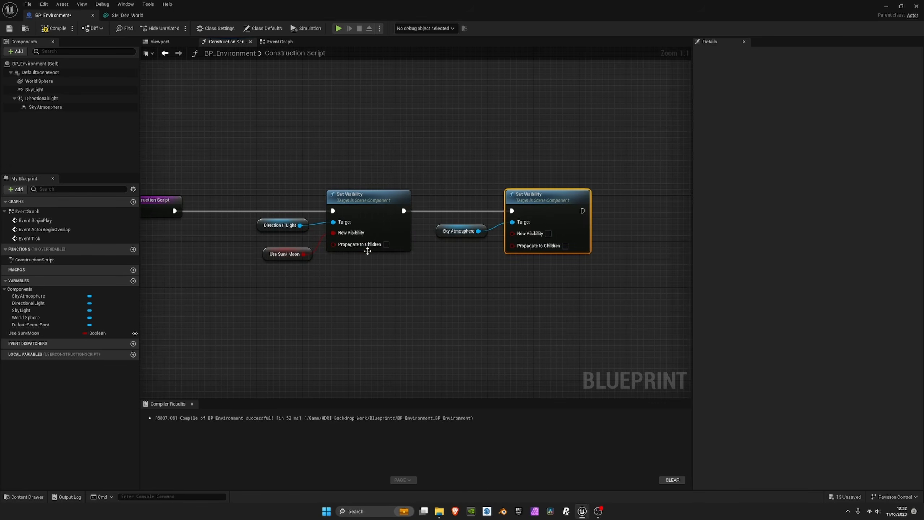
click(386, 245)
right_drag(503, 278, 418, 276)
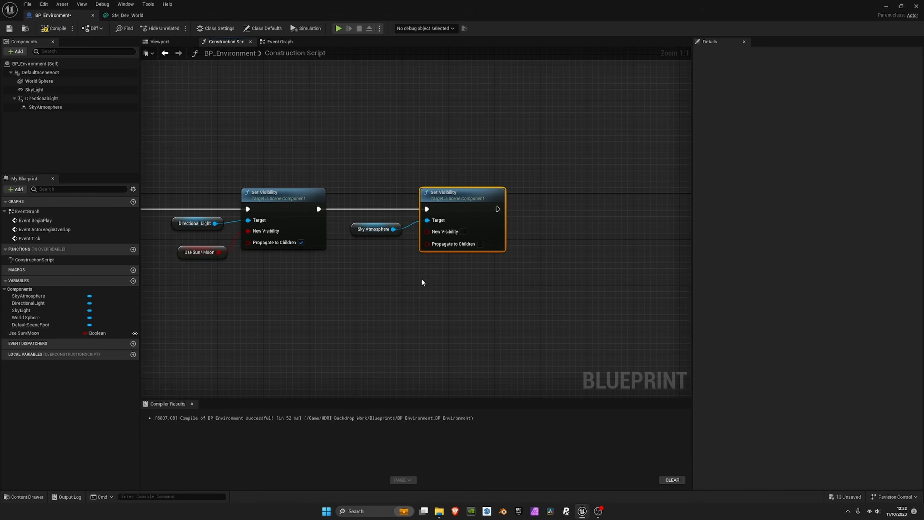
- Promote New Visibility on the Sky Atmosphere's Set Visibility node to a Boolean variable named Use Sky Atmosphere
right_drag(428, 233, 418, 271)
drag(364, 266, 368, 298)
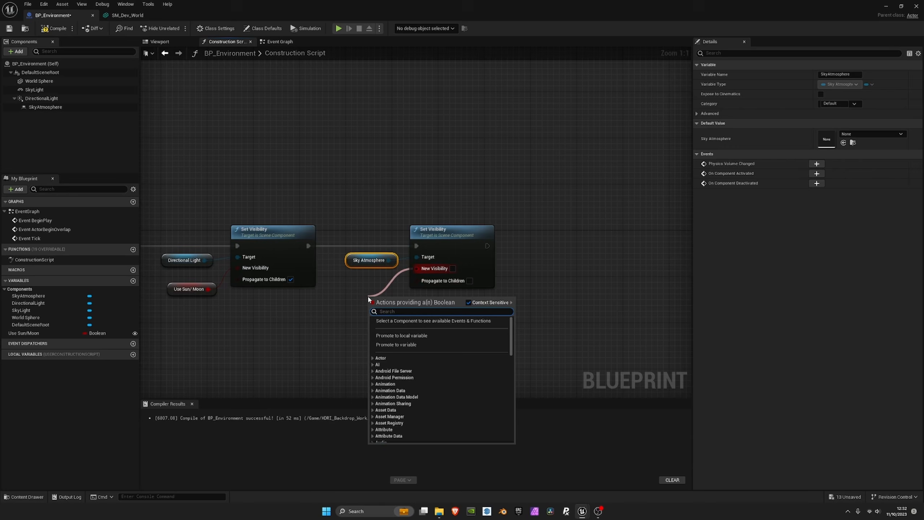
click(395, 344)
text(Us)
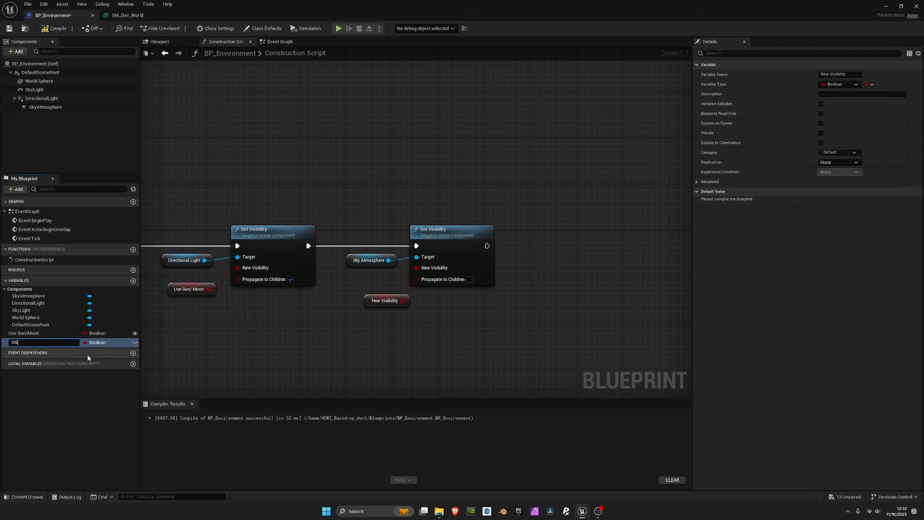
text(e Sky Atmosphere)
key(Return)
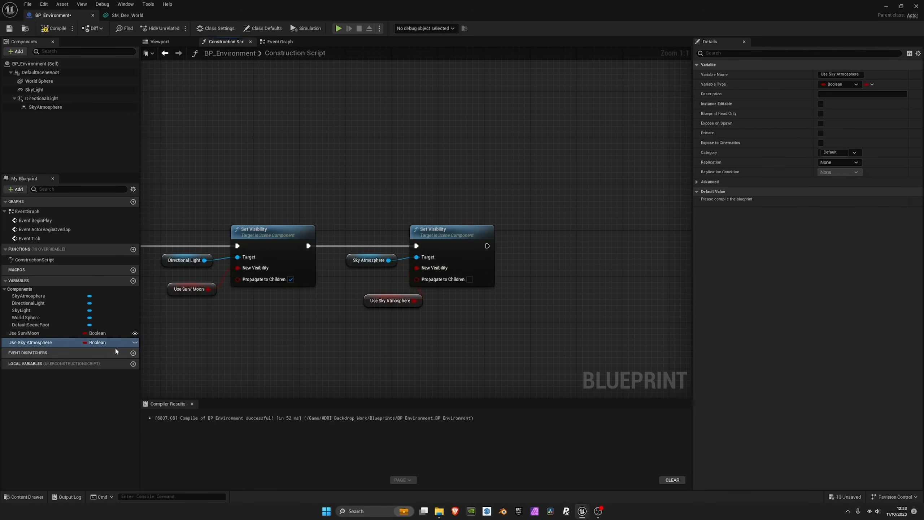
- Make the Use Sky Atmosphere variable instance editable, then compile and save the blueprint
click(134, 342)
click(54, 28)
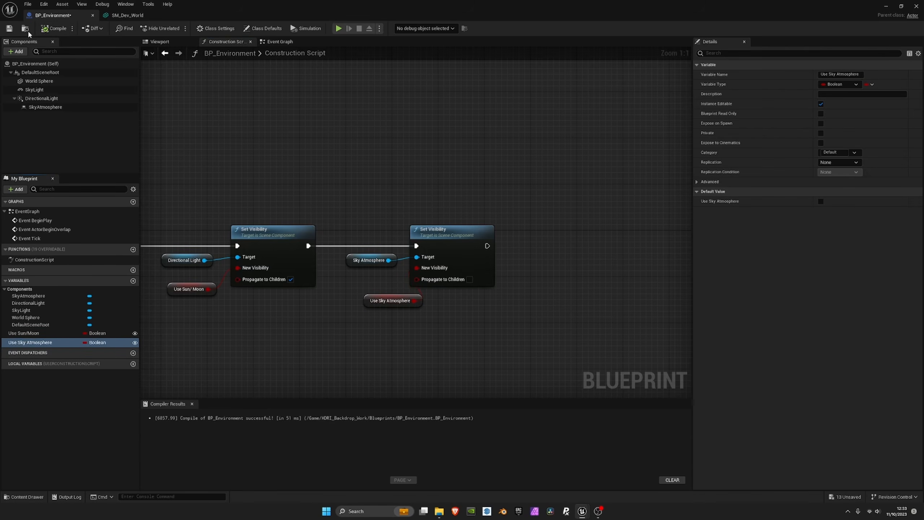
click(8, 29)
- Line up the Use Sky Atmosphere and Use Sun/Moon nodes beneath their component references
drag(376, 295, 358, 277)
right_drag(275, 269, 380, 269)
drag(283, 284, 280, 277)
- Add a Set Intensity node for the Directional Light after the Sky Atmosphere's Set Visibility node and align it with the execution wire
right_drag(534, 224, 357, 212)
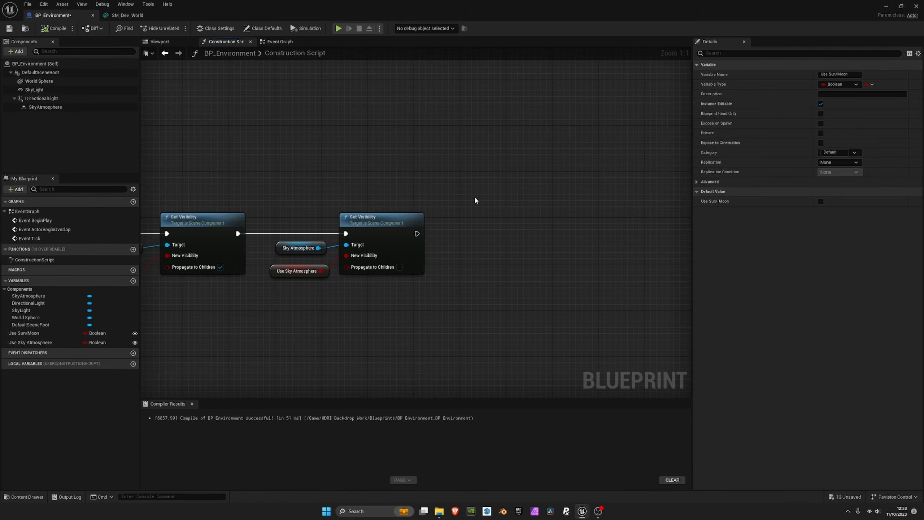
mouse_move(475, 201)
right_down()
mouse_move(346, 183)
mouse_move(462, 199)
right_up()
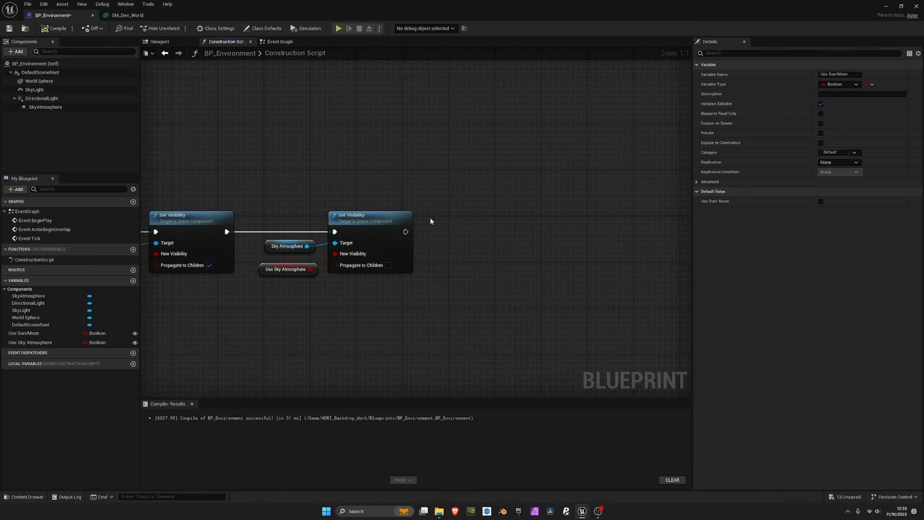
drag(405, 232, 553, 231)
text(set intensit)
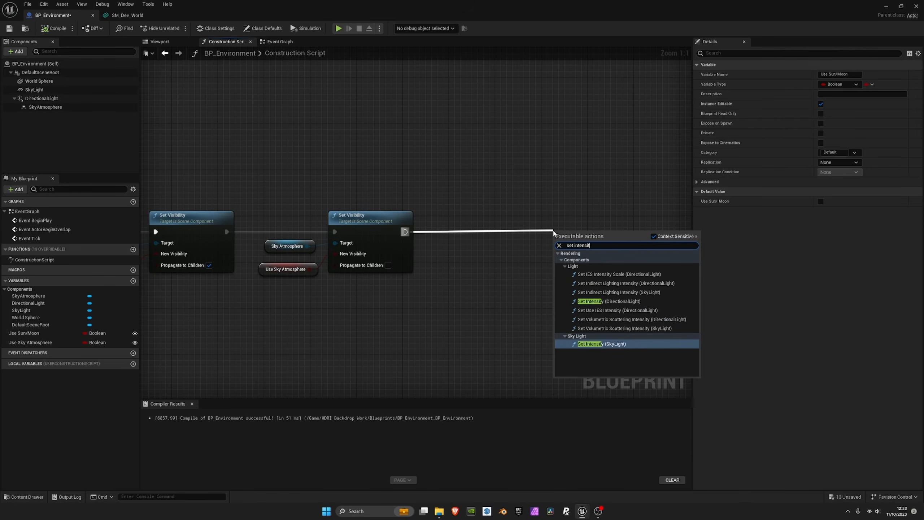
click(608, 301)
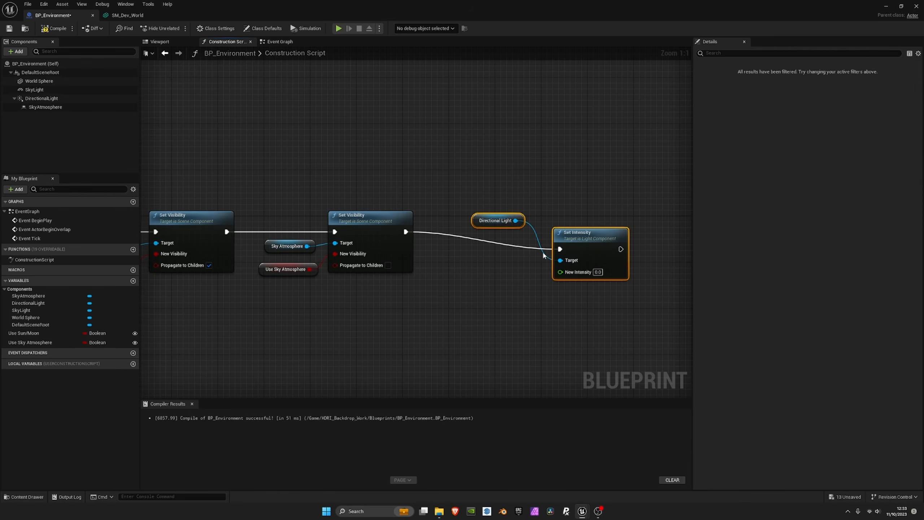
drag(595, 236, 578, 226)
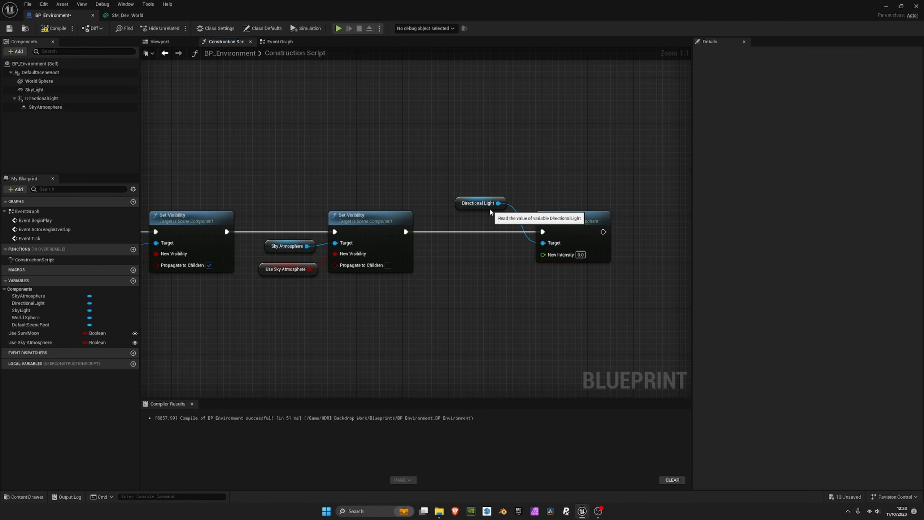
- Move the Directional Light reference below the execution wire and promote Set Intensity's New Intensity to a variable named Sun Intensity
drag(494, 209, 485, 294)
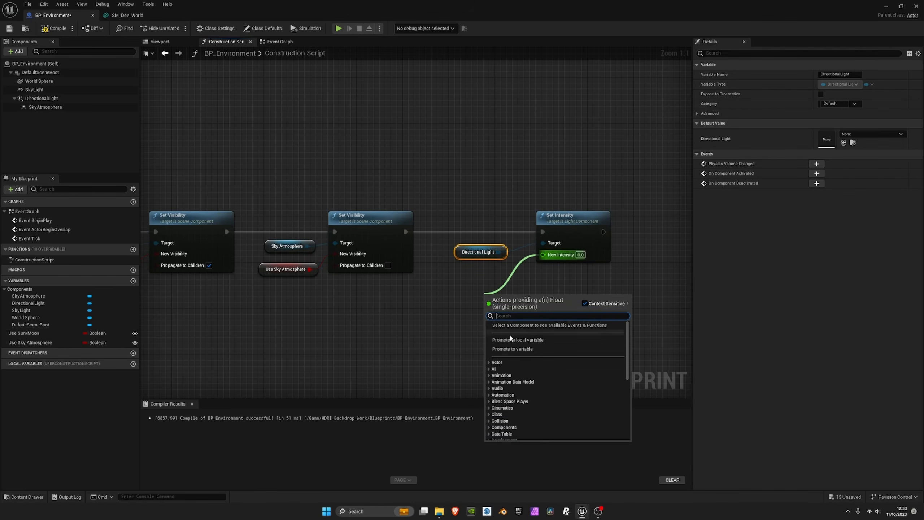
click(512, 348)
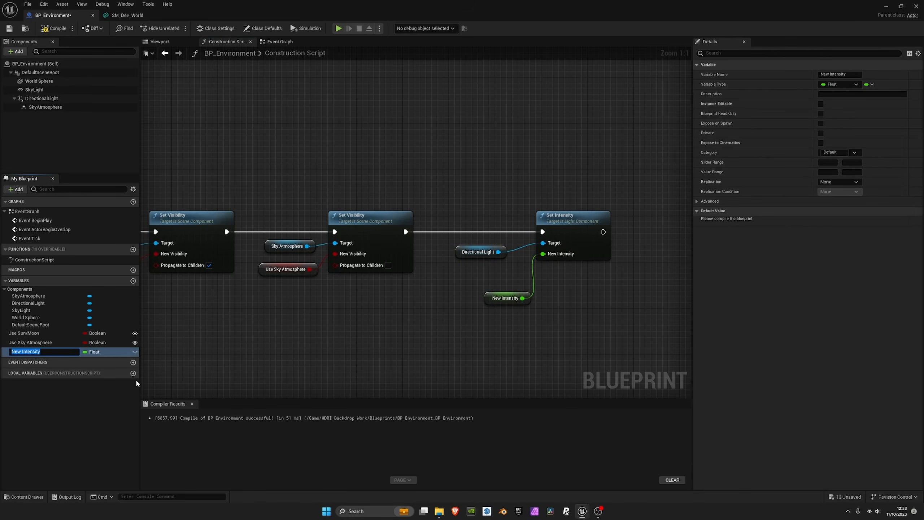
text(Sun Intensity)
key(Return)
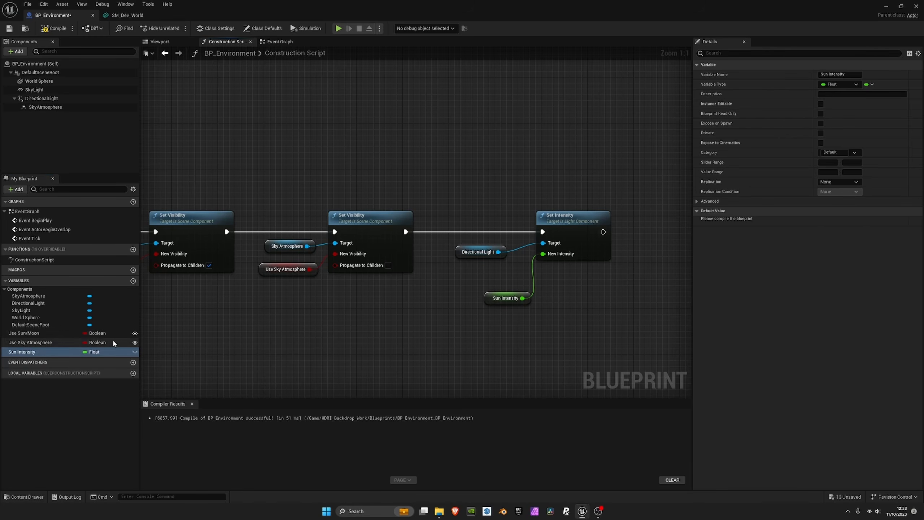
- Make the Sun Intensity variable instance editable, then compile and save the blueprint
click(134, 352)
click(53, 29)
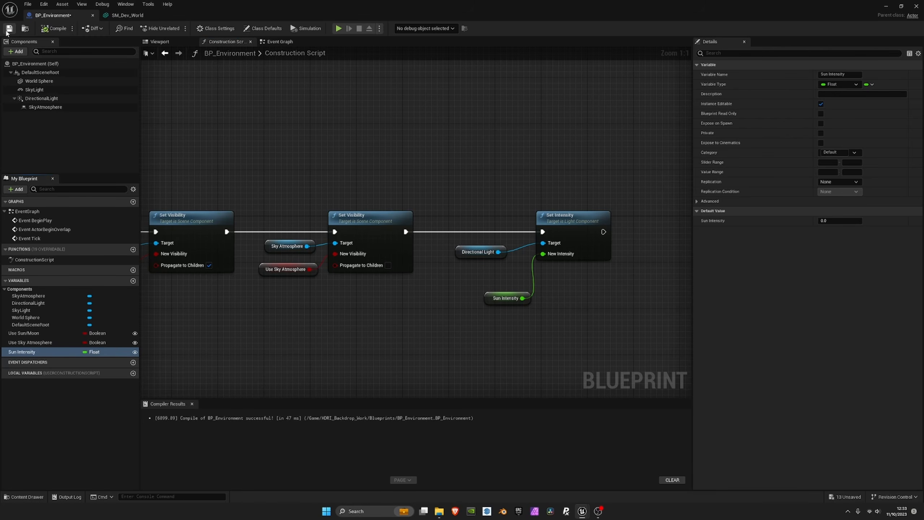
click(9, 28)
- Place the Sun Intensity node beneath the Directional Light reference and set the variable's default value to 3.14
drag(504, 295, 482, 273)
right_drag(547, 235, 386, 218)
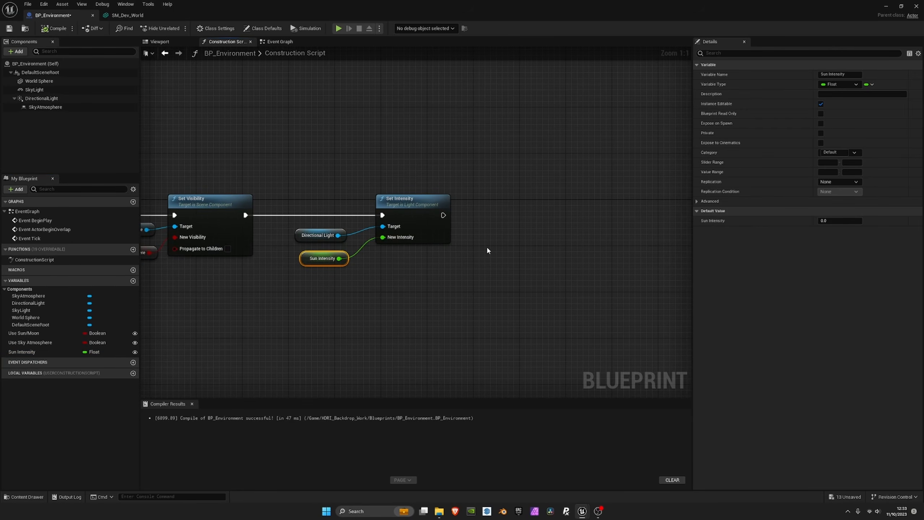
click(833, 222)
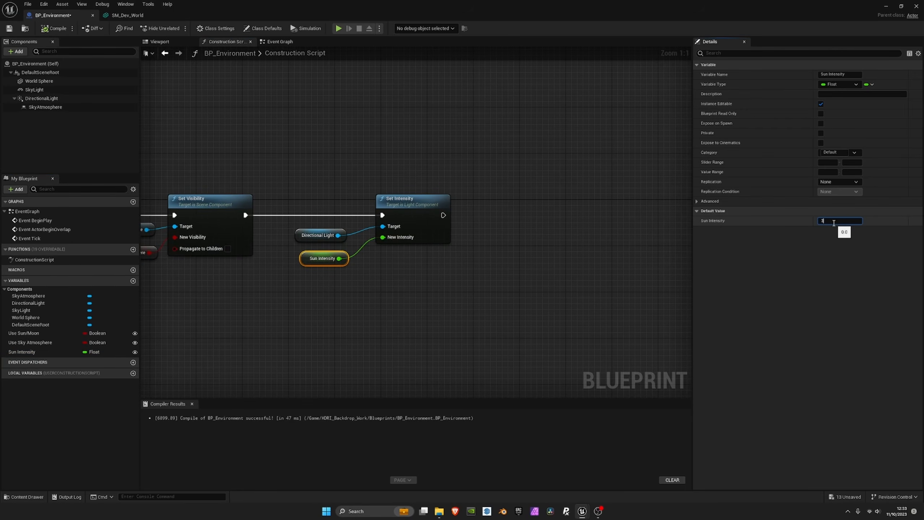
key(Return)
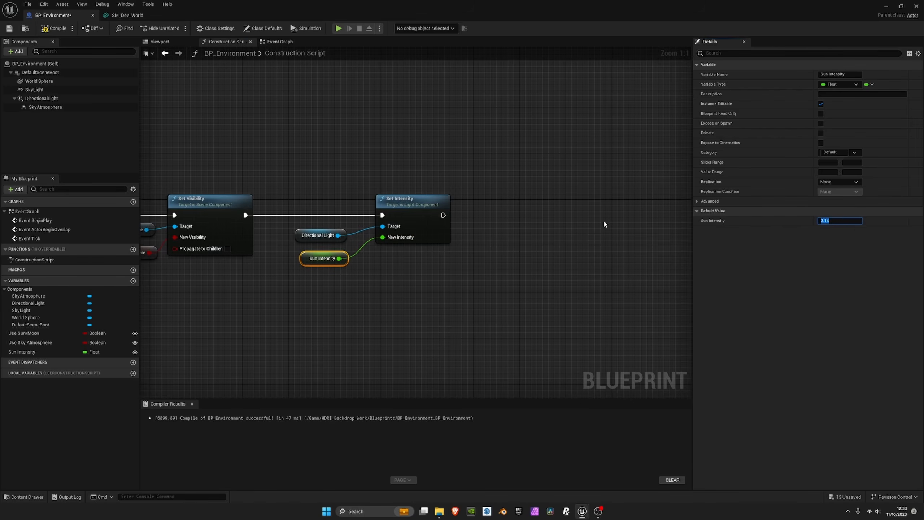
right_drag(522, 170, 441, 186)
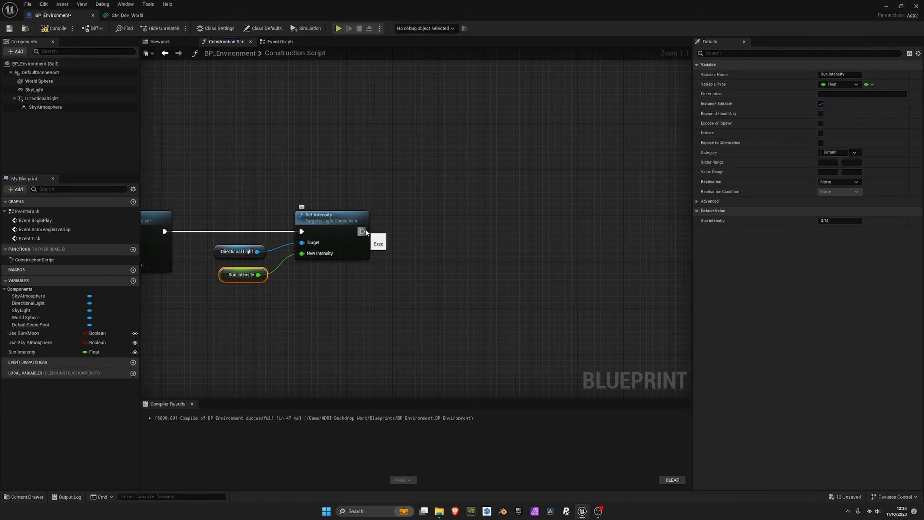
- Add a Set Indirect Lighting Intensity node for the Directional Light, executed after Set Intensity, and line it up with the execution wire
drag(362, 231, 505, 234)
text(sun)
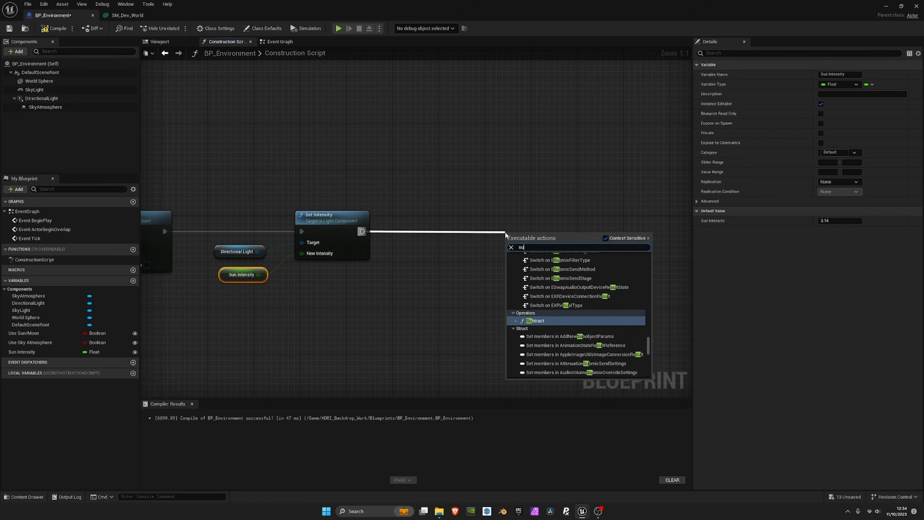
key(BackSpace)
key(BackSpace)
key(BackSpace)
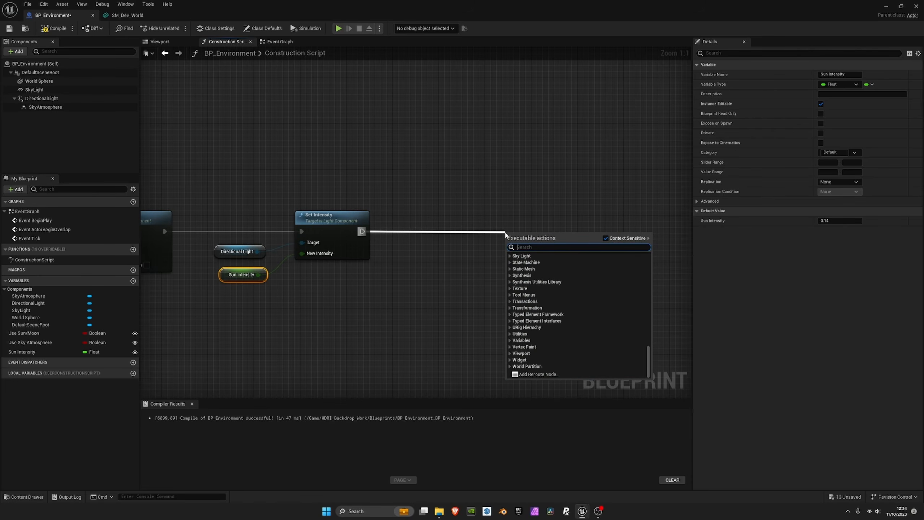
text(set indere)
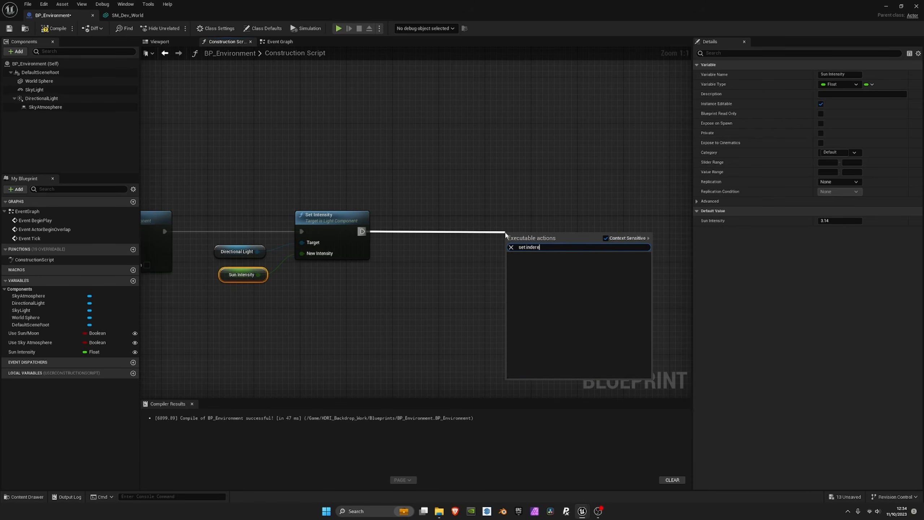
key(BackSpace)
key(BackSpace)
key(BackSpace)
key(BackSpace)
key(BackSpace)
key(BackSpace)
key(BackSpace)
key(BackSpace)
key(BackSpace)
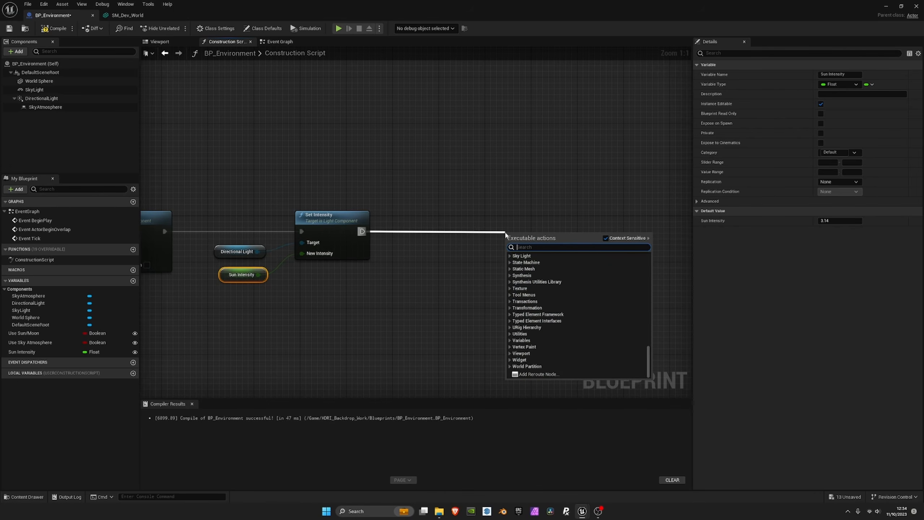
text(set indi)
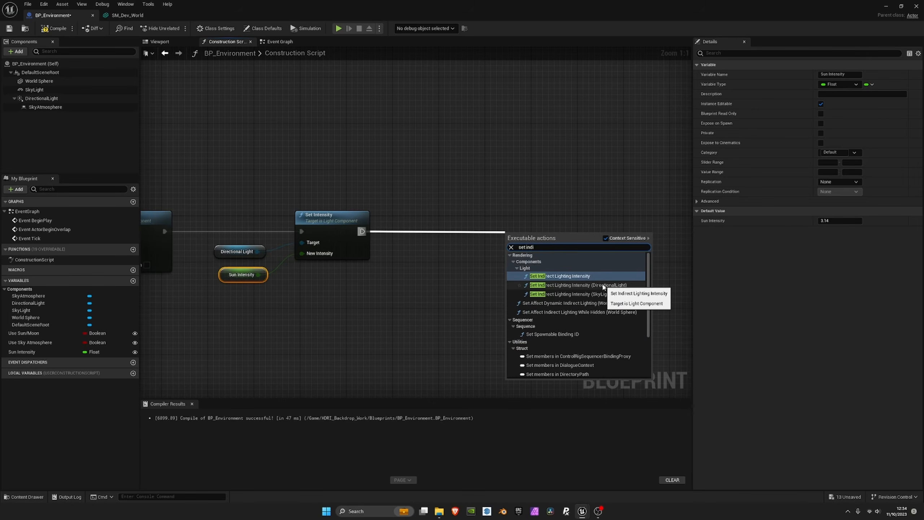
click(567, 275)
drag(523, 228, 507, 217)
click(469, 200)
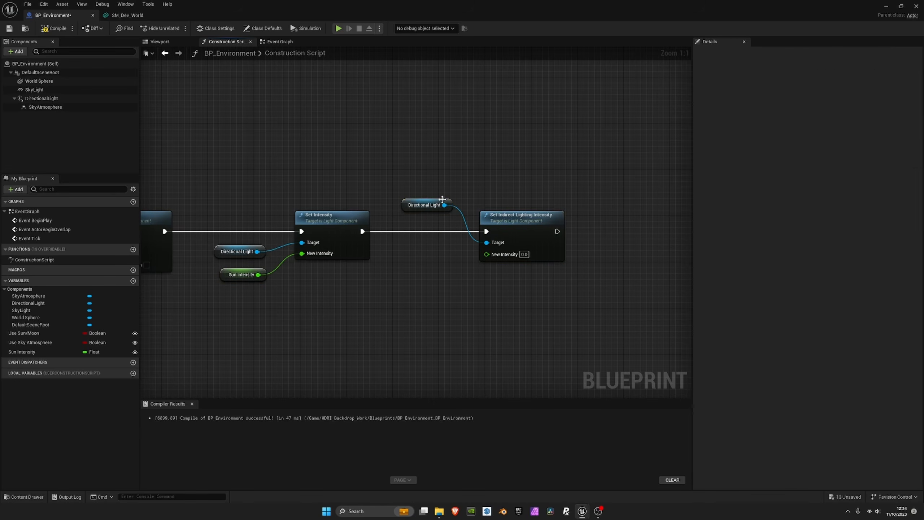
- Move the new Directional Light reference node below the execution wire, beside the Target input of Set Indirect Lighting Intensity
drag(444, 205, 424, 259)
click(458, 178)
click(439, 272)
right_drag(454, 273, 514, 264)
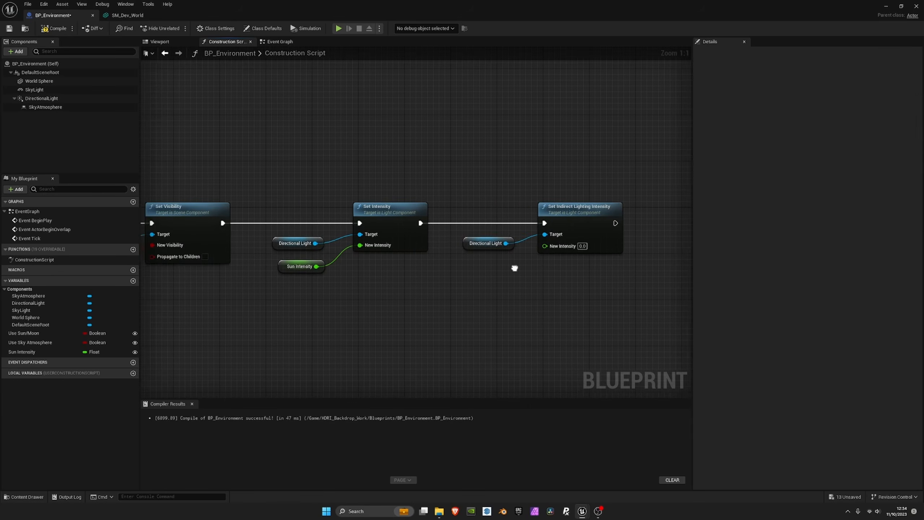
- Promote the New Intensity input to an instance-editable variable named Sun Indirect Lighting and place its node under the Directional Light reference
drag(546, 245, 502, 271)
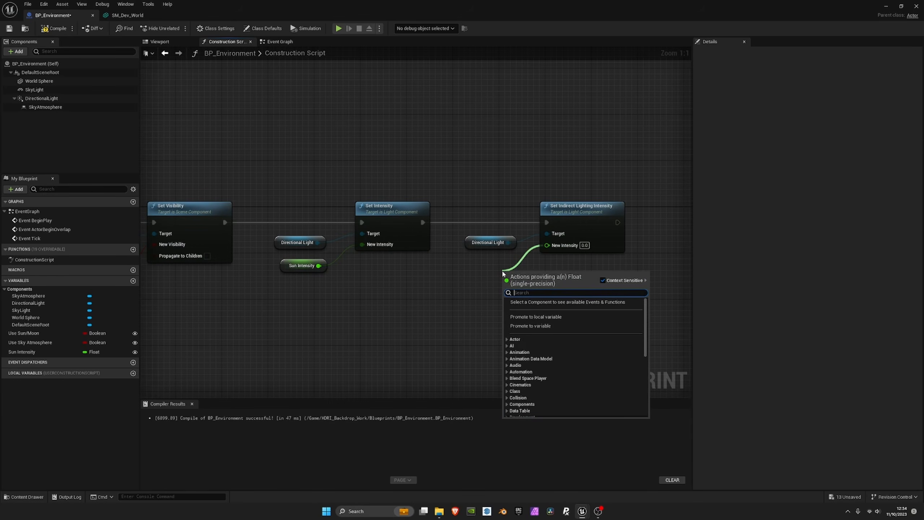
click(535, 326)
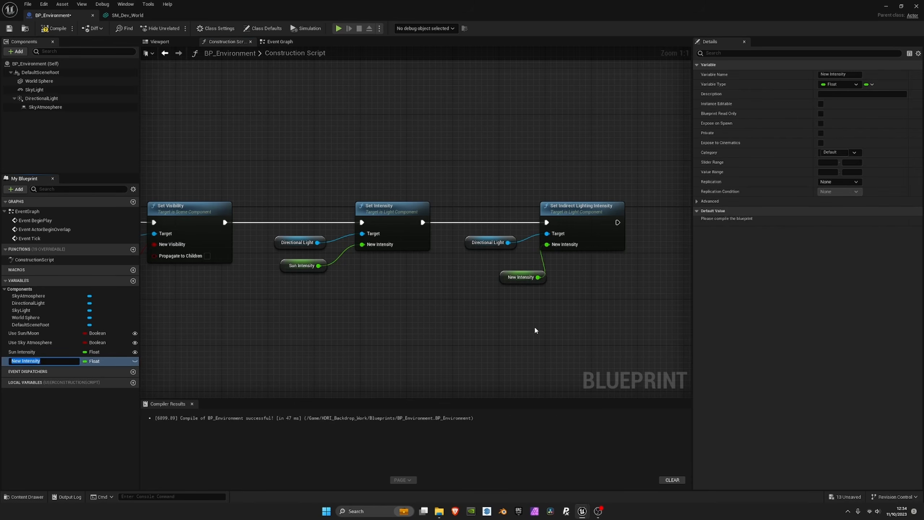
text(Sun Indirect Lighting)
key(Return)
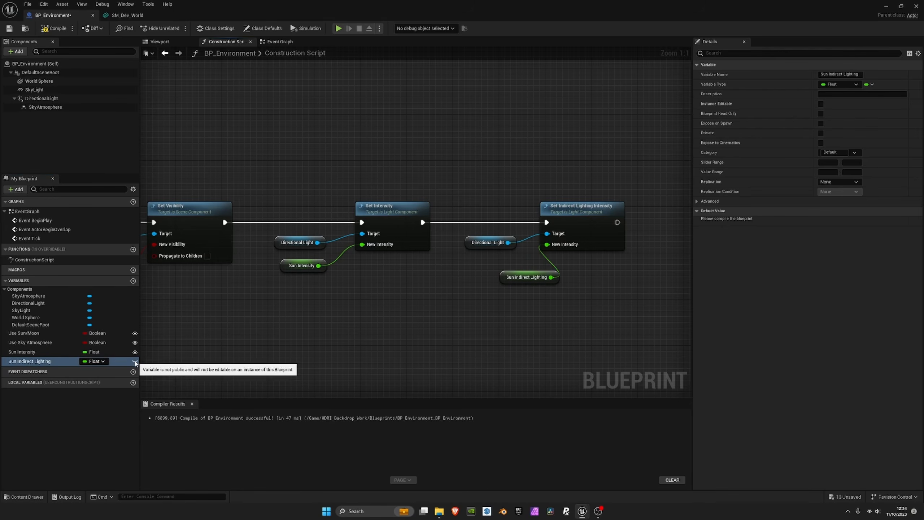
click(134, 361)
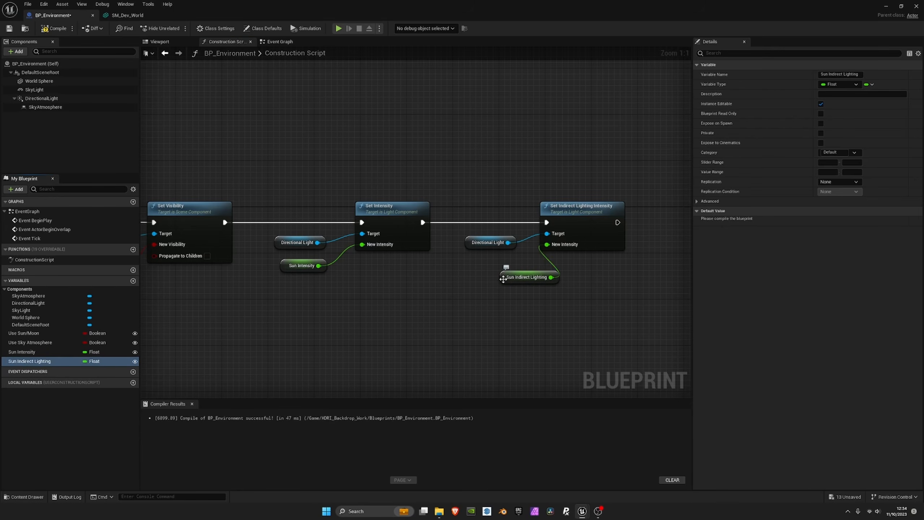
drag(504, 279, 464, 267)
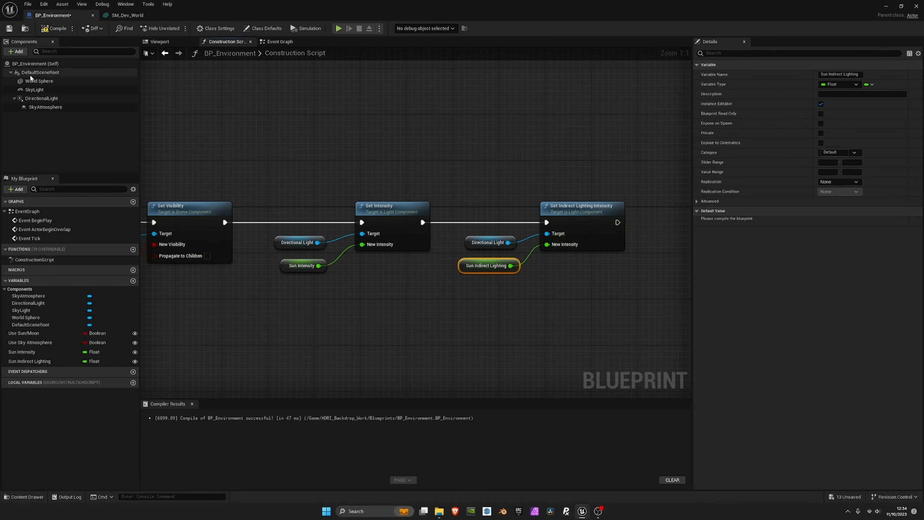
- Check the DirectionalLight component's settings, compile the blueprint and set Sun Indirect Lighting's default value to 1
click(44, 98)
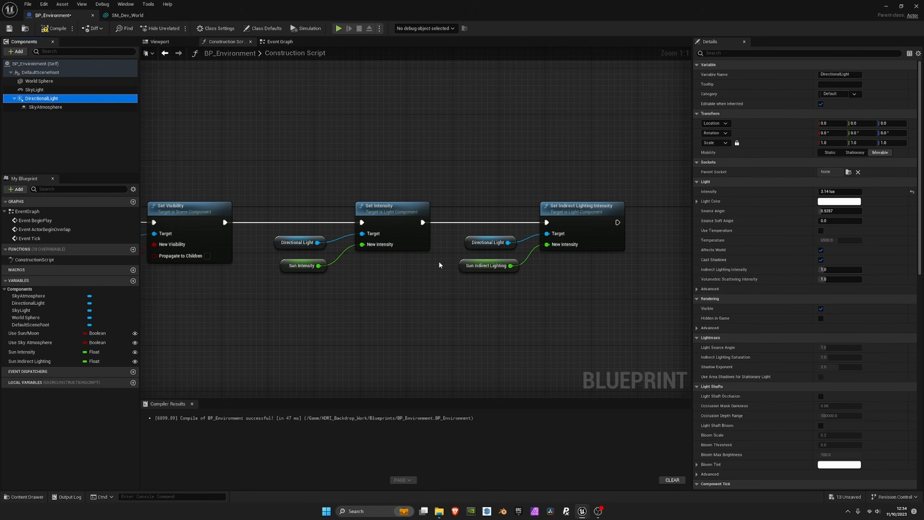
click(483, 265)
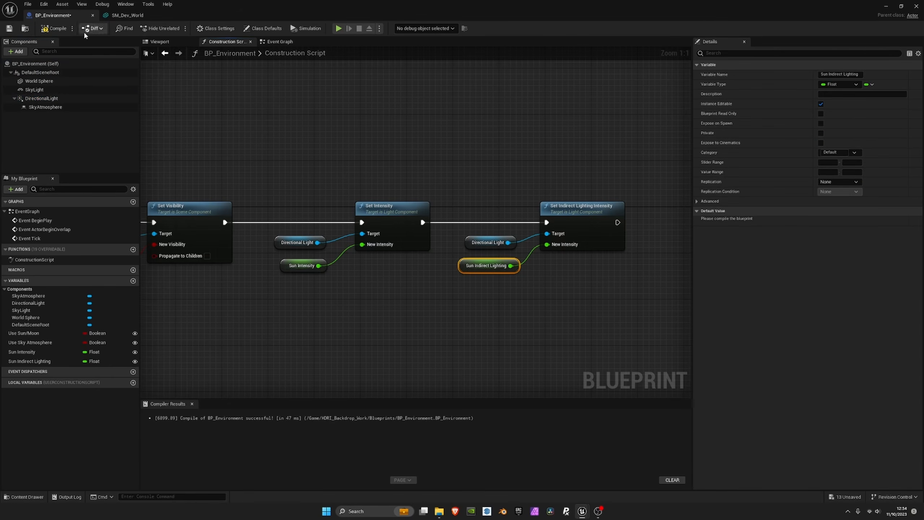
click(54, 28)
click(826, 220)
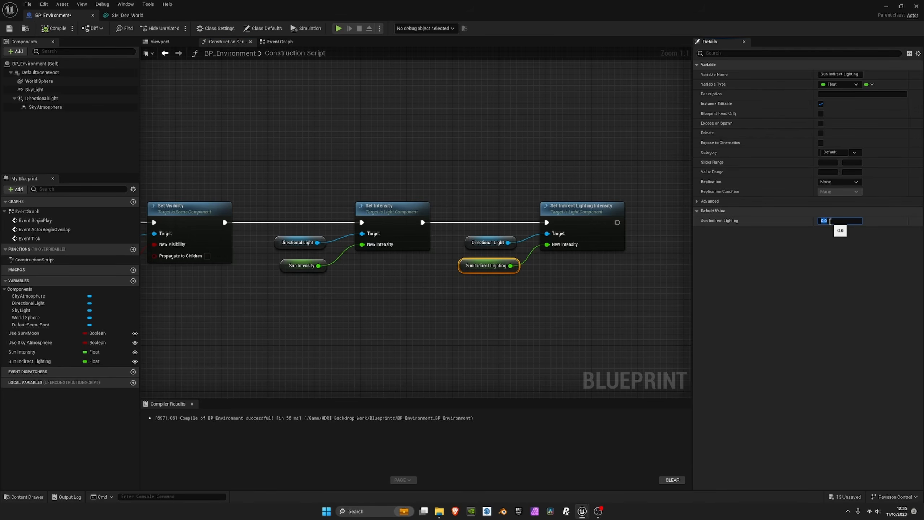
text(1)
key(Return)
- Try a Set Light Color node for the Directional Light after Set Indirect Lighting Intensity, and delete it with its reference
right_drag(591, 244, 363, 251)
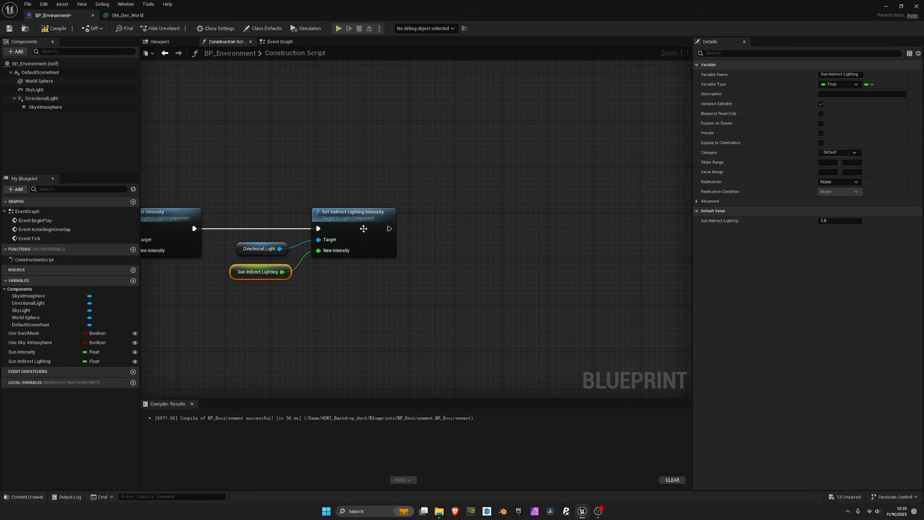
shift+click(250, 250)
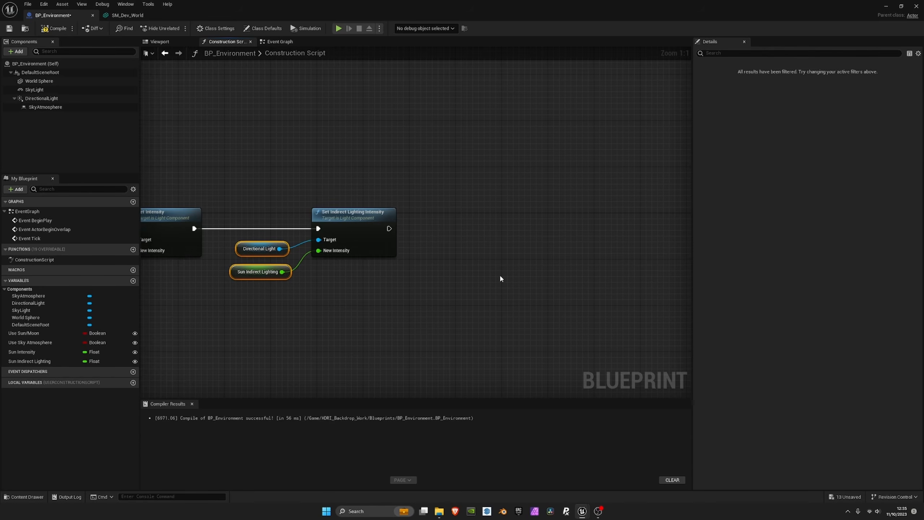
right_drag(414, 236, 420, 257)
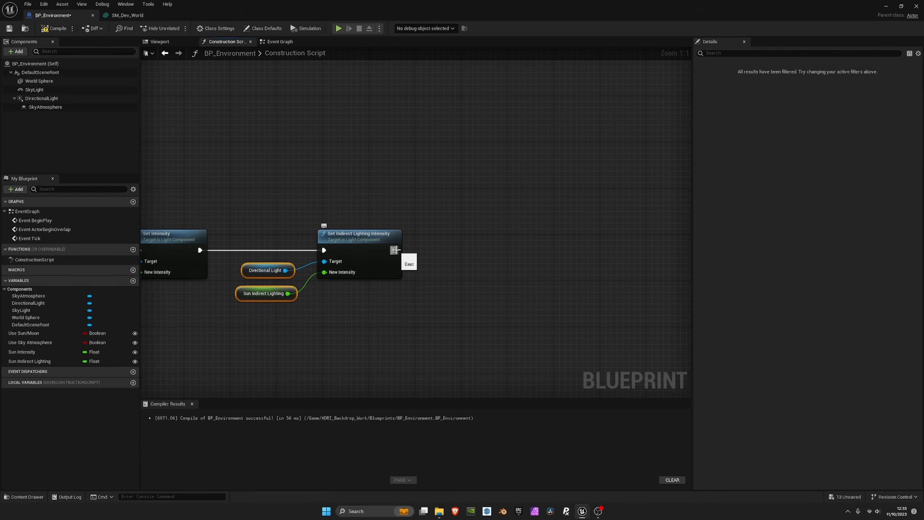
drag(395, 250, 519, 252)
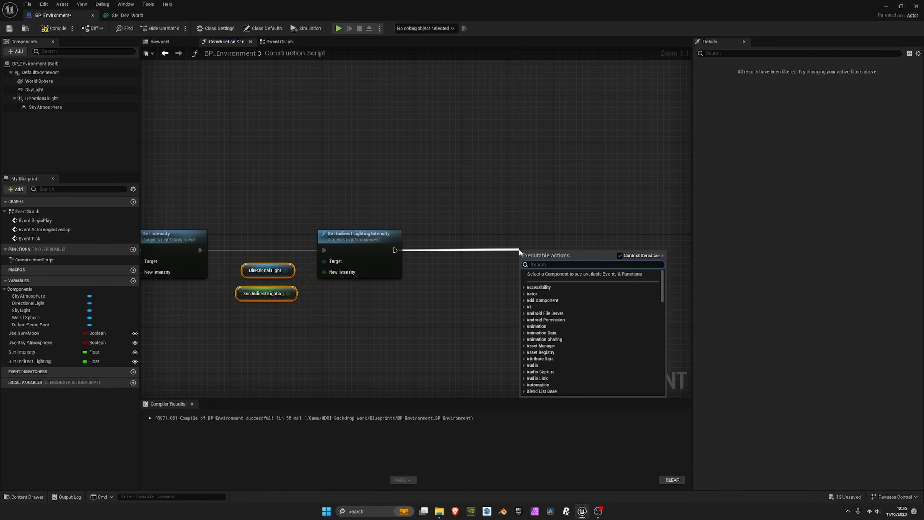
text(set light)
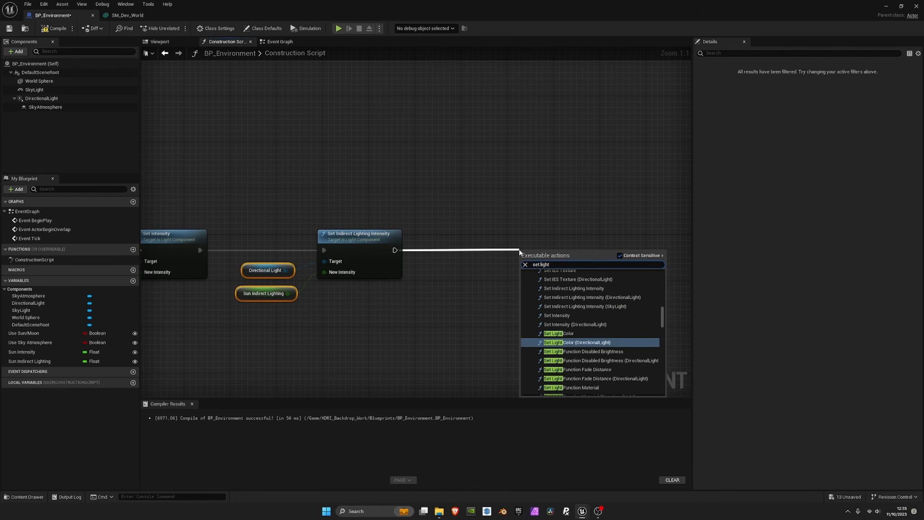
click(567, 342)
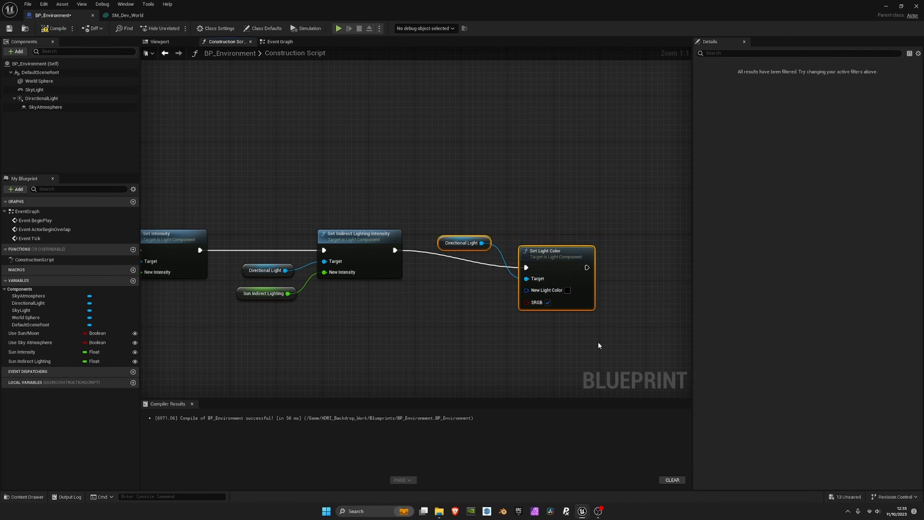
drag(556, 250, 548, 232)
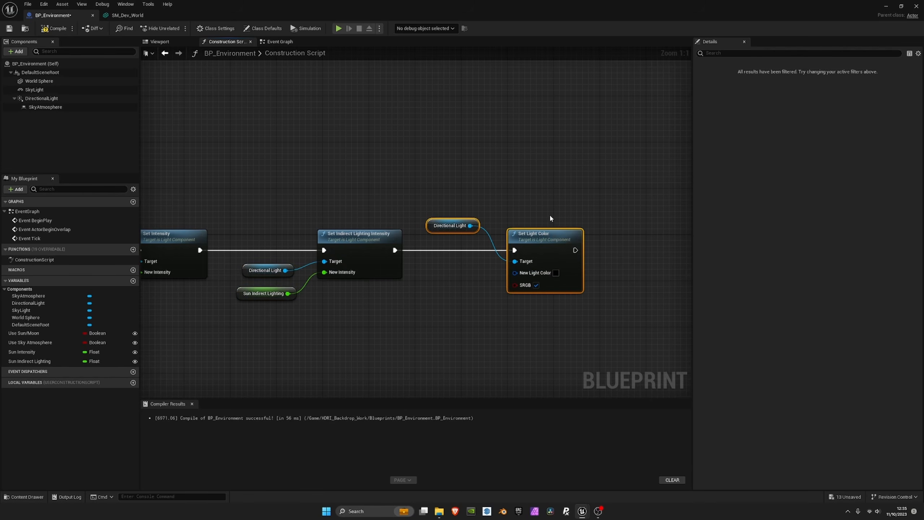
click(550, 217)
drag(460, 230, 471, 275)
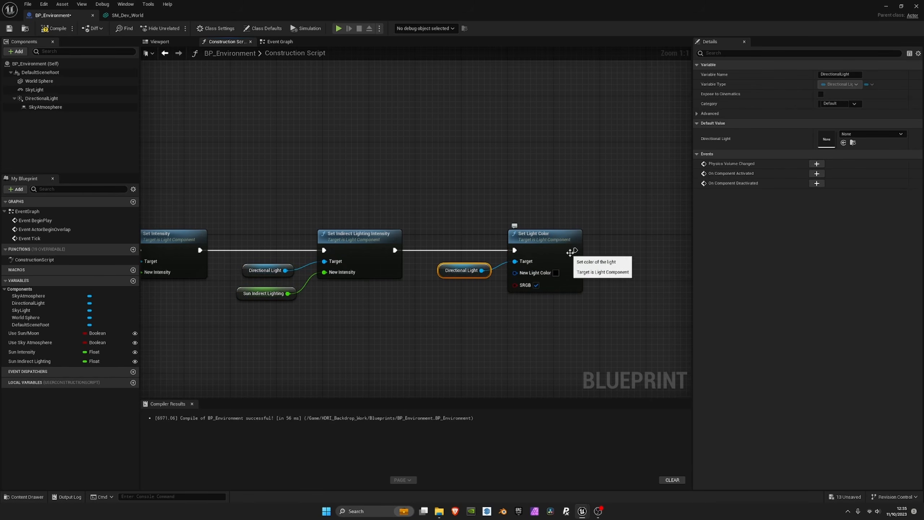
right_drag(616, 242, 546, 230)
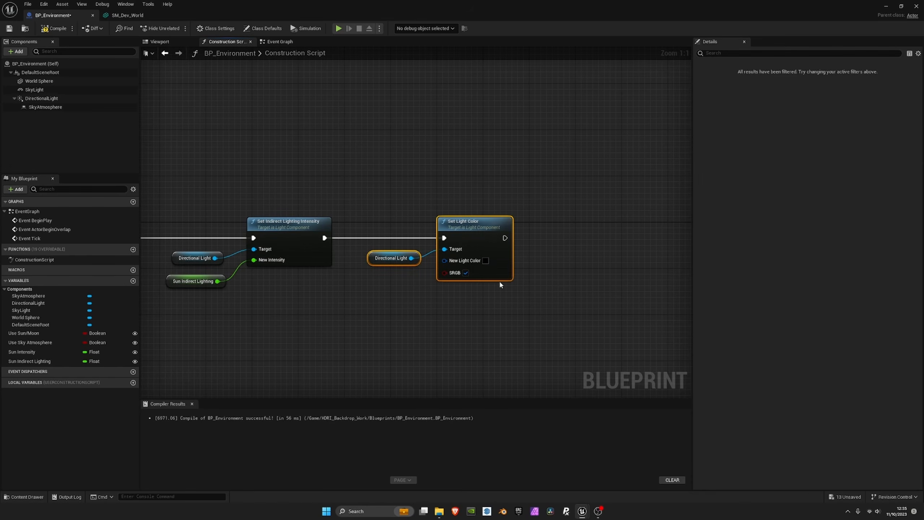
key(Delete)
- Add a Set Light Source Angle node for the Directional Light after Set Indirect Lighting Intensity and arrange both new nodes in line
drag(325, 237, 402, 239)
text(set light sour)
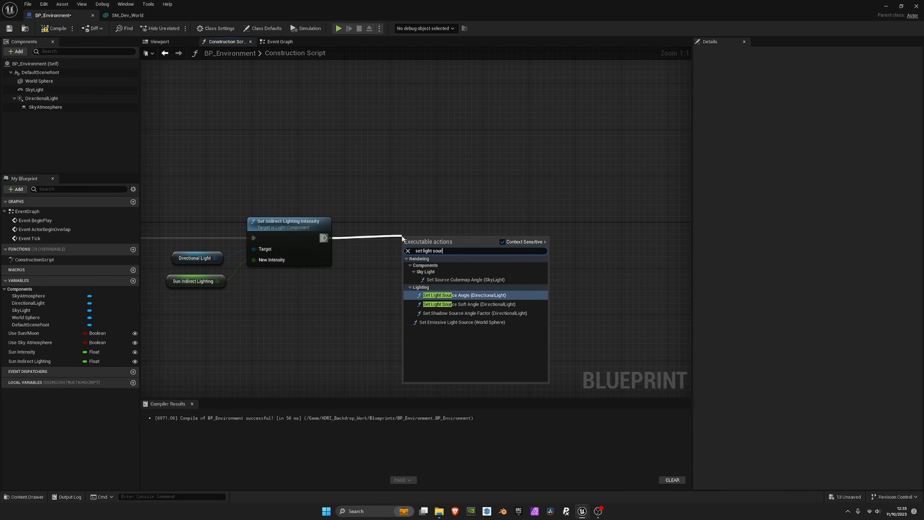
click(484, 295)
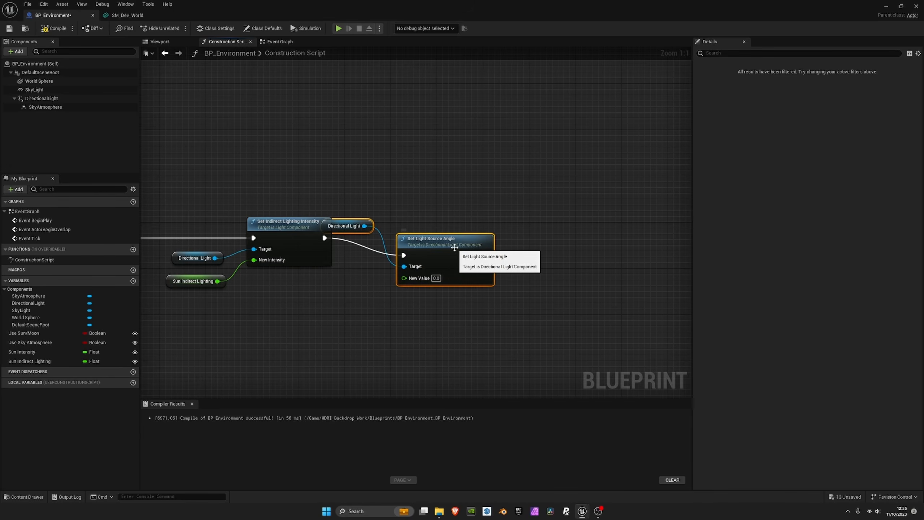
drag(454, 247, 471, 230)
click(374, 218)
drag(374, 218, 378, 264)
drag(363, 212, 465, 301)
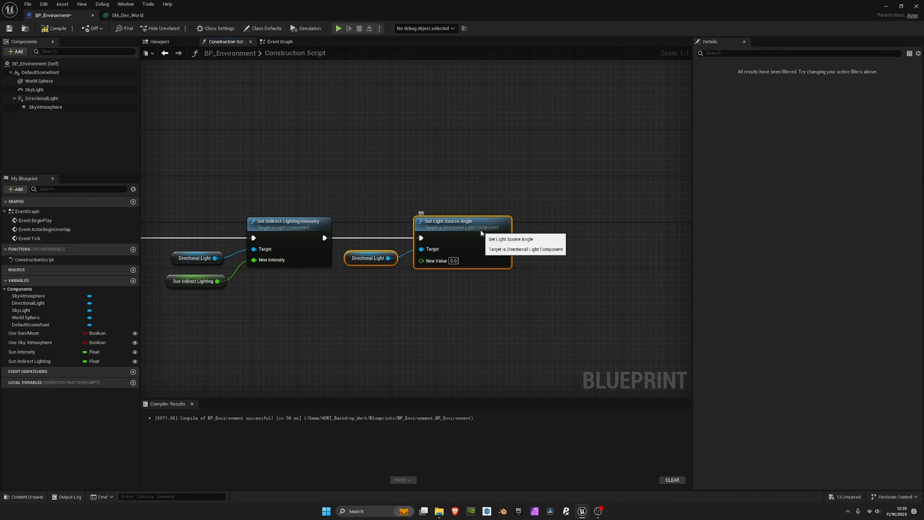
drag(481, 233, 510, 233)
- Promote the New Value input of Set Light Source Angle to an instance-editable variable named Sun Source Angle
drag(450, 260, 412, 284)
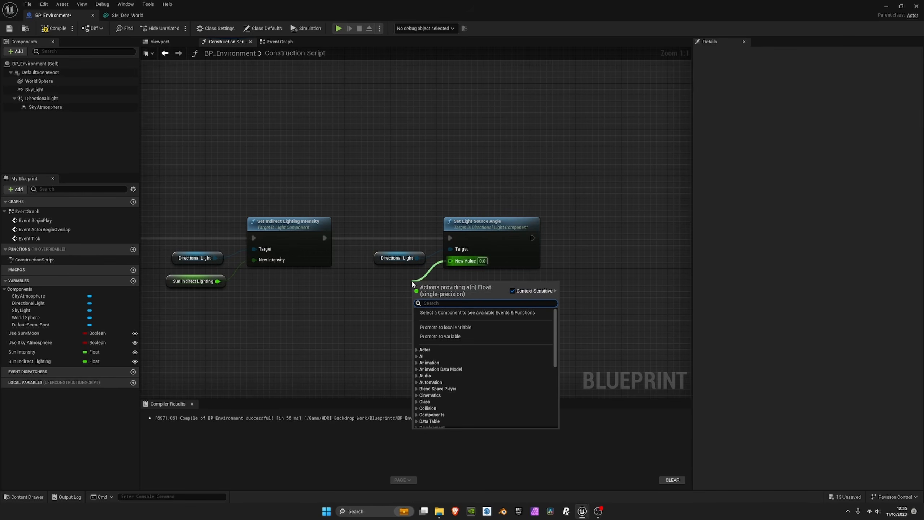
click(443, 336)
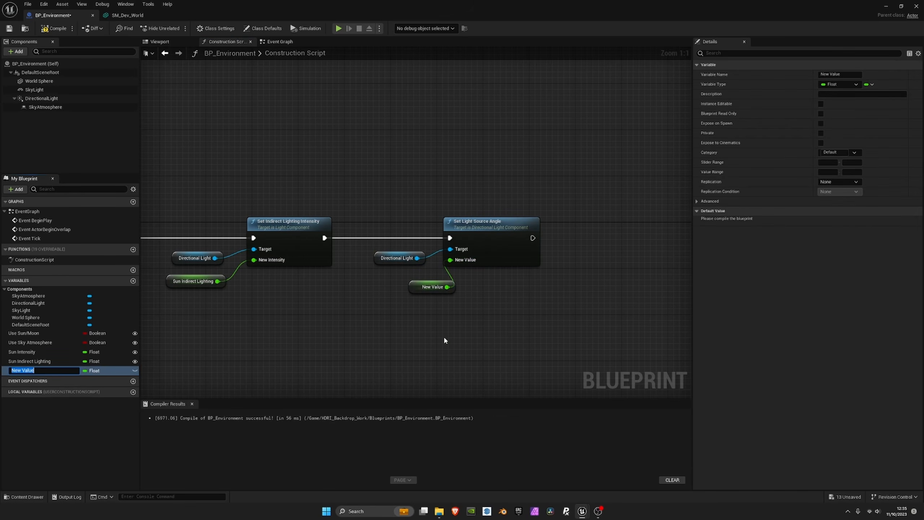
text(Sun Source Angle)
key(Return)
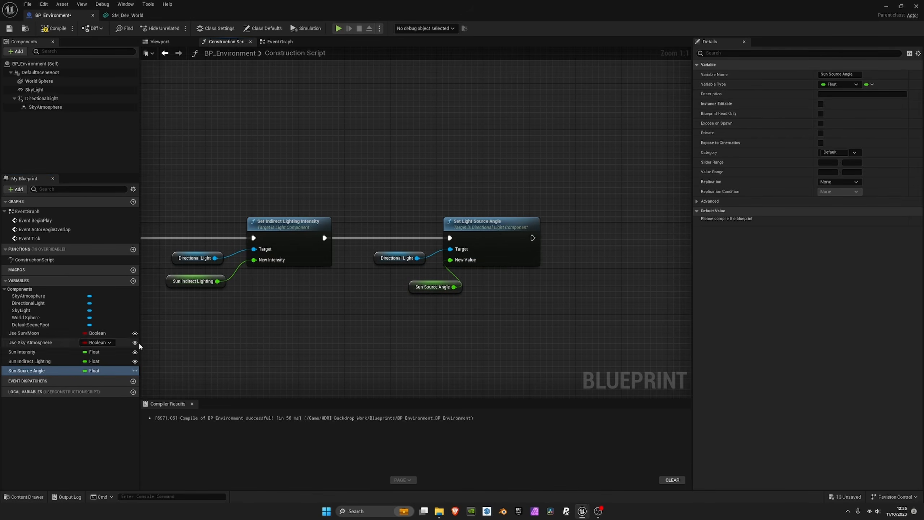
click(135, 370)
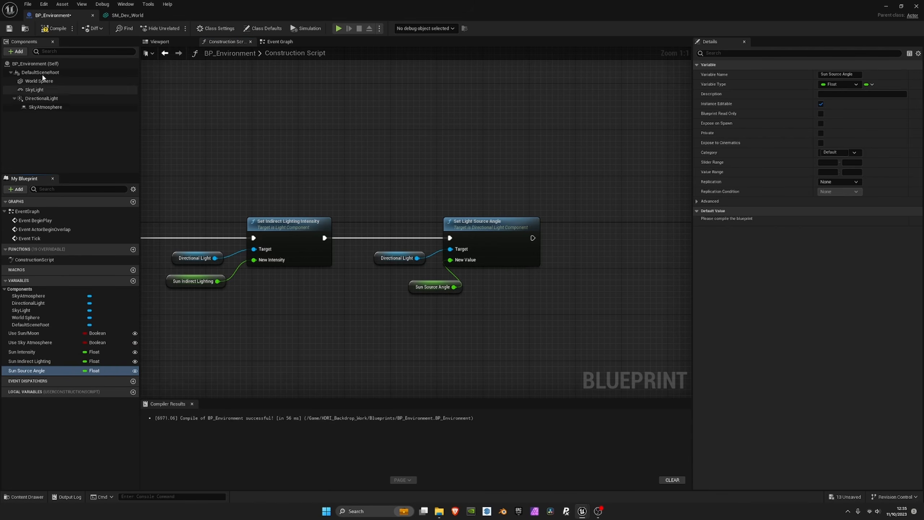
- Compile and save the blueprint, and move the Sun Source Angle node directly under the Directional Light reference
click(52, 28)
click(10, 28)
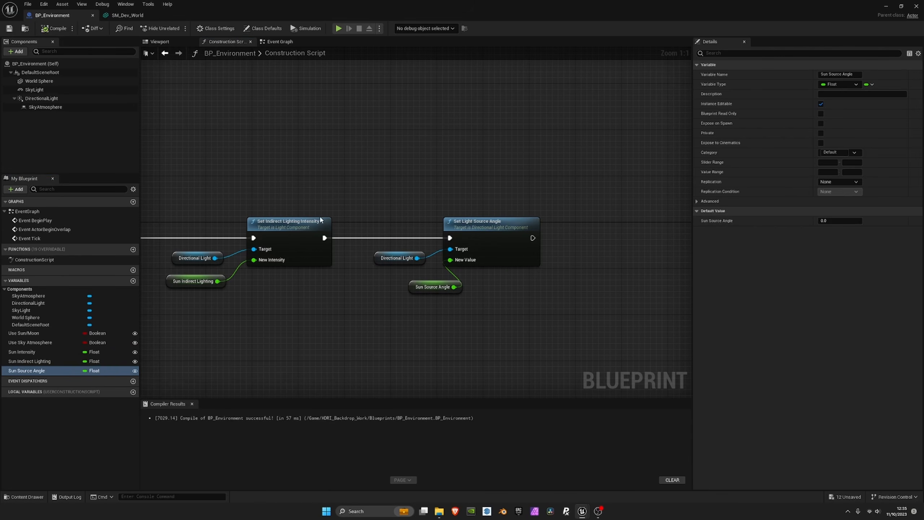
click(393, 259)
drag(411, 293, 377, 281)
- Add a Set World Rotation node for the Directional Light after Set Light Source Angle
right_drag(534, 200, 425, 209)
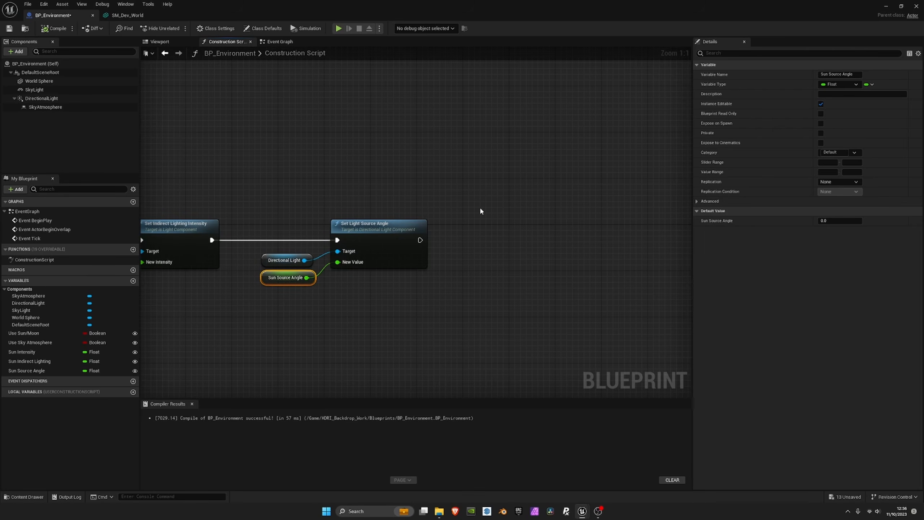
right_drag(481, 209, 421, 217)
drag(360, 249, 449, 250)
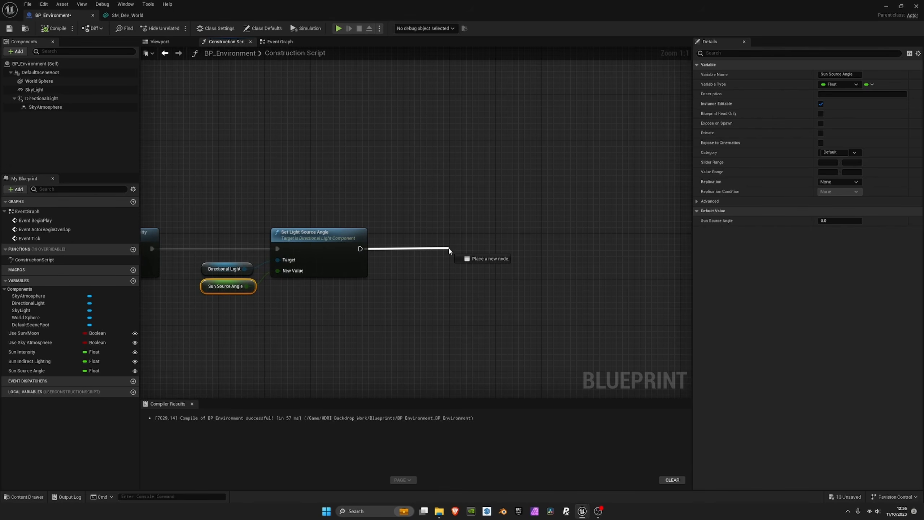
drag(450, 249, 449, 251)
drag(448, 251, 448, 250)
text(set wo)
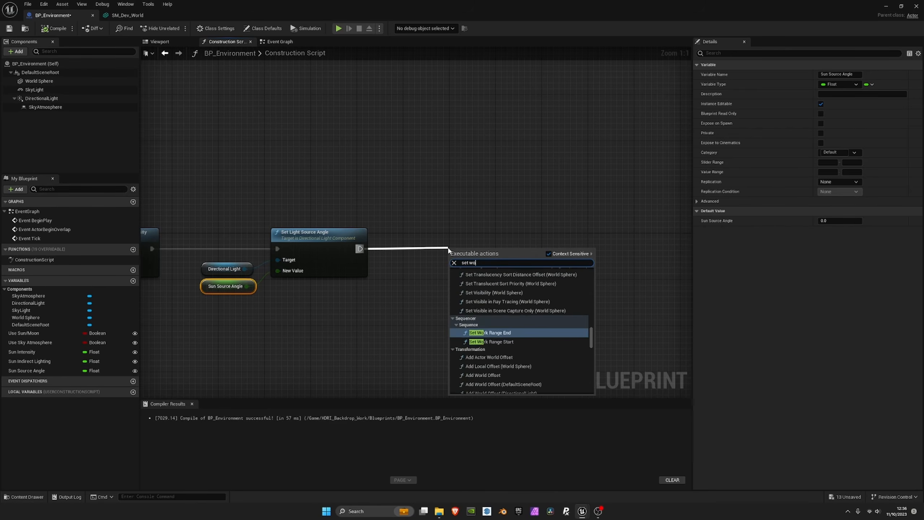
text(rld rotat)
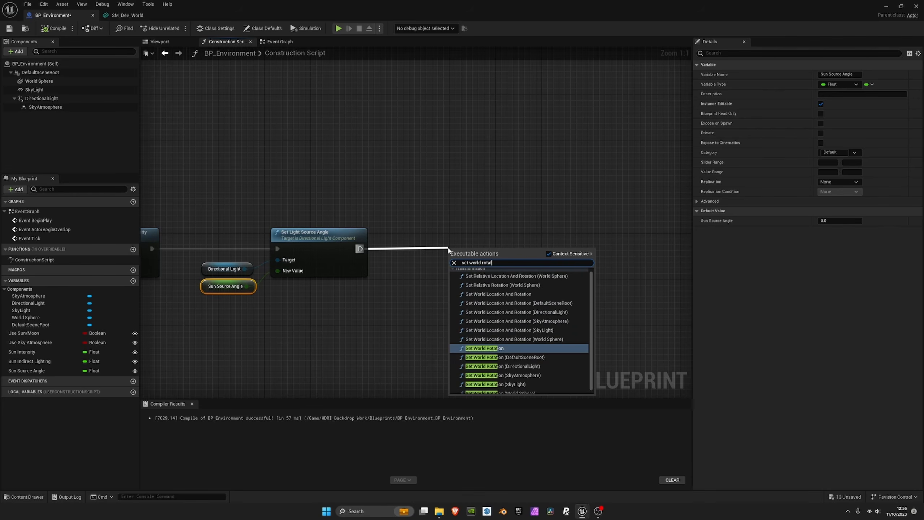
click(520, 366)
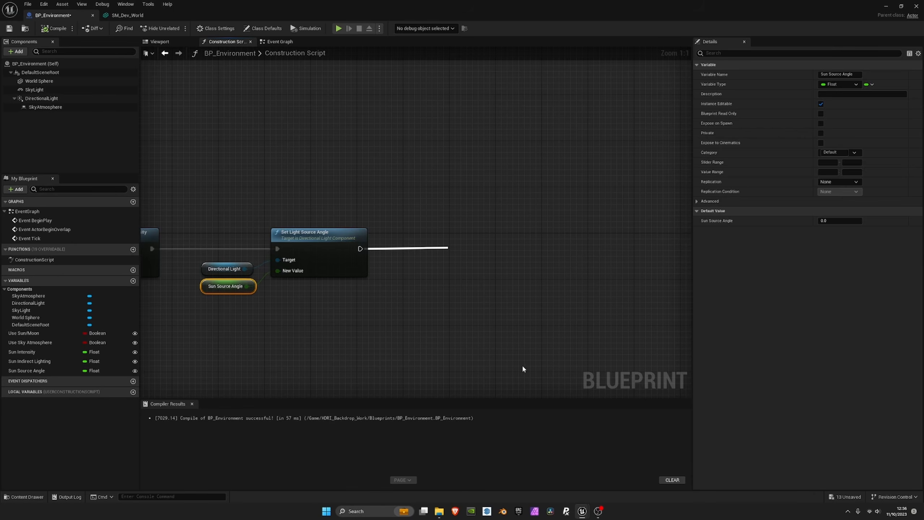
- Line up the Set World Rotation node with the chain and move its Directional Light reference beside the Target input
drag(506, 232, 511, 235)
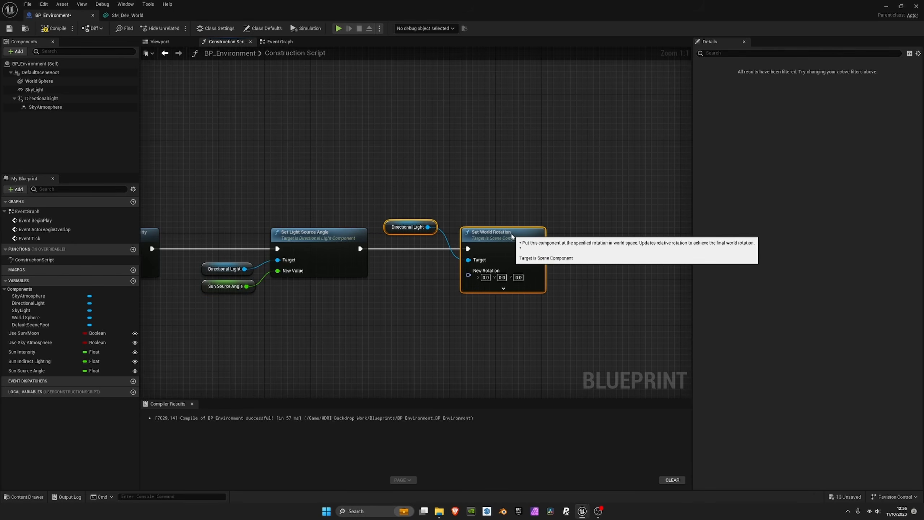
click(403, 230)
drag(404, 231, 415, 271)
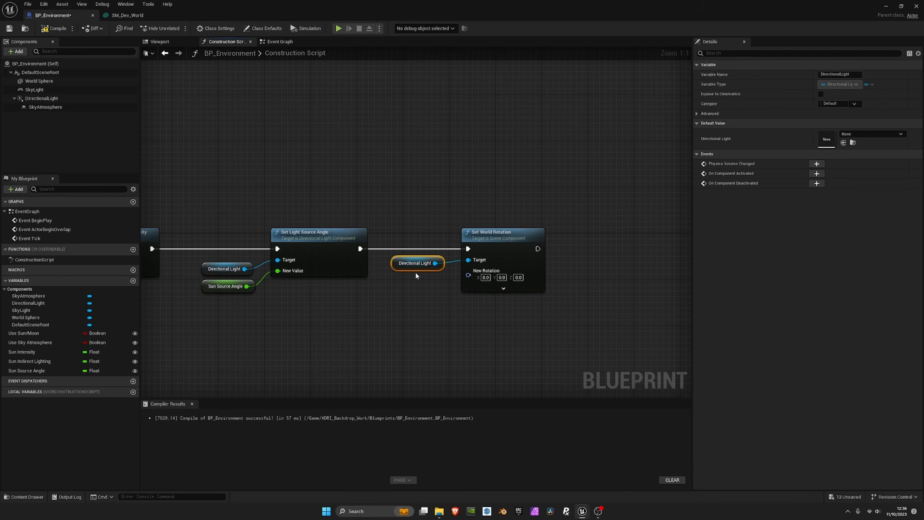
- Split the New Rotation struct pin of Set World Rotation into separate roll, pitch and yaw inputs
click(503, 288)
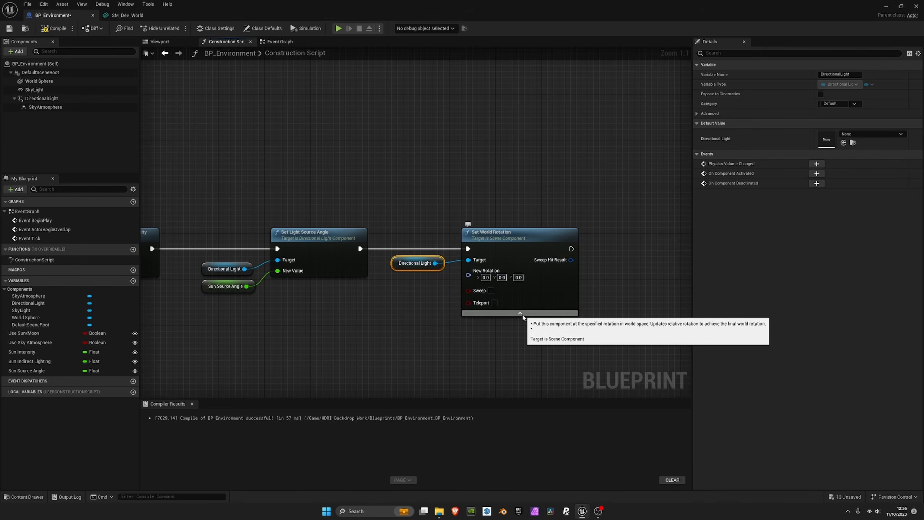
click(519, 313)
right_click(468, 276)
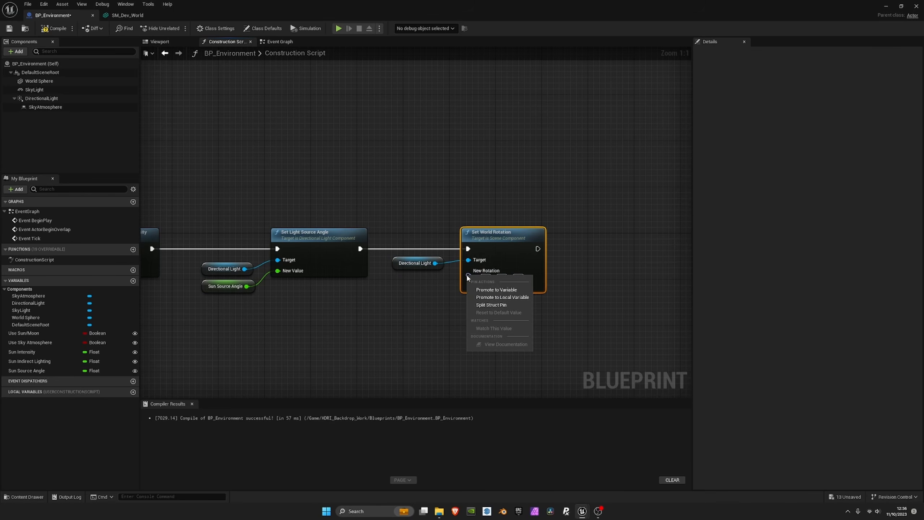
click(488, 295)
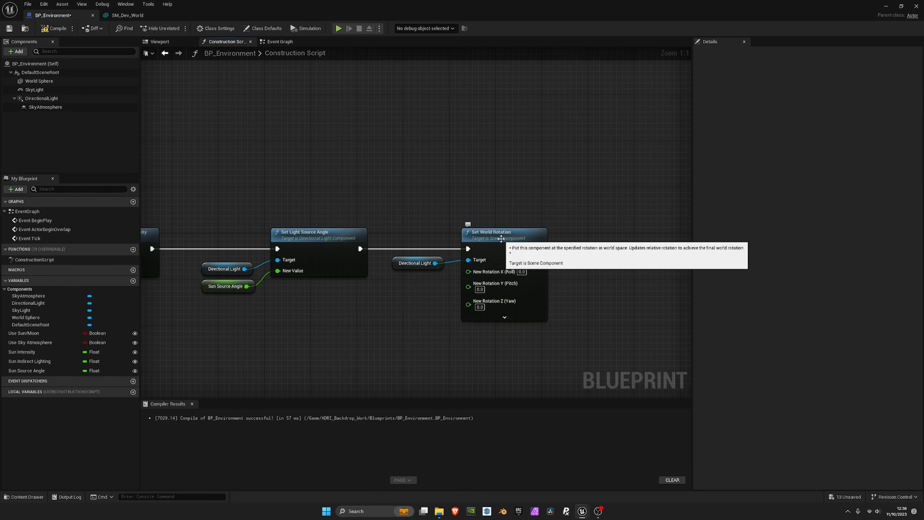
click(603, 278)
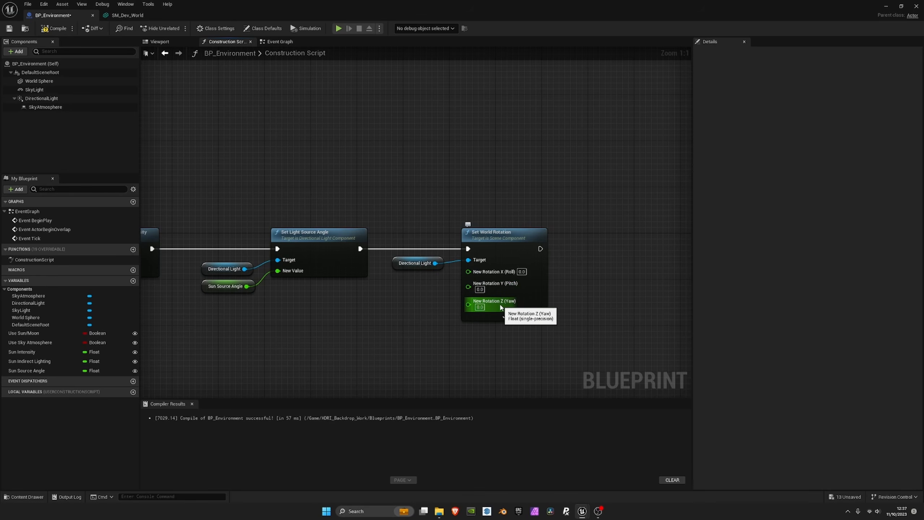
- Promote New Rotation Y (Pitch) to a variable named Sun Inclination and place its node under the Directional Light reference
drag(468, 286, 419, 299)
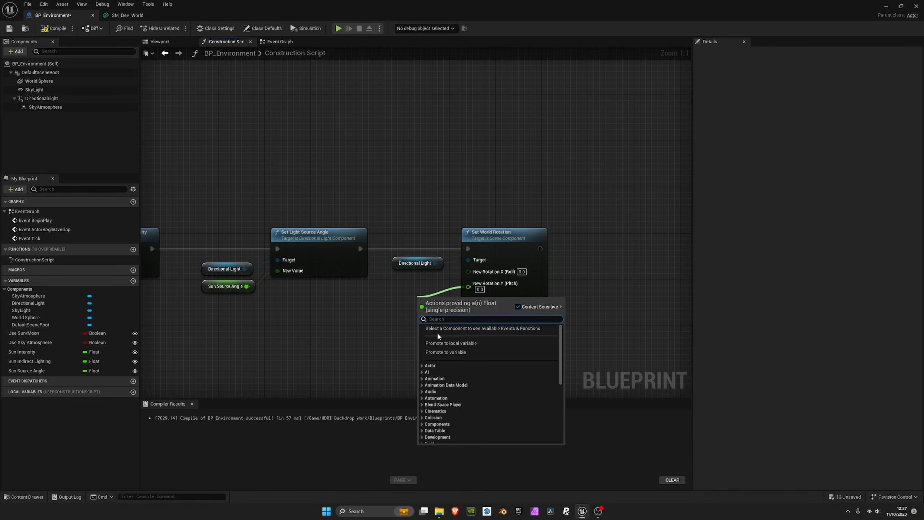
click(448, 352)
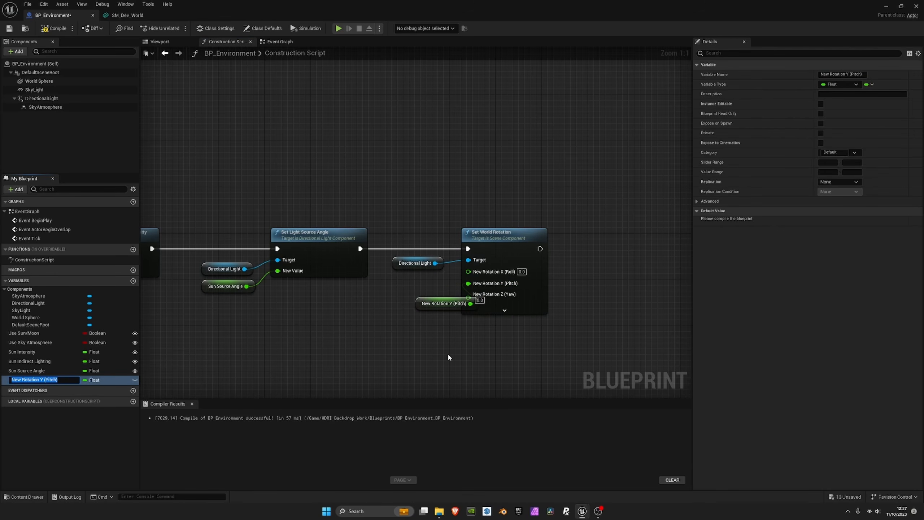
text(Sun Inclination)
key(Return)
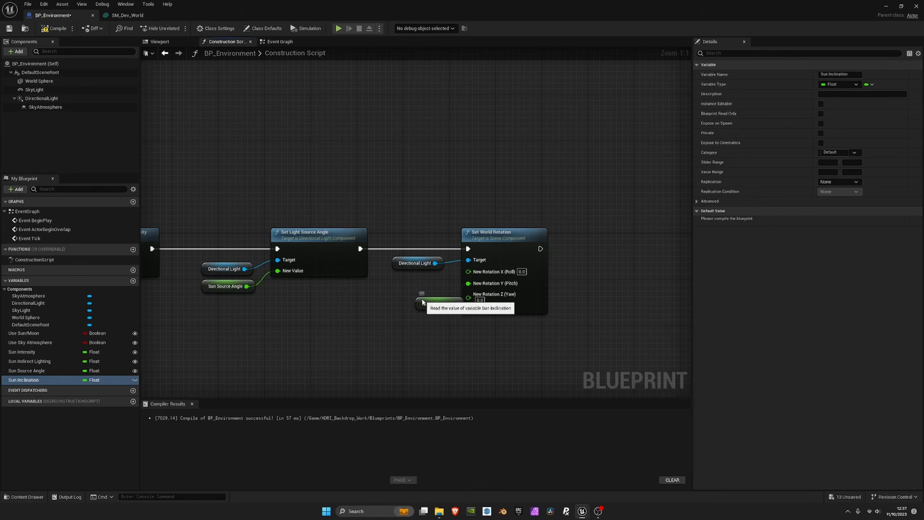
drag(425, 303, 401, 291)
- Compile and save the blueprint, and set the default value of Sun Inclination to -45
click(54, 28)
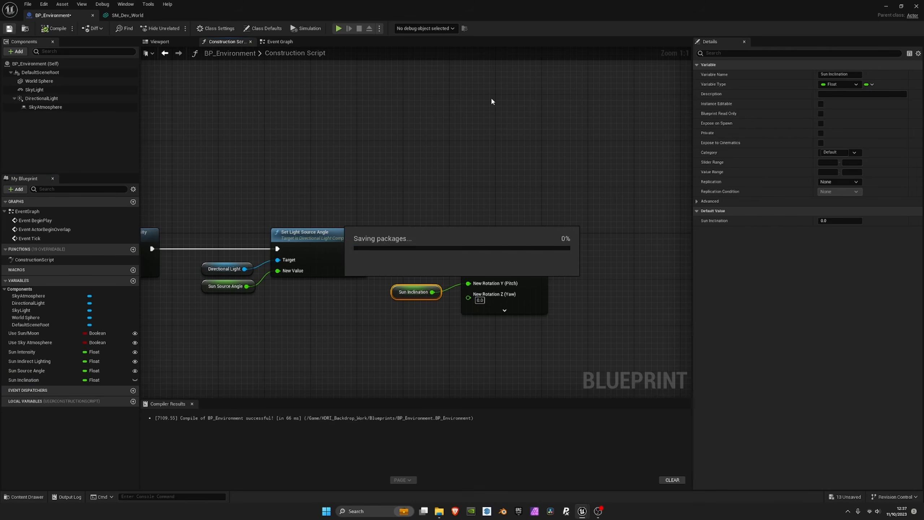
text(-45)
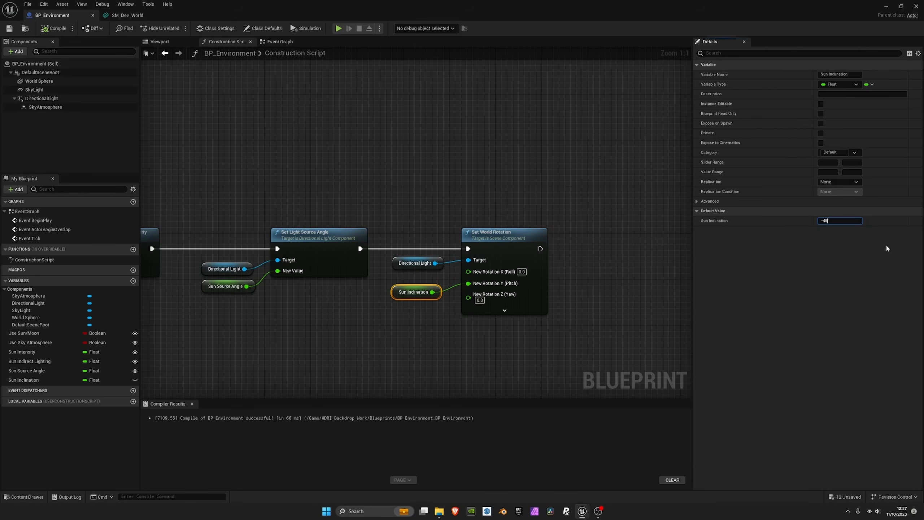
key(Return)
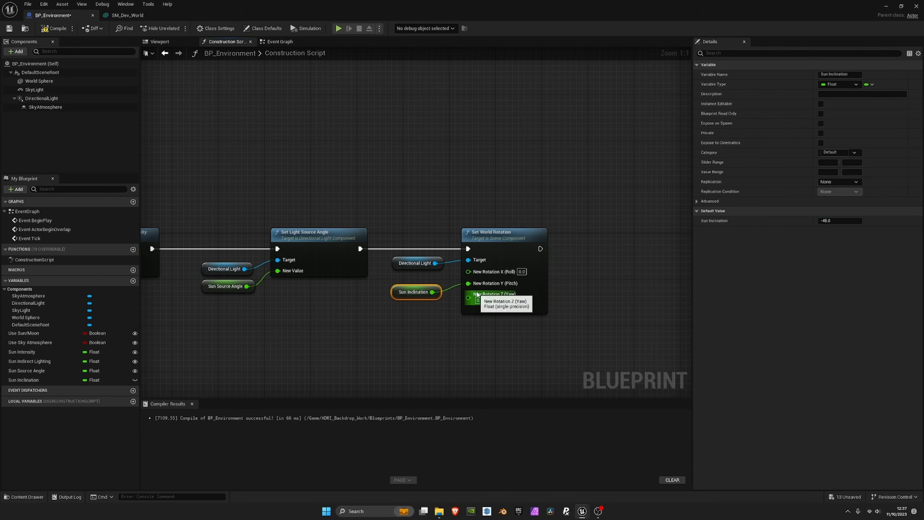
- Promote the New Rotation Z (Yaw) input of Set World Rotation to a variable named Sun Location
drag(468, 297, 432, 320)
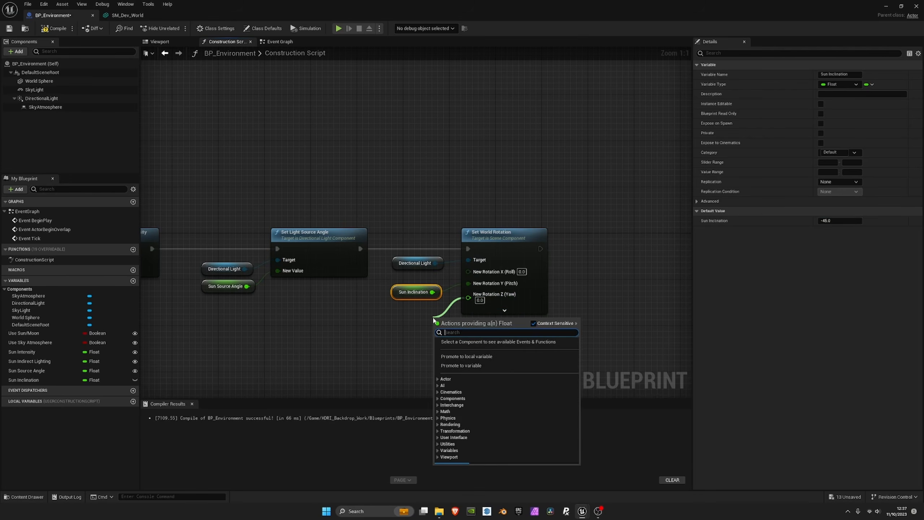
click(467, 374)
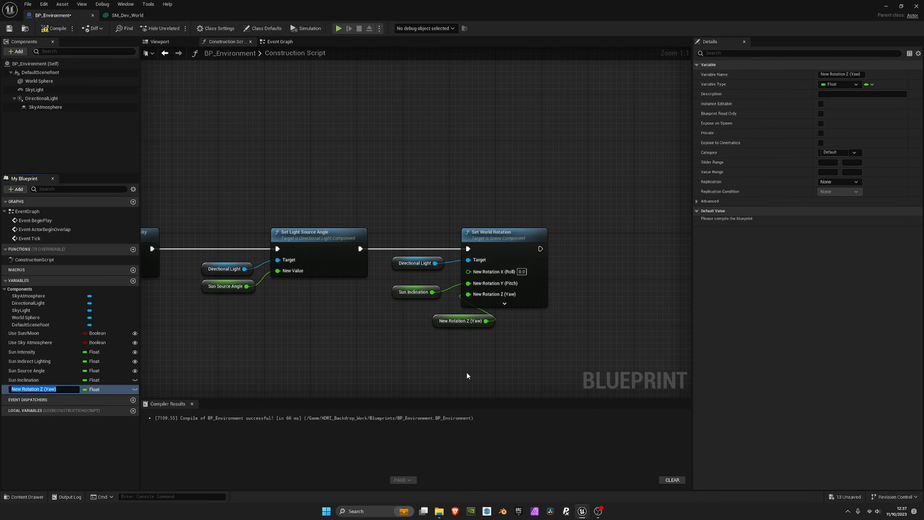
text(Sun Location)
key(Return)
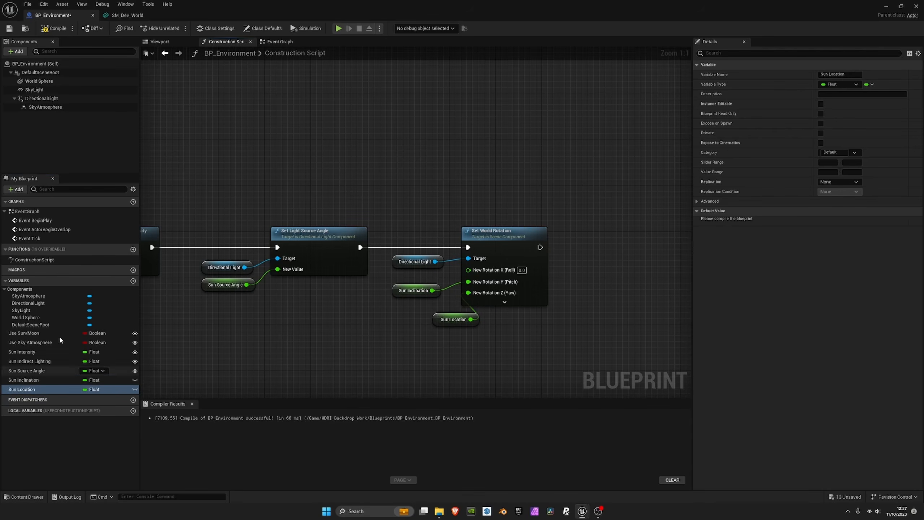
- Compile the blueprint and make the Sun Location and Sun Inclination variables instance-editable
click(51, 29)
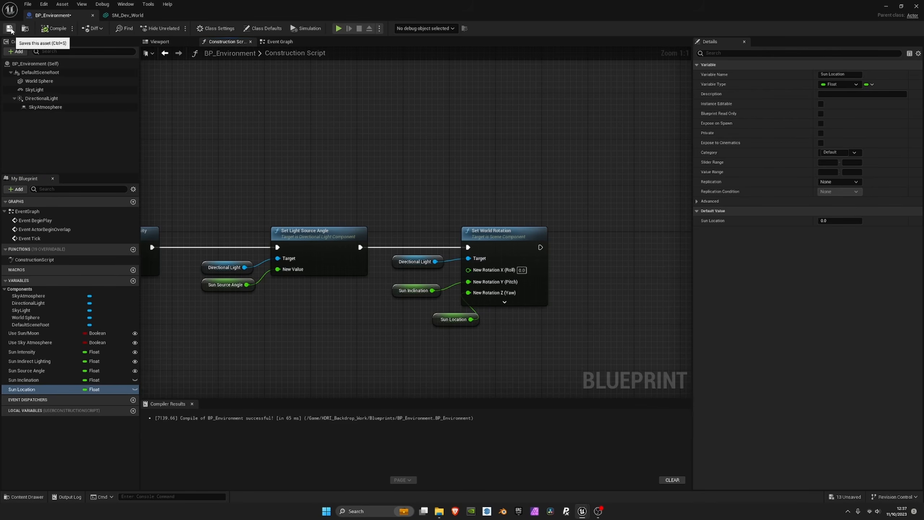
click(134, 389)
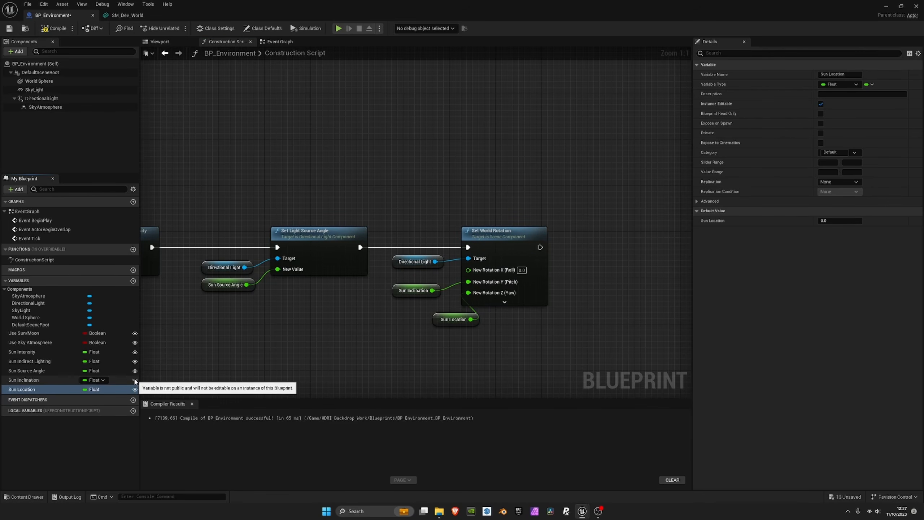
click(31, 380)
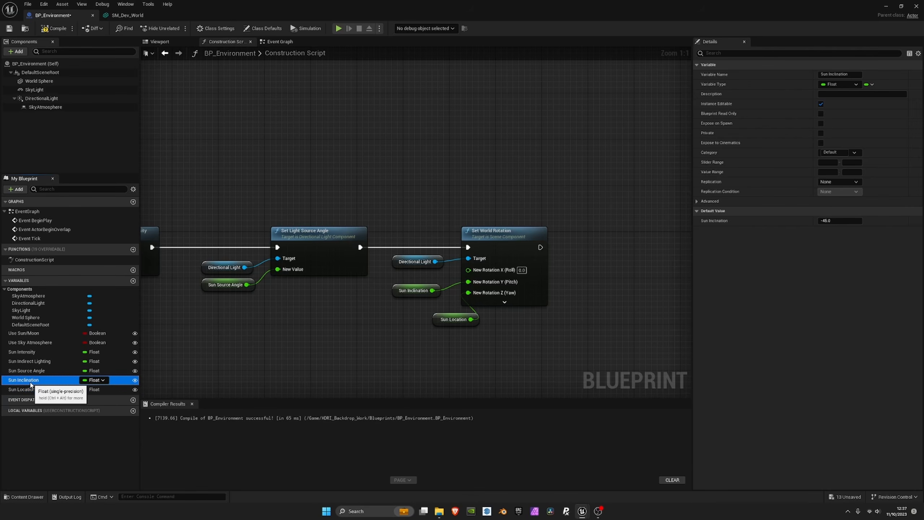
- Try a value range of 0 to -90 for the Sun Inclination variable
click(827, 172)
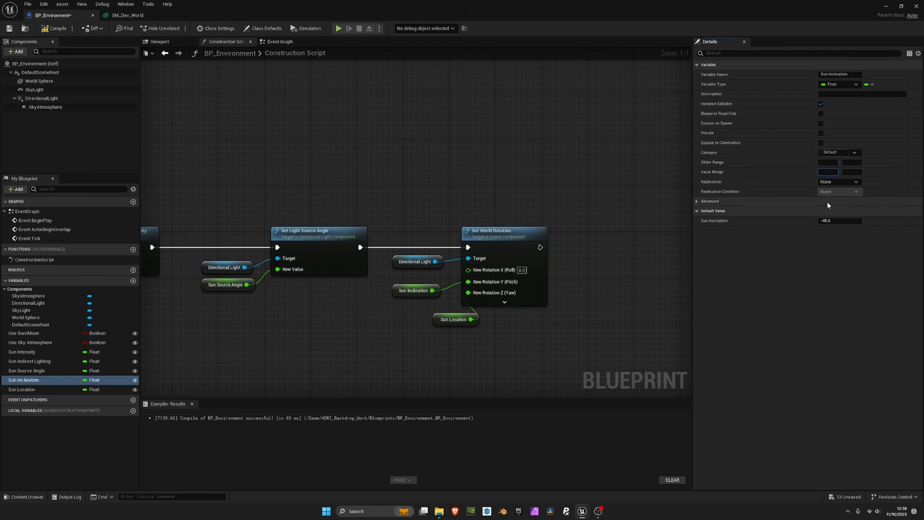
key(Return)
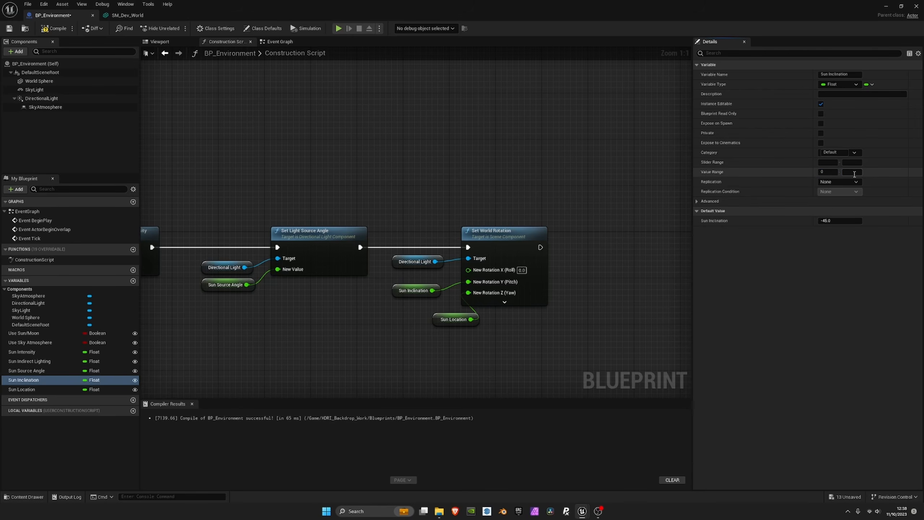
click(854, 174)
text(-90)
key(Return)
- Set the slider range of Sun Inclination to a minimum of -90 and a maximum of 0
click(829, 163)
text(0)
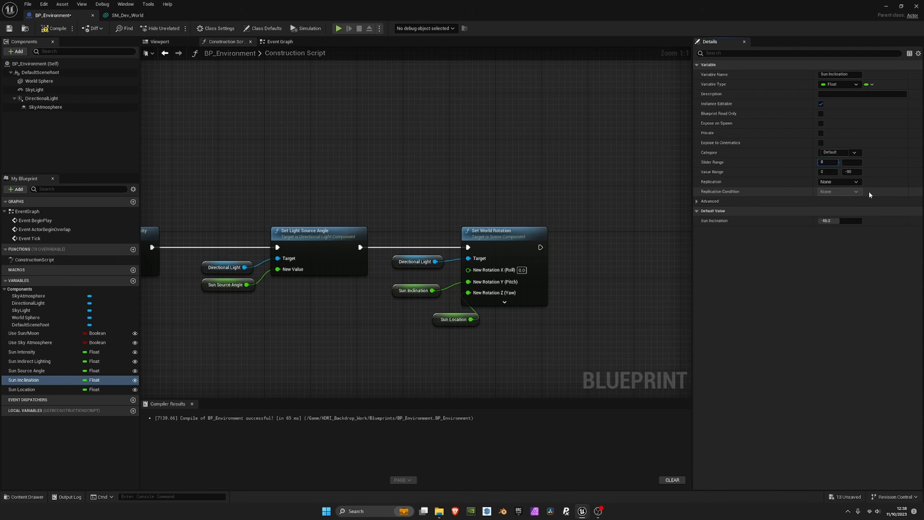
key(Return)
click(851, 163)
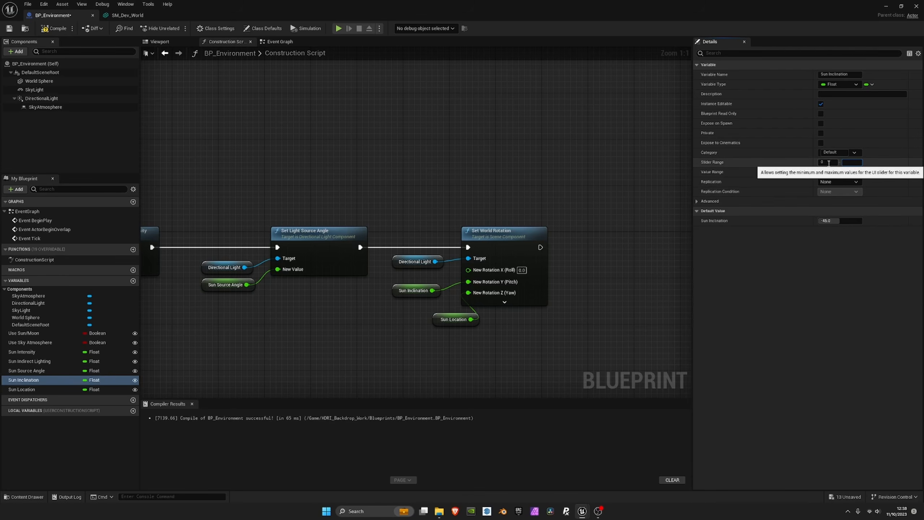
click(792, 169)
click(822, 163)
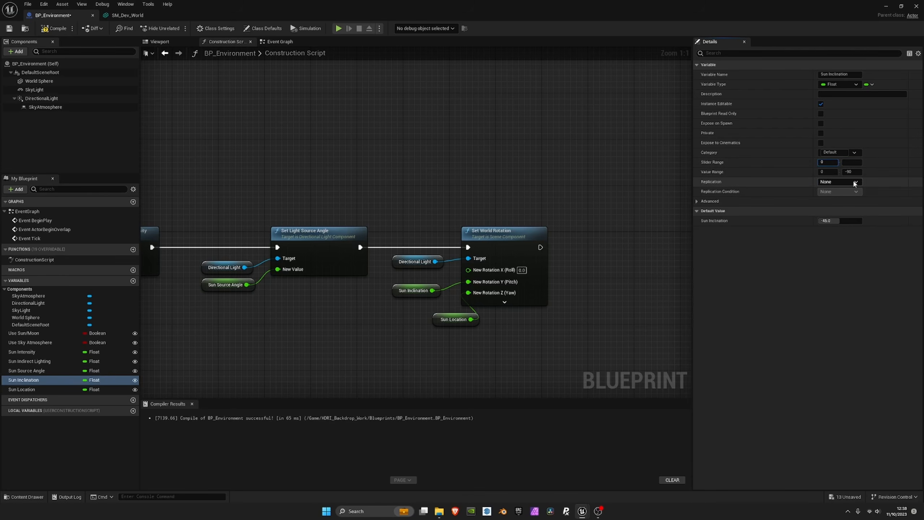
text(-90)
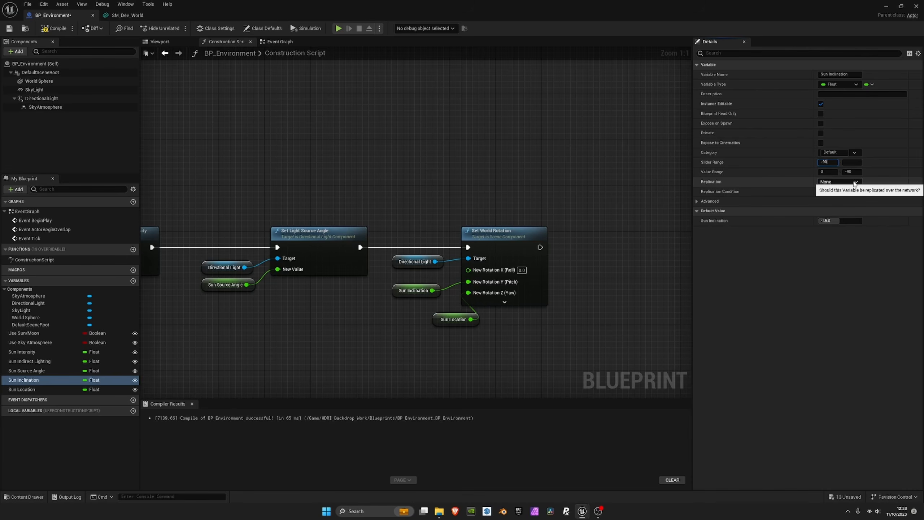
click(855, 163)
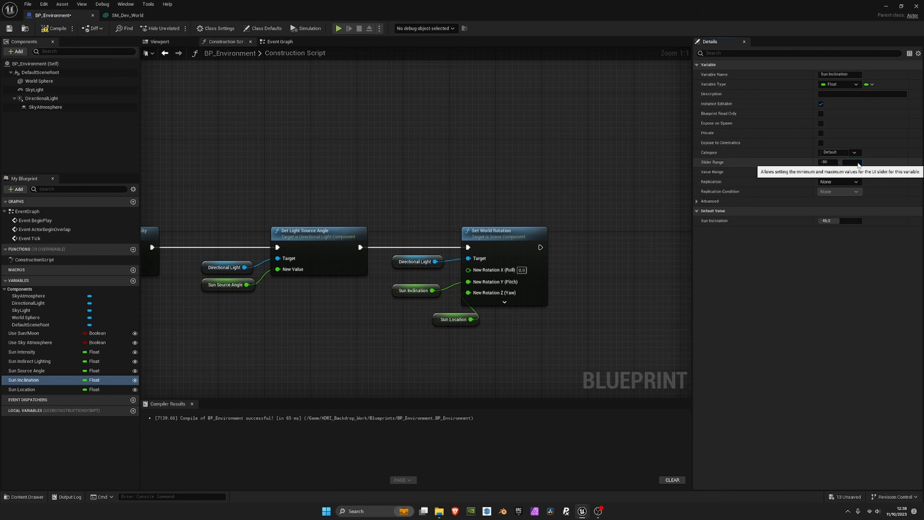
- Clear both limits of Sun Inclination's value range
click(856, 173)
drag(856, 173, 842, 172)
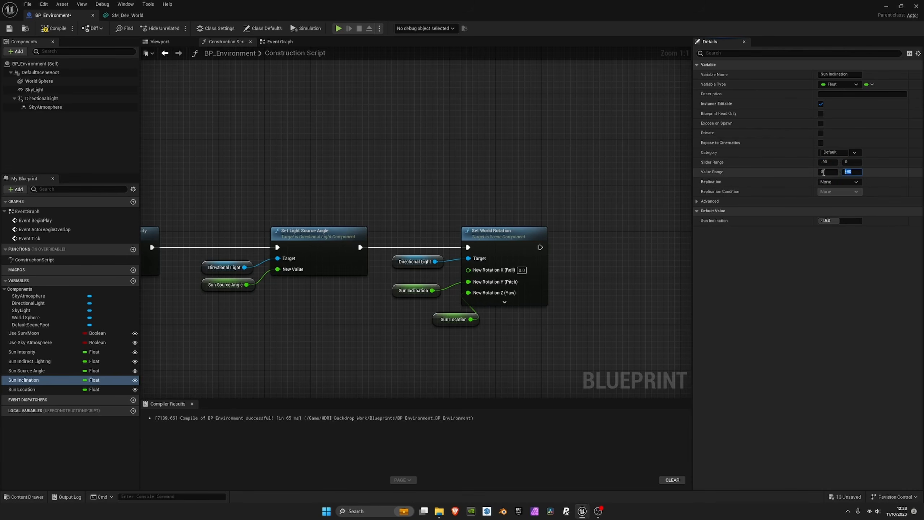
key(BackSpace)
click(825, 173)
key(BackSpace)
click(610, 175)
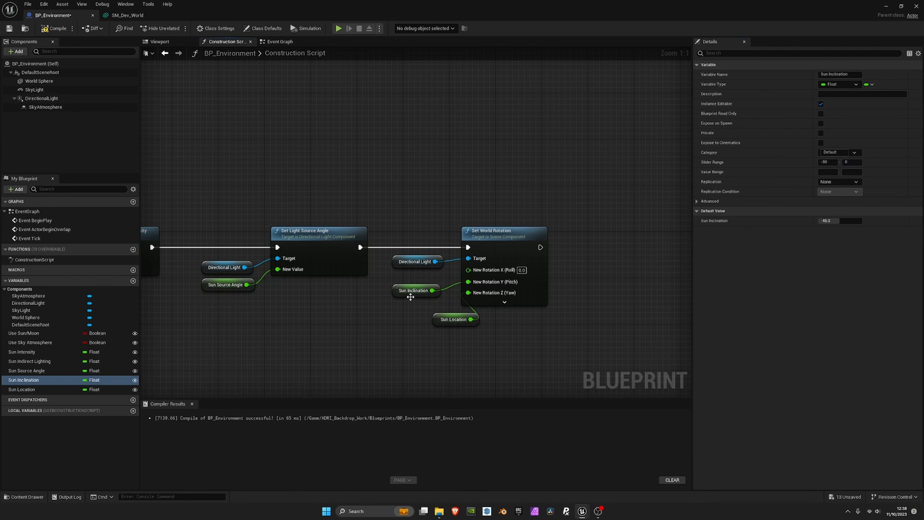
- Move the Sun Location node directly under Sun Inclination, and compile and save the blueprint
drag(433, 321, 395, 311)
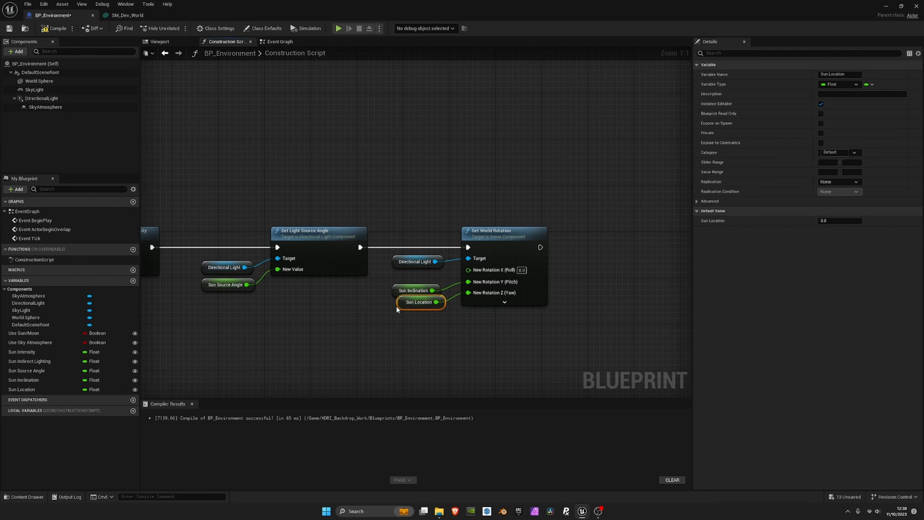
click(54, 29)
click(9, 29)
- Group all the visibility, intensity, source angle and rotation nodes under a comment titled Sun/Moon Parameters
scroll(421, 213, down, 6)
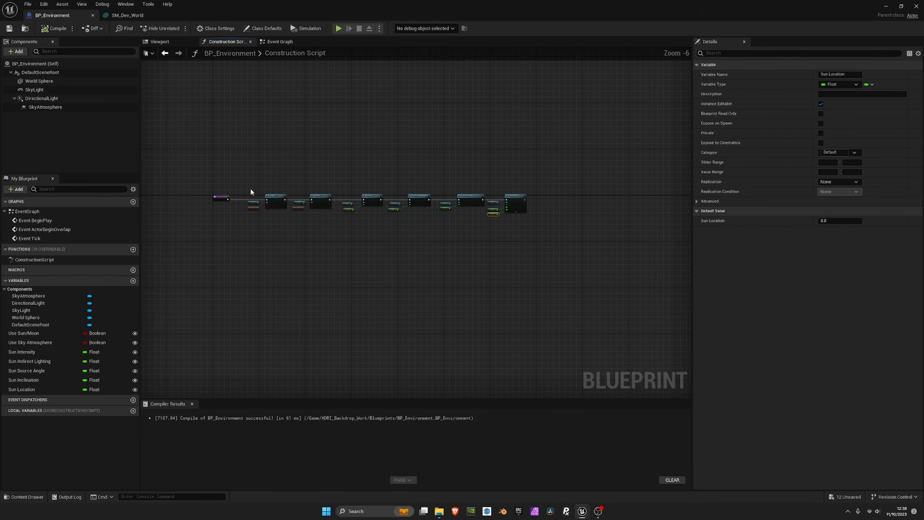
drag(244, 185, 558, 237)
scroll(329, 199, up, 3)
right_drag(284, 185, 467, 192)
right_drag(396, 162, 353, 192)
scroll(354, 192, down, 2)
text(c)
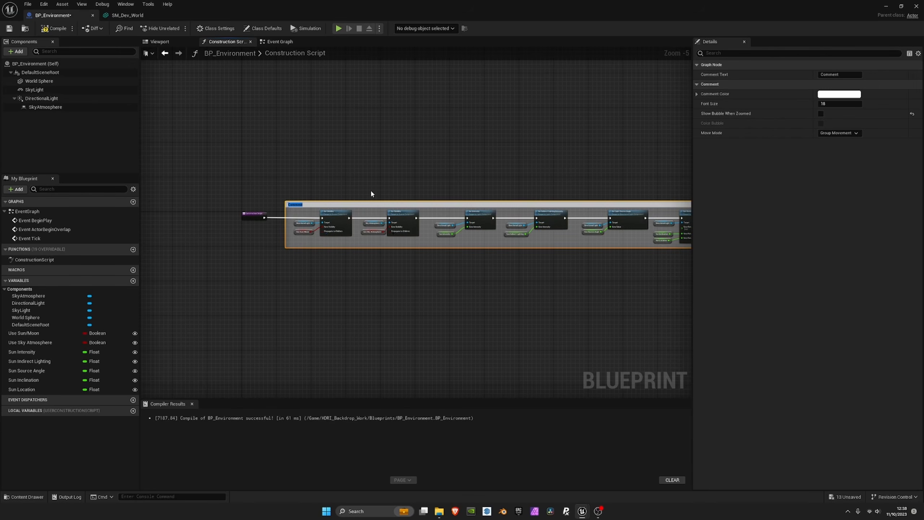
text(Sun Parameters)
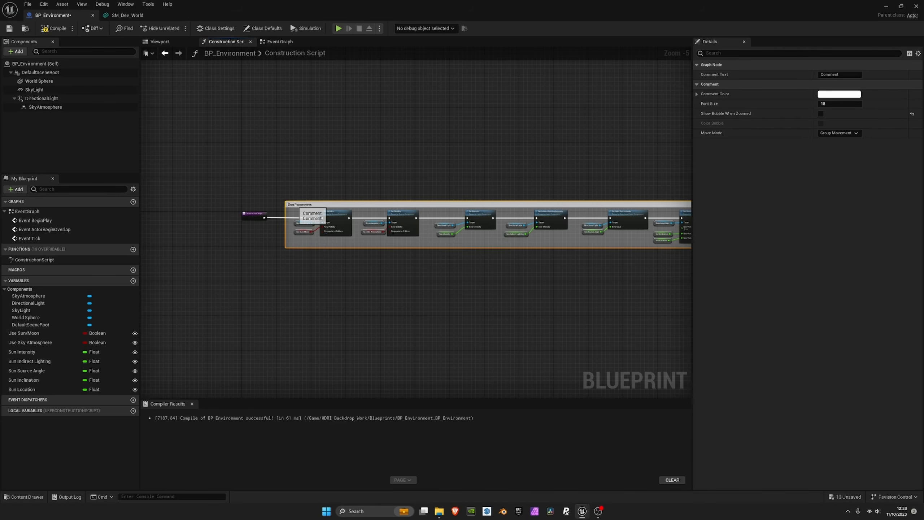
text(/Moon)
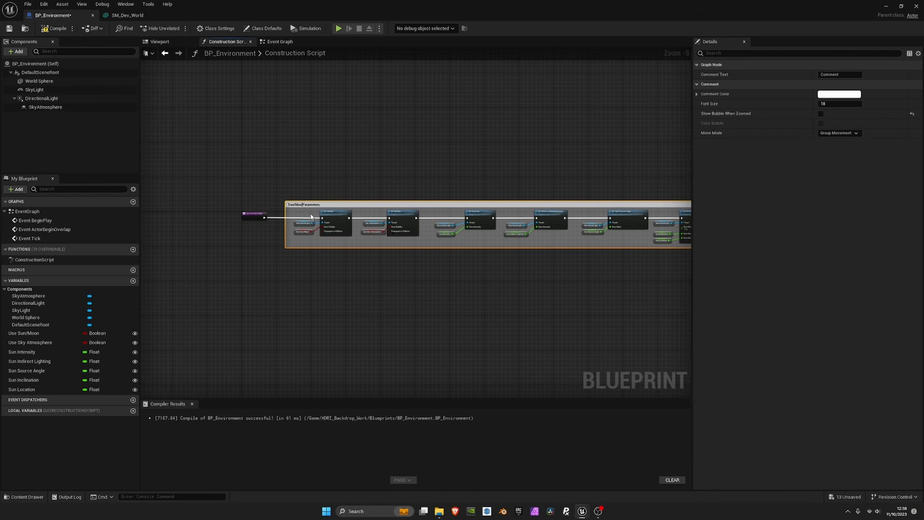
key(Return)
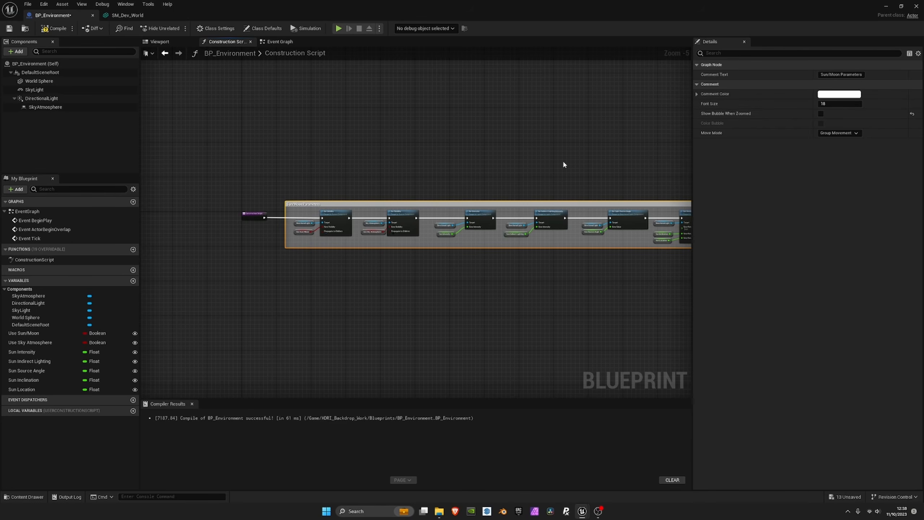
- Enable Show Bubble When Zoomed for the Sun/Moon Parameters comment
right_drag(542, 166, 434, 160)
click(821, 113)
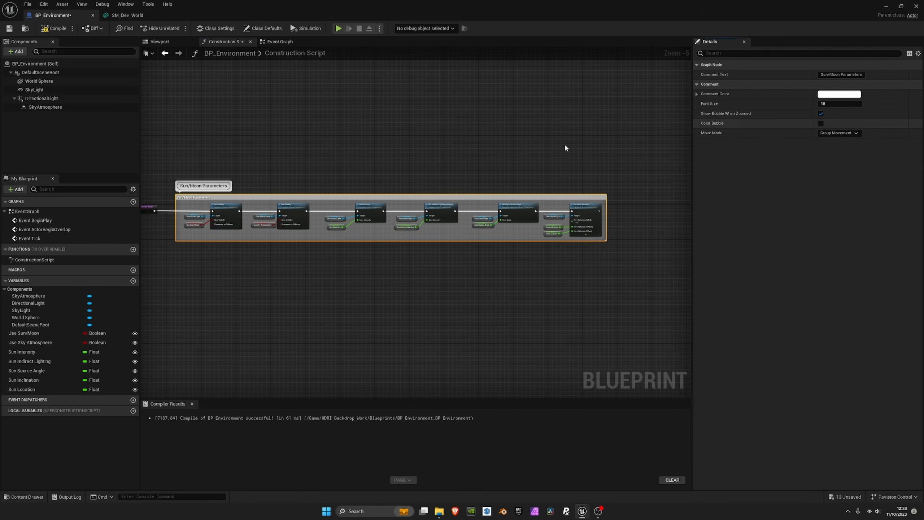
right_drag(530, 157, 510, 154)
click(509, 158)
right_drag(576, 165, 528, 162)
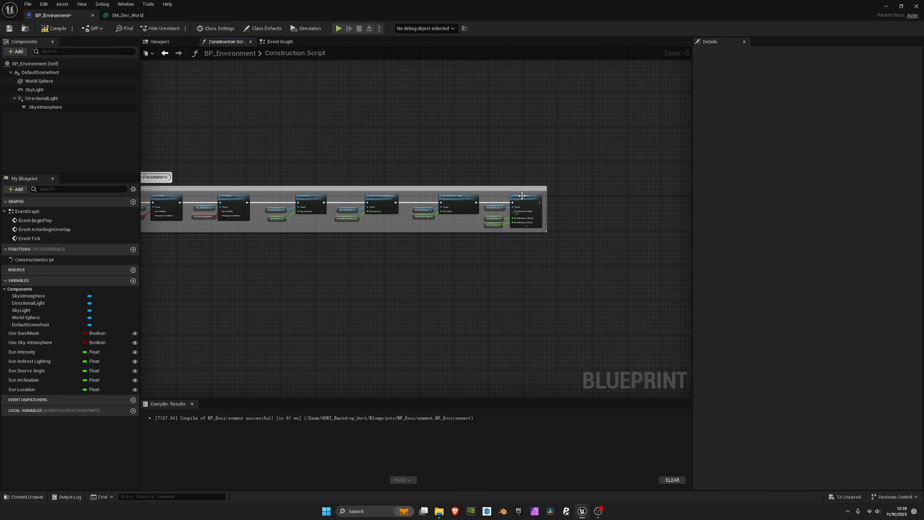
- Add a Set Intensity (SkyLight) node wired after Set World Rotation and align it with the execution line
right_drag(606, 219, 474, 217)
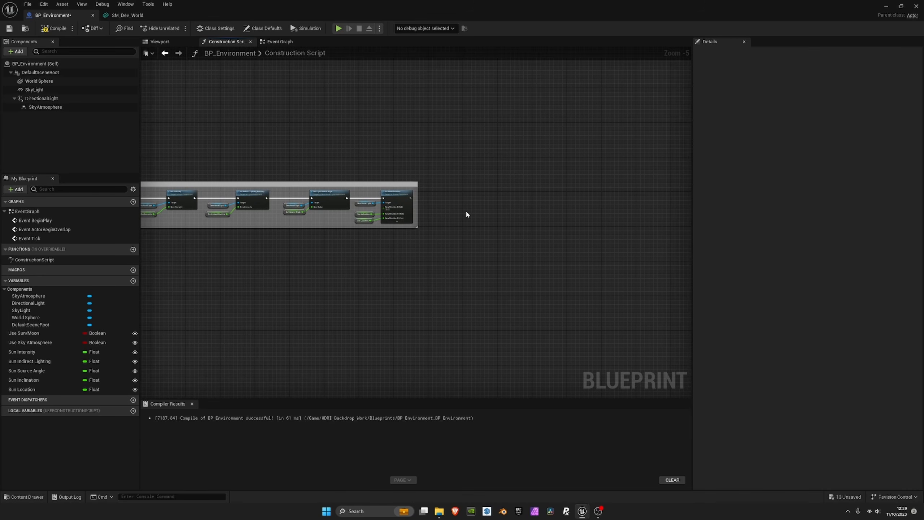
scroll(469, 215, up, 3)
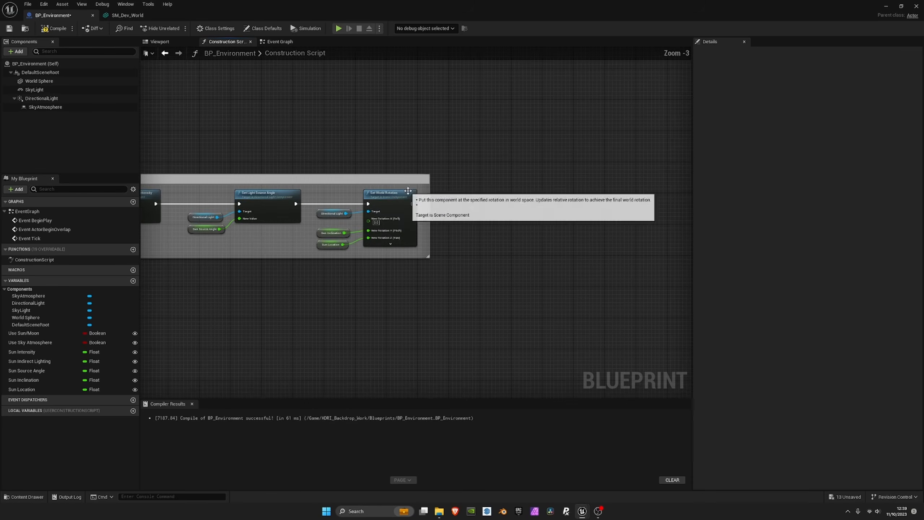
right_drag(466, 218, 371, 215)
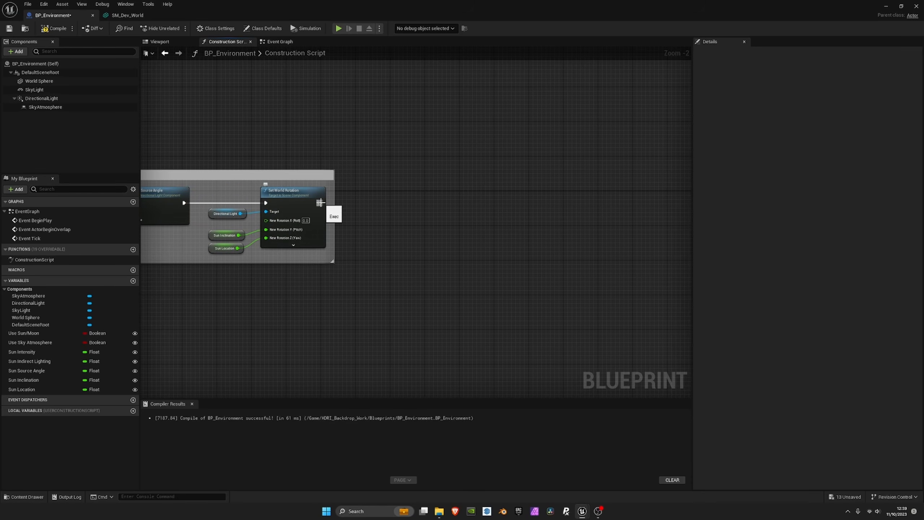
drag(320, 203, 484, 204)
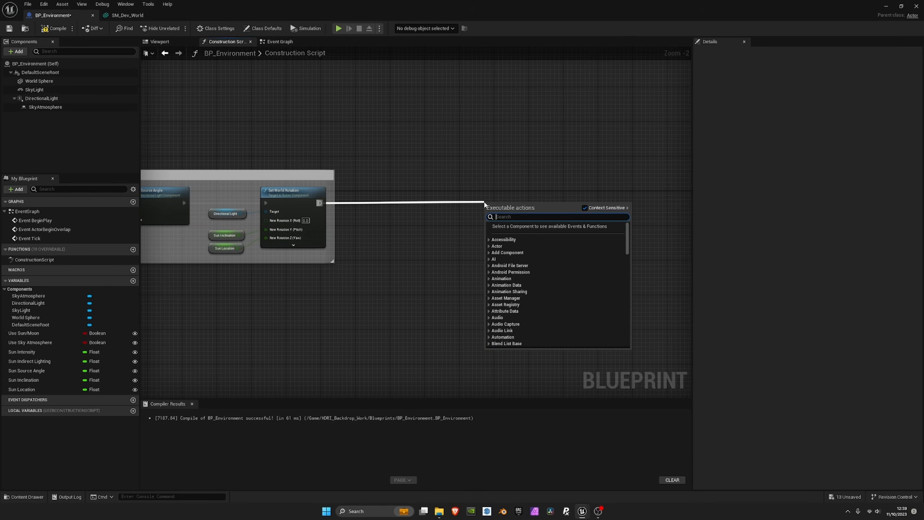
text(set)
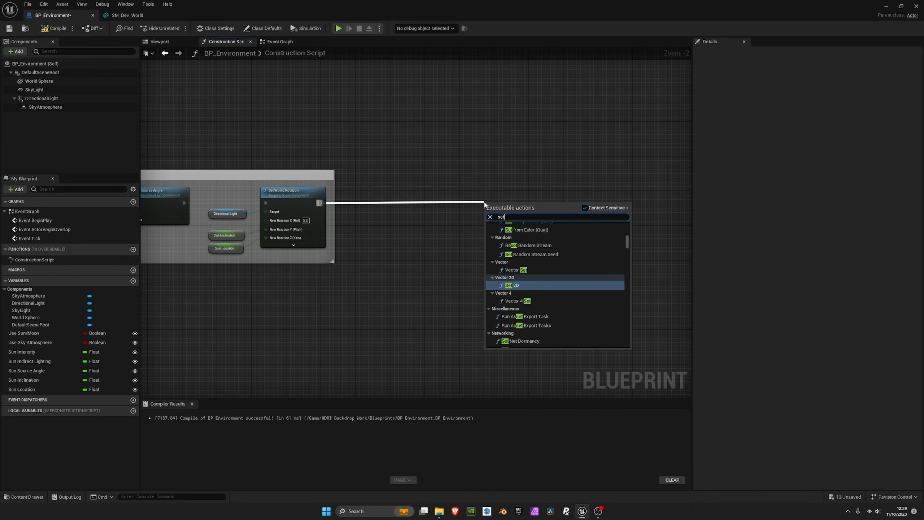
text( skylight)
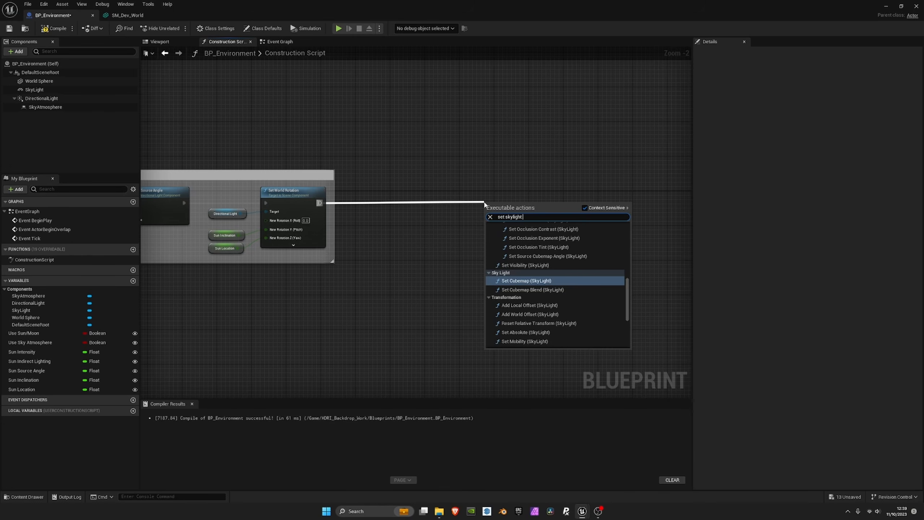
key(BackSpace)
key(BackSpace)
key(BackSpace)
key(BackSpace)
key(BackSpace)
key(BackSpace)
key(BackSpace)
key(BackSpace)
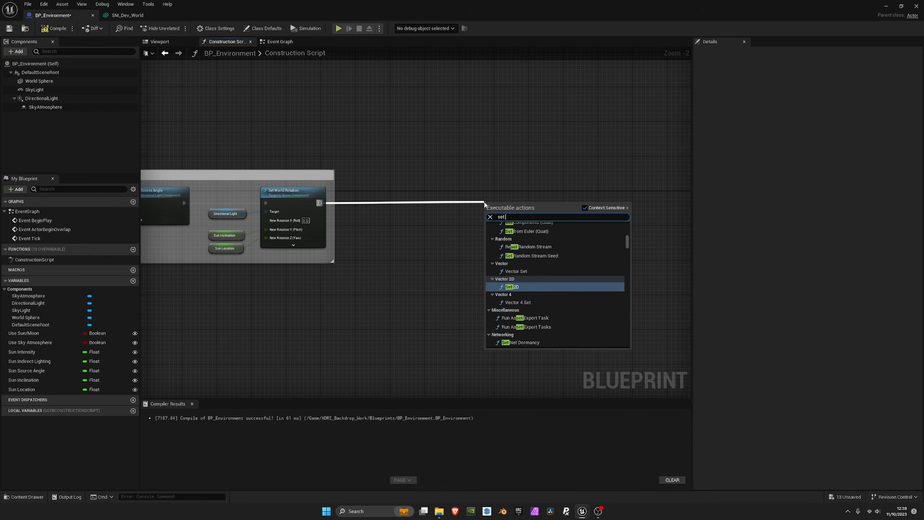
text(inten)
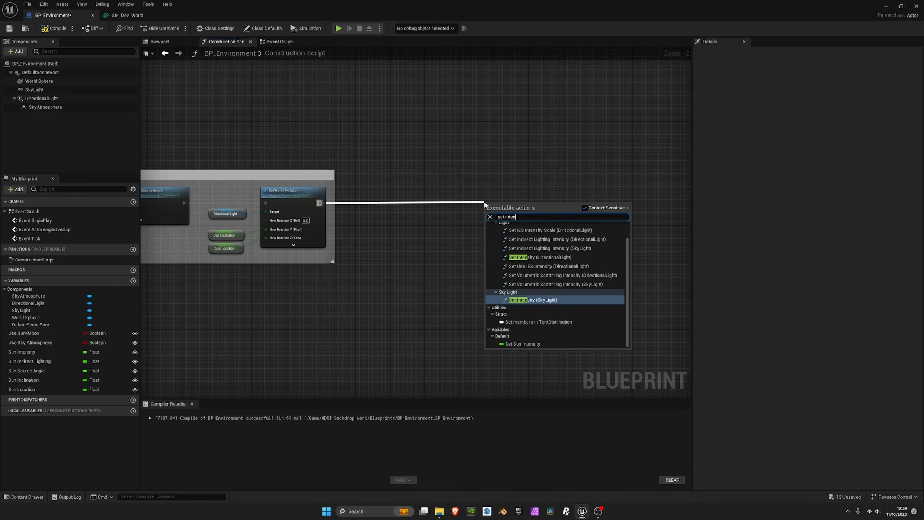
click(533, 300)
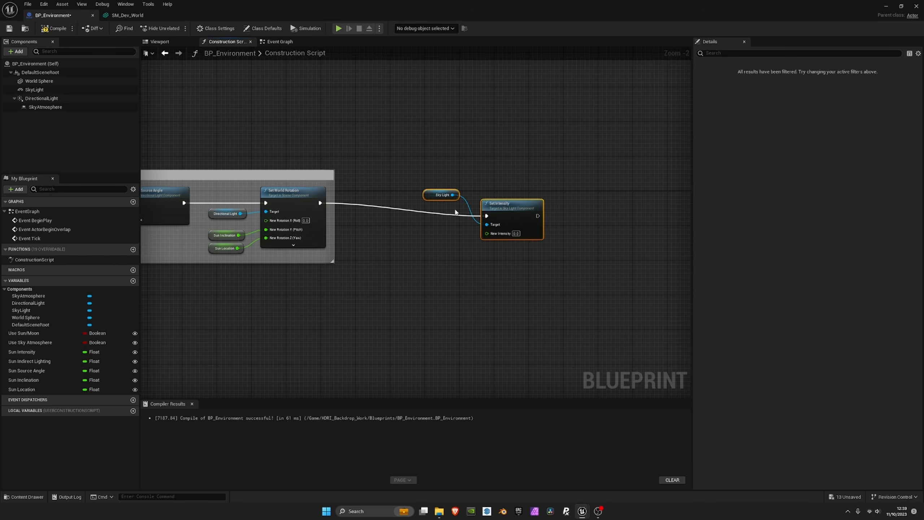
drag(498, 191, 494, 196)
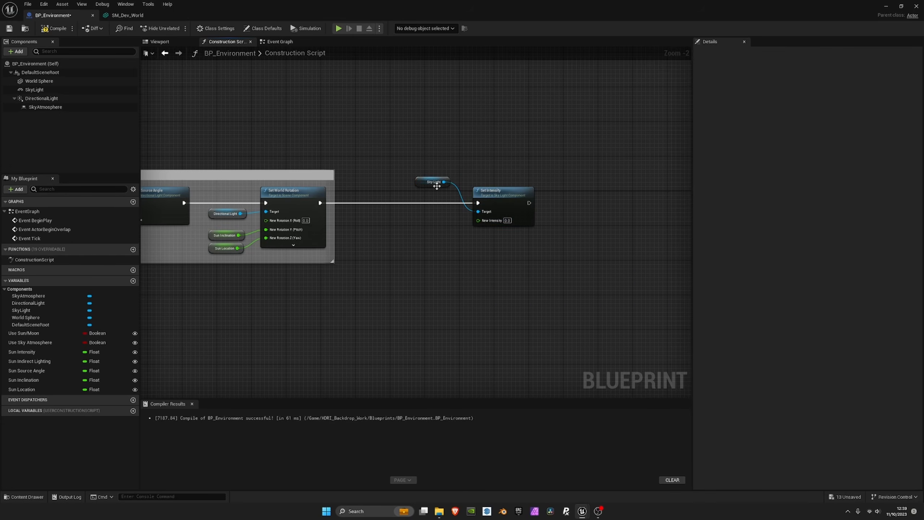
- Place the Sky Light node beside the Target input, and promote New Intensity to a variable named Sky Light Intensity
drag(435, 179, 438, 237)
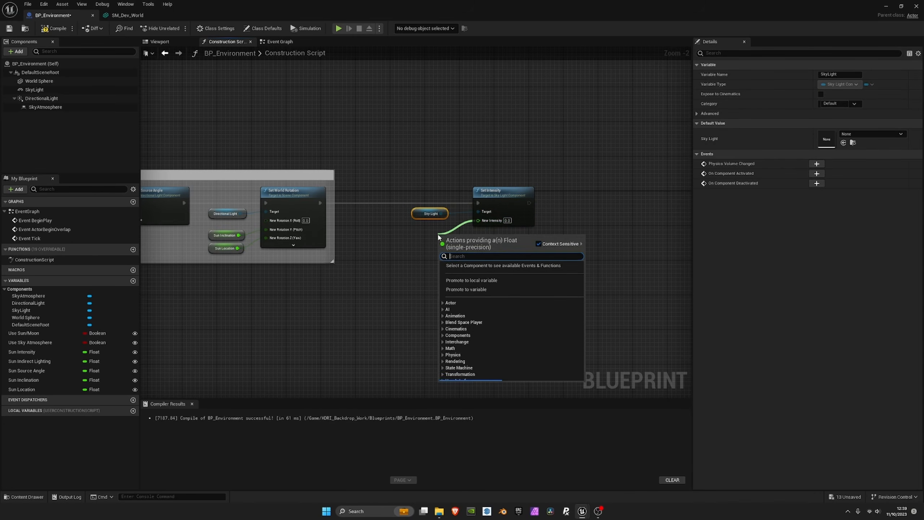
click(467, 290)
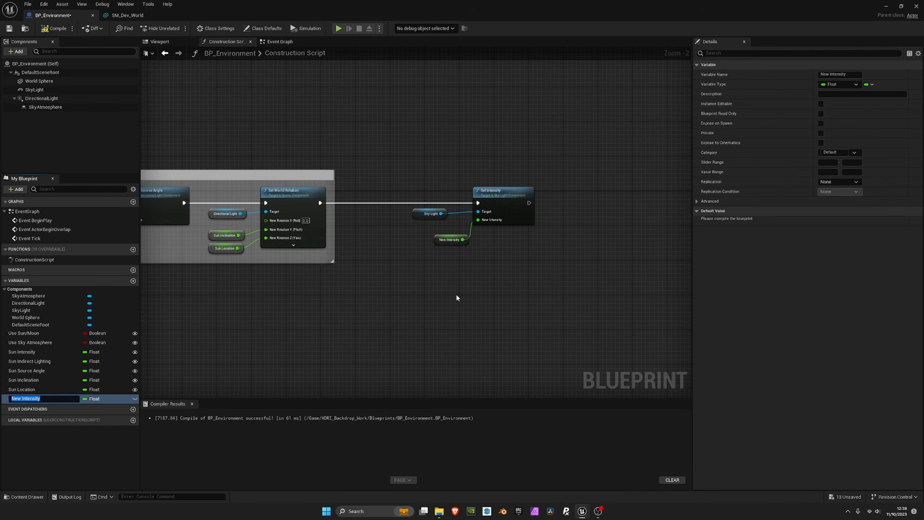
text(Sky Light)
key(Return)
- Make Sky Light Intensity instance editable, compile and save, and give it a default value of 1.0
click(134, 399)
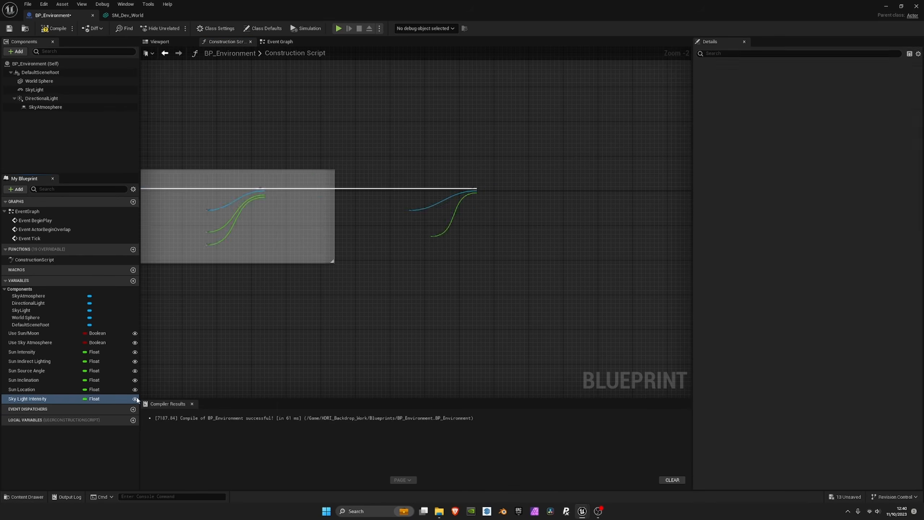
click(53, 28)
click(9, 31)
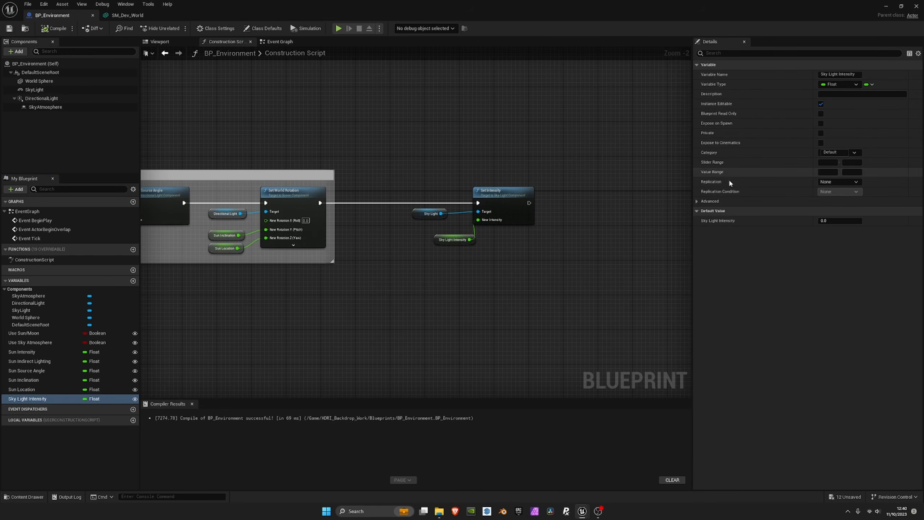
click(838, 221)
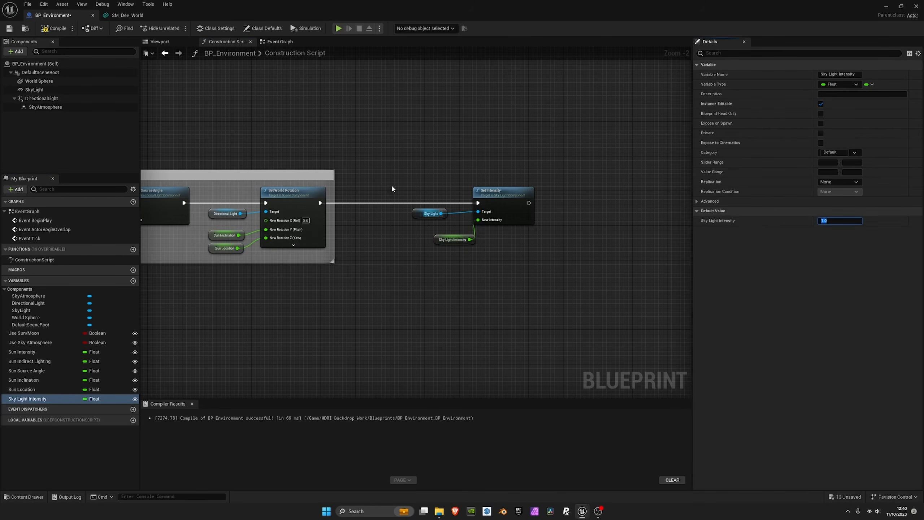
- Compare the Sun Source Angle variable's default with the Source Angle of the DirectionalLight component
right_drag(392, 184, 604, 176)
click(298, 223)
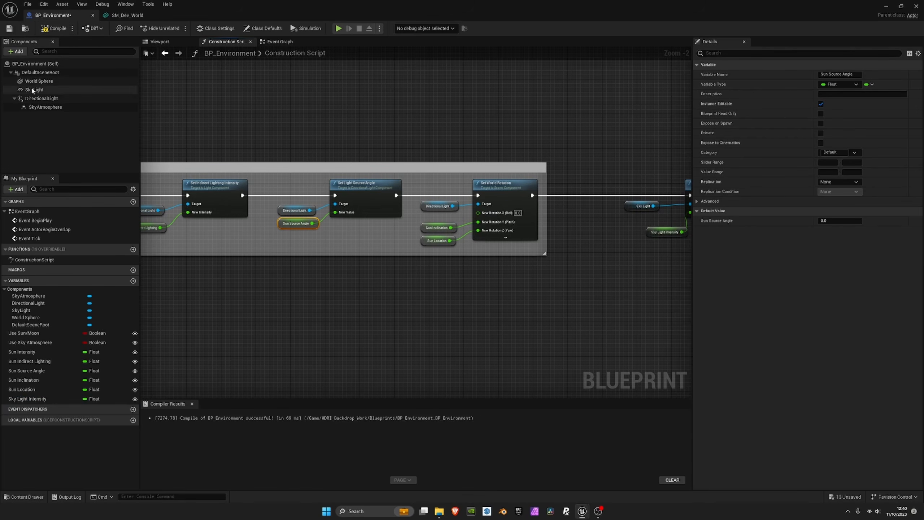
click(39, 99)
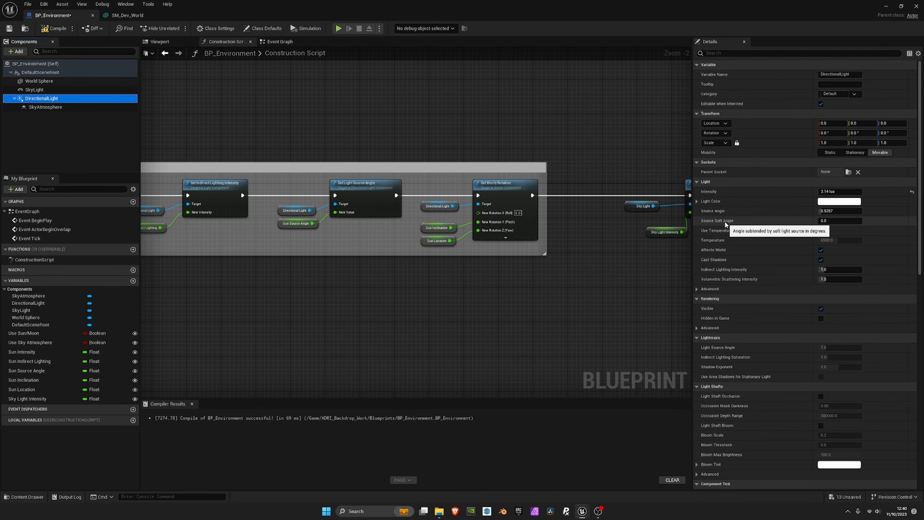
click(844, 211)
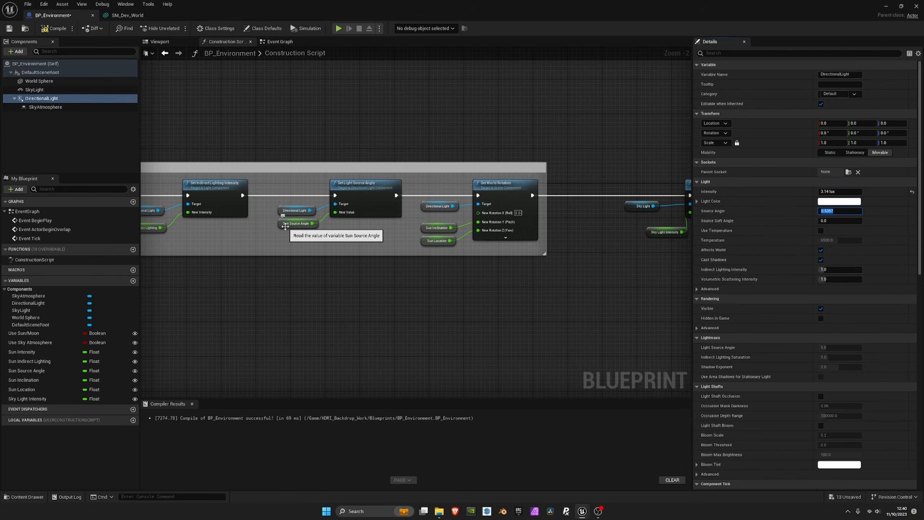
click(296, 223)
click(441, 295)
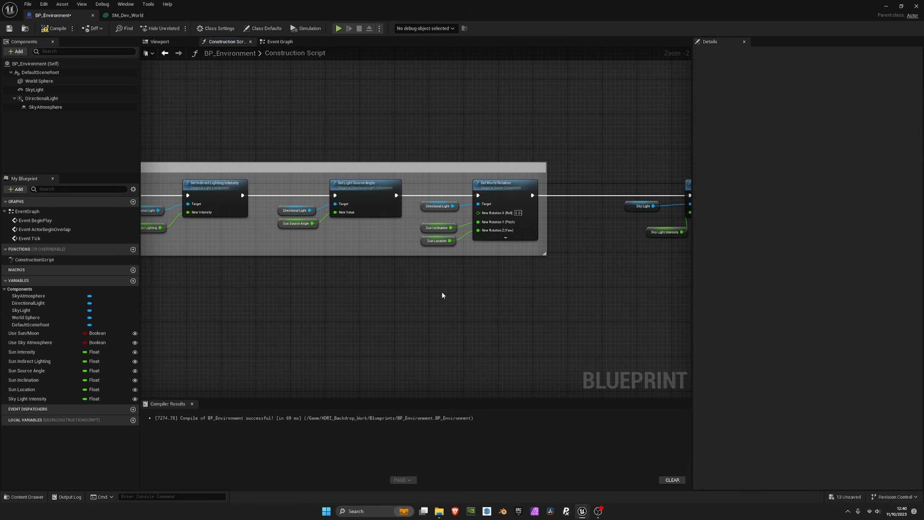
- Set the DirectionalLight component's Y rotation to -45° to match the Sun Inclination default, and compile the blueprint
click(424, 240)
click(424, 231)
right_drag(312, 207, 431, 220)
right_drag(232, 209, 404, 202)
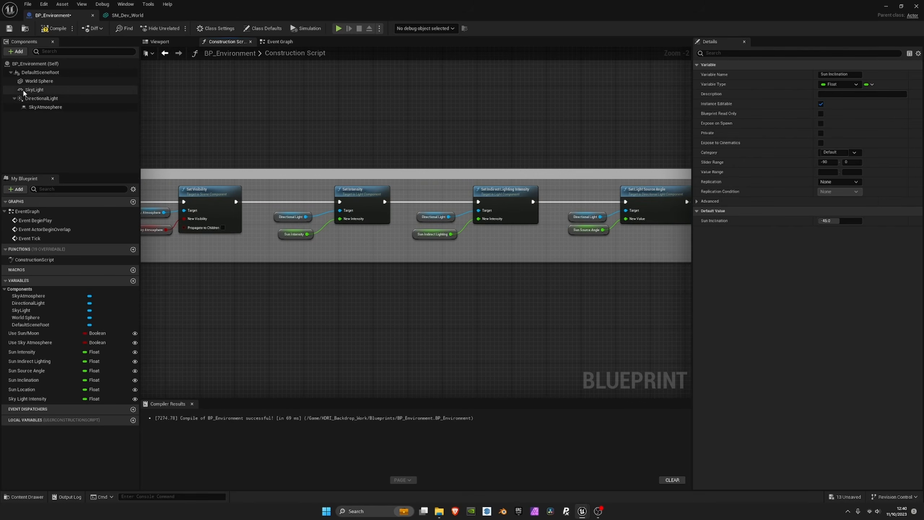
click(46, 100)
click(862, 132)
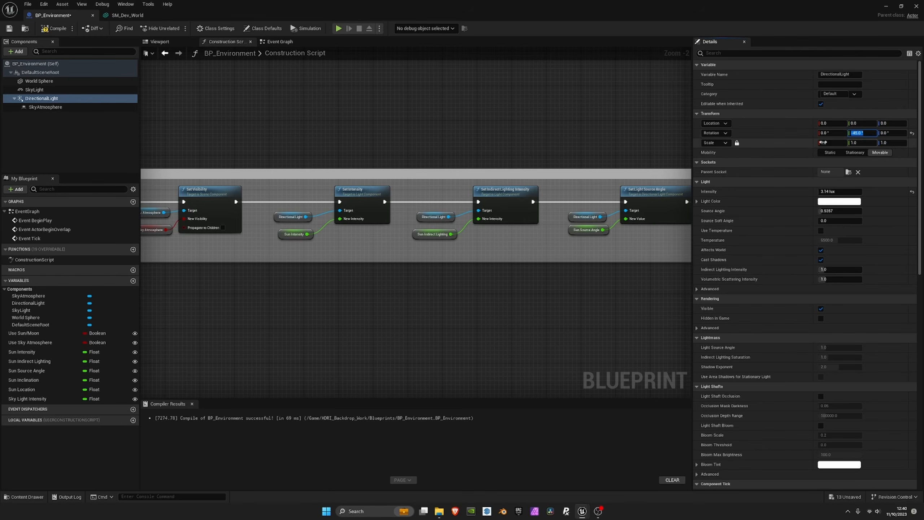
right_drag(581, 135, 413, 125)
right_drag(523, 173, 465, 187)
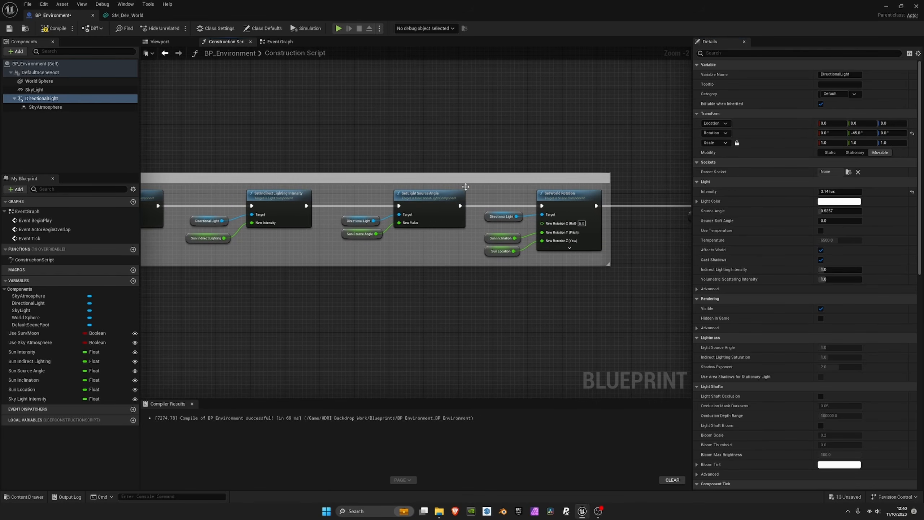
click(494, 239)
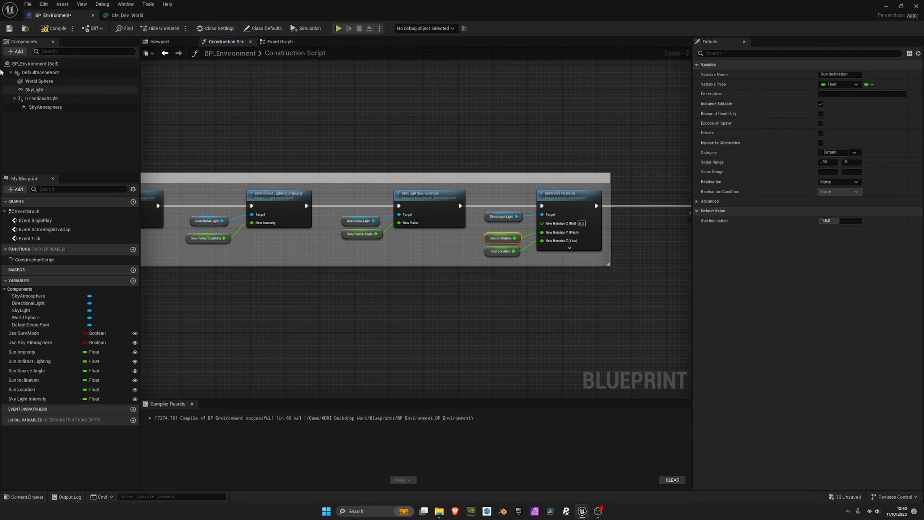
click(51, 29)
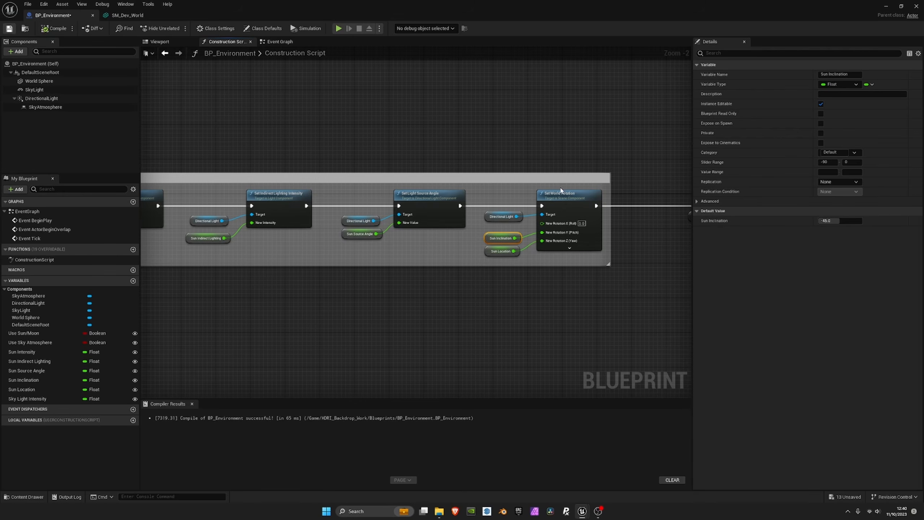
- Group the sky light's Set Intensity node and its inputs under a comment titled Sky Light Intensity
right_drag(571, 199, 252, 166)
right_drag(460, 172, 374, 191)
drag(291, 156, 506, 313)
key(c)
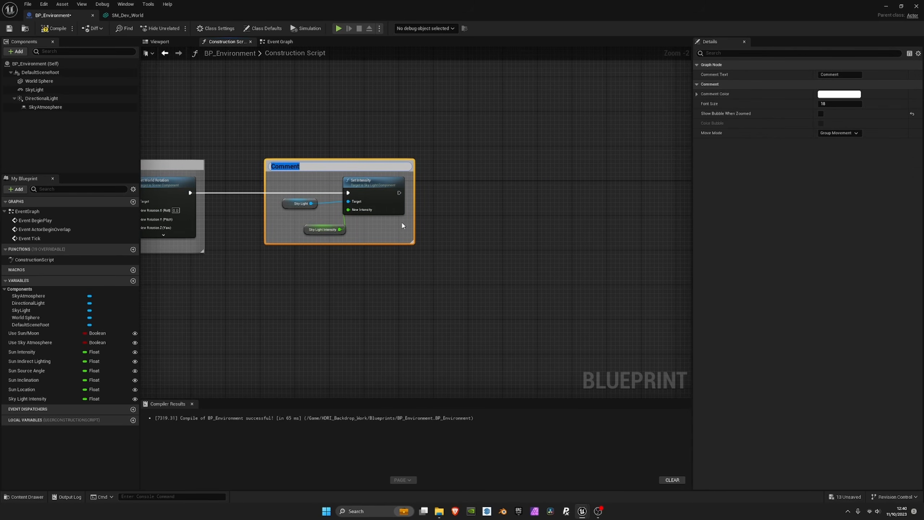
text(K)
click(458, 202)
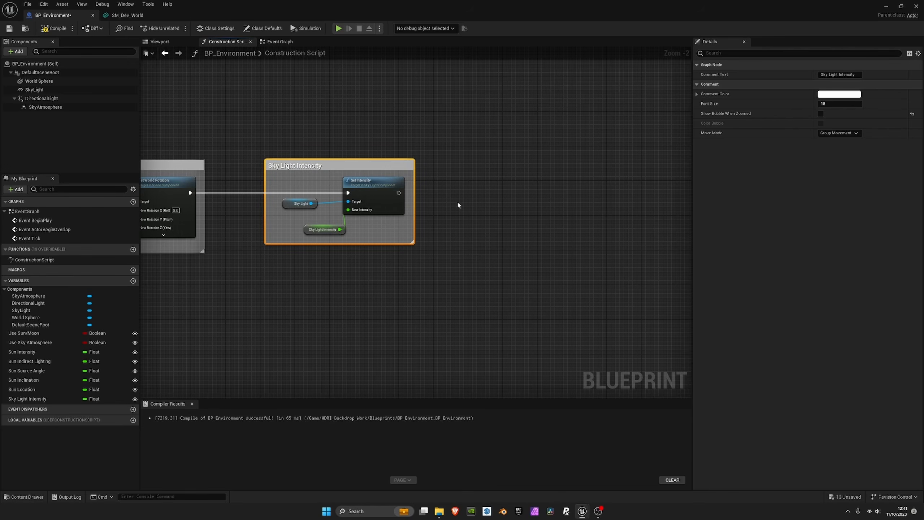
- Add a Set Material (World Sphere) node wired after the sky light's Set Intensity and align it with the execution line
right_drag(458, 203, 350, 204)
drag(309, 209, 469, 211)
text(set material)
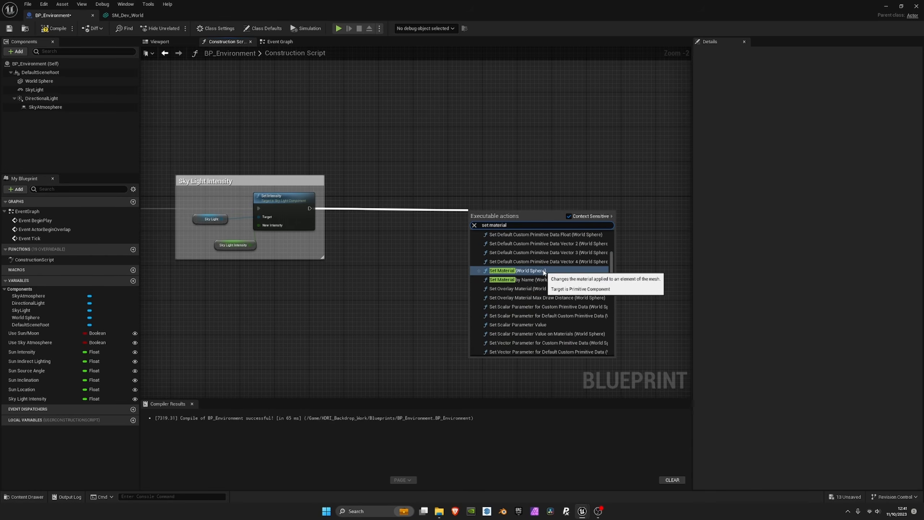
click(517, 270)
drag(496, 200, 496, 204)
click(485, 180)
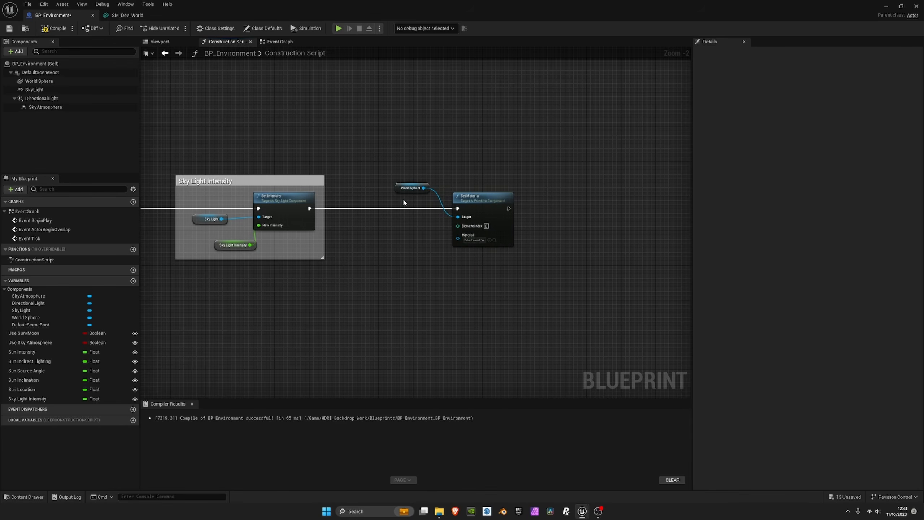
- Move the World Sphere node beside Set Material's target input, and promote the Material input to a variable named HDRI
drag(404, 188, 412, 252)
click(454, 251)
scroll(453, 251, up, 2)
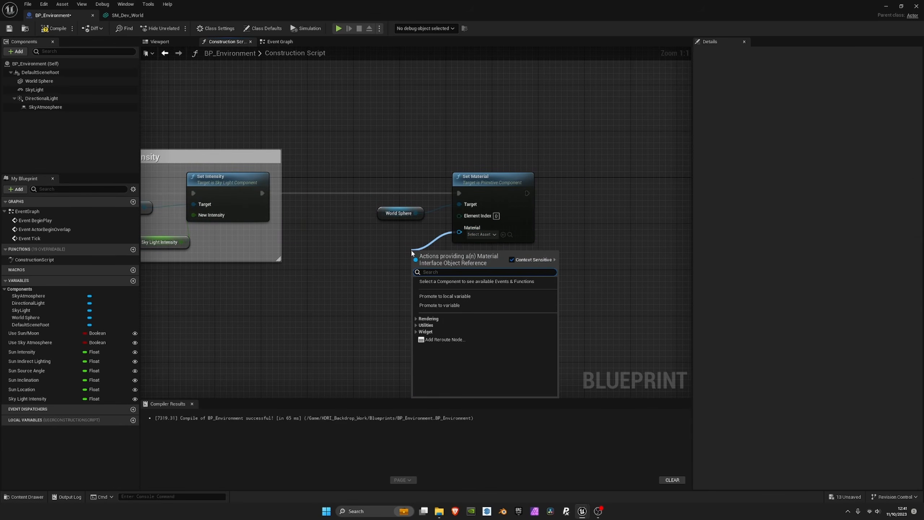
click(450, 304)
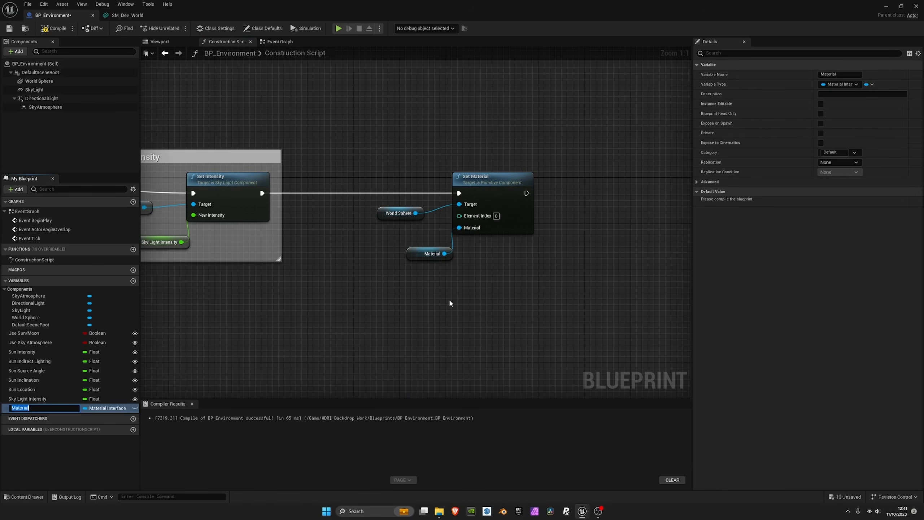
text(HDRI)
key(BackSpace)
key(BackSpace)
key(BackSpace)
key(BackSpace)
text(Env)
key(ctrl+a)
text(HDRI)
key(Return)
- Make the HDRI variable instance editable, save the blueprint, and place the HDRI node beneath the World Sphere node
click(134, 407)
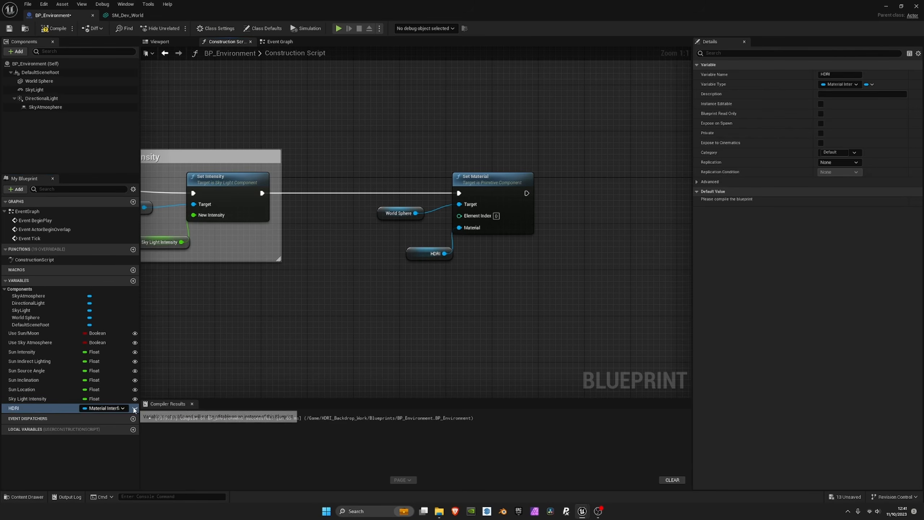
key(ctrl+s)
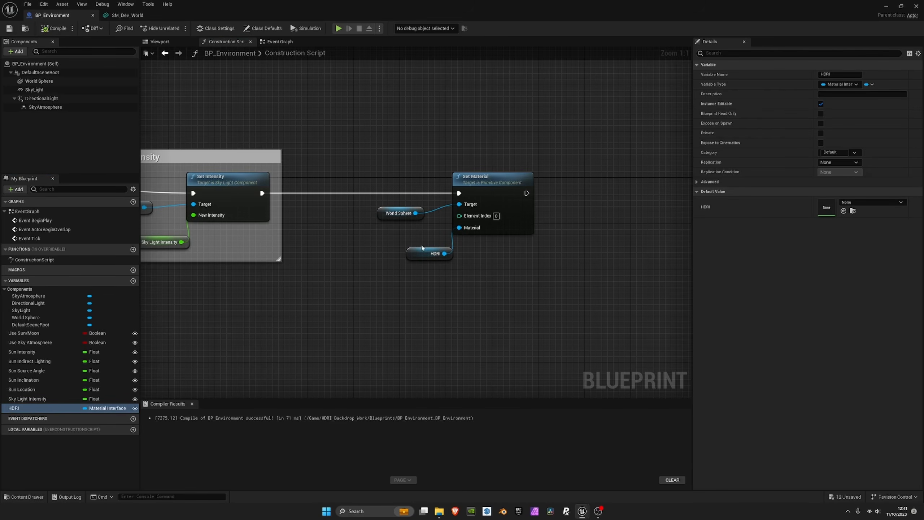
drag(419, 248, 396, 232)
click(494, 150)
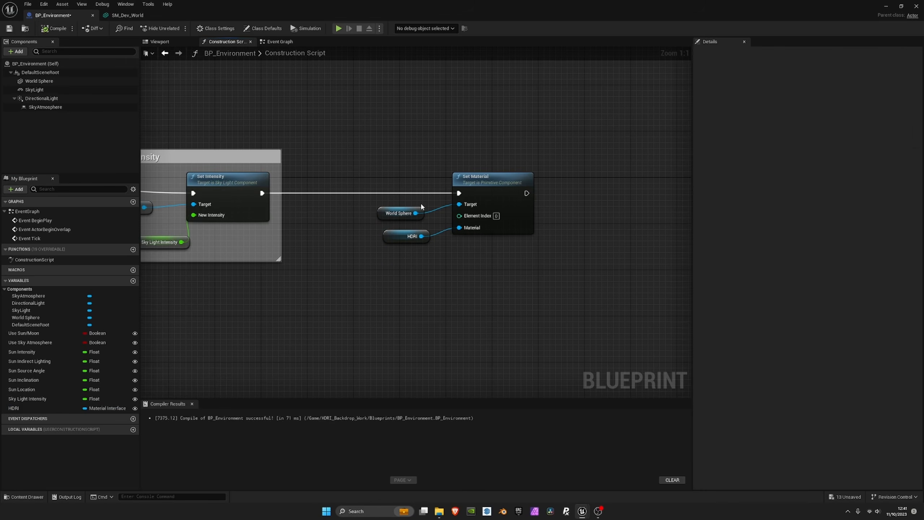
- Assign the MI_HDRI_Backdrop material instance as the HDRI variable's default value
click(409, 236)
click(847, 202)
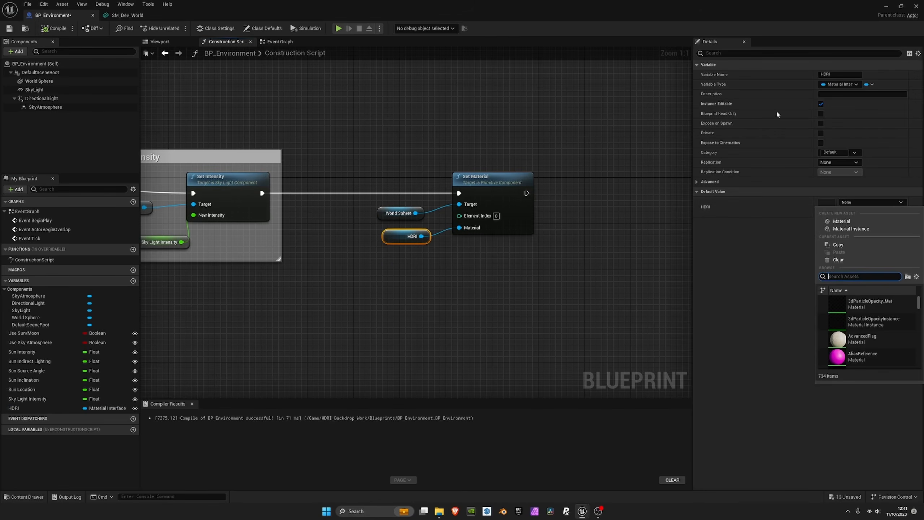
double_click(691, 9)
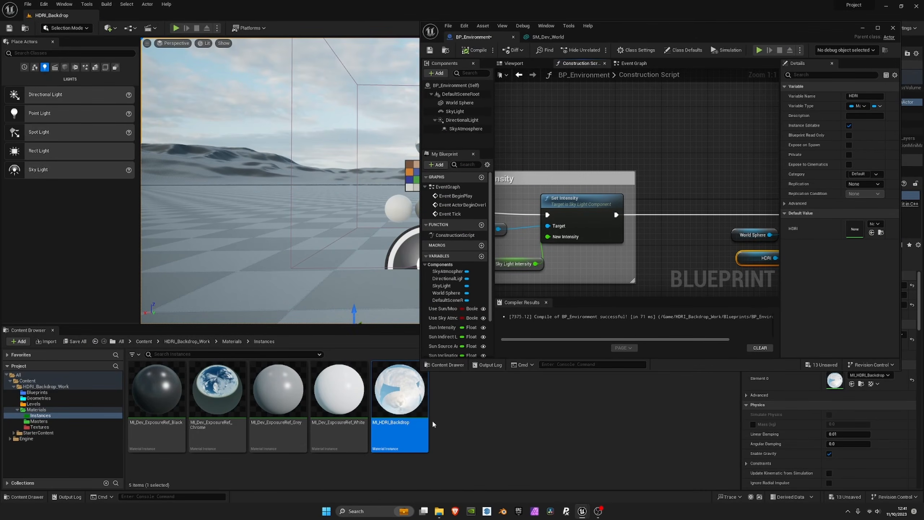
drag(406, 399, 854, 229)
click(878, 28)
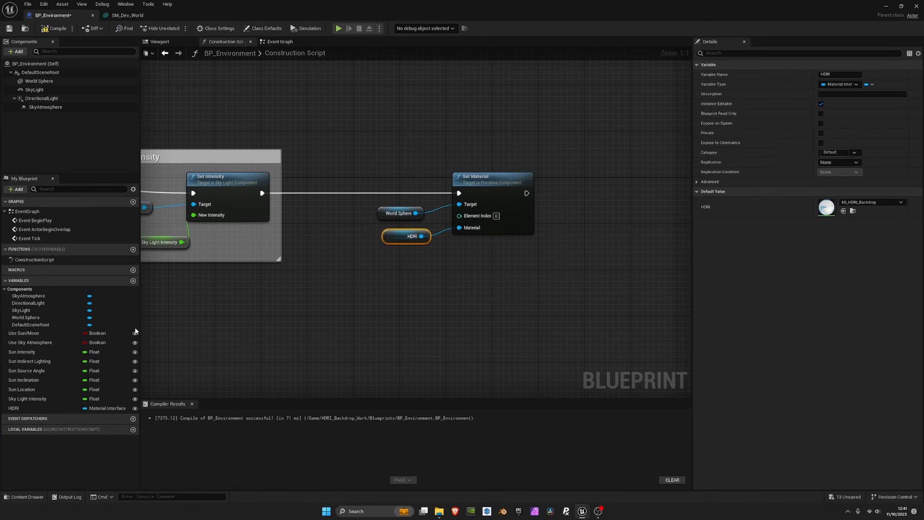
- Rename the HDRI variable to HDRI Backdrop and compile the blueprint
double_click(40, 408)
click(46, 408)
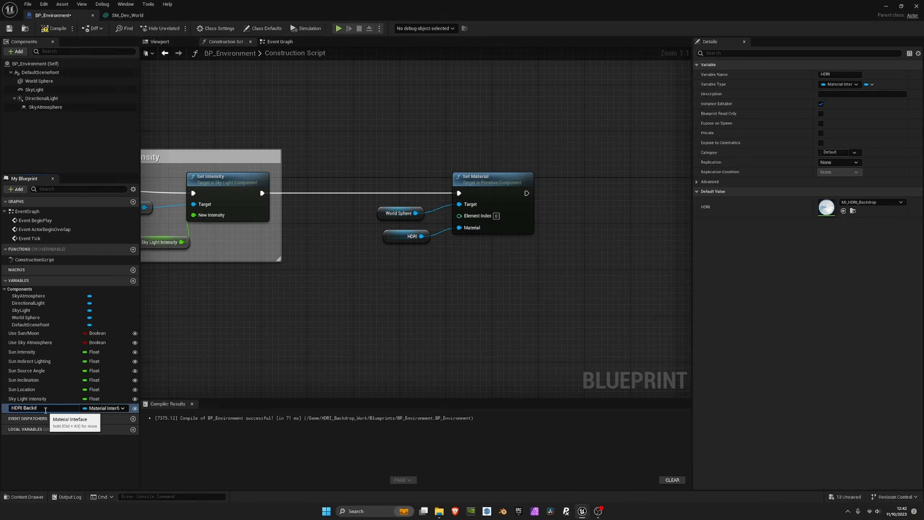
text(Backdrop)
key(Return)
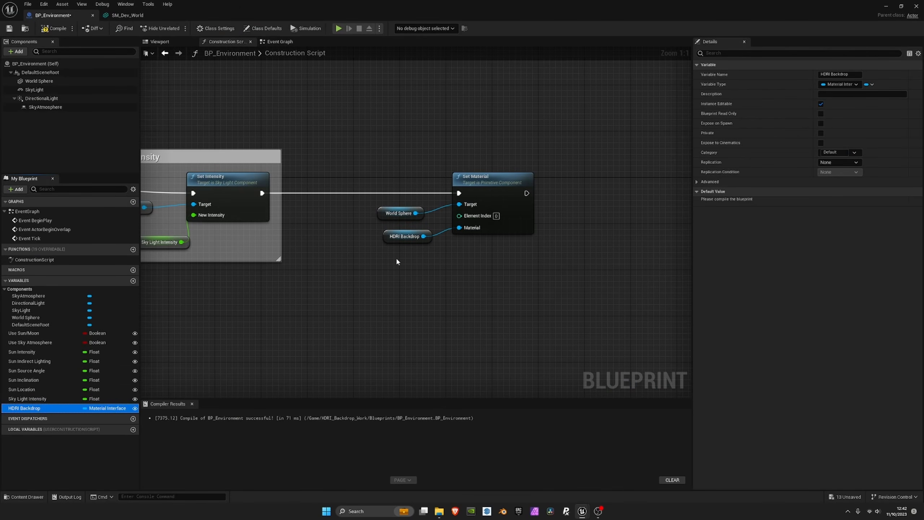
click(42, 29)
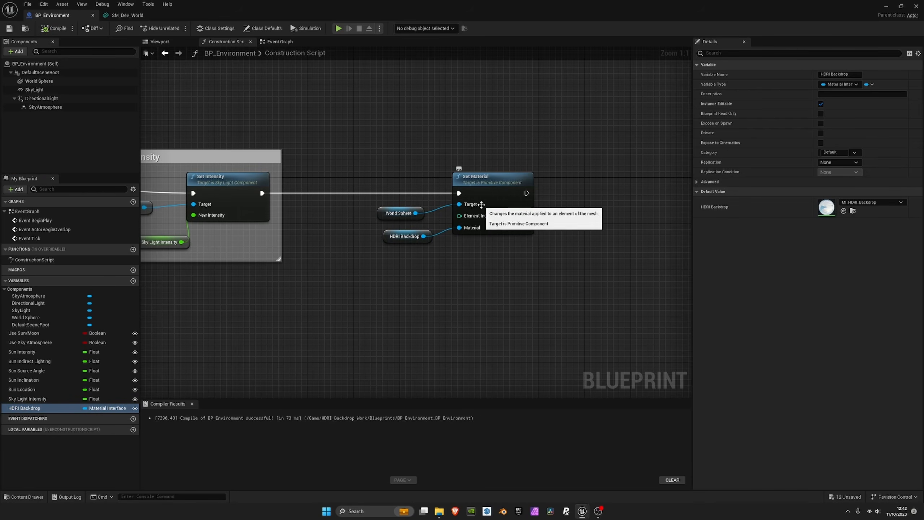
- Add a Set Scalar Parameter Value on Materials (World Sphere) node after Set Material and align it and its World Sphere reference
right_drag(504, 205, 365, 222)
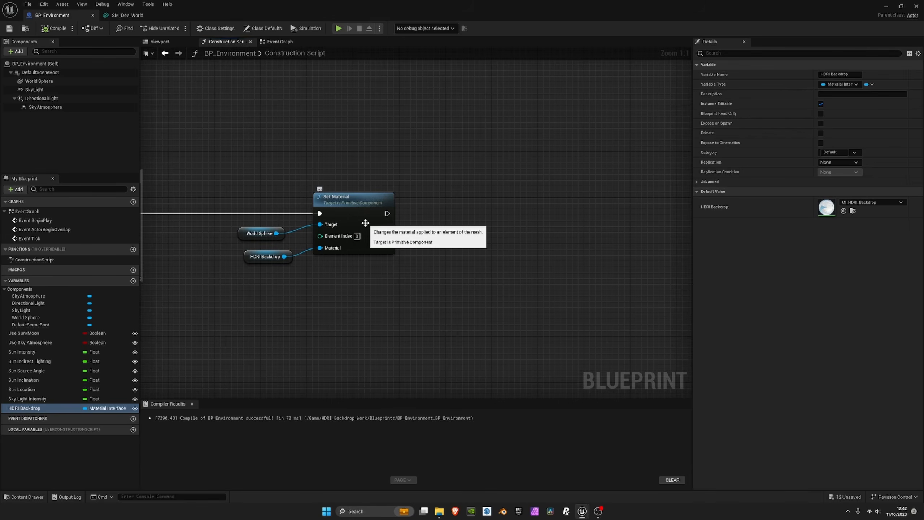
mouse_move(426, 208)
right_down()
mouse_move(366, 203)
mouse_move(437, 215)
right_up()
drag(401, 208, 547, 210)
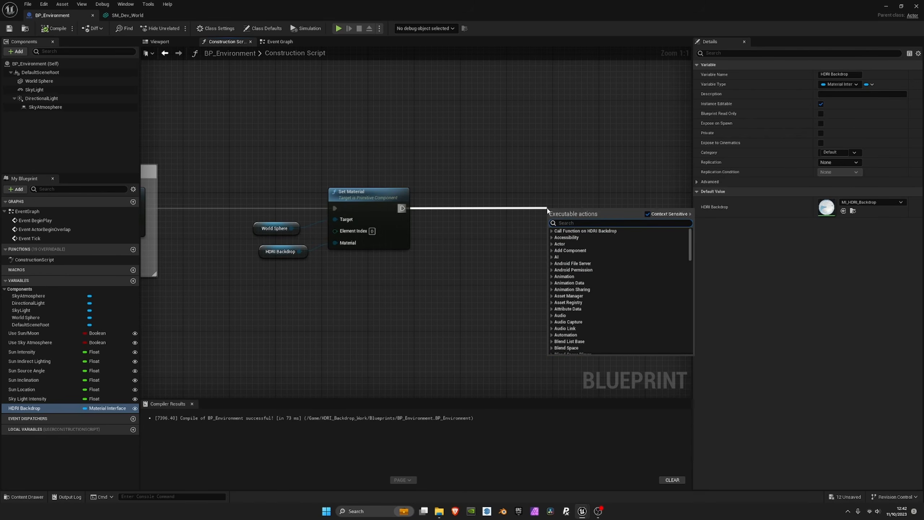
text(set scalar)
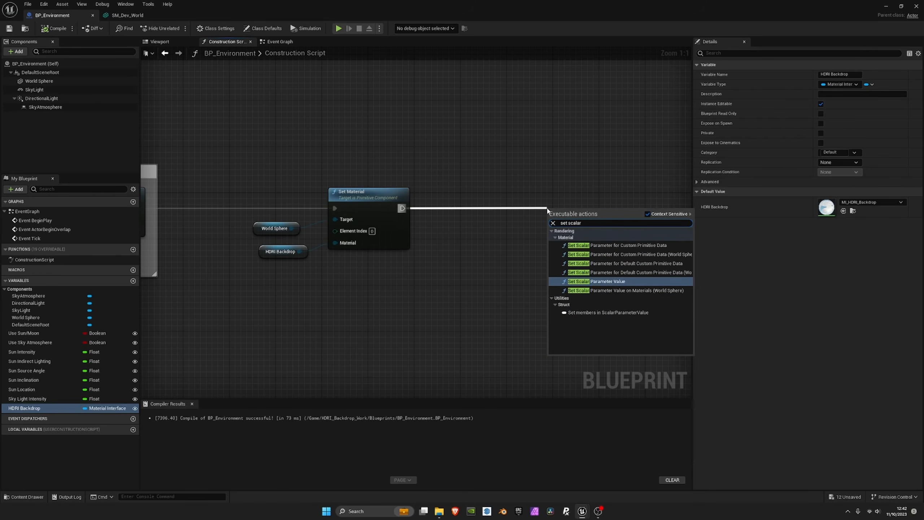
text( para)
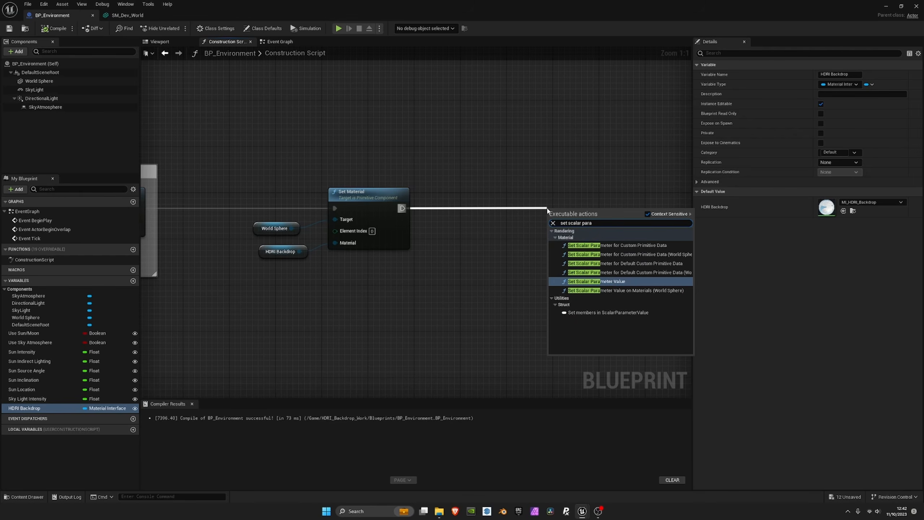
click(635, 291)
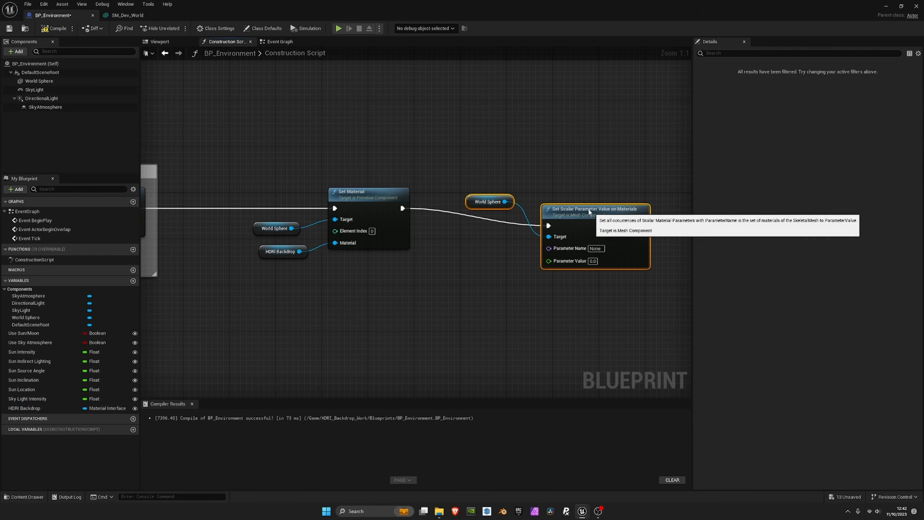
drag(553, 211, 529, 193)
click(474, 199)
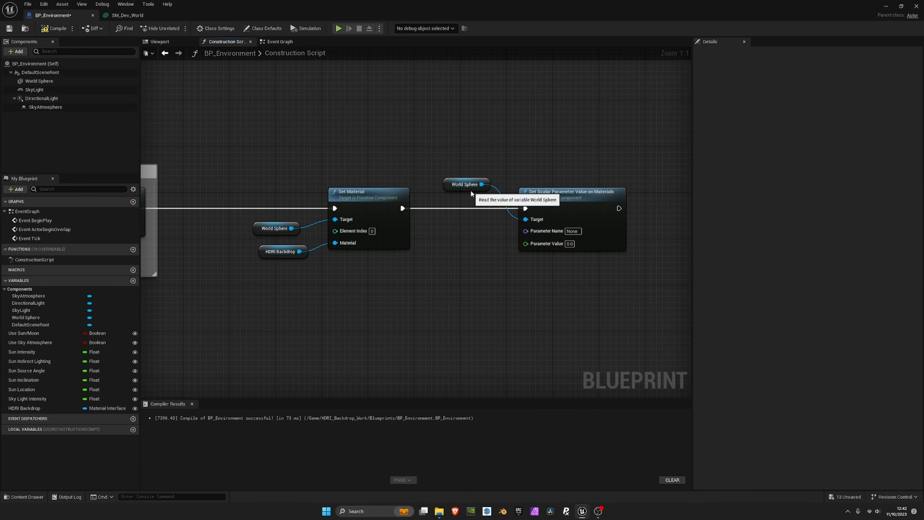
drag(467, 184, 475, 223)
- Promote the scalar node's Parameter Value input to a variable named Sky Cycle and place it beneath the World Sphere node
drag(525, 244, 467, 271)
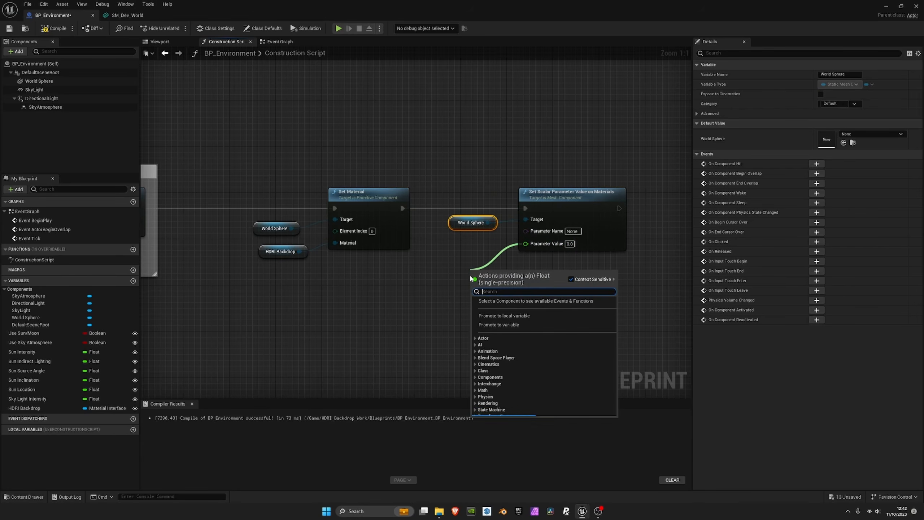
click(503, 326)
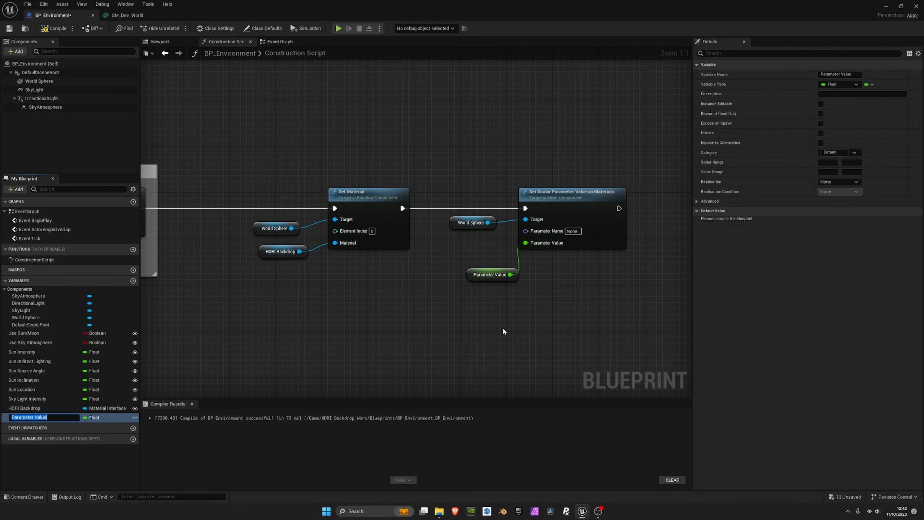
text(Sky Cycle)
key(Return)
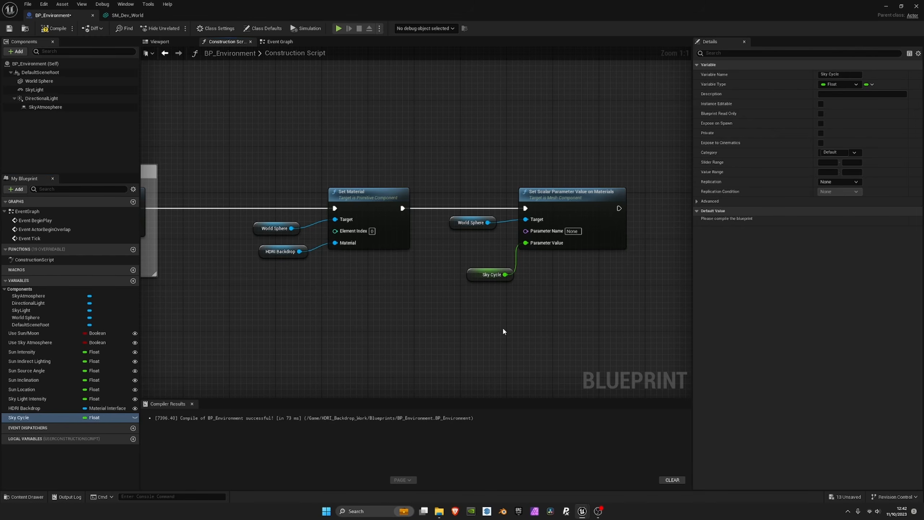
click(455, 259)
drag(455, 259, 461, 259)
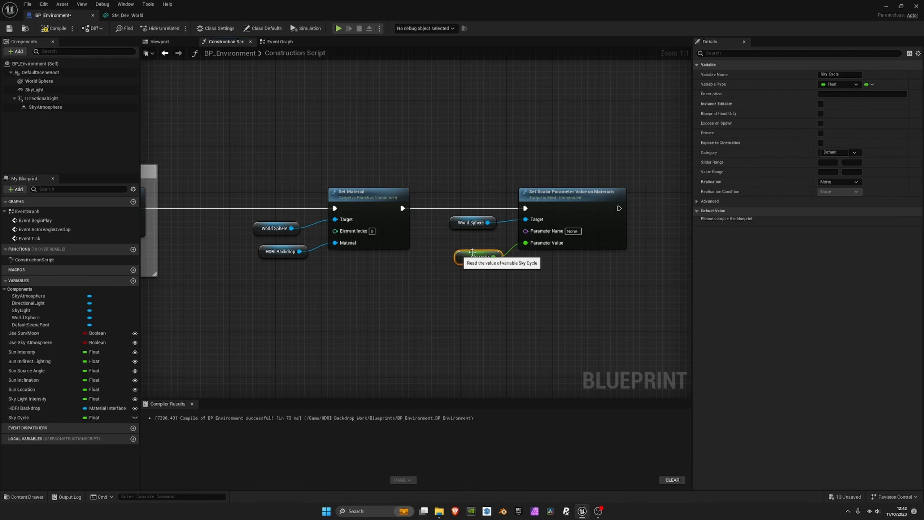
- Check the parameter name in MI_HDRI_Backdrop, set the scalar node's Parameter Name to Sky Cycle, and compile the blueprint
click(578, 232)
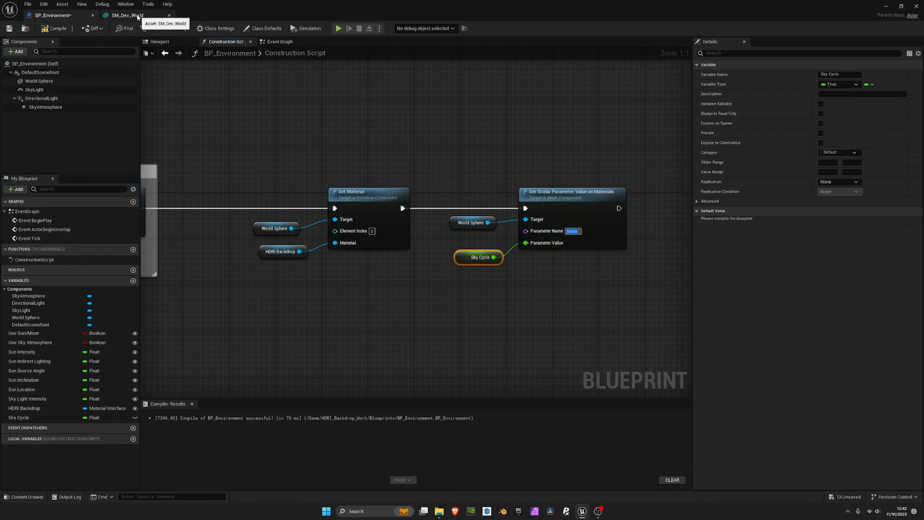
click(886, 6)
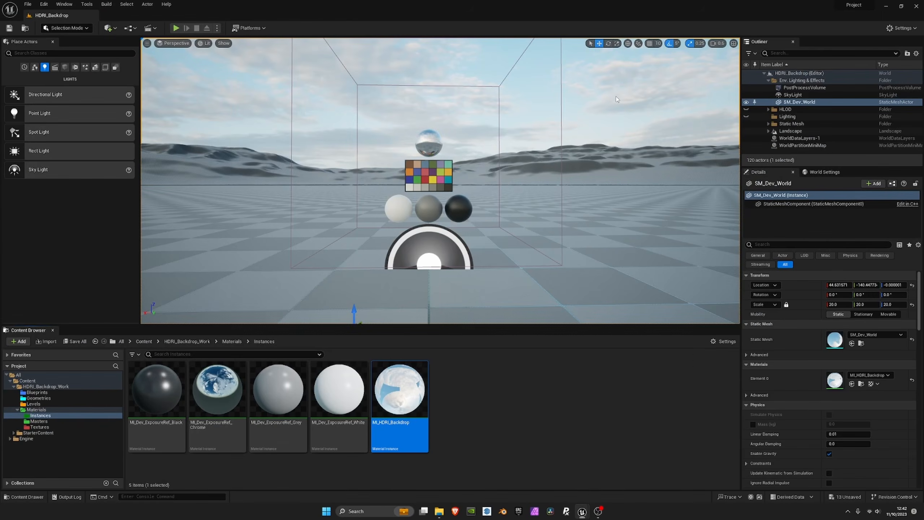
double_click(396, 400)
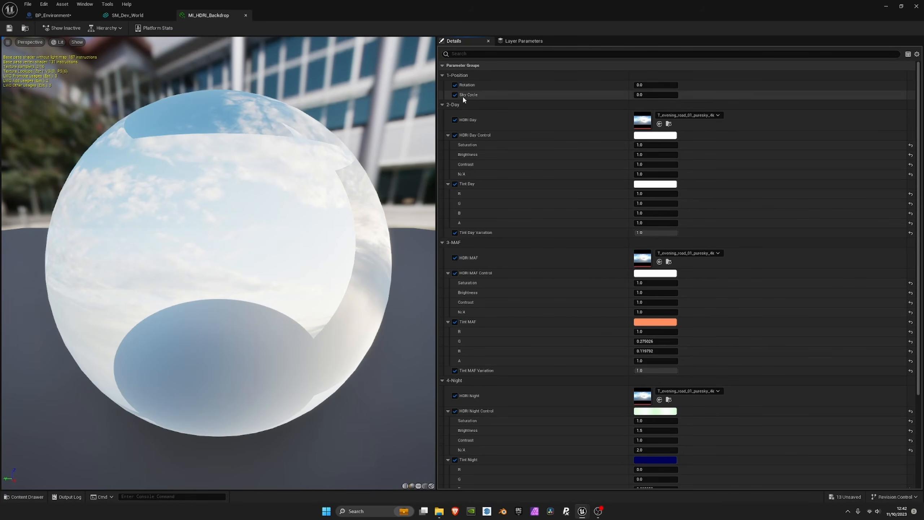
click(60, 15)
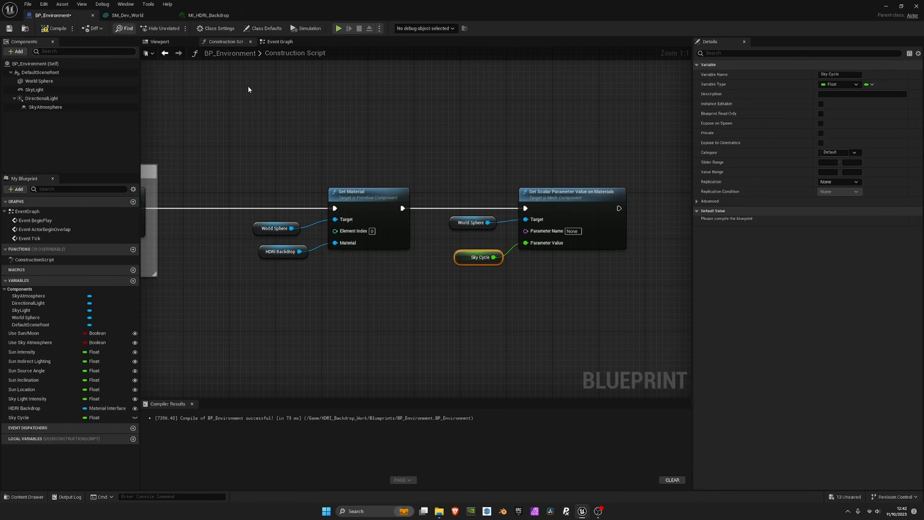
click(580, 231)
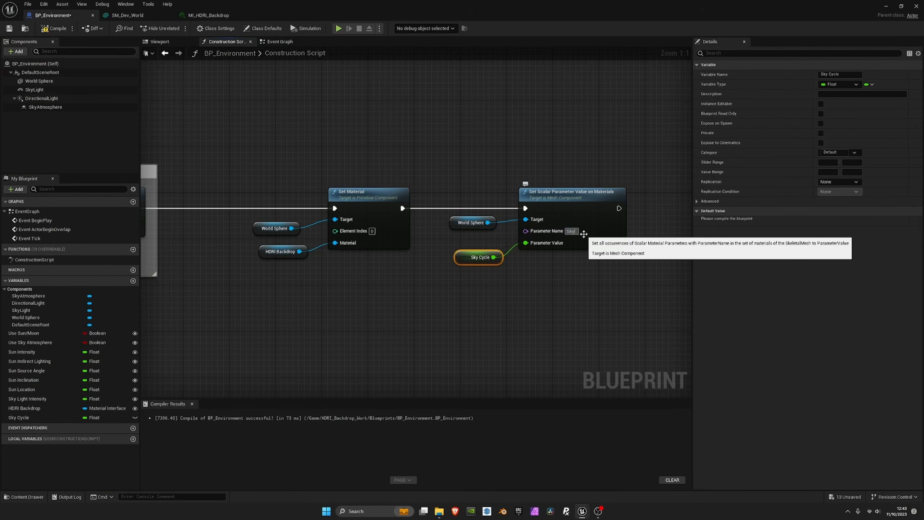
text(Sky Cycle)
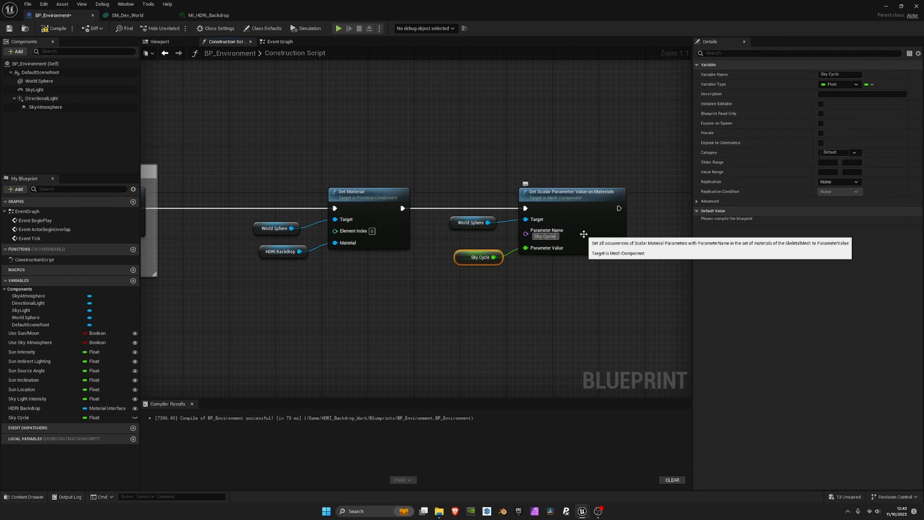
click(54, 29)
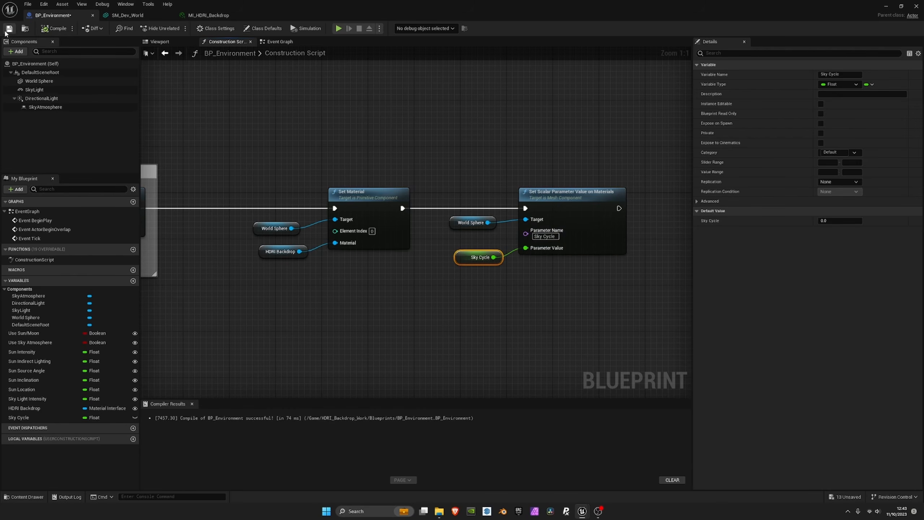
- Tidy the layout by moving the Sky Light Intensity and Sky Cycle variable nodes closer to their target inputs
right_drag(268, 175, 470, 171)
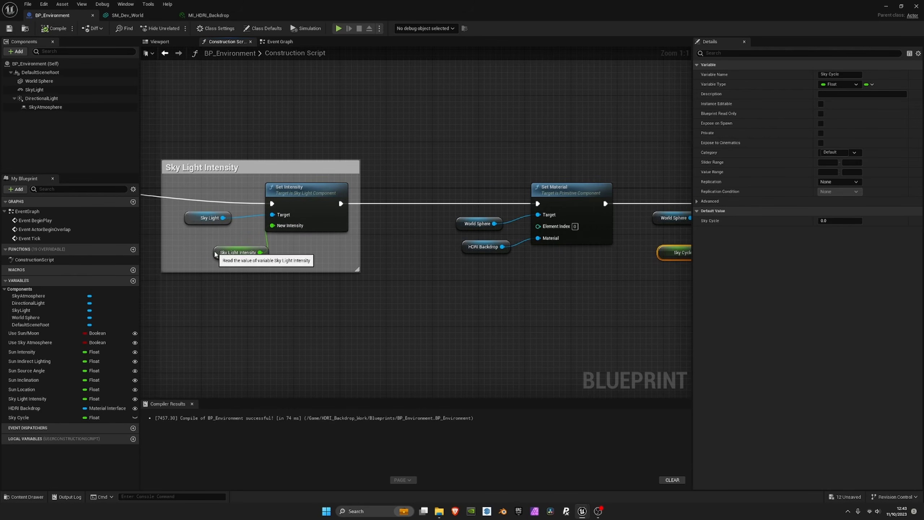
drag(218, 254, 190, 242)
right_drag(445, 222, 267, 219)
drag(487, 247, 488, 240)
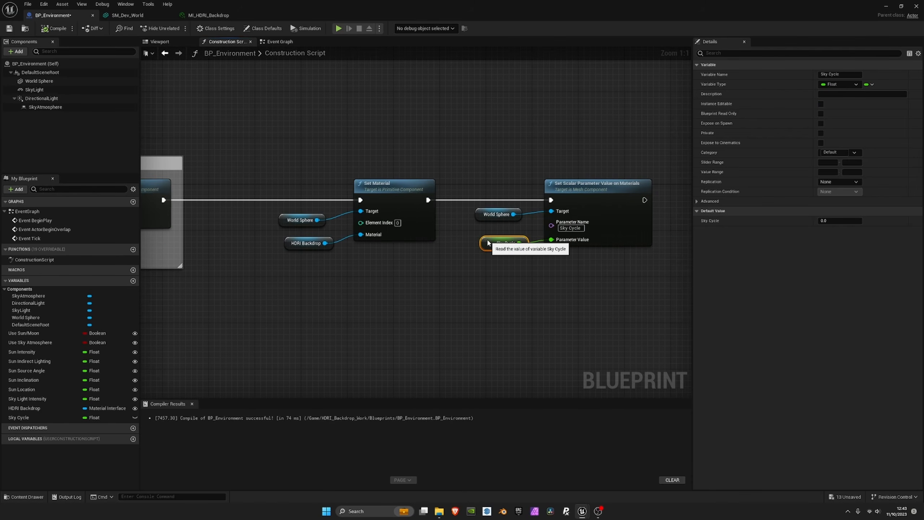
click(454, 234)
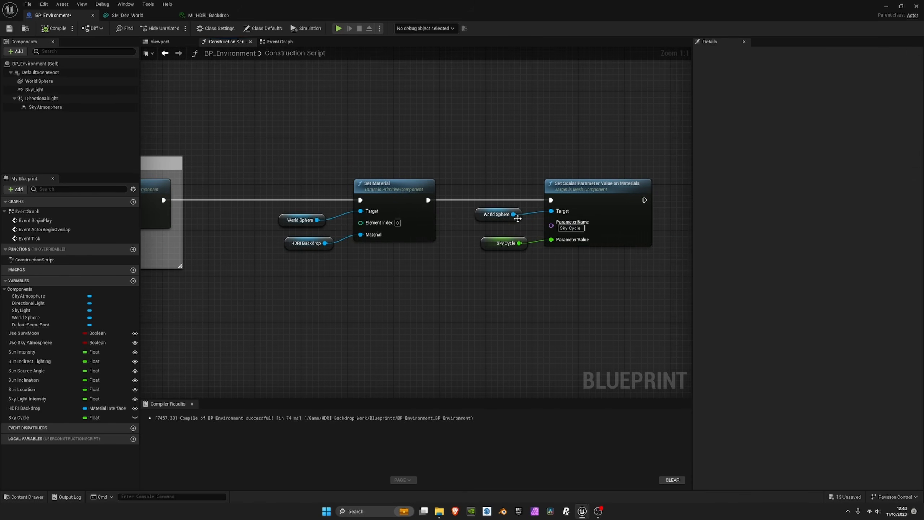
- Add a second Set Scalar Parameter Value on Materials (World Sphere) node after the Sky Cycle one and align it with its World Sphere reference
right_drag(454, 234, 349, 242)
drag(468, 211, 552, 215)
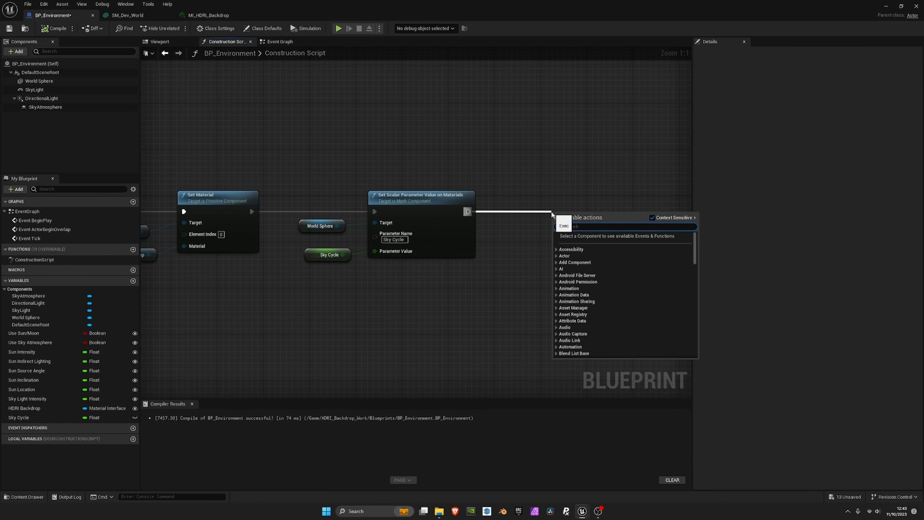
click(475, 211)
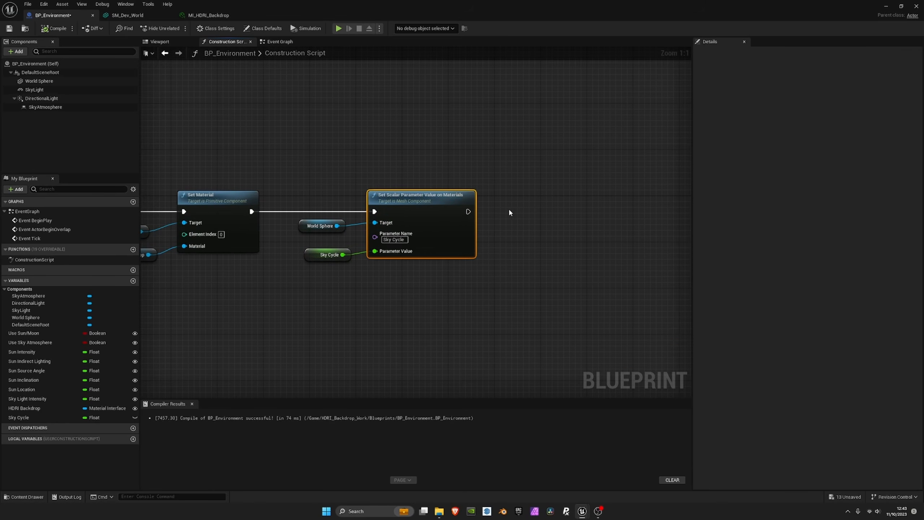
drag(476, 212, 544, 210)
text(set scal)
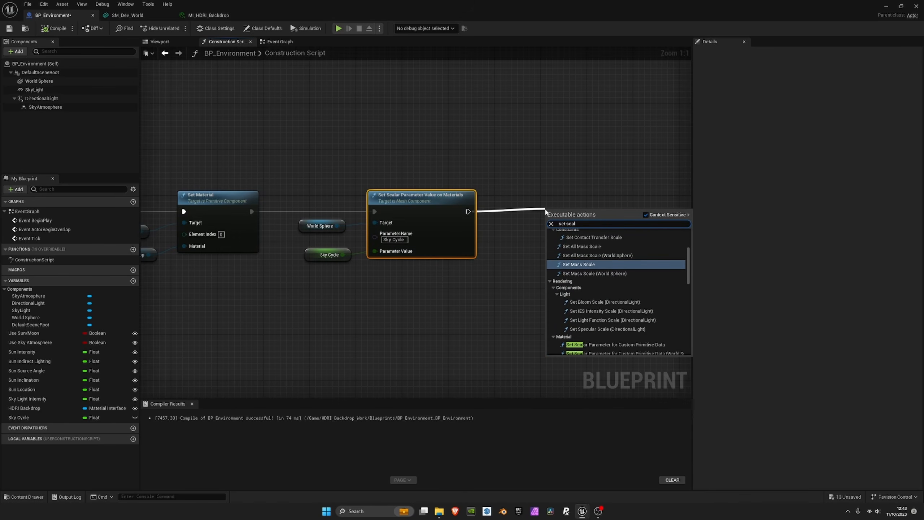
text(ar p)
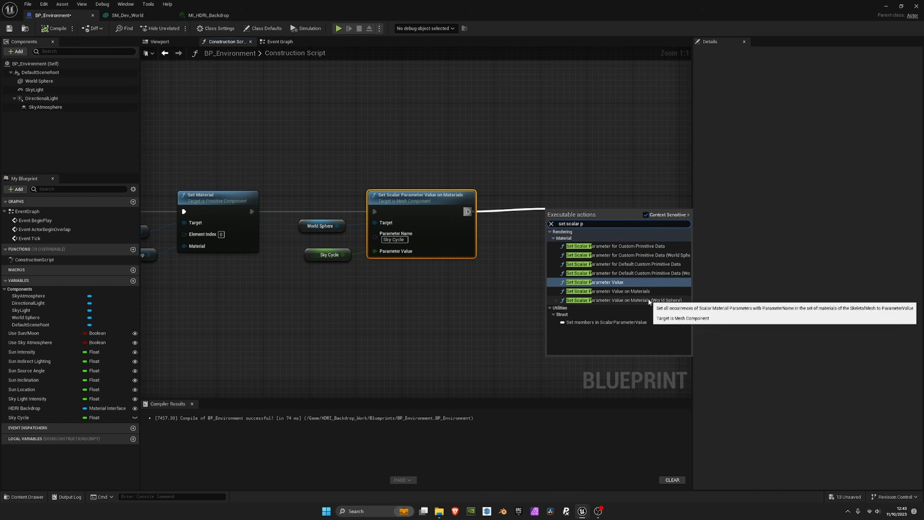
click(627, 301)
drag(608, 225, 637, 209)
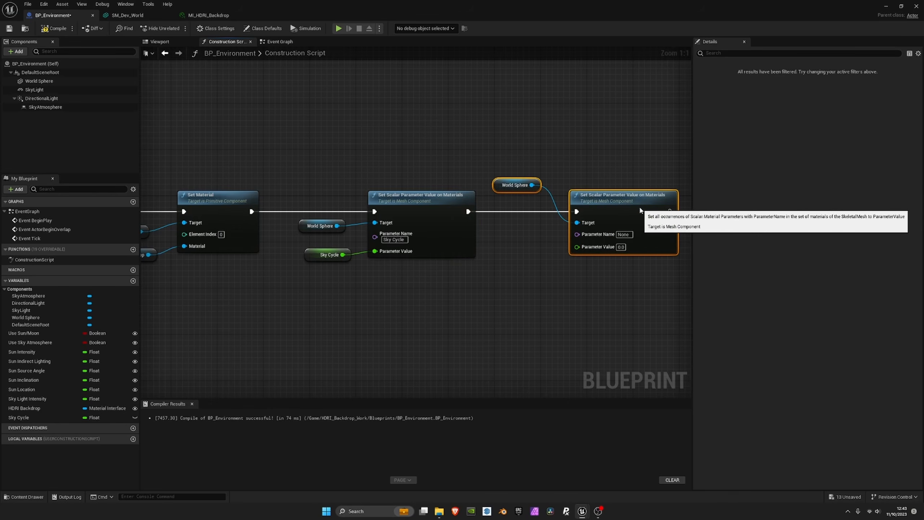
click(570, 166)
drag(522, 189, 519, 233)
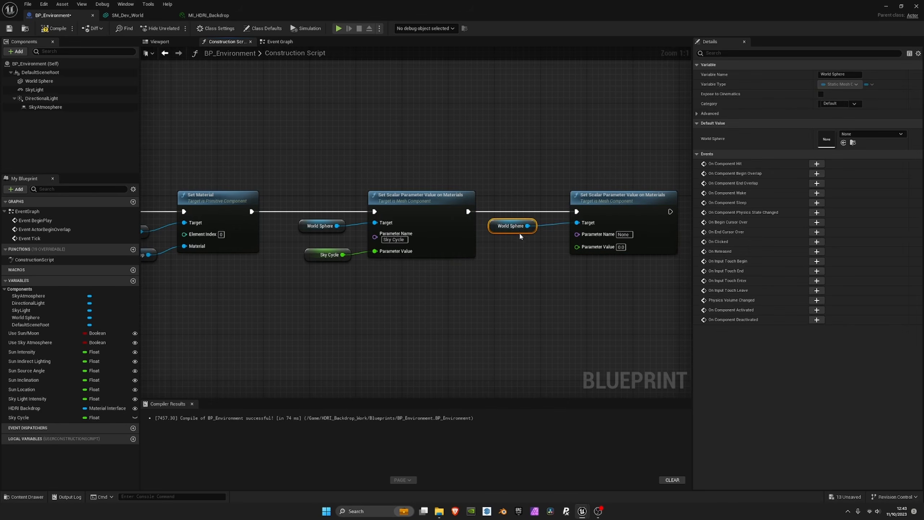
- Set the new scalar node's Parameter Name to Rotation and check that name against the parameters in MI_HDRI_Backdrop
right_drag(630, 236, 529, 227)
click(528, 227)
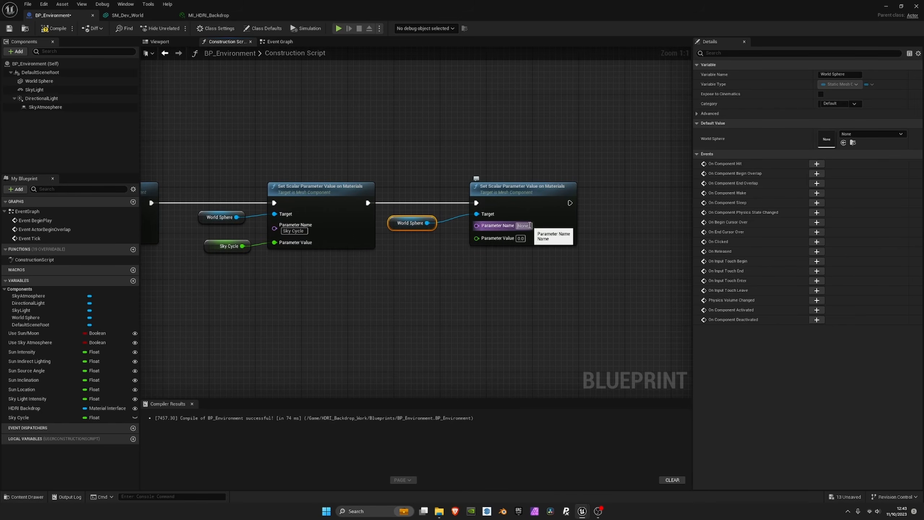
text(Rotati)
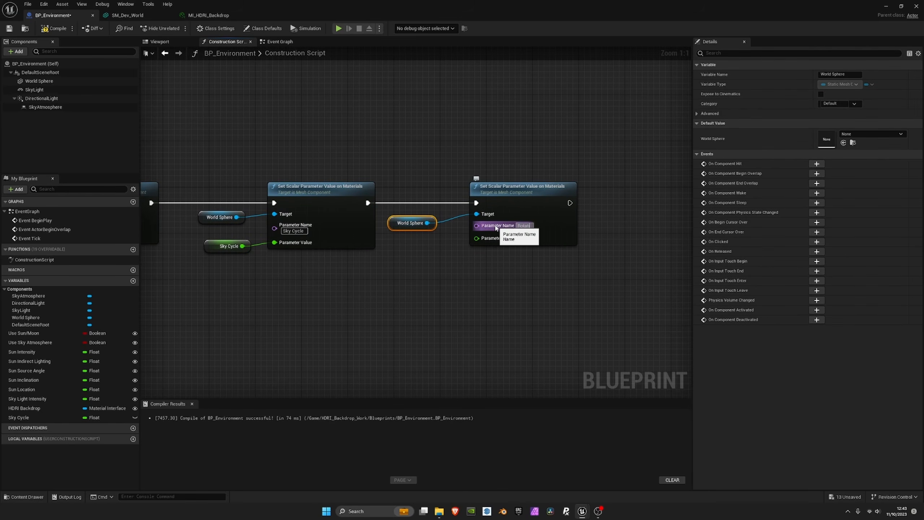
text(on)
click(529, 190)
click(211, 16)
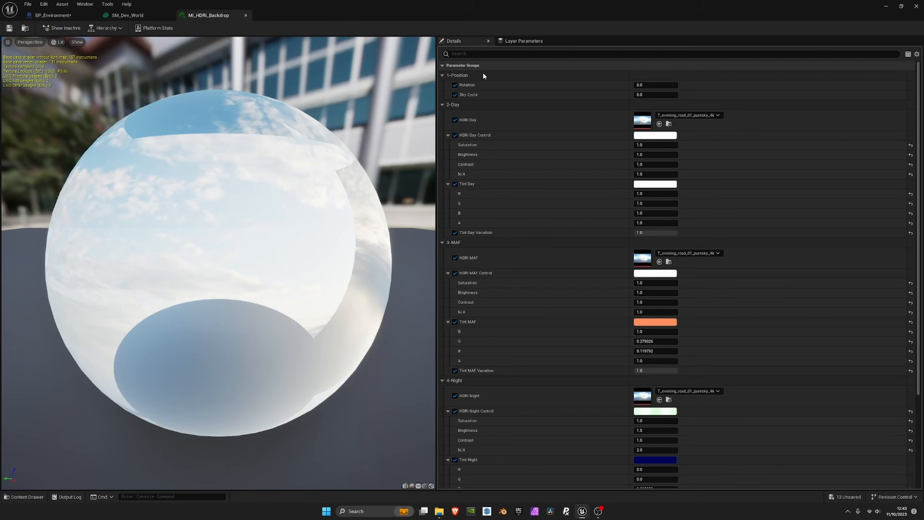
click(37, 16)
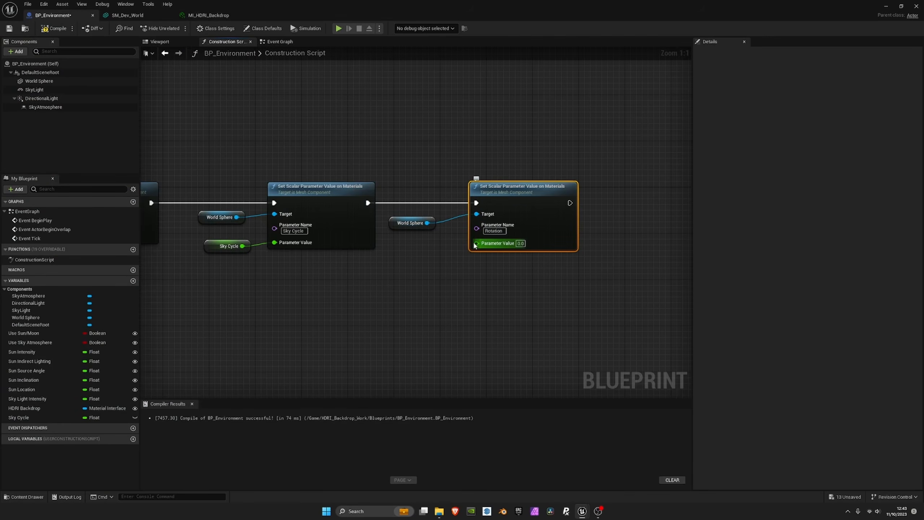
- Promote the new scalar node's Parameter Value input to a variable named Rotation and compile the blueprint
drag(475, 245, 424, 255)
click(462, 310)
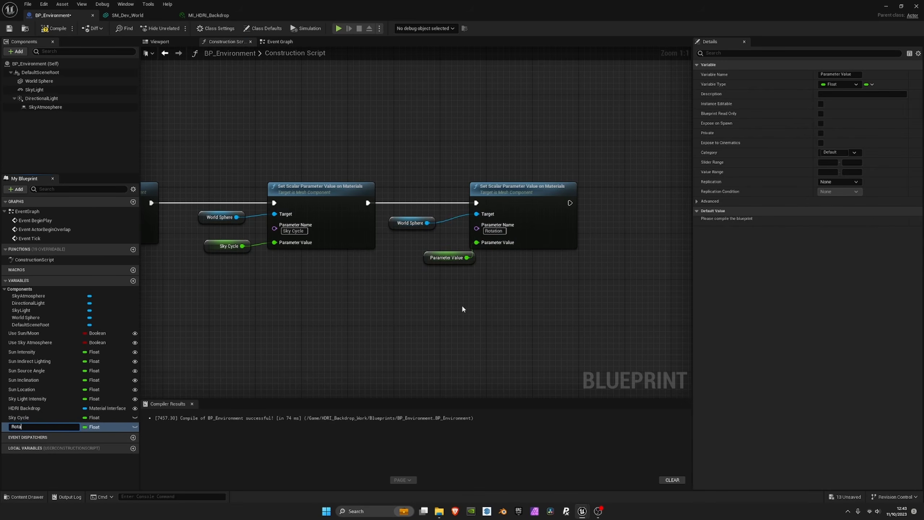
key(Return)
click(46, 29)
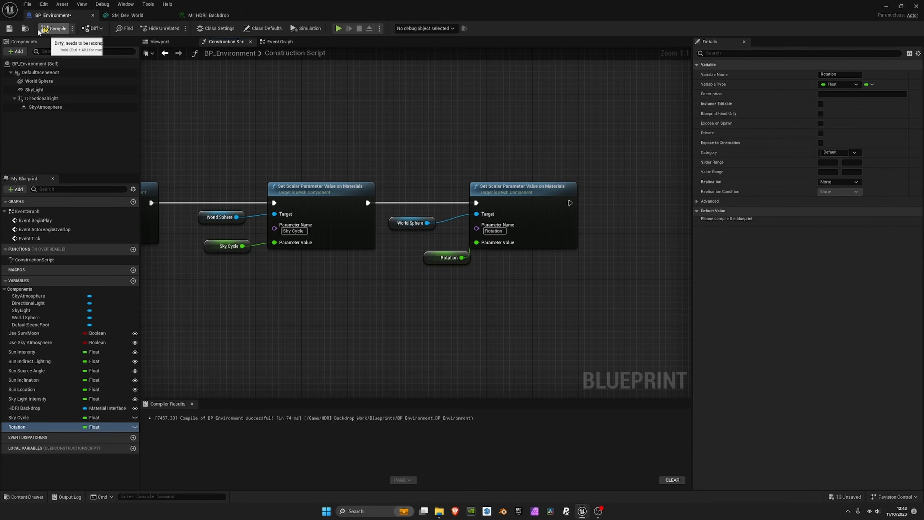
- Give the Sky Cycle variable a slider range of 0 to 1 and make it instance editable
click(205, 246)
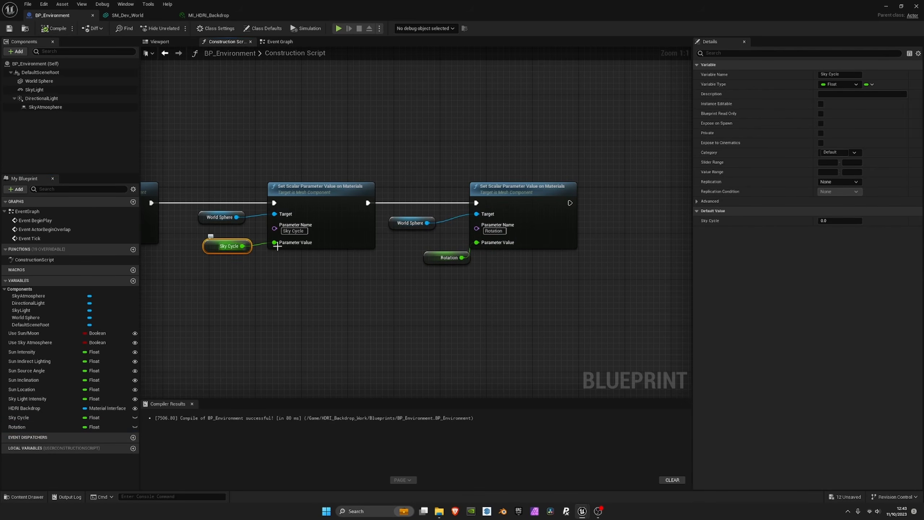
click(851, 162)
text(1)
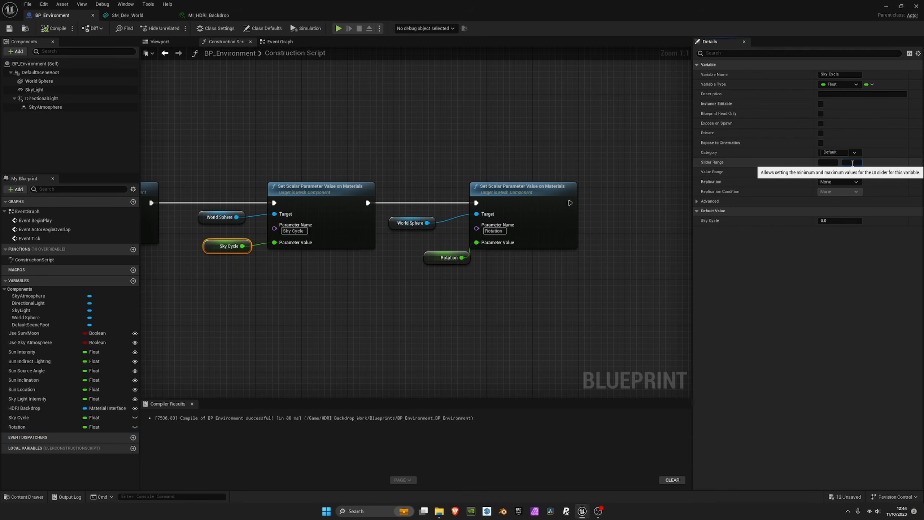
click(831, 162)
text(0)
key(Return)
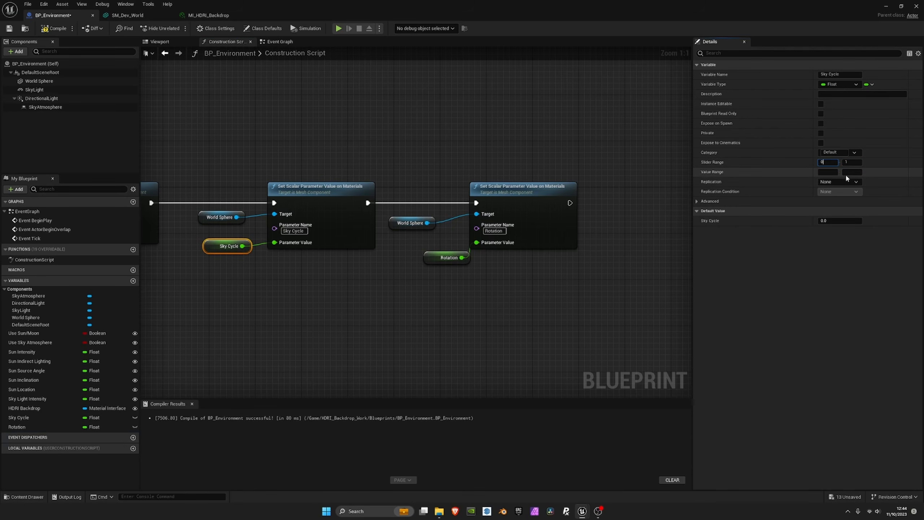
click(820, 103)
click(397, 275)
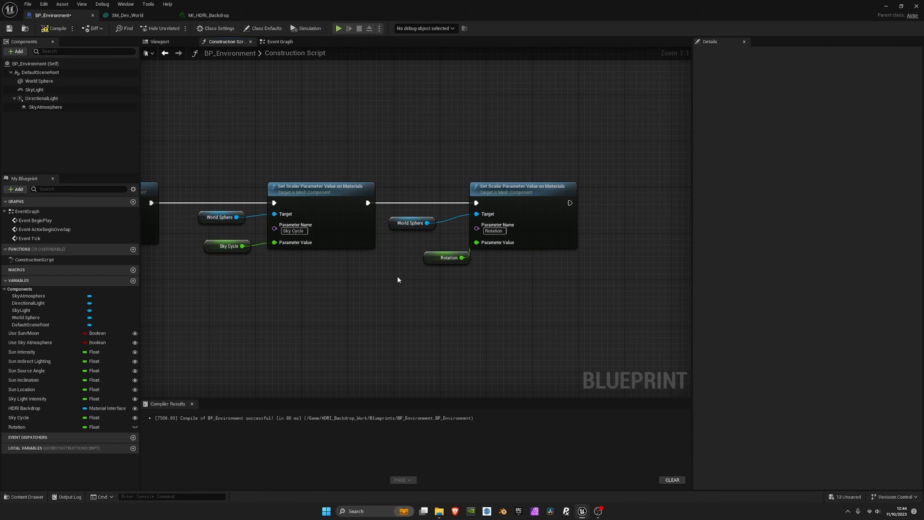
- Make the Rotation variable instance editable with a slider range of 0 to 360, align its node under World Sphere, and compile and save
drag(426, 258, 393, 251)
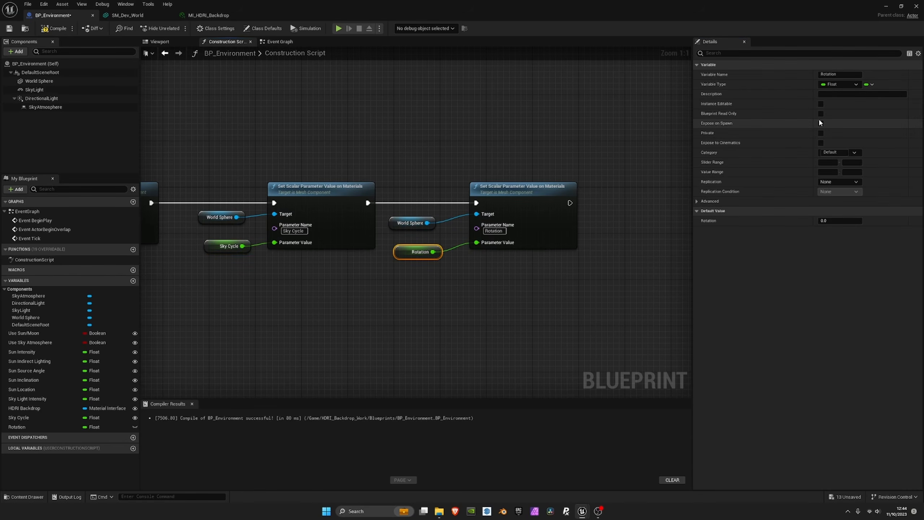
click(136, 427)
click(135, 427)
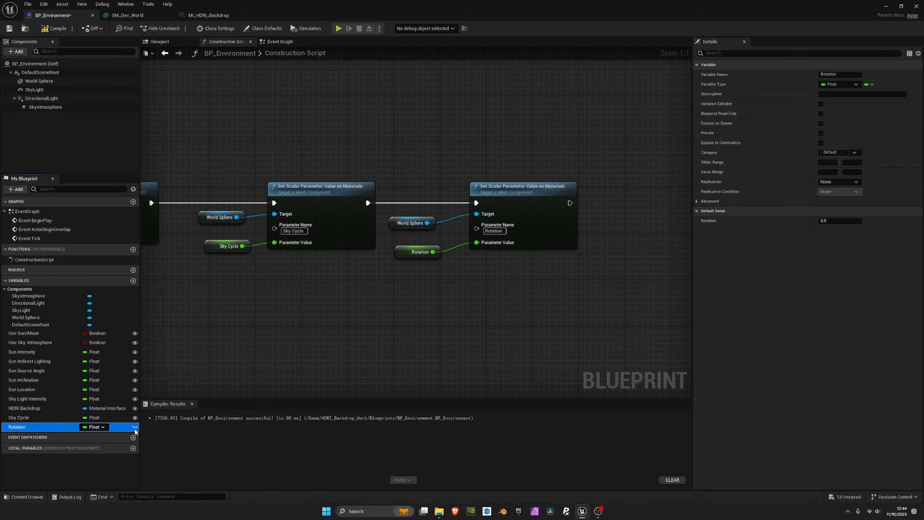
click(819, 162)
text(0)
key(Return)
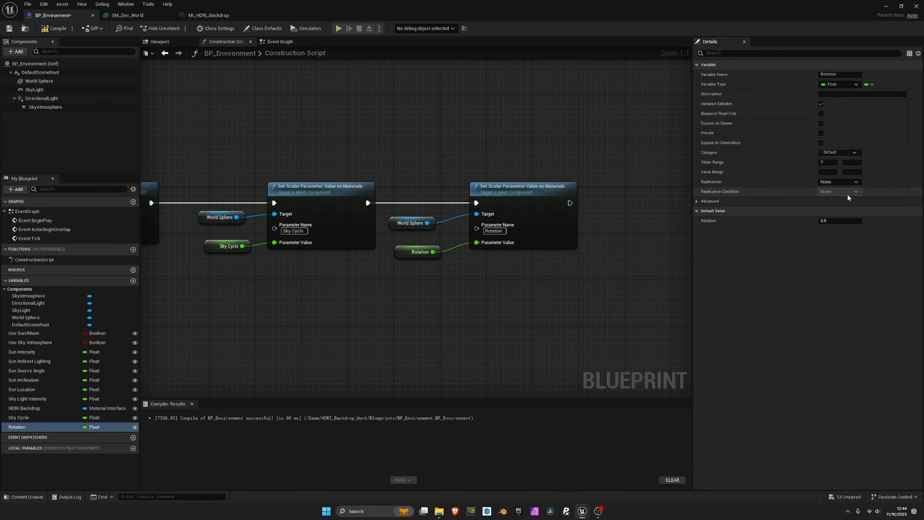
click(850, 163)
text(360)
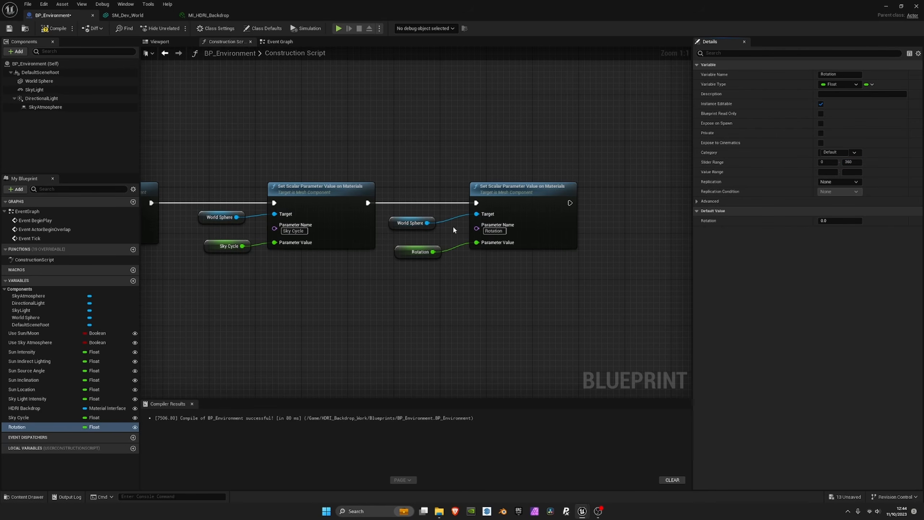
drag(411, 249, 405, 243)
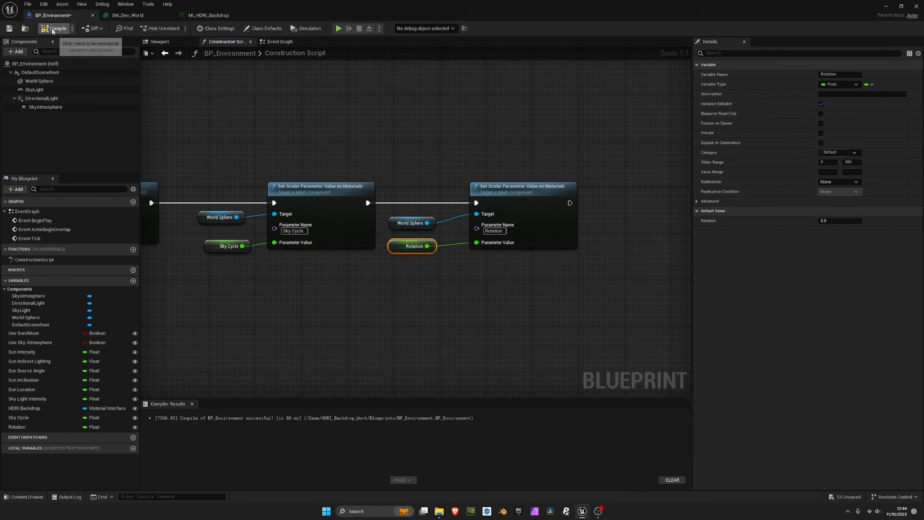
click(9, 29)
- Group the Set Material node, both scalar parameter nodes and their variables in a comment named World Sphere Parameters
scroll(470, 155, down, 4)
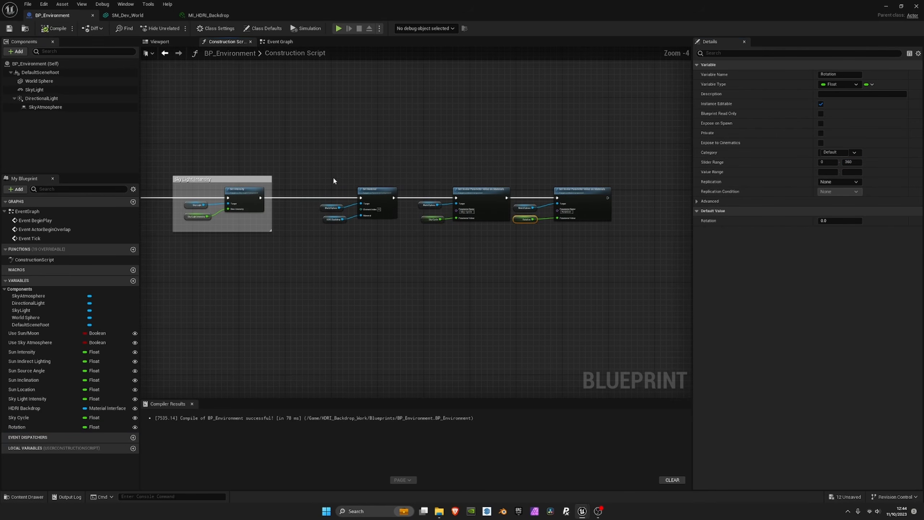
drag(313, 157, 657, 309)
right_drag(386, 155, 447, 187)
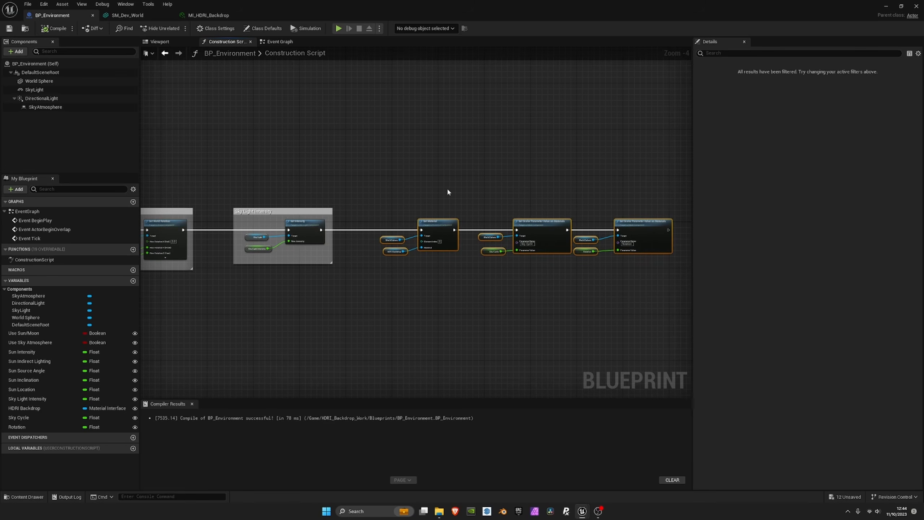
key(c)
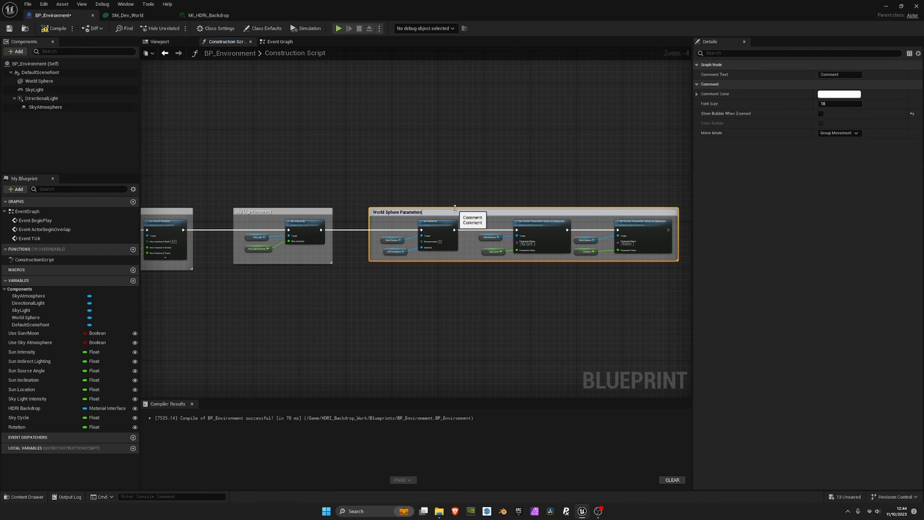
key(Return)
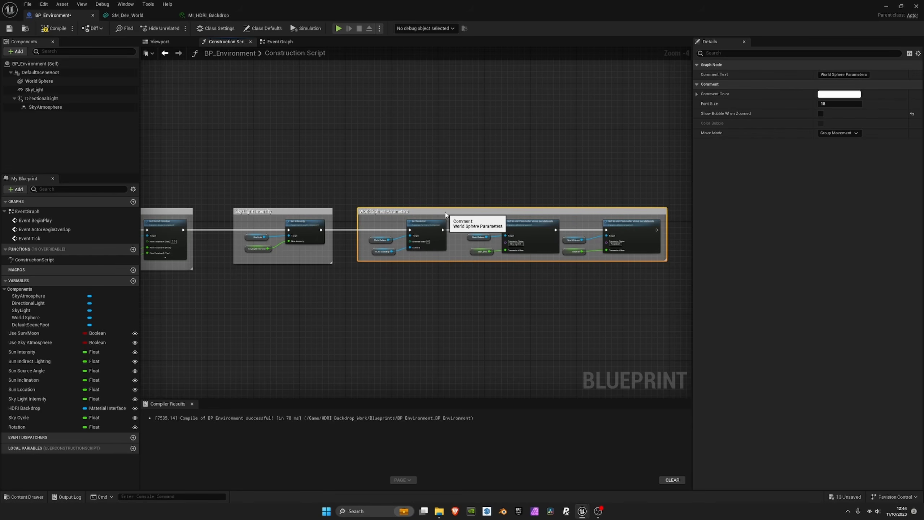
- Move the World Sphere Parameters and Sky Light Intensity comment groups closer to the groups that precede them
drag(455, 211, 441, 215)
right_drag(441, 215, 596, 215)
drag(423, 211, 404, 215)
right_drag(404, 215, 382, 201)
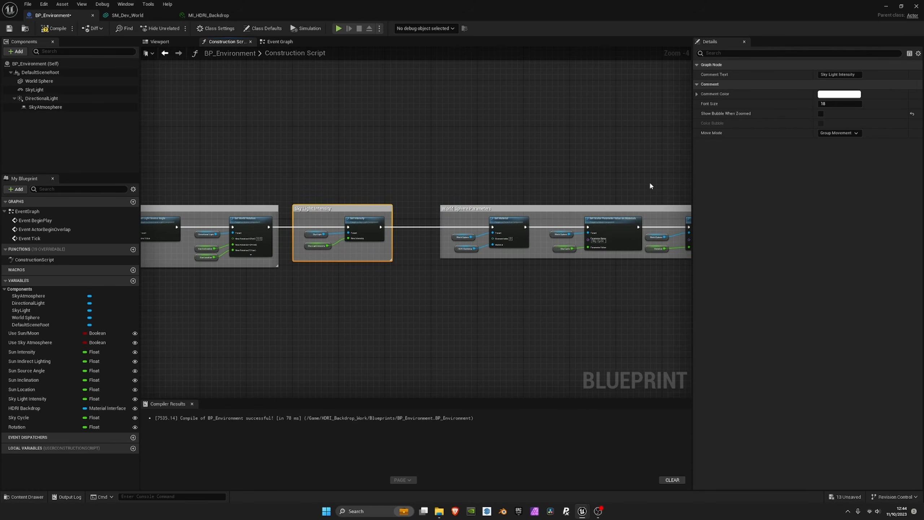
- Enable Show Bubble When Zoomed for the Sky Light Intensity and World Sphere Parameters comments, and place the latter right beside Sky Light Intensity
click(820, 113)
click(525, 207)
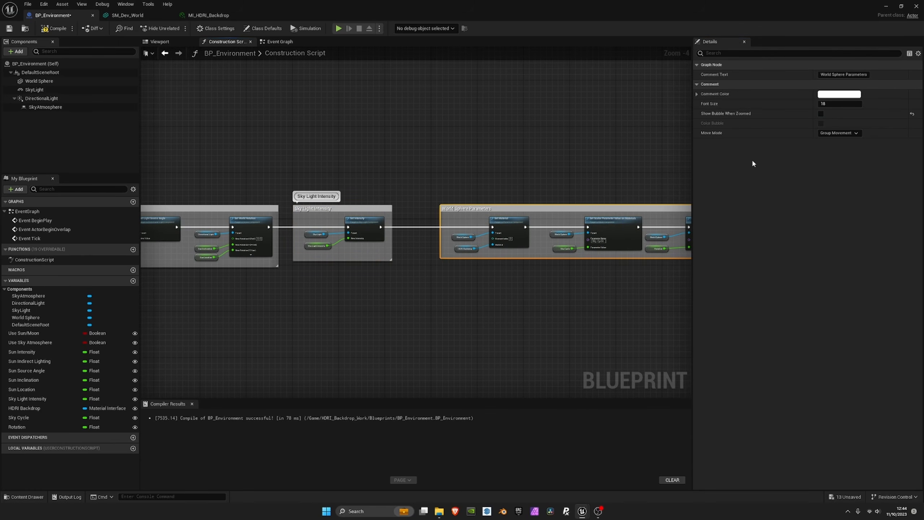
click(820, 114)
drag(542, 210, 509, 213)
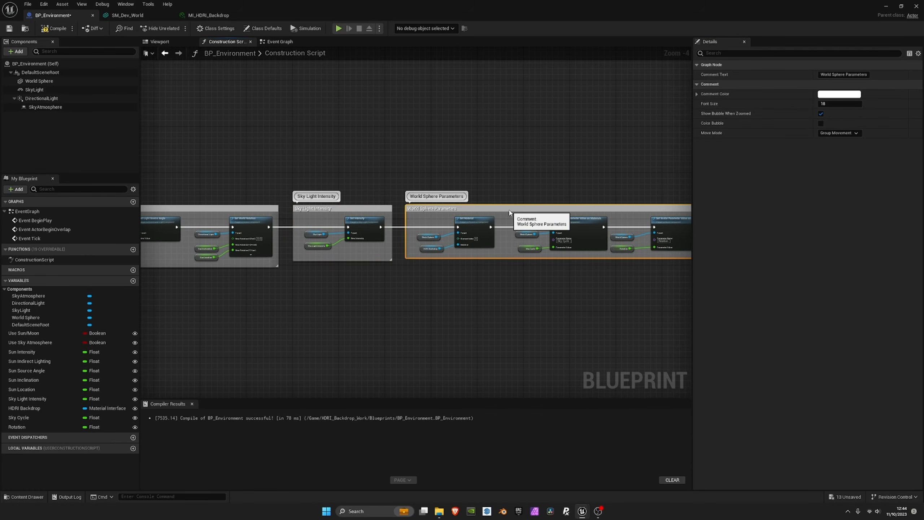
click(553, 158)
- Review the commented node groups along the construction script, from the sun settings through World Sphere Parameters
scroll(553, 158, down, 3)
right_drag(454, 162, 369, 169)
scroll(514, 183, up, 4)
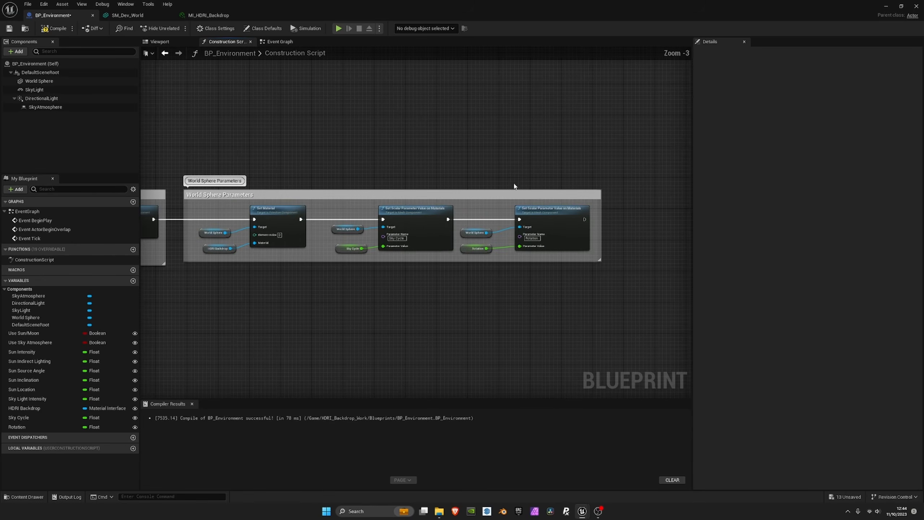
right_drag(281, 181, 546, 169)
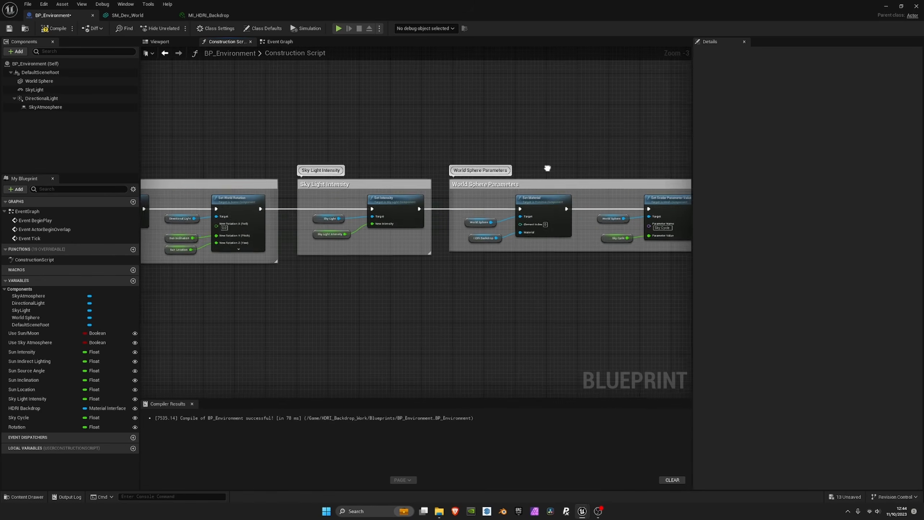
scroll(343, 168, down, 3)
right_drag(275, 184, 255, 168)
scroll(344, 183, up, 4)
right_drag(508, 187, 338, 198)
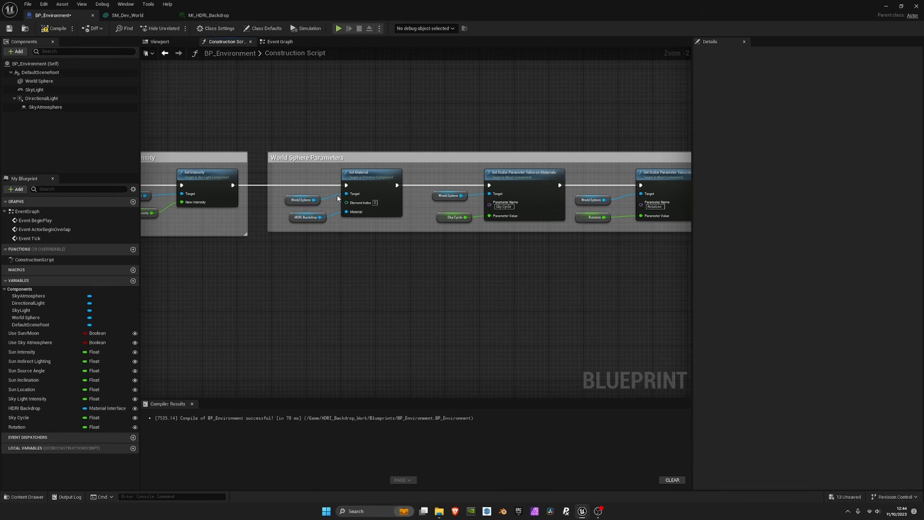
scroll(336, 177, down, 2)
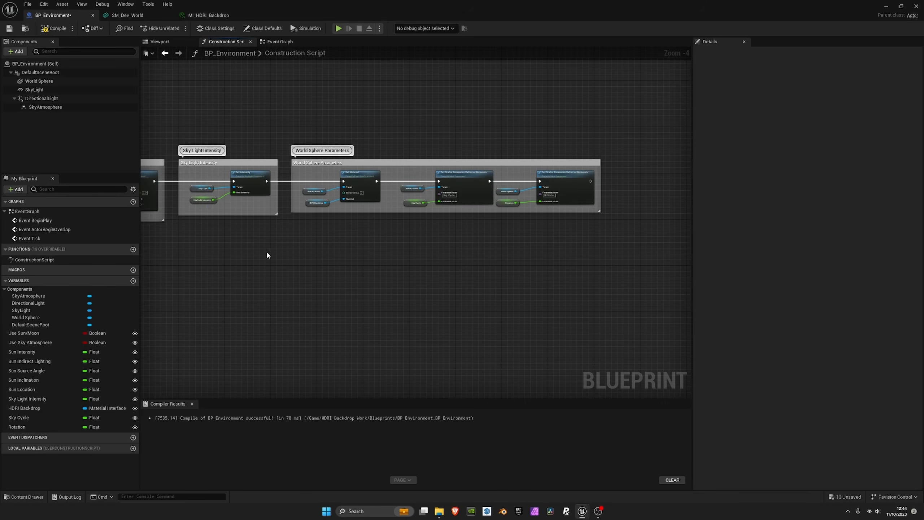
right_drag(267, 255, 402, 213)
scroll(405, 208, down, 2)
right_drag(511, 205, 437, 179)
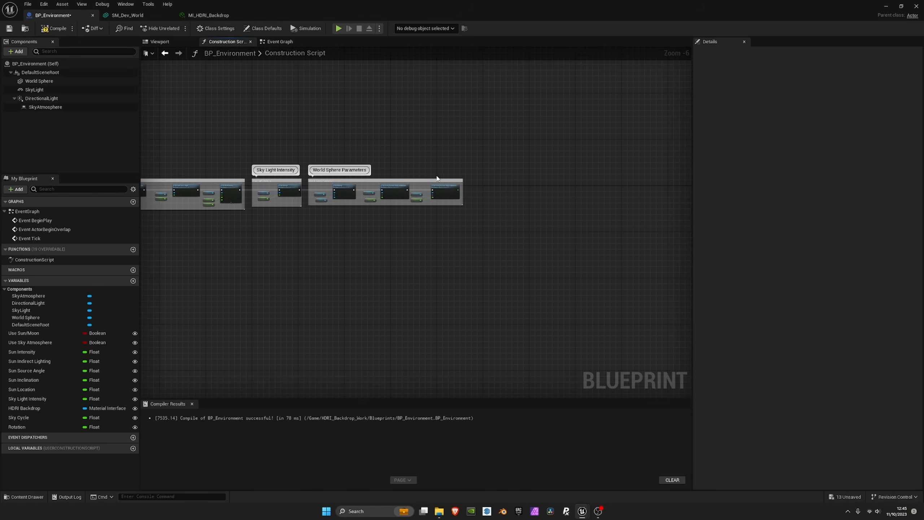
scroll(364, 175, up, 1)
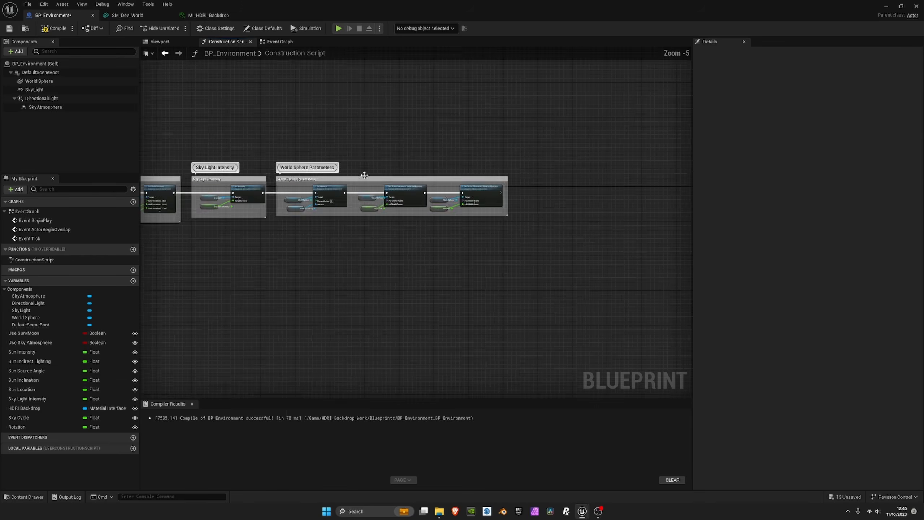
scroll(364, 176, up, 3)
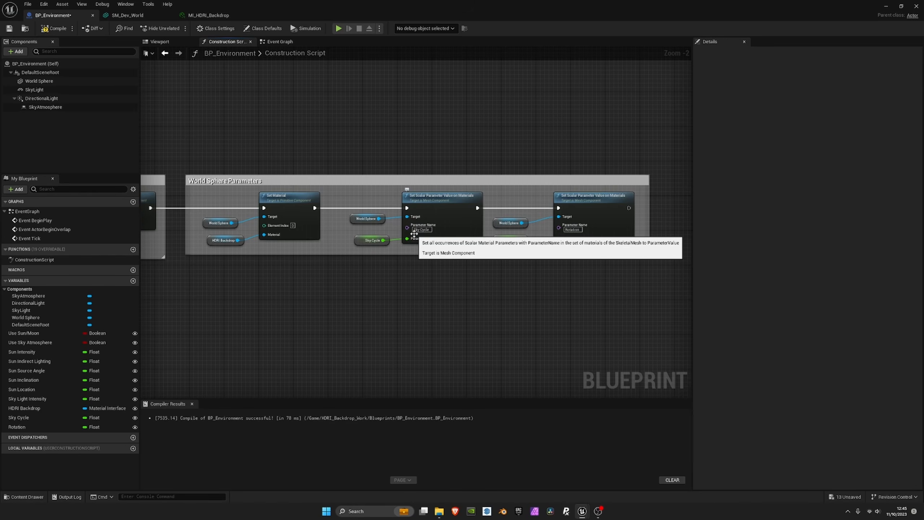
- Add a Branch node after the Set Scalar Parameter Value on Materials node for Rotation, outside the World Sphere Parameters comment
right_drag(494, 193, 270, 169)
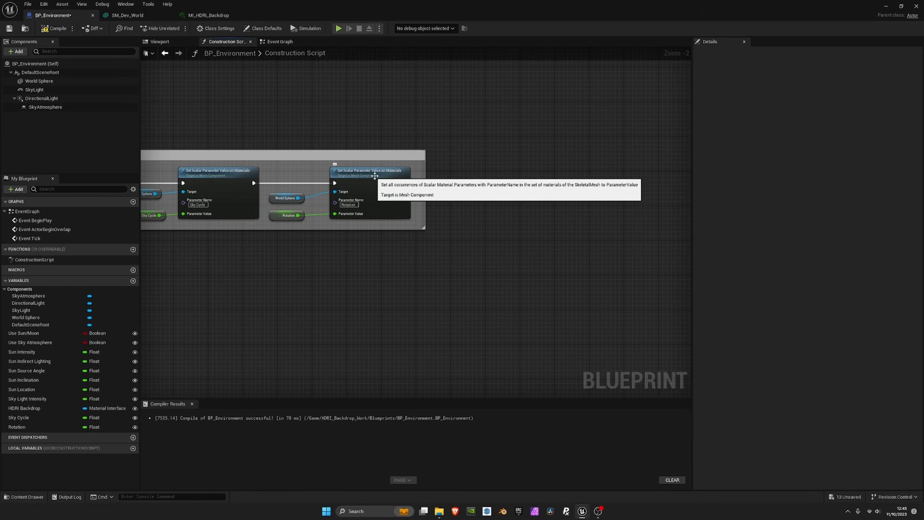
right_drag(432, 187, 331, 192)
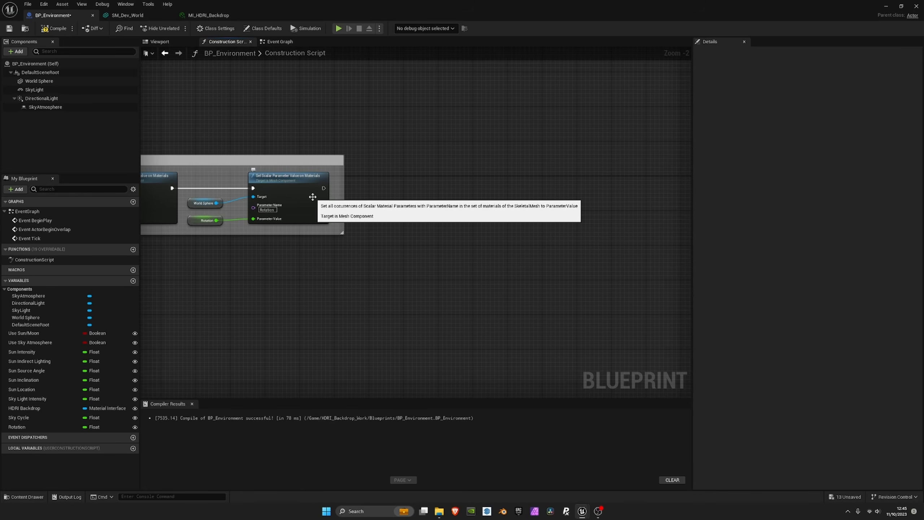
drag(323, 188, 507, 186)
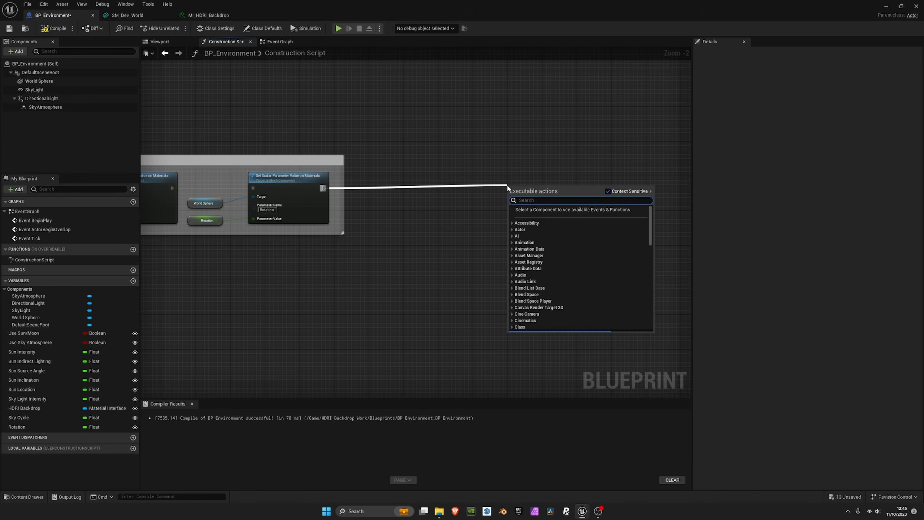
text(bran)
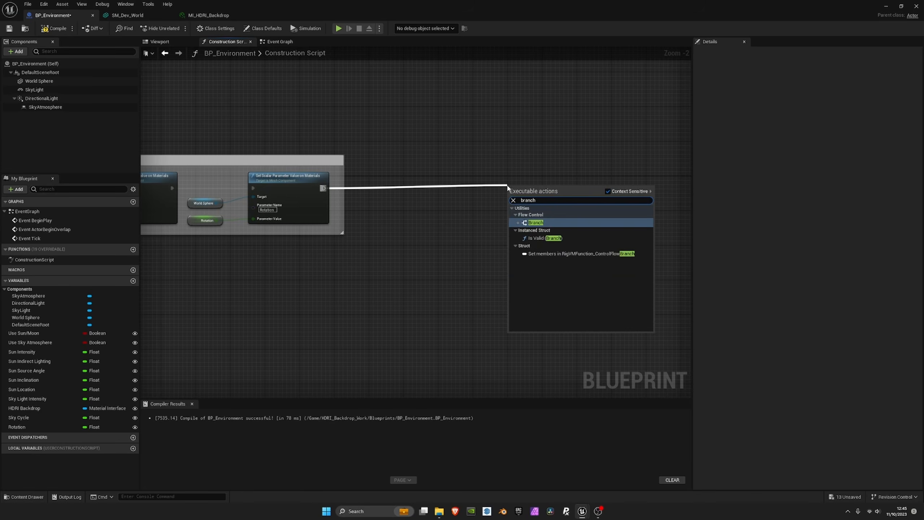
text(ch)
key(Return)
drag(539, 188, 493, 187)
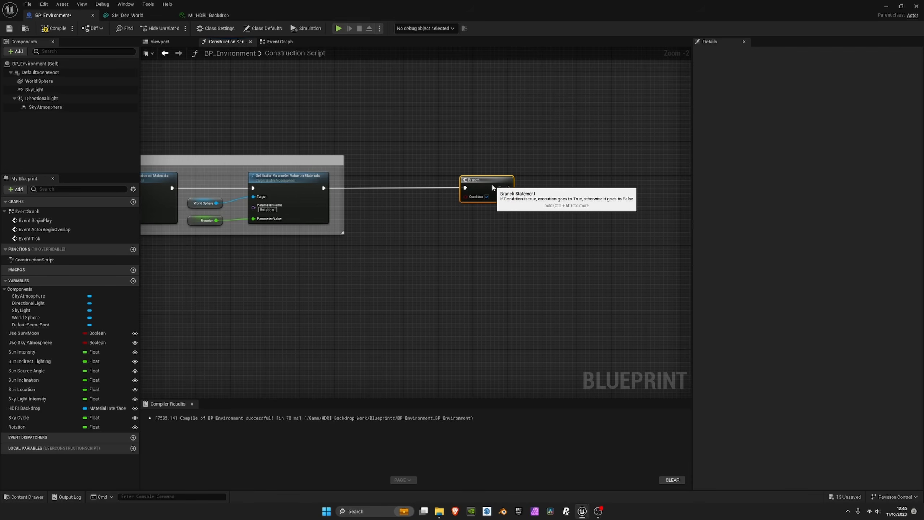
- Add a Set Light Color node targeting DirectionalLight to the Branch's True output, aligned with it and its Directional Light reference alongside
right_drag(530, 200, 432, 196)
drag(410, 185, 506, 185)
text(set light color)
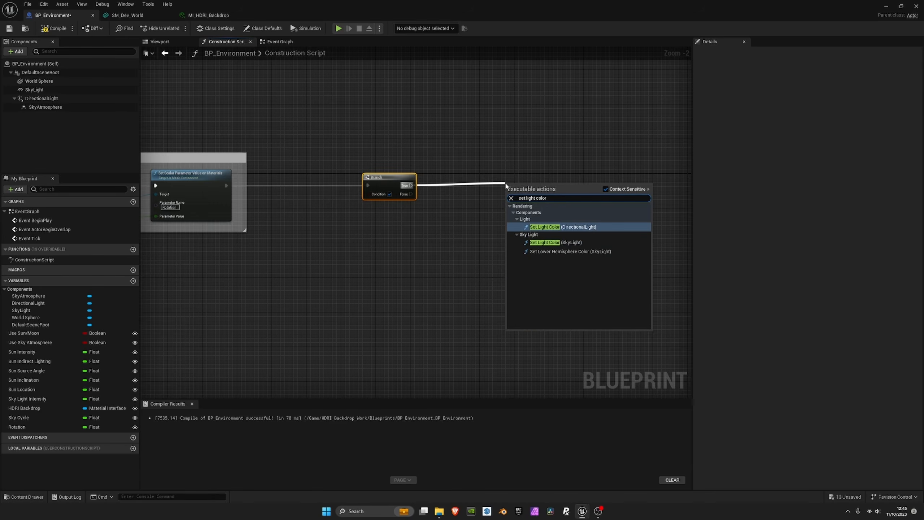
click(581, 227)
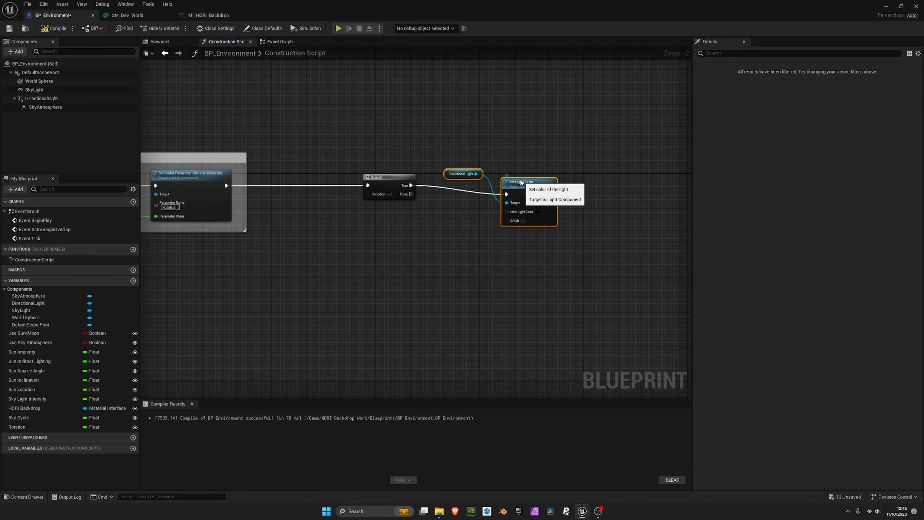
drag(519, 173, 532, 173)
click(476, 168)
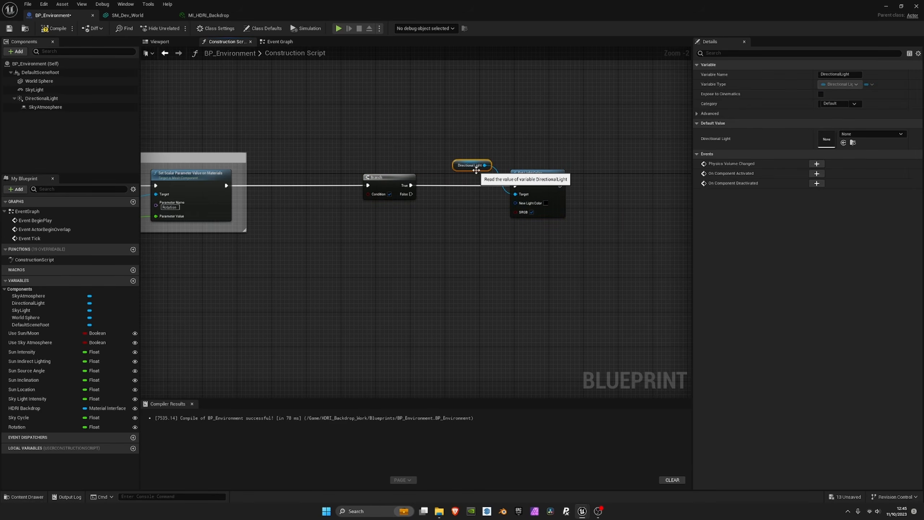
drag(475, 169, 471, 205)
right_drag(483, 162, 582, 153)
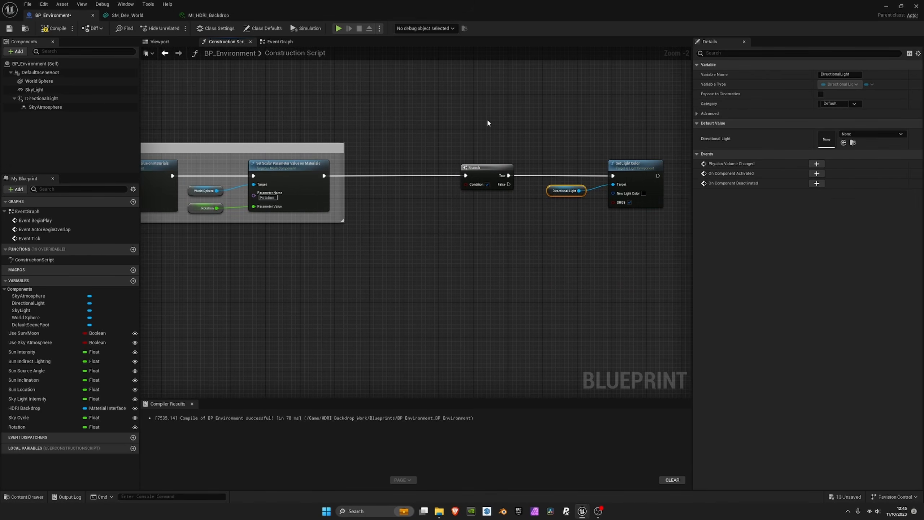
- Place a getter for the Sky Cycle variable below the new Branch node
drag(476, 158, 614, 217)
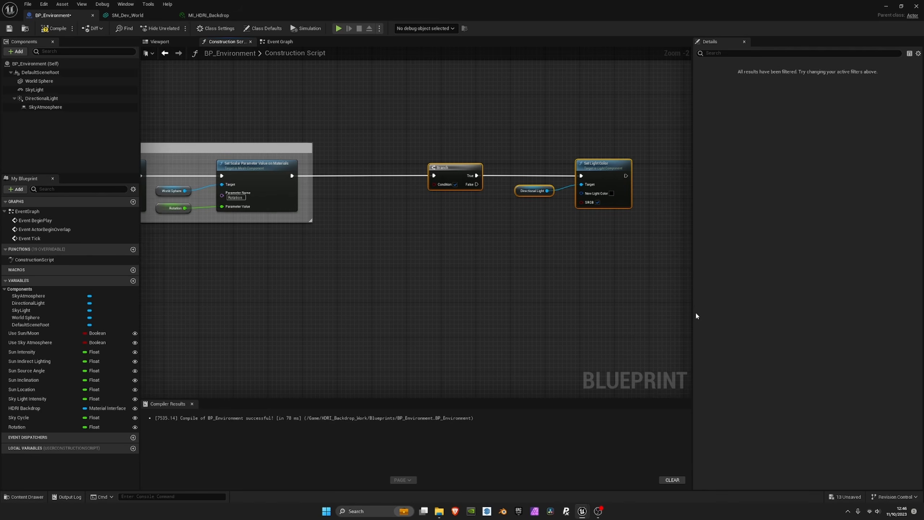
right_drag(259, 244, 398, 236)
right_drag(188, 207, 235, 203)
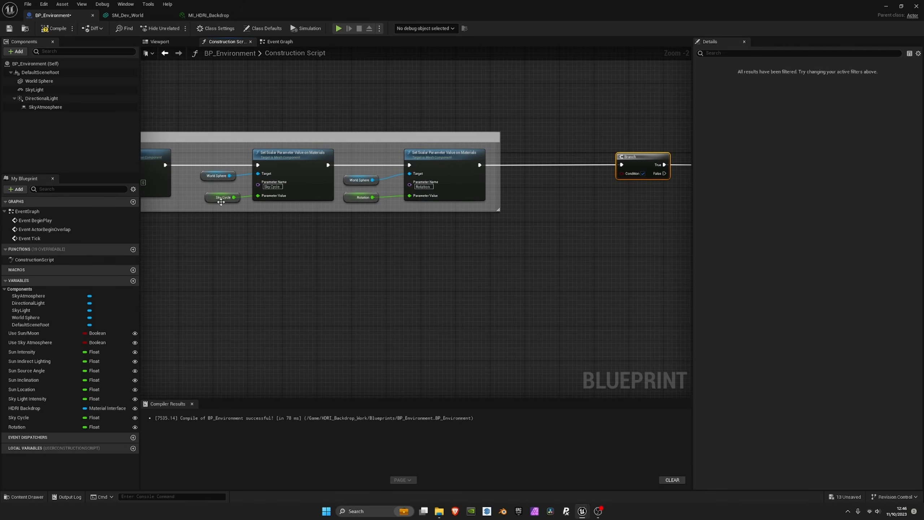
click(219, 199)
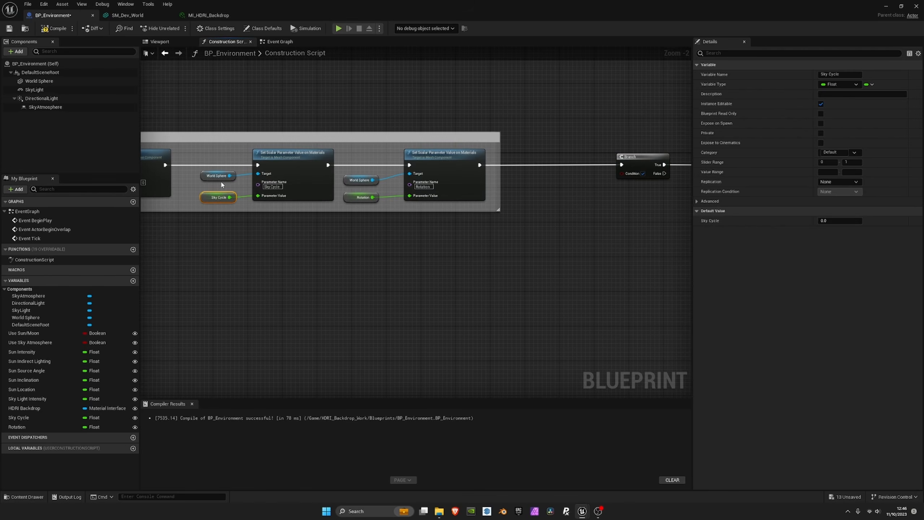
right_drag(649, 199, 436, 195)
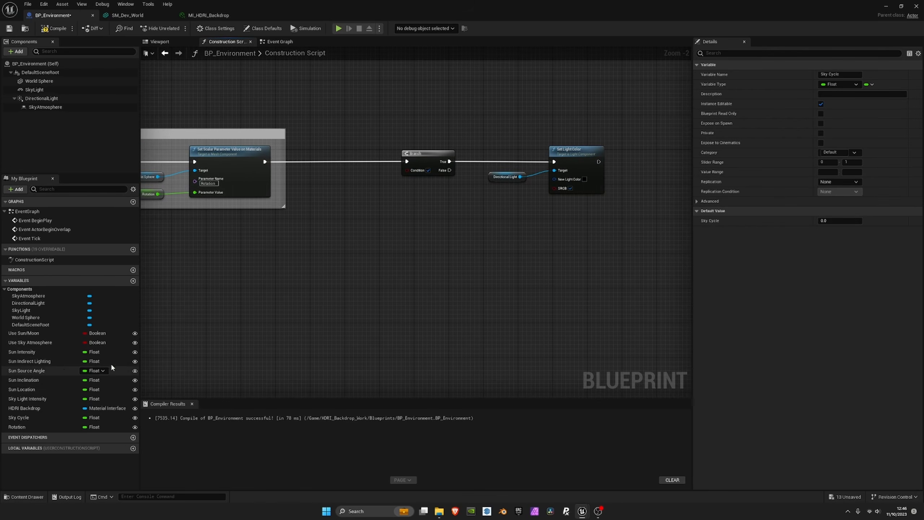
right_drag(283, 262, 377, 264)
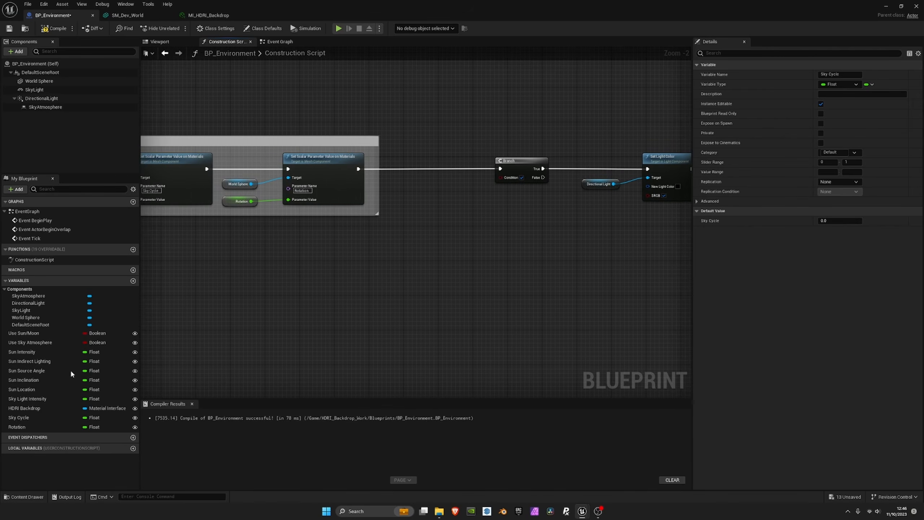
drag(22, 417, 473, 219)
click(491, 232)
scroll(387, 244, up, 2)
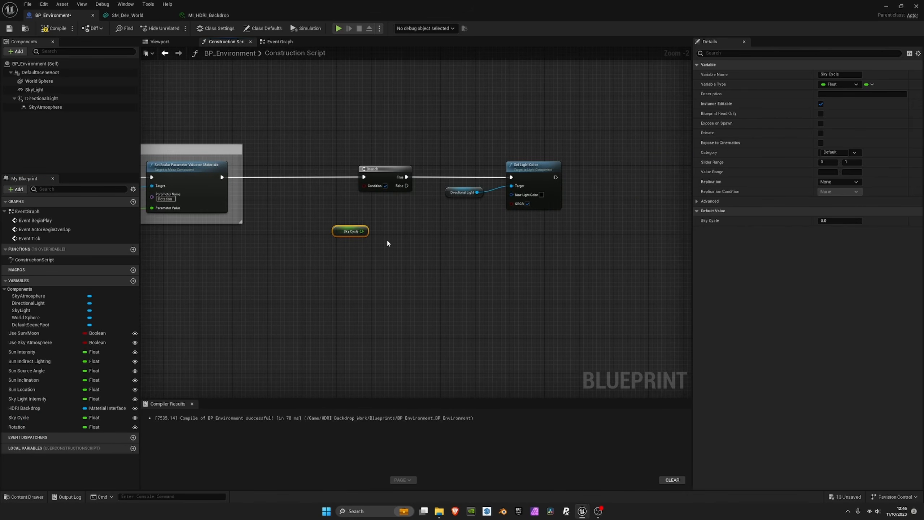
- Feed the new Sky Cycle getter into a Greater Equal comparison node below the Branch
right_drag(387, 243, 510, 244)
right_drag(222, 211, 201, 210)
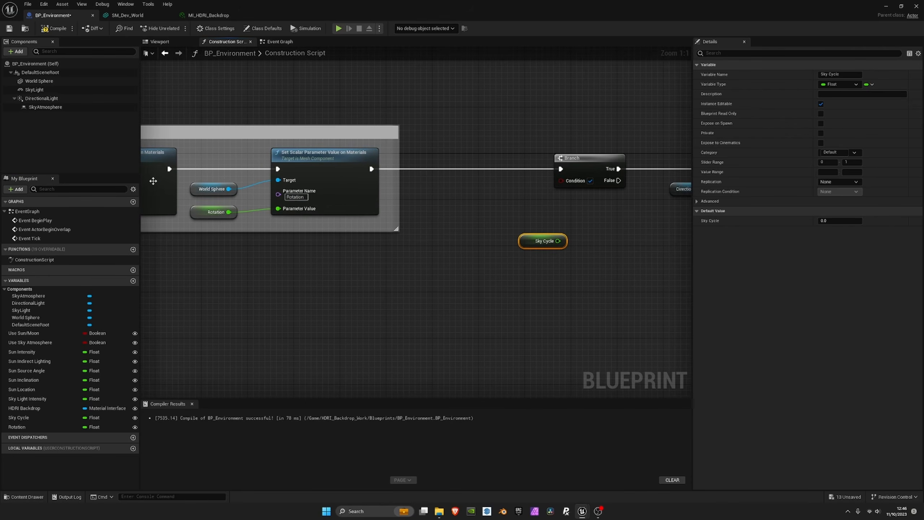
right_drag(614, 230, 366, 233)
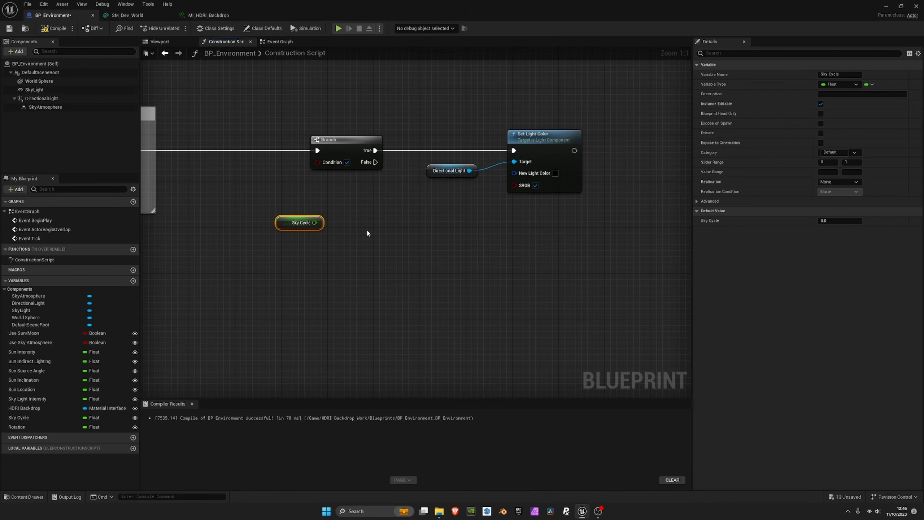
drag(280, 220, 352, 233)
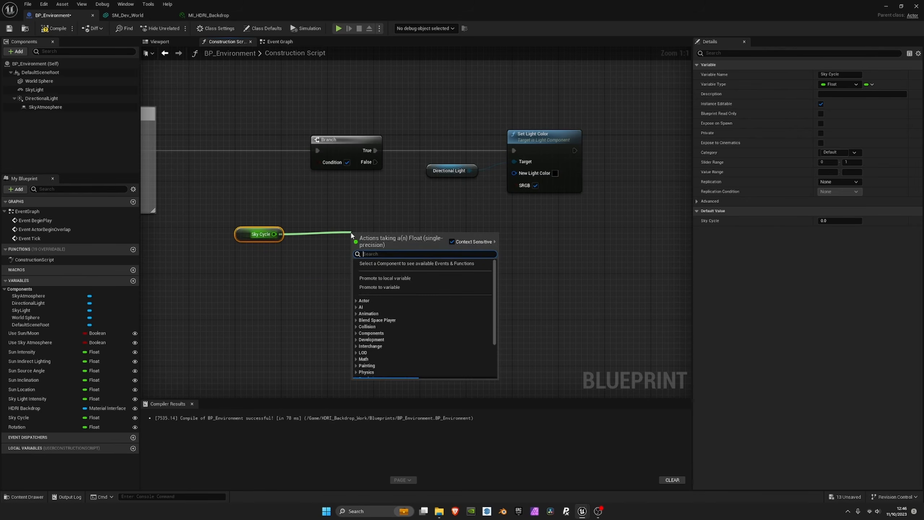
text(equal)
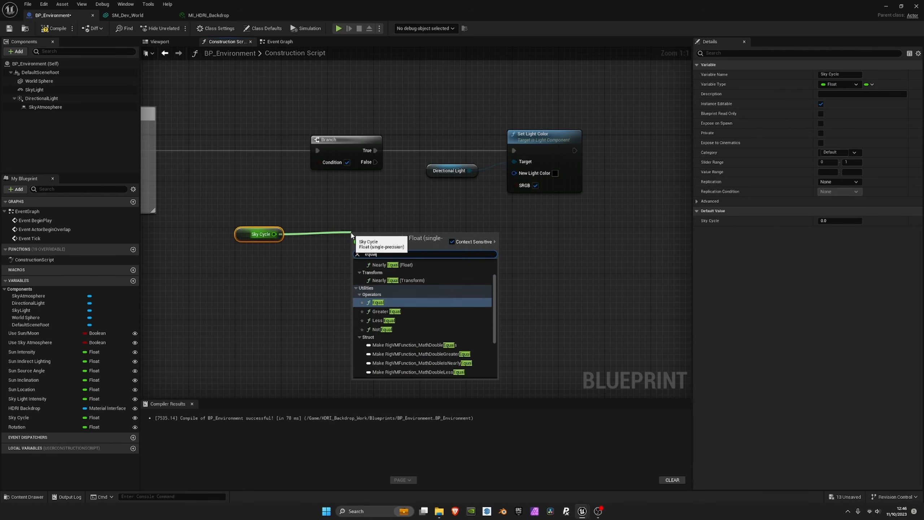
click(384, 311)
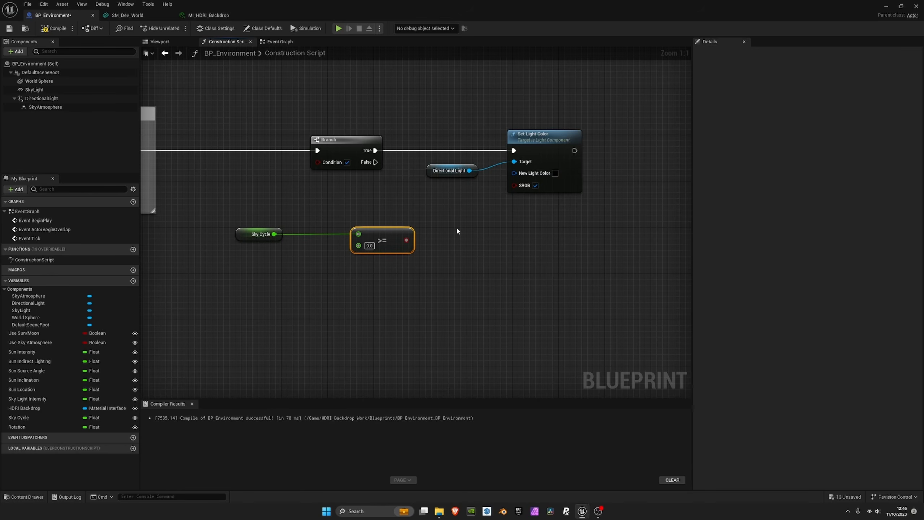
- Test the Sky Cycle parameter in MI_HDRI_Backdrop at 1.0 and then at 0.968
click(214, 15)
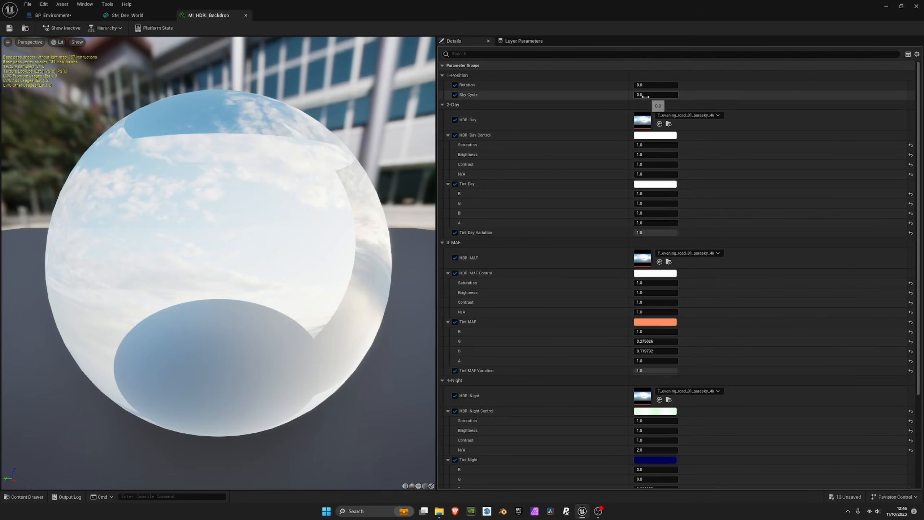
drag(645, 95, 678, 95)
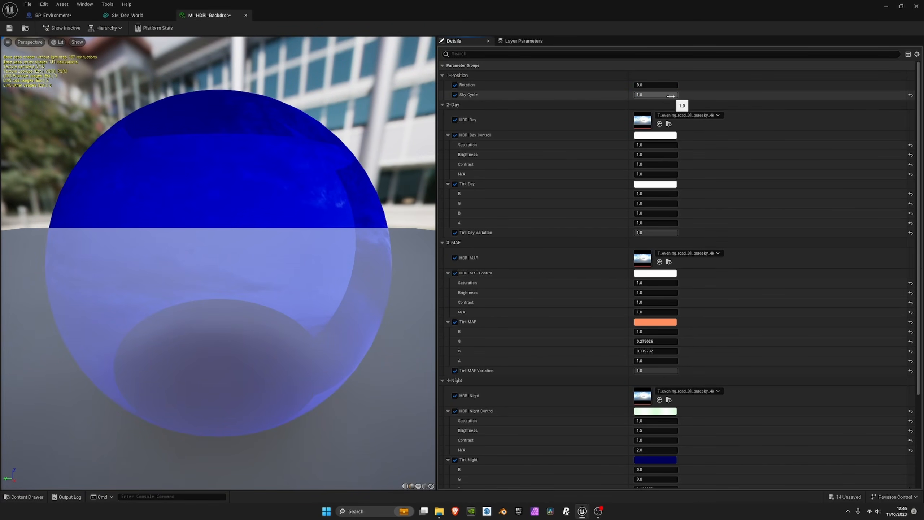
mouse_move(672, 96)
mouse_down()
mouse_move(639, 96)
mouse_move(671, 96)
mouse_up()
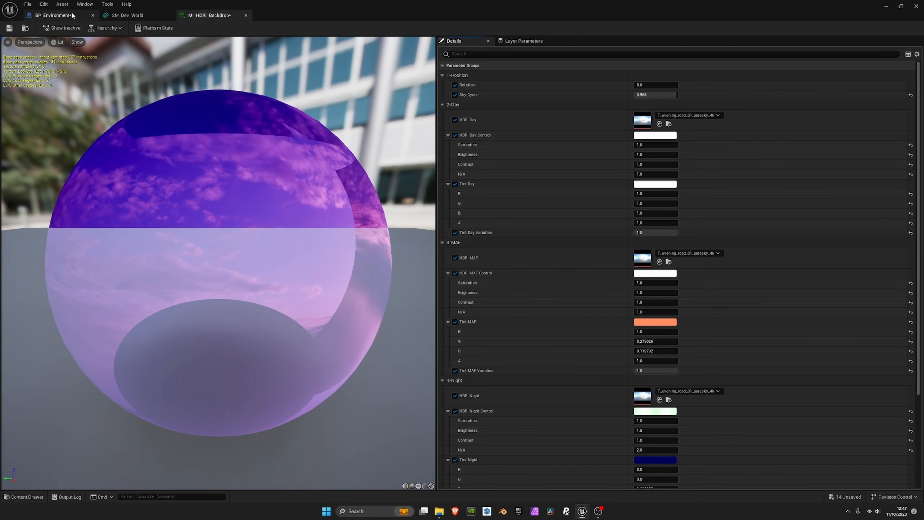
click(127, 15)
click(65, 18)
click(203, 15)
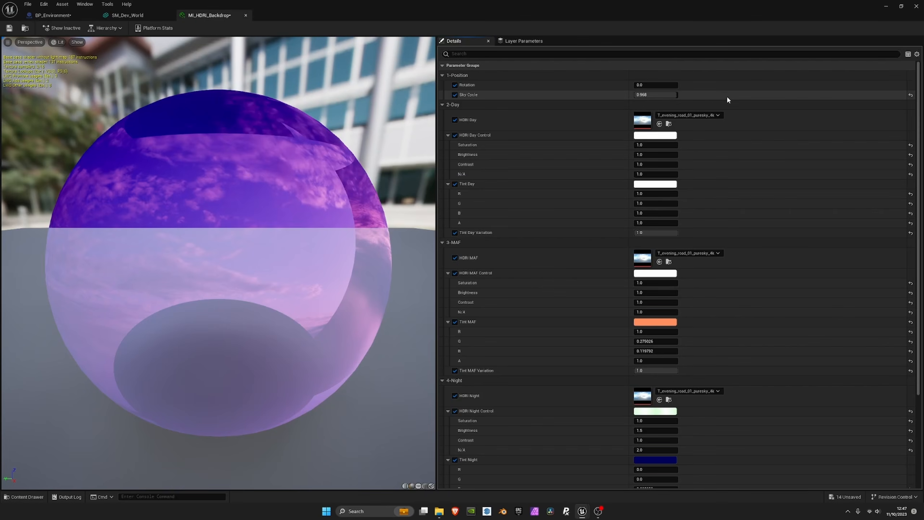
- Back in BP_Environment, set the comparison's threshold to 0.95 and connect its result to the Branch's Condition
click(51, 15)
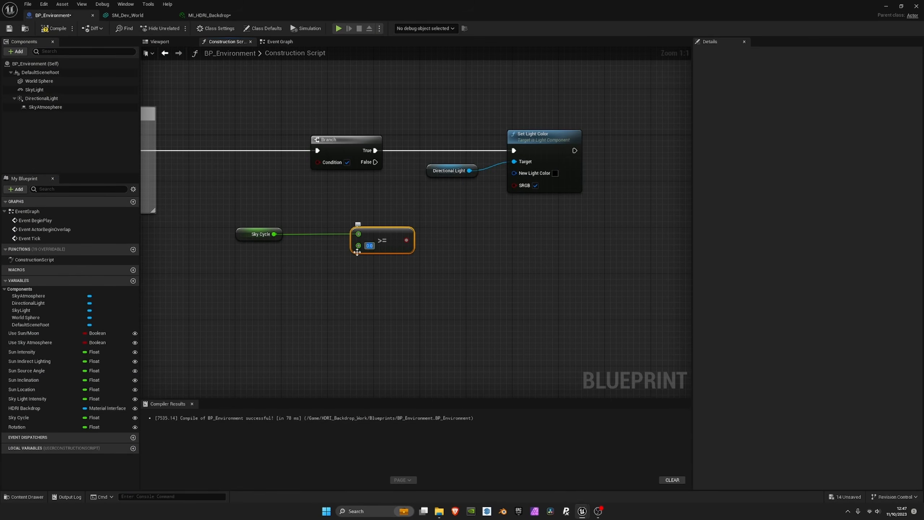
key(BackSpace)
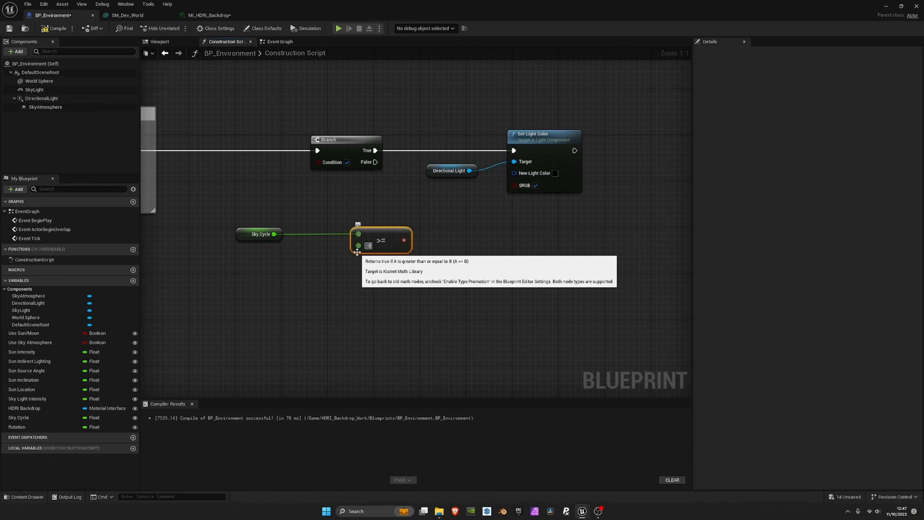
click(428, 241)
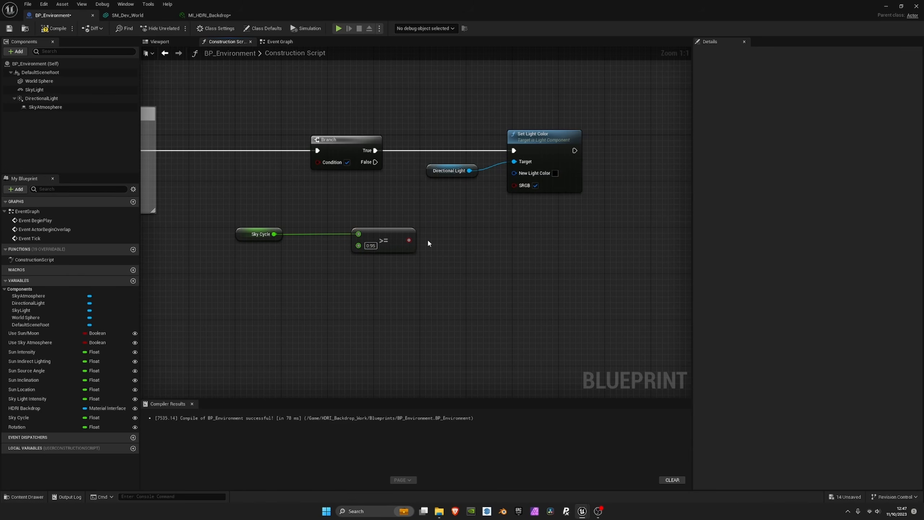
drag(409, 240, 320, 163)
- Move the comparison node to just below and before the Branch, with the Sky Cycle getter close beside it
right_drag(326, 188, 432, 205)
drag(332, 237, 524, 286)
drag(495, 248, 366, 248)
click(340, 242)
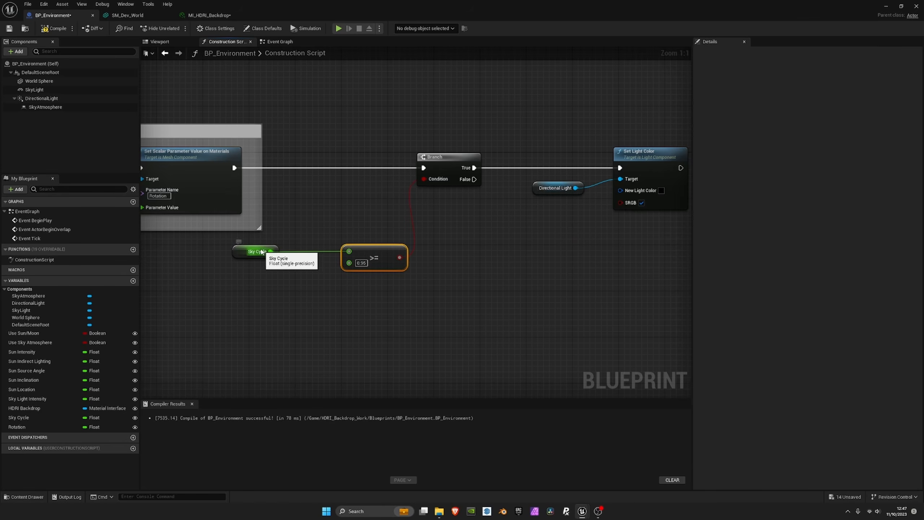
drag(270, 247, 328, 248)
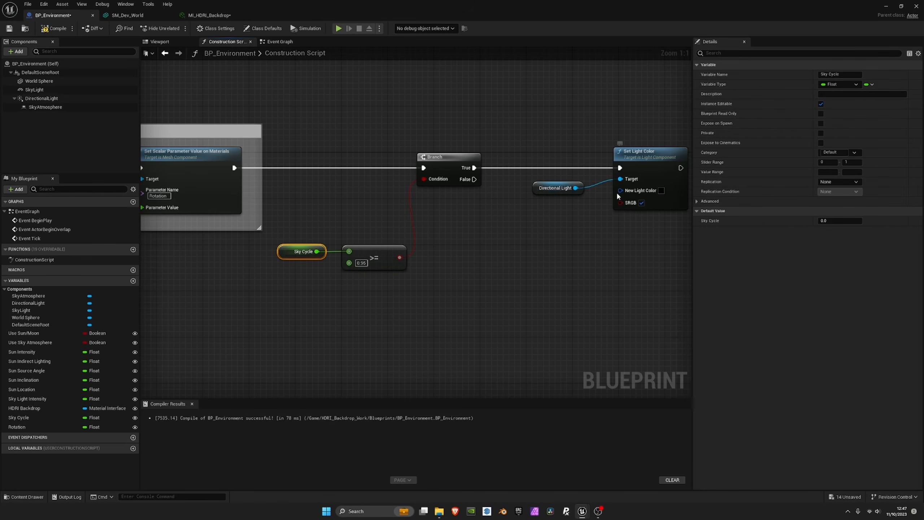
- Promote the New Light Color input of the Set Light Color node to a variable named NightMoonColor
drag(621, 192, 600, 212)
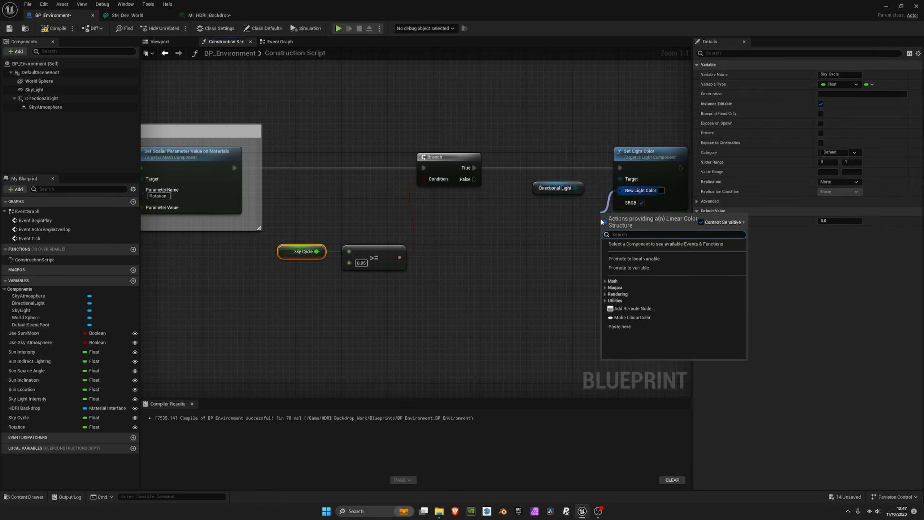
click(628, 269)
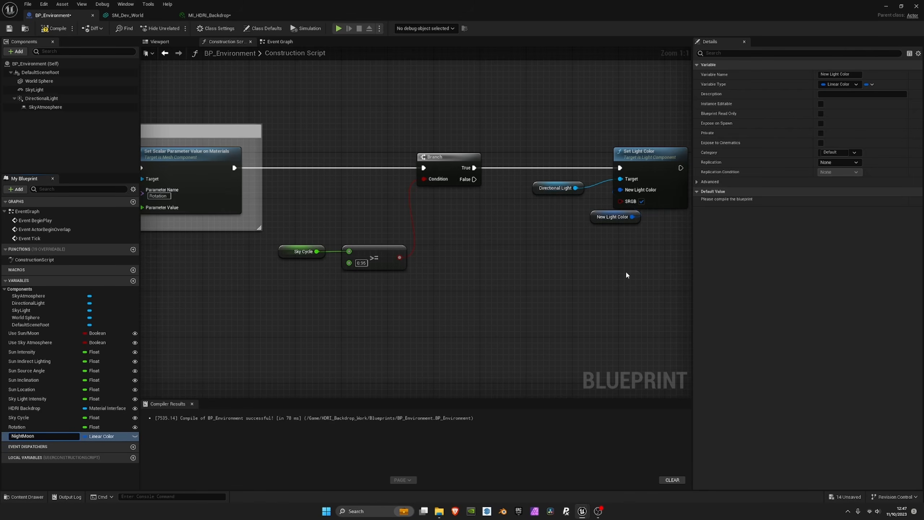
text(NightMoonColor)
key(Return)
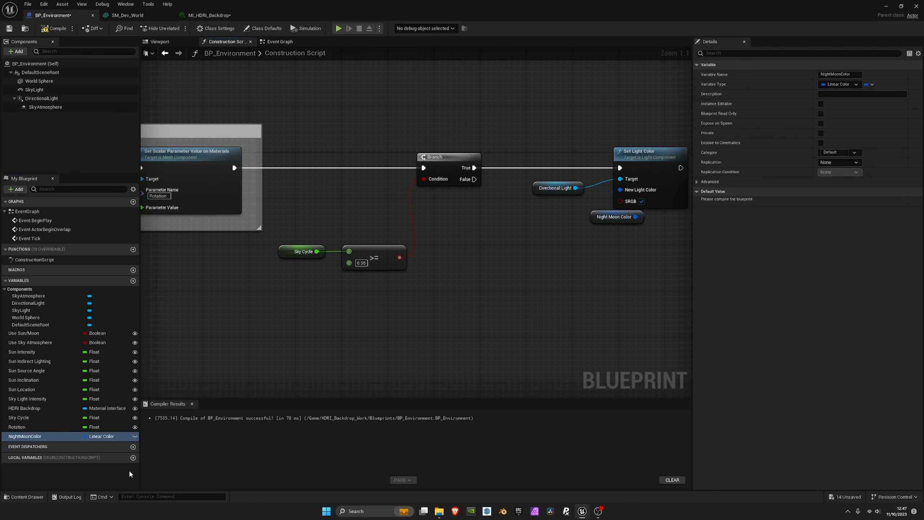
- Make the NightMoonColor variable instance editable, then compile and save the blueprint
click(134, 436)
click(53, 28)
click(9, 29)
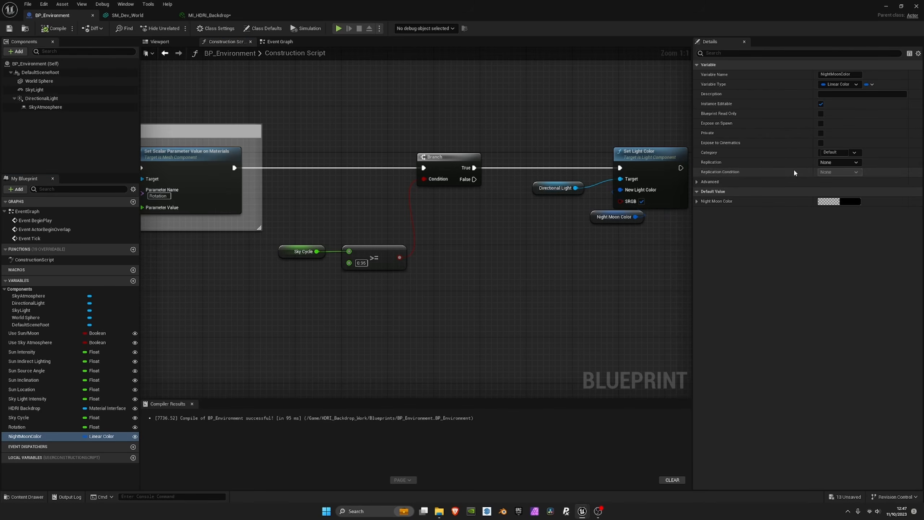
- Copy the Tint Night colour from MI_HDRI_Backdrop into the NightMoonColor variable's default value in BP_Environment
click(209, 14)
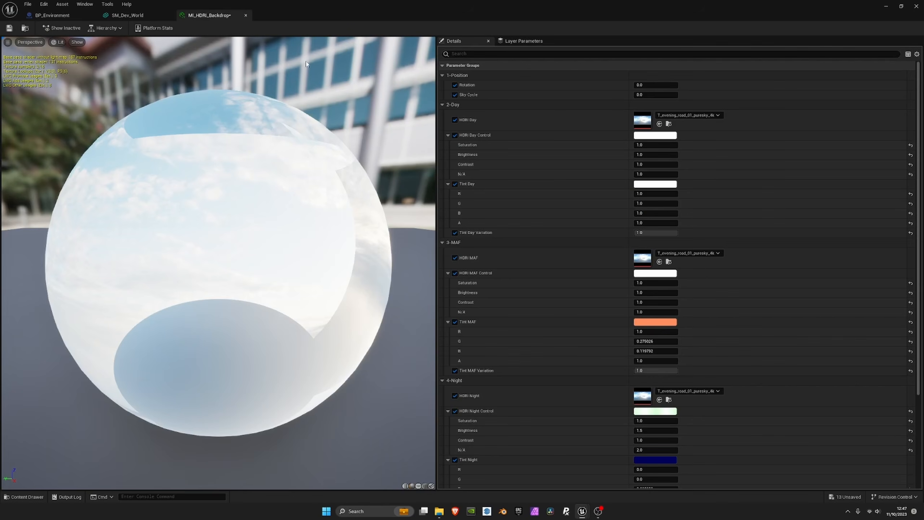
scroll(560, 351, down, 3)
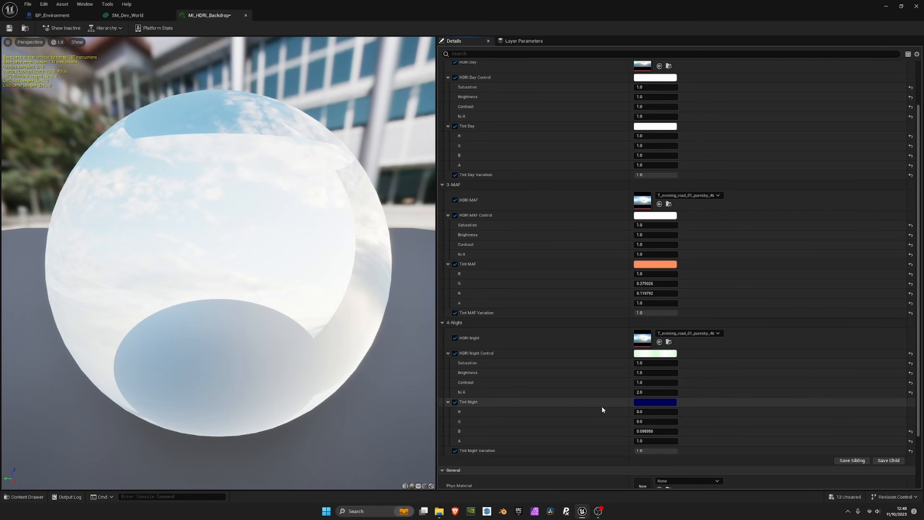
click(64, 19)
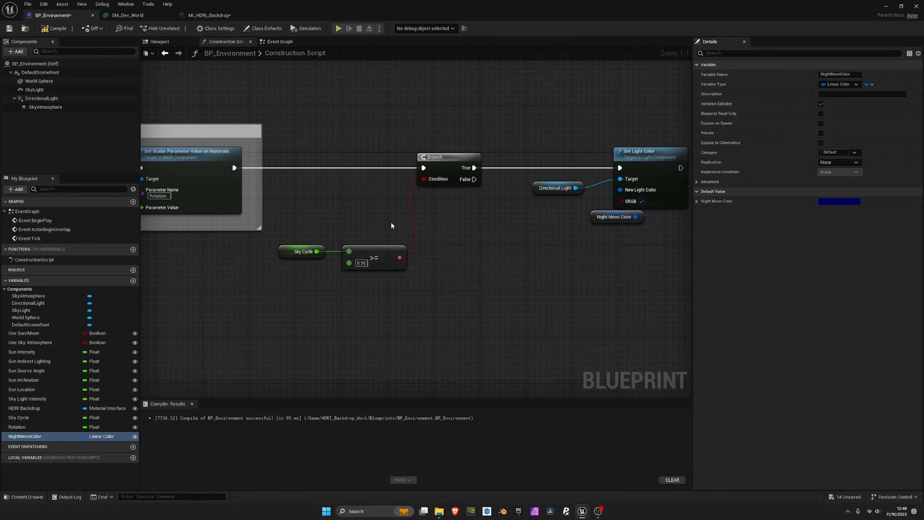
- Move the Night Moon Color getter directly below the Directional Light getter, beside the Set Light Color node
right_drag(392, 189, 303, 208)
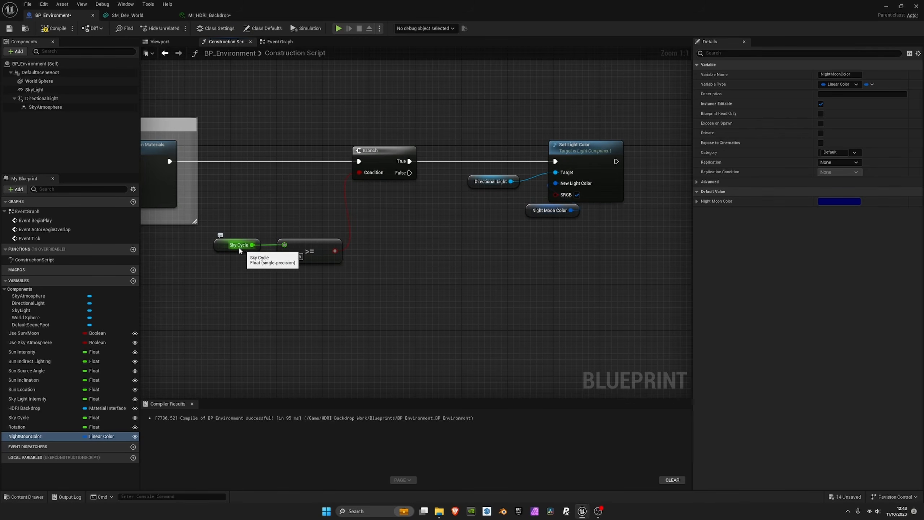
click(297, 256)
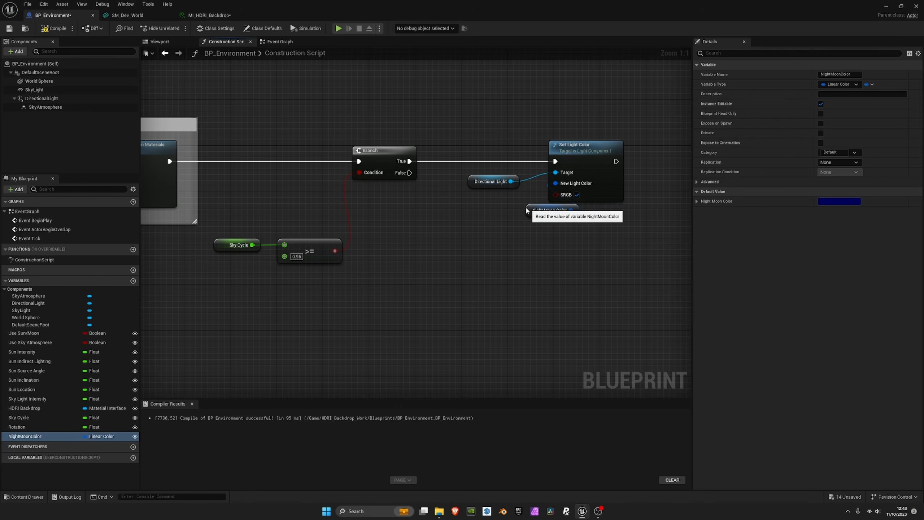
drag(530, 212, 472, 201)
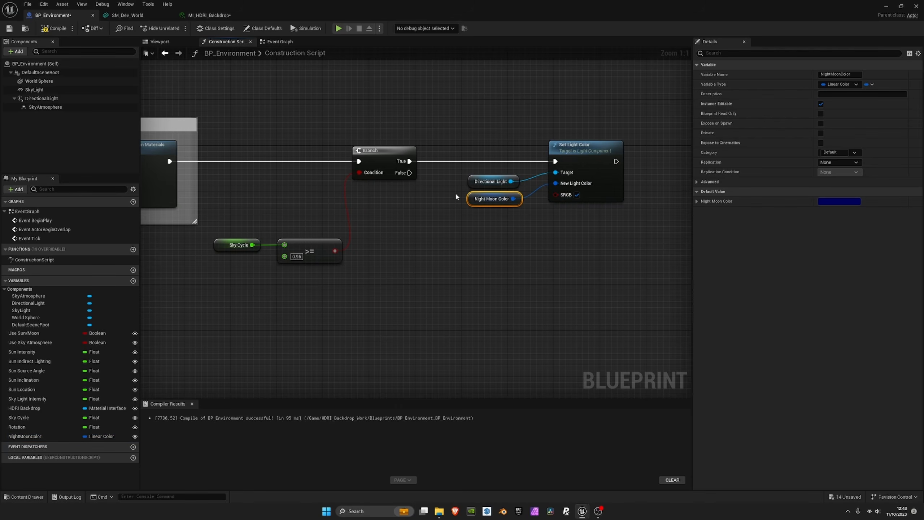
- Add a second Branch node driven by the first Branch's False output and place it below the first Branch
drag(410, 174, 451, 291)
text(branch)
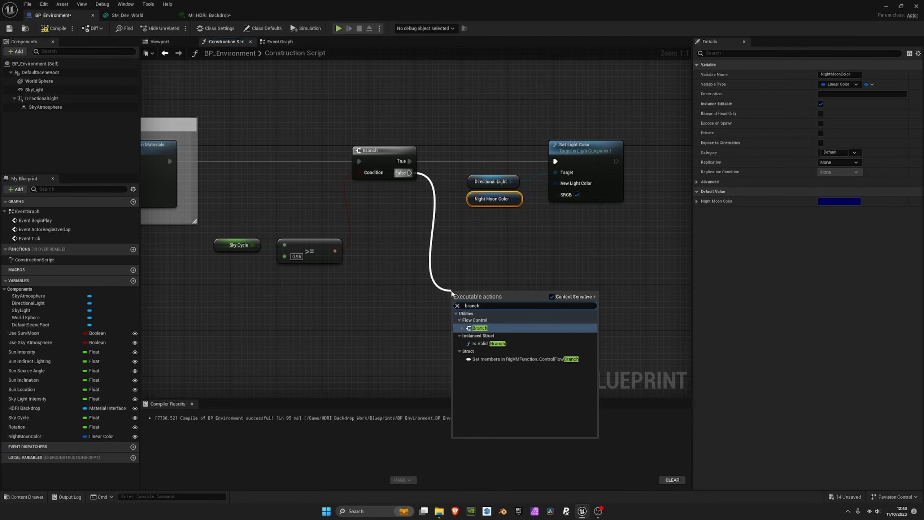
key(Return)
drag(459, 295, 448, 279)
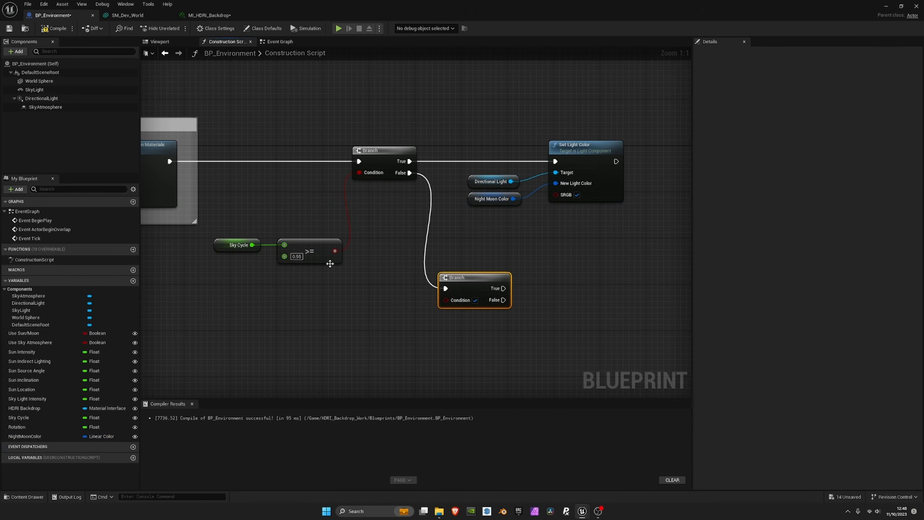
- Add a Less Equal comparison fed by the Sky Cycle getter and place it below the existing comparison
right_drag(330, 263, 392, 234)
drag(314, 215, 348, 279)
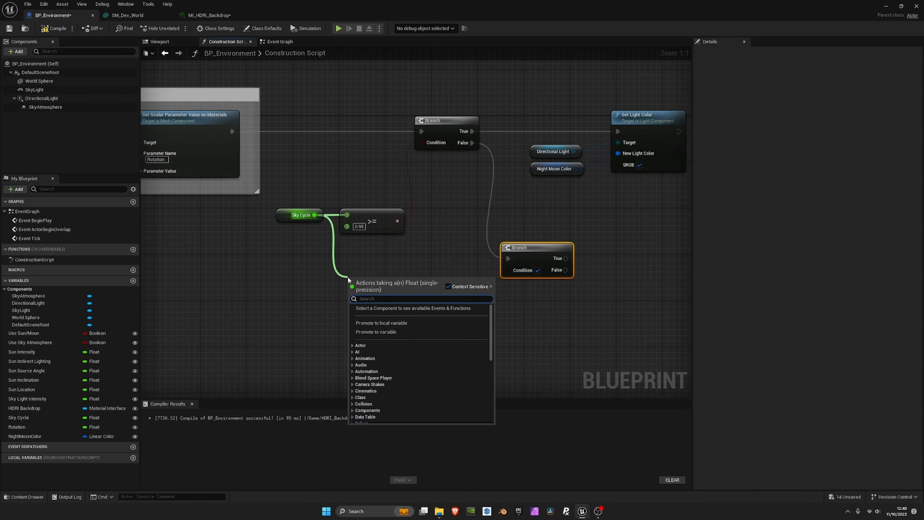
text(less)
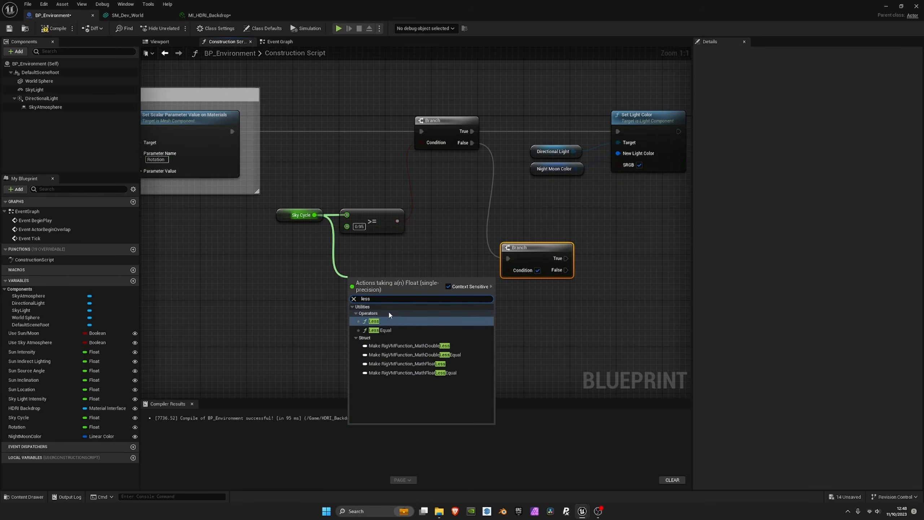
click(382, 329)
drag(382, 271, 377, 268)
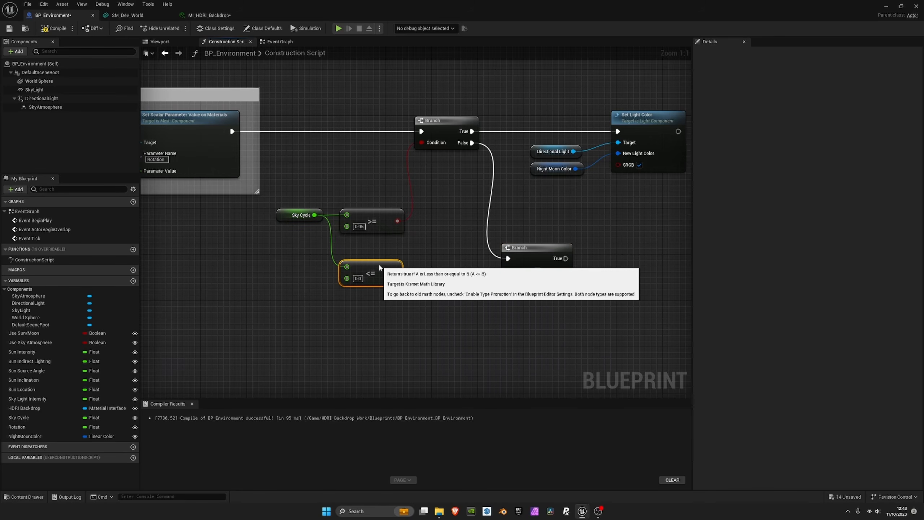
- Set the Less Equal comparison's threshold to 0.49 and connect its result to the second Branch's Condition
click(358, 278)
key(BackSpace)
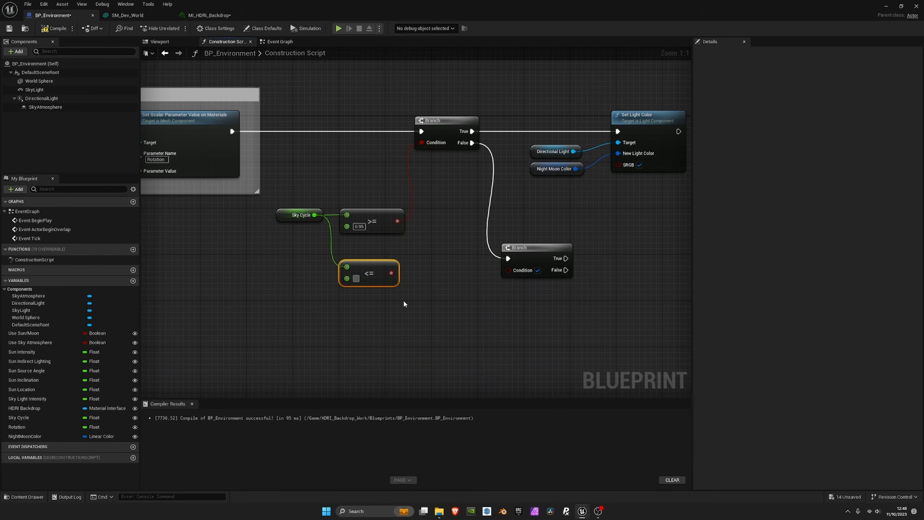
text(.49)
click(440, 262)
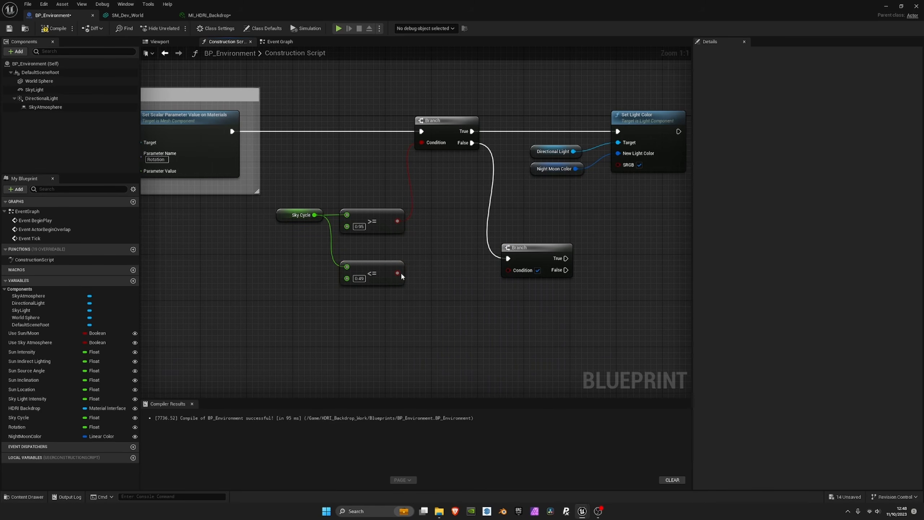
mouse_move(397, 272)
mouse_down()
mouse_move(508, 270)
mouse_move(387, 268)
mouse_up()
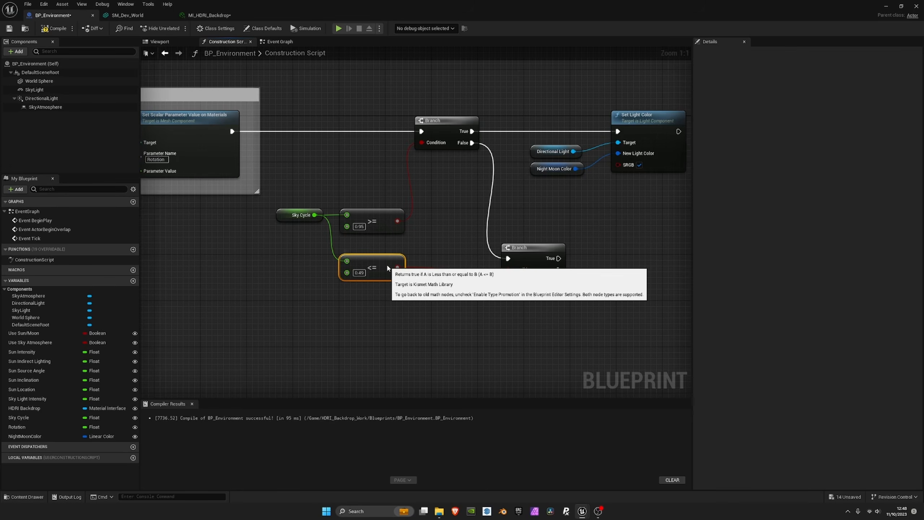
right_drag(475, 230, 436, 237)
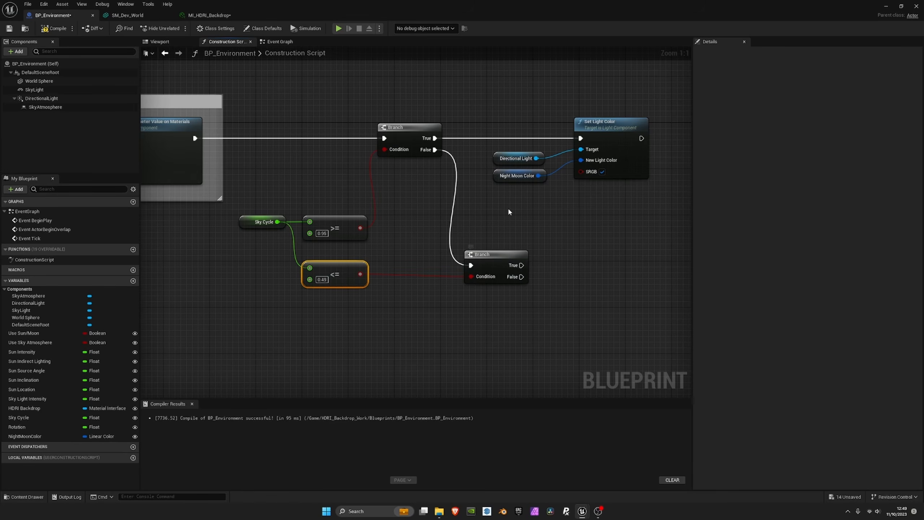
- Add a Set Light Color node for the DirectionalLight on the second Branch's True output, with its getter aligned beside the Target input
right_drag(534, 267, 409, 233)
click(432, 240)
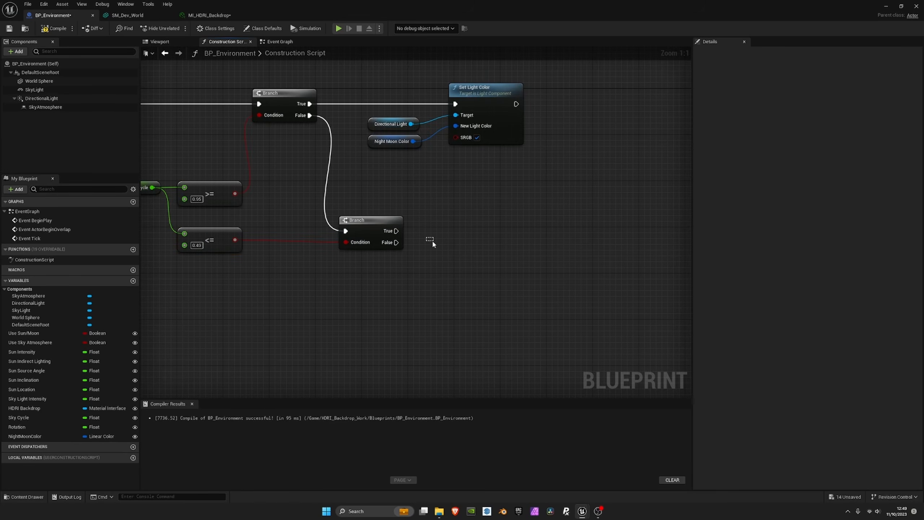
drag(397, 231, 463, 302)
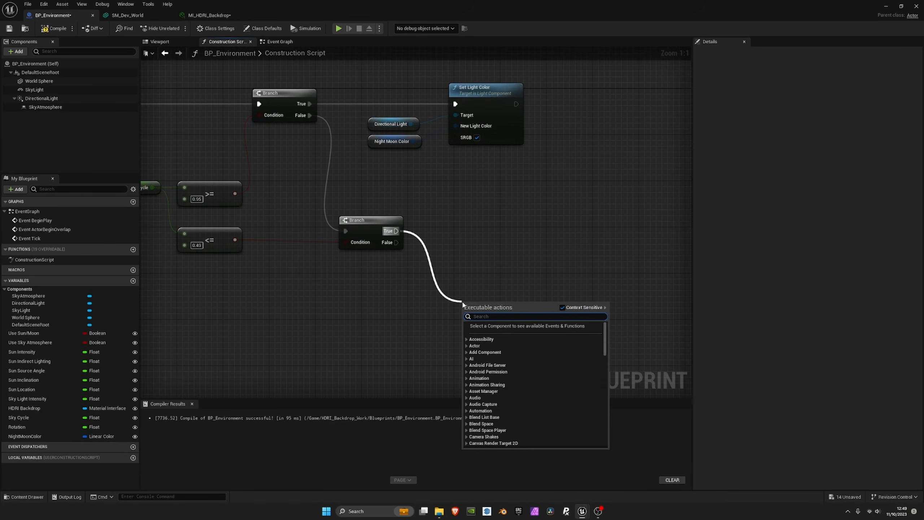
text(set light)
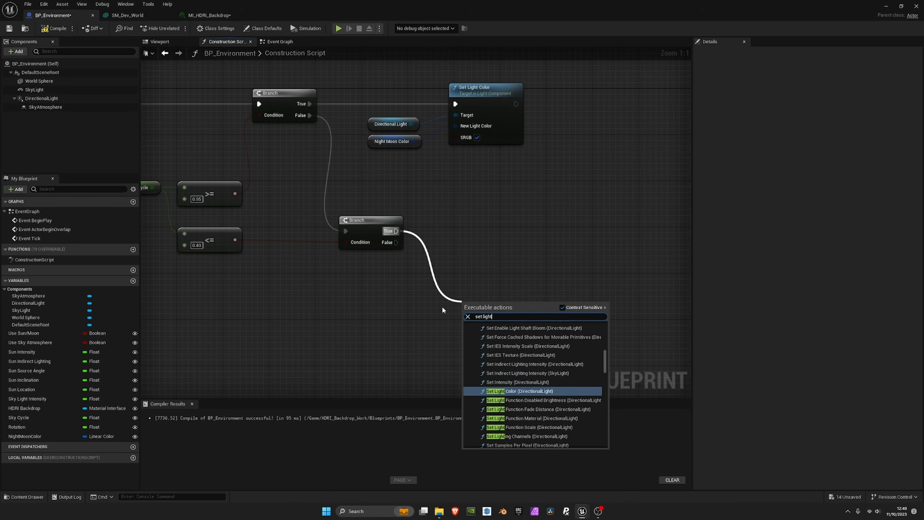
click(509, 390)
right_drag(466, 287, 562, 263)
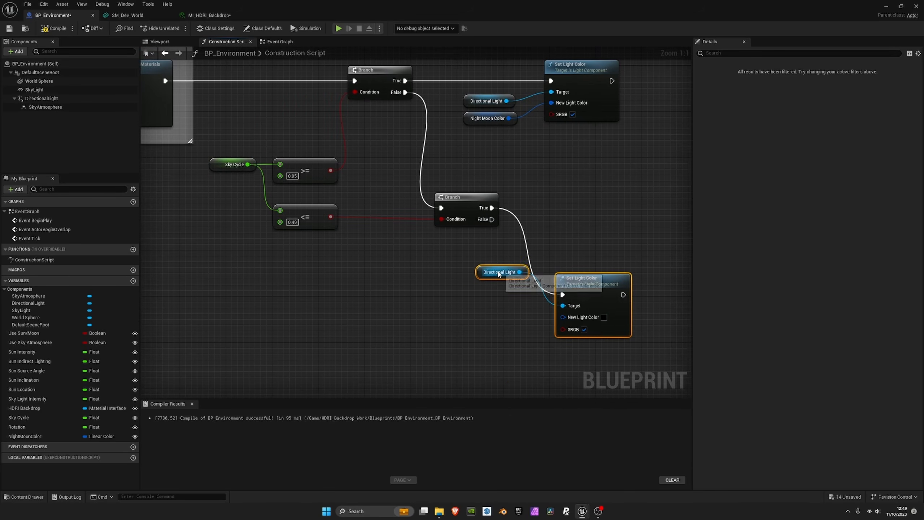
drag(483, 264, 500, 311)
click(488, 276)
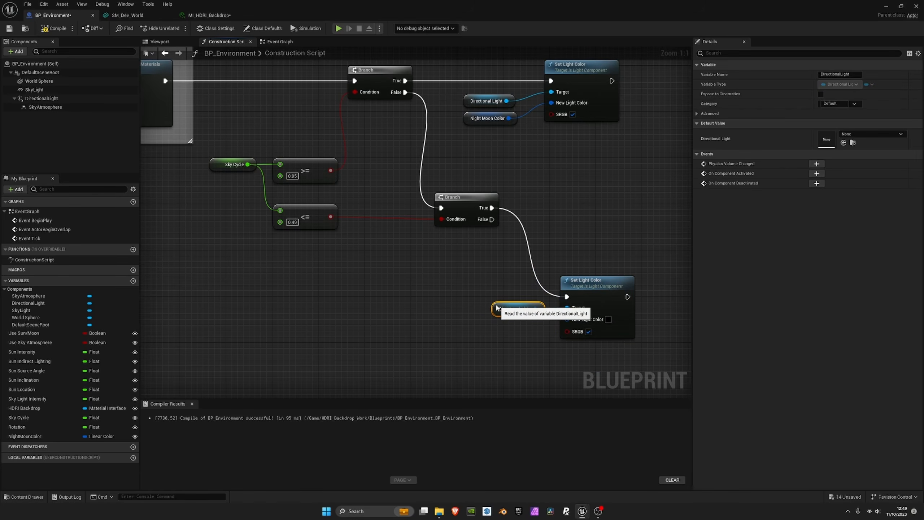
- Promote the New Light Color input of the second Set Light Color node to a variable named DaylightColor
drag(566, 319, 528, 342)
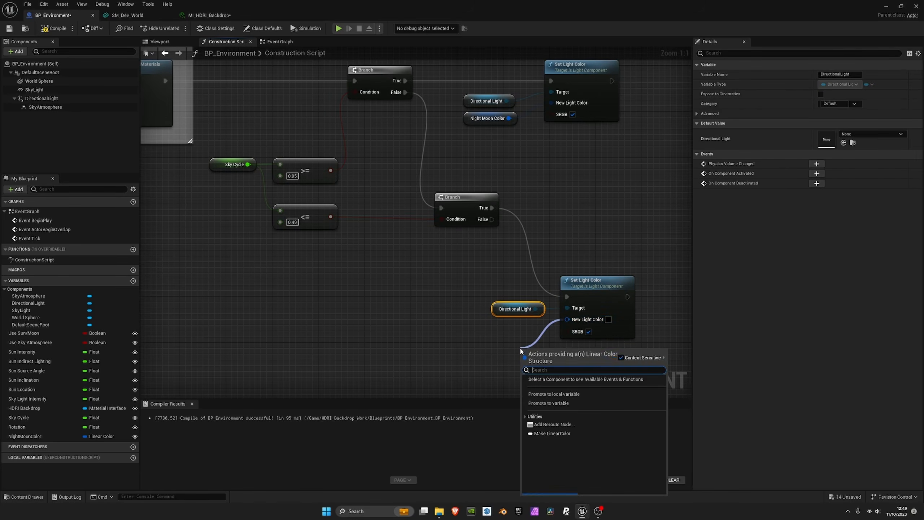
click(552, 404)
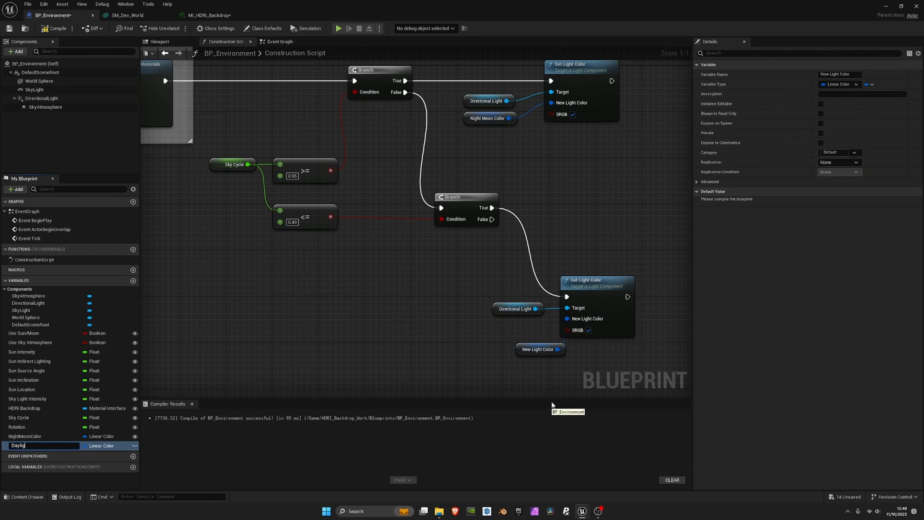
text(DaylightColor)
key(Return)
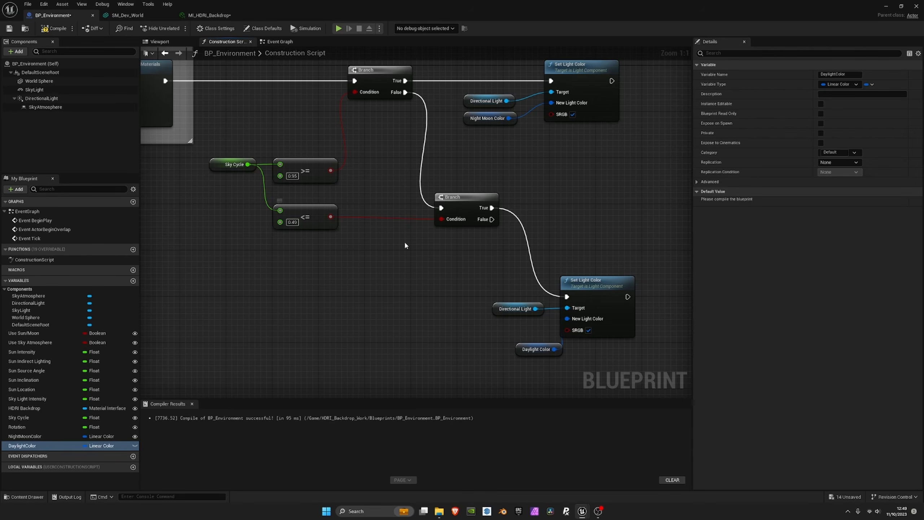
- Move the Daylight Color getter below the lower Directional Light getter, then compile and save the blueprint
right_drag(404, 240, 298, 211)
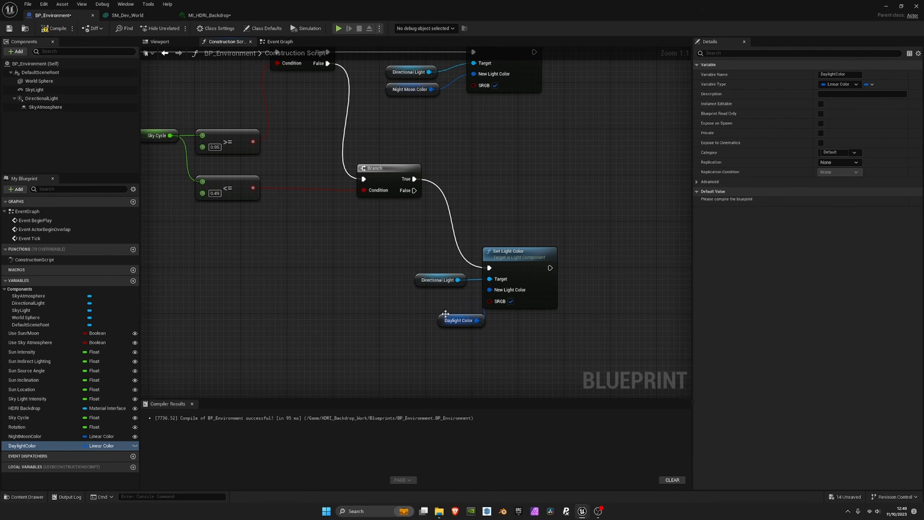
drag(445, 314, 427, 296)
click(510, 259)
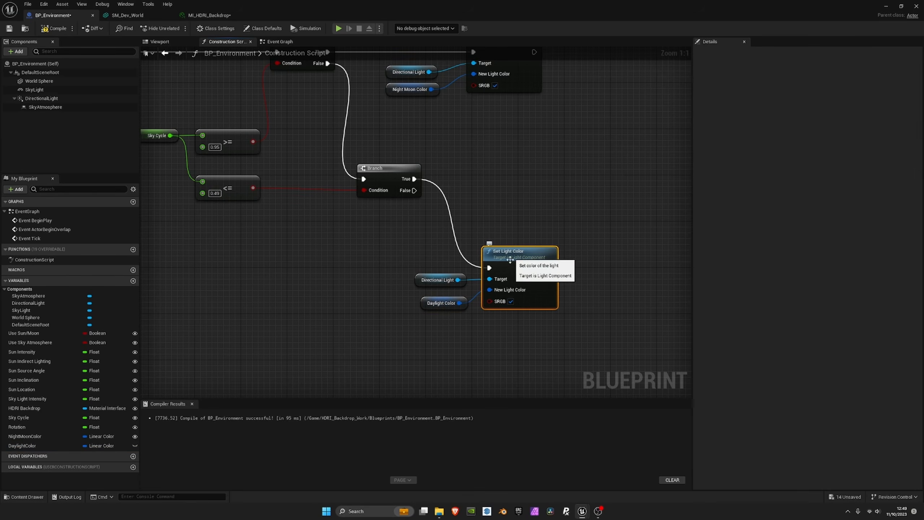
click(430, 301)
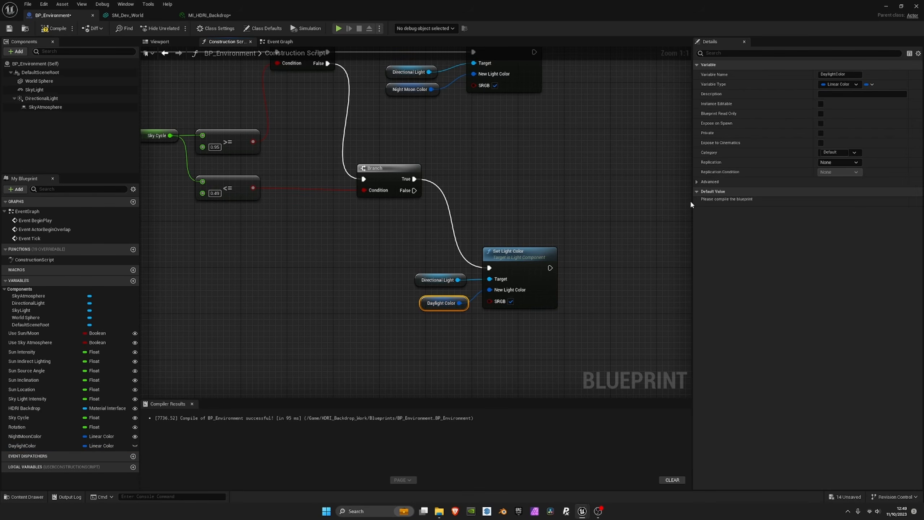
click(53, 29)
click(9, 29)
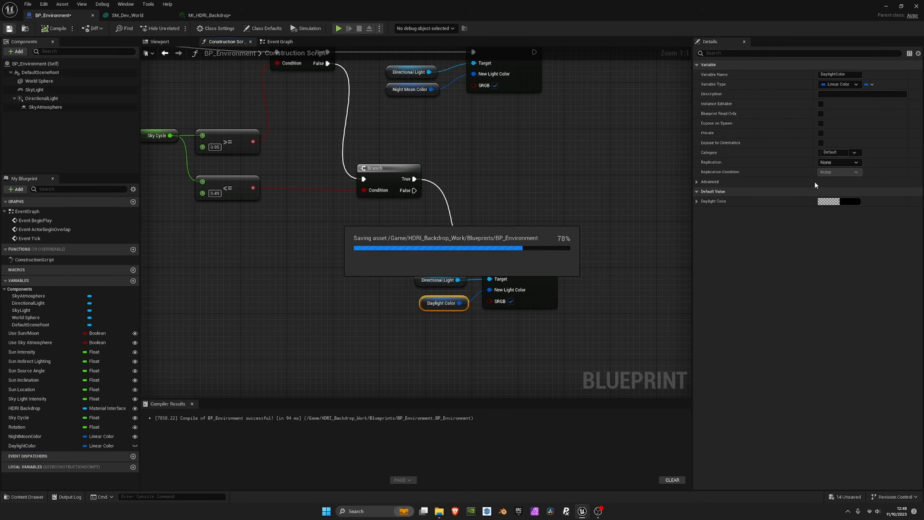
- Set DaylightColor's default value to opaque white and compare it with the DirectionalLight component's Light Color
click(829, 201)
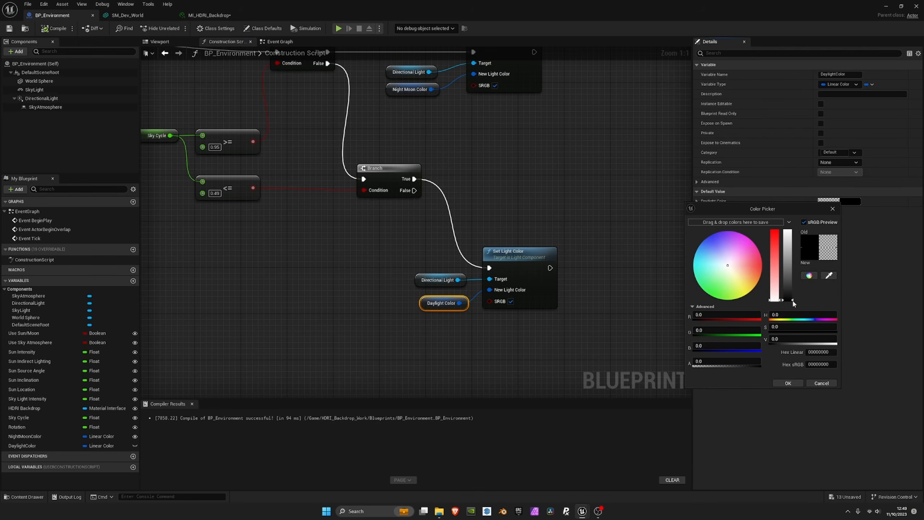
drag(794, 301, 799, 196)
drag(719, 363, 726, 398)
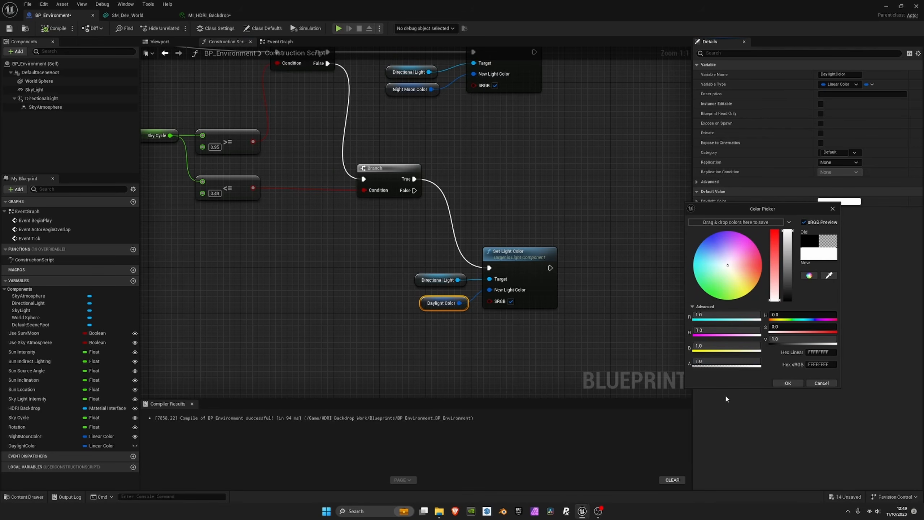
click(787, 383)
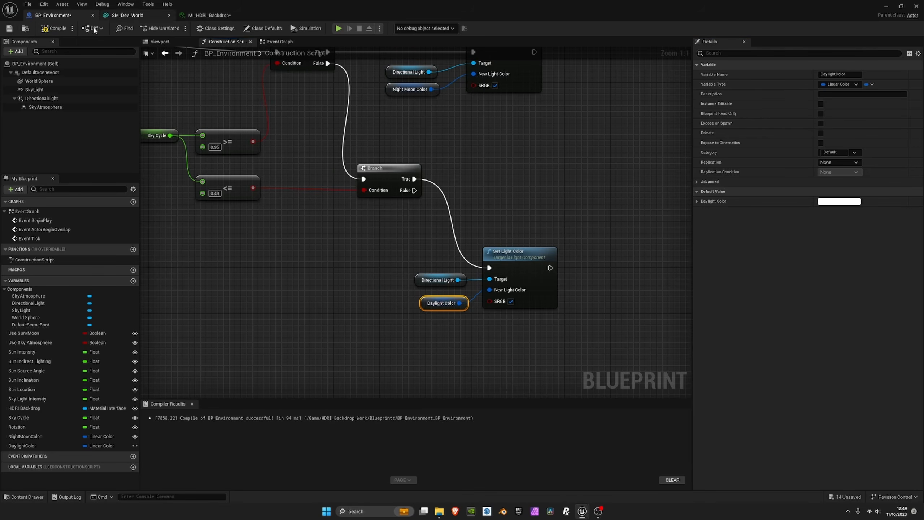
click(42, 99)
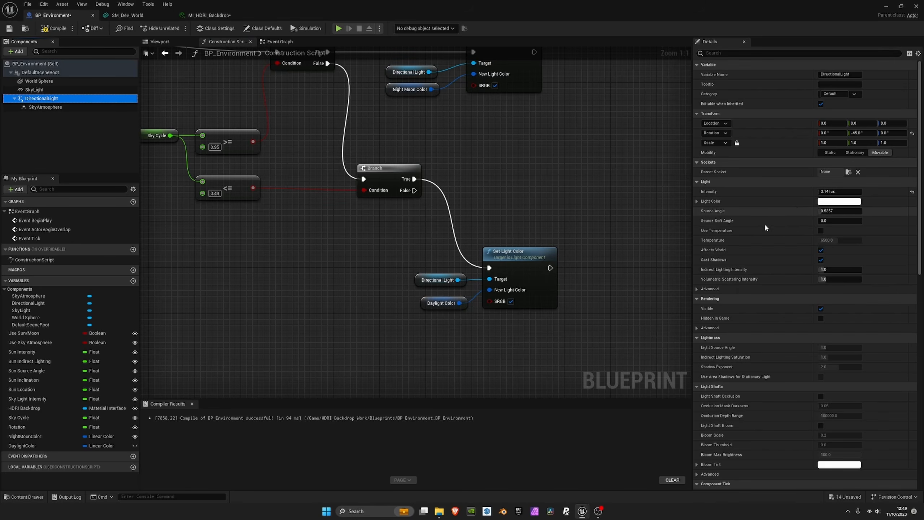
click(835, 201)
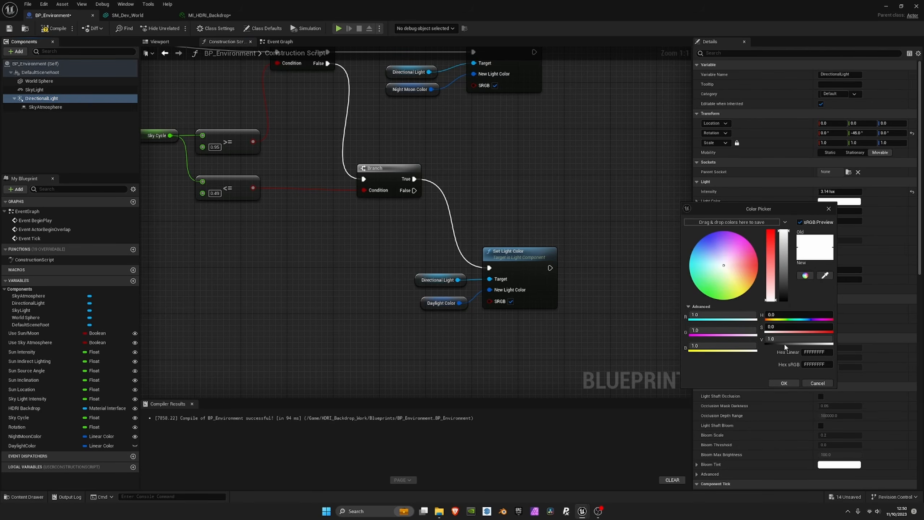
click(791, 385)
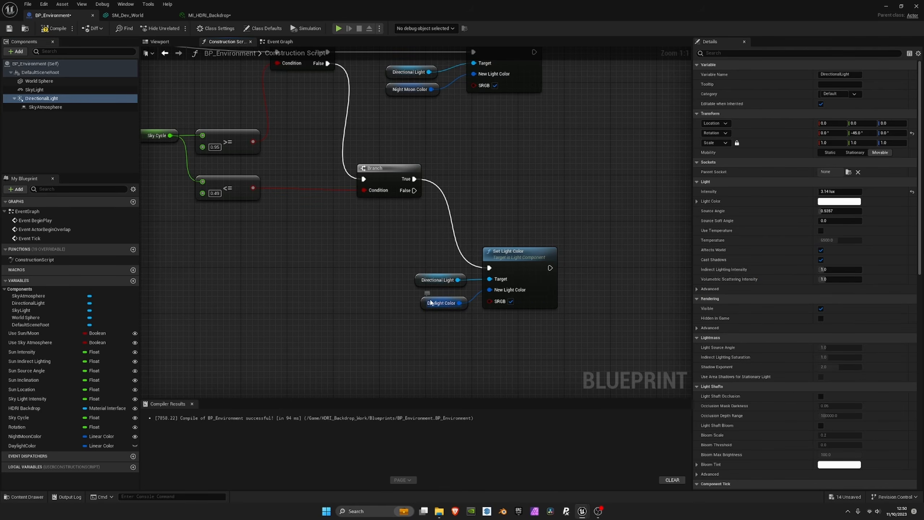
drag(431, 302, 450, 299)
click(443, 266)
click(513, 271)
- Add a Set Light Color node for the DirectionalLight on the second Branch's False output, placed clear of the other nodes
right_drag(442, 208, 411, 229)
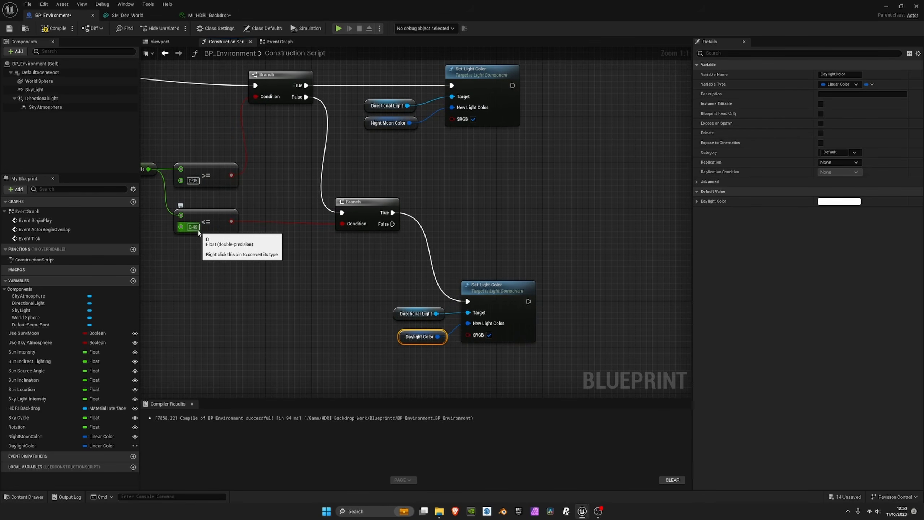
right_drag(514, 190, 480, 207)
drag(362, 238, 549, 233)
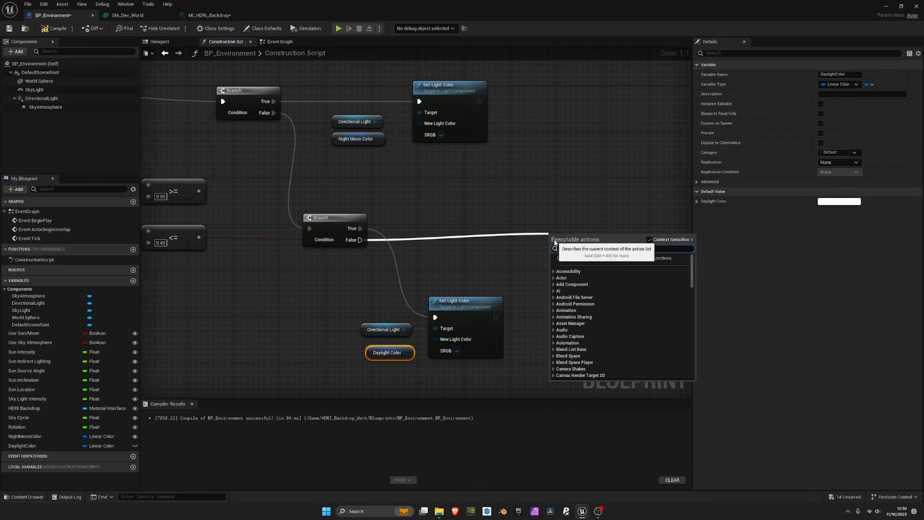
text(set light)
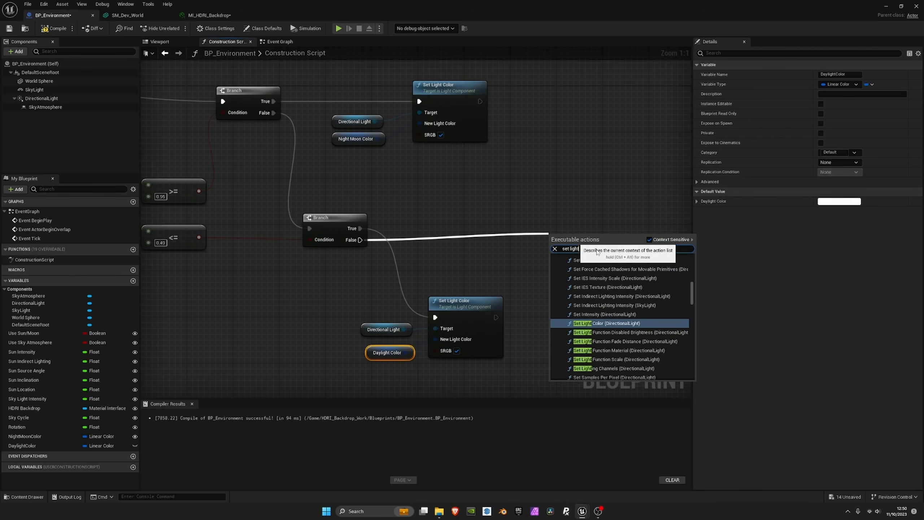
click(606, 322)
drag(596, 246, 614, 230)
- Align the new Directional Light getter beside the Target input of the third Set Light Color node, then compile the blueprint
click(569, 209)
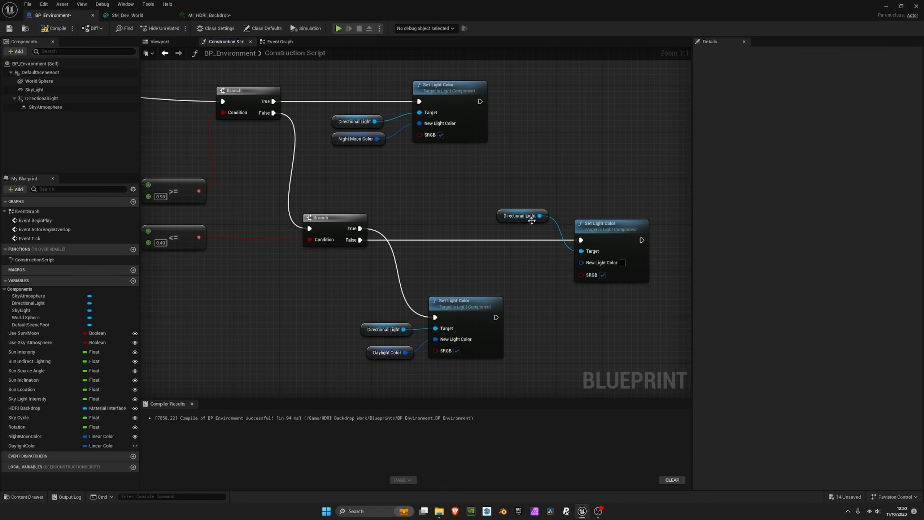
drag(532, 220, 534, 259)
right_drag(604, 219, 649, 196)
click(53, 28)
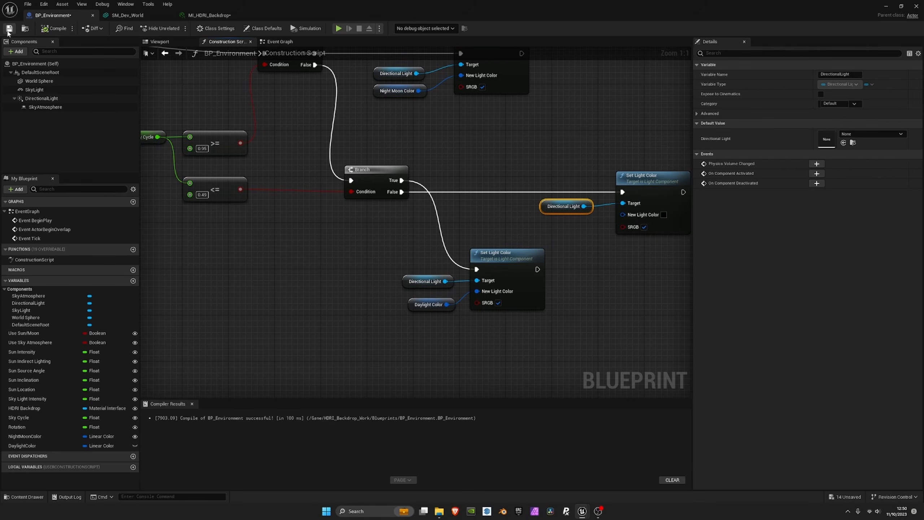
- Promote the New Light Color input of the third Set Light Color node to a variable named AfternoonSunColor
drag(631, 215, 579, 224)
click(610, 280)
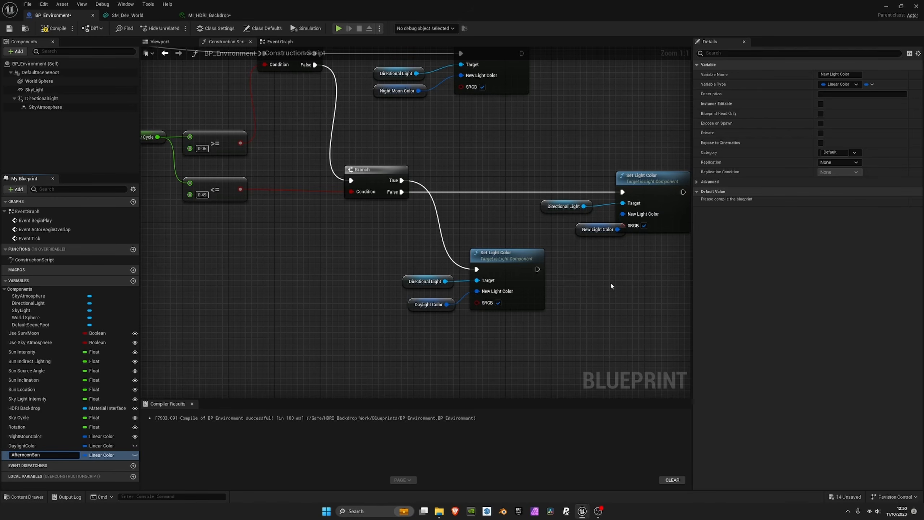
key(Return)
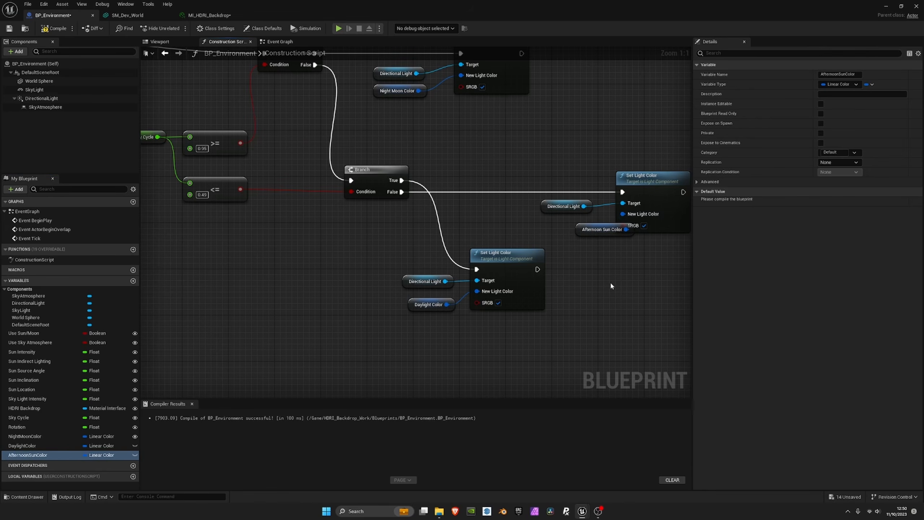
- Rename the DaylightColor variable to DaylightSunColor and tuck the Afternoon Sun Color getter under its Directional Light getter
click(29, 444)
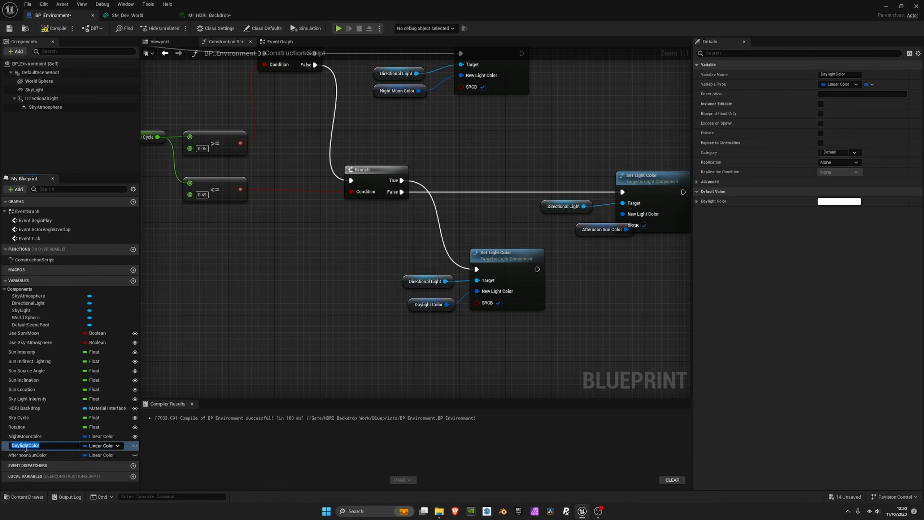
drag(29, 445, 20, 444)
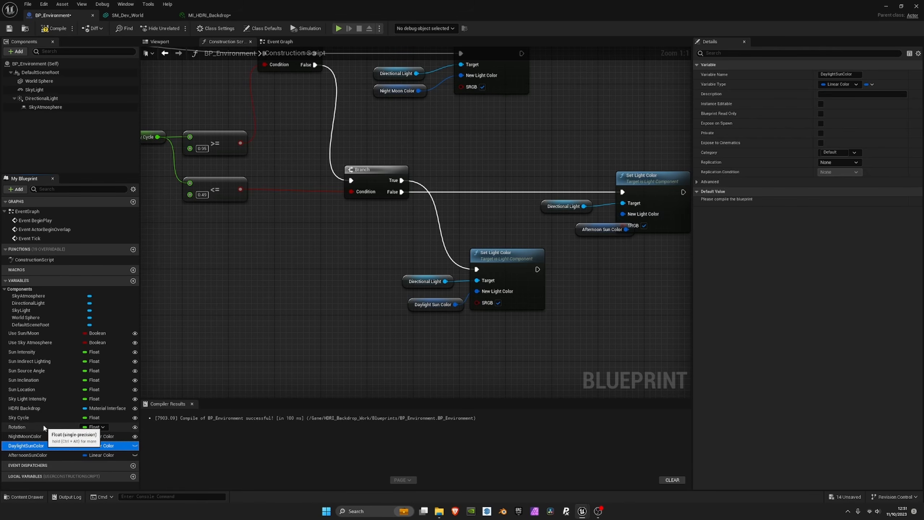
right_drag(512, 224, 436, 258)
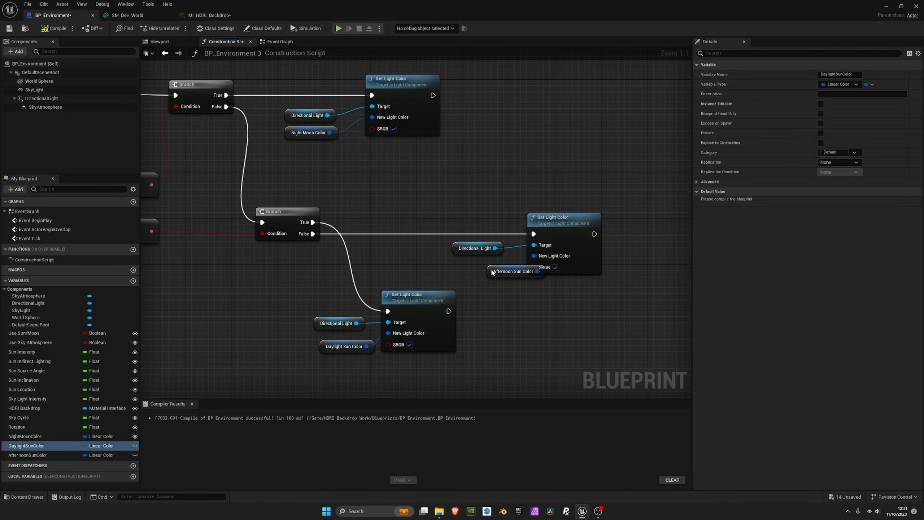
drag(492, 272, 465, 267)
- Shift all the Sky Cycle comparison, Branch and Set Light Color nodes further right in the graph, then compile and save
scroll(353, 197, down, 3)
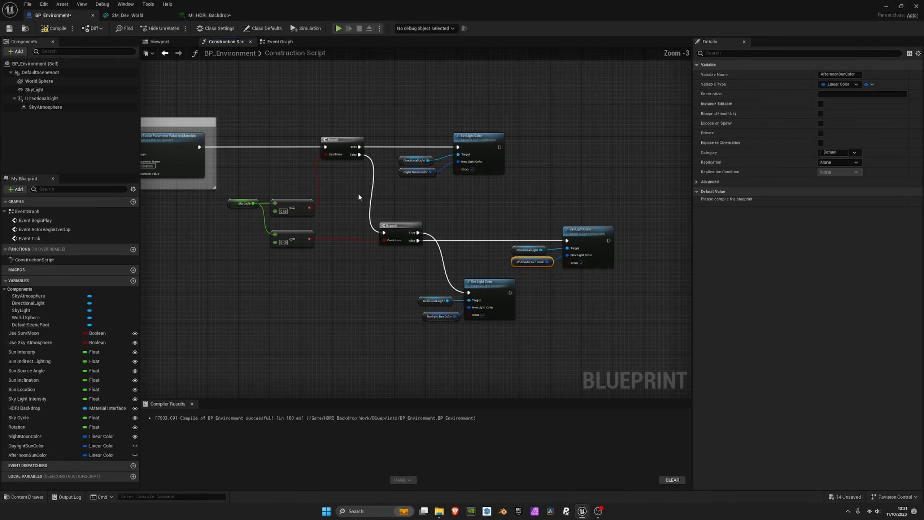
scroll(318, 163, down, 2)
drag(272, 128, 569, 275)
scroll(399, 131, up, 3)
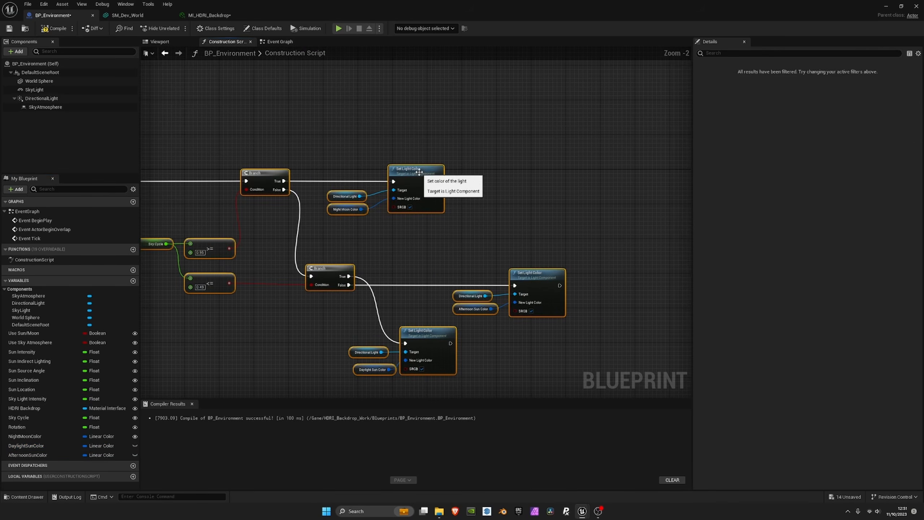
drag(419, 172, 475, 174)
scroll(364, 153, down, 2)
drag(261, 133, 523, 299)
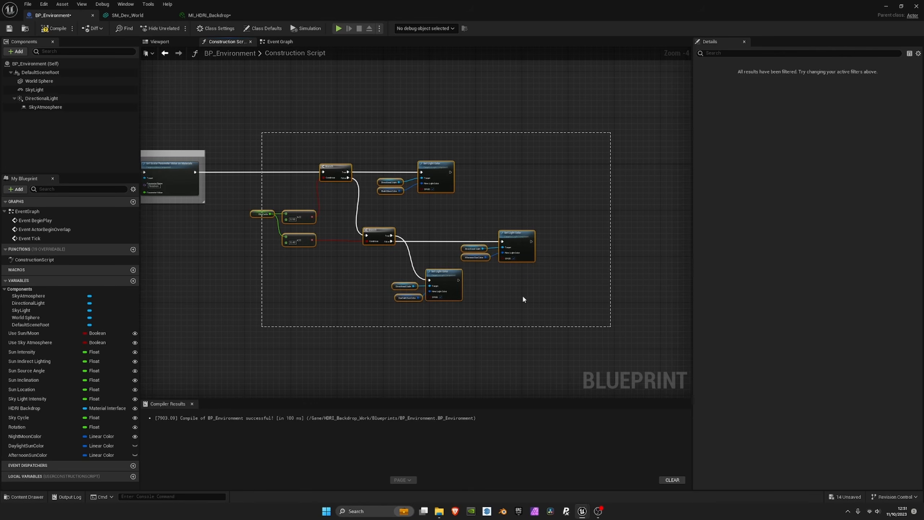
click(58, 29)
click(9, 29)
- Group the sun colour nodes in a comment titled "Set Condition for Sun Color" and nudge the comment box into line
drag(238, 124, 592, 352)
key(c)
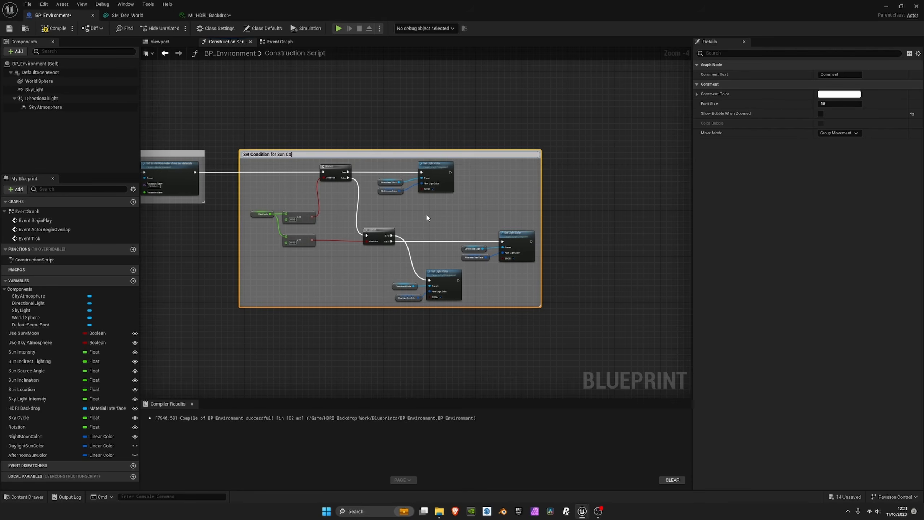
key(Return)
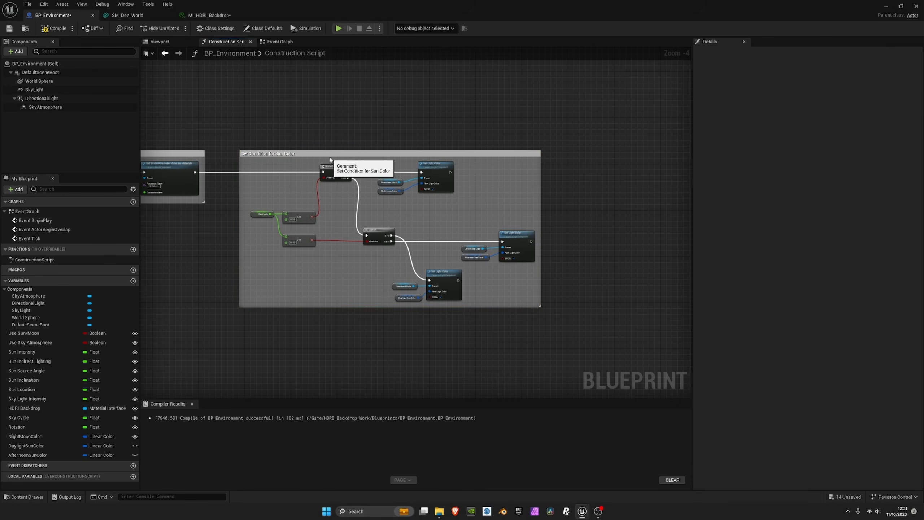
drag(336, 155, 324, 155)
- Enable Show Bubble When Zoomed for the "Set Condition for Sun Color" comment, then compile and save the blueprint
right_drag(417, 136, 506, 132)
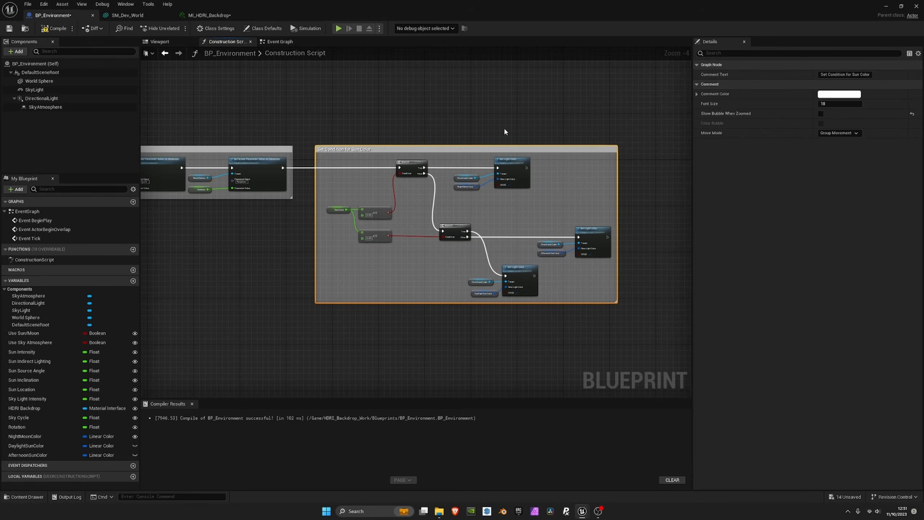
click(820, 114)
right_drag(173, 113, 346, 120)
scroll(346, 121, down, 1)
scroll(346, 121, down, 2)
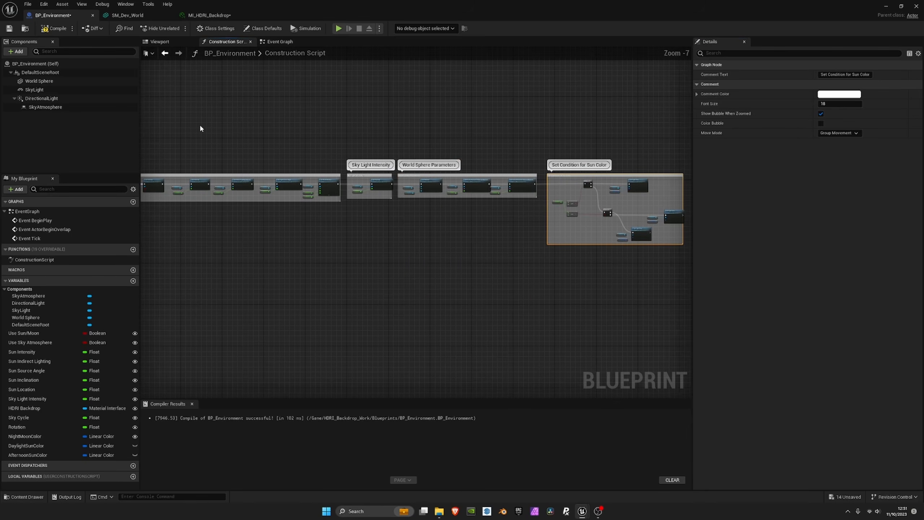
click(68, 29)
right_drag(215, 114, 178, 124)
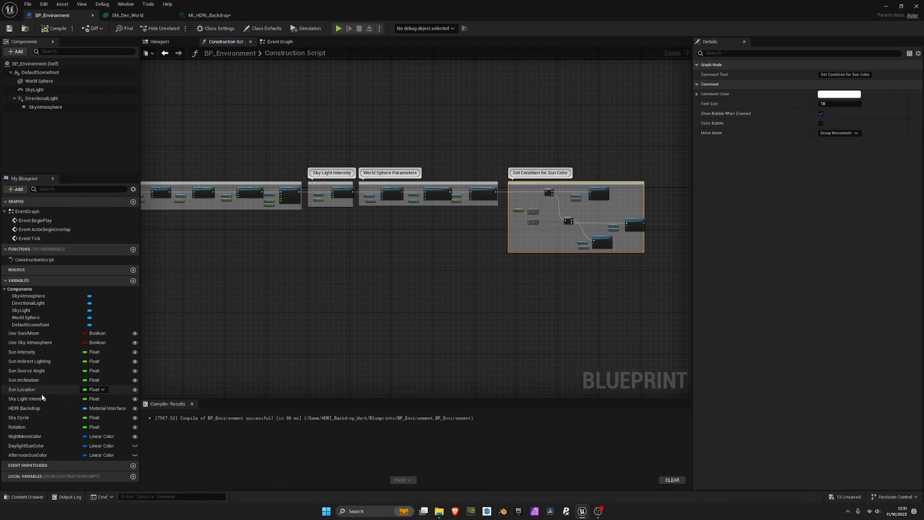
- Assign the HDRI Backdrop variable to a new category named Environment
click(25, 426)
click(24, 408)
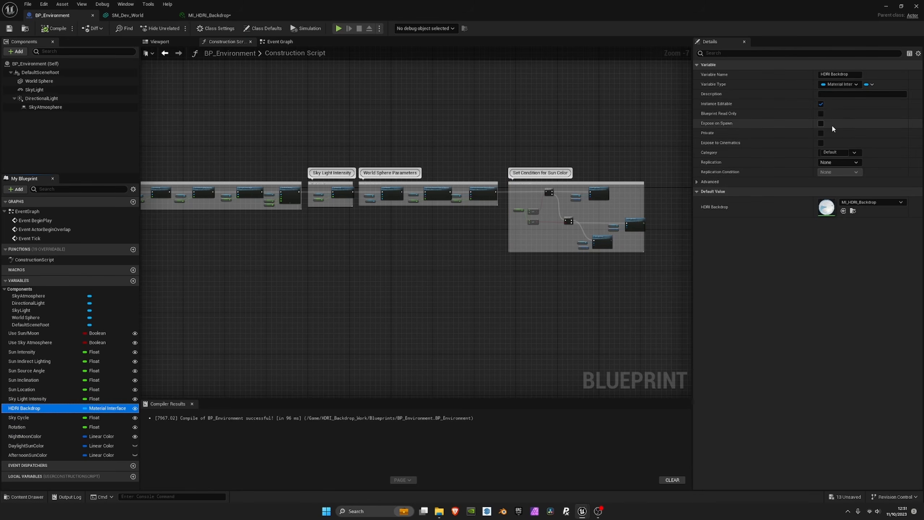
click(840, 152)
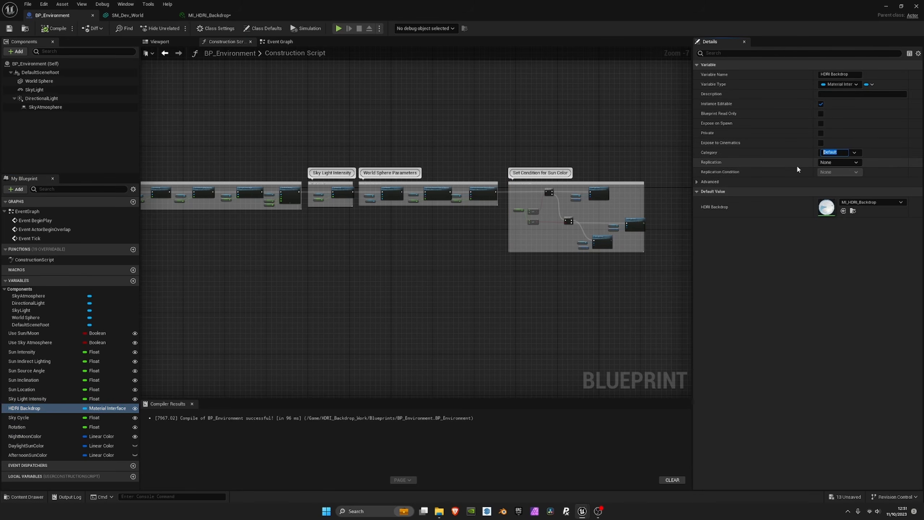
text(Envir)
text(io)
text(ronment)
key(Return)
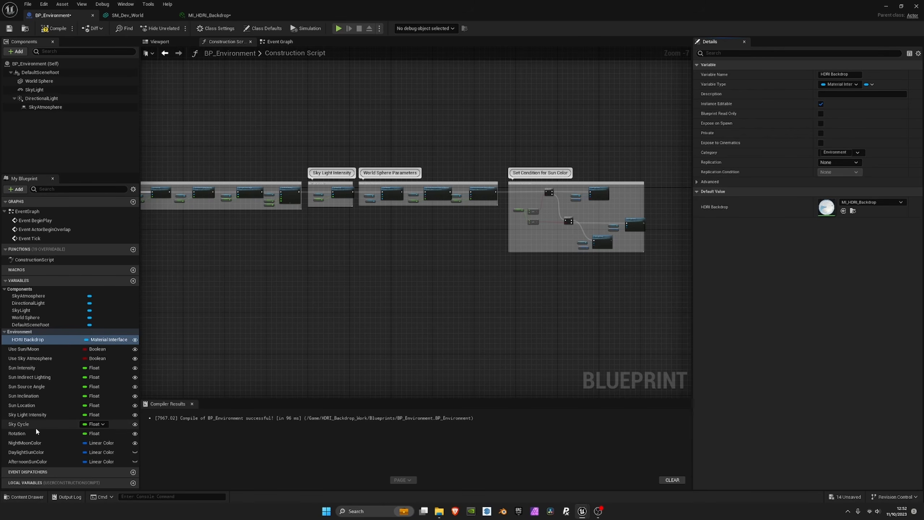
- Move the Sky Light Intensity, Sky Cycle and Rotation variables into the Environment category
click(28, 423)
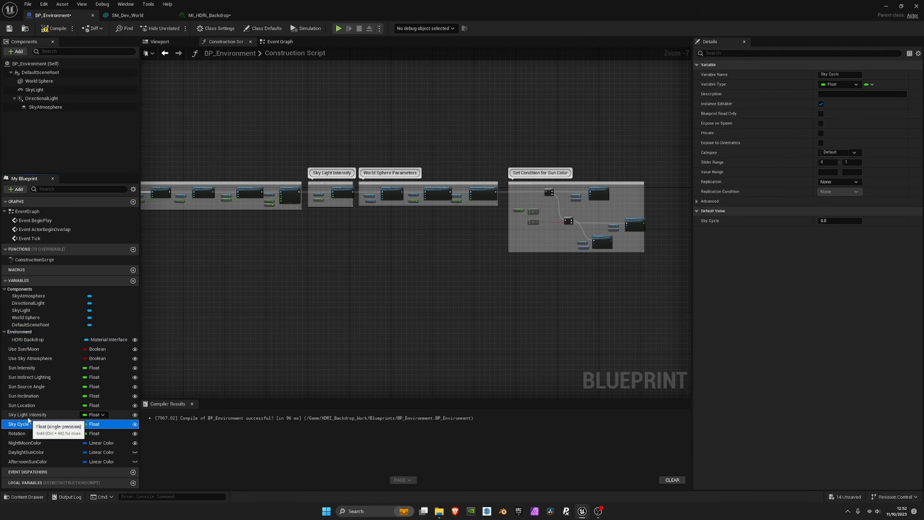
drag(30, 415, 36, 353)
drag(35, 351, 34, 341)
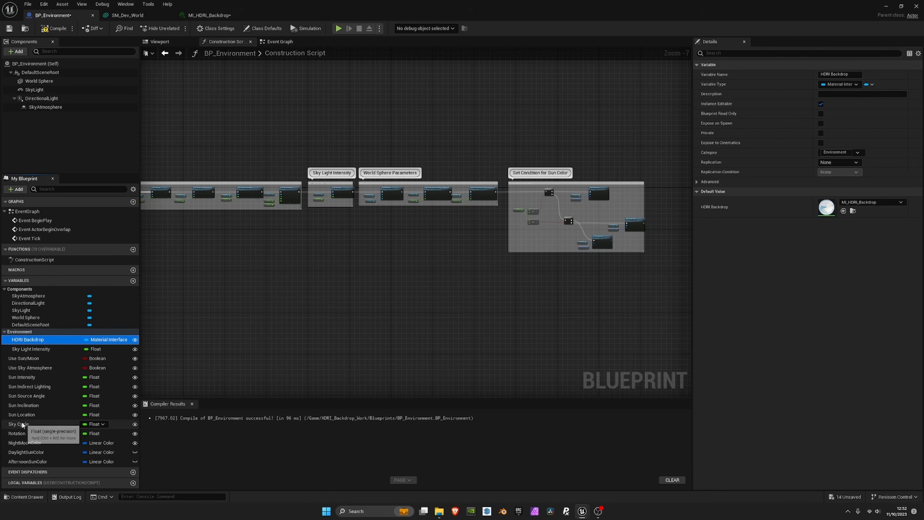
drag(18, 424, 21, 335)
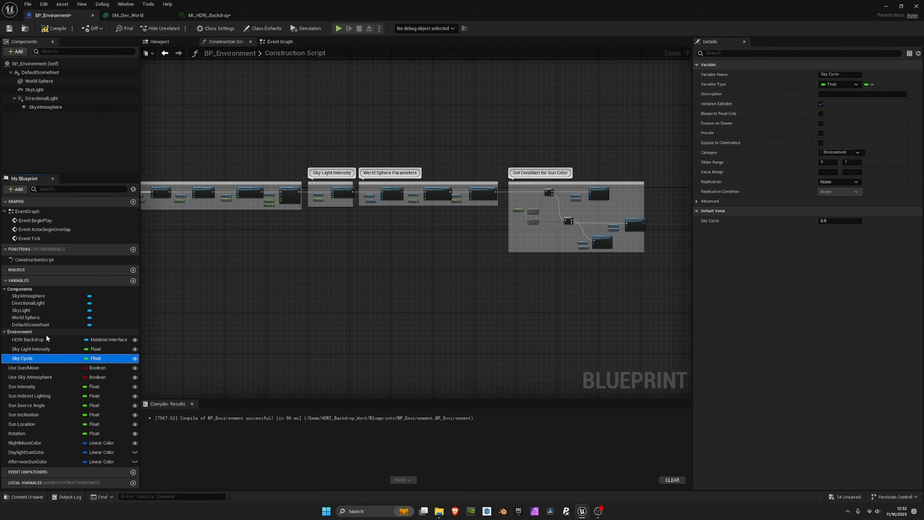
click(17, 433)
drag(17, 433, 25, 350)
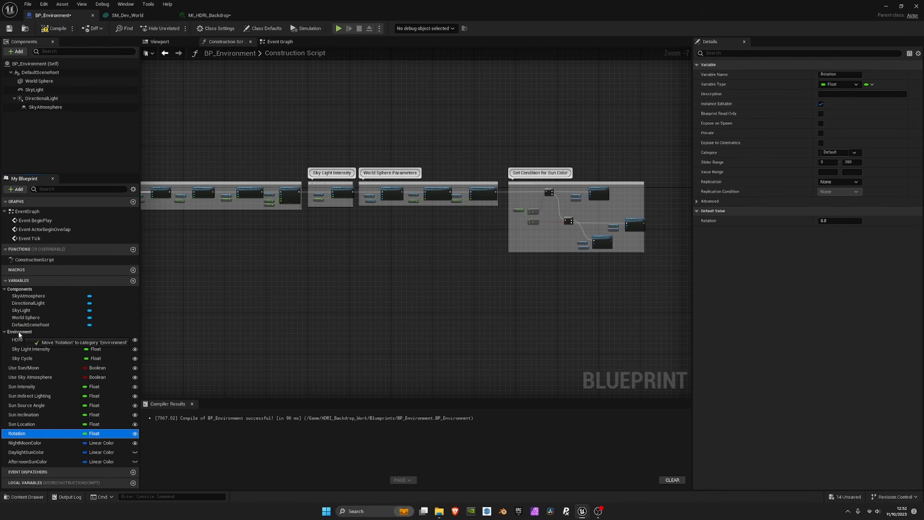
drag(20, 334, 20, 334)
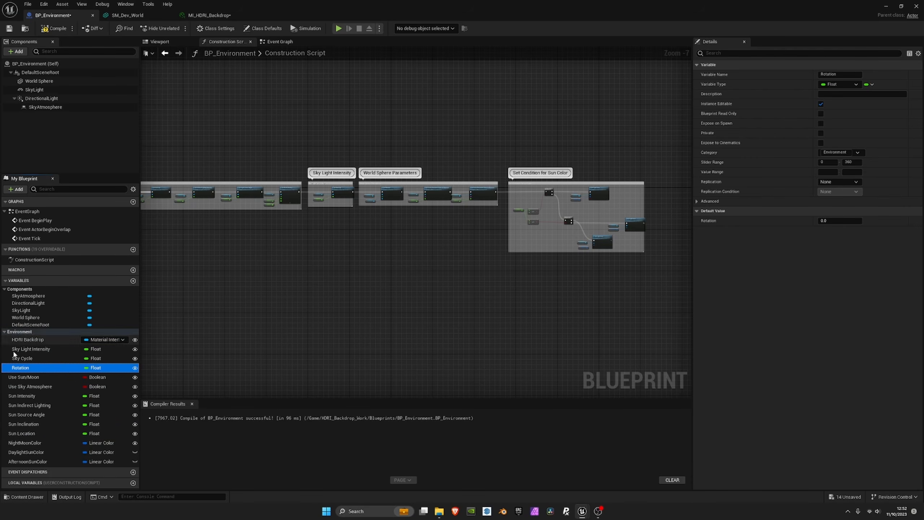
key(F2)
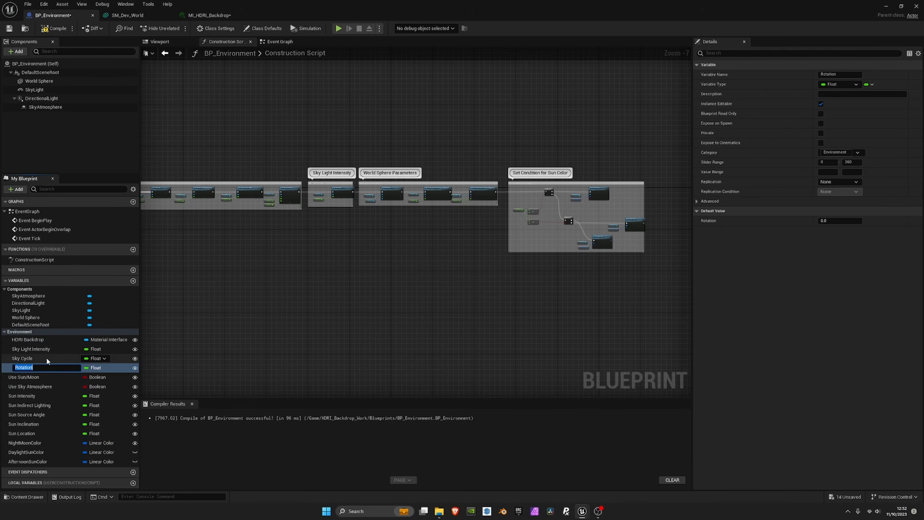
click(21, 358)
- Collapse the Environment category and assign the Use Sun/Moon variable to a new category named Sun
click(7, 332)
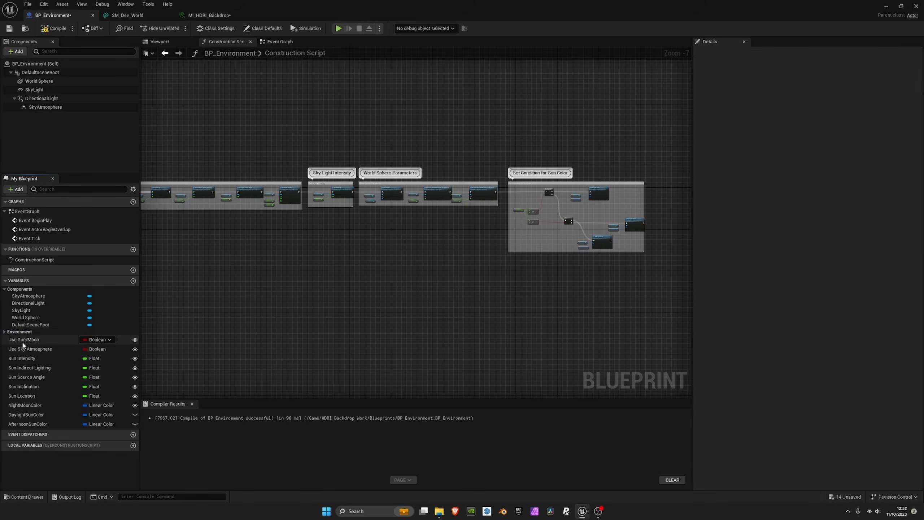
click(23, 340)
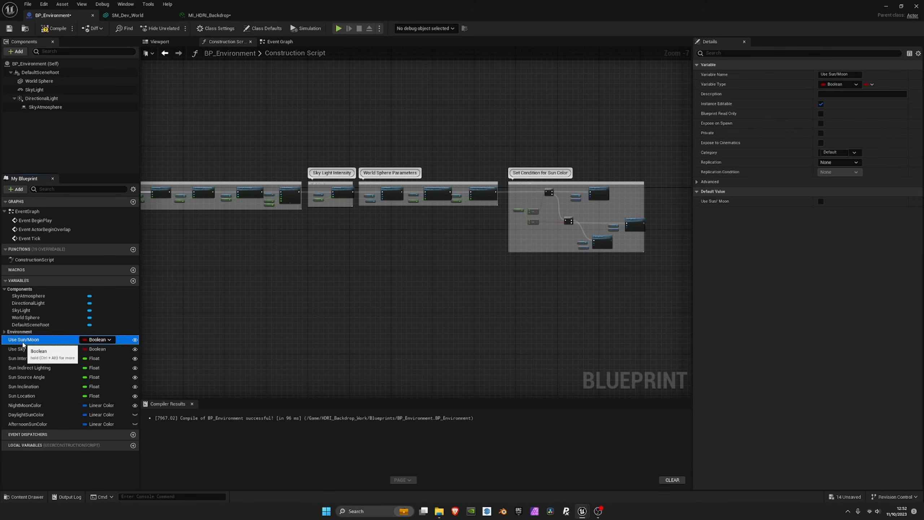
click(841, 153)
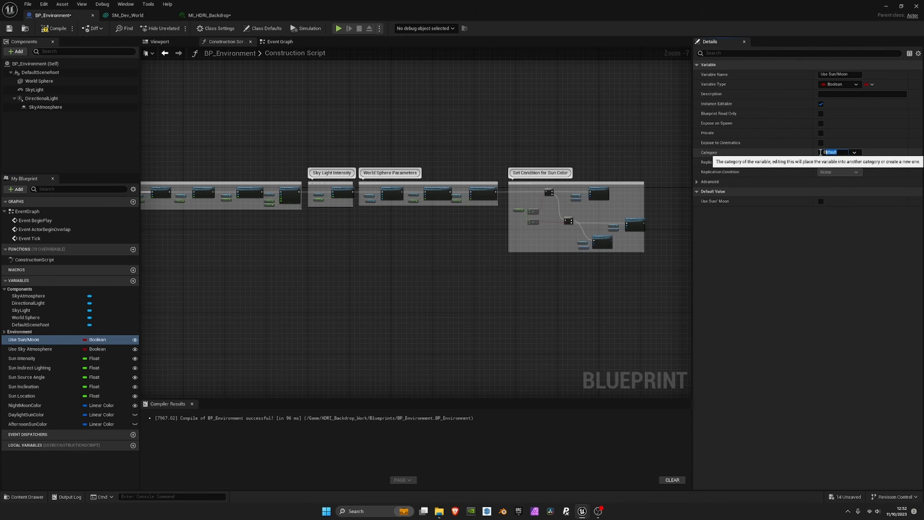
double_click(836, 153)
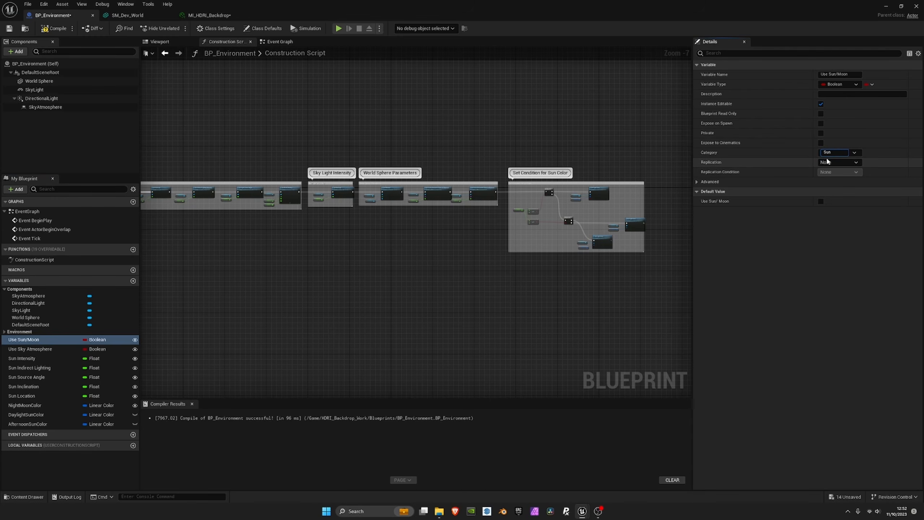
key(Return)
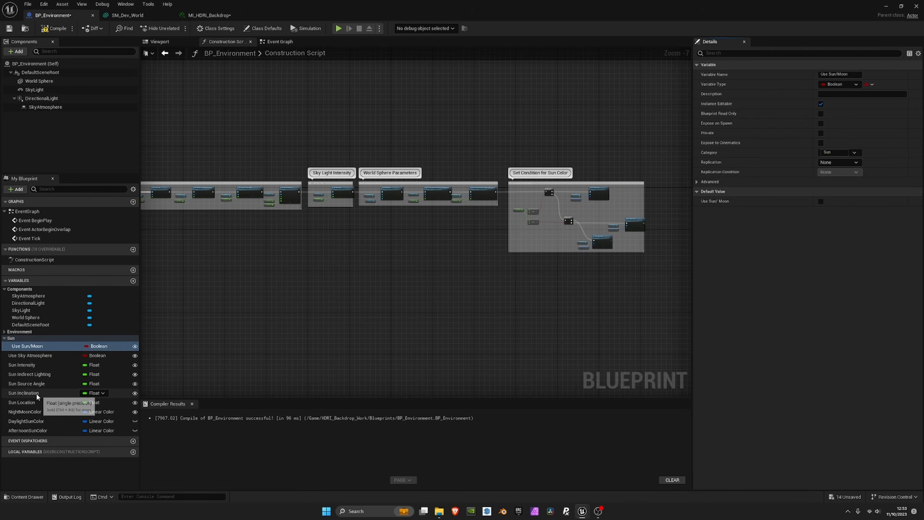
- Move the Sun Intensity and Sun Indirect Lighting variables into the Sun category
drag(21, 364, 18, 342)
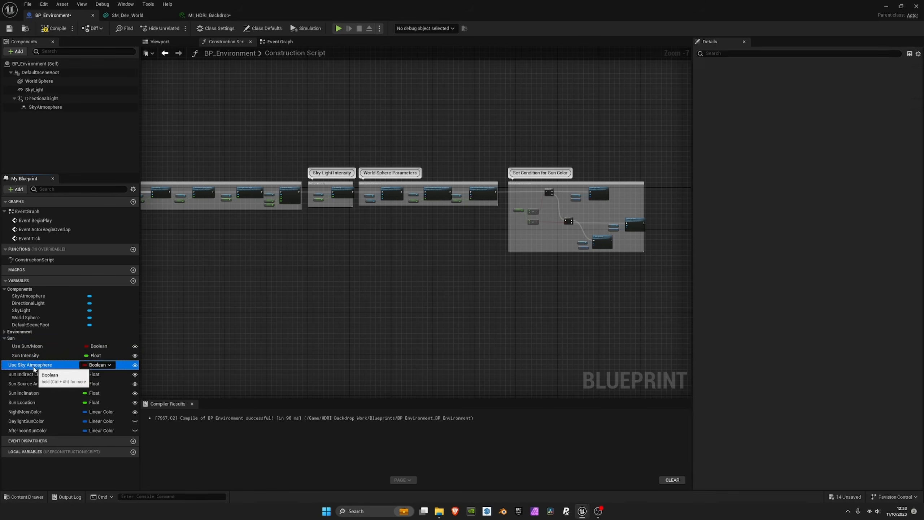
click(109, 430)
click(31, 365)
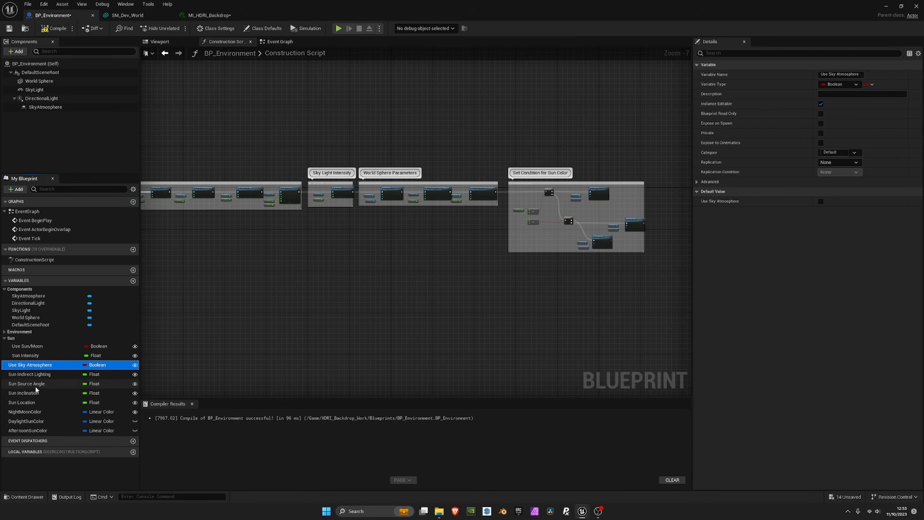
drag(20, 374, 12, 339)
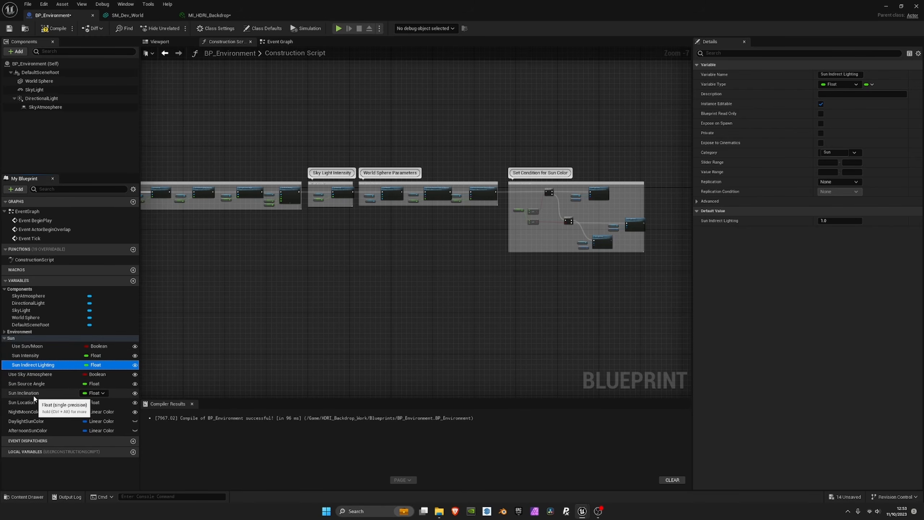
- Move the Sun Source Angle and Use Sky Atmosphere variables into the Sun category
click(26, 383)
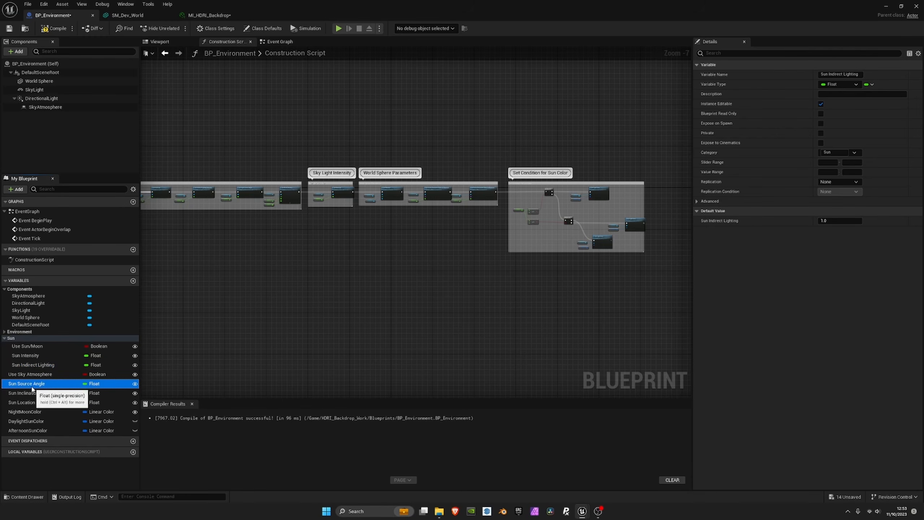
drag(11, 340, 10, 340)
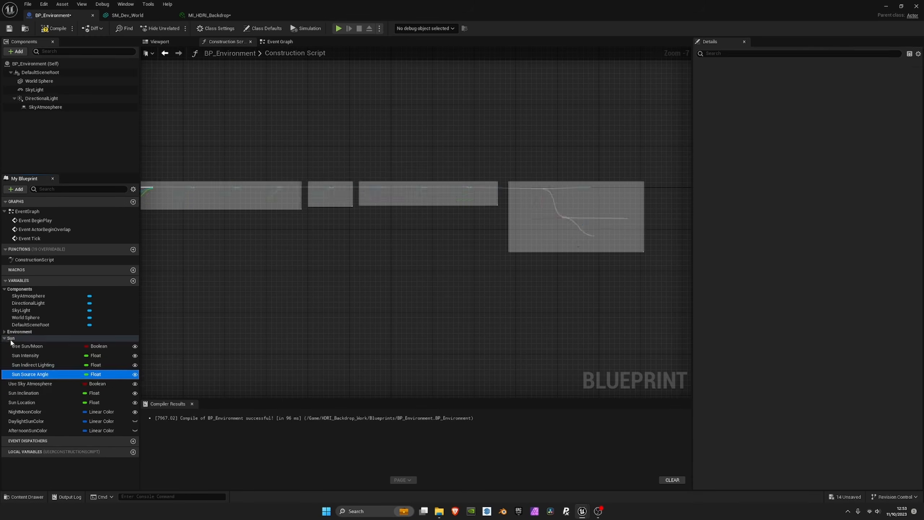
click(33, 384)
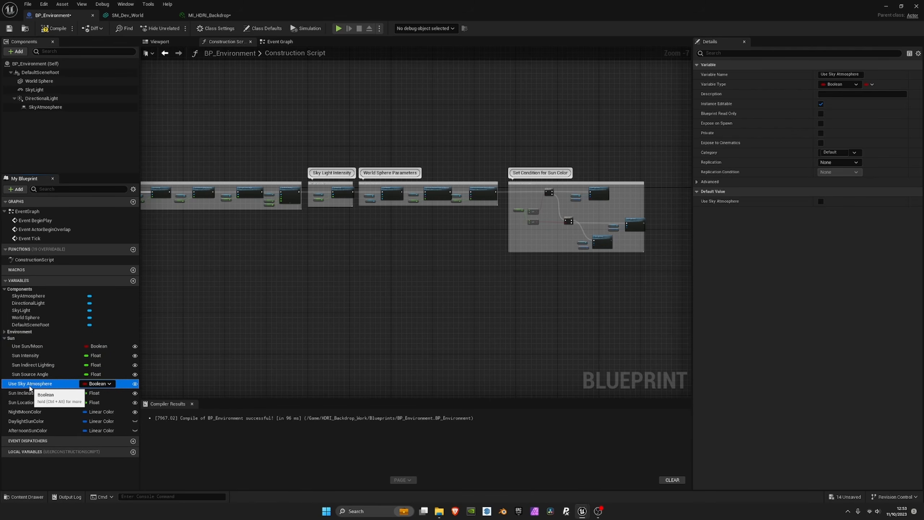
drag(36, 387, 12, 340)
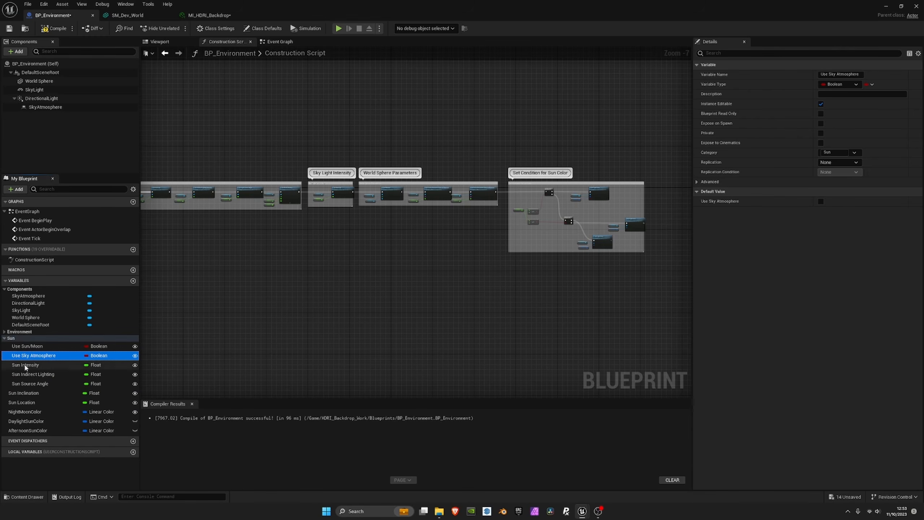
- Move the Sun Inclination and Sun Location variables into the Sun category
click(25, 412)
click(21, 394)
drag(21, 394, 12, 340)
- Move the DaylightSunColor, AfternoonSunColor and NightMoonColor variables into the Sun category, placing NightMoonColor last
drag(25, 421, 11, 339)
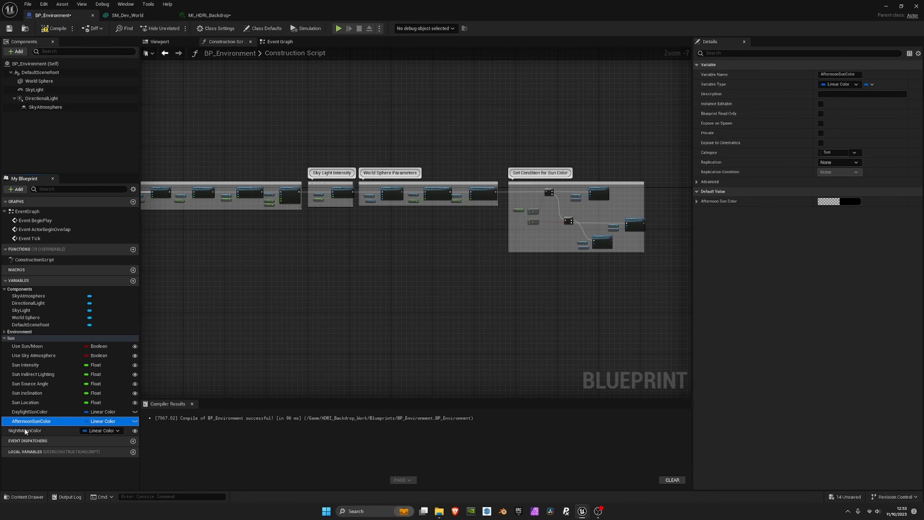
drag(25, 430, 10, 340)
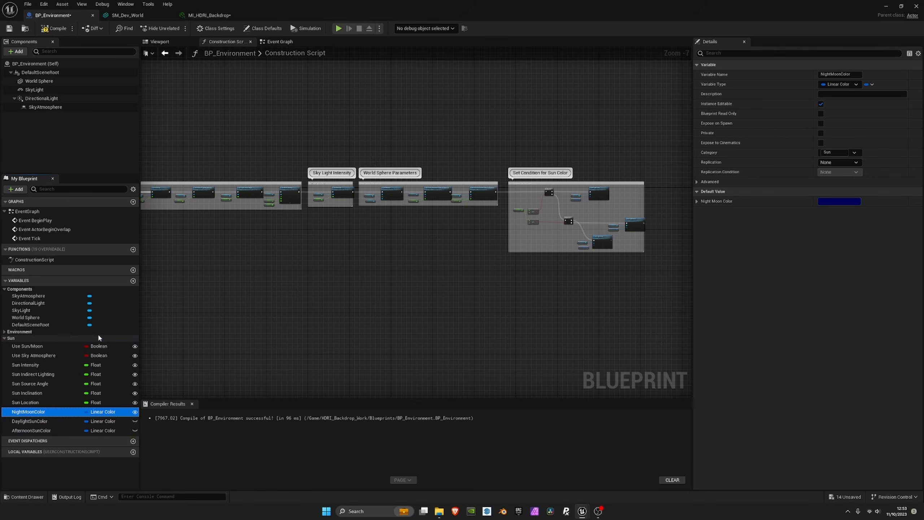
click(31, 430)
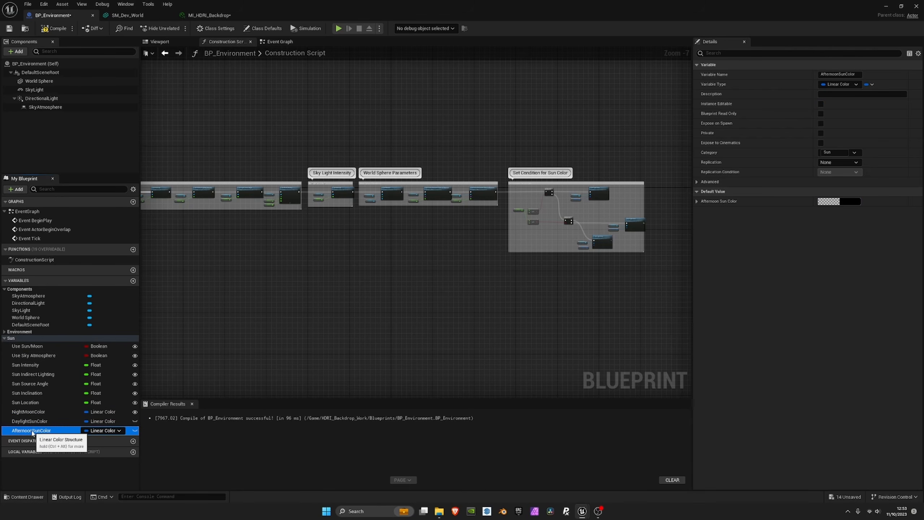
drag(29, 423, 32, 409)
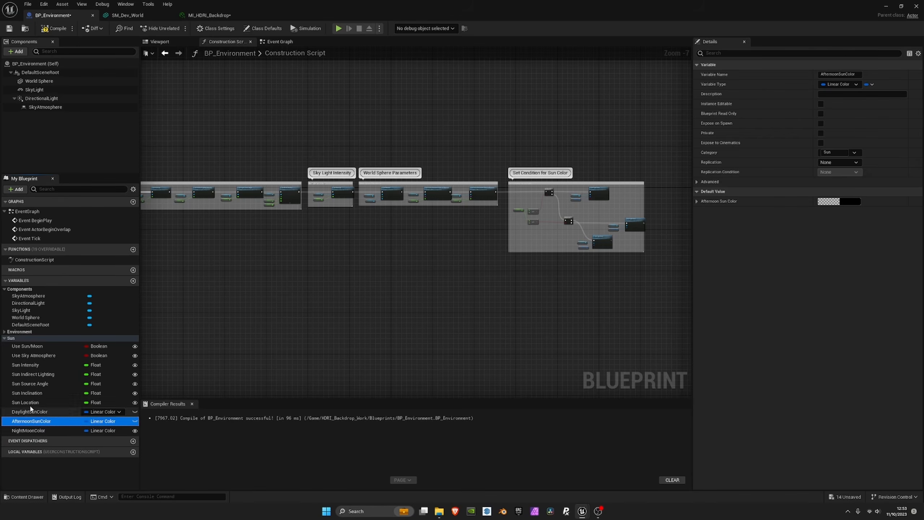
- Compile and save BP_Environment, and save the MI_HDRI_Backdrop material instance
click(53, 29)
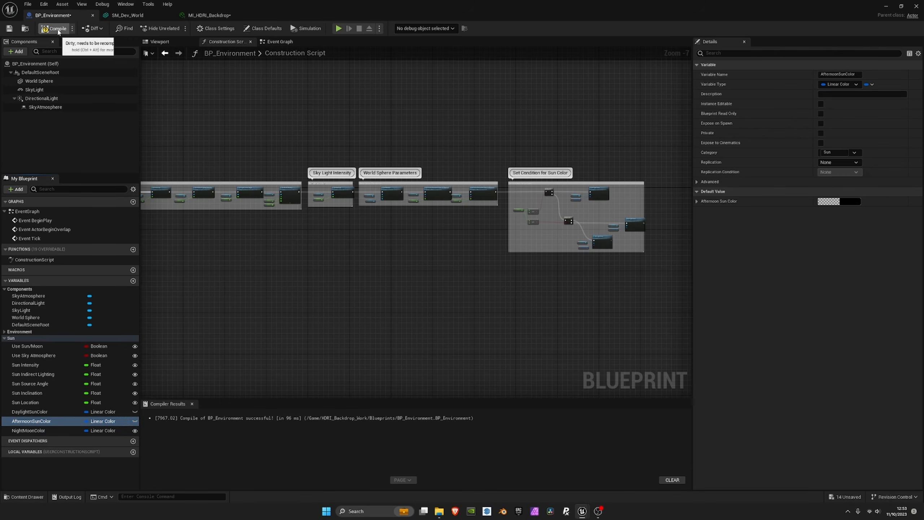
click(9, 29)
click(124, 15)
click(210, 16)
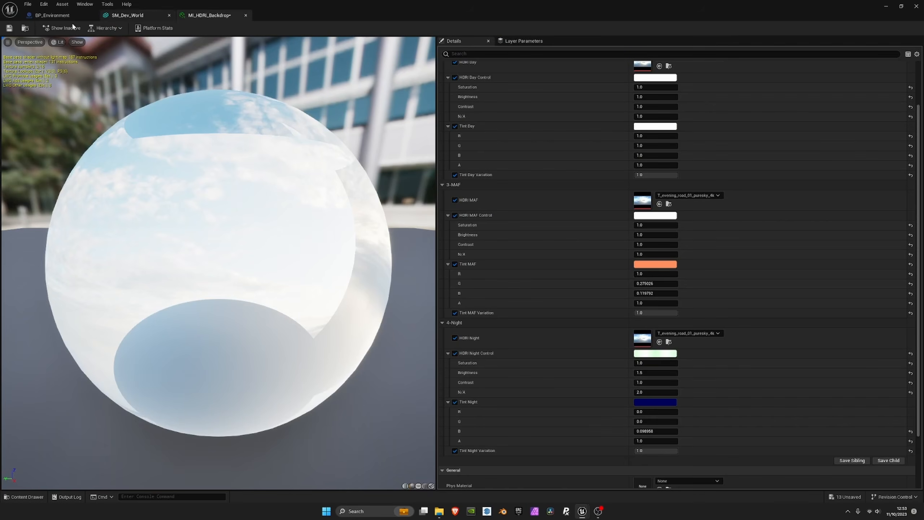
click(9, 28)
click(104, 16)
click(68, 16)
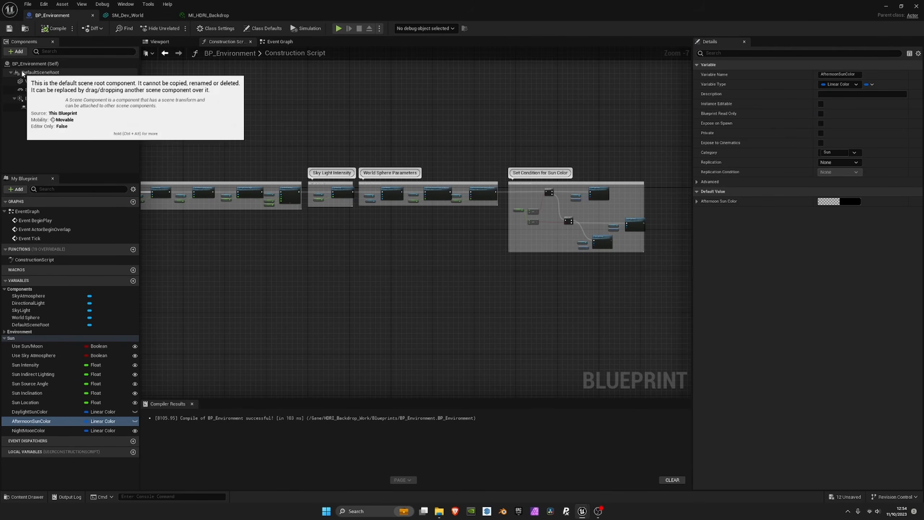
- Set the World Sphere component's uniform scale to 20, compare it with the sphere in the level, and compile
click(39, 81)
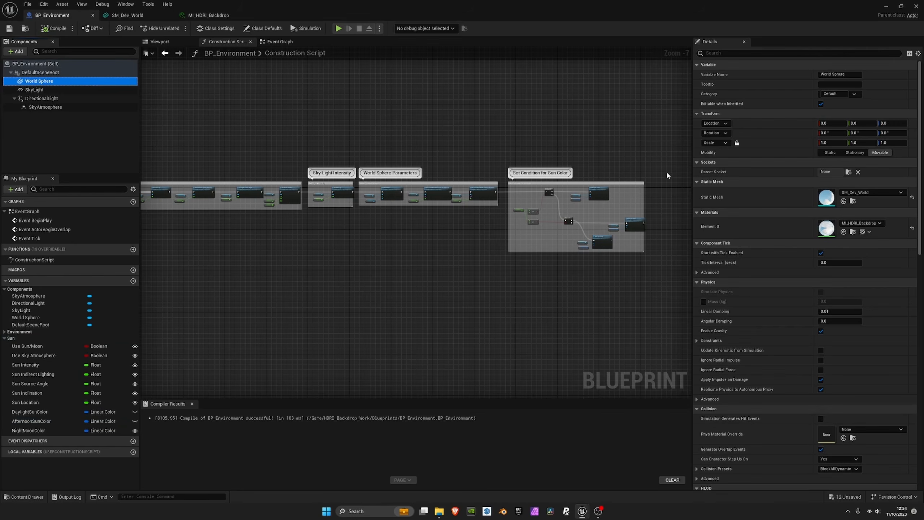
right_drag(162, 116, 451, 133)
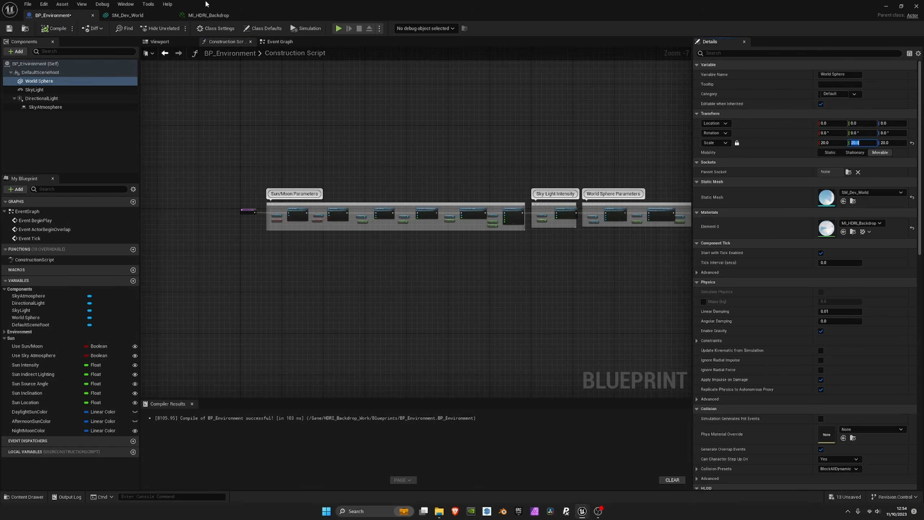
double_click(297, 8)
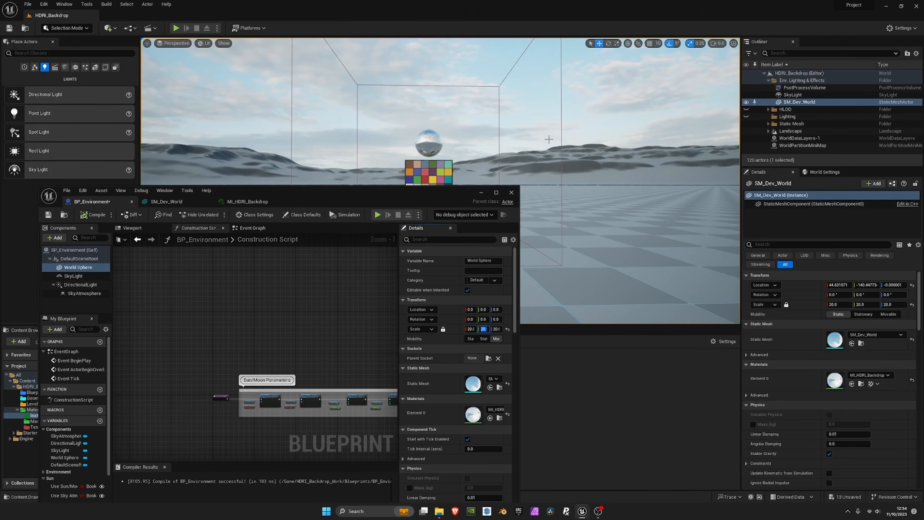
mouse_move(603, 145)
right_down()
mouse_move(484, 151)
mouse_move(600, 147)
right_up()
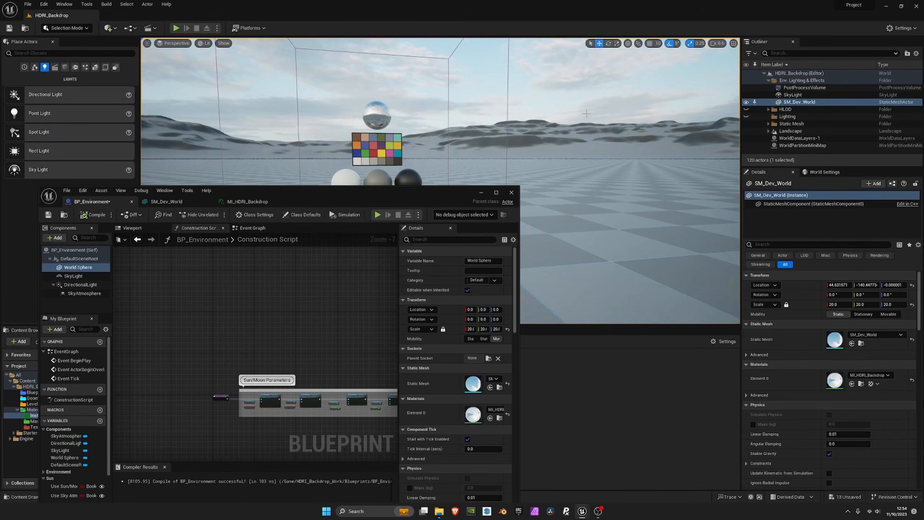
drag(406, 195, 560, 117)
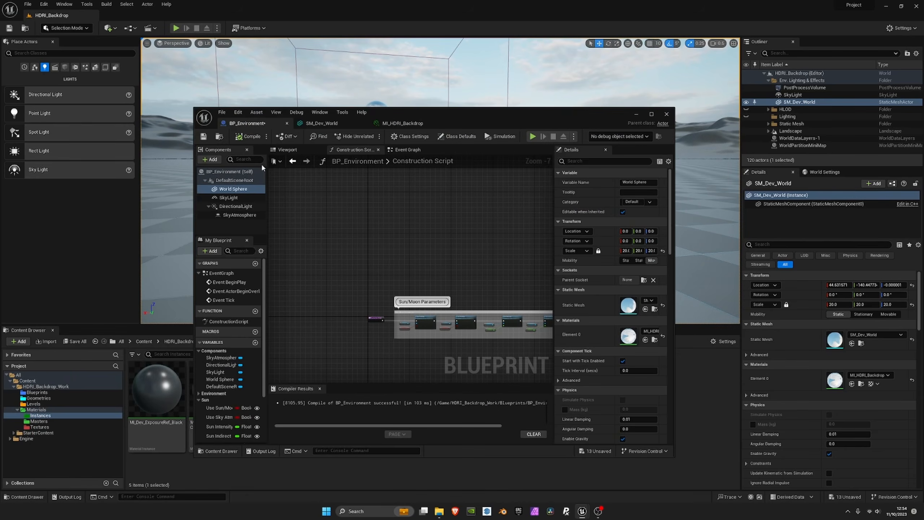
click(246, 140)
- Set the World Sphere component's uniform scale to 50, then compile and save the blueprint
click(626, 250)
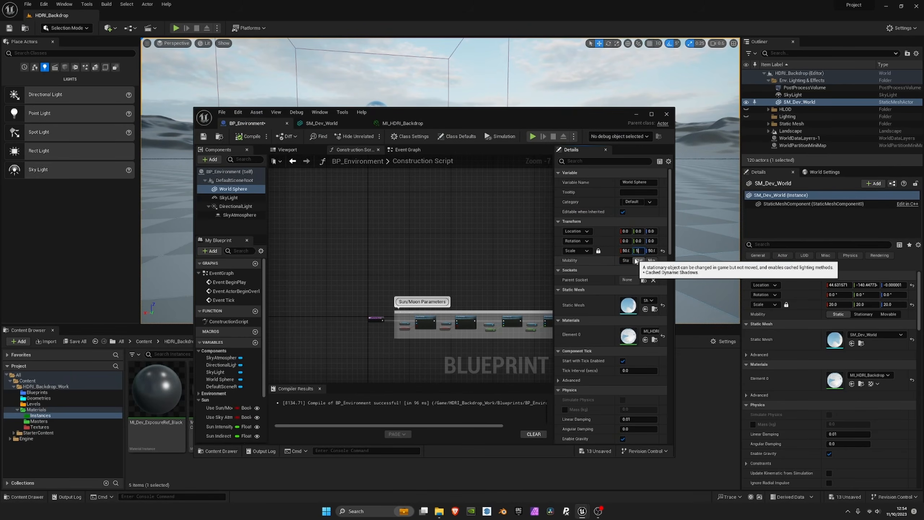
click(247, 138)
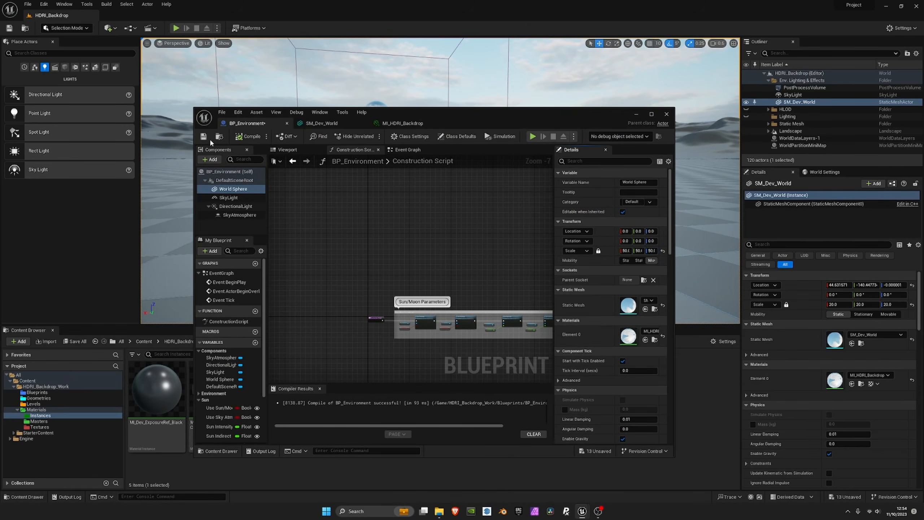
click(203, 136)
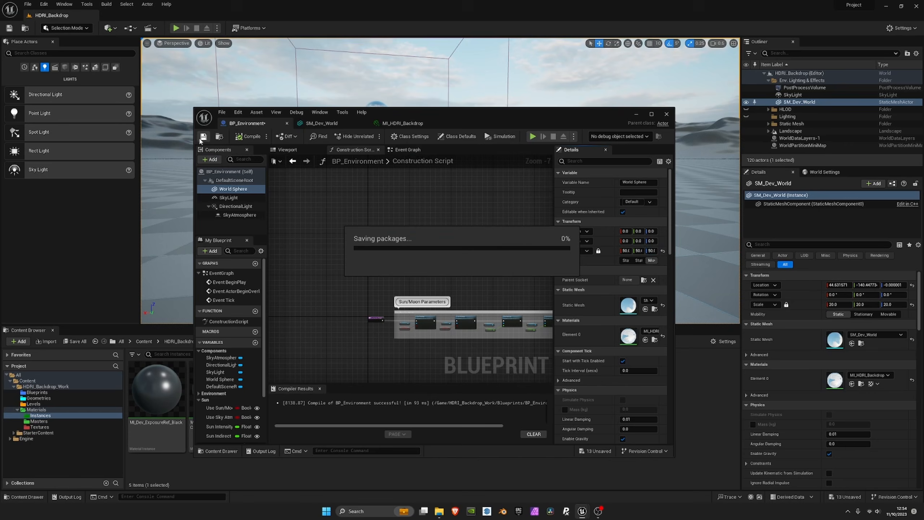
click(651, 115)
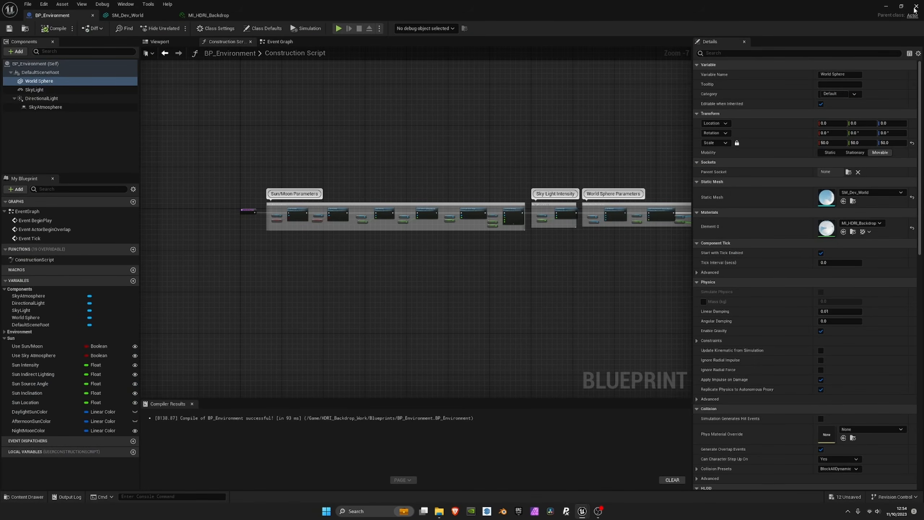
- Return to the level, open the project's Blueprints folder, and delete the existing SkyLight and SM_Dev_World actors
click(886, 6)
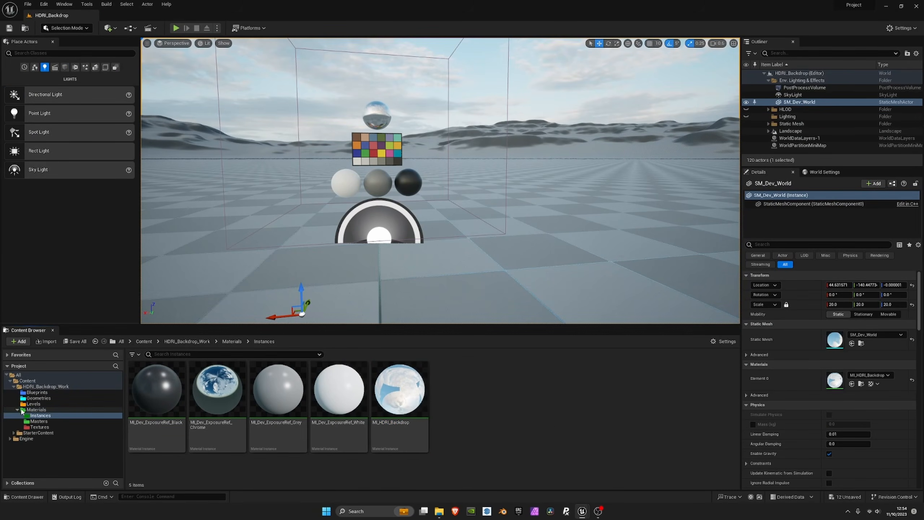
click(38, 393)
right_drag(508, 124, 485, 120)
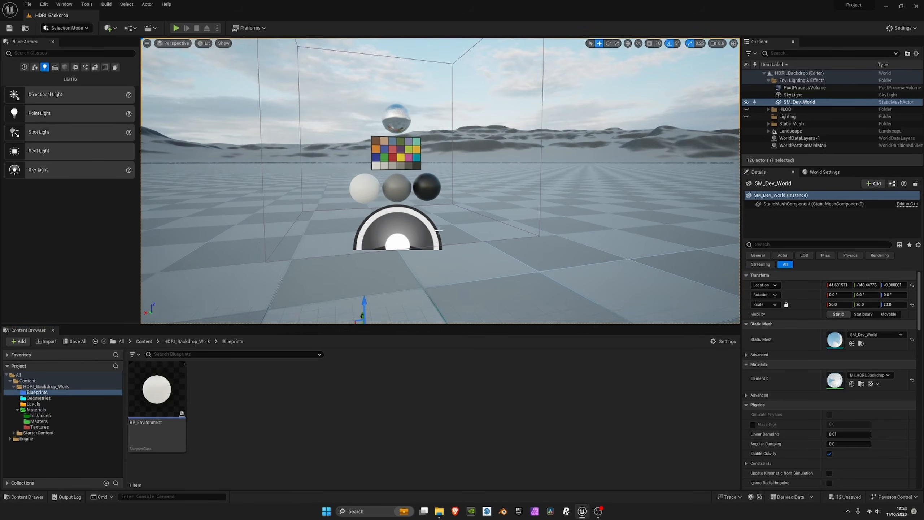
click(417, 231)
key(Delete)
right_drag(548, 175, 578, 149)
click(563, 149)
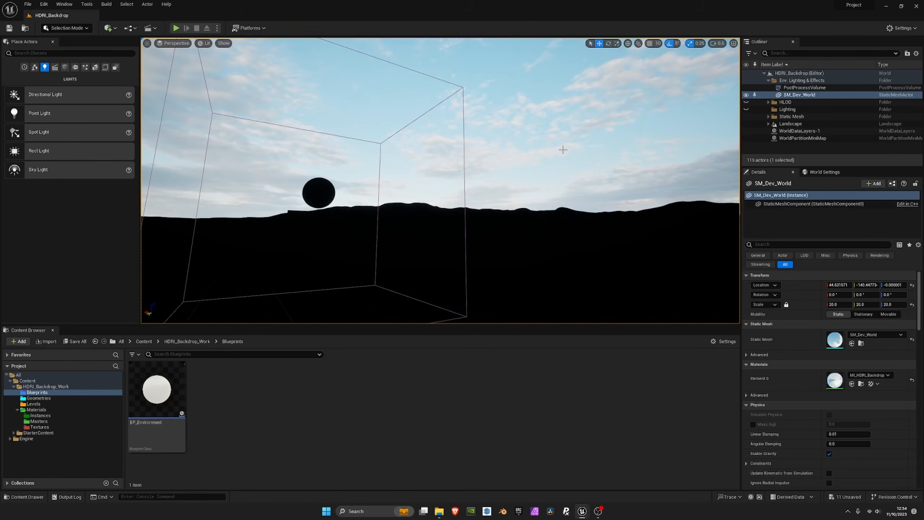
key(Delete)
- Place a BP_Environment actor in the level beside the colour chart and exposure reference spheres
mouse_move(315, 229)
right_down()
mouse_move(280, 233)
mouse_move(328, 228)
mouse_move(328, 262)
mouse_move(327, 233)
right_up()
click(171, 404)
drag(171, 405, 356, 247)
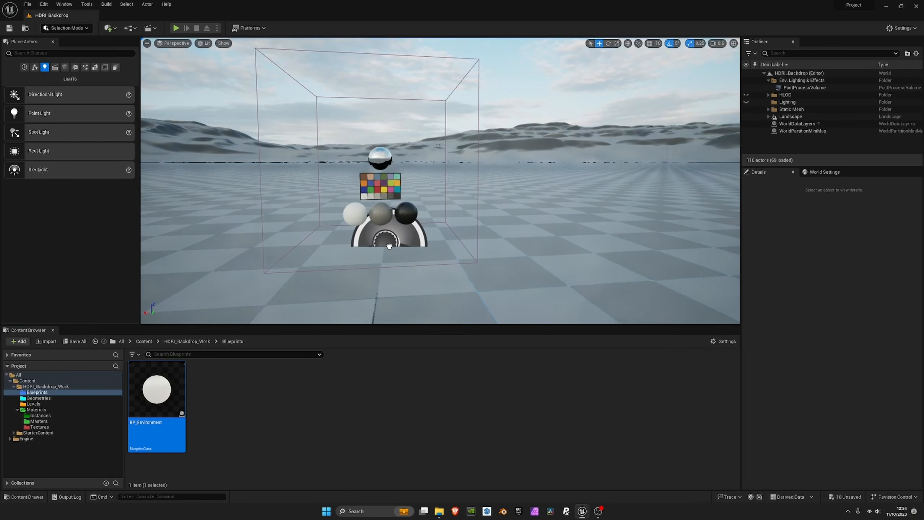
key(a)
mouse_move(356, 248)
right_down()
mouse_move(426, 237)
mouse_move(363, 239)
right_up()
key(d)
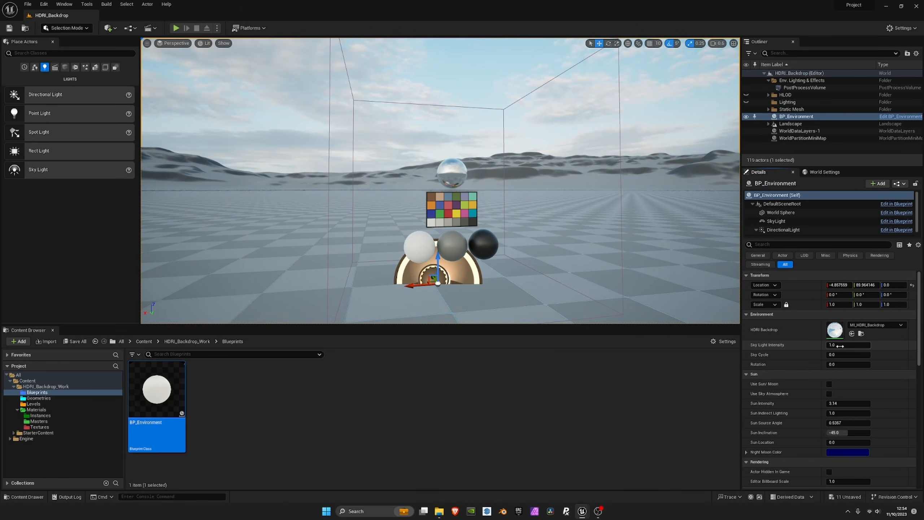
- Test the placed BP_Environment's Sky Light Intensity at about 2.15, plus its Sky Cycle and Rotation, and restore the defaults
drag(847, 344, 873, 344)
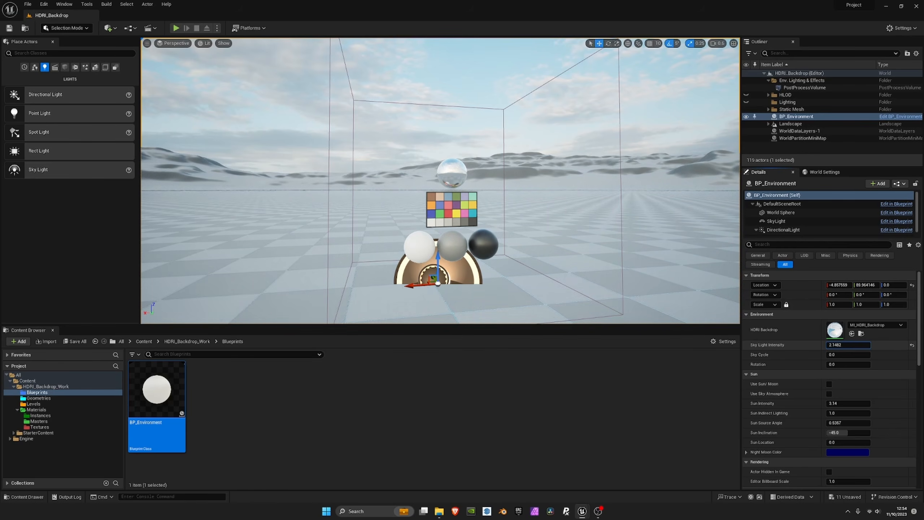
click(911, 346)
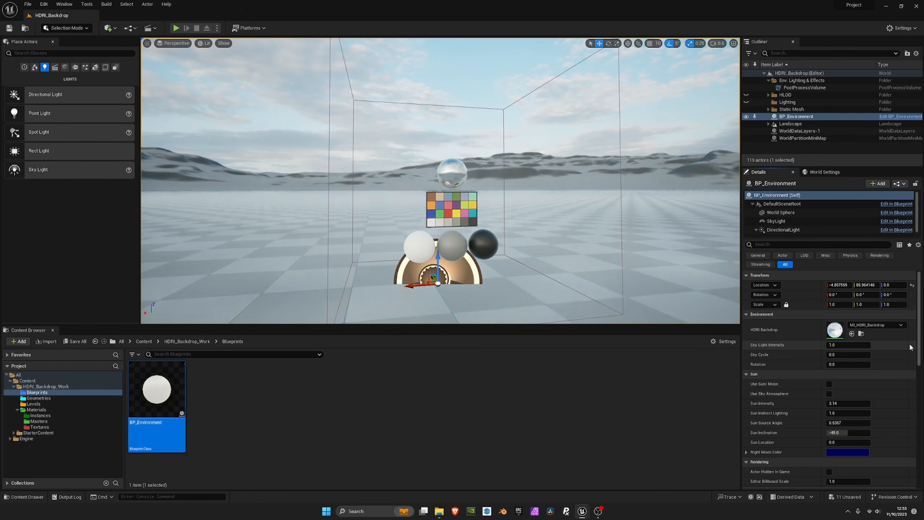
mouse_move(838, 355)
mouse_down()
mouse_move(869, 354)
mouse_move(826, 355)
mouse_move(870, 355)
mouse_move(826, 354)
mouse_move(869, 363)
mouse_move(826, 363)
mouse_up()
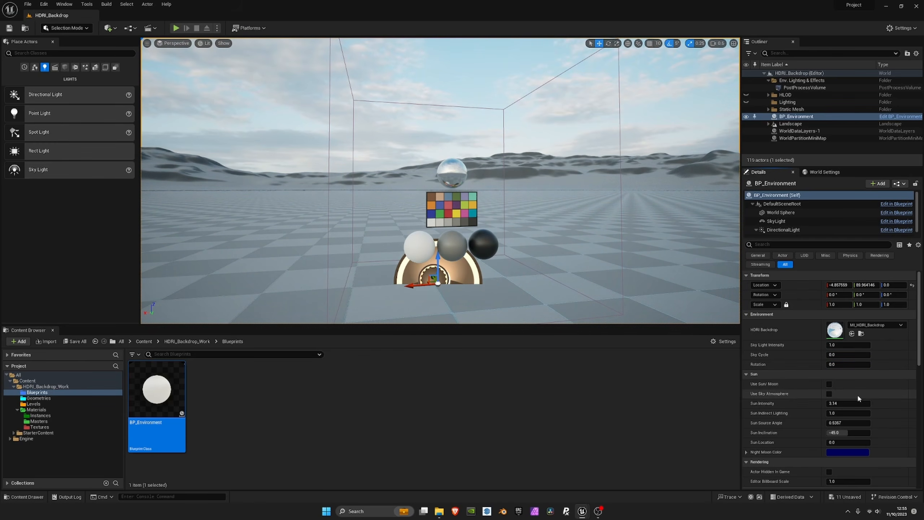
- Enable Use Sun/Moon on the placed BP_Environment and view the reference spheres' shadows without the editor gizmos
click(829, 384)
right_drag(511, 259, 606, 242)
key(g)
key(a)
scroll(511, 259, down, 1)
key(d)
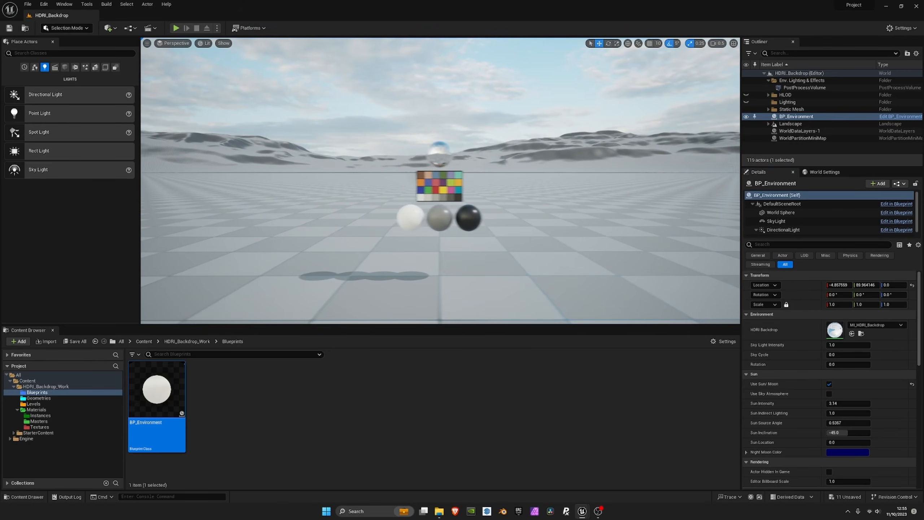
key(a)
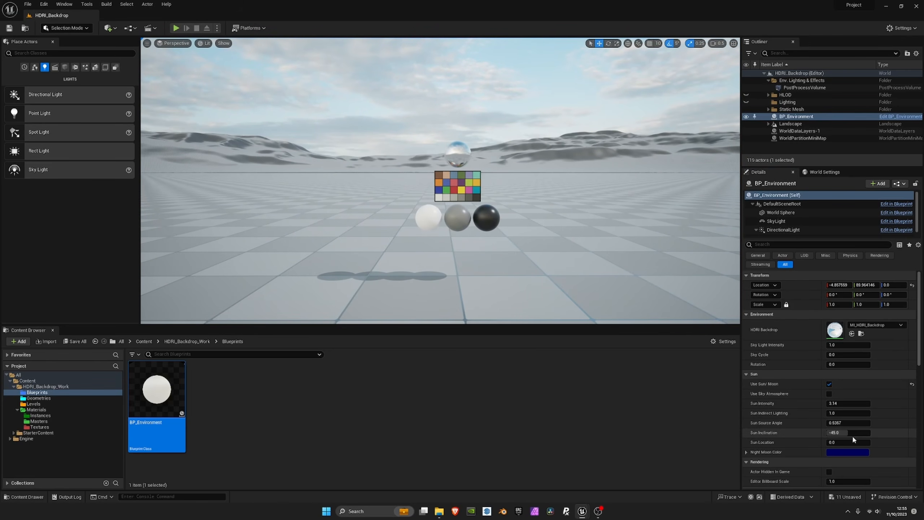
- Adjust Sun Inclination to about -71.3 and Sun Location to about 59.7, and enable Use Sky Atmosphere
mouse_move(840, 432)
mouse_down()
mouse_move(852, 433)
mouse_move(827, 432)
mouse_move(855, 432)
mouse_move(847, 432)
mouse_up()
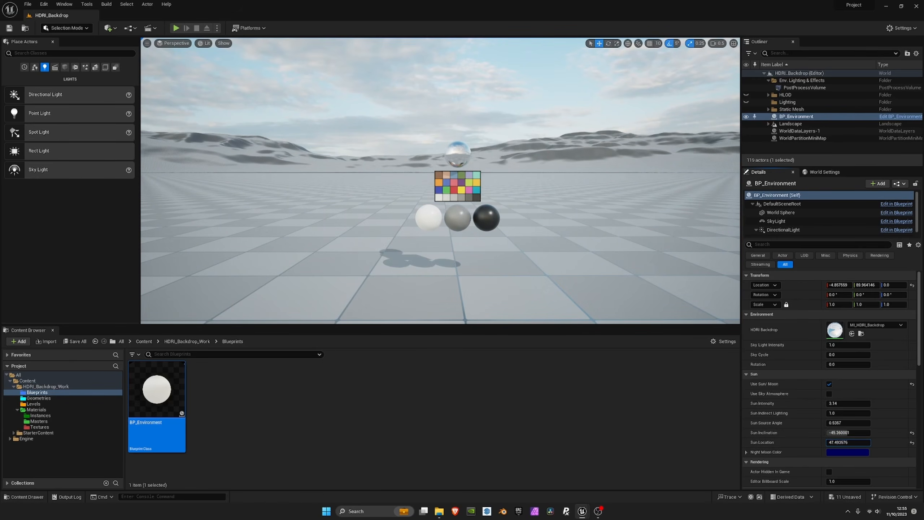
mouse_move(847, 442)
mouse_down()
mouse_move(833, 441)
mouse_move(853, 432)
mouse_move(833, 432)
mouse_move(849, 432)
mouse_up()
click(828, 394)
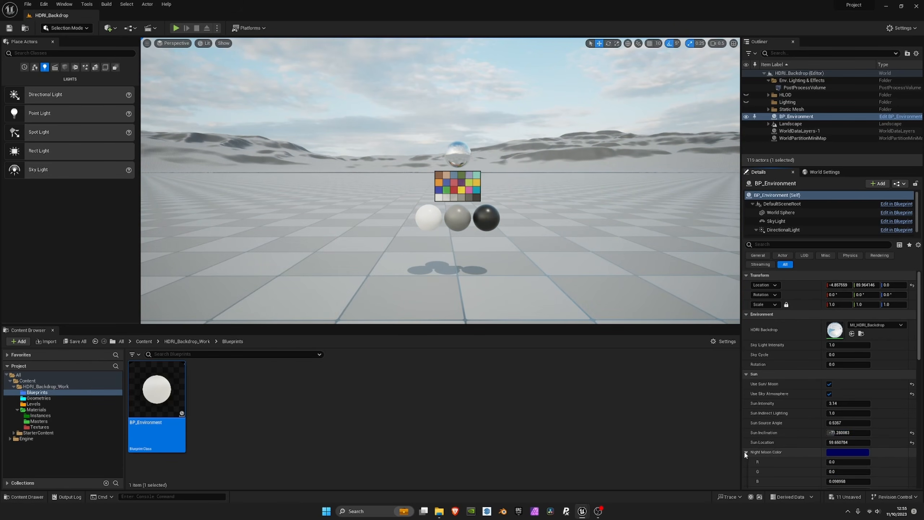
- Make the DaylightSunColor and AfternoonSunColor variables in BP_Environment instance editable, and compile and save the blueprint
scroll(782, 444, down, 2)
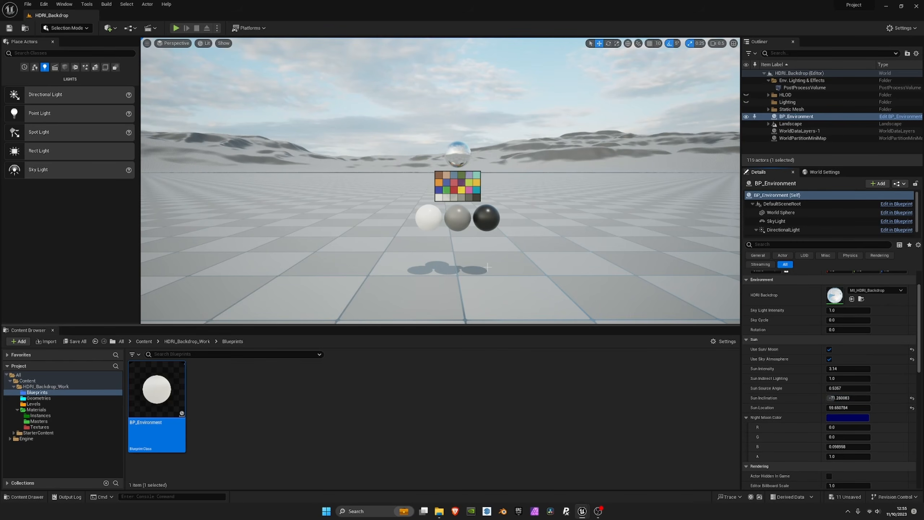
double_click(157, 392)
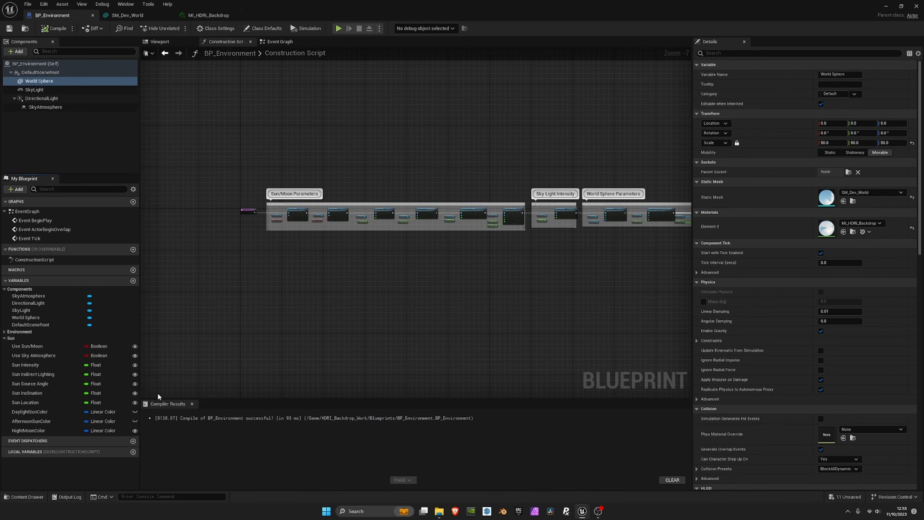
scroll(495, 268, up, 7)
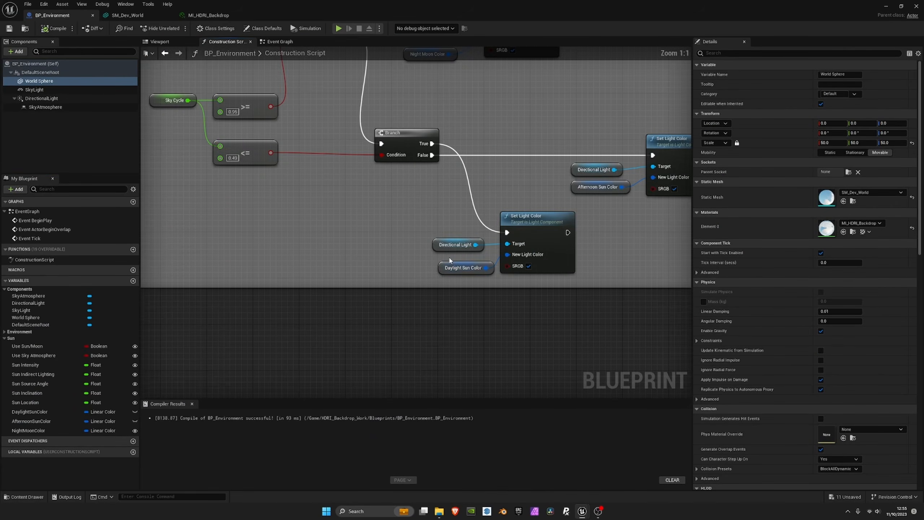
click(464, 268)
click(134, 412)
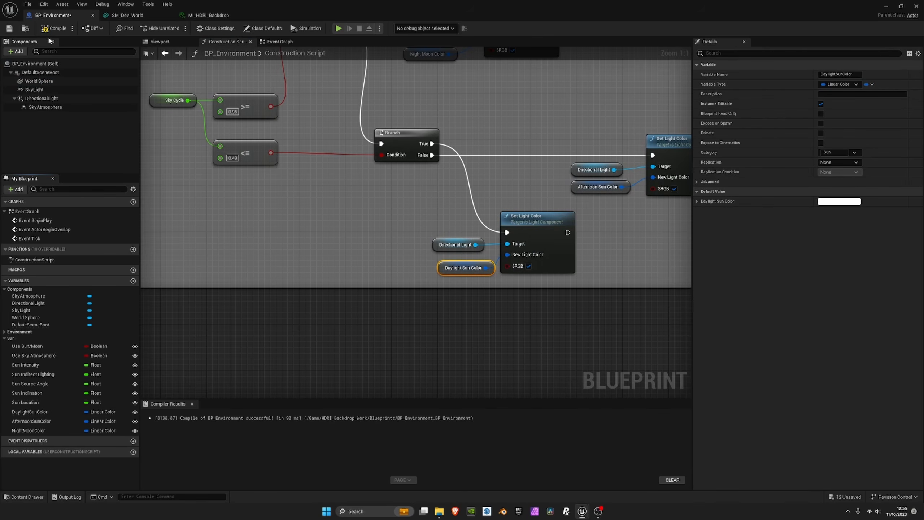
click(9, 28)
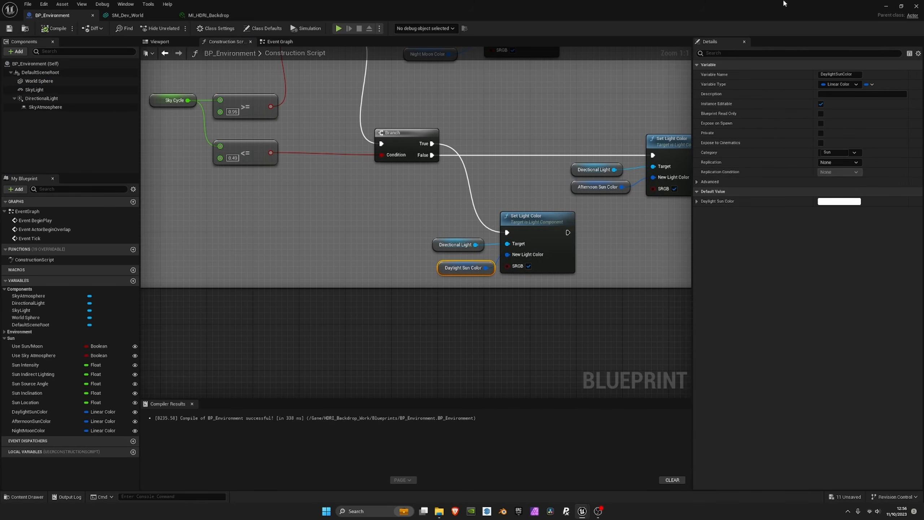
click(886, 7)
scroll(886, 436, down, 1)
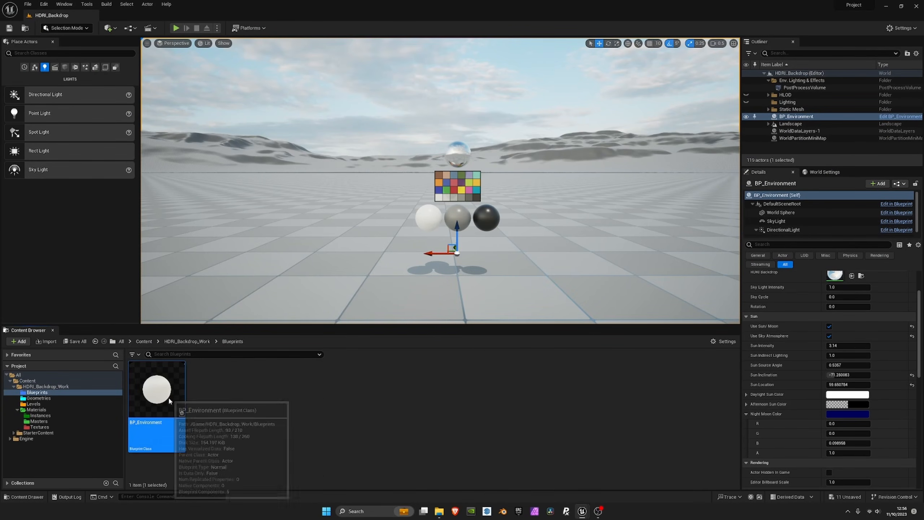
- Copy the orange Tint MAF colour from MI_HDRI_Backdrop to AfternoonSunColor's default in BP_Environment, then compile and save
double_click(168, 399)
click(204, 15)
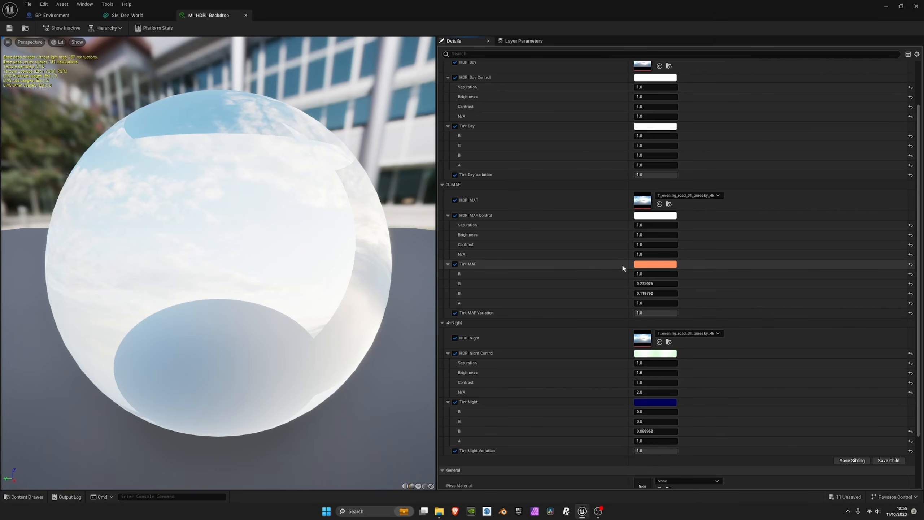
click(71, 16)
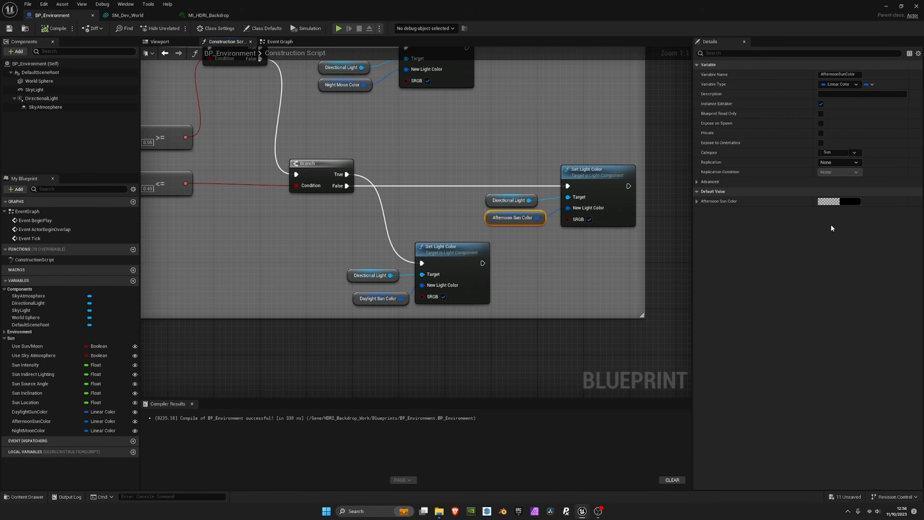
shift+click(751, 203)
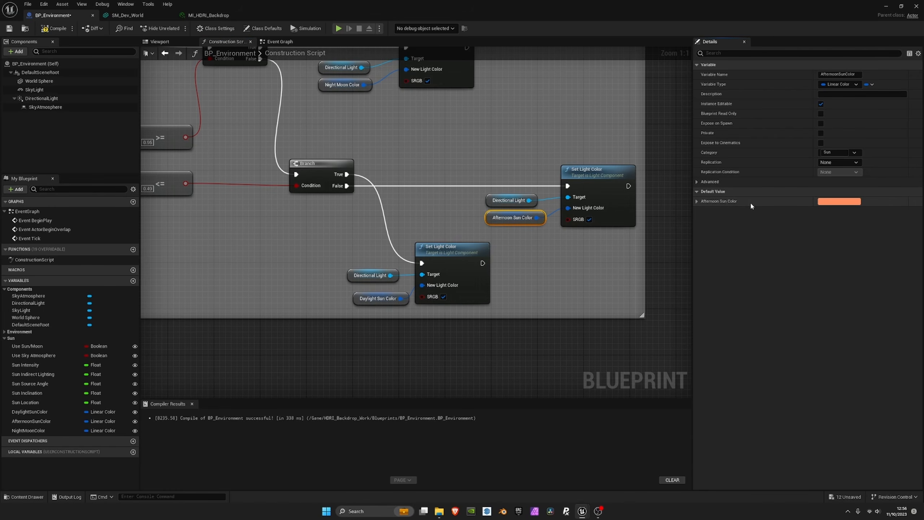
click(46, 29)
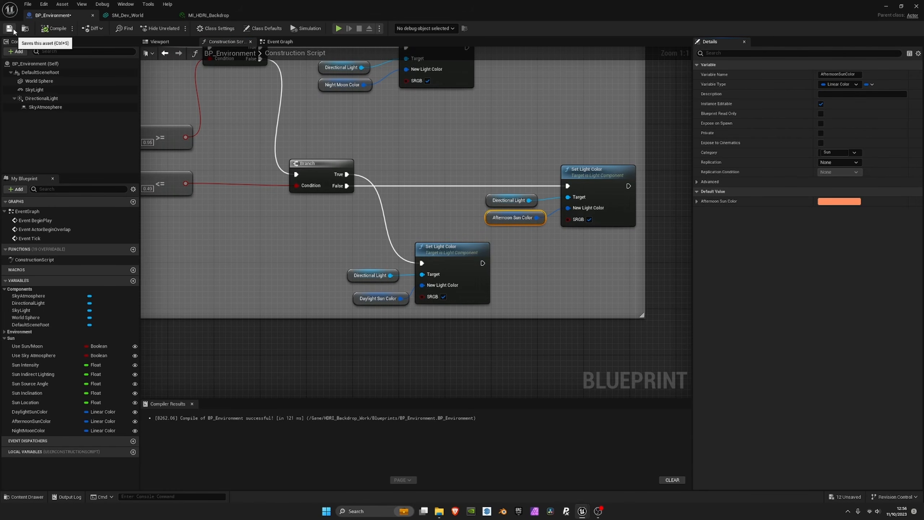
click(9, 28)
click(878, 9)
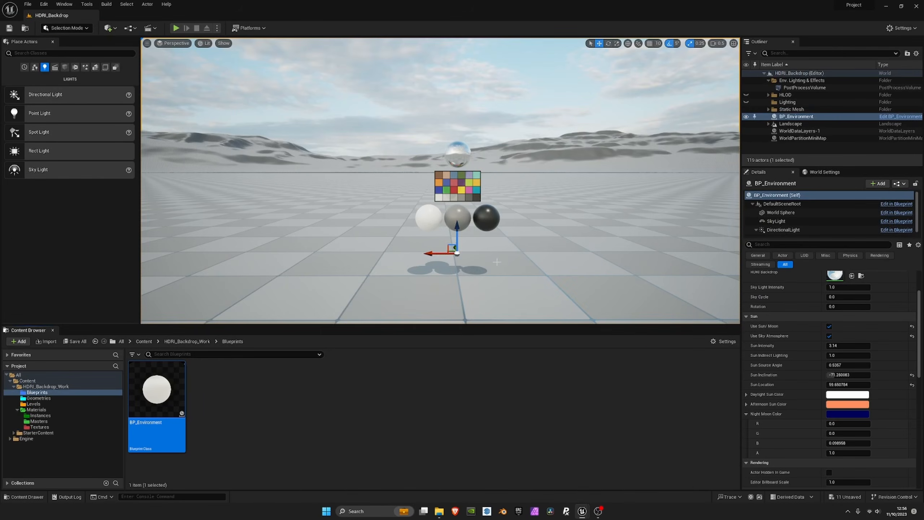
- Duplicate the MI_HDRI_Backdrop material instance and open the copy in a floating window over the level editor
click(40, 415)
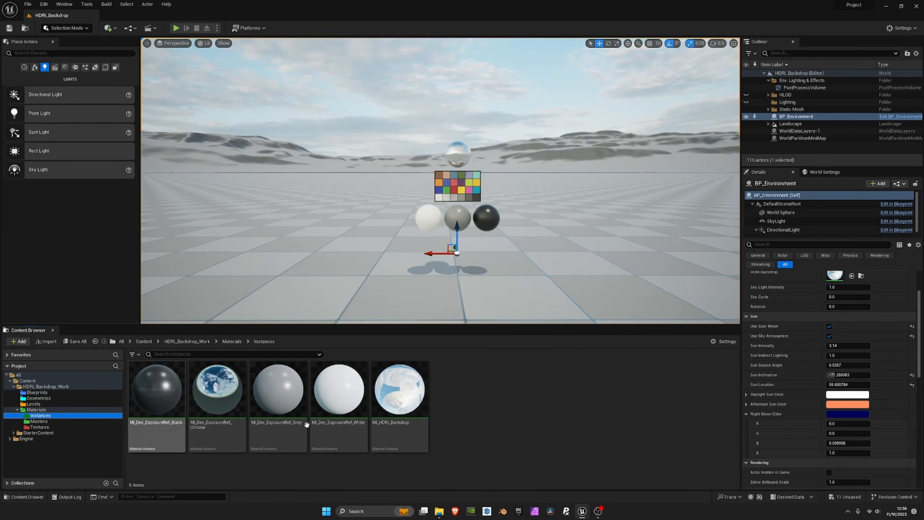
click(399, 396)
right_click(402, 398)
click(438, 259)
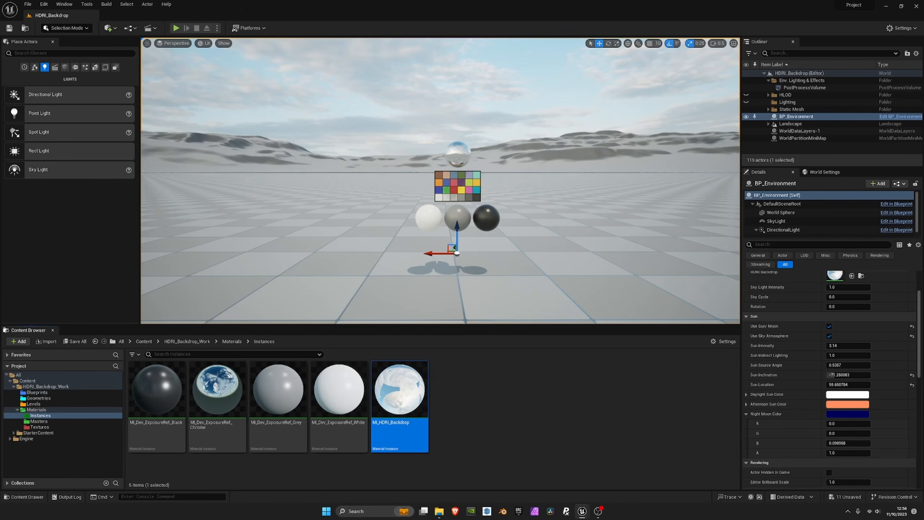
key(Return)
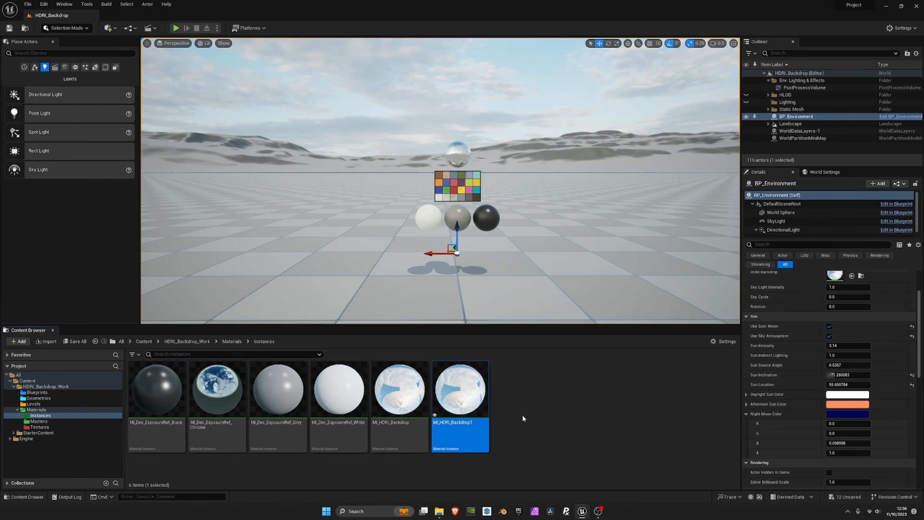
double_click(457, 393)
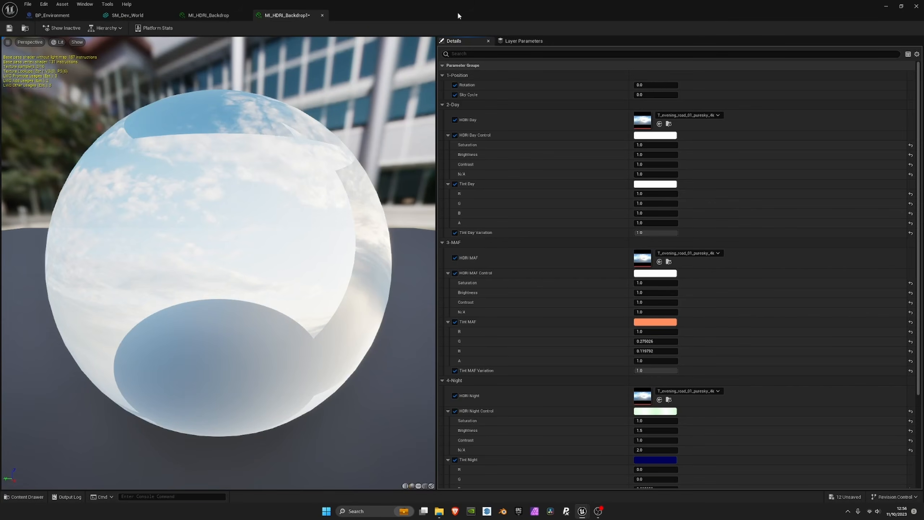
drag(457, 11, 452, 29)
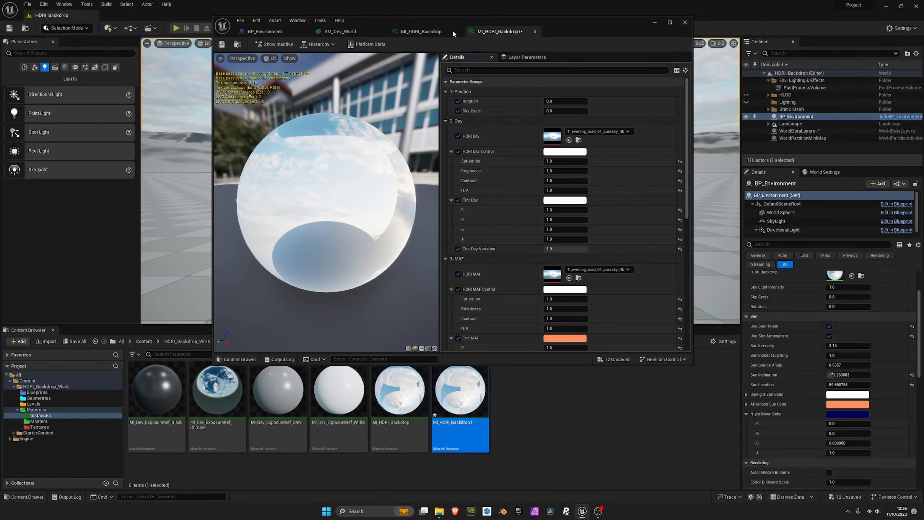
- Assign T_promenade_de_vidy_4k to HDRI Day, HDRI MAF and HDRI Night in the duplicated material instance, then save and close it
click(579, 140)
click(289, 404)
drag(289, 404, 552, 137)
scroll(560, 182, down, 1)
drag(284, 406, 551, 227)
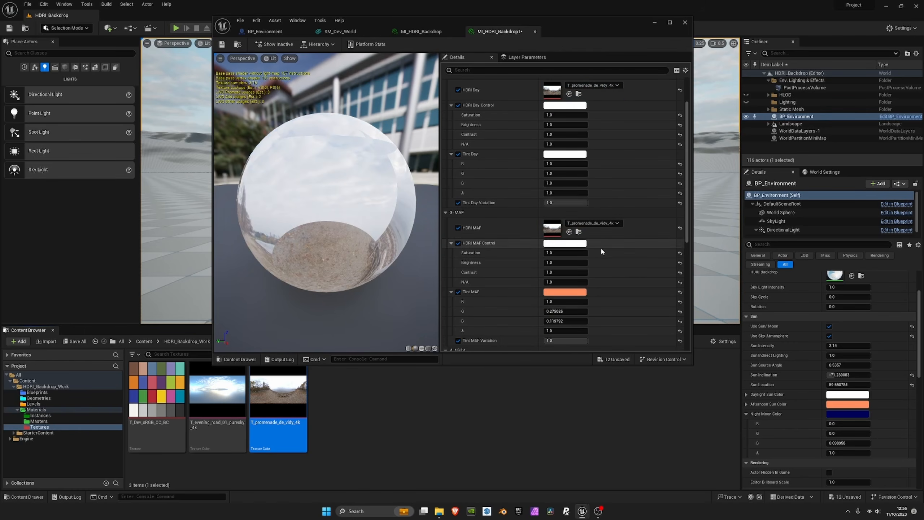
scroll(560, 236, down, 2)
drag(278, 398, 552, 284)
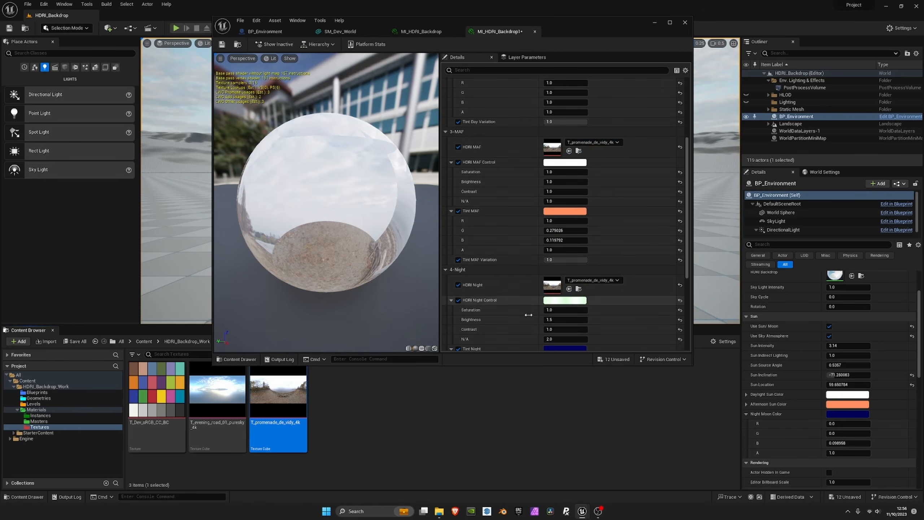
scroll(557, 304, down, 1)
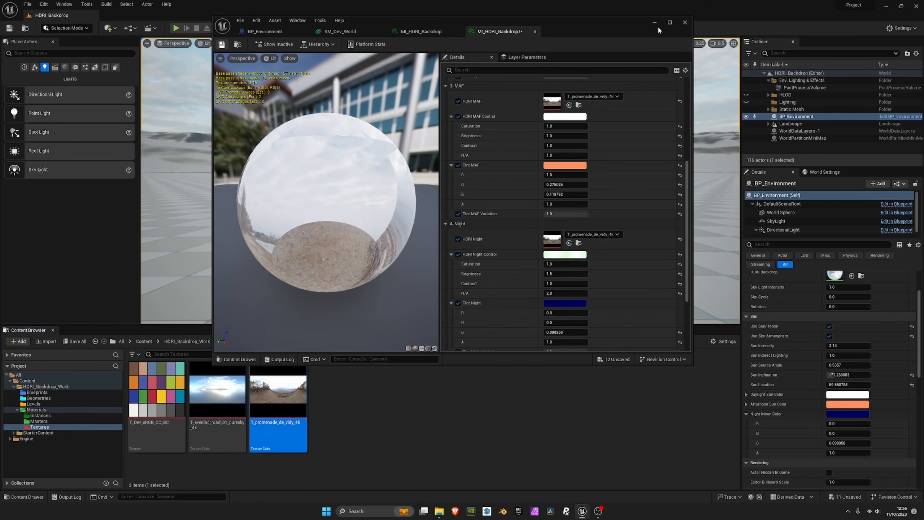
click(685, 23)
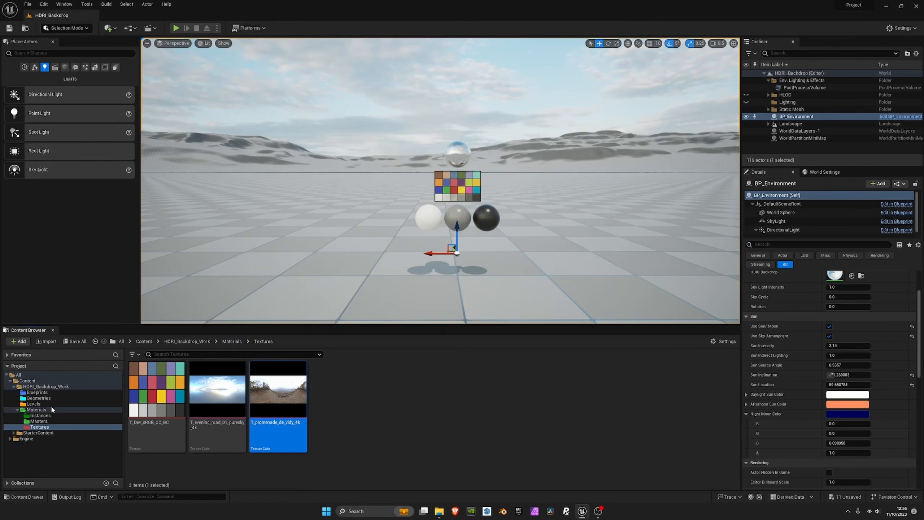
- Try MI_HDRI_Backdrop1 as the placed BP_Environment's HDRI Backdrop, testing Sky Cycle and Rotation and looking around the scene
click(41, 416)
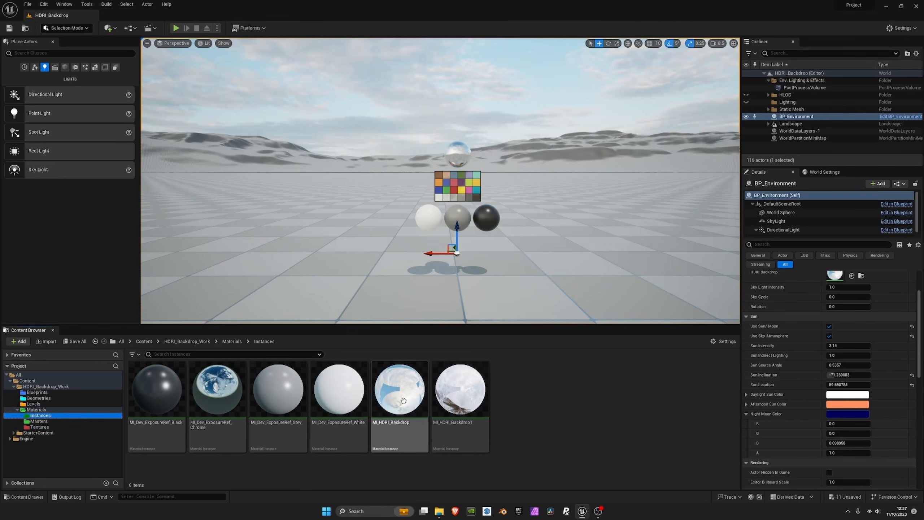
scroll(878, 339, up, 2)
click(460, 389)
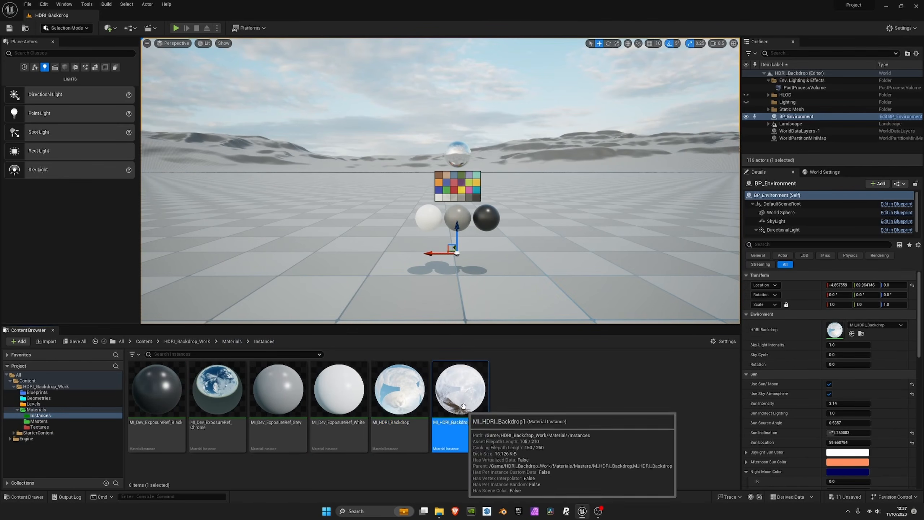
drag(461, 389, 838, 323)
right_drag(546, 219, 556, 195)
mouse_move(843, 355)
mouse_down()
mouse_move(860, 354)
mouse_move(826, 355)
mouse_up()
right_drag(509, 182, 572, 171)
right_drag(463, 149, 426, 141)
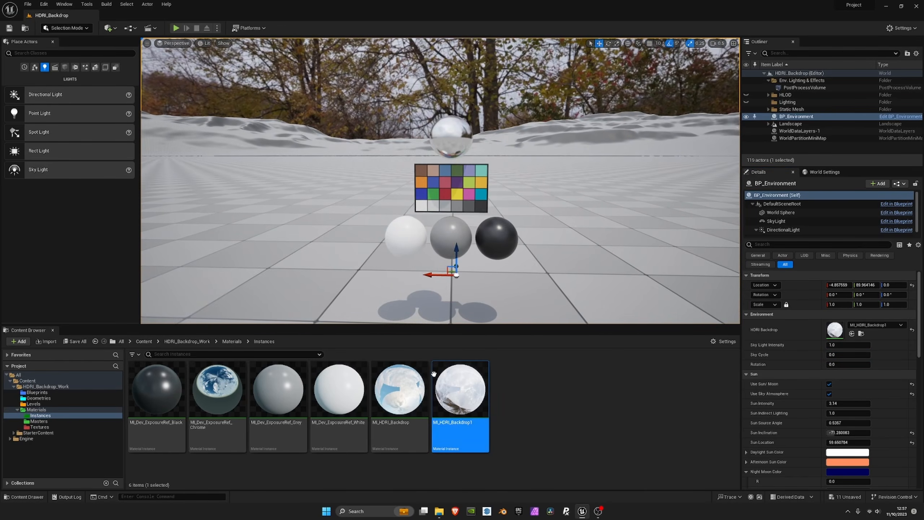
- Reassign MI_HDRI_Backdrop as the placed BP_Environment's HDRI Backdrop and view the reference spheres from farther back
click(414, 382)
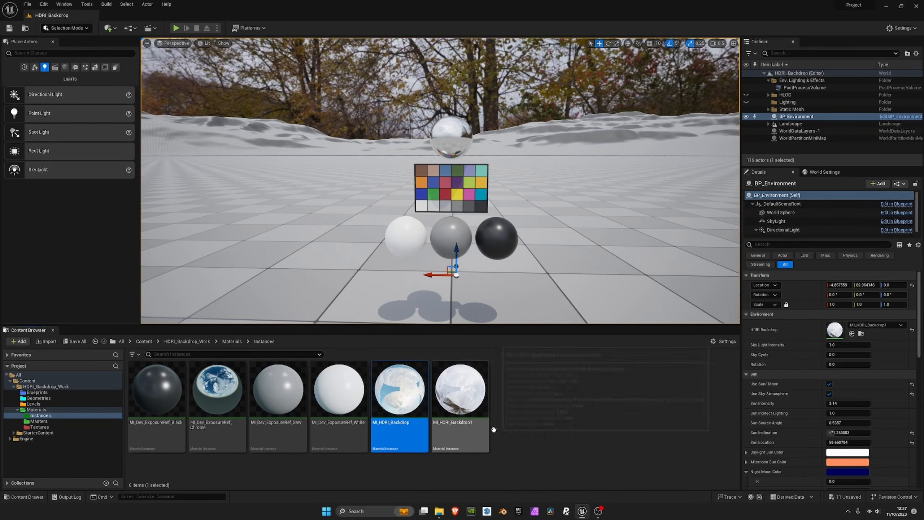
drag(400, 389, 838, 329)
key(s)
right_drag(545, 226, 547, 206)
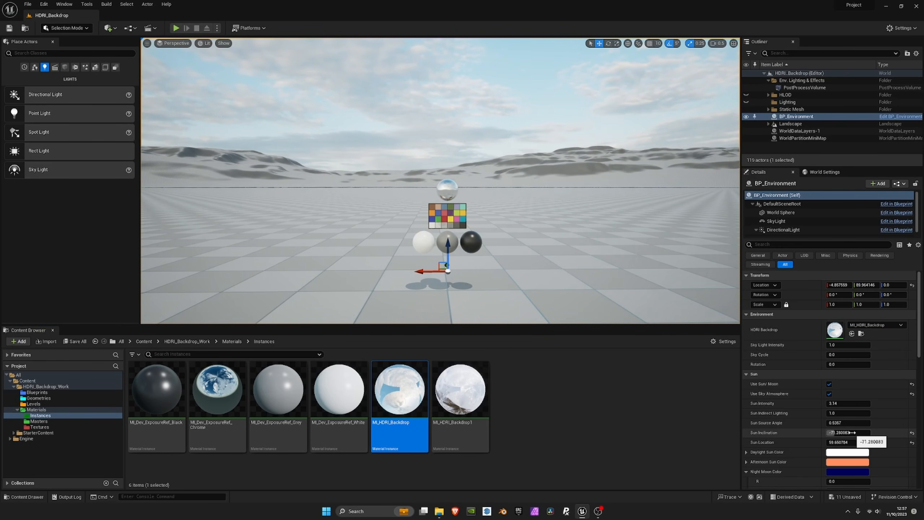
- Test Sun Source Angle at about 2.06 and Sun Inclination at about -25.9, inspecting the spheres' shadows up close
scroll(864, 431, down, 2)
drag(847, 409, 859, 409)
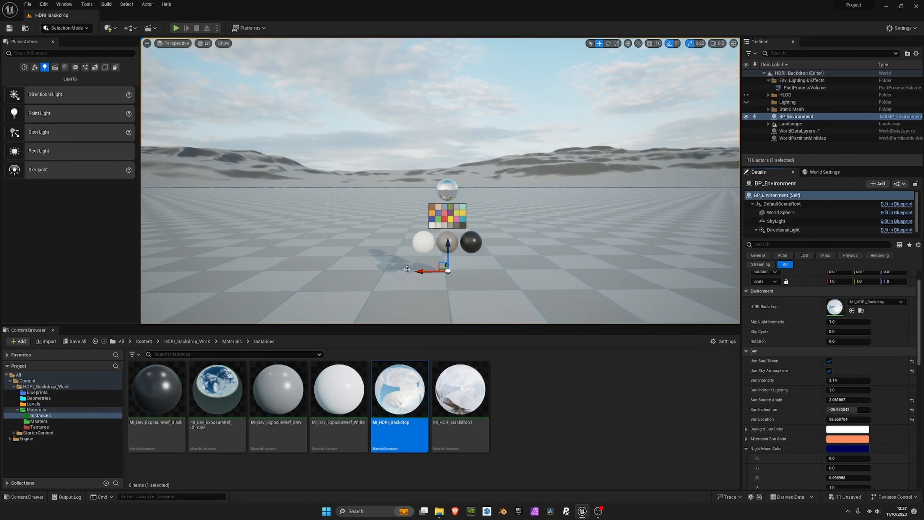
key(w)
right_drag(406, 269, 442, 322)
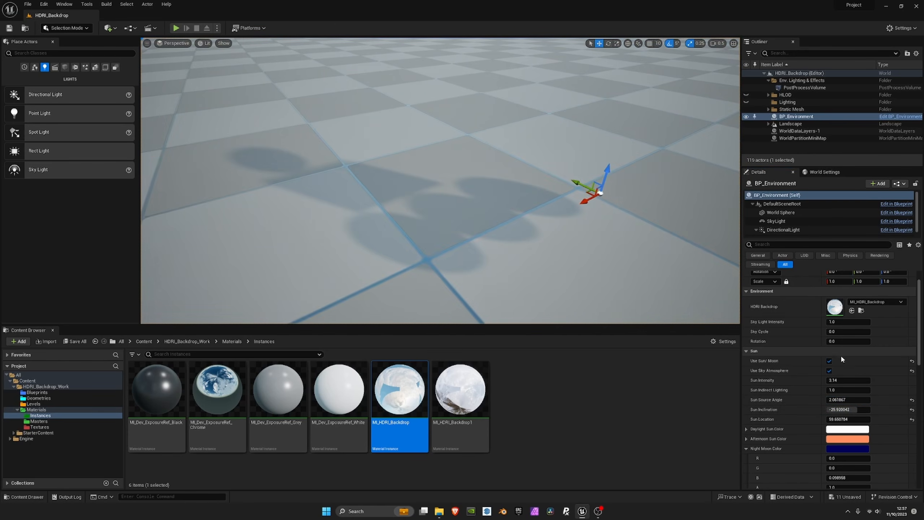
- Reset Sun Inclination, Sun Source Angle and Sun Location to their defaults, testing a source angle of about 5.06 in between
click(912, 409)
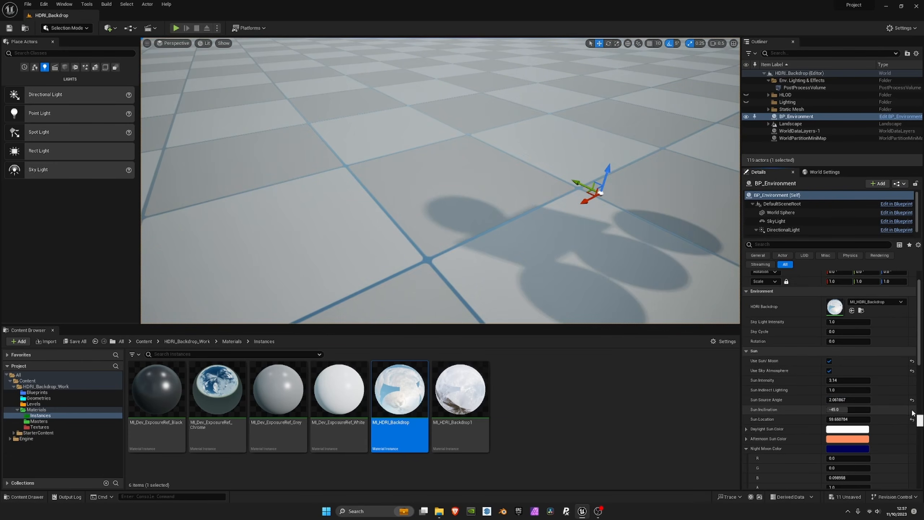
mouse_move(473, 218)
right_down()
mouse_move(466, 215)
mouse_move(480, 214)
right_up()
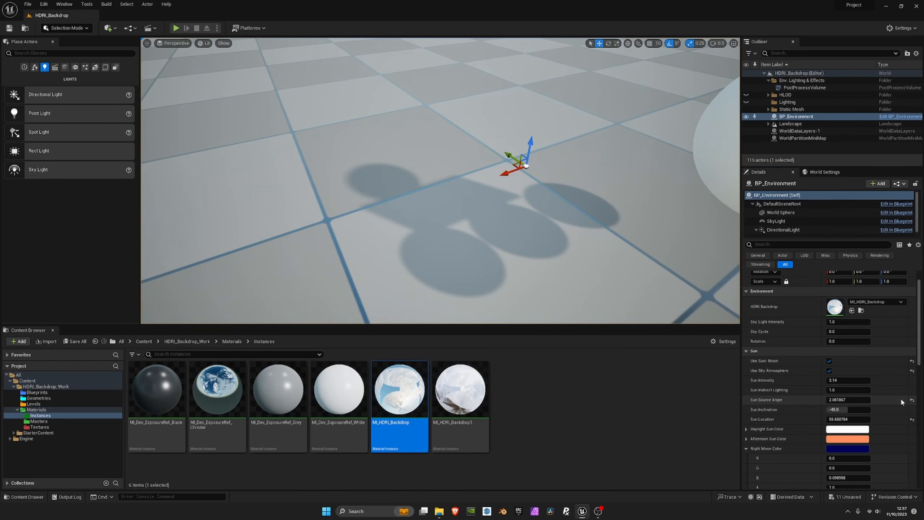
click(912, 399)
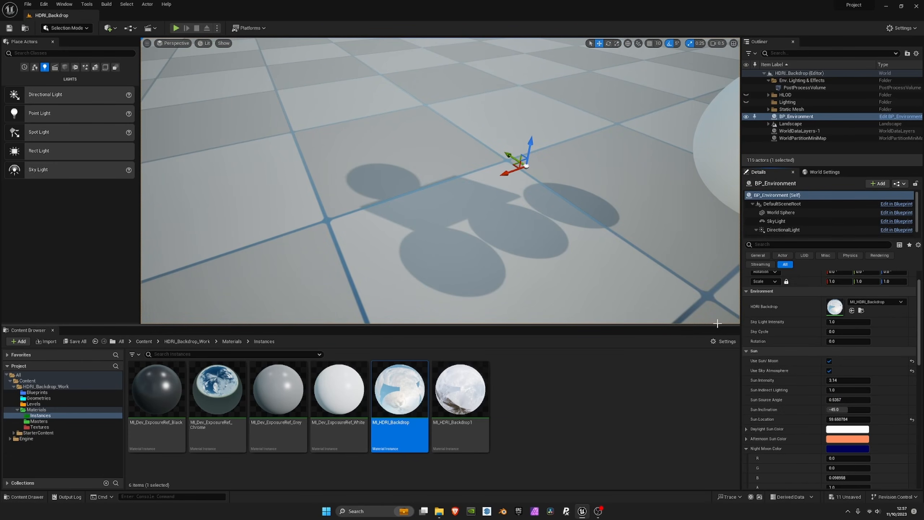
mouse_move(845, 399)
mouse_down()
mouse_move(855, 399)
mouse_move(836, 399)
mouse_up()
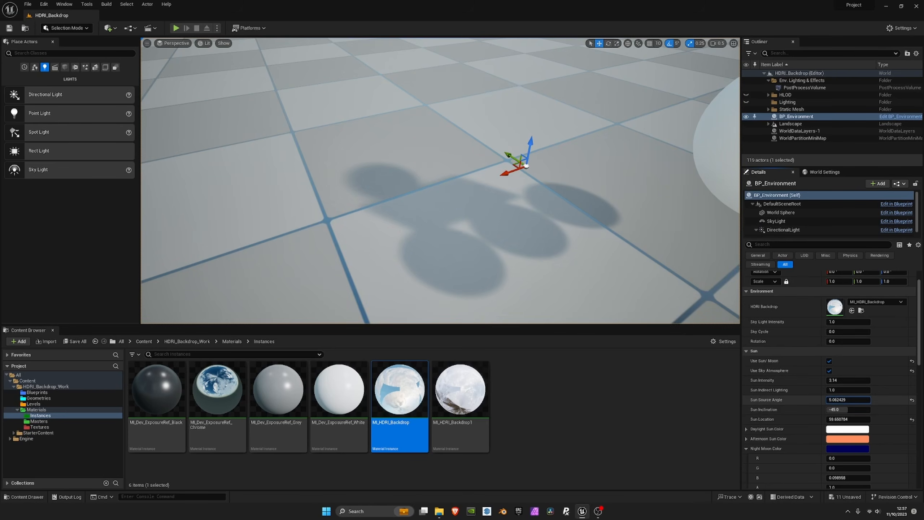
click(912, 399)
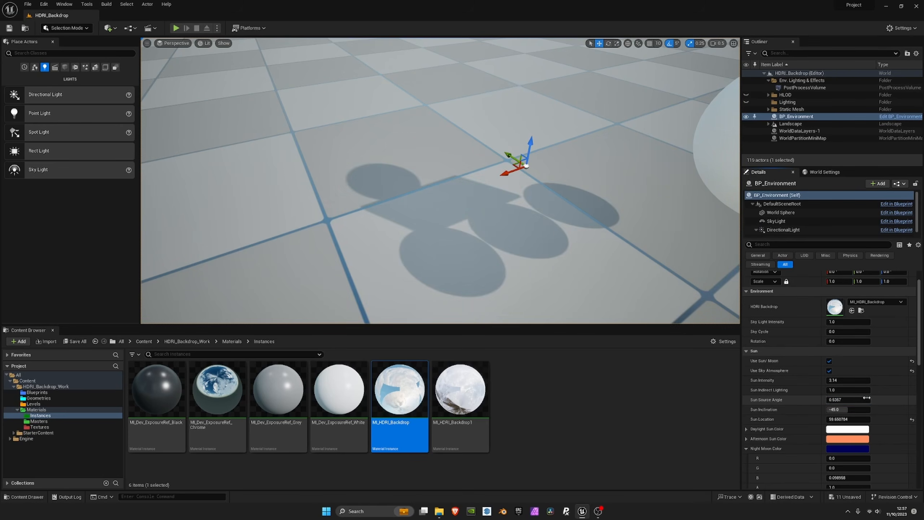
click(912, 419)
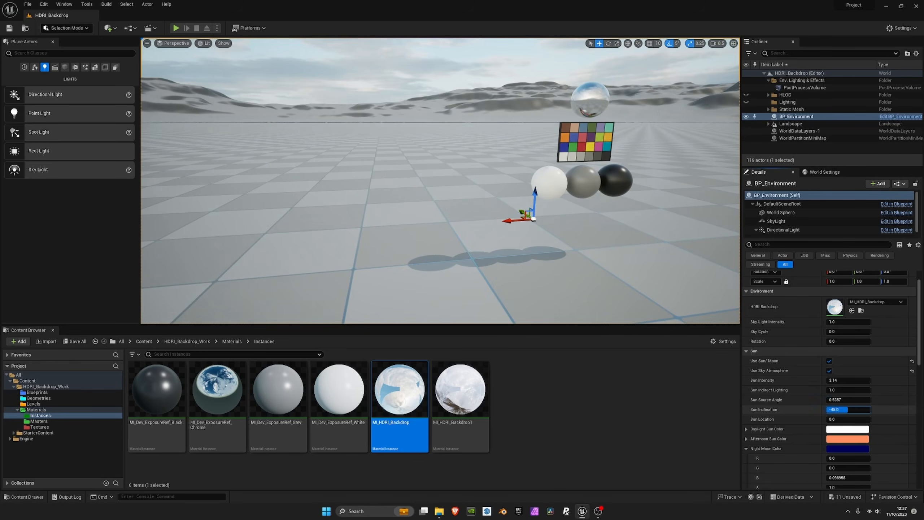
- Set Sun Inclination to about -30.6, disable Use Sky Atmosphere, and raise Sky Cycle to about 0.54
mouse_move(836, 408)
mouse_down()
mouse_move(864, 410)
mouse_move(851, 410)
mouse_up()
right_drag(665, 269, 633, 255)
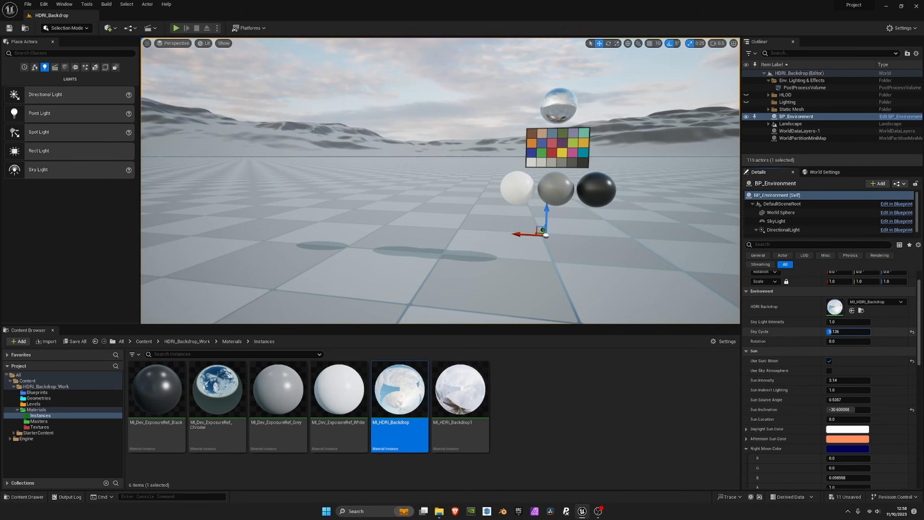
drag(828, 331, 849, 331)
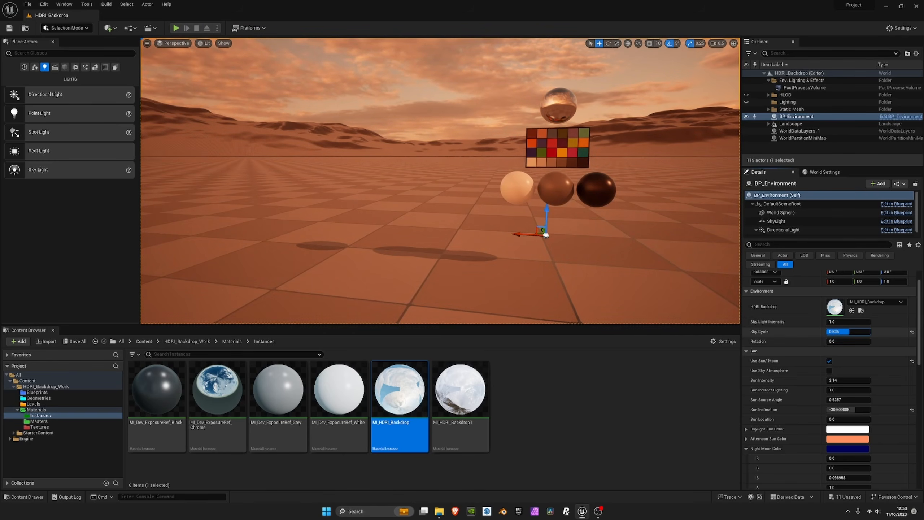
- Set the placed BP_Environment's Sun Inclination to about -24.5 and Sky Cycle to 1.0, viewing the reference spheres at night
right_drag(619, 240, 600, 248)
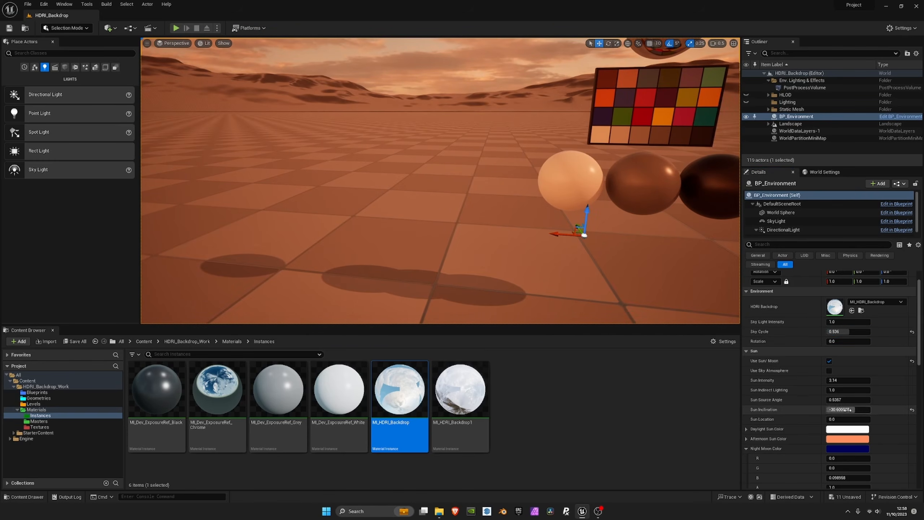
drag(851, 410, 873, 409)
drag(846, 332, 871, 332)
alt+drag(470, 264, 574, 313)
- Try a brighter blue Night Moon Color with a value of about 0.59 and discard the colour change
click(857, 449)
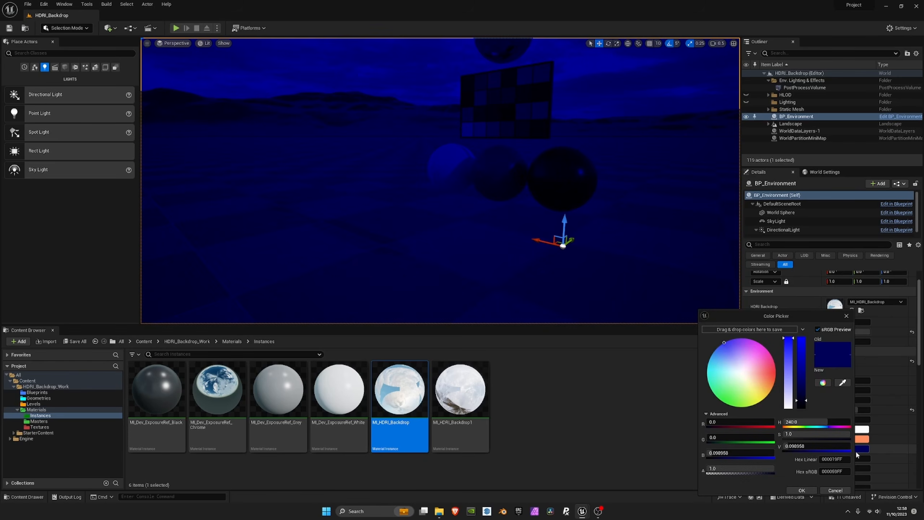
drag(791, 369, 791, 340)
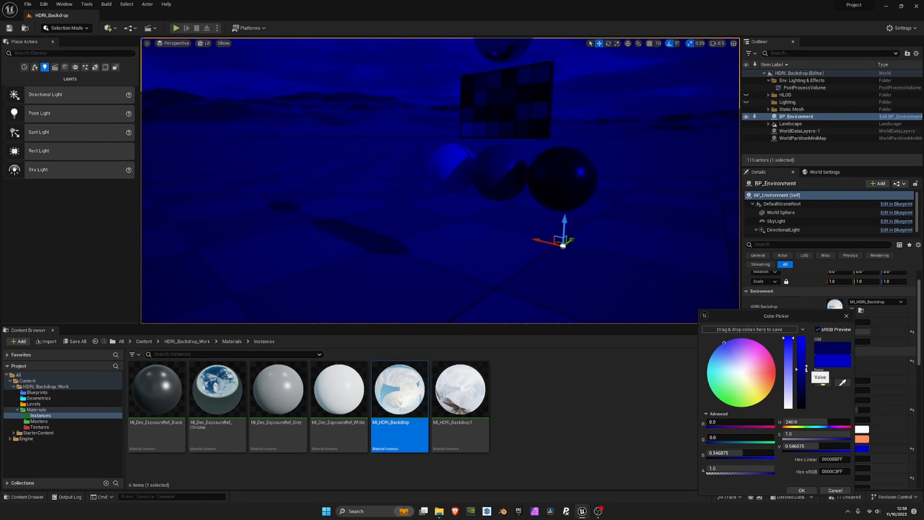
right_drag(440, 182, 502, 208)
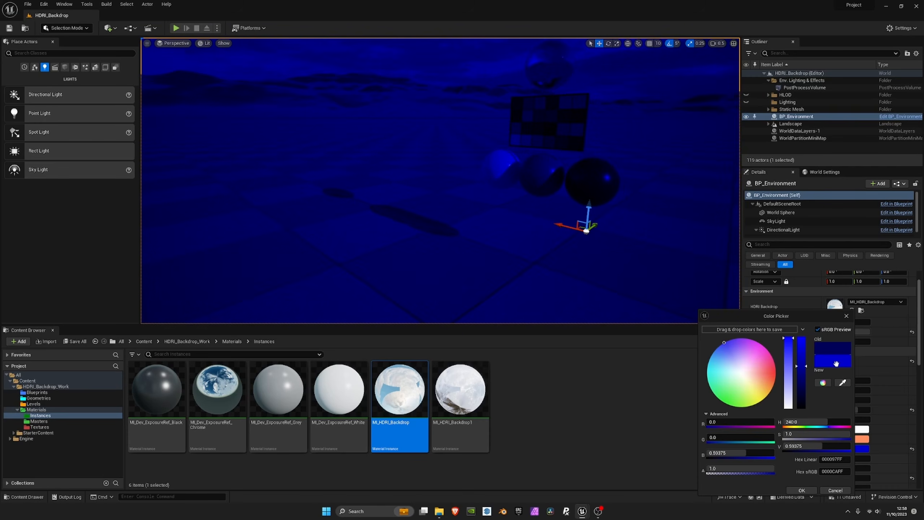
click(835, 490)
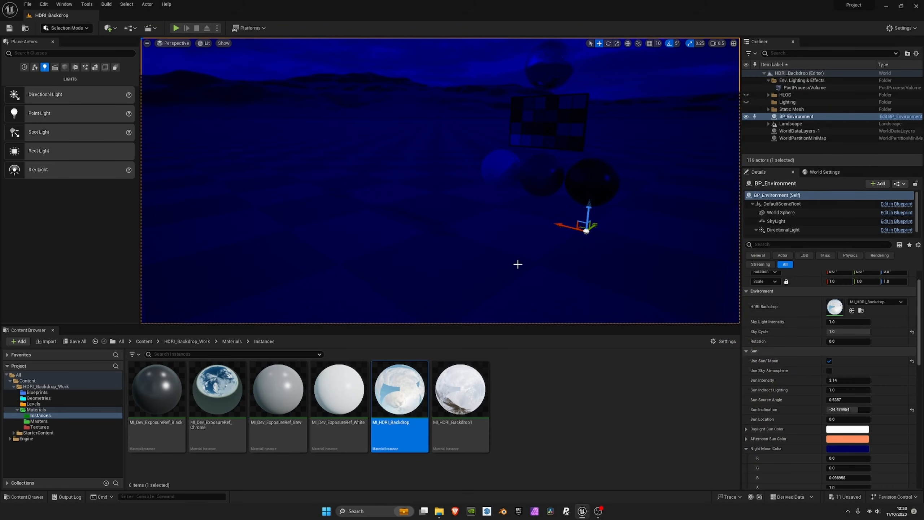
- Reset BP_Environment's Sun Inclination to its default
right_drag(517, 262, 491, 229)
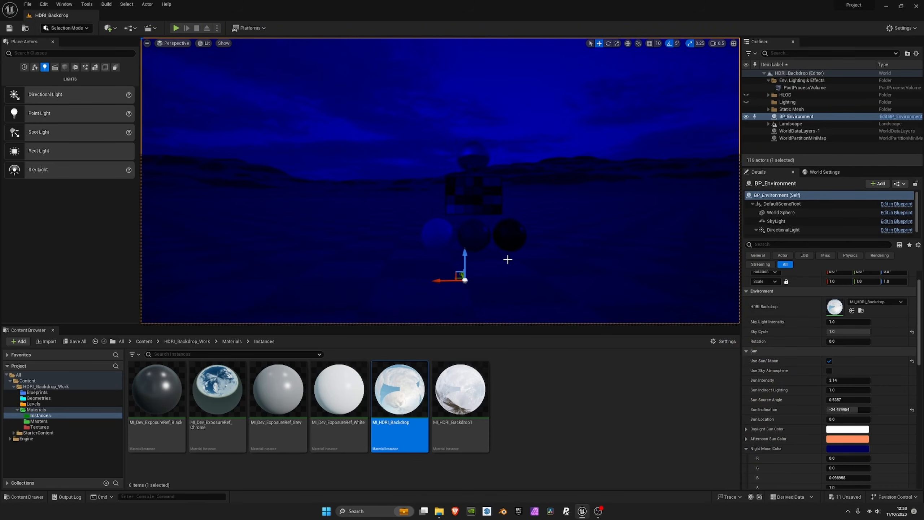
scroll(878, 420, down, 3)
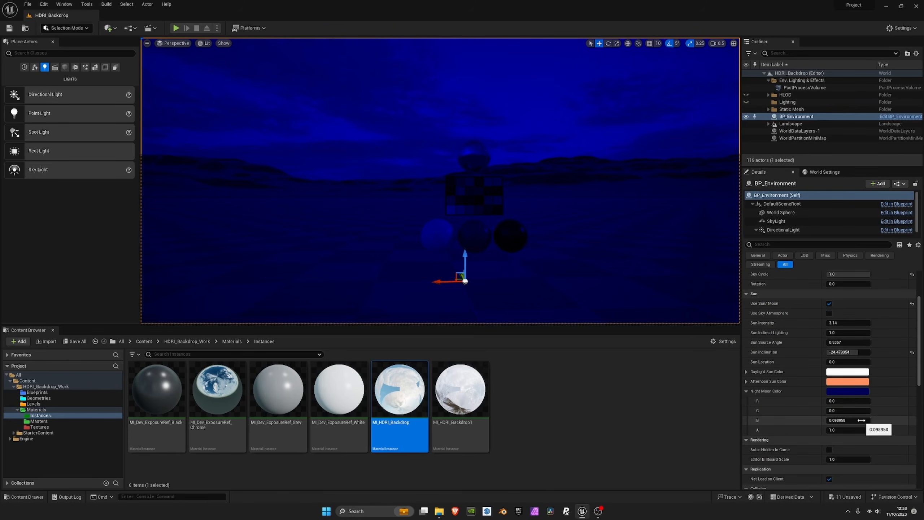
scroll(898, 382, up, 1)
click(912, 375)
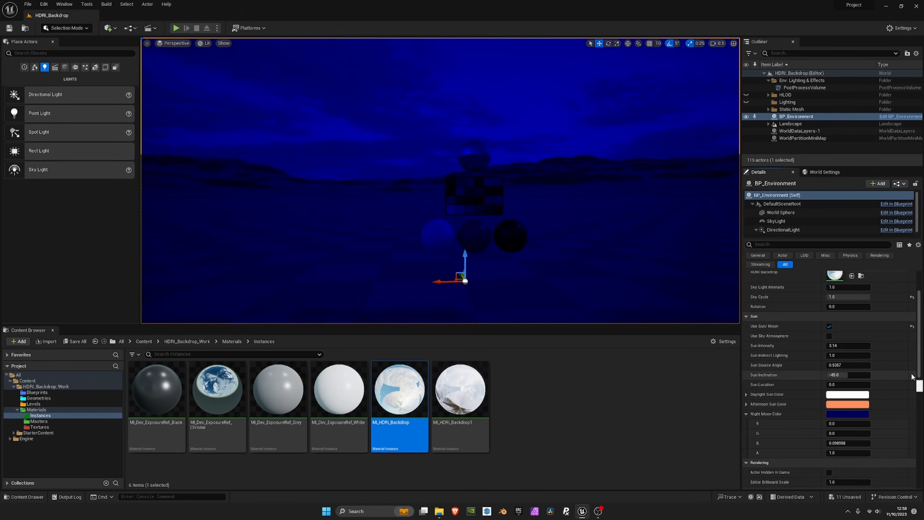
scroll(894, 374, up, 2)
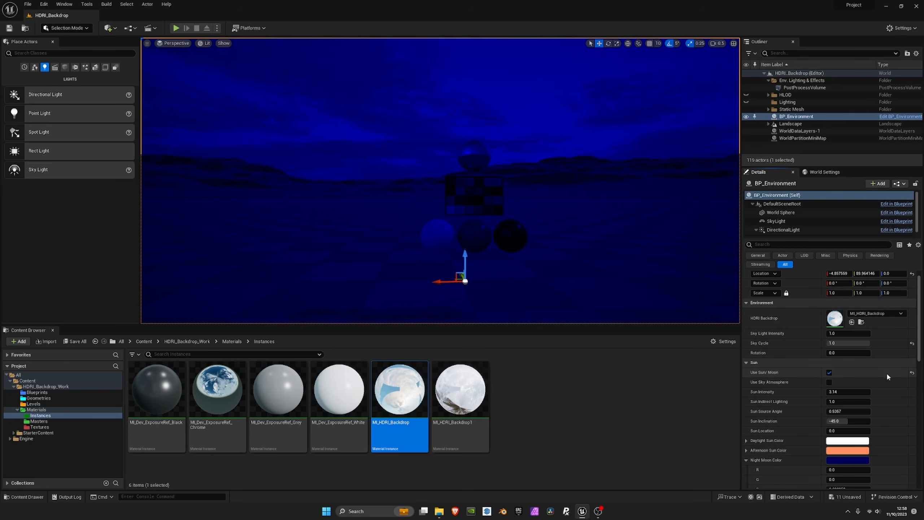
- Disable Use Sun/Moon on BP_Environment and lower Sky Cycle to 0.0
right_drag(544, 235, 554, 251)
key(g)
key(g)
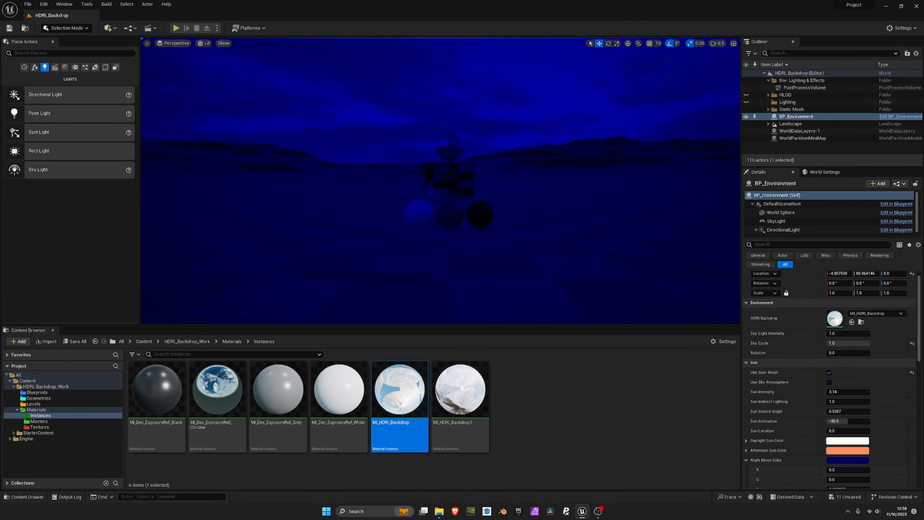
click(829, 372)
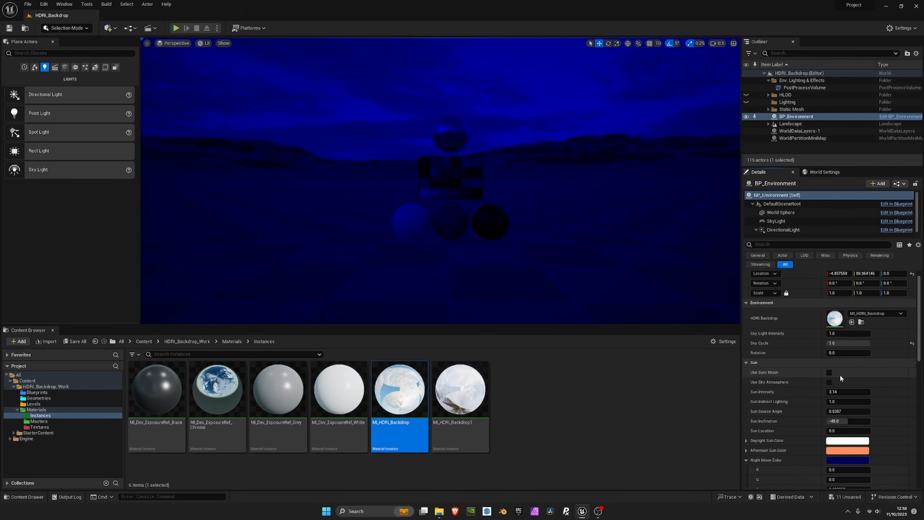
drag(865, 345, 823, 345)
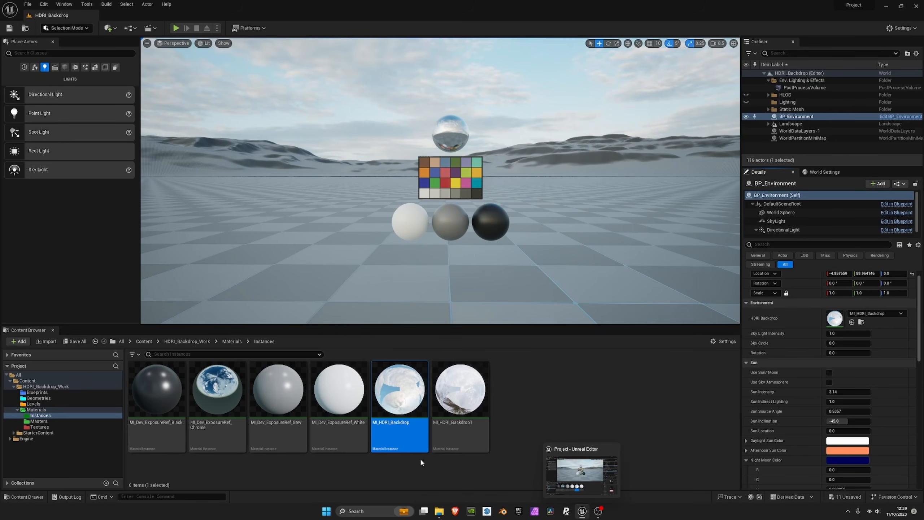
- Open the BP_Environment asset from the Blueprints folder, look over its Construction Script node groups, and minimise the blueprint editor
click(53, 391)
click(169, 398)
double_click(168, 397)
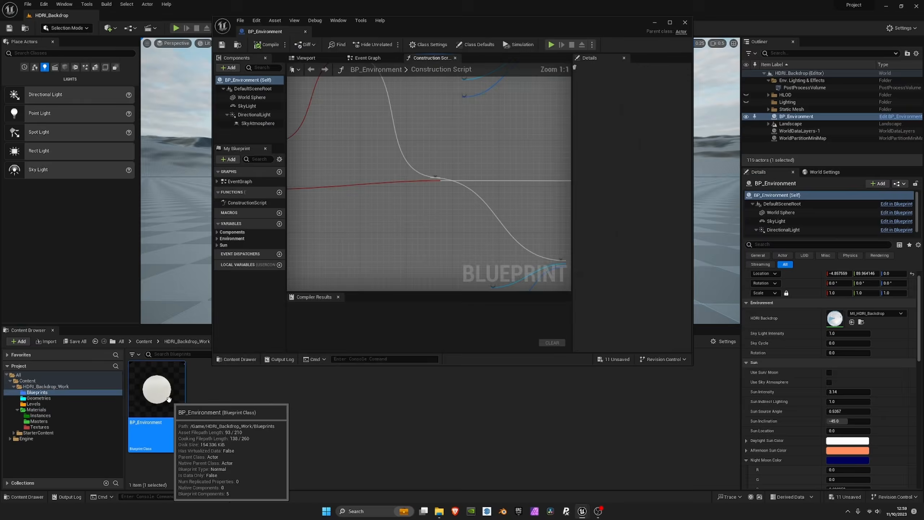
right_drag(435, 188, 539, 219)
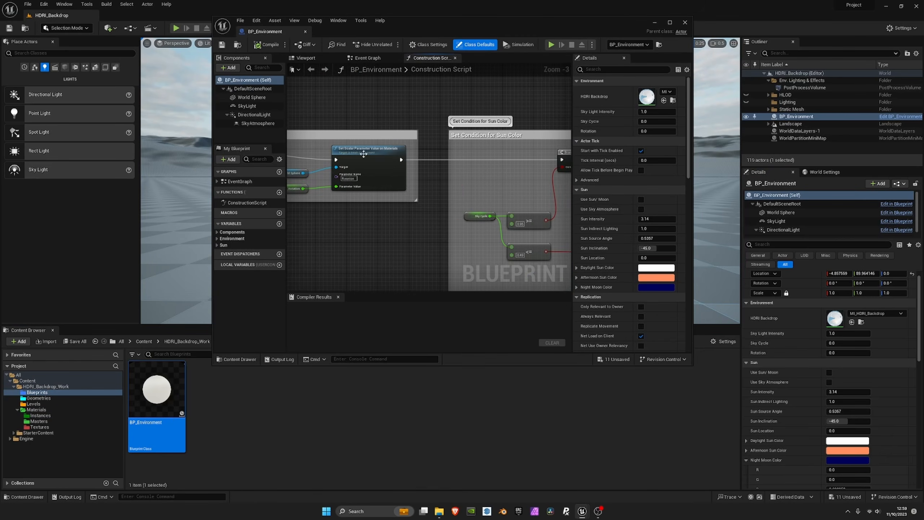
scroll(466, 208, down, 2)
scroll(466, 208, down, 1)
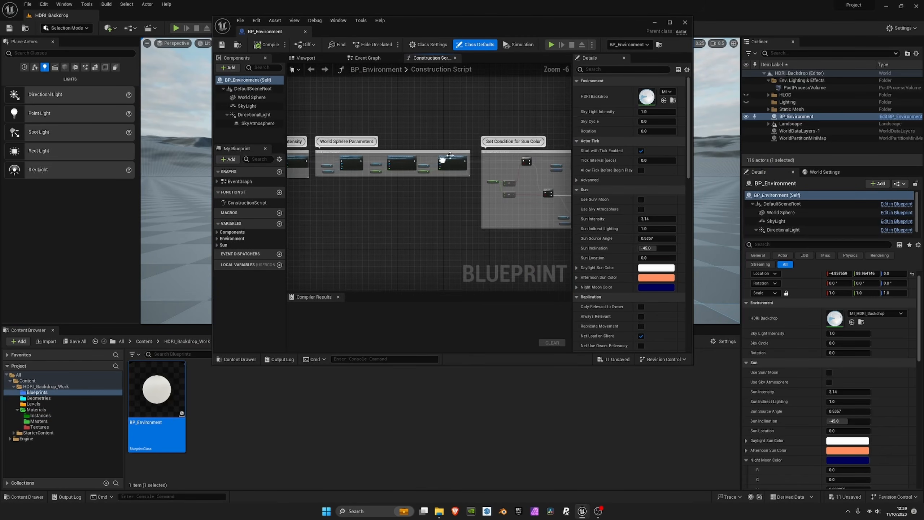
click(654, 23)
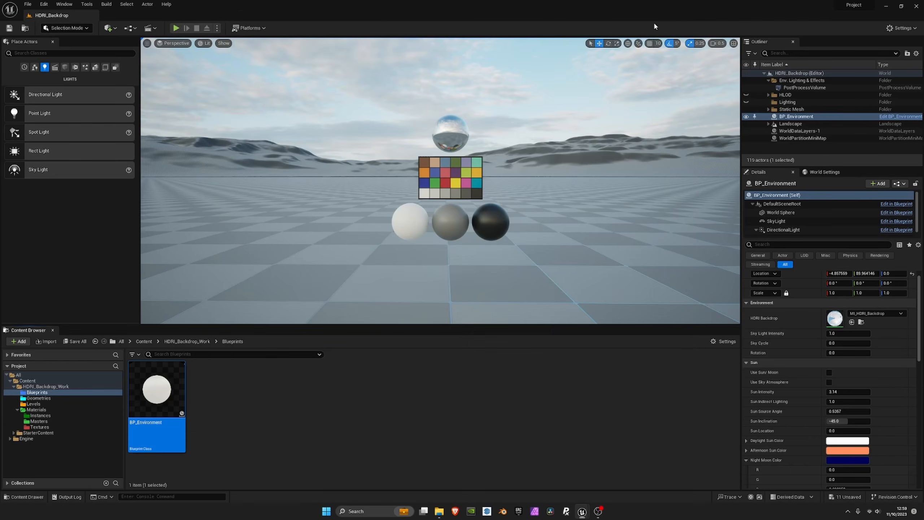
- Switch the level viewport to the Path Tracing view mode
click(206, 43)
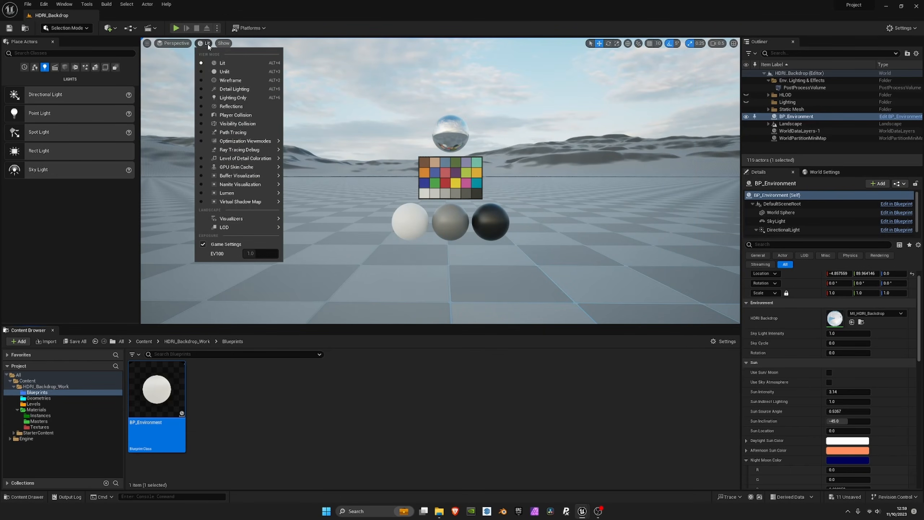
click(238, 132)
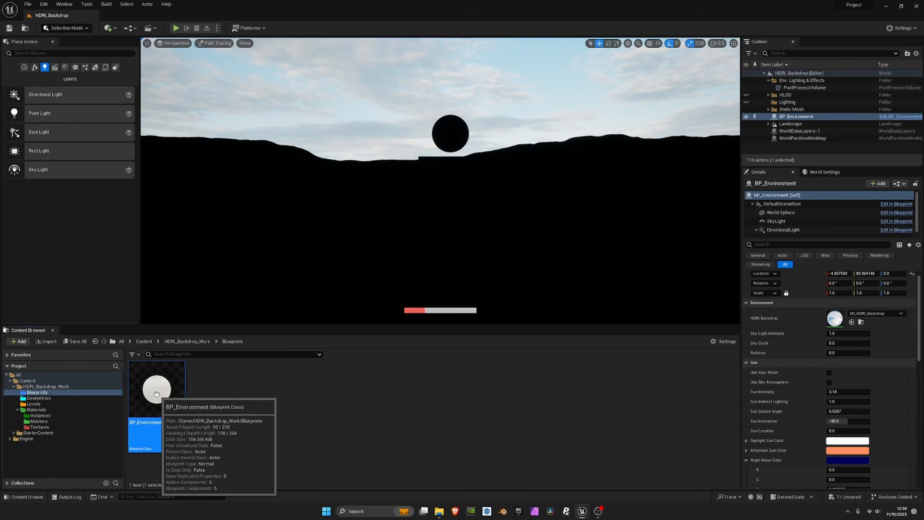
- Disable Cast Shadow on BP_Environment's World Sphere component, compile the blueprint and close its editor
double_click(176, 394)
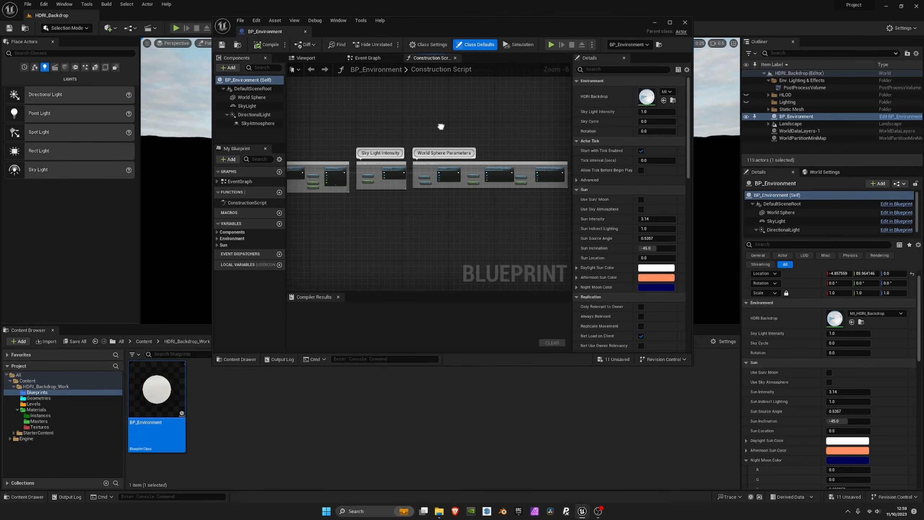
click(251, 97)
scroll(618, 269, down, 6)
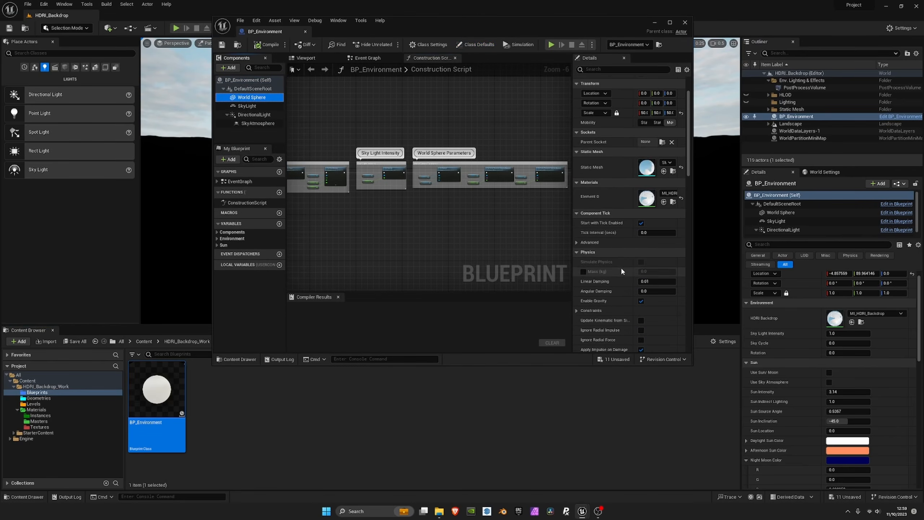
scroll(620, 279, down, 10)
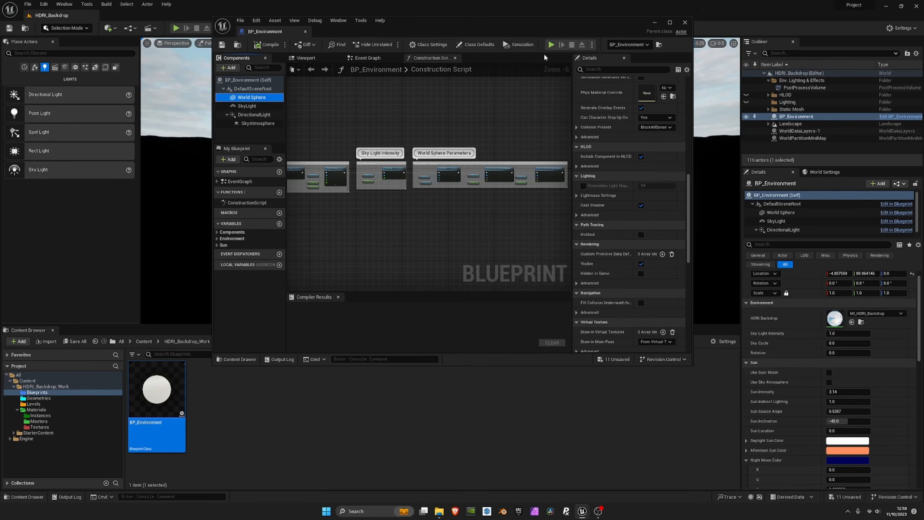
drag(557, 25, 327, 154)
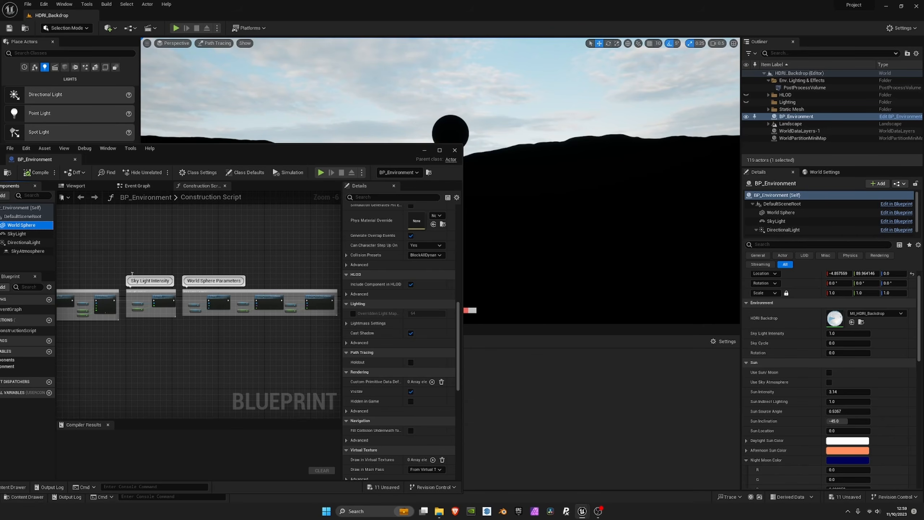
right_drag(160, 338, 270, 345)
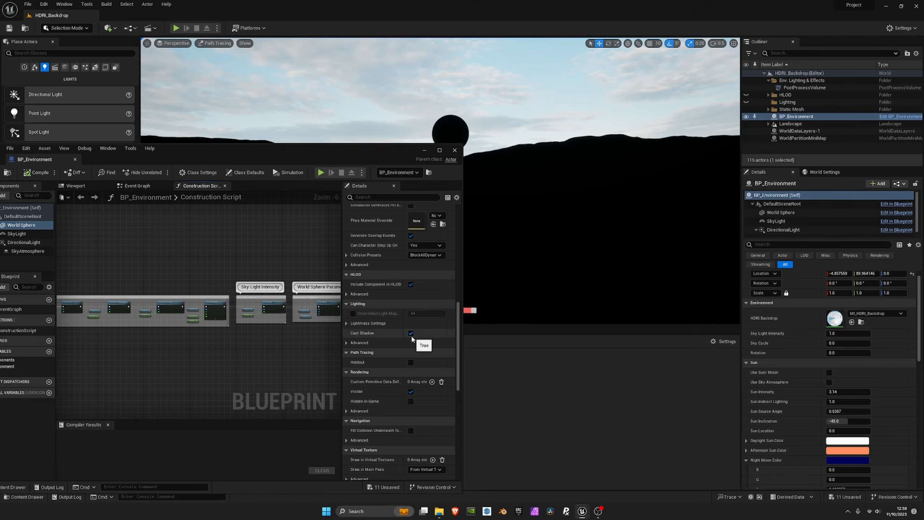
drag(296, 158, 372, 95)
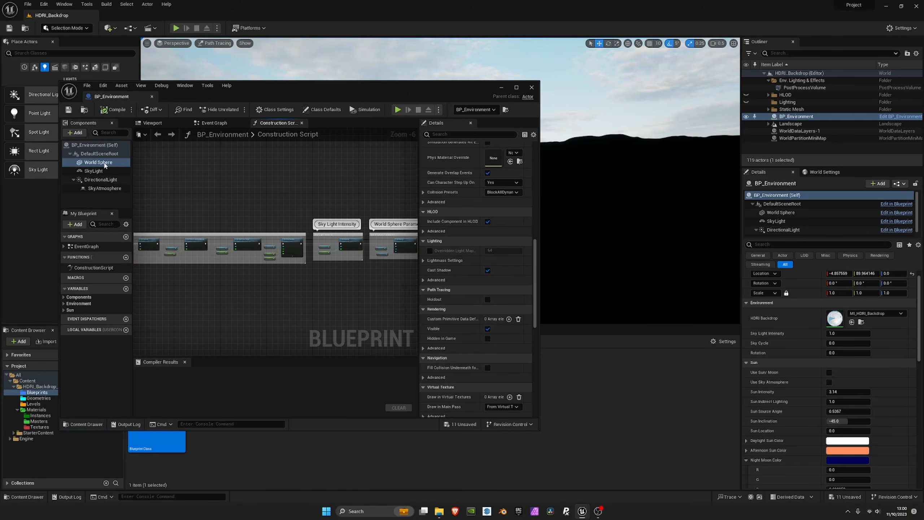
click(487, 270)
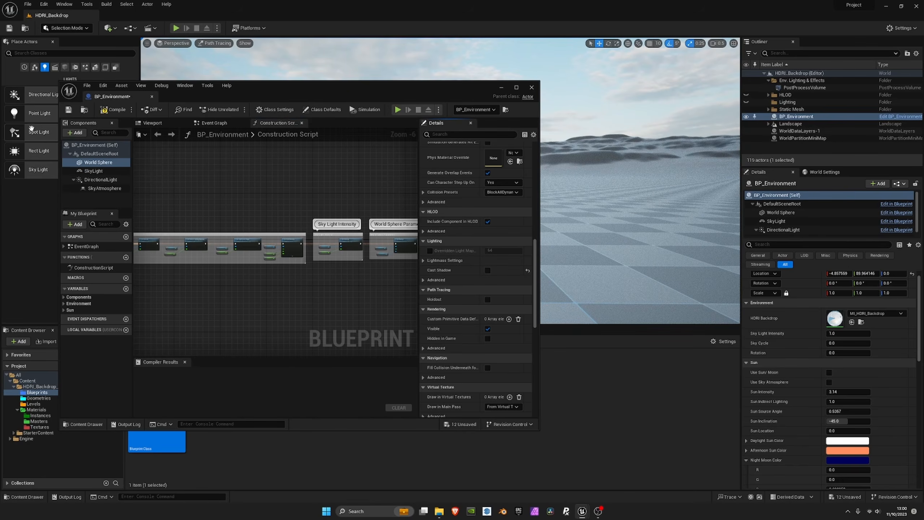
click(99, 110)
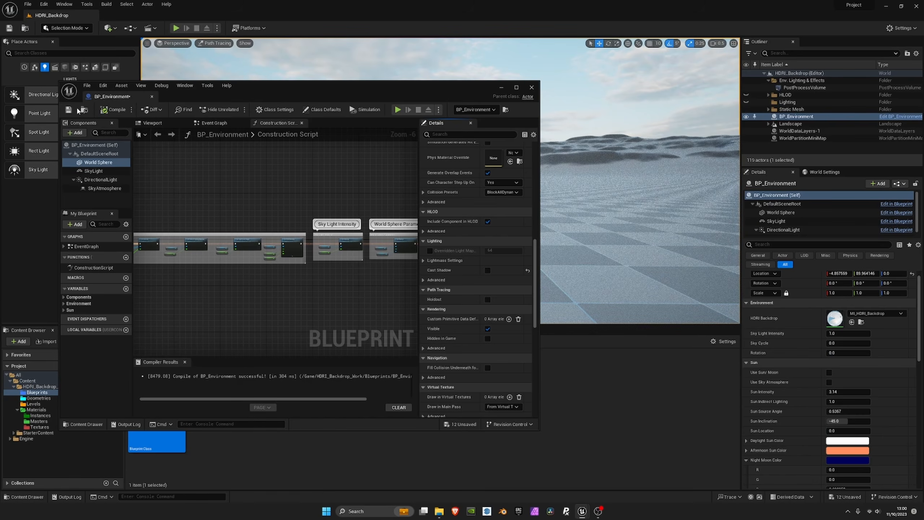
click(533, 87)
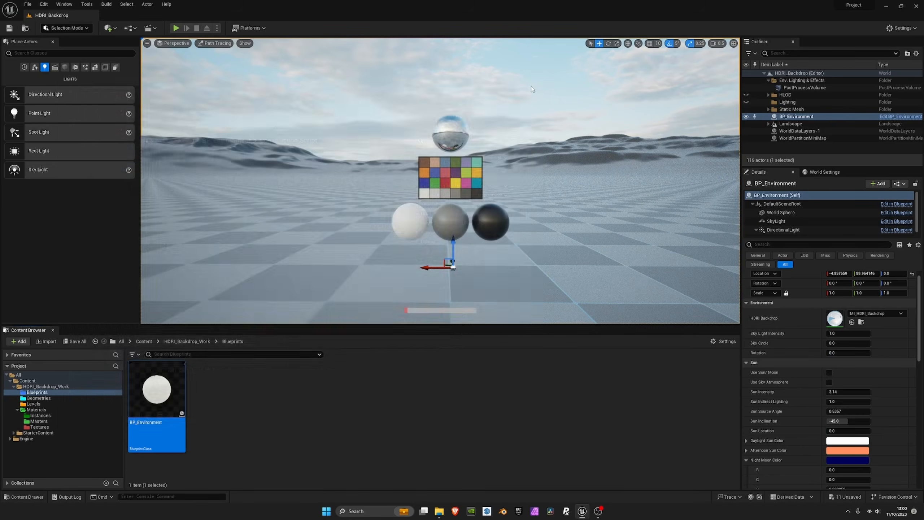
- Inspect the path-traced level from farther back, return the viewport to Lit mode, and deselect BP_Environment
scroll(496, 200, down, 5)
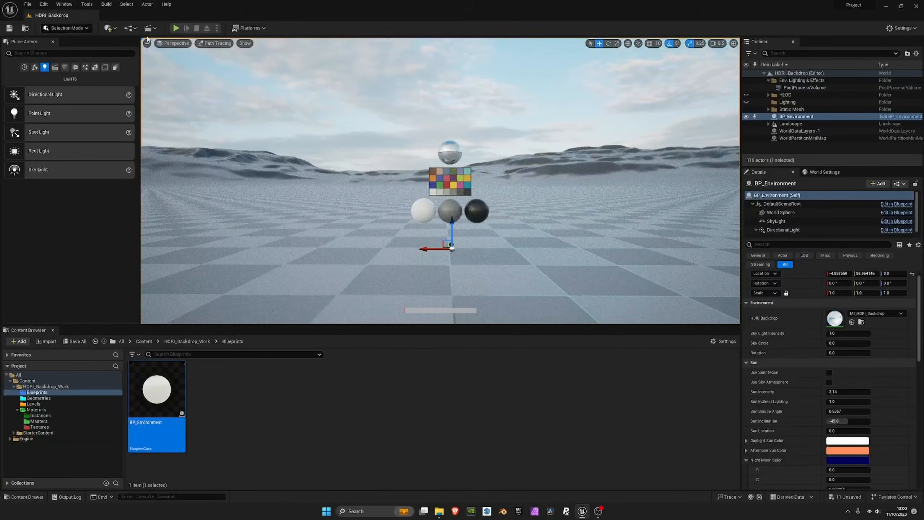
click(215, 42)
click(223, 62)
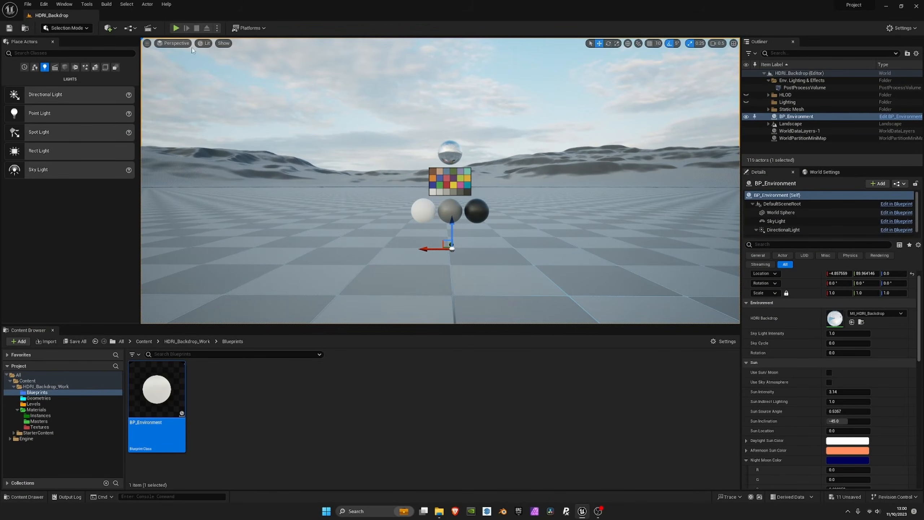
scroll(469, 151, up, 1)
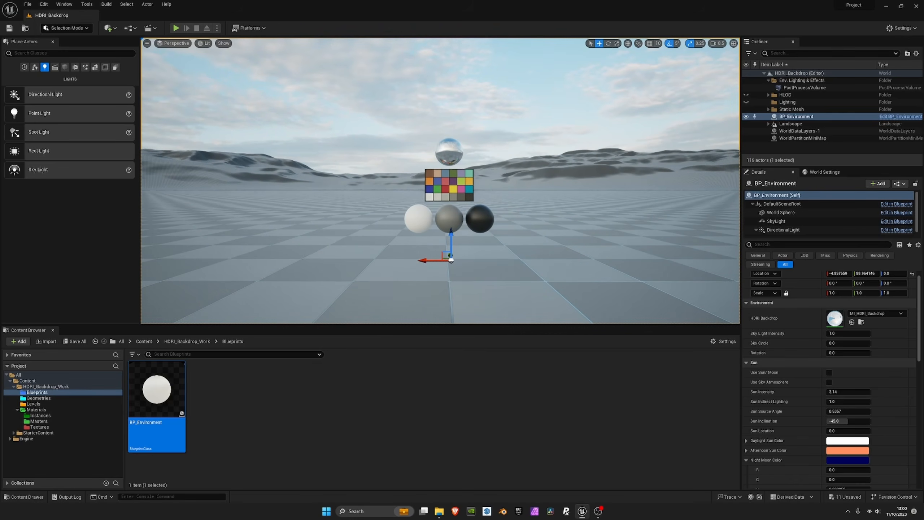
scroll(503, 199, up, 2)
key(Escape)
scroll(501, 203, down, 2)
scroll(501, 204, up, 1)
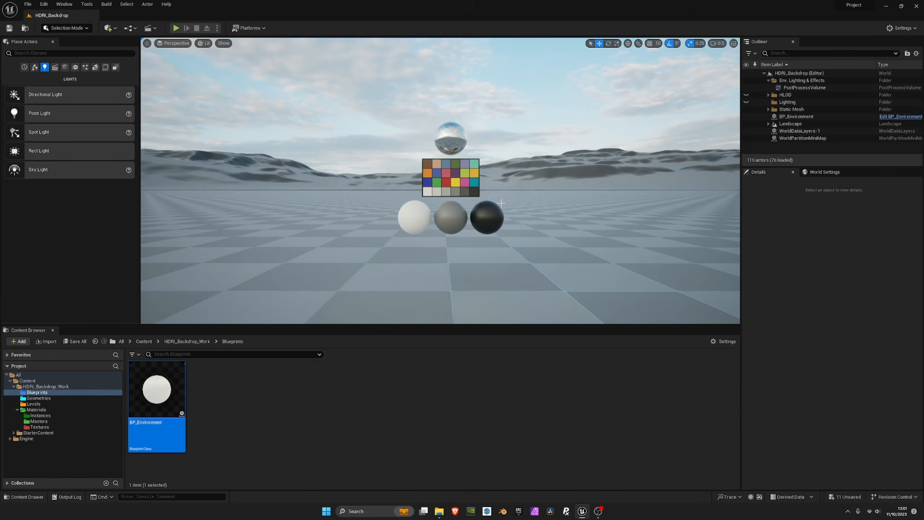